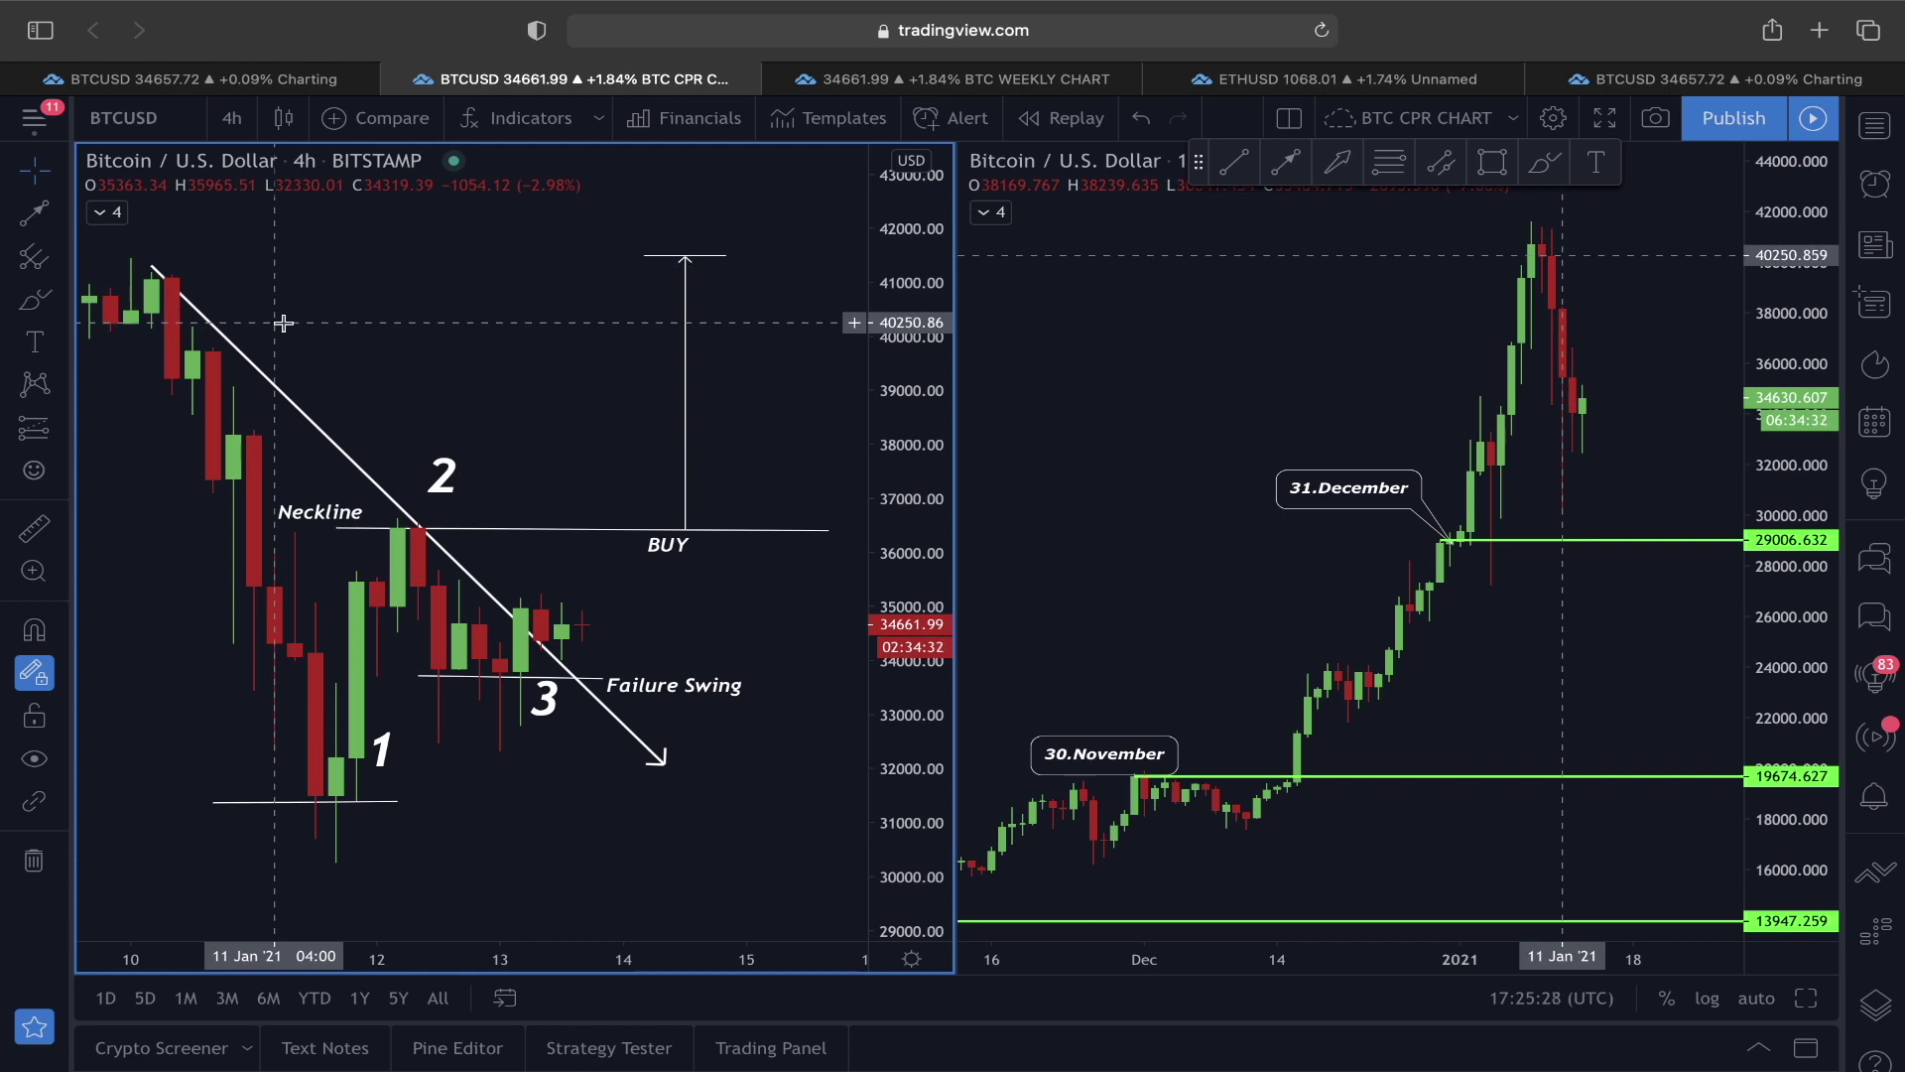
# Step: On the Bitcoin 4h OKCOIN chart, zoom out to December and start a trend line at the 11 Dec low
pyautogui.click(306, 84)
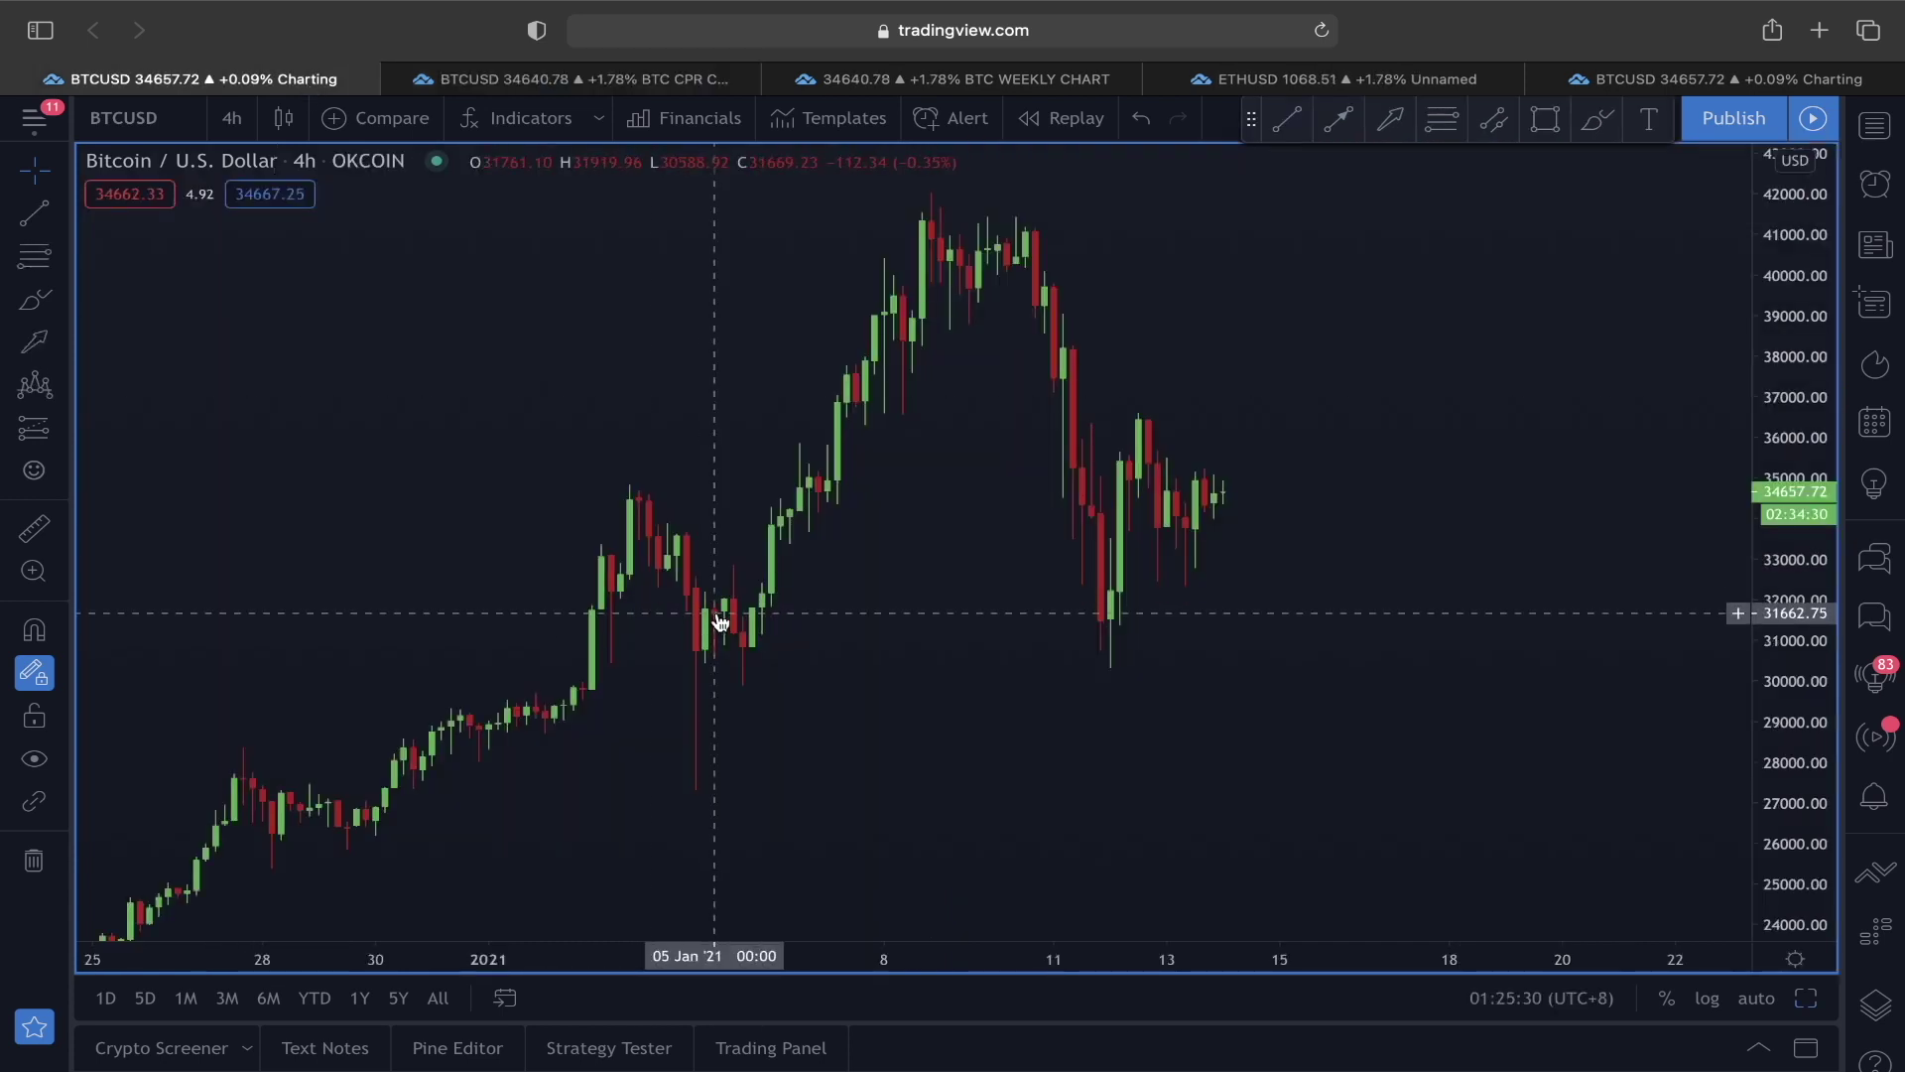
pyautogui.scroll(-2, 721, 603)
pyautogui.moveTo(980, 680); pyautogui.dragTo(946, 650)
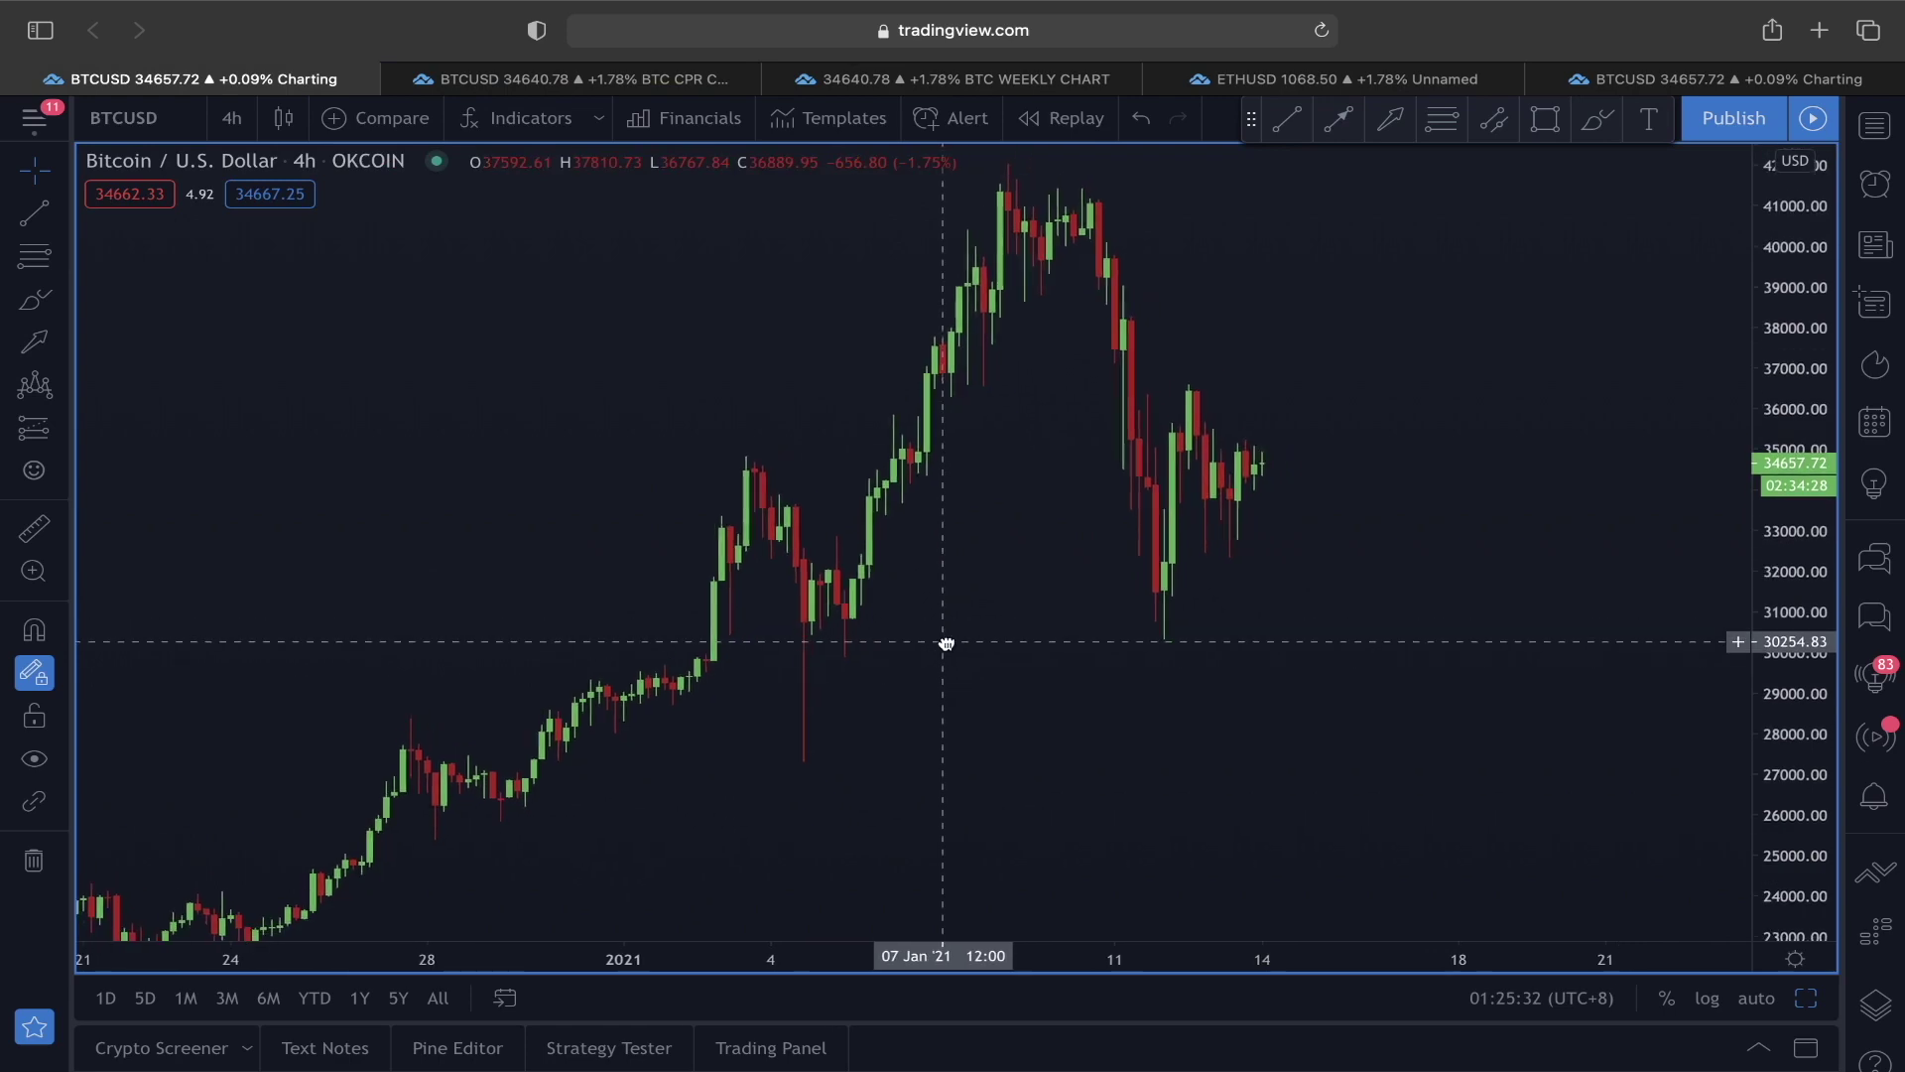
pyautogui.scroll(-1, 1137, 558)
pyautogui.scroll(-1, 1136, 557)
pyautogui.click(428, 840)
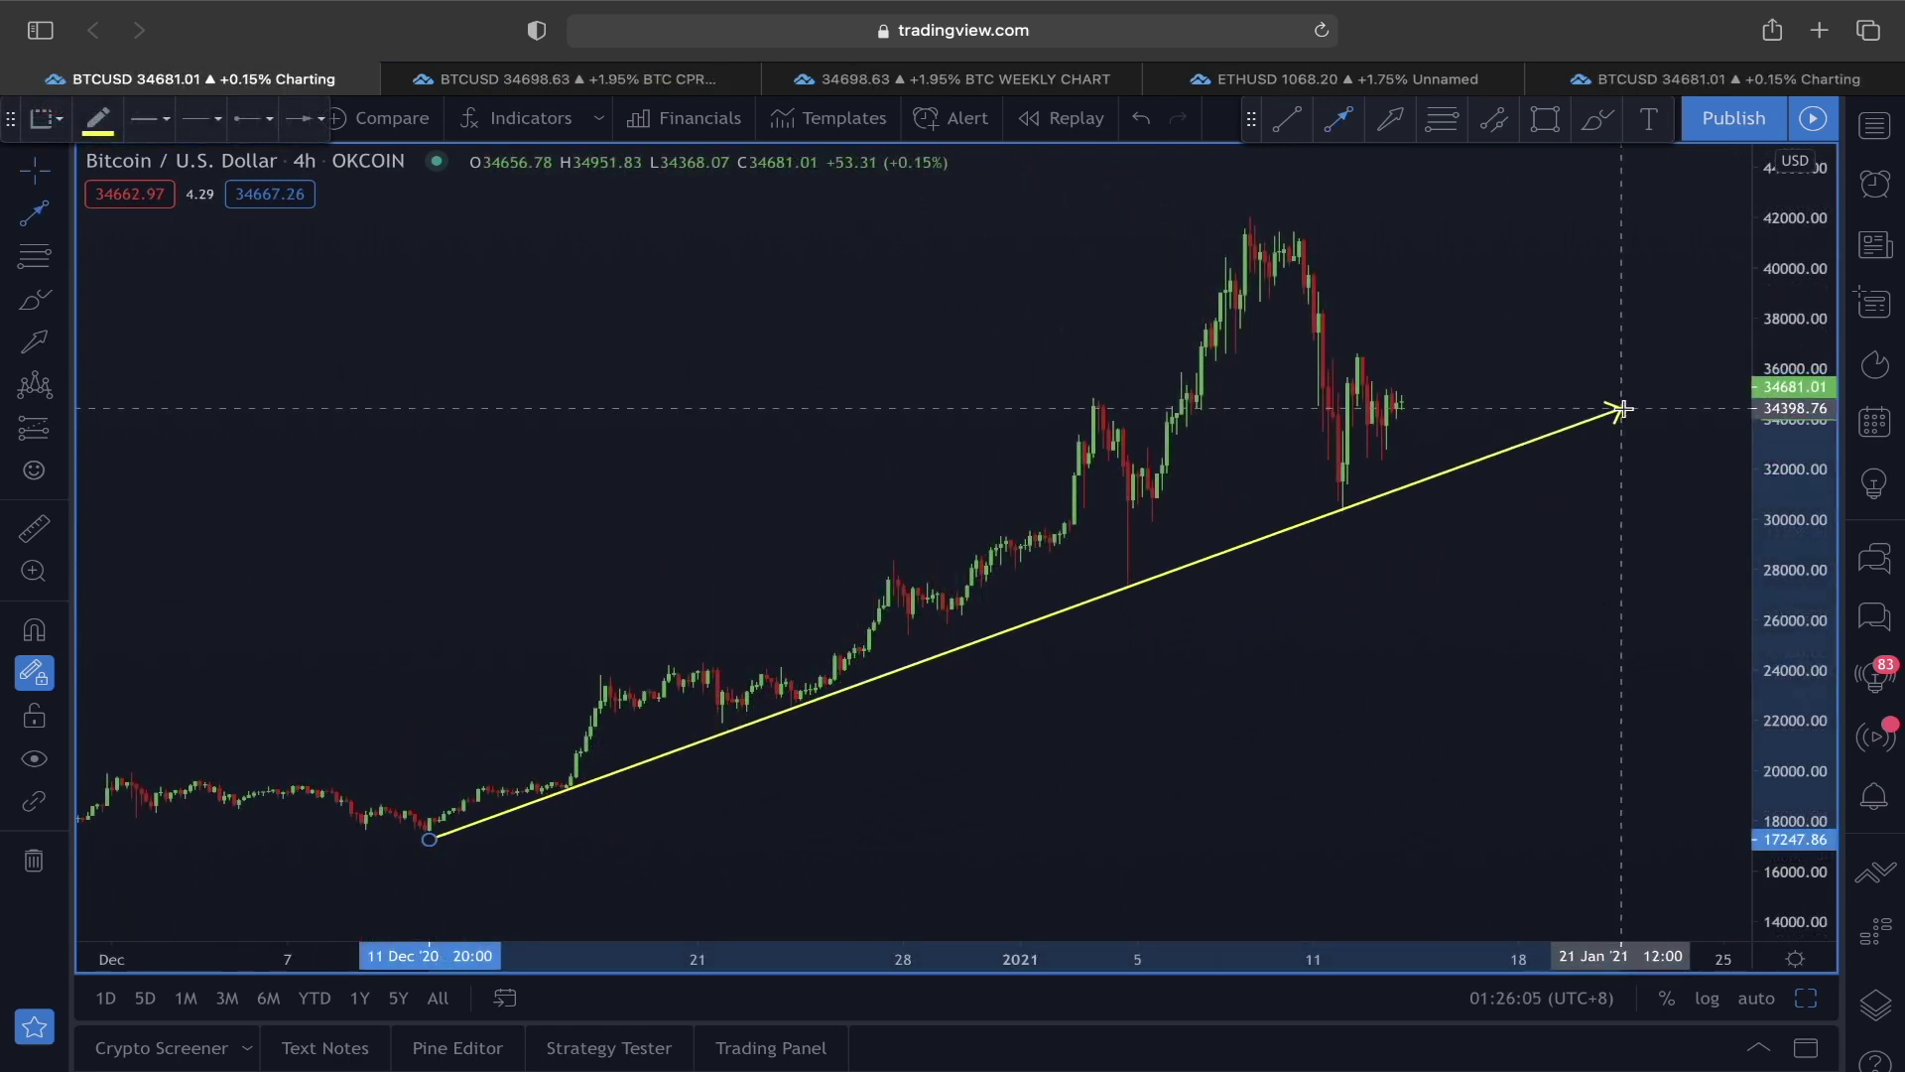
# Step: Finish the rising trend line and mark its five price touches with yellow up-arrows
pyautogui.click(1621, 409)
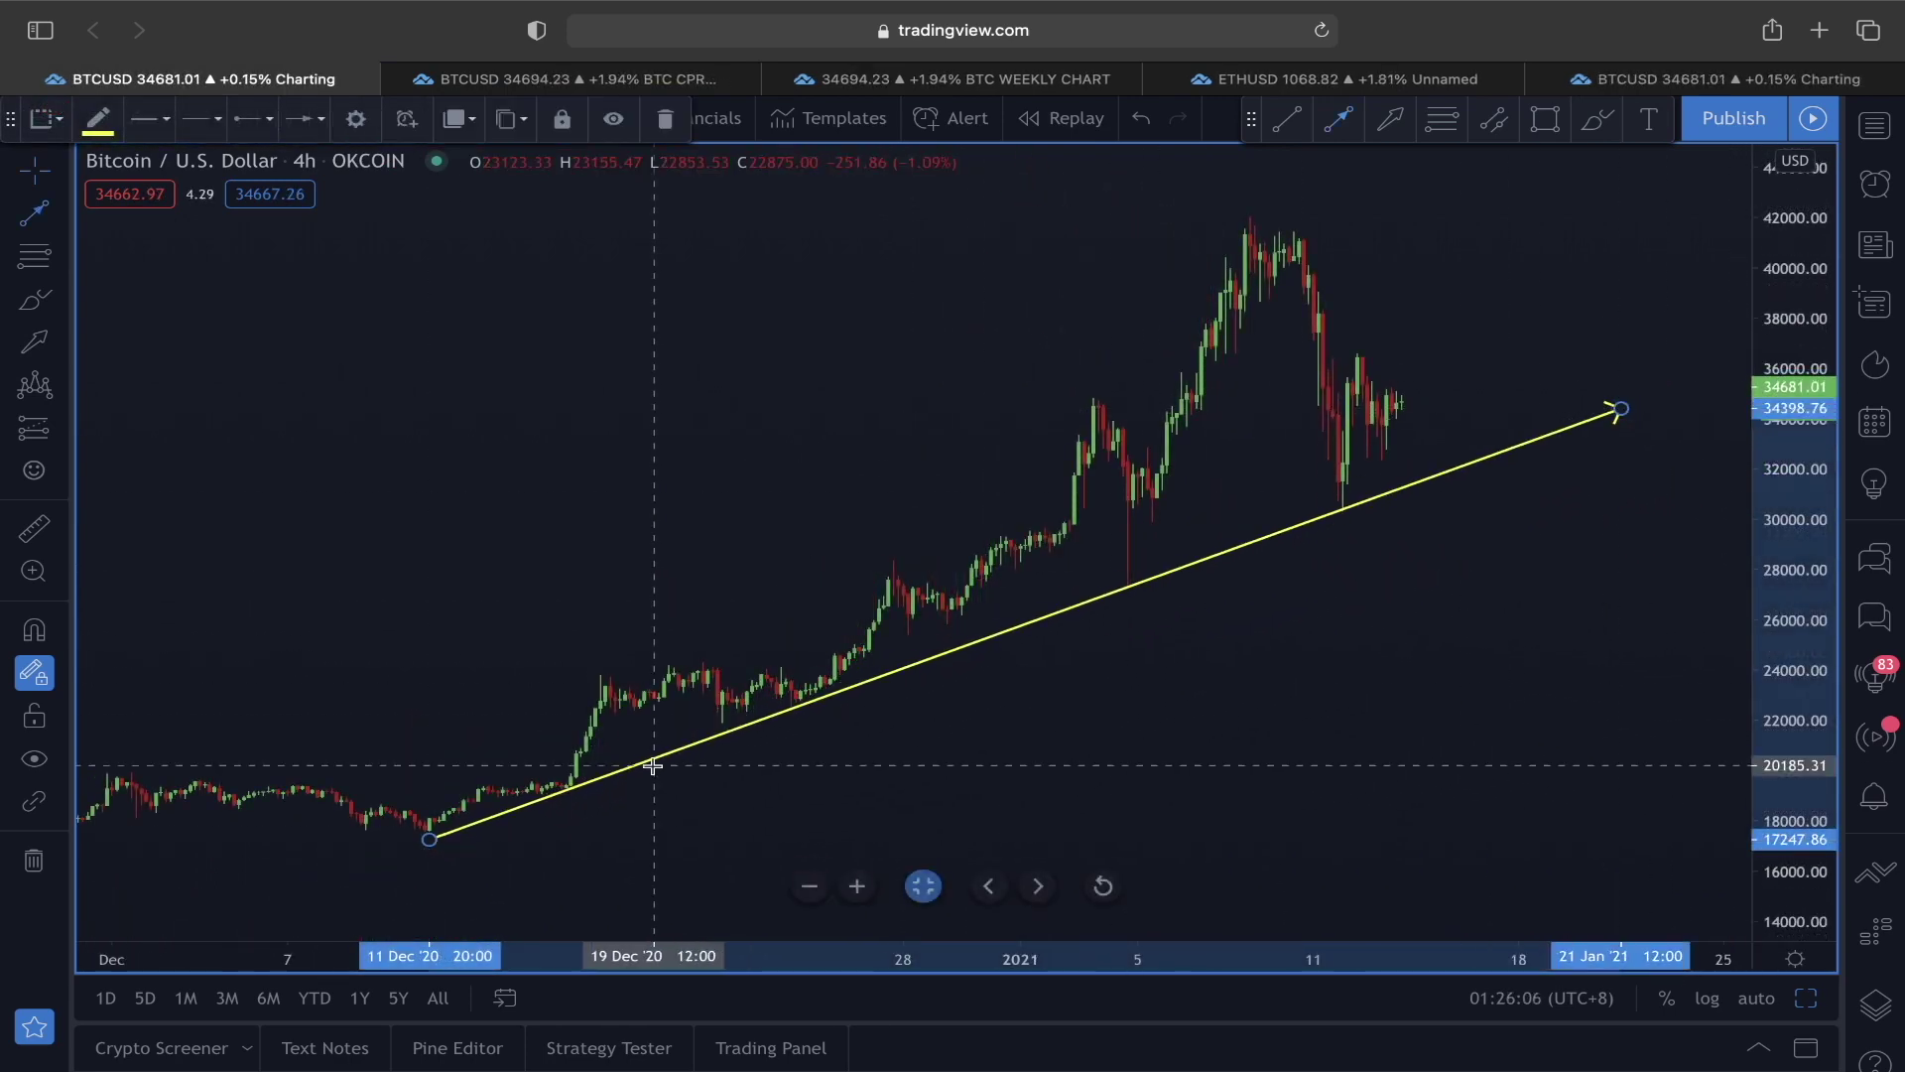
pyautogui.click(1394, 127)
pyautogui.moveTo(1352, 650); pyautogui.dragTo(1350, 518)
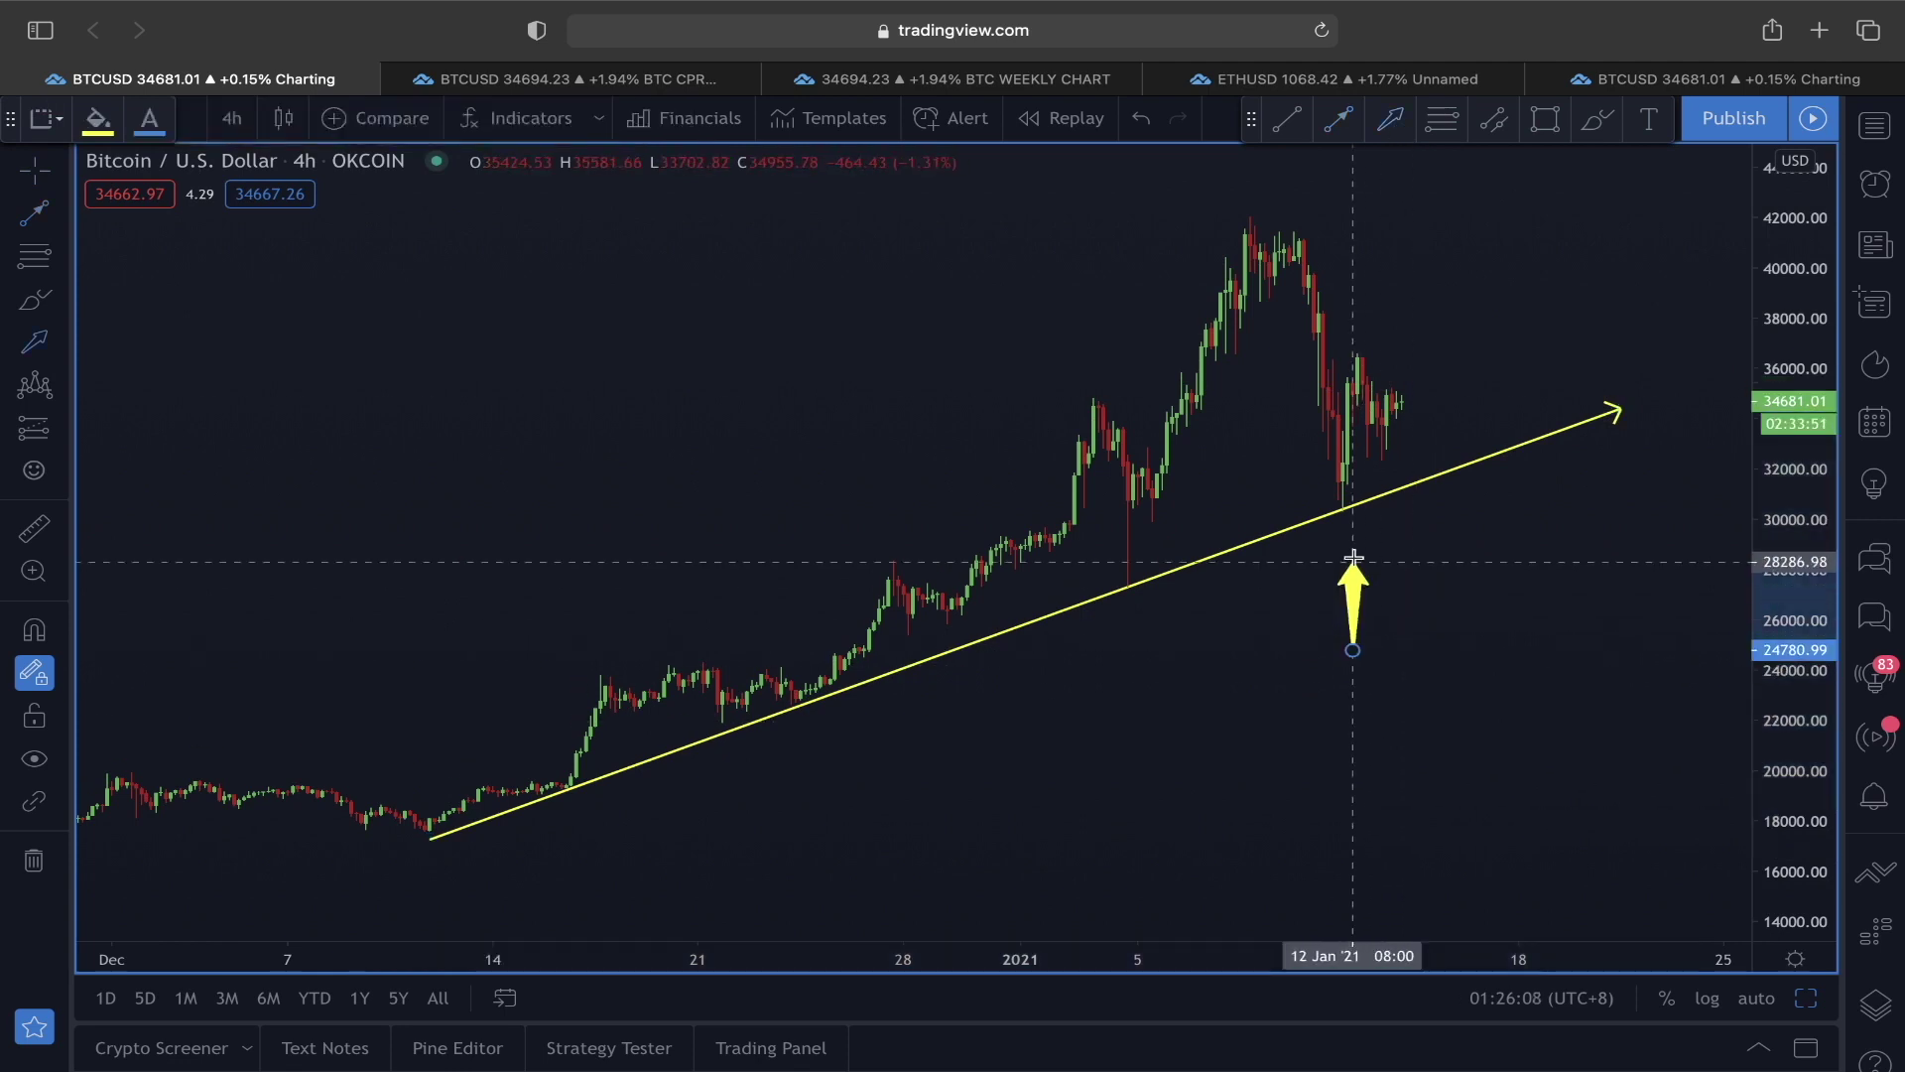
pyautogui.moveTo(1133, 707); pyautogui.dragTo(1133, 591)
pyautogui.moveTo(814, 787); pyautogui.dragTo(814, 705)
pyautogui.moveTo(576, 875); pyautogui.dragTo(576, 784)
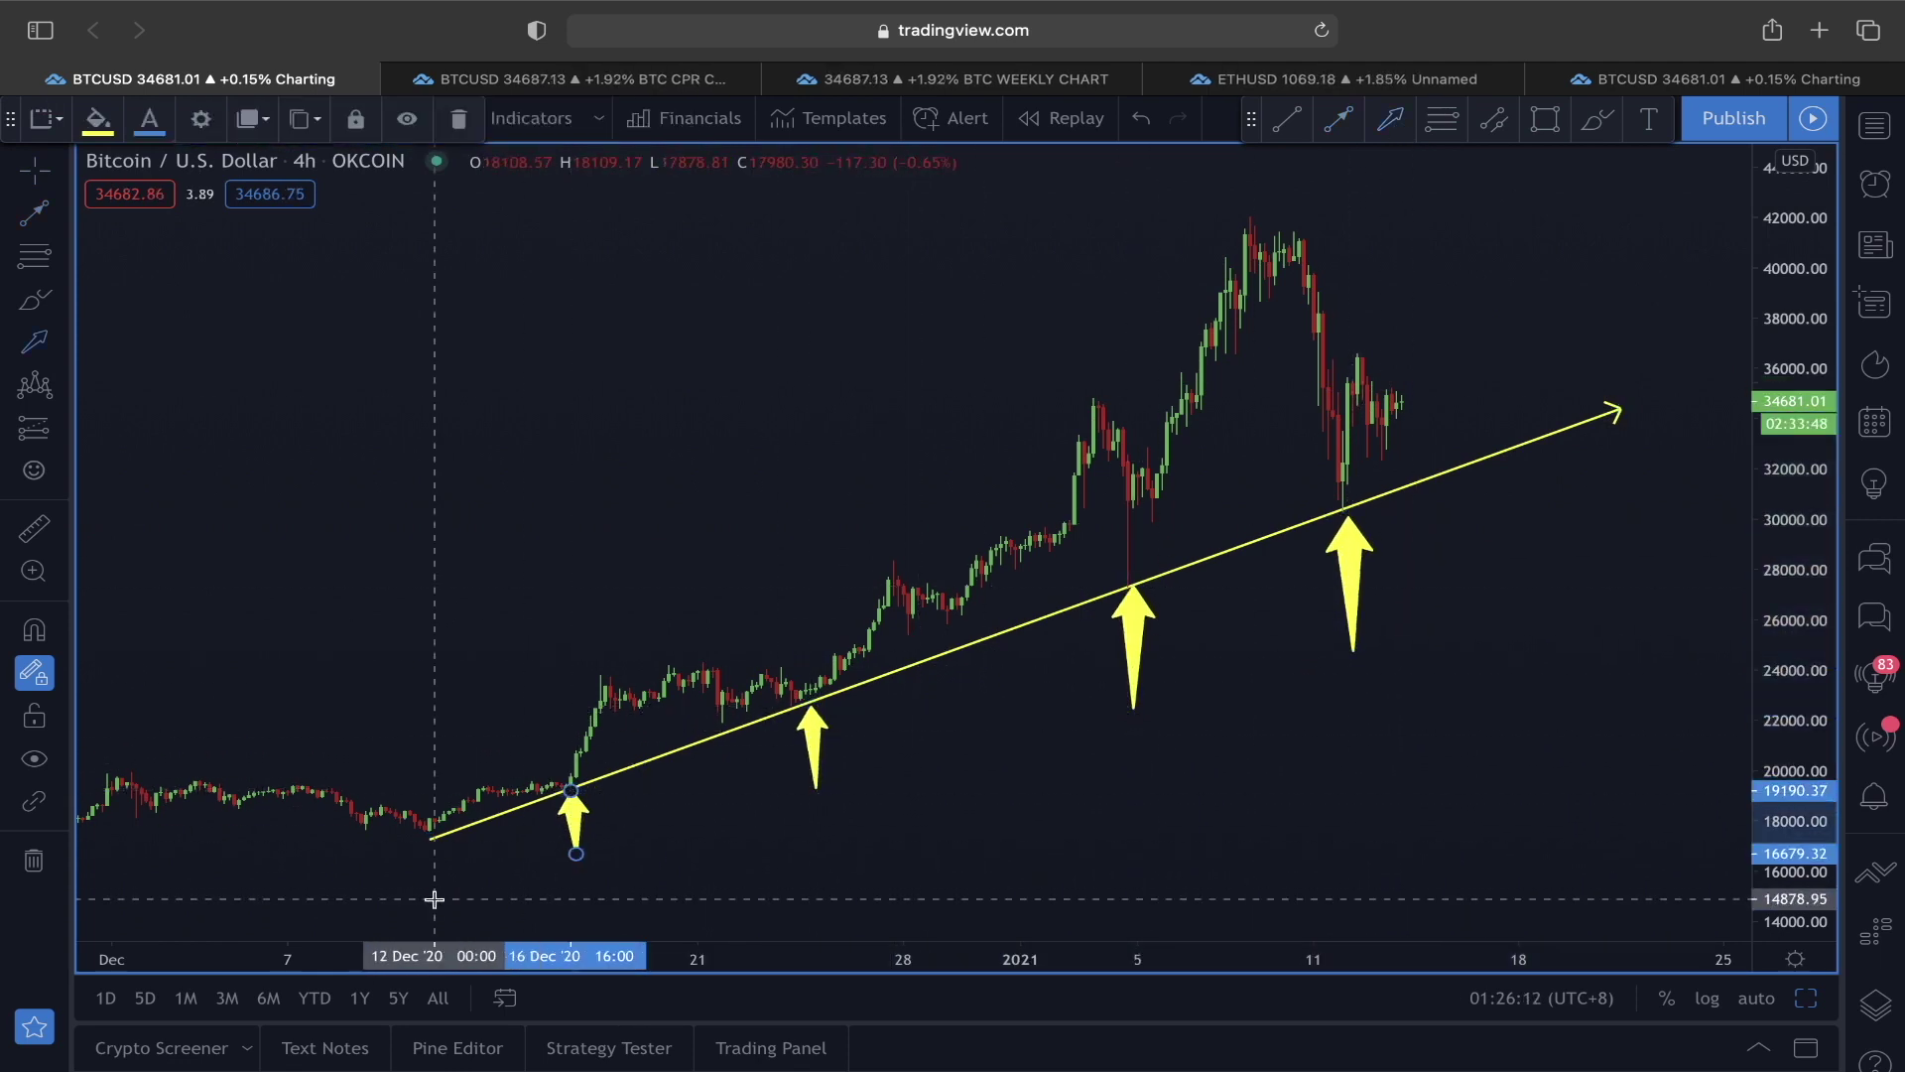
pyautogui.moveTo(434, 898); pyautogui.dragTo(429, 837)
# Step: Remove the stray rising arrow drawn toward the upper right
pyautogui.click(1476, 384)
pyautogui.click(1643, 318)
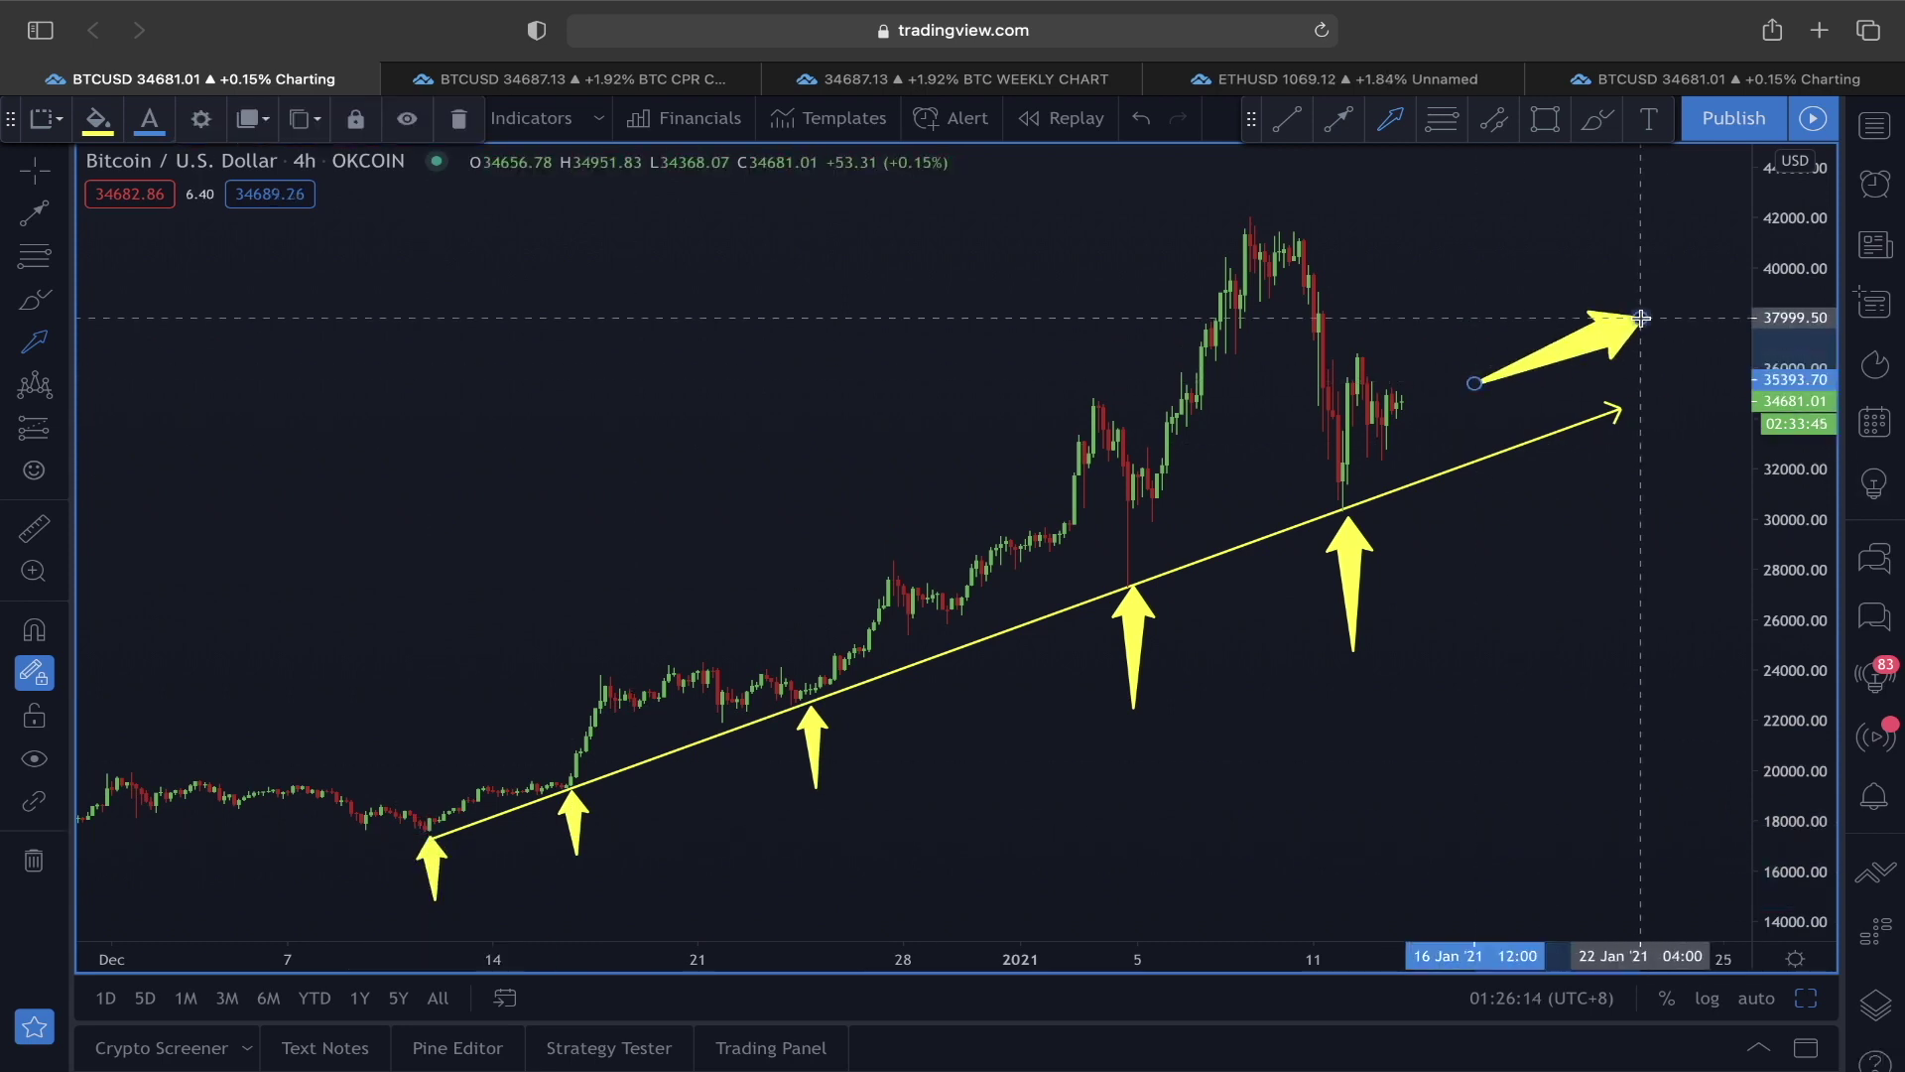
pyautogui.press('Delete')
pyautogui.hscroll(5, 1218, 523)
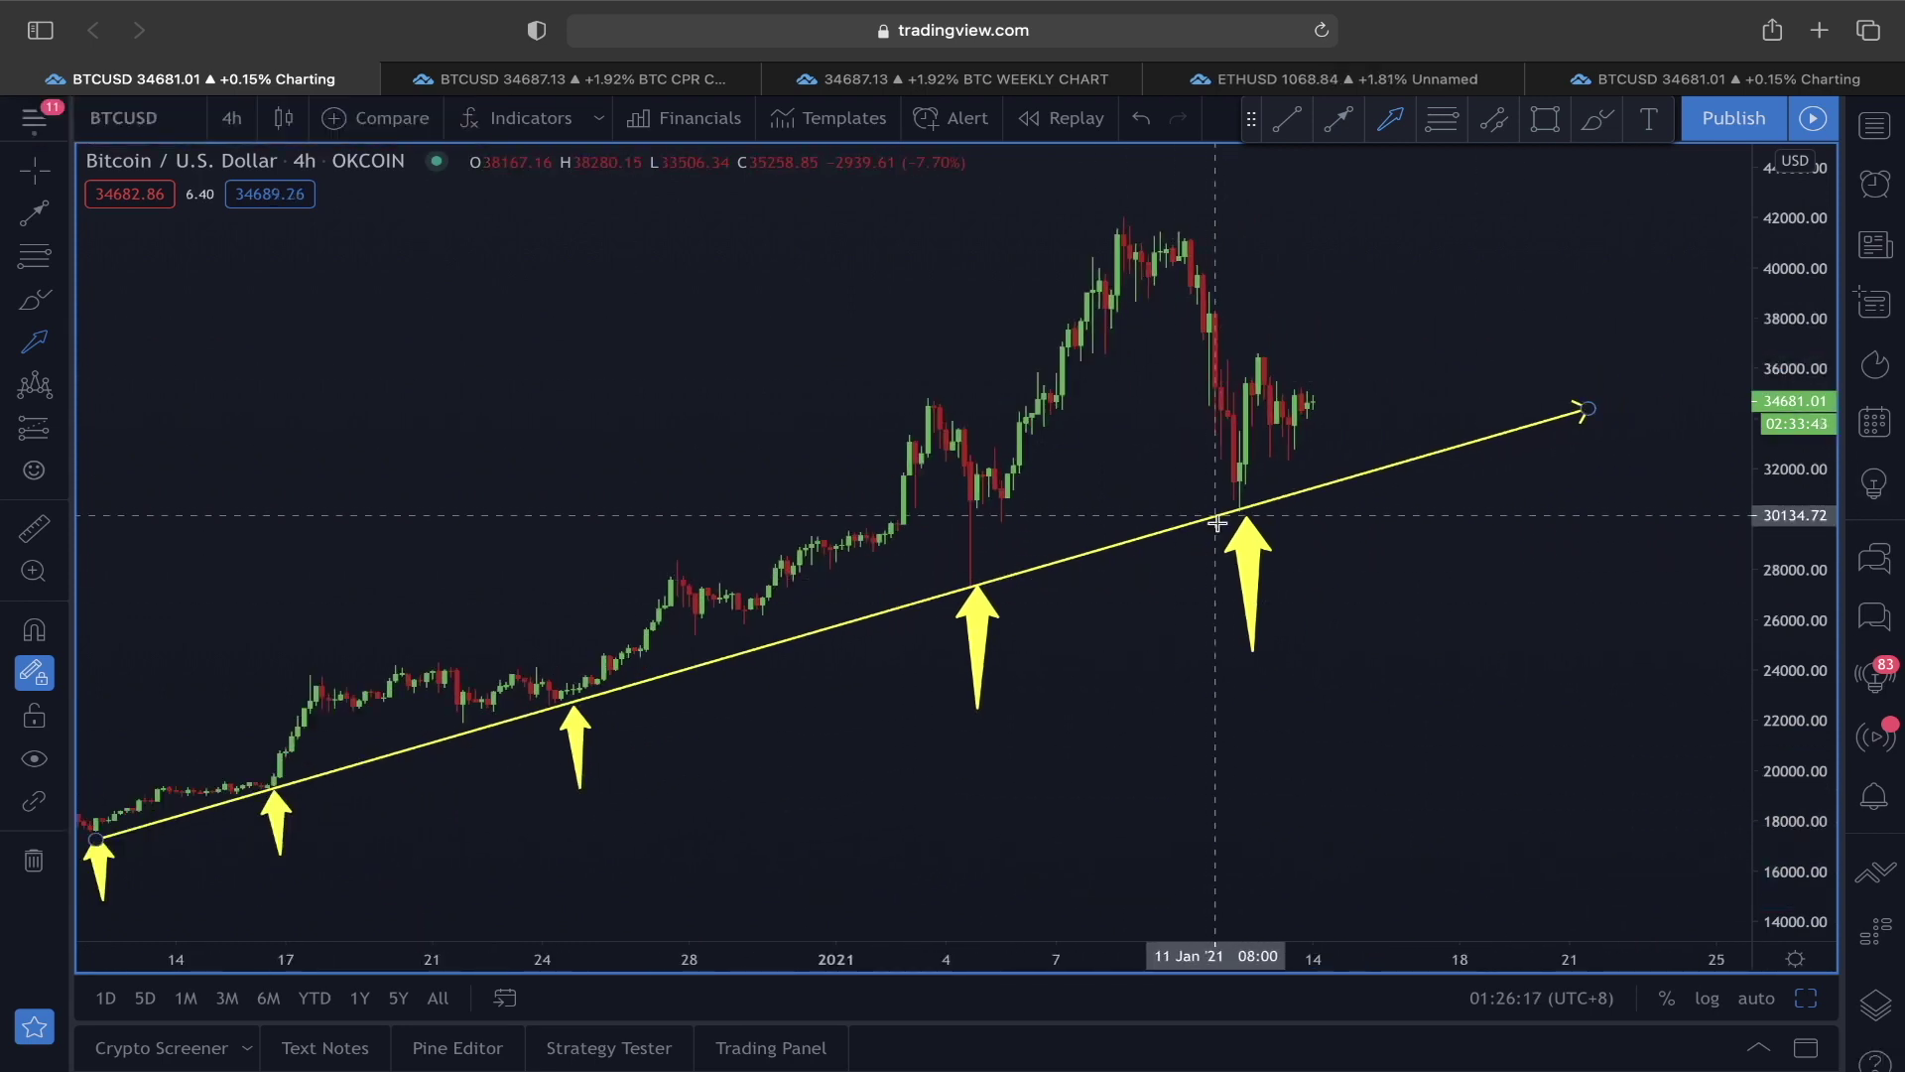
# Step: Draw a head-and-shoulders pattern through the left shoulder, head peak, right shoulder and end point
pyautogui.click(33, 384)
pyautogui.click(897, 537)
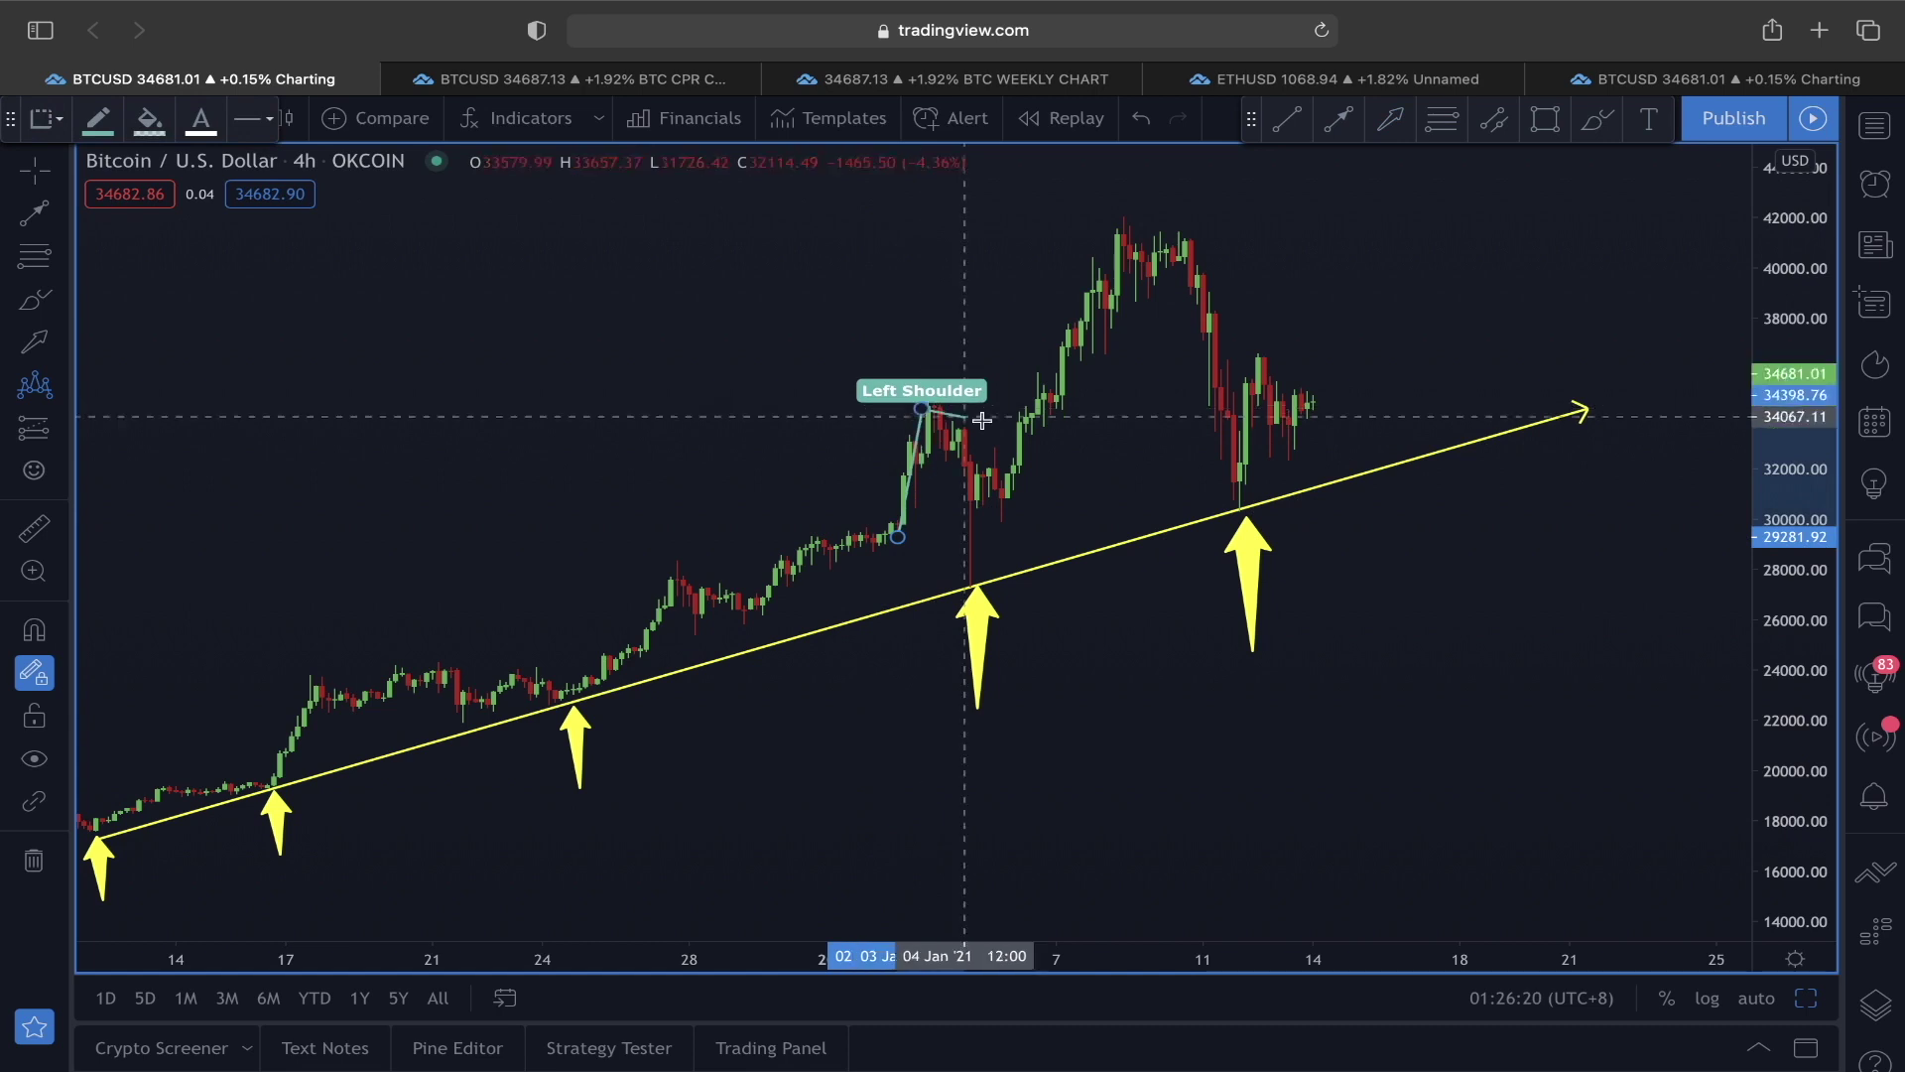
pyautogui.click(1002, 518)
pyautogui.click(1142, 206)
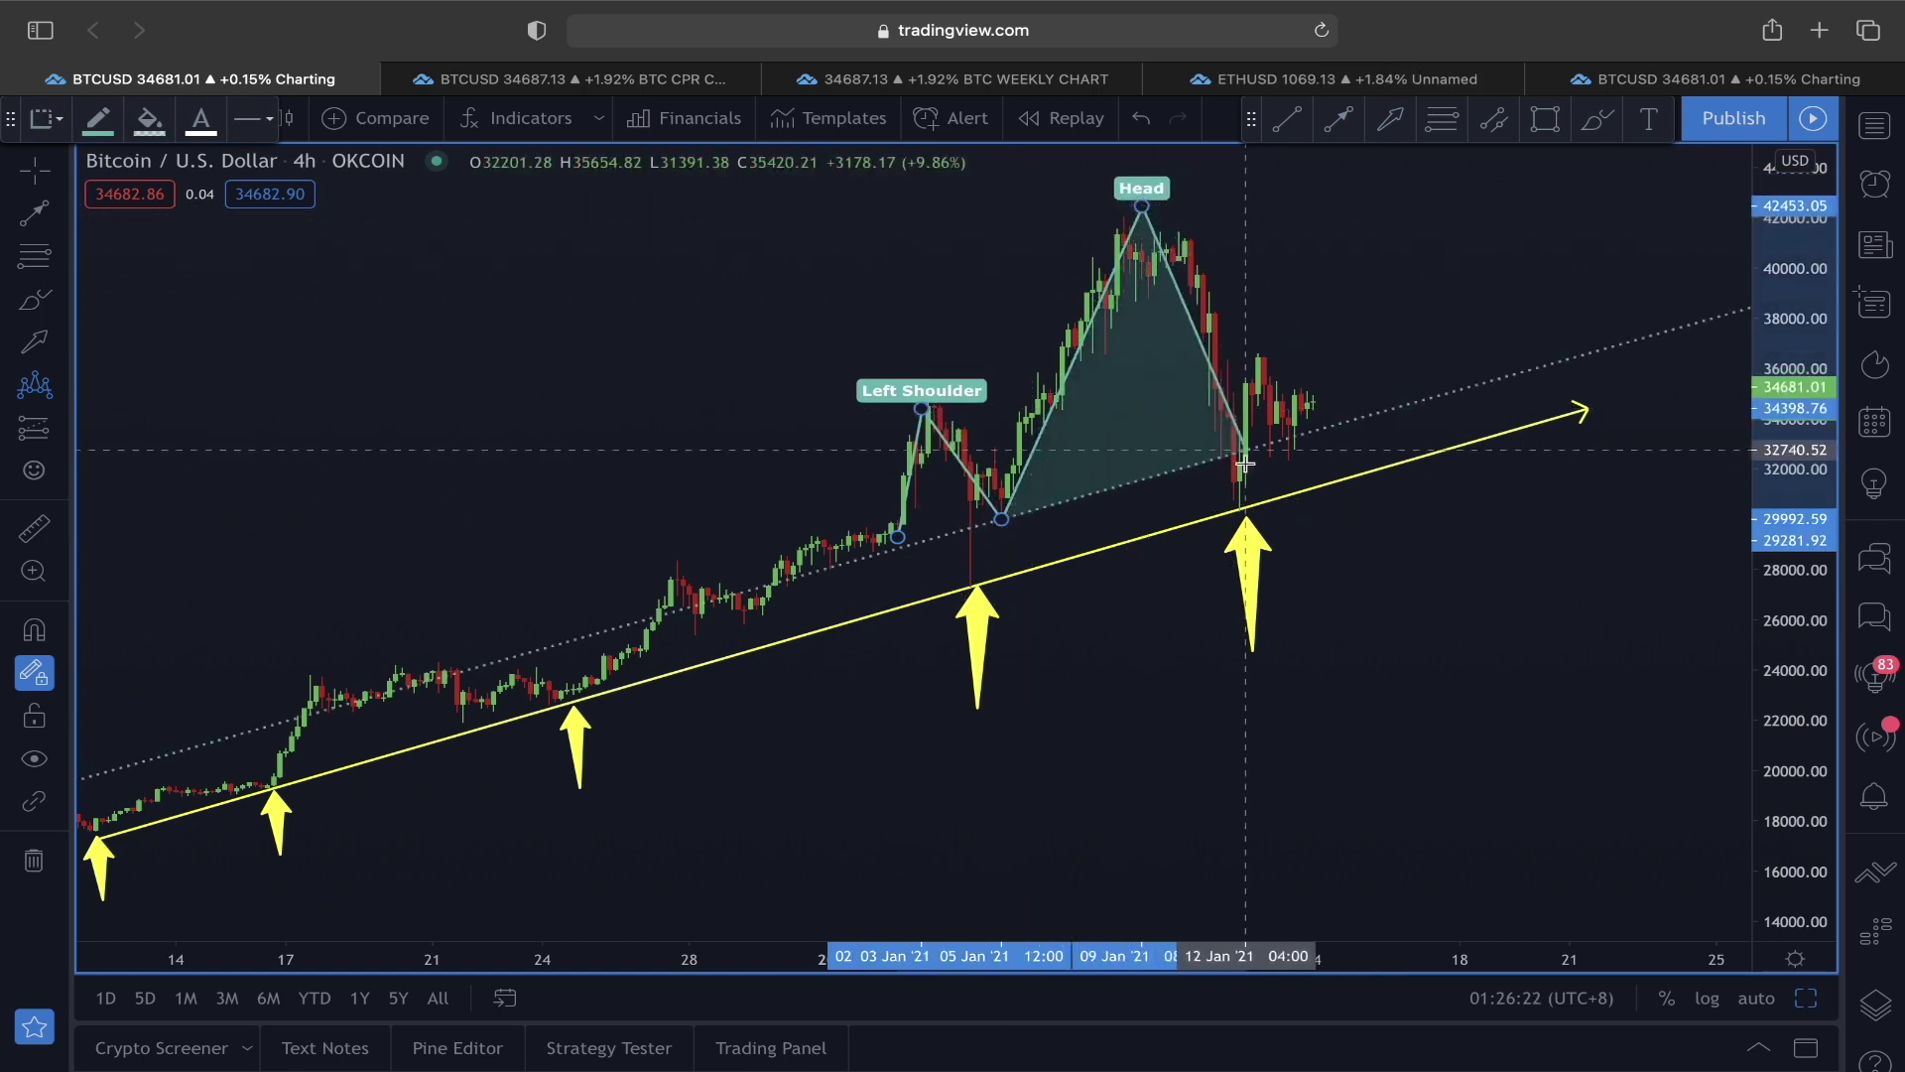
pyautogui.click(1245, 338)
pyautogui.click(1375, 466)
pyautogui.scroll(-1, 1386, 430)
pyautogui.scroll(1, 1450, 659)
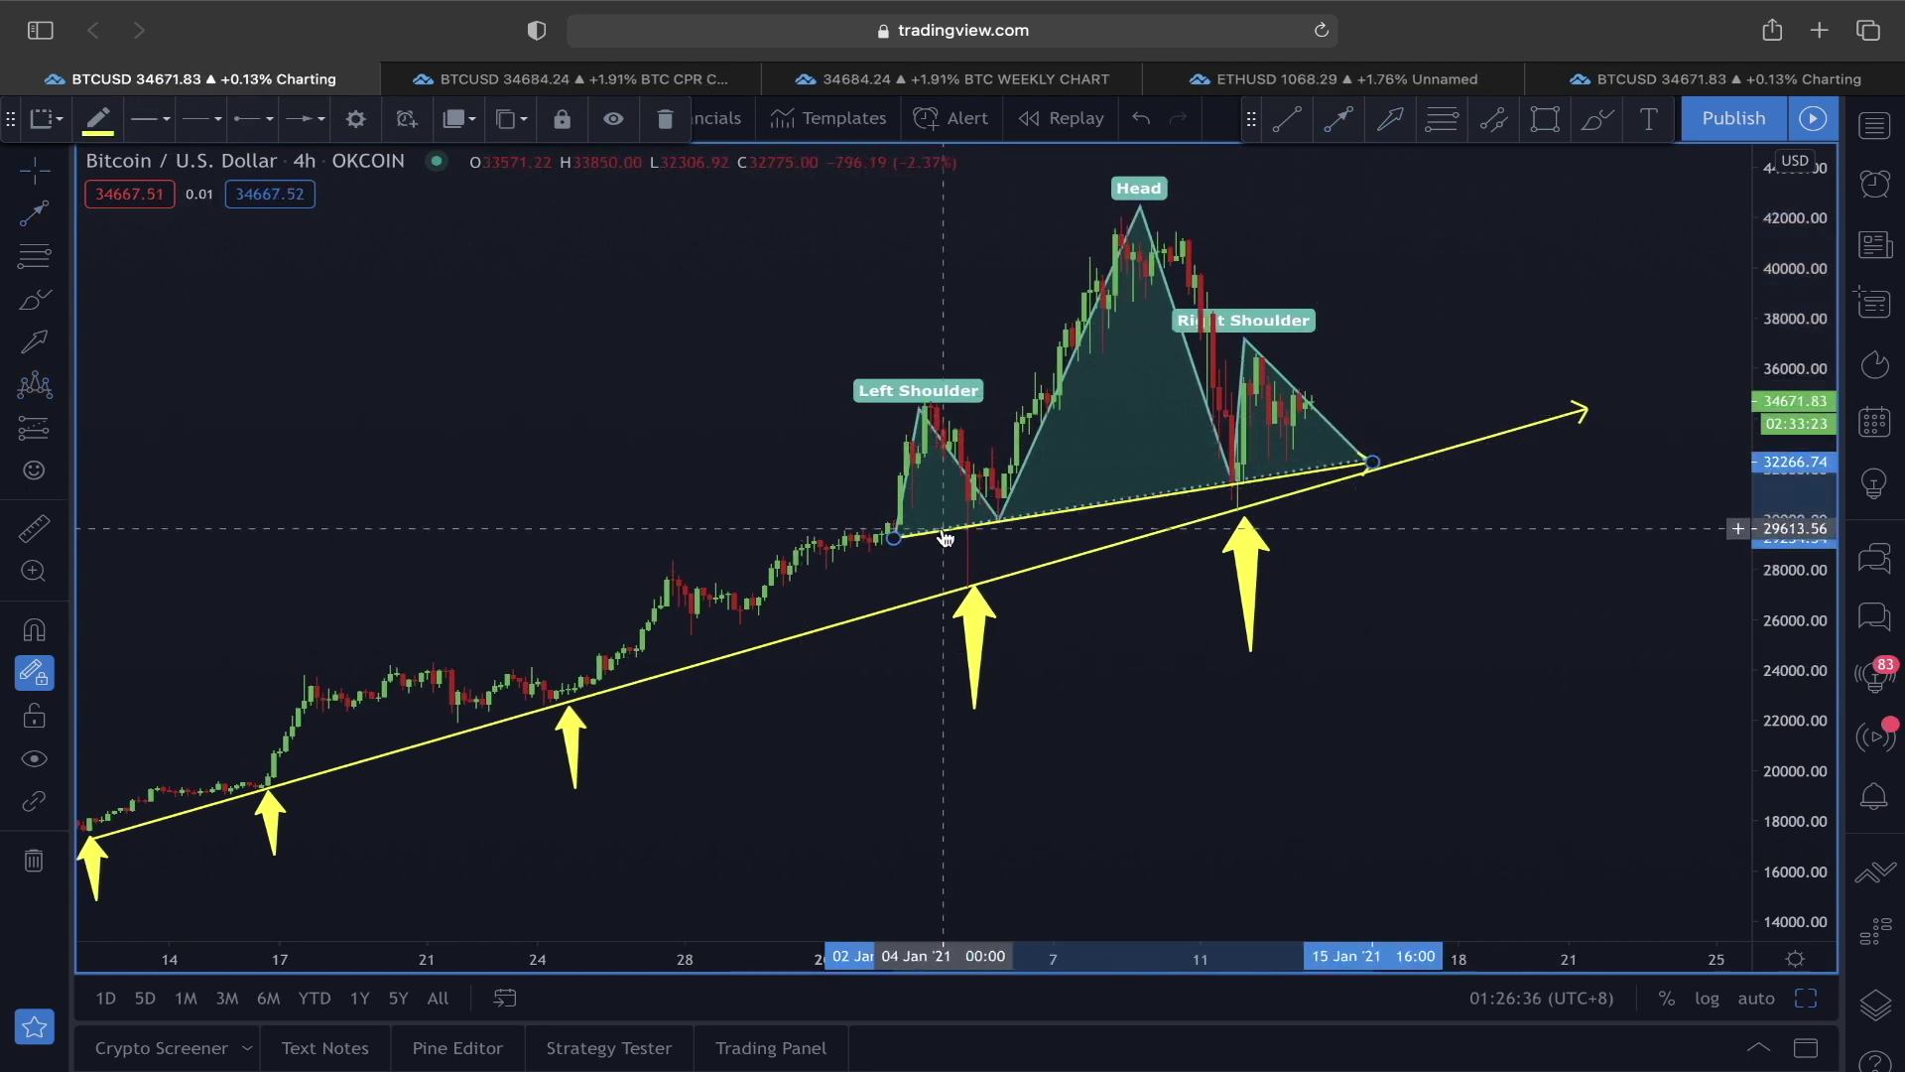
# Step: Project a drop from the right shoulder to the trend line, a retest, then a sharp rise
pyautogui.click(1330, 394)
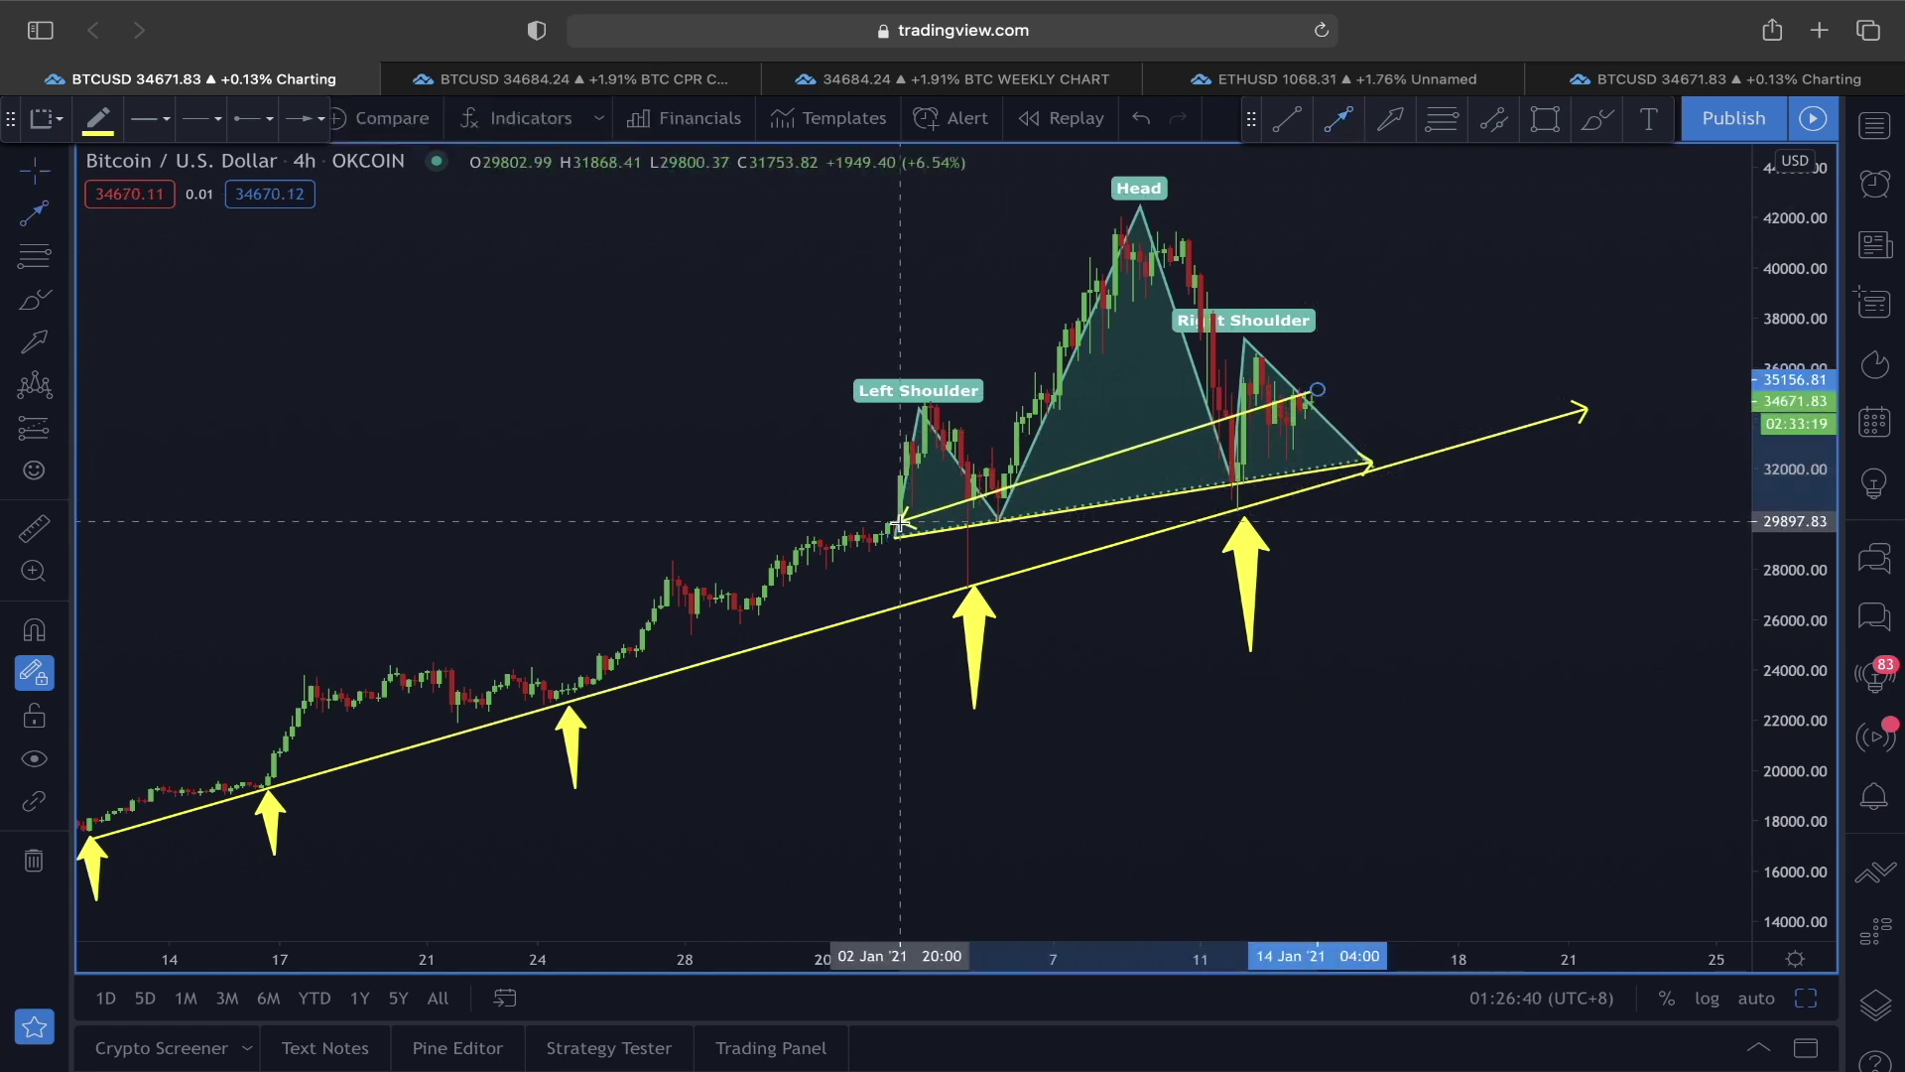
pyautogui.click(1377, 475)
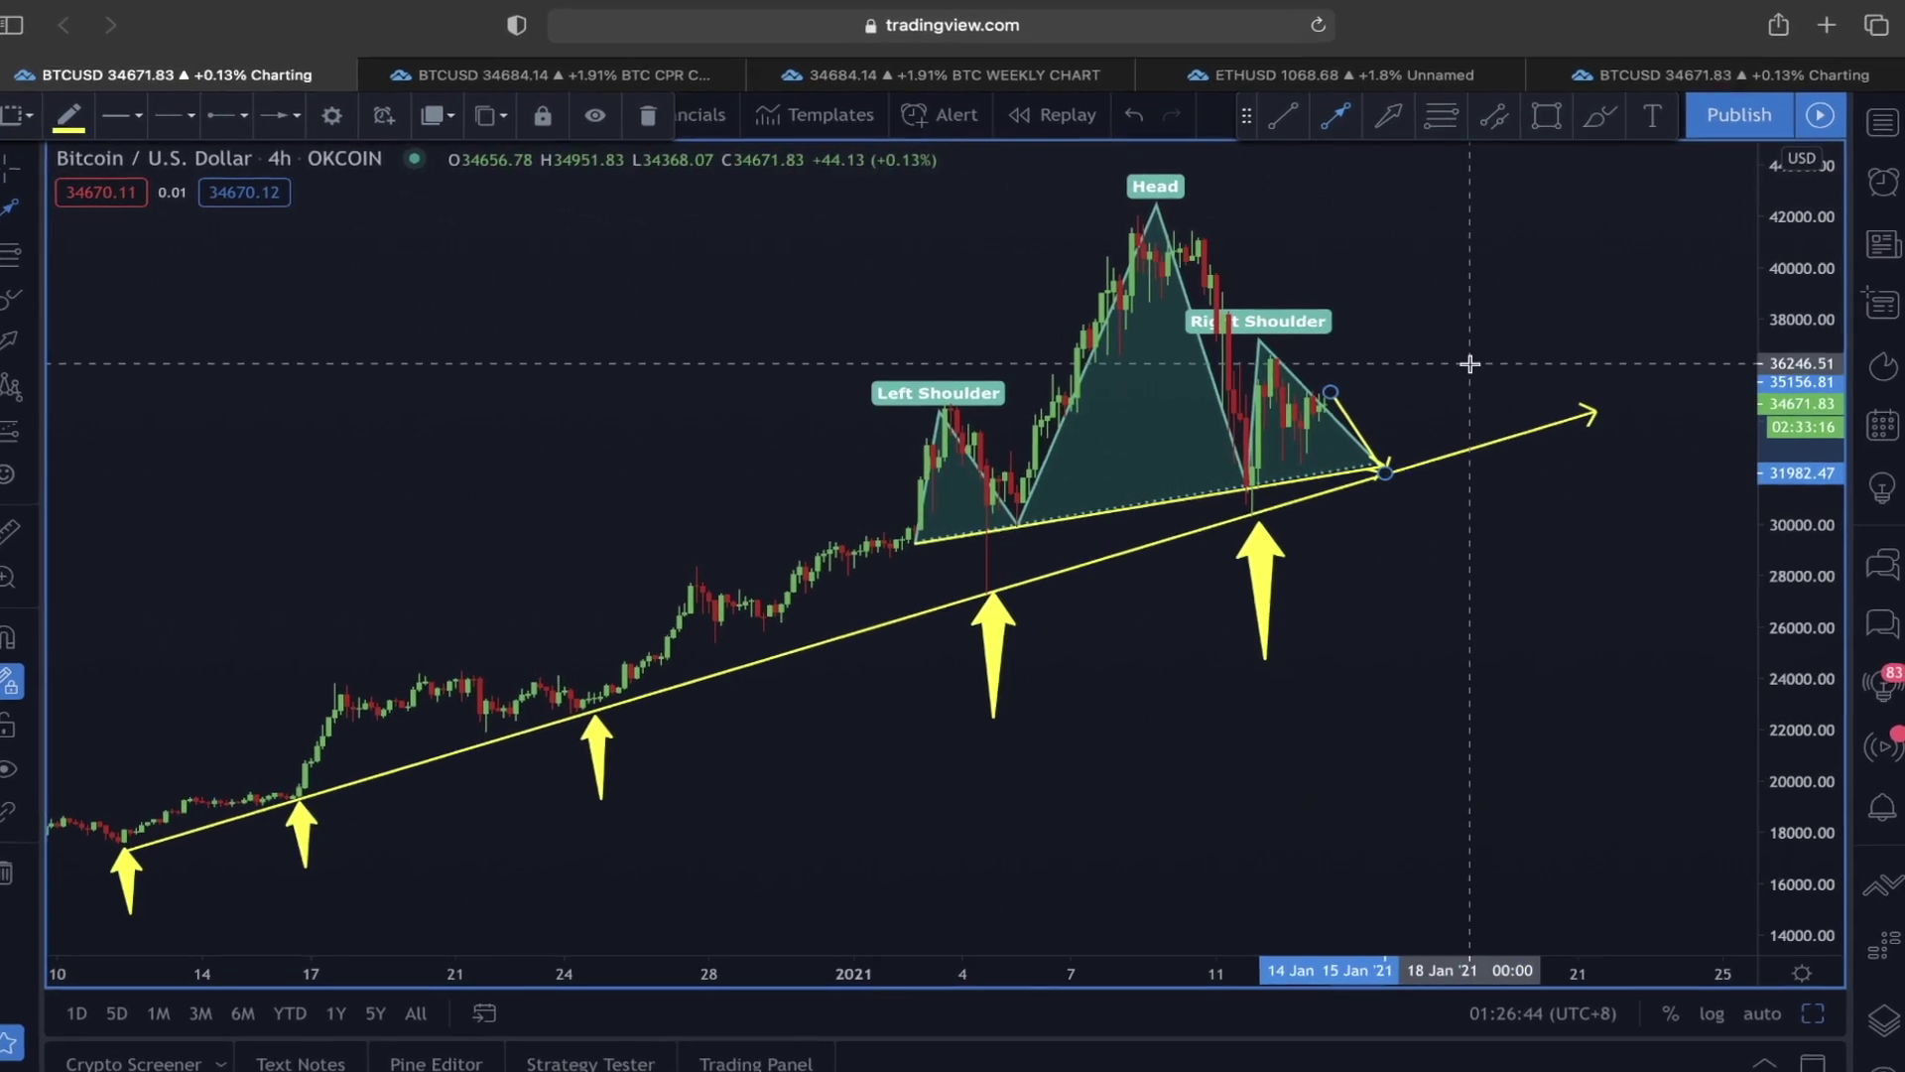
pyautogui.click(1433, 611)
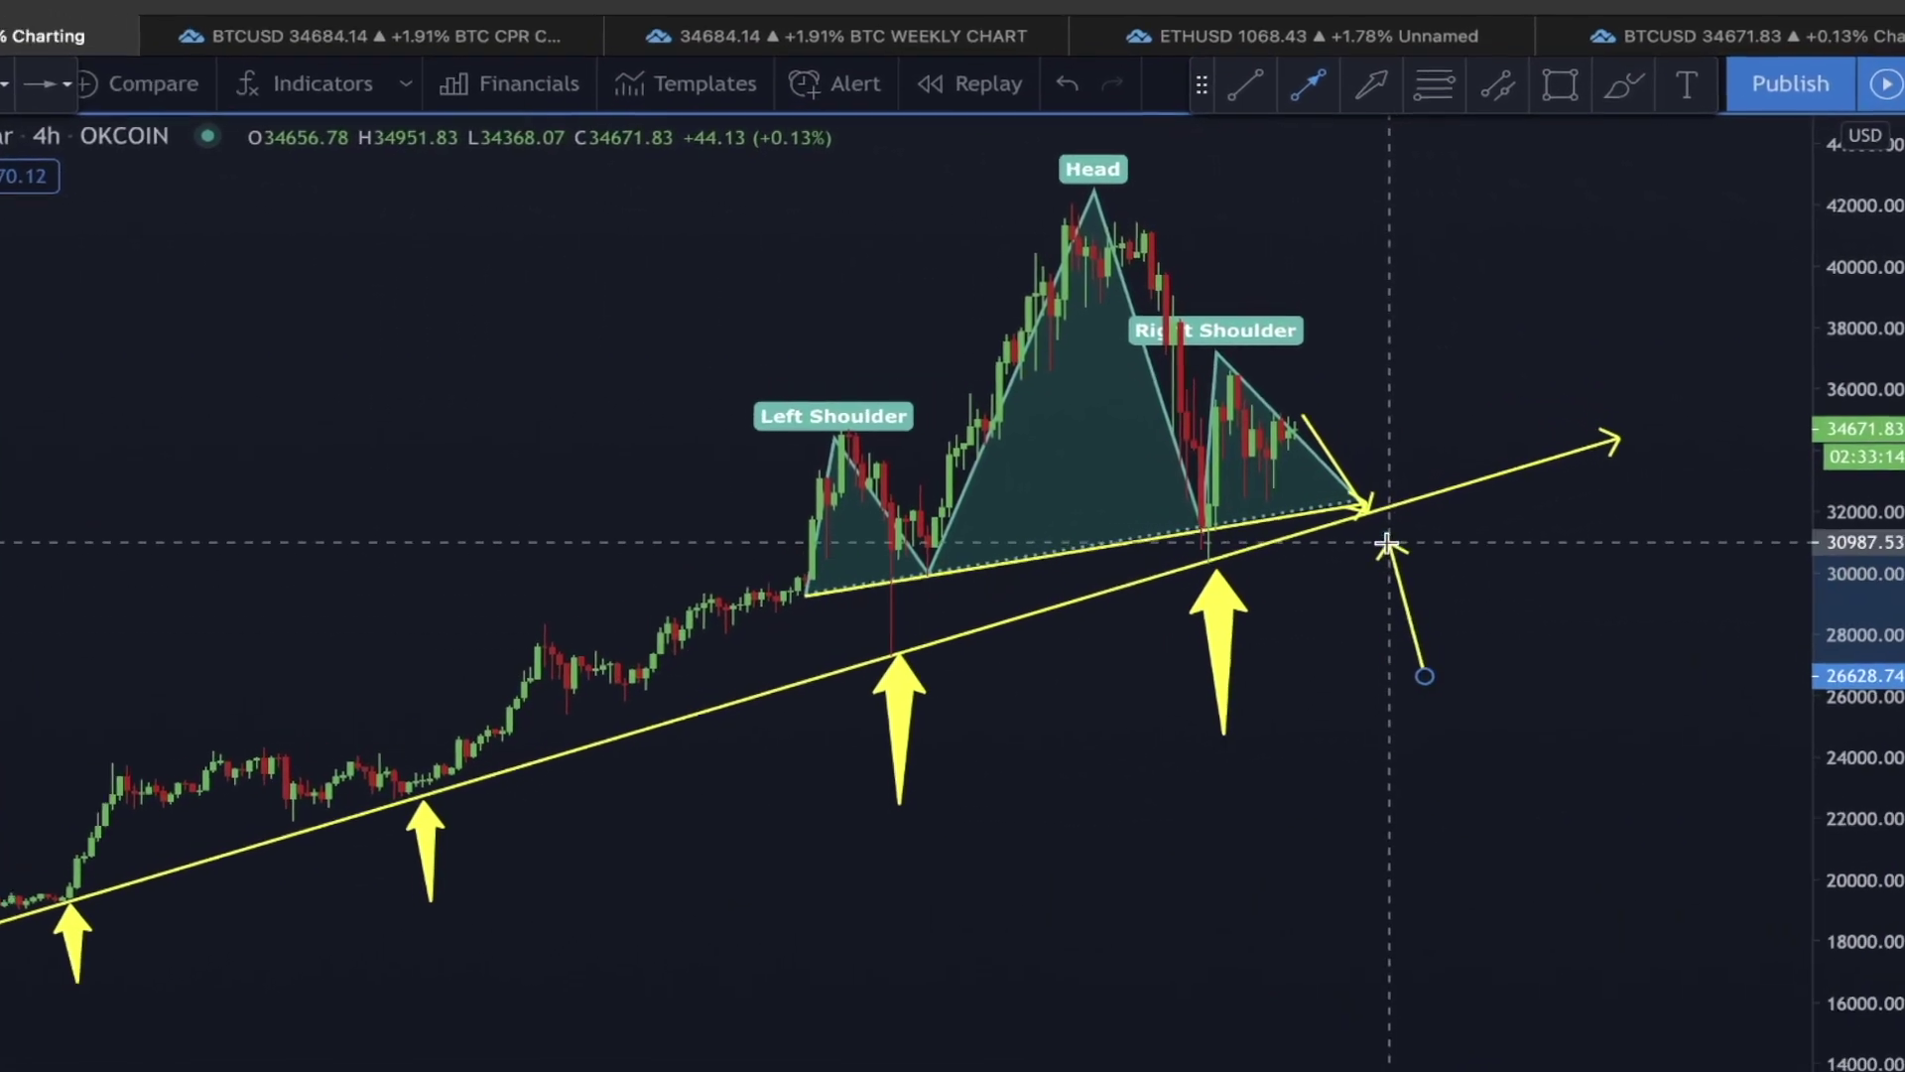
pyautogui.click(1389, 543)
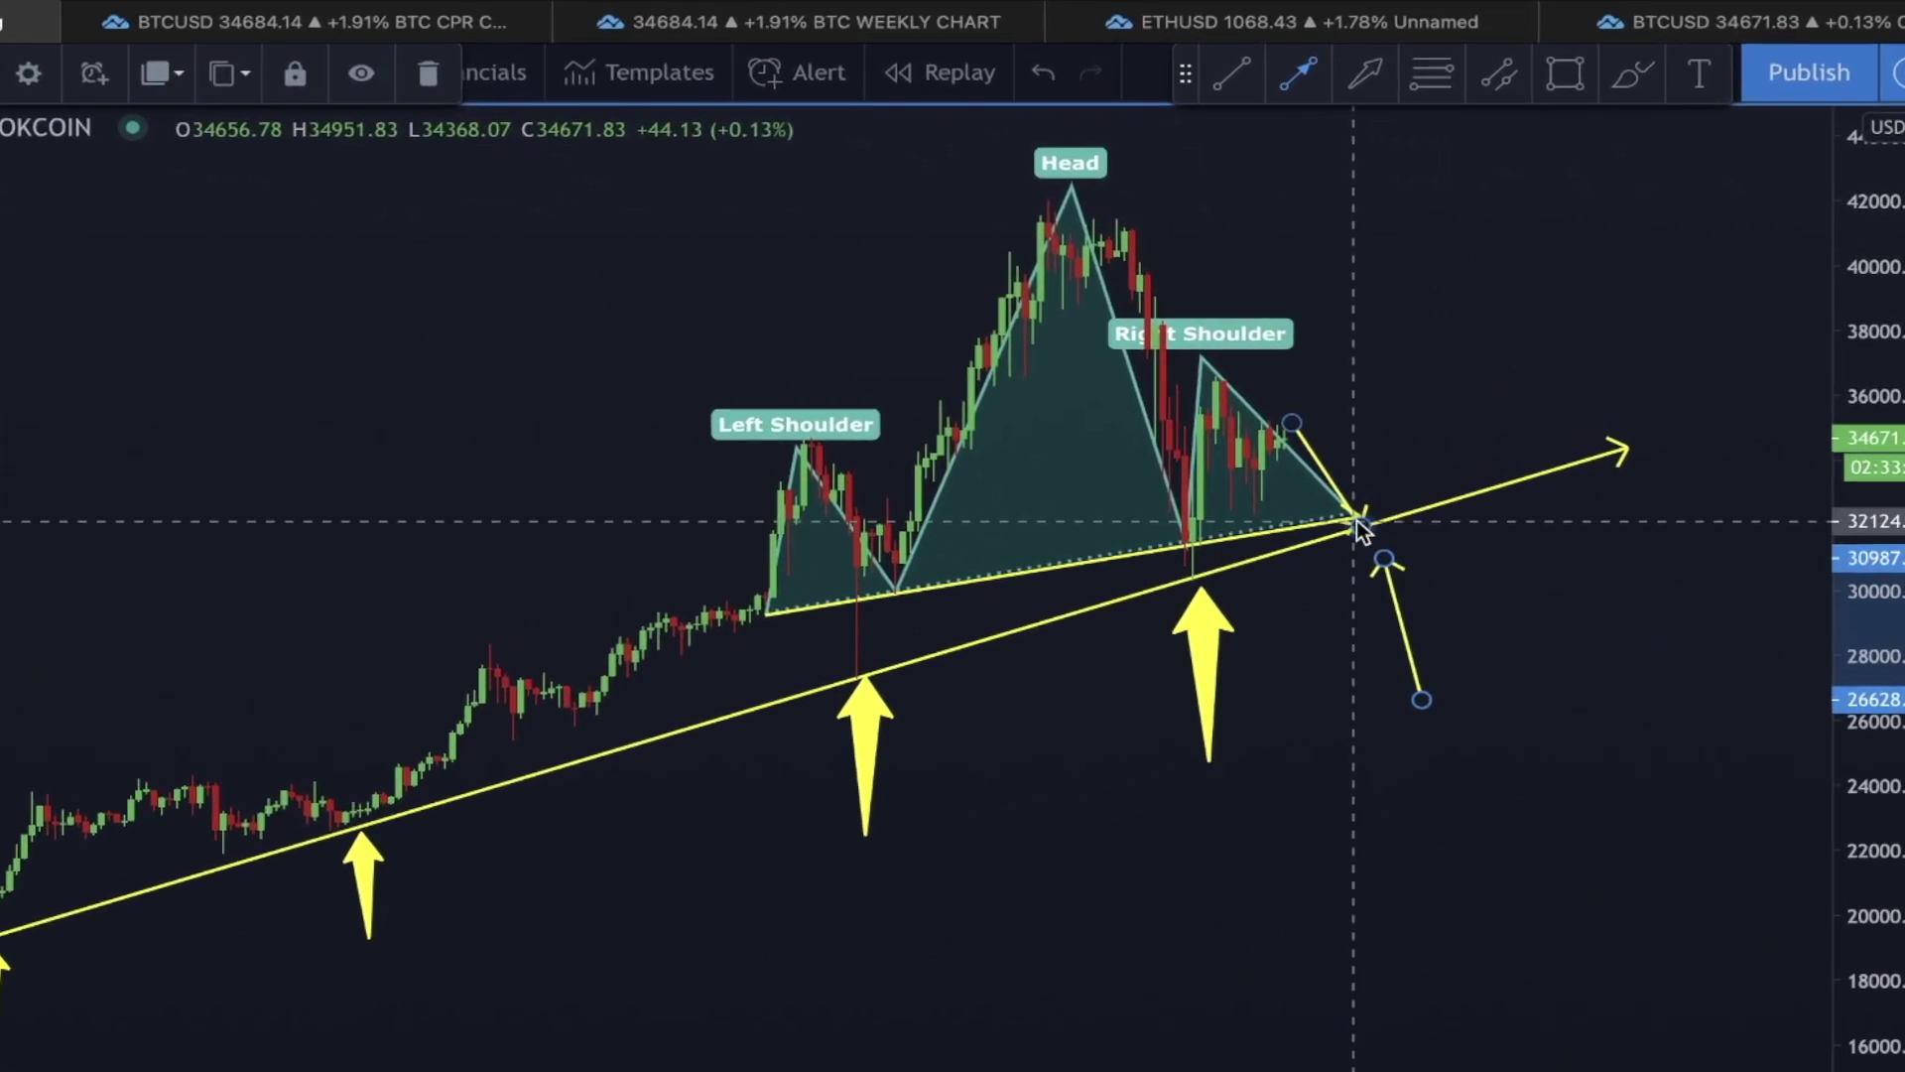
pyautogui.click(1369, 509)
pyautogui.click(1403, 423)
pyautogui.click(1403, 424)
pyautogui.click(1467, 484)
pyautogui.click(1467, 466)
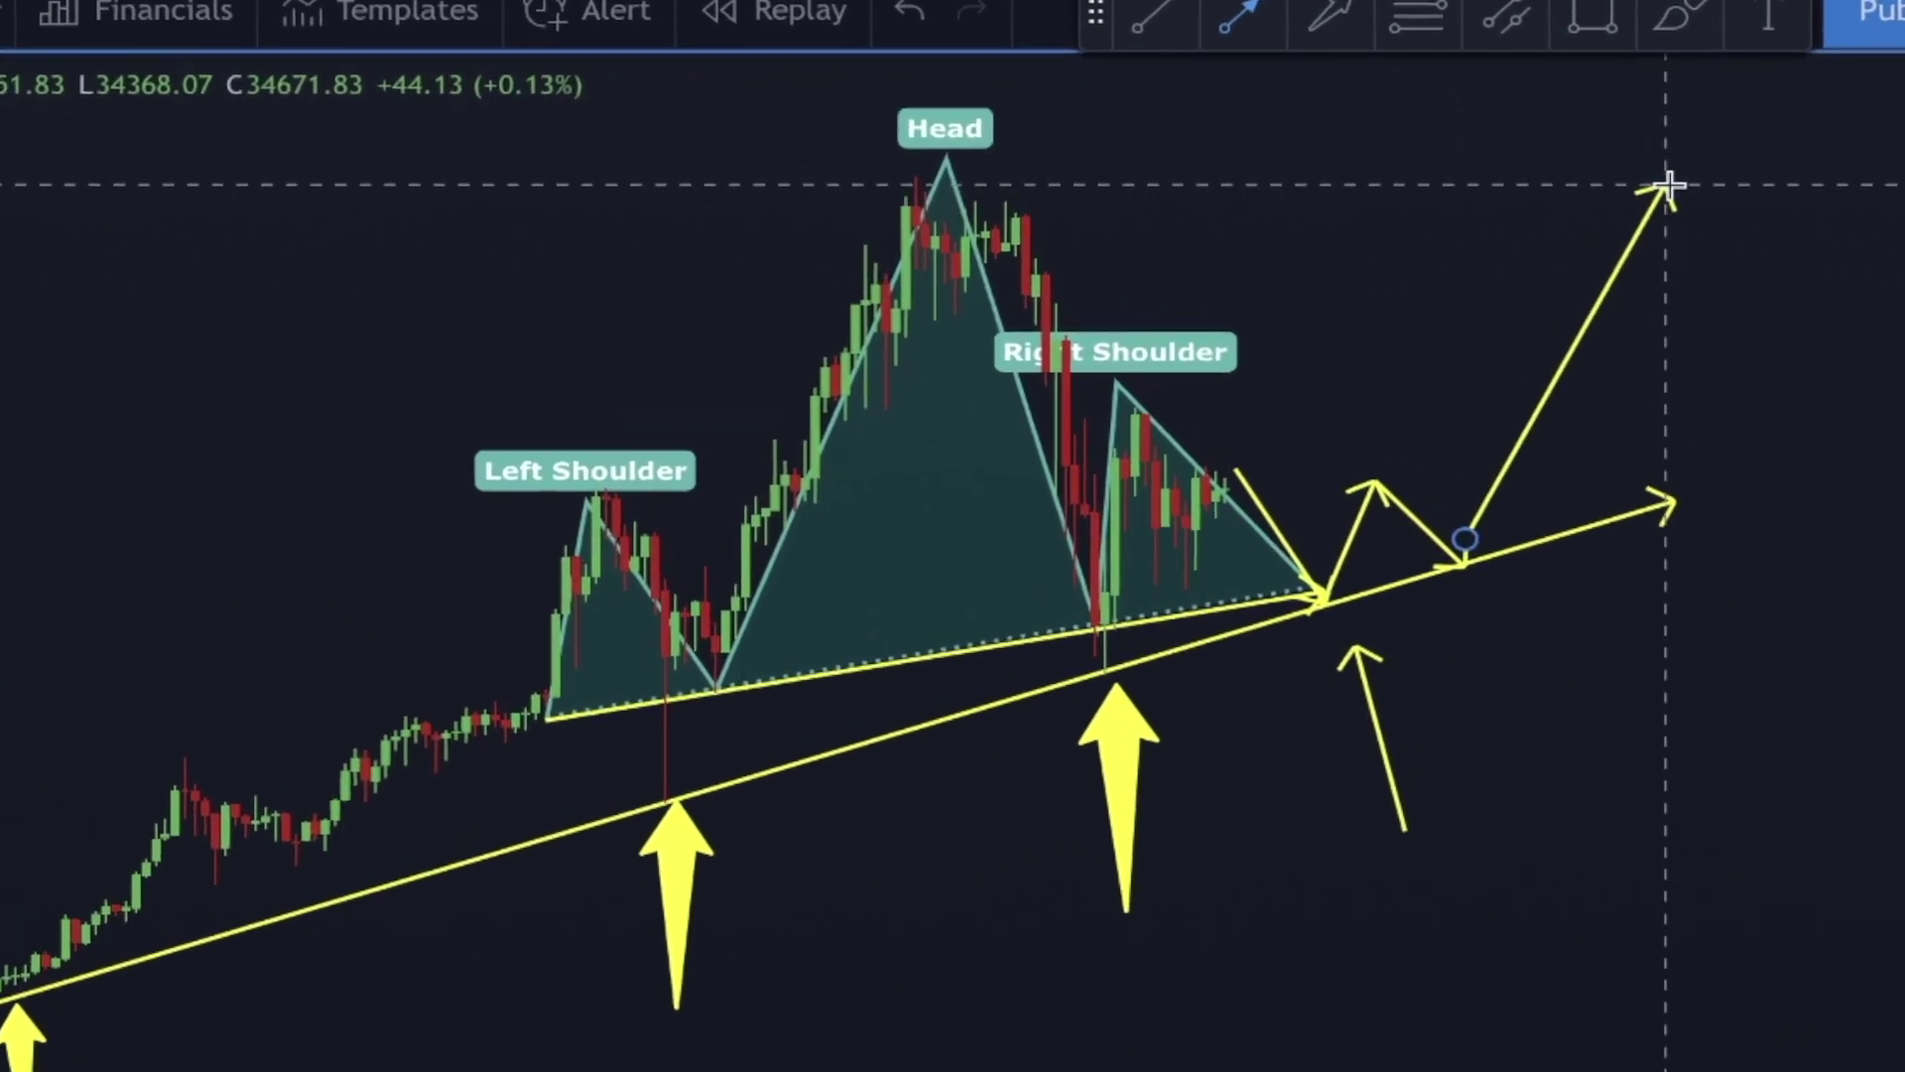
pyautogui.click(1653, 194)
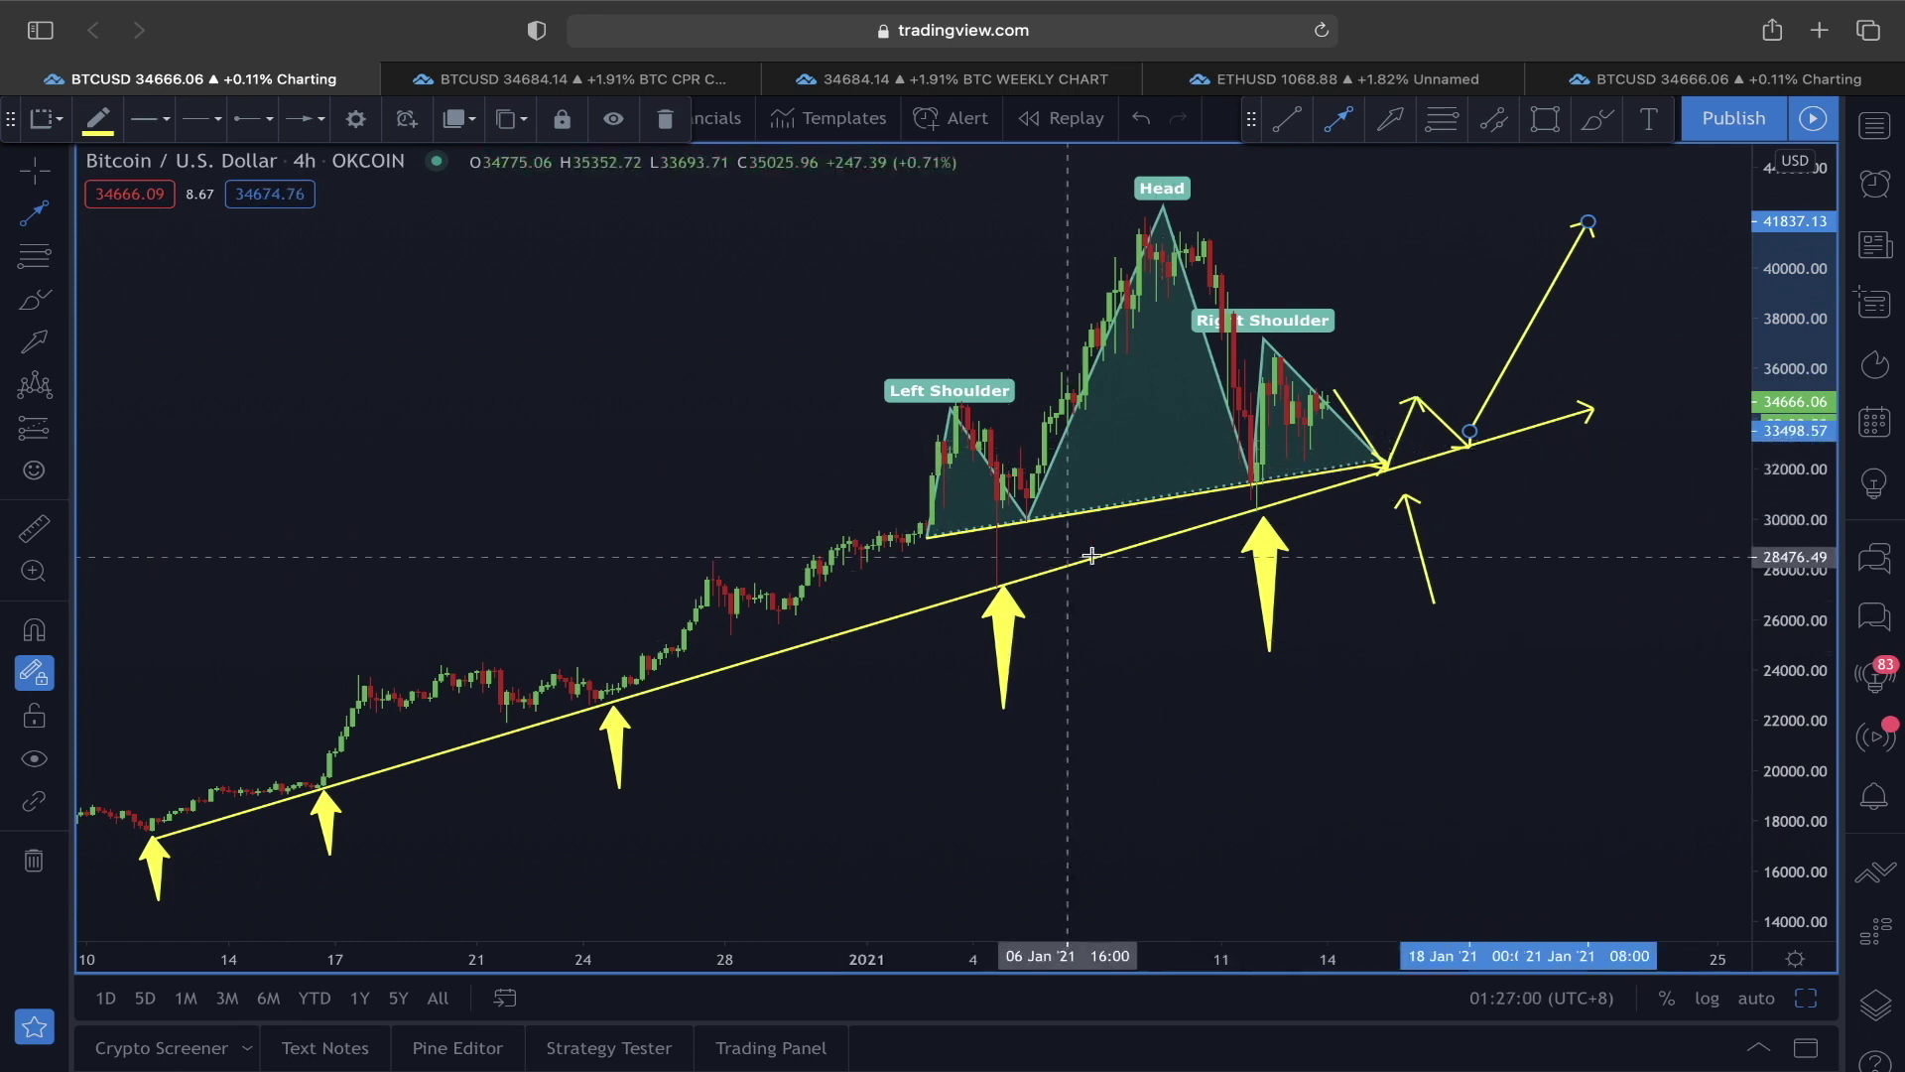
# Step: Clear every drawing from the Bitcoin 4h chart using the trash-can tool
pyautogui.scroll(-3, 1192, 486)
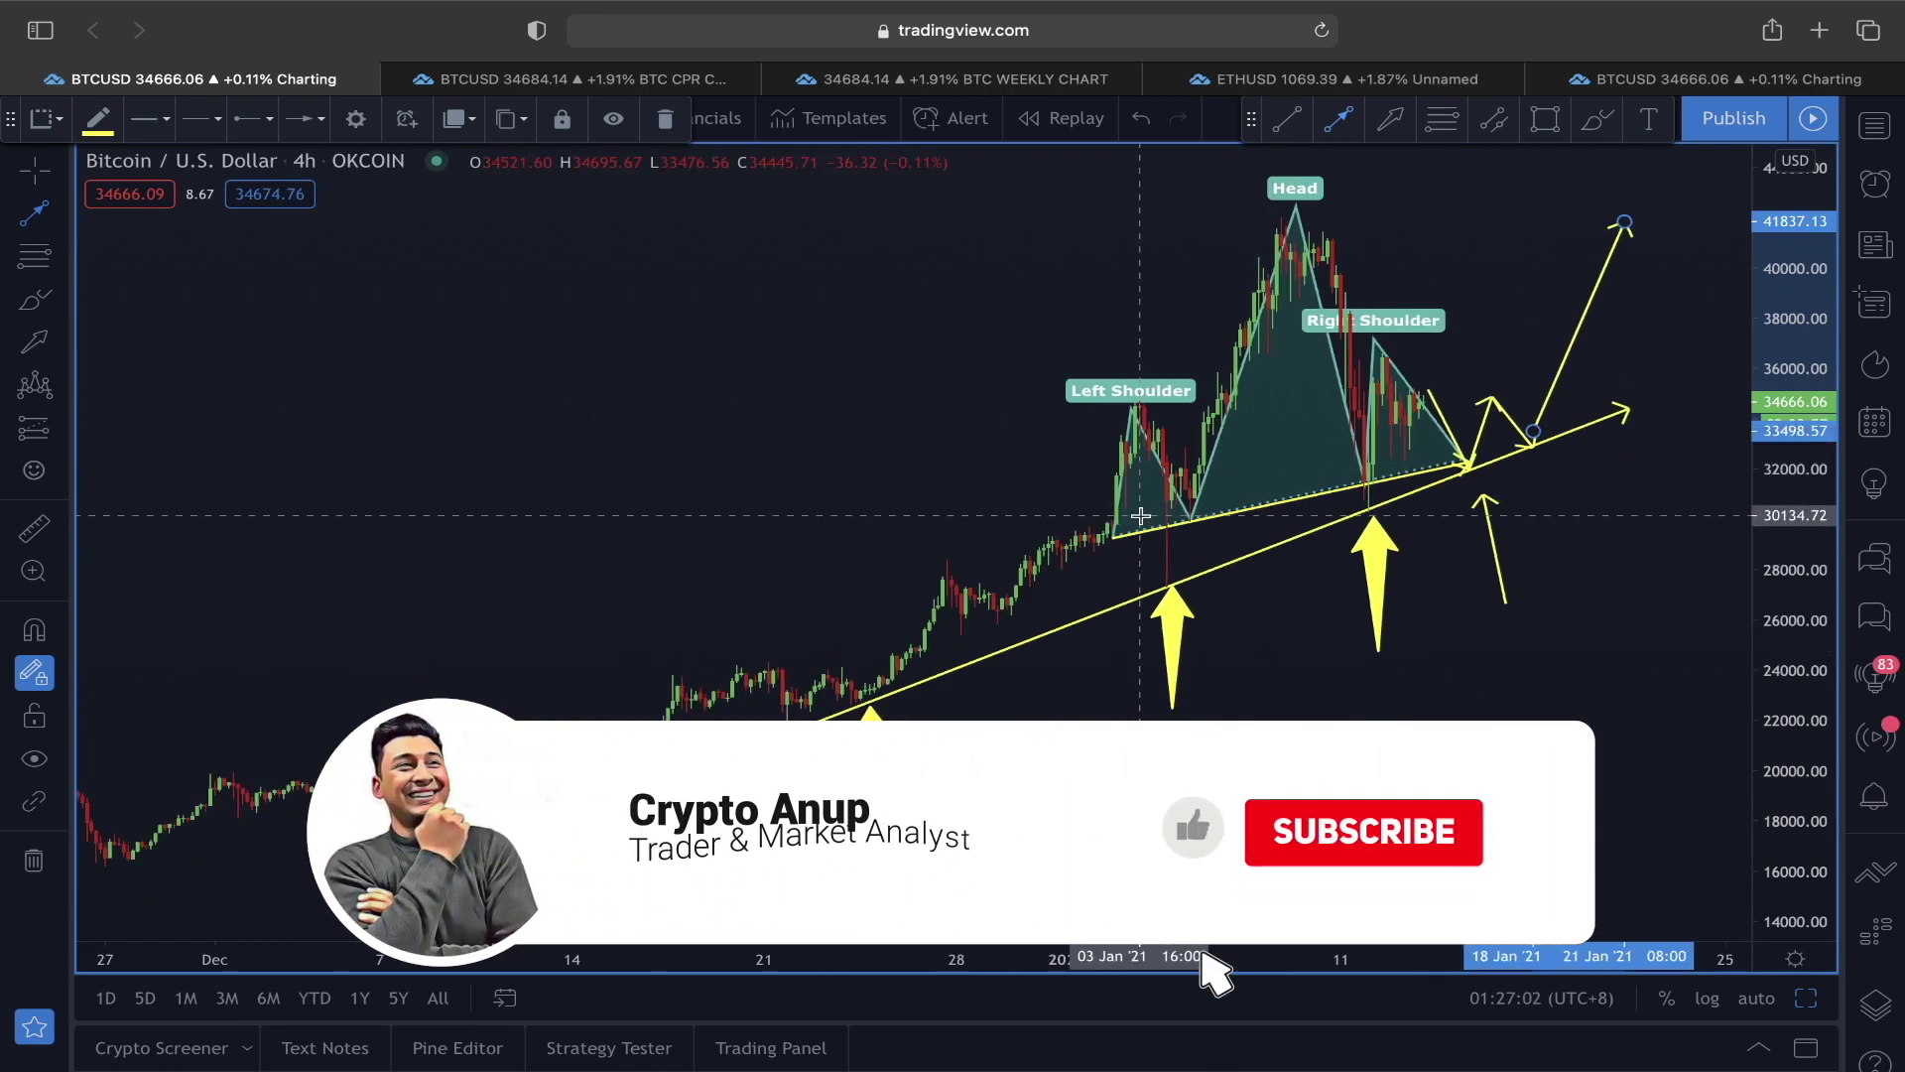
pyautogui.click(34, 859)
pyautogui.scroll(3, 1429, 496)
pyautogui.moveTo(1272, 381); pyautogui.dragTo(1291, 651)
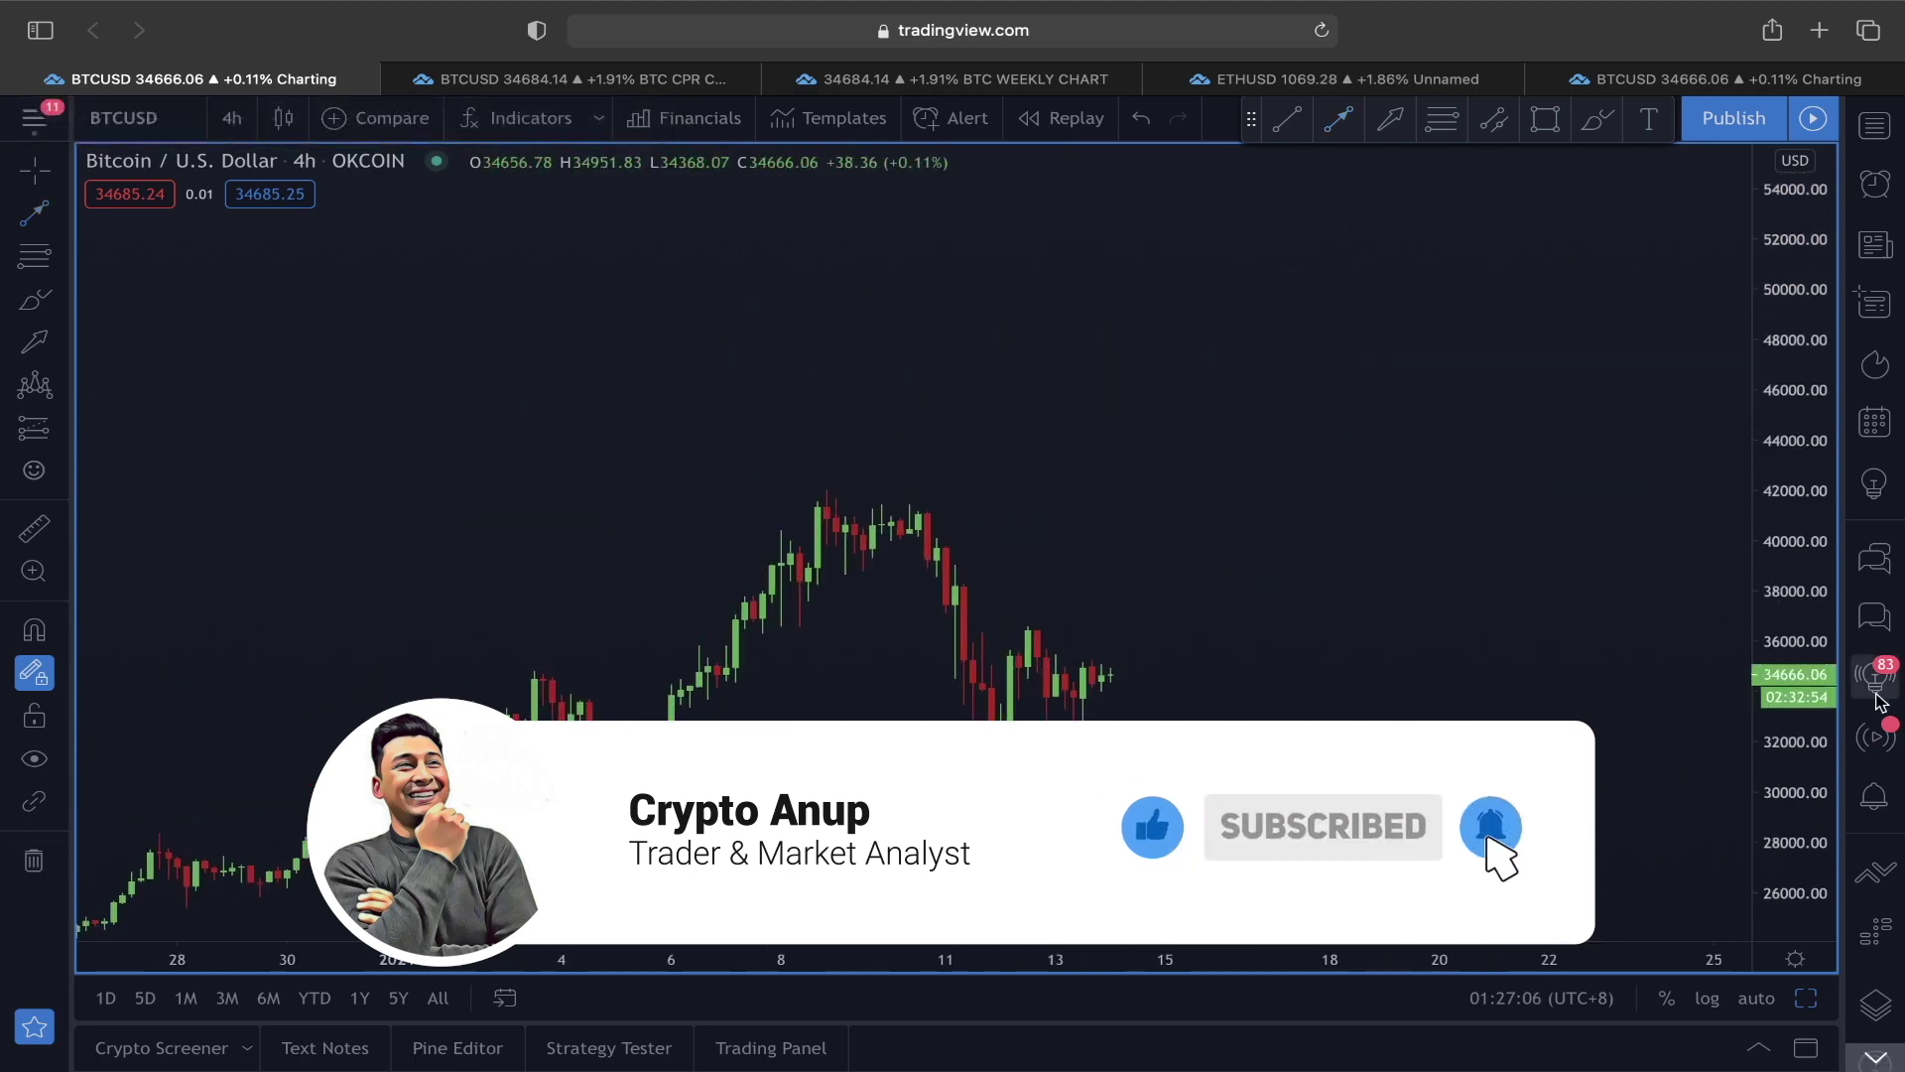
# Step: Zoom into the January candles and draw a white downtrend line from the January high near 41,800
pyautogui.moveTo(1795, 695); pyautogui.dragTo(1792, 343)
pyautogui.scroll(3, 1469, 596)
pyautogui.moveTo(1455, 629); pyautogui.dragTo(1510, 404)
pyautogui.scroll(2, 1335, 595)
pyautogui.moveTo(1328, 598); pyautogui.dragTo(1489, 629)
pyautogui.scroll(2, 1488, 629)
pyautogui.click(1295, 123)
pyautogui.click(679, 243)
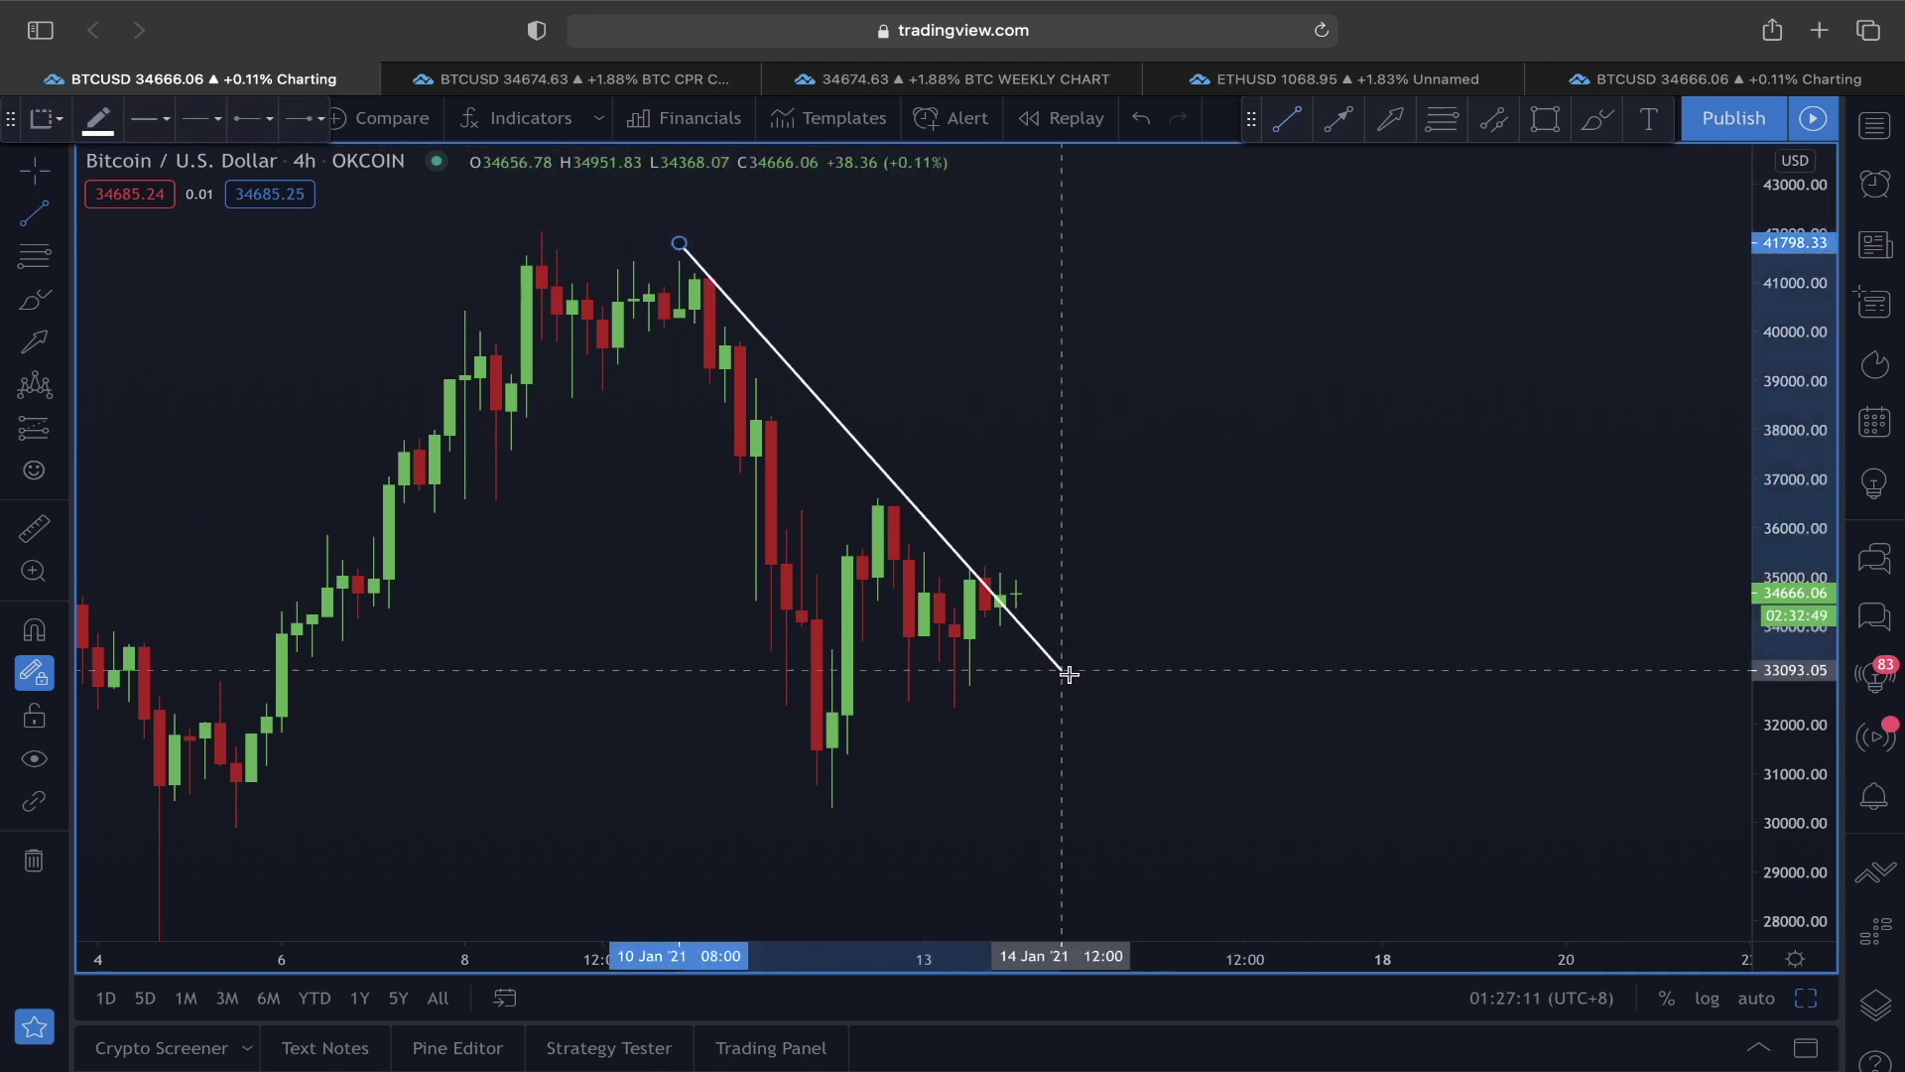
pyautogui.click(1095, 727)
# Step: Pan to view the downtrend line in context, then switch to the BTC CPR CHART tab
pyautogui.scroll(-2, 1178, 506)
pyautogui.scroll(3, 1191, 500)
pyautogui.moveTo(1024, 434); pyautogui.dragTo(1367, 404)
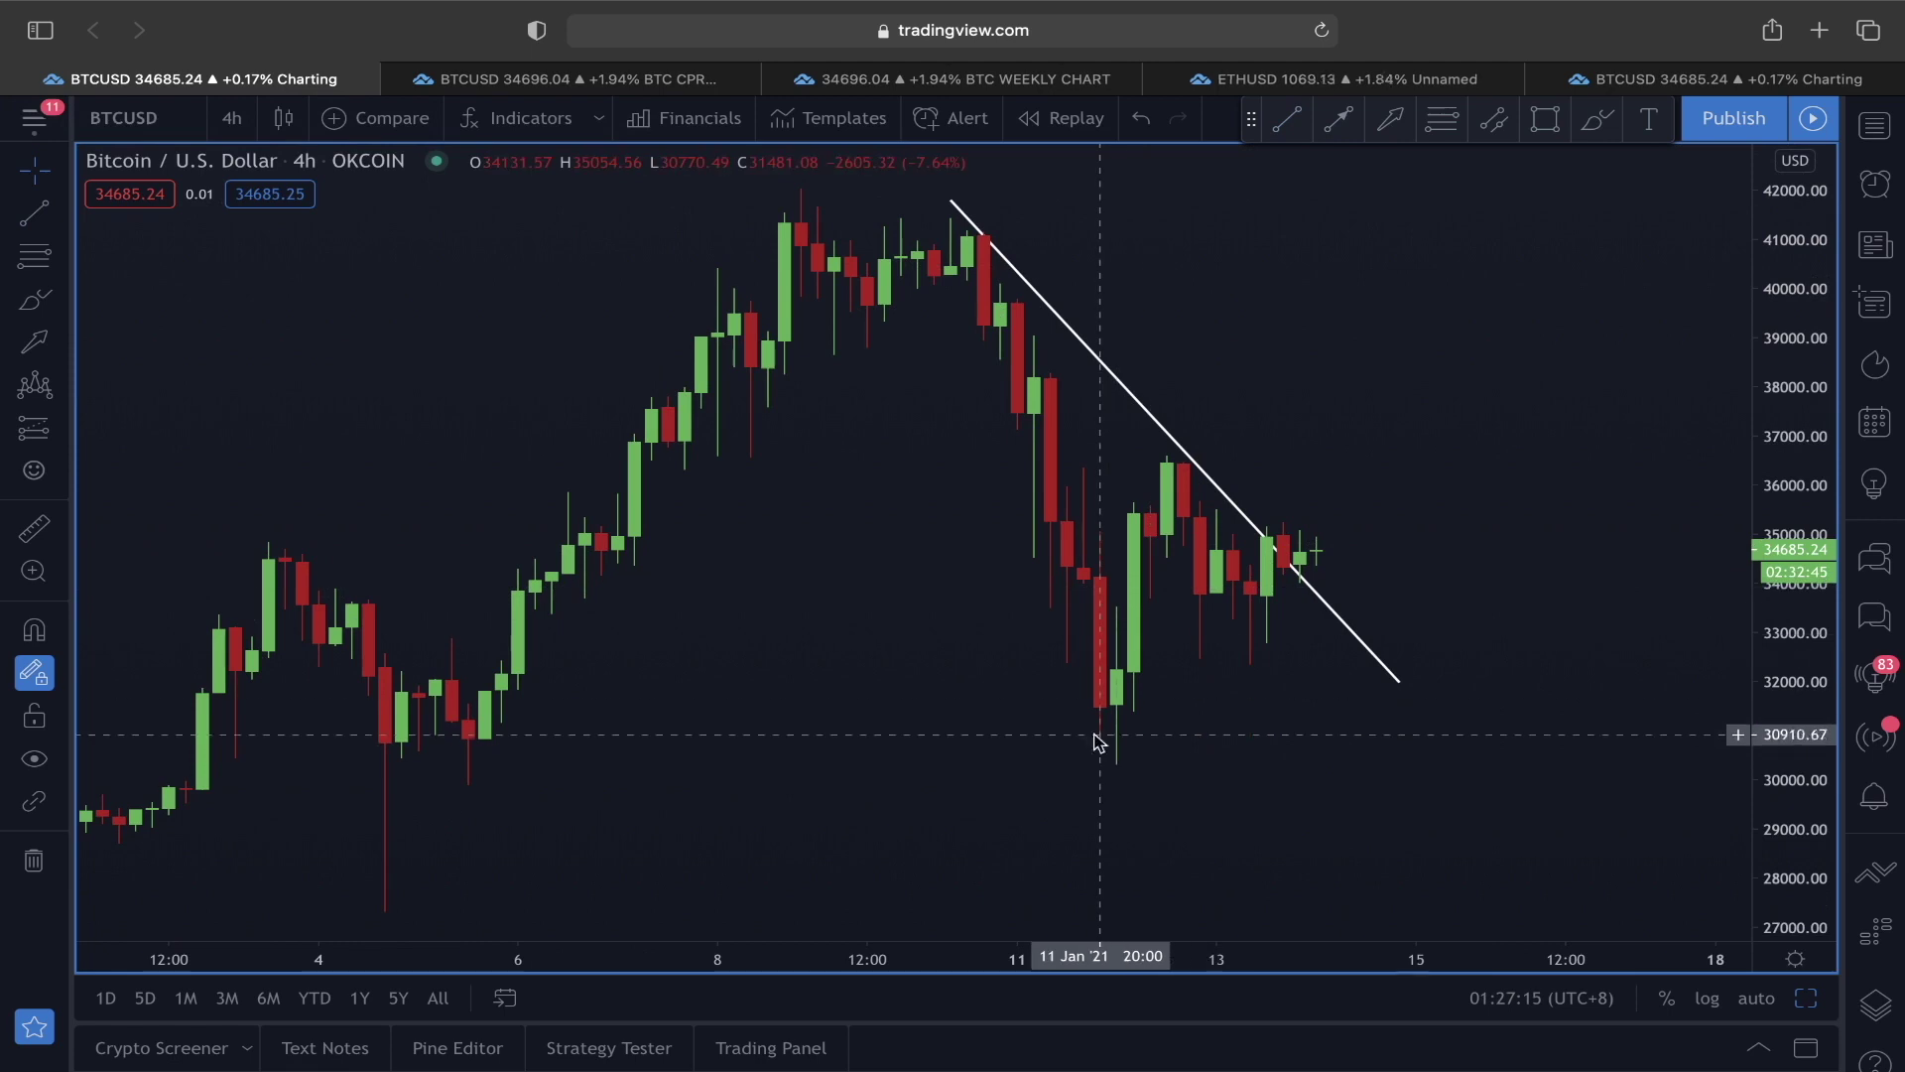
pyautogui.click(622, 86)
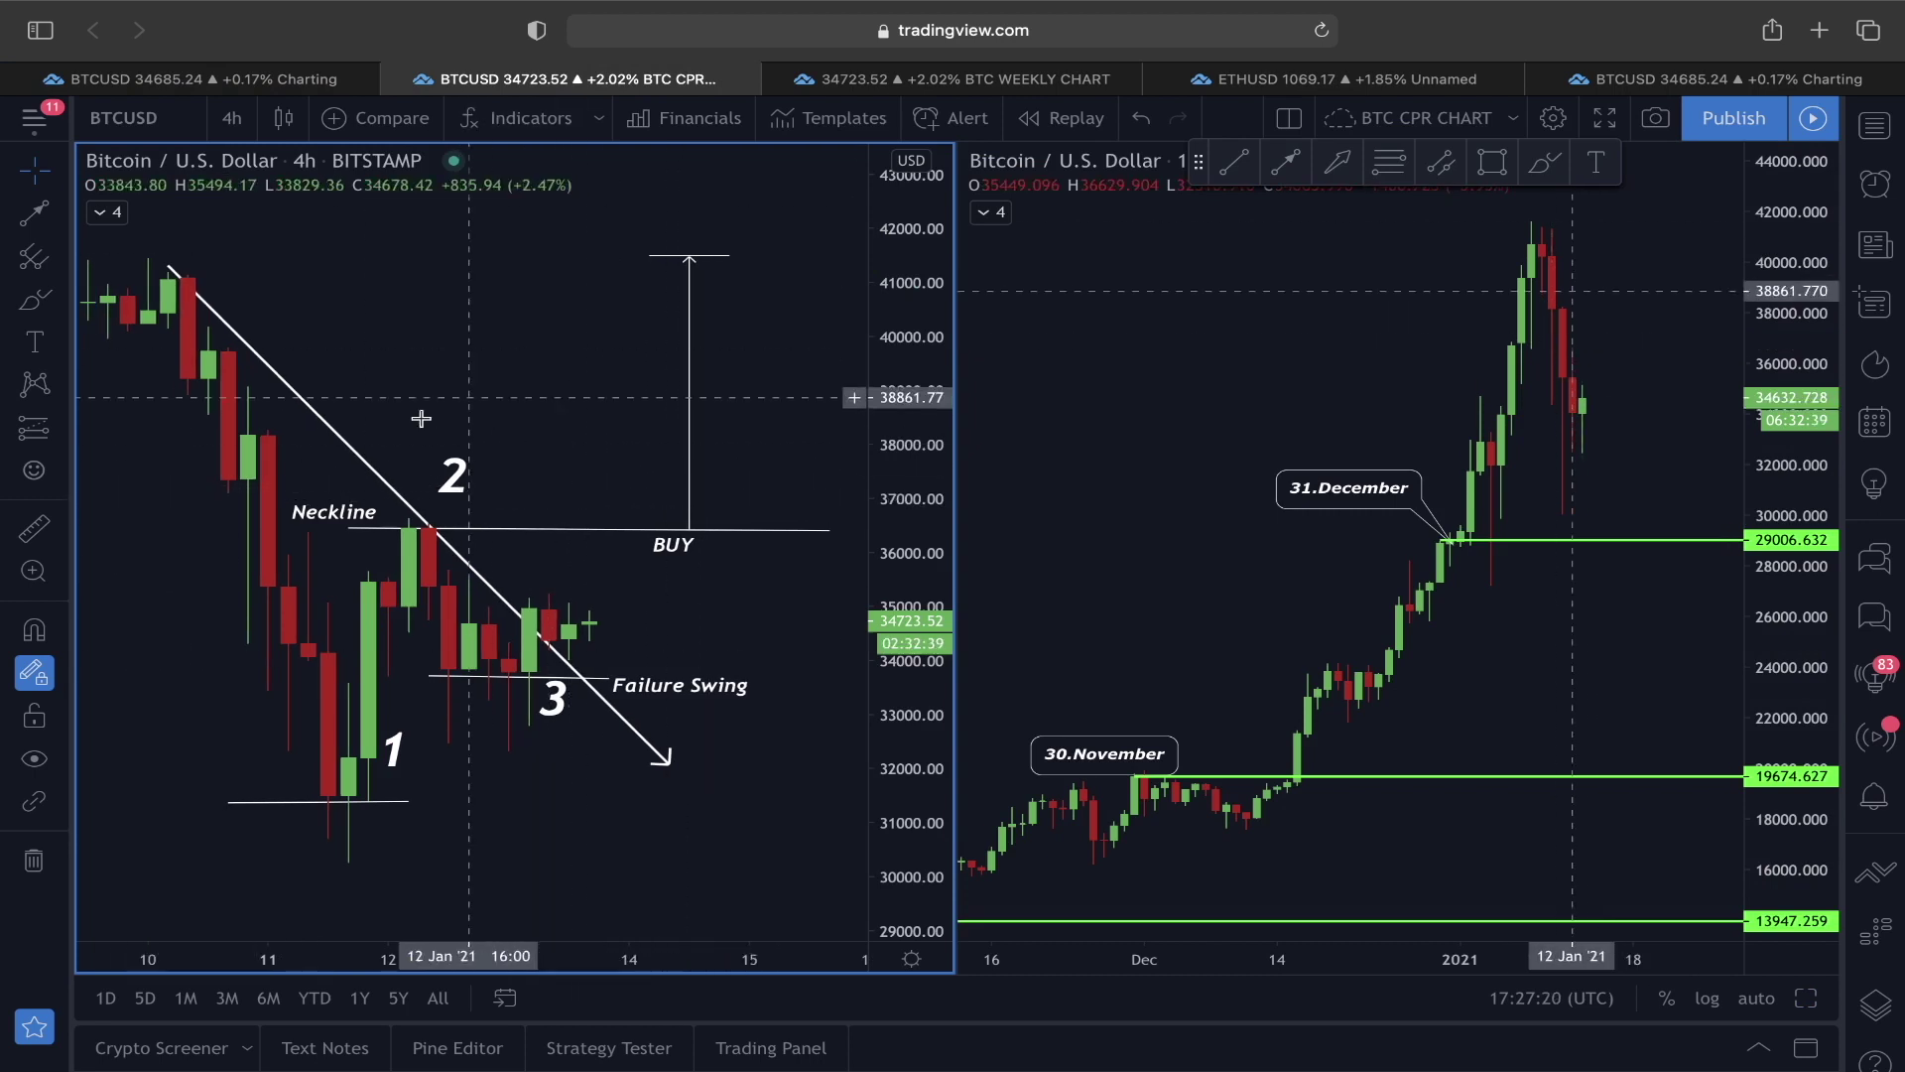
# Step: Back on the single Bitcoin chart, draw a descending trend line from the early January peak
pyautogui.click(285, 75)
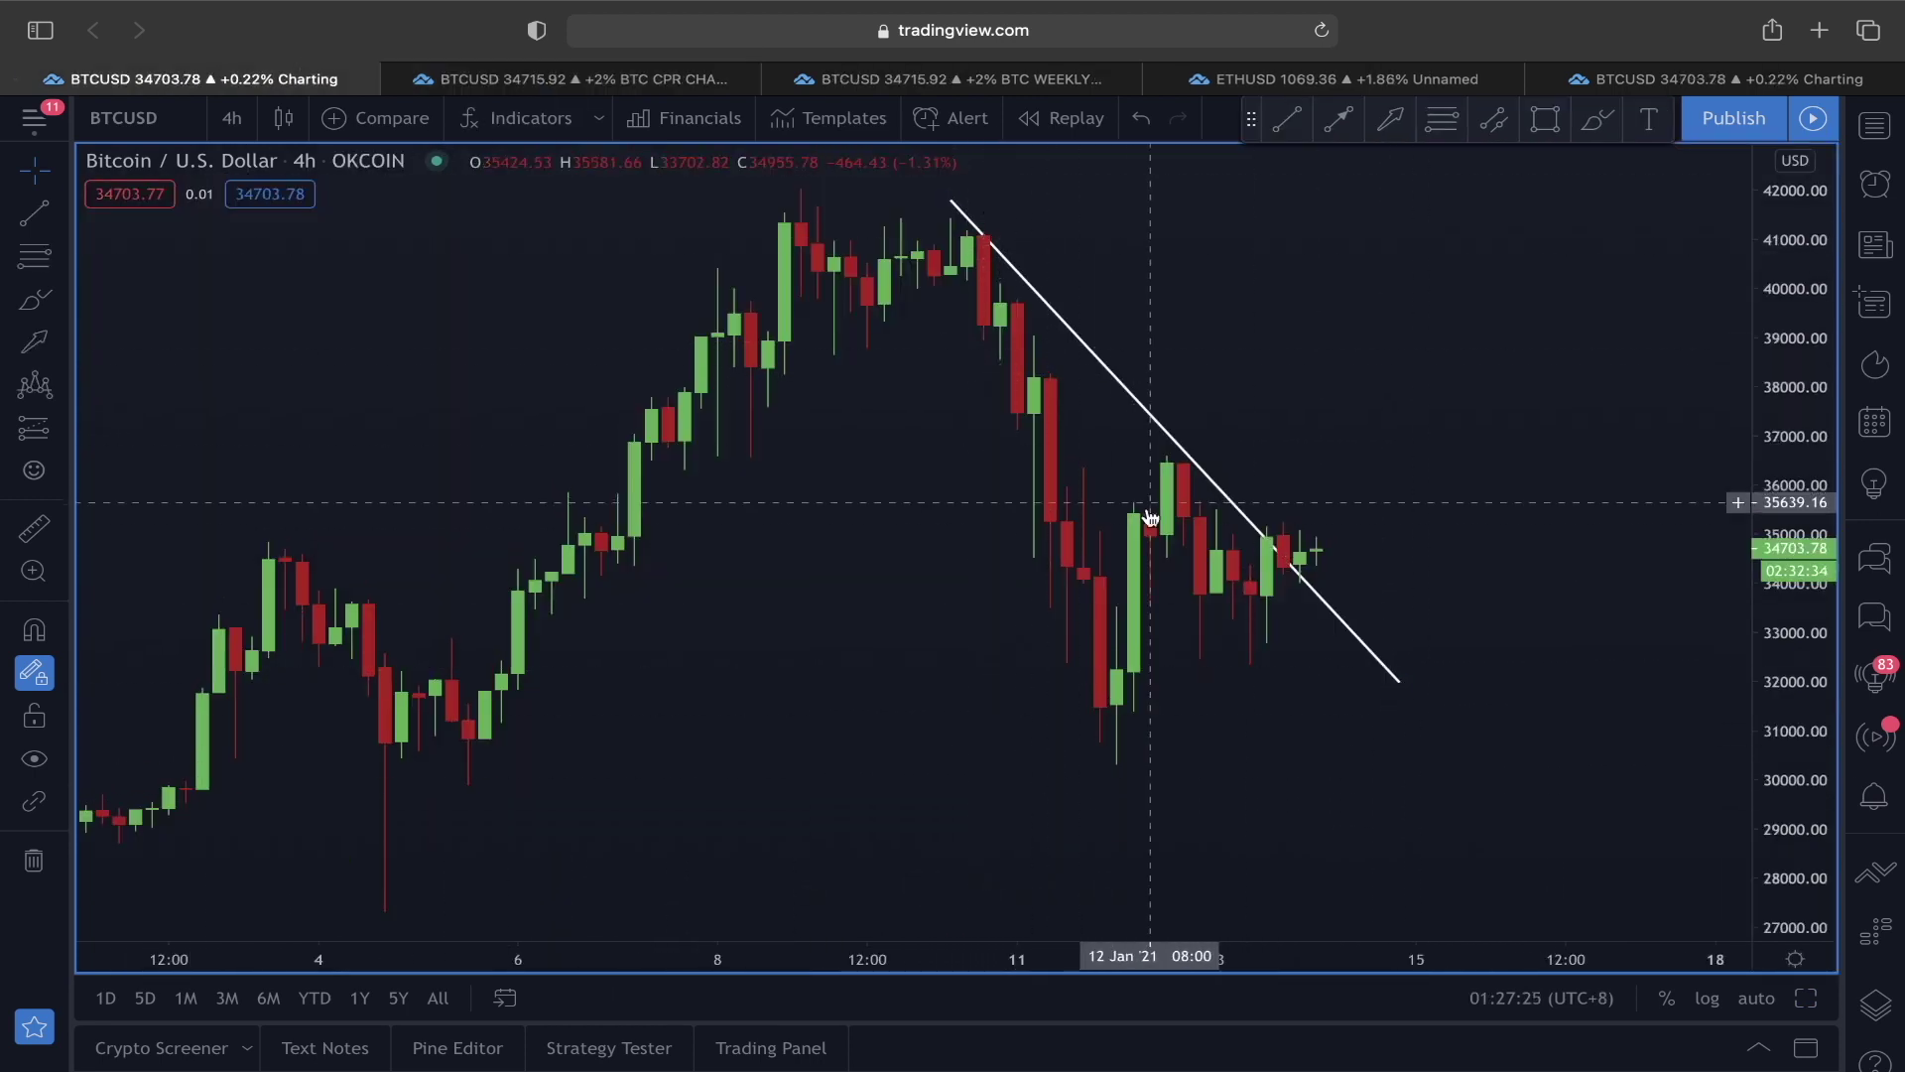
pyautogui.hscroll(-5, 808, 442)
pyautogui.scroll(1, 975, 516)
pyautogui.moveTo(1107, 659); pyautogui.dragTo(1051, 721)
pyautogui.moveTo(1823, 792); pyautogui.dragTo(1818, 596)
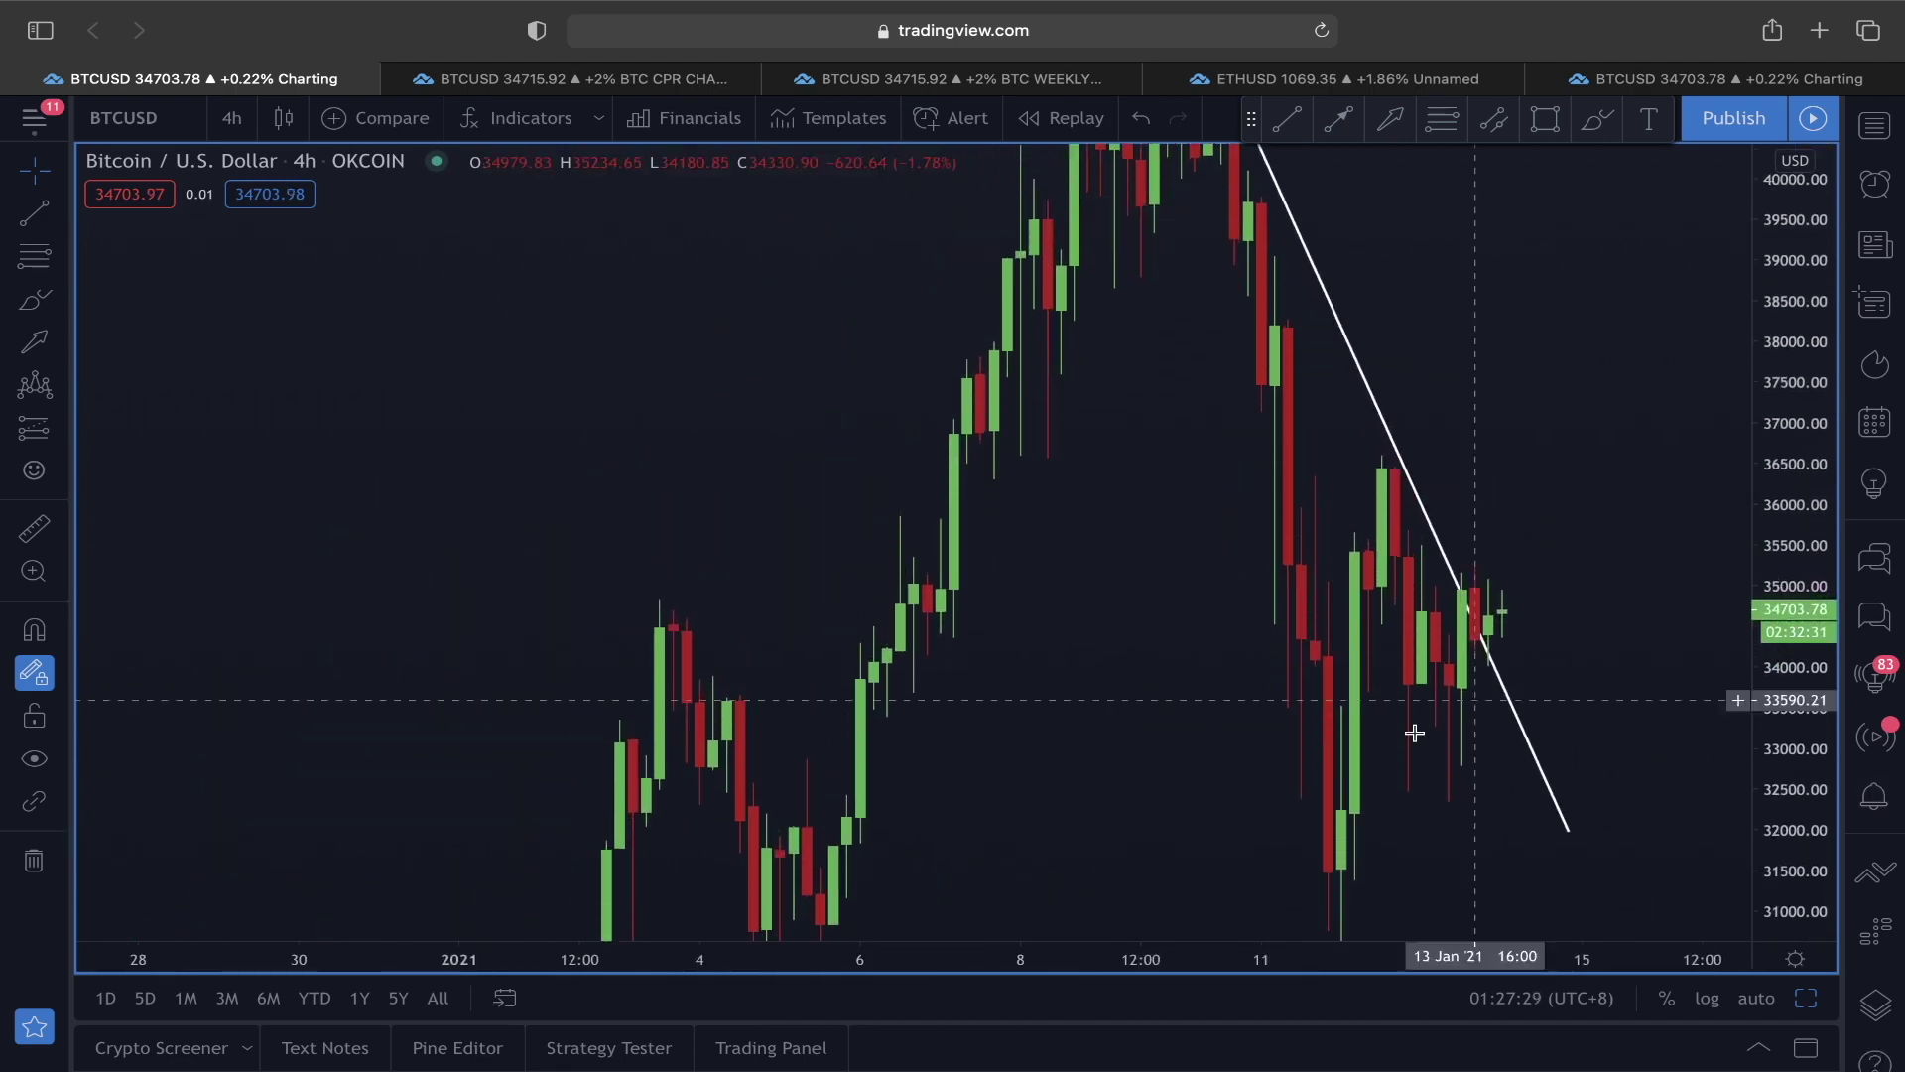
pyautogui.moveTo(1270, 760); pyautogui.dragTo(1373, 553)
pyautogui.scroll(4, 1373, 553)
pyautogui.click(29, 216)
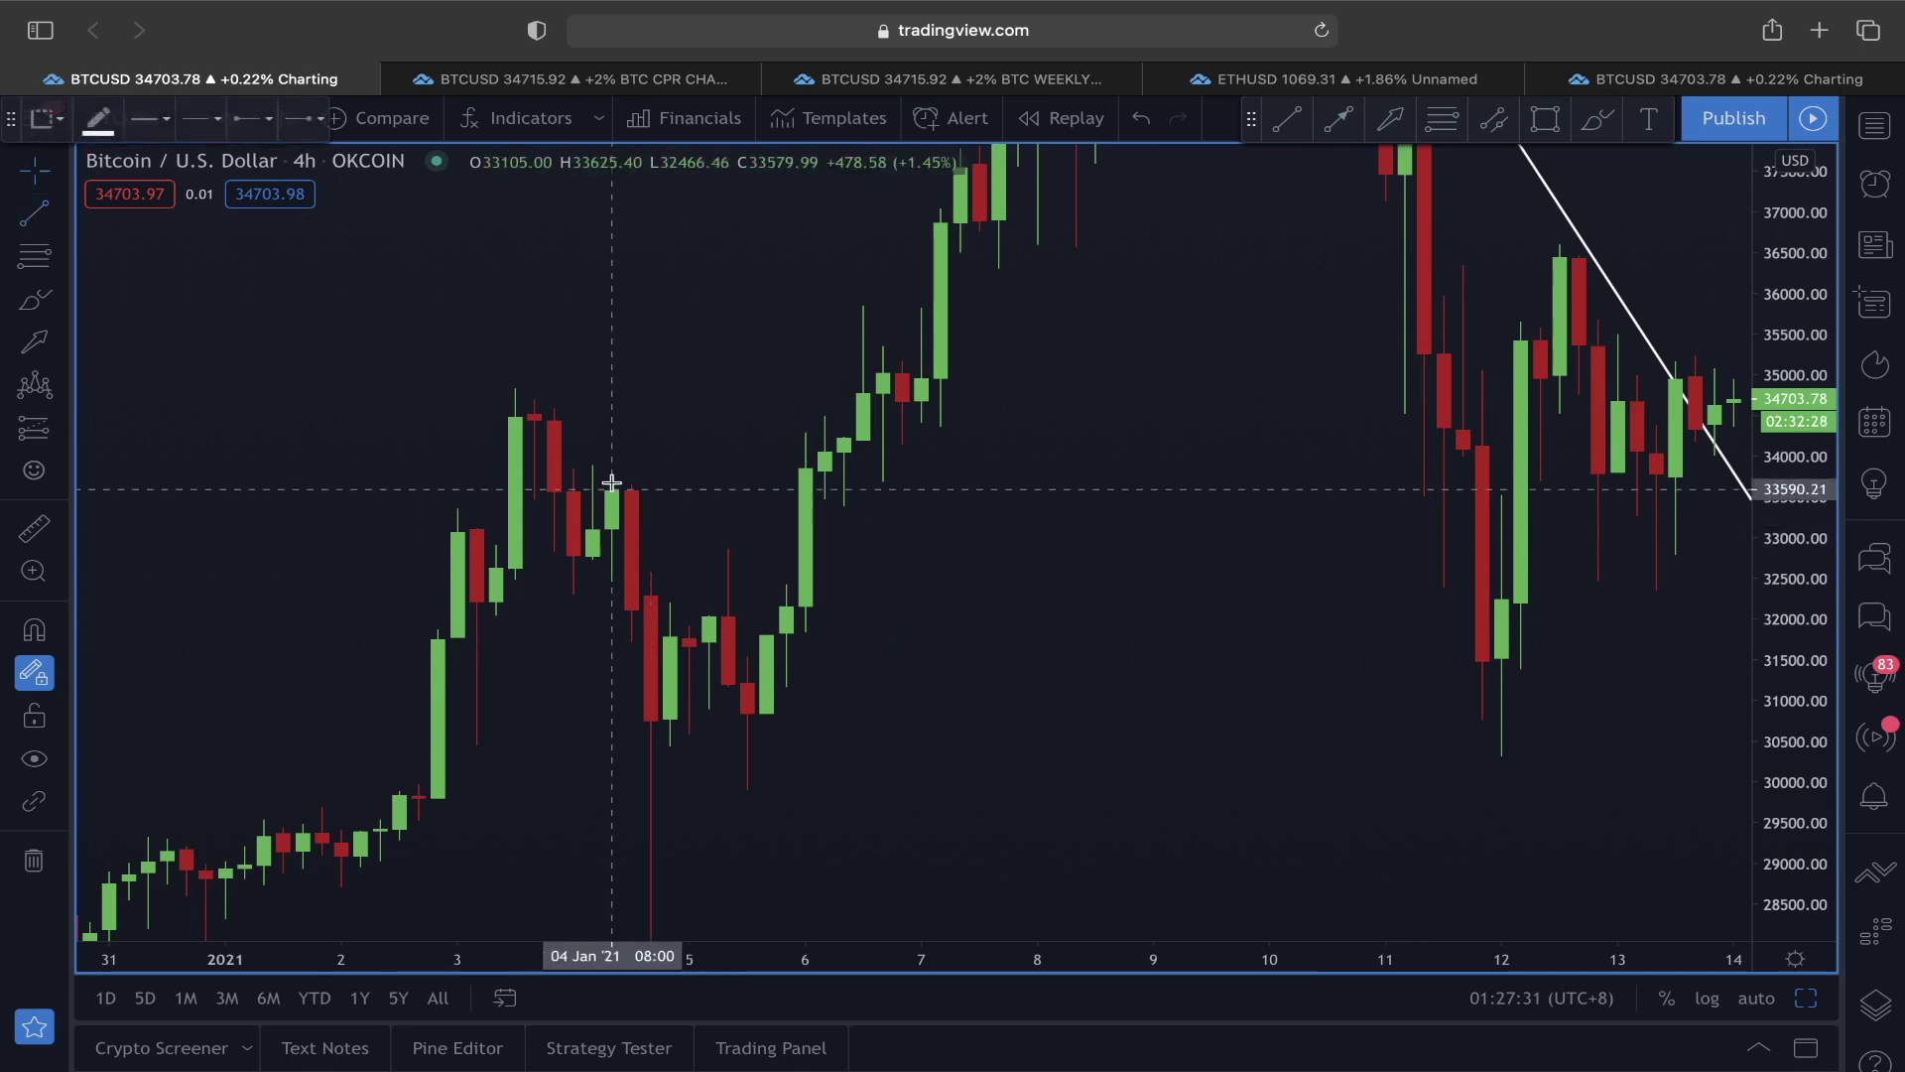
pyautogui.moveTo(519, 404); pyautogui.dragTo(901, 740)
pyautogui.moveTo(512, 398); pyautogui.dragTo(568, 390)
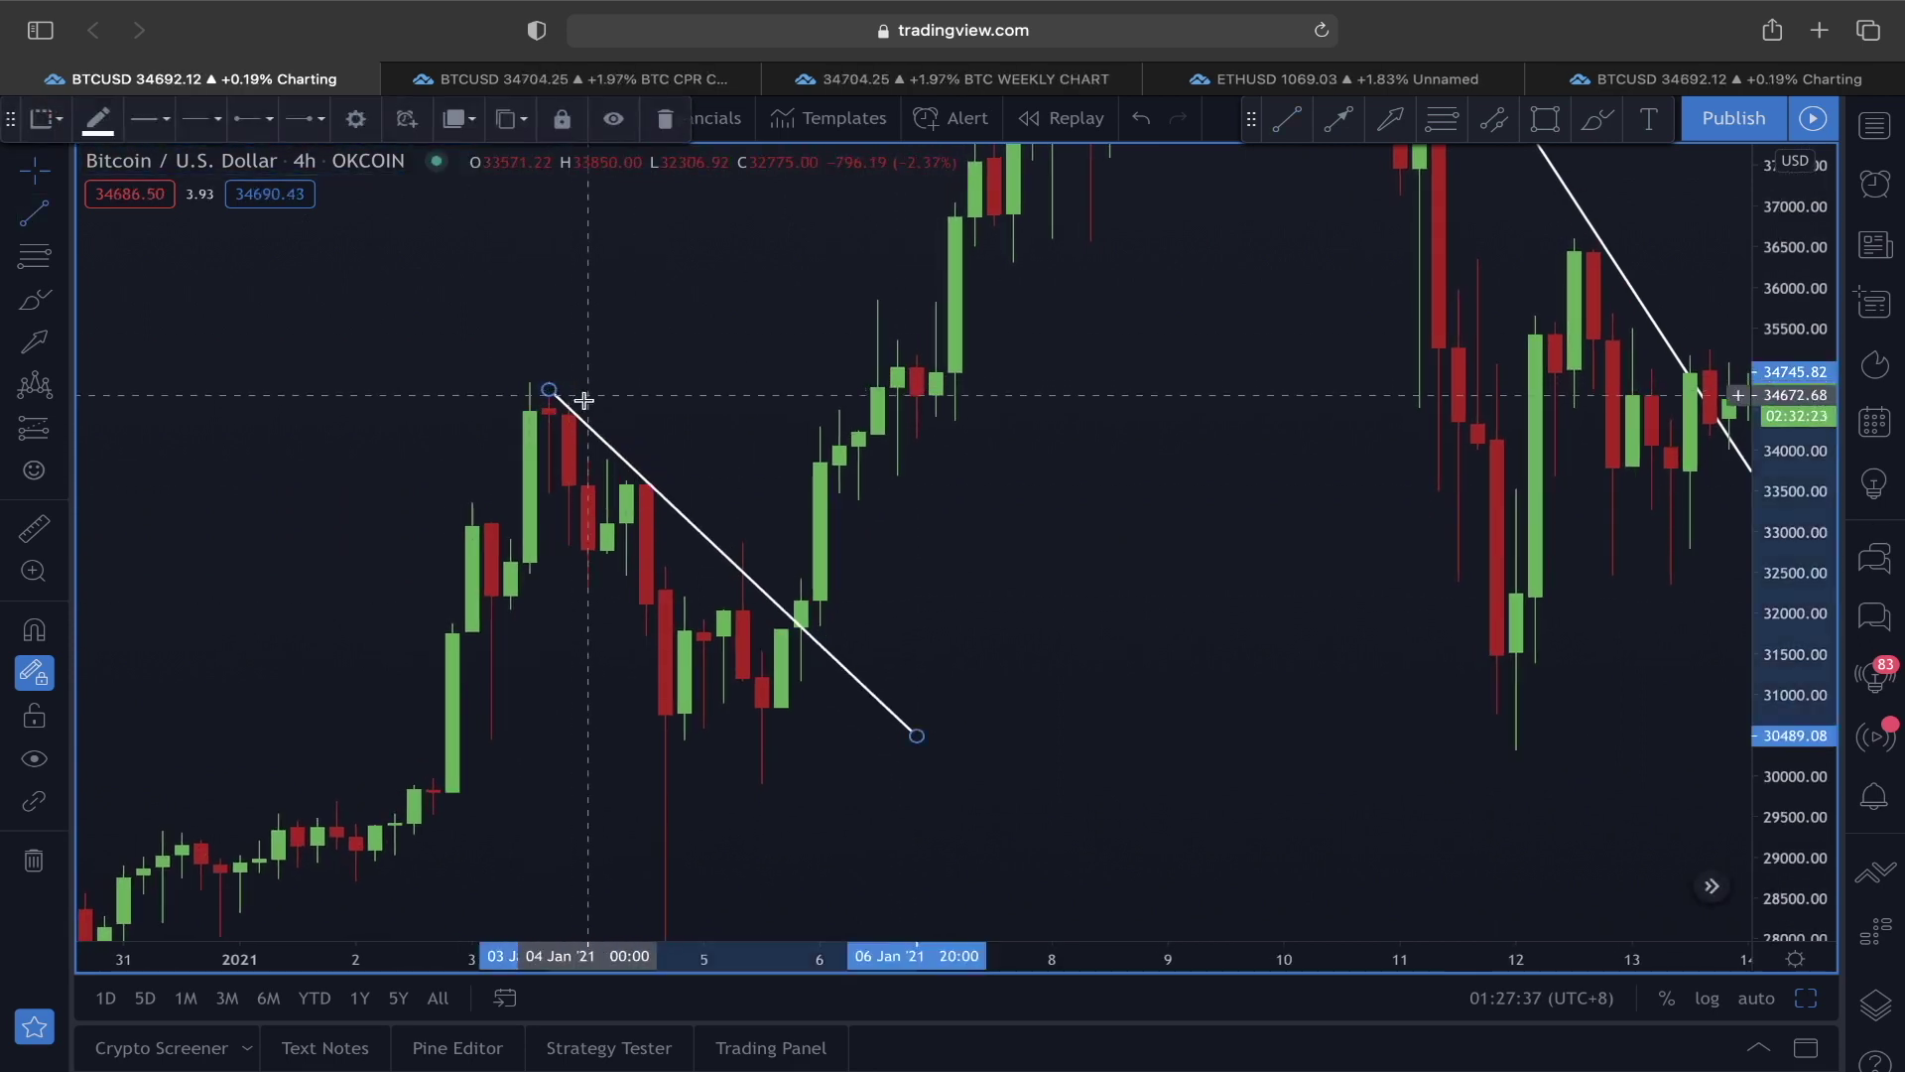
pyautogui.click(943, 615)
# Step: Trace lines from the early January peak through the 4 Jan low, bounce high and 5 Jan low
pyautogui.scroll(2, 948, 621)
pyautogui.hscroll(-1, 943, 627)
pyautogui.scroll(-1, 996, 459)
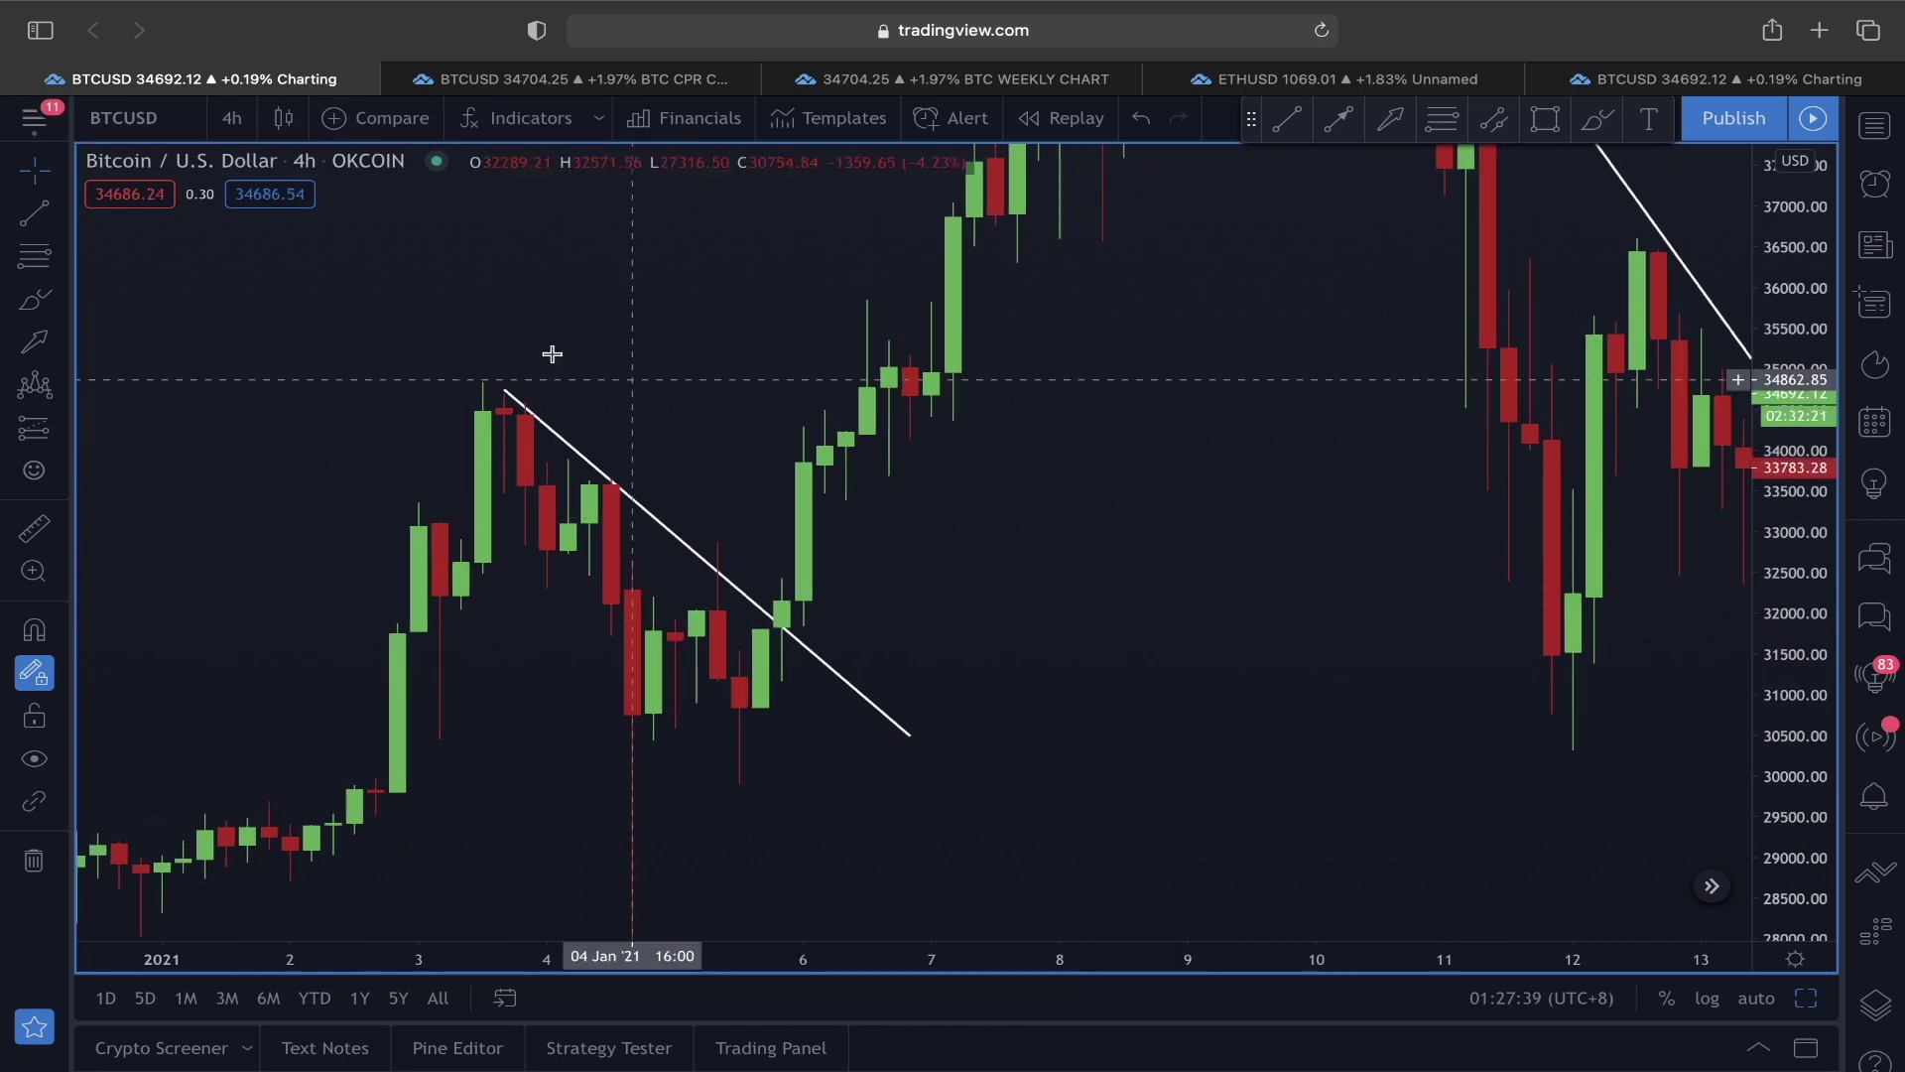
pyautogui.click(20, 214)
pyautogui.click(526, 449)
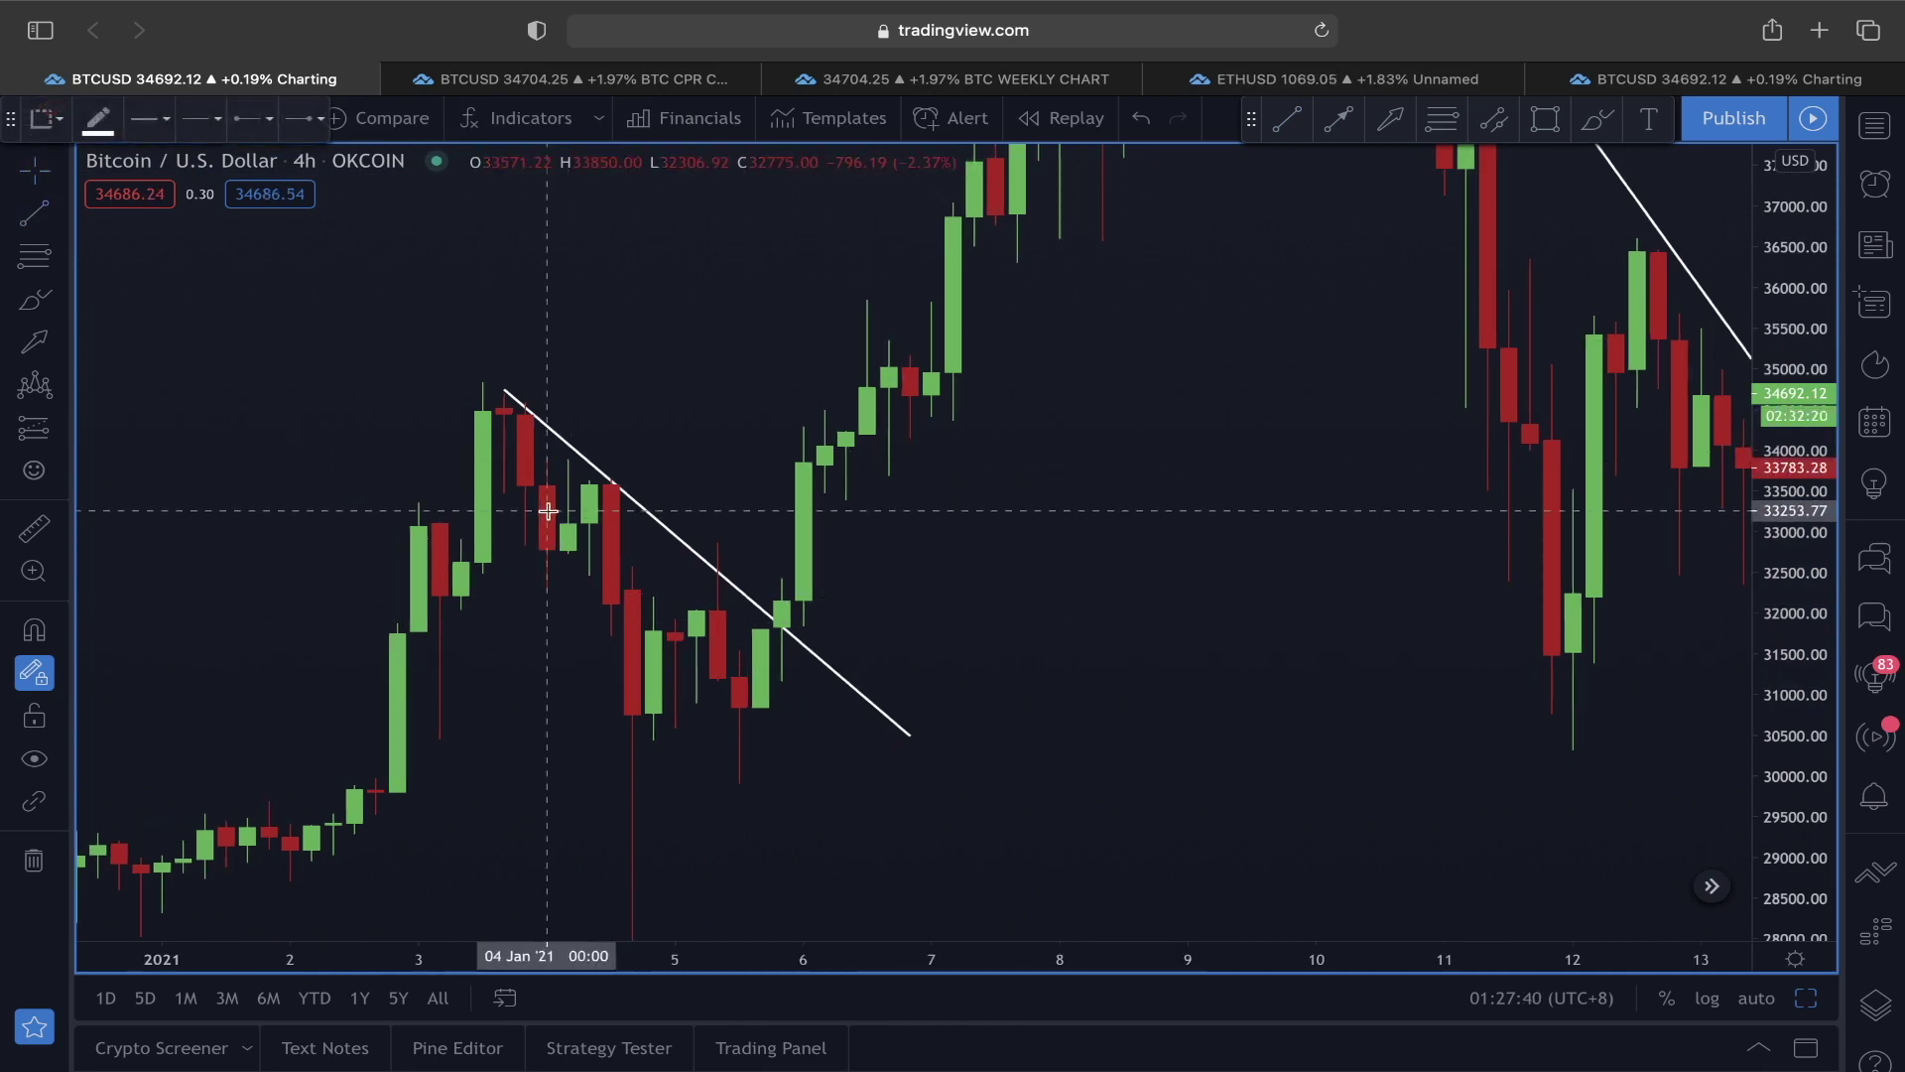
pyautogui.click(643, 745)
pyautogui.click(715, 571)
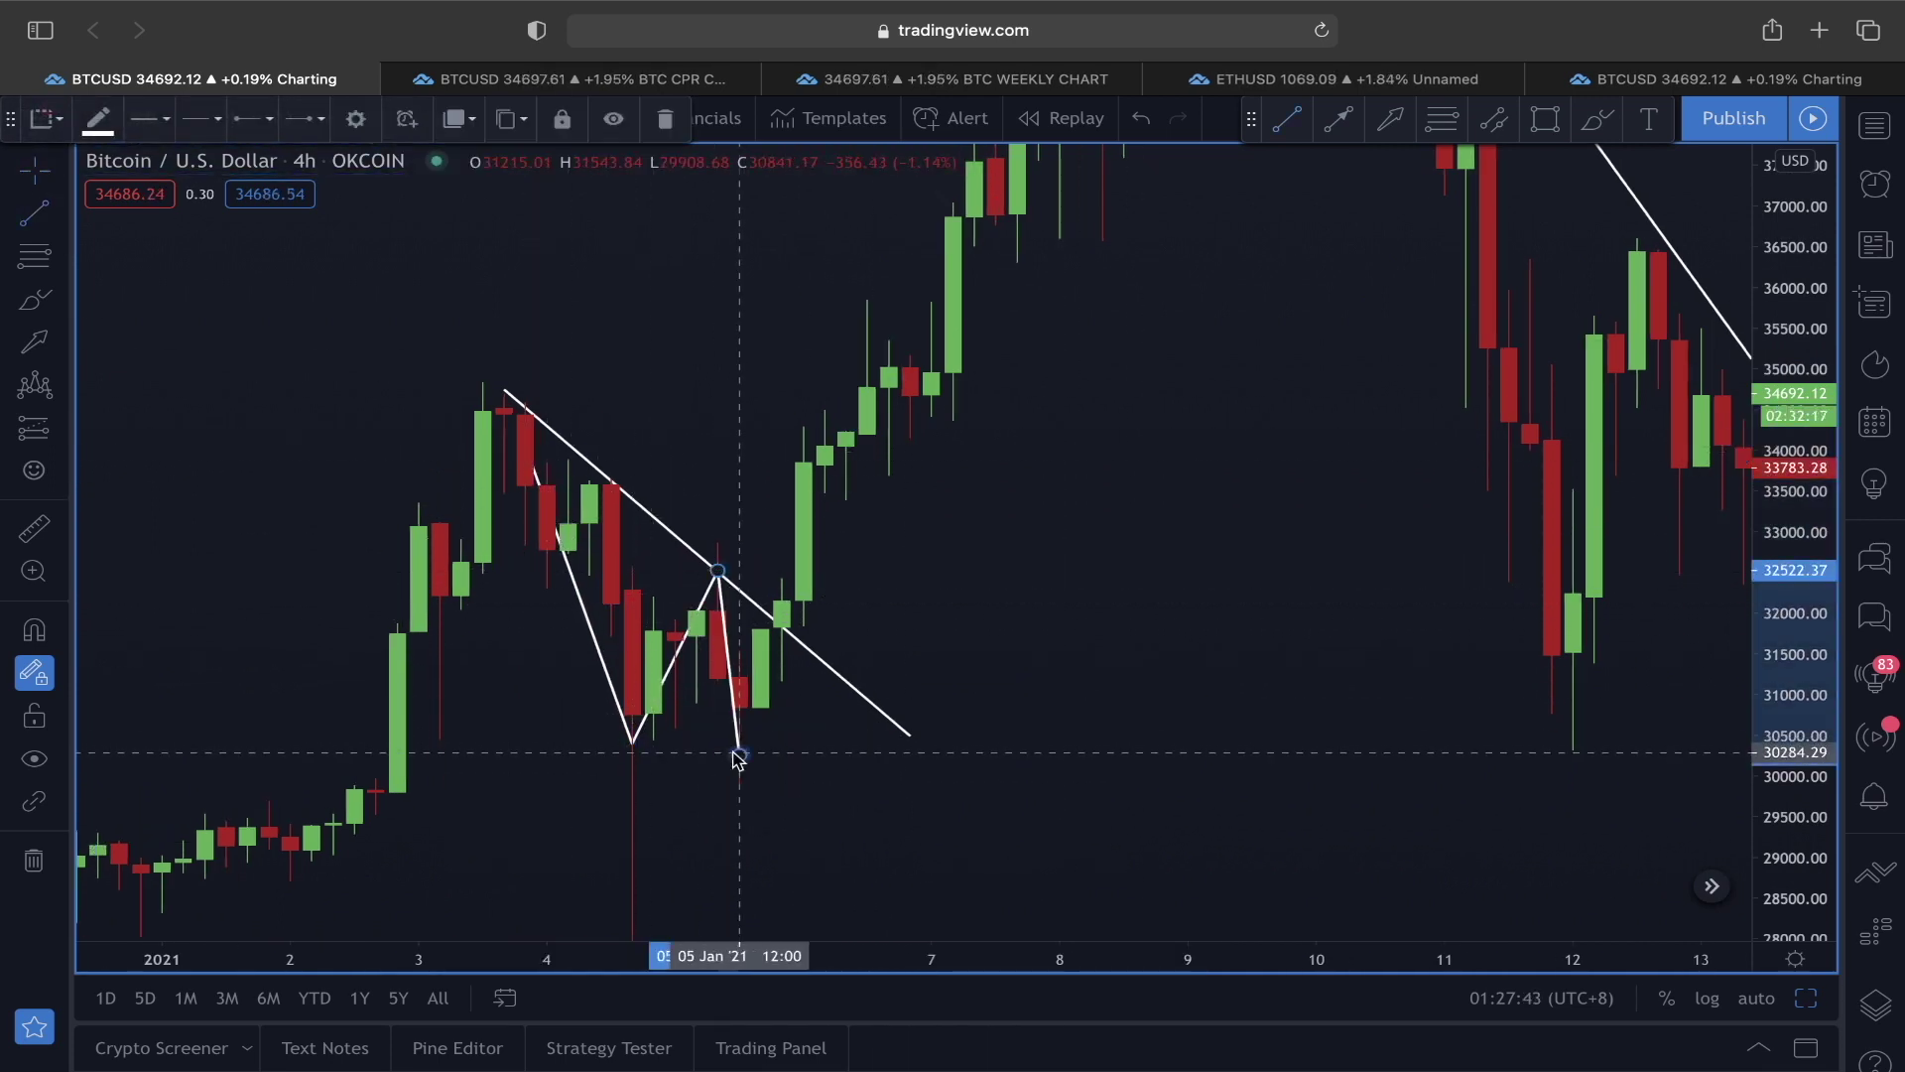
pyautogui.click(738, 755)
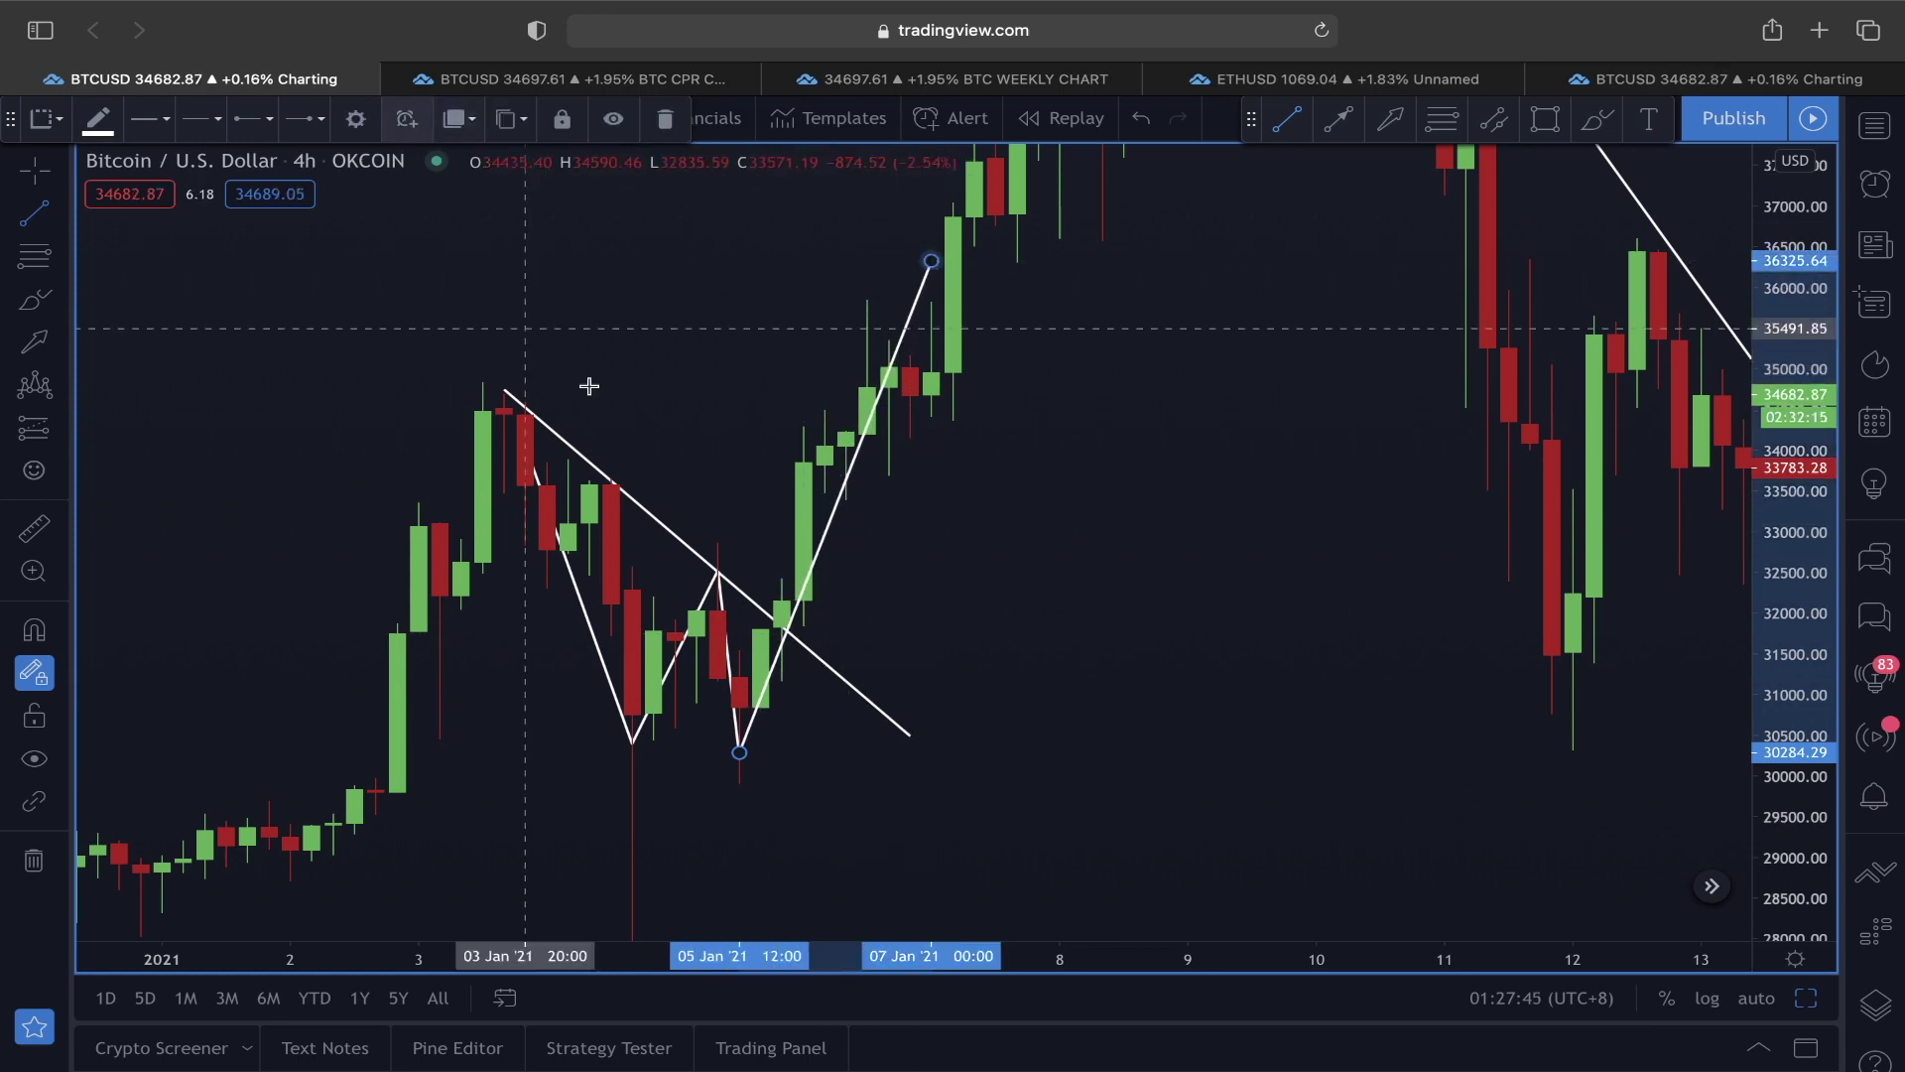
pyautogui.scroll(-2, 1290, 585)
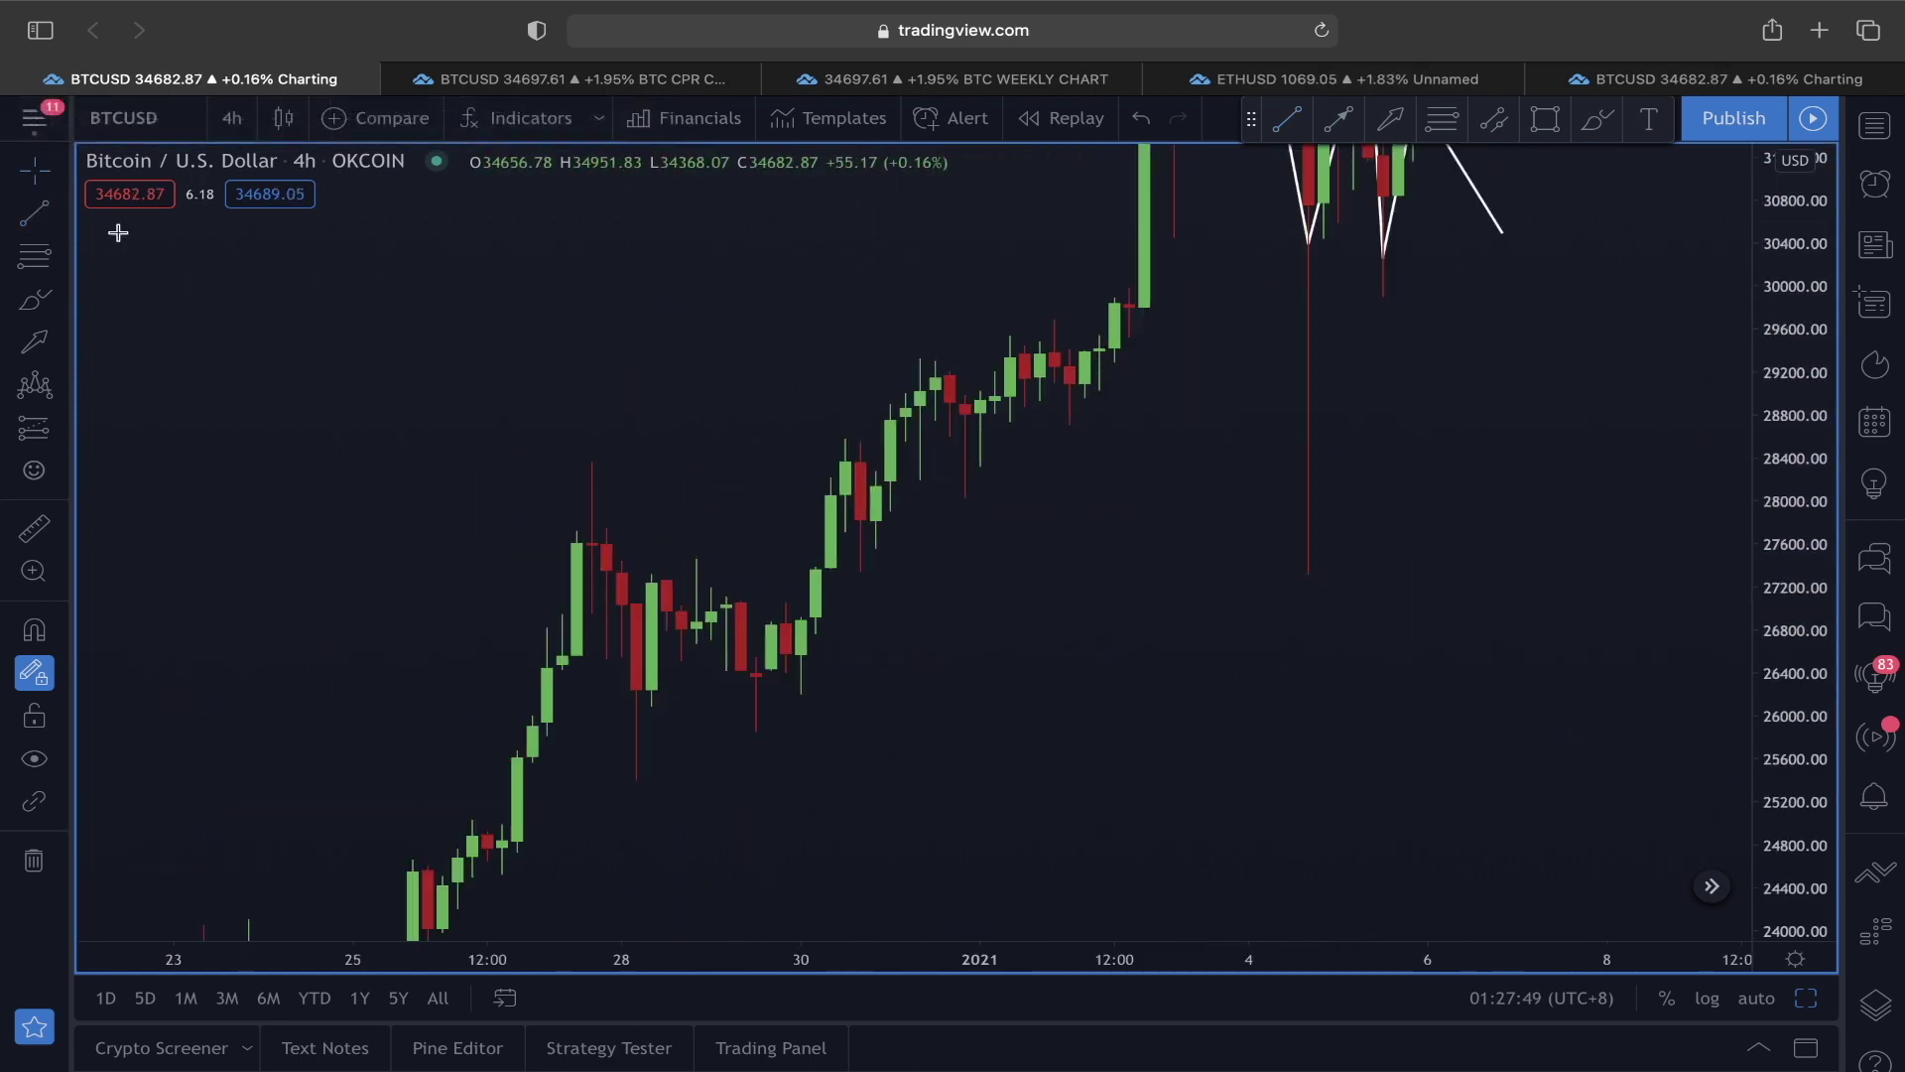
# Step: Draw a descending trendline over the consolidation highs and a zigzag path projecting an upward breakout
pyautogui.click(35, 213)
pyautogui.click(593, 534)
pyautogui.click(860, 641)
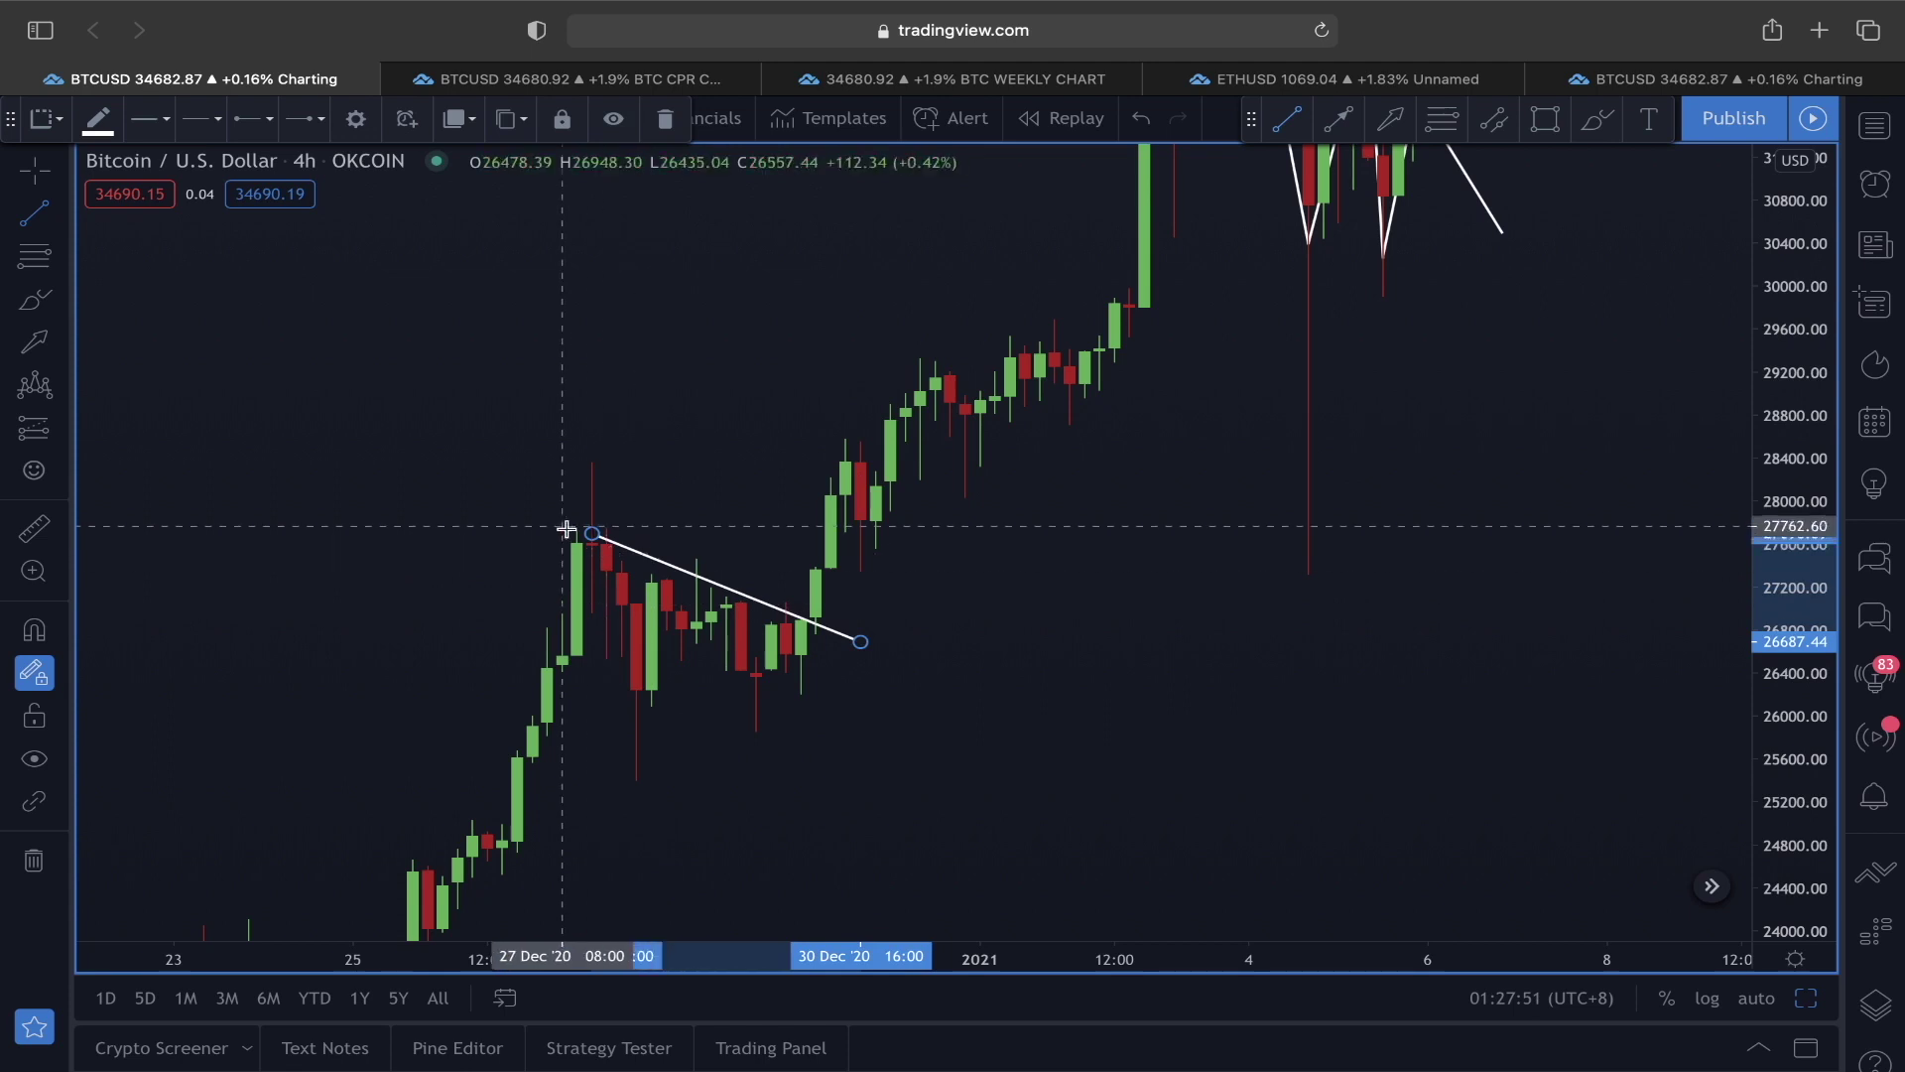
pyautogui.click(563, 525)
pyautogui.click(636, 726)
pyautogui.click(711, 602)
pyautogui.click(756, 709)
pyautogui.click(890, 390)
pyautogui.press('Escape')
# Step: Draw a zigzag path over the earlier consolidation's two lows and middle high, ending in an upward breakout
pyautogui.scroll(-3, 519, 515)
pyautogui.moveTo(545, 696); pyautogui.dragTo(852, 428)
pyautogui.scroll(2, 783, 502)
pyautogui.moveTo(722, 559); pyautogui.dragTo(958, 408)
pyautogui.click(52, 263)
pyautogui.click(795, 488)
pyautogui.click(1137, 594)
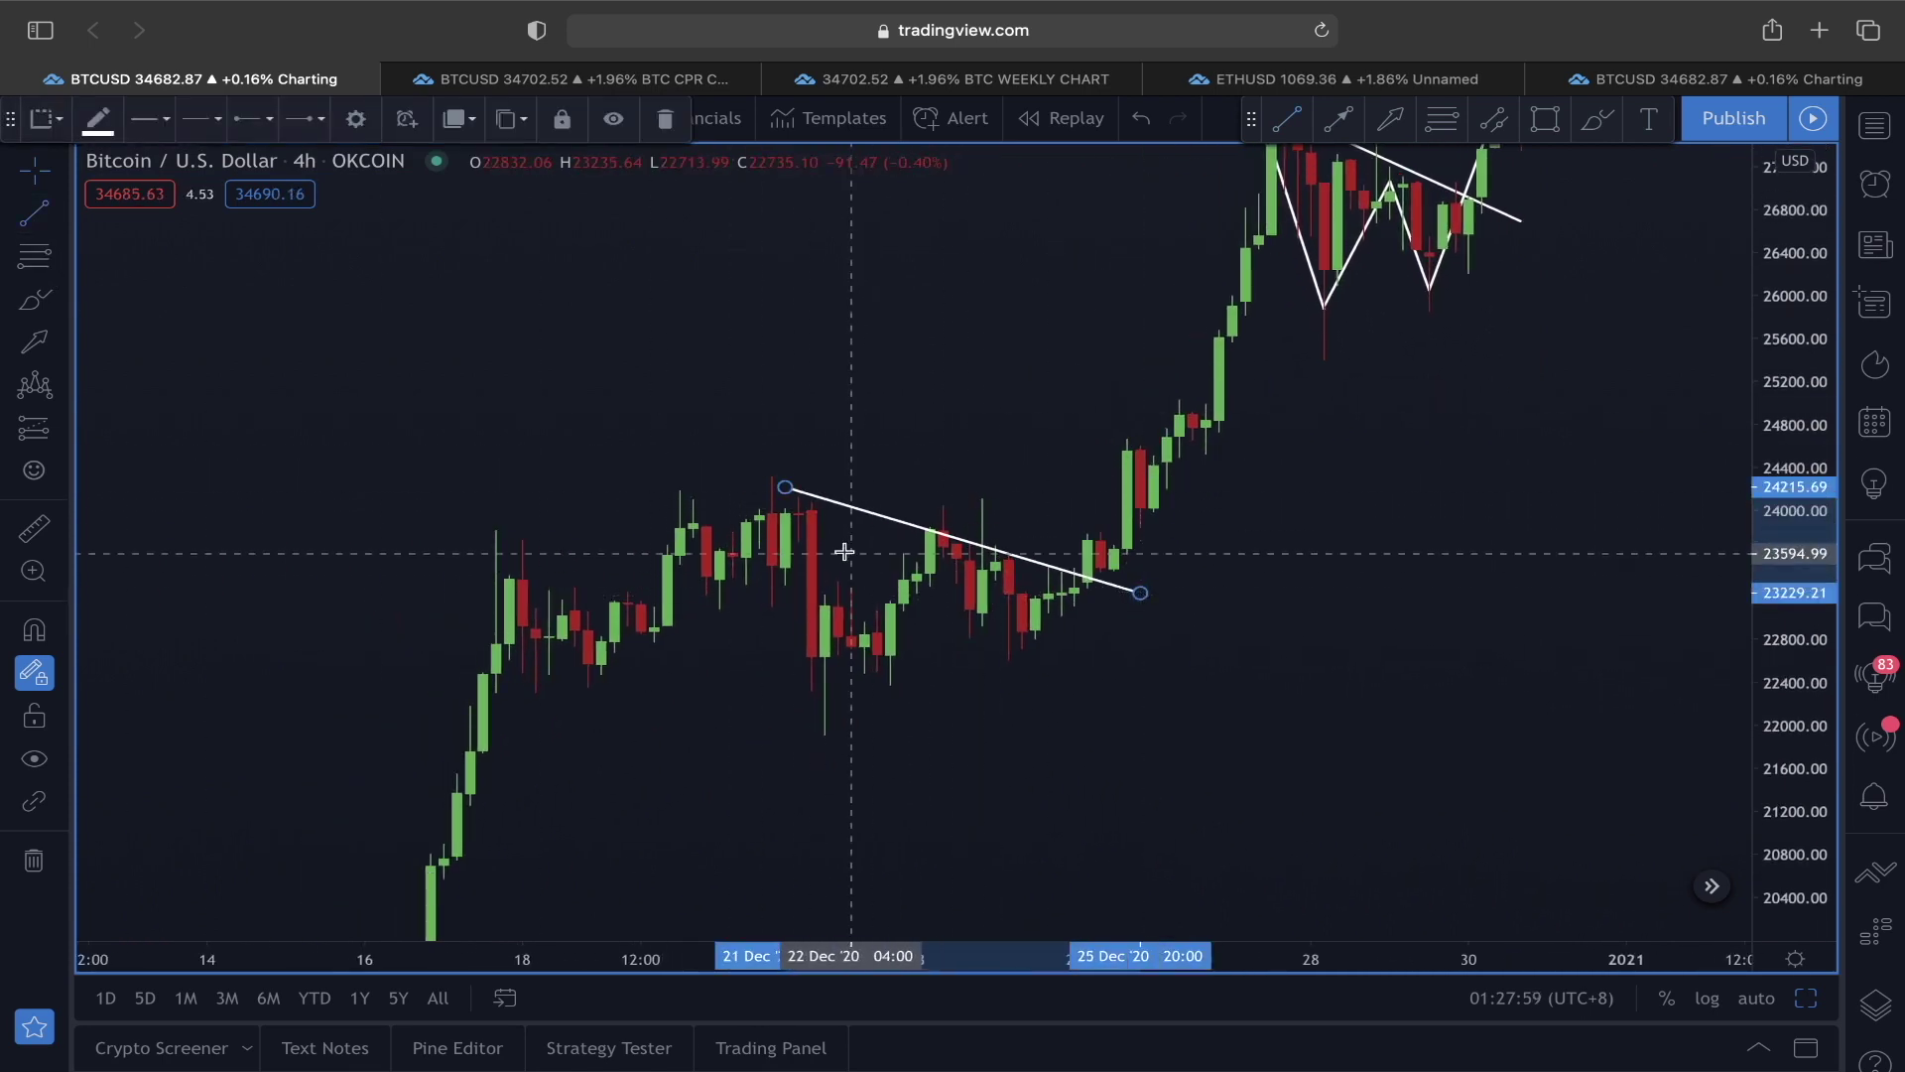
pyautogui.click(864, 710)
pyautogui.click(954, 533)
pyautogui.click(1035, 668)
pyautogui.click(1181, 324)
pyautogui.scroll(-5, 1091, 535)
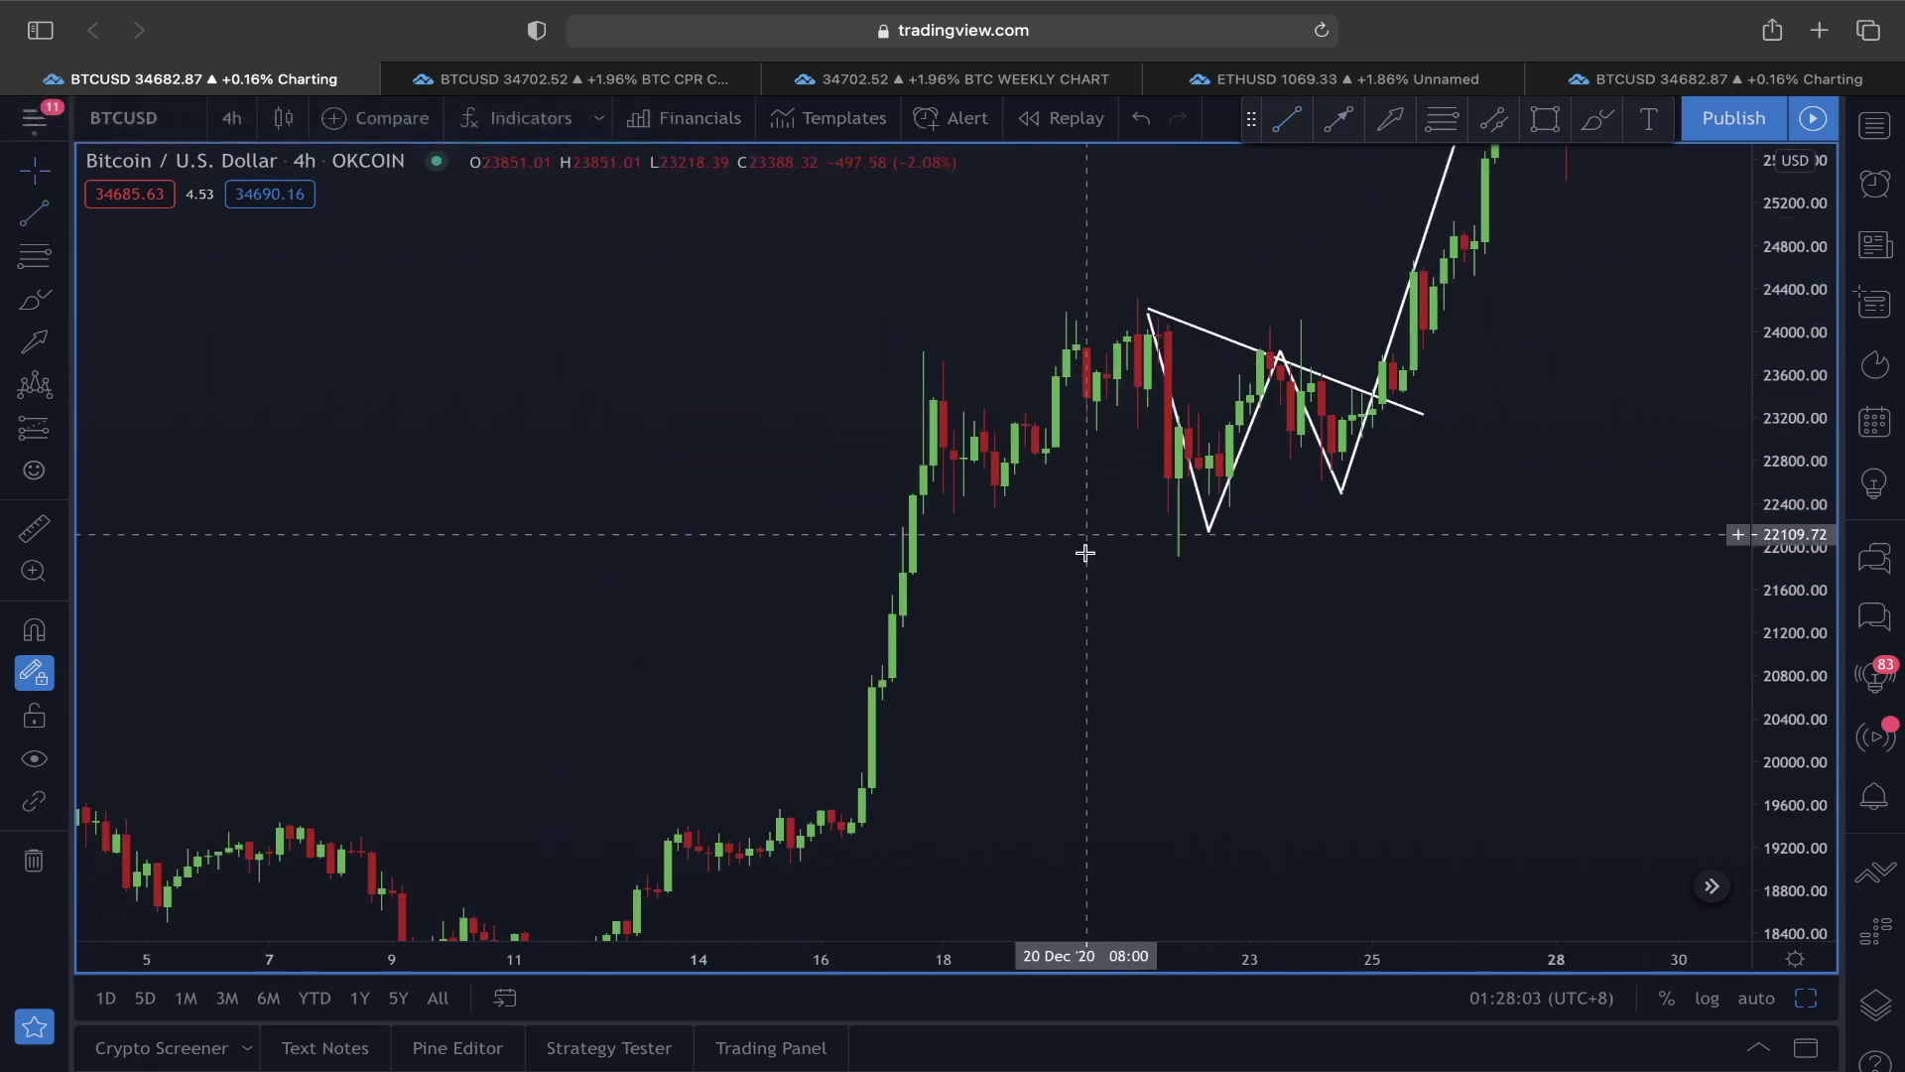
pyautogui.scroll(-2, 1123, 685)
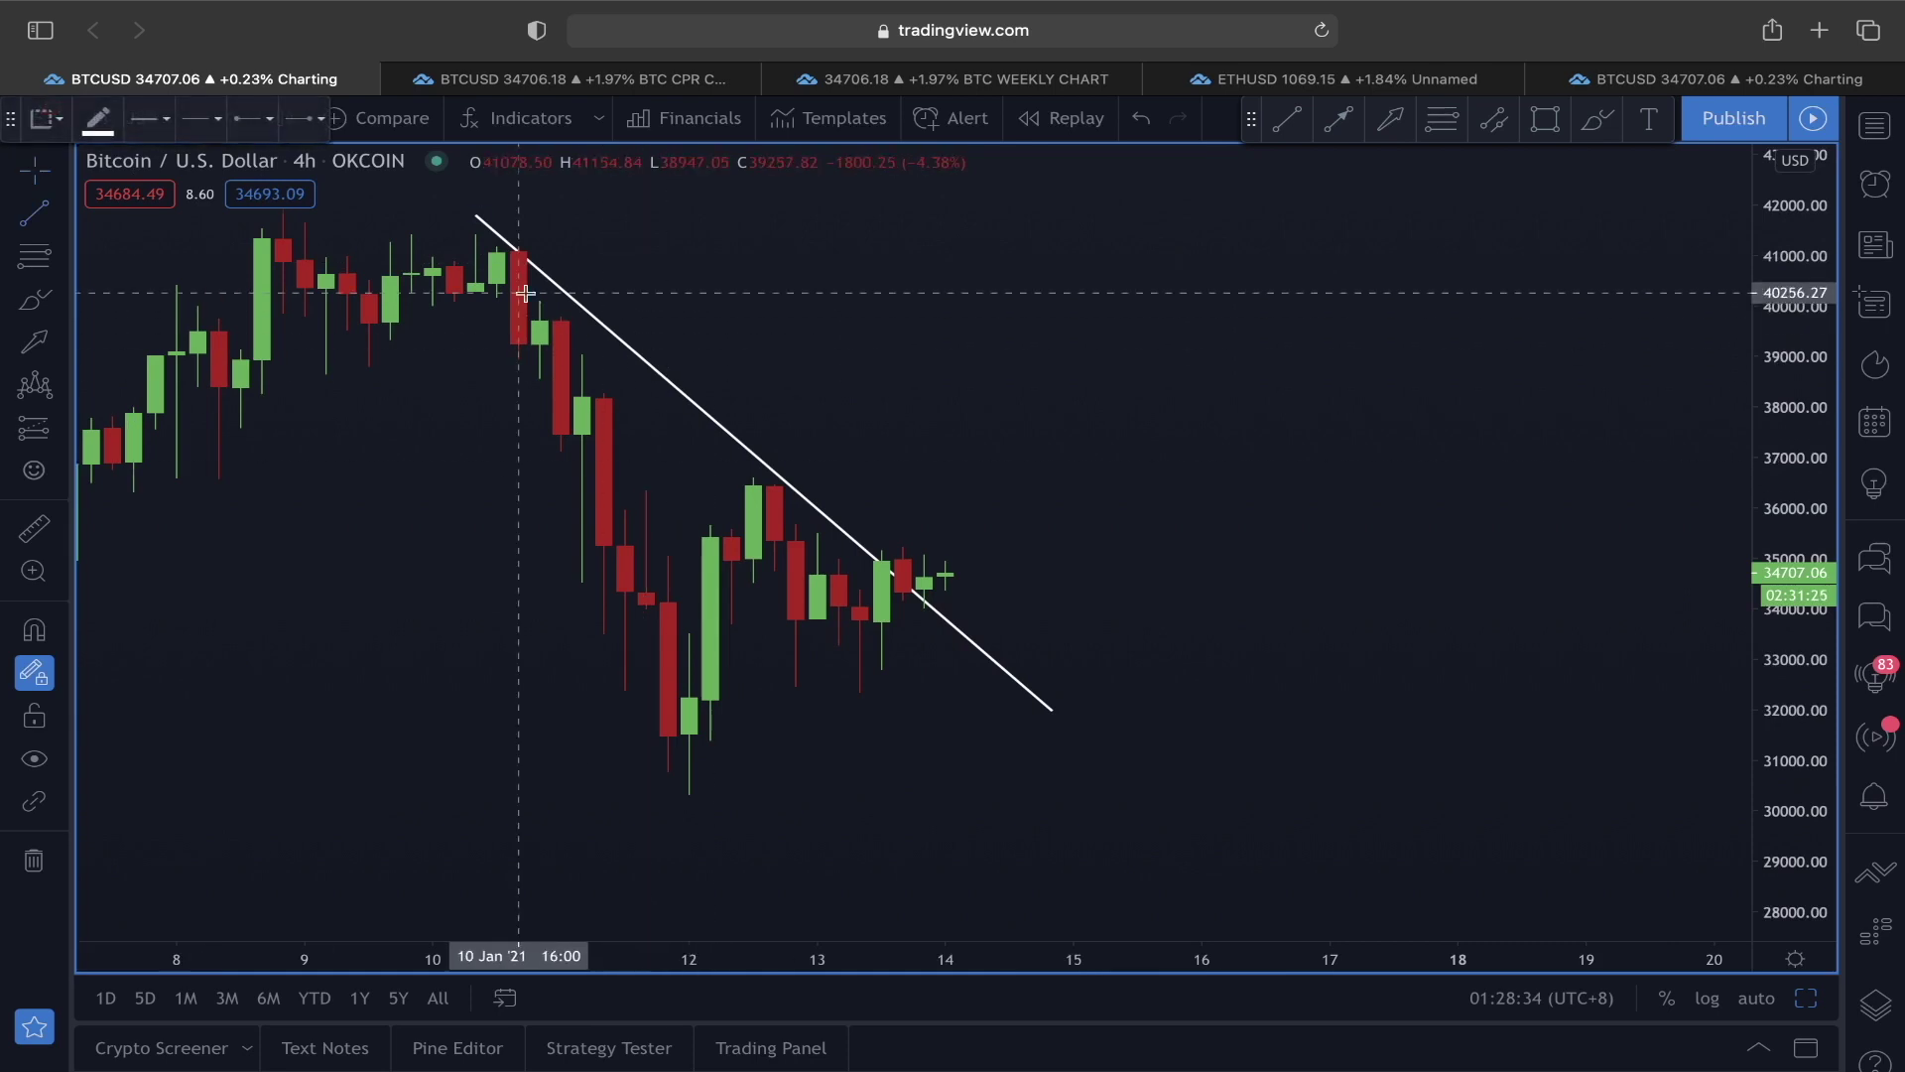
# Step: Draw a zigzag path from the January high through the mid-January swings, projecting up to 40256
pyautogui.click(518, 293)
pyautogui.click(668, 758)
pyautogui.click(772, 484)
pyautogui.click(859, 711)
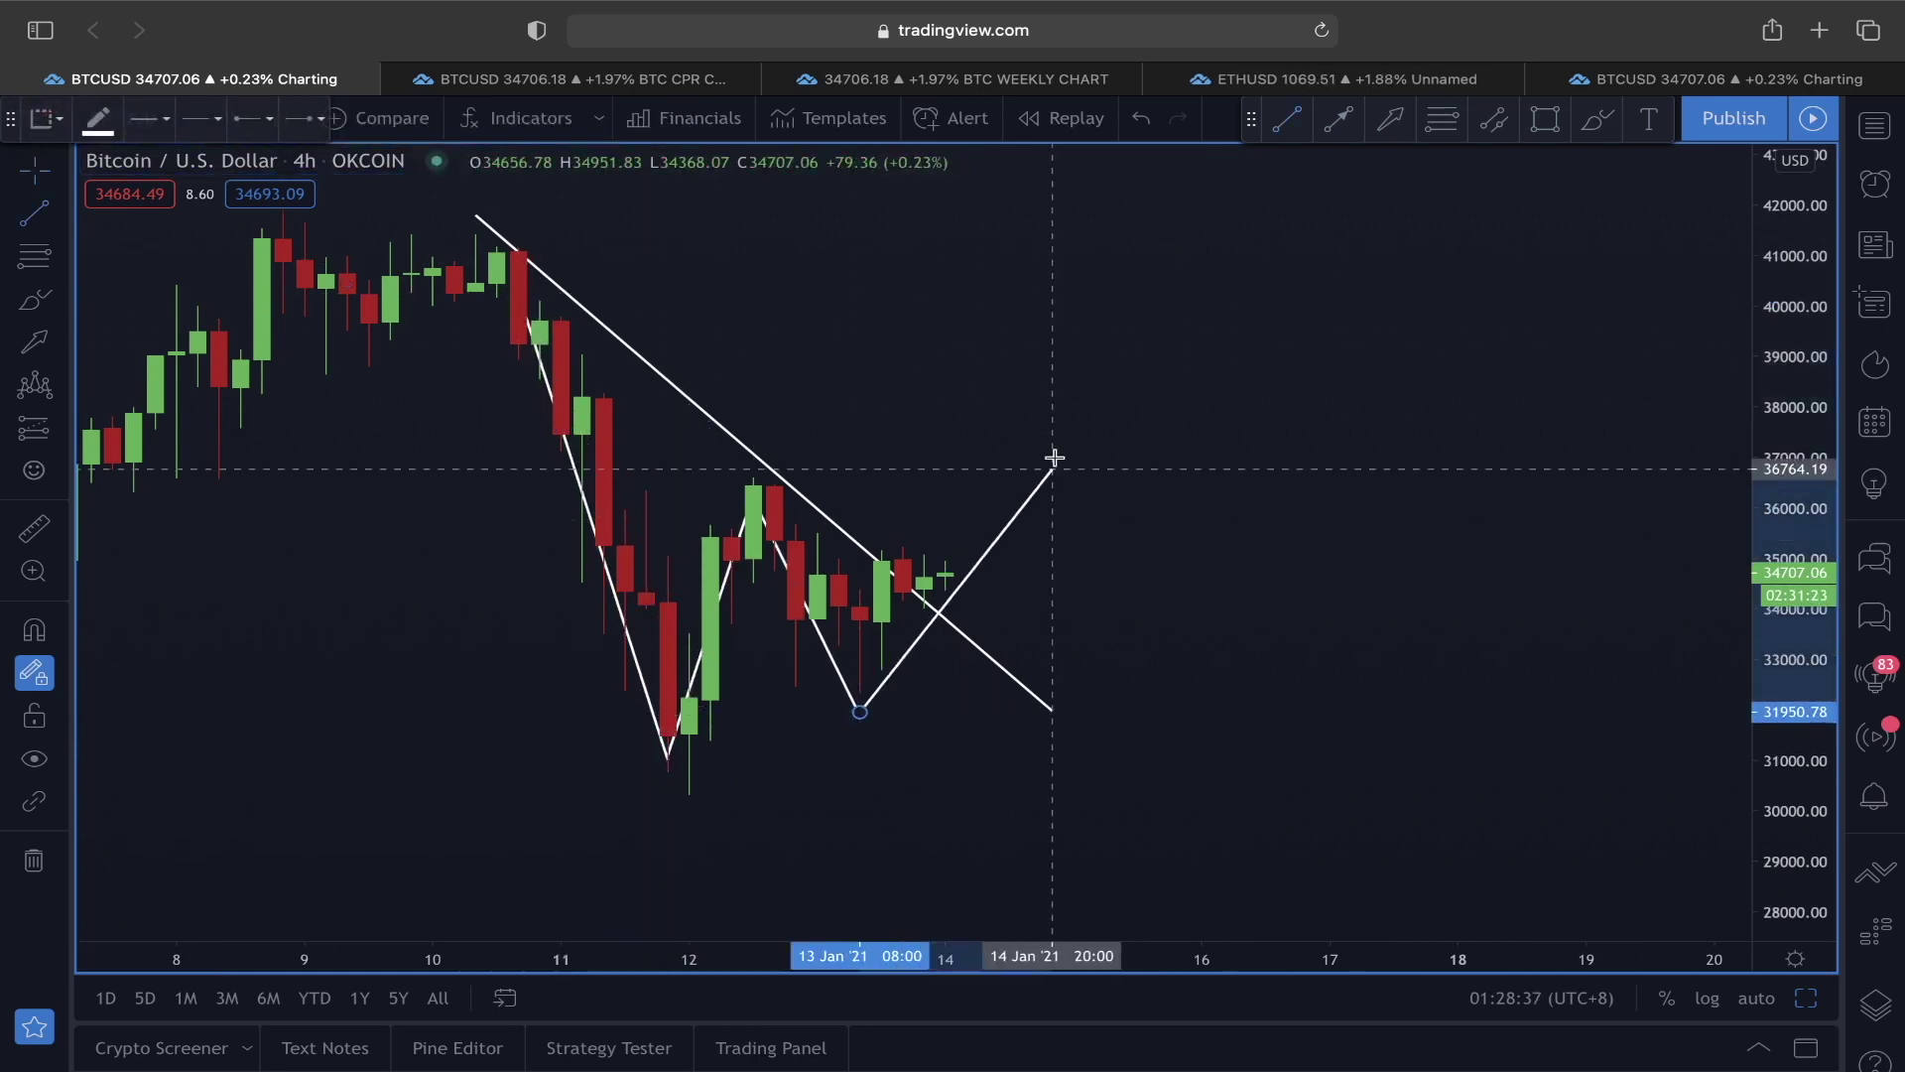
pyautogui.click(1123, 293)
# Step: Scroll the chart, then switch to the BTC CPR CHART tab
pyautogui.scroll(-2, 1396, 430)
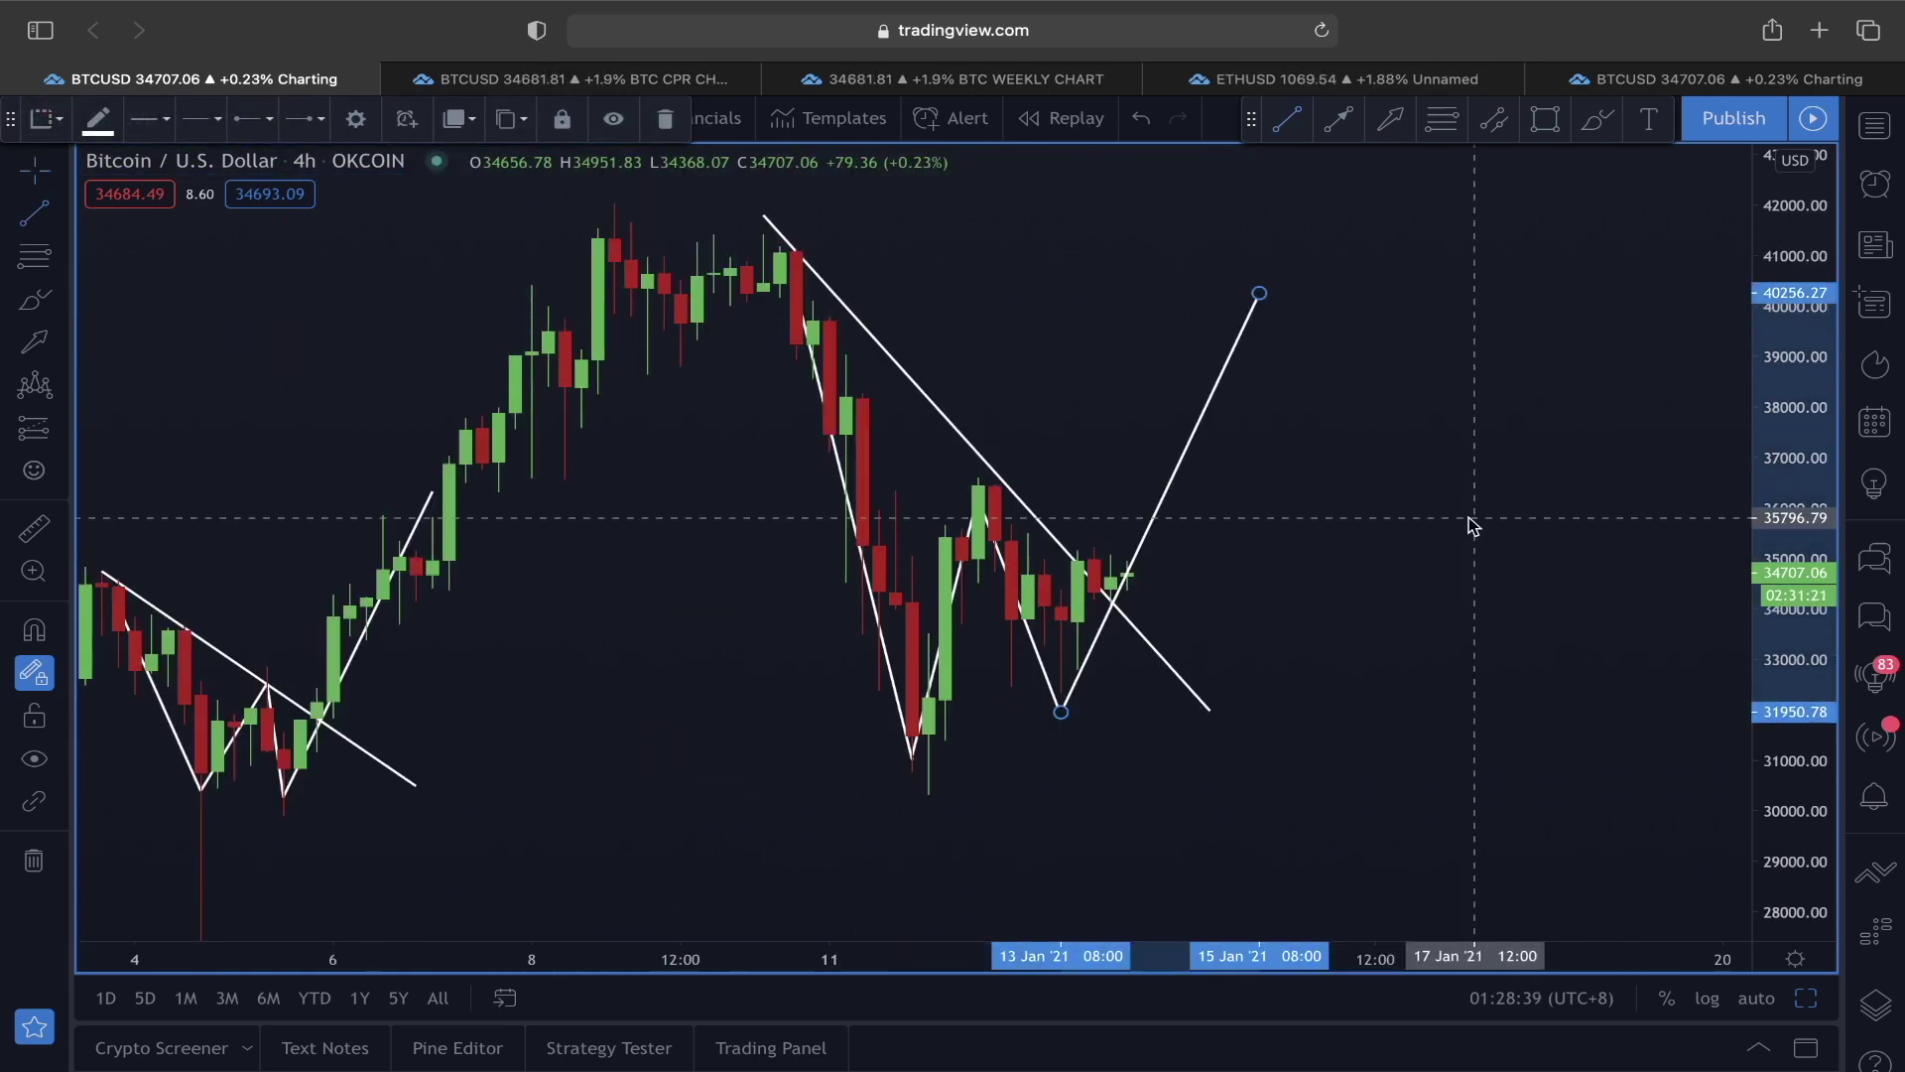
pyautogui.scroll(3, 1472, 526)
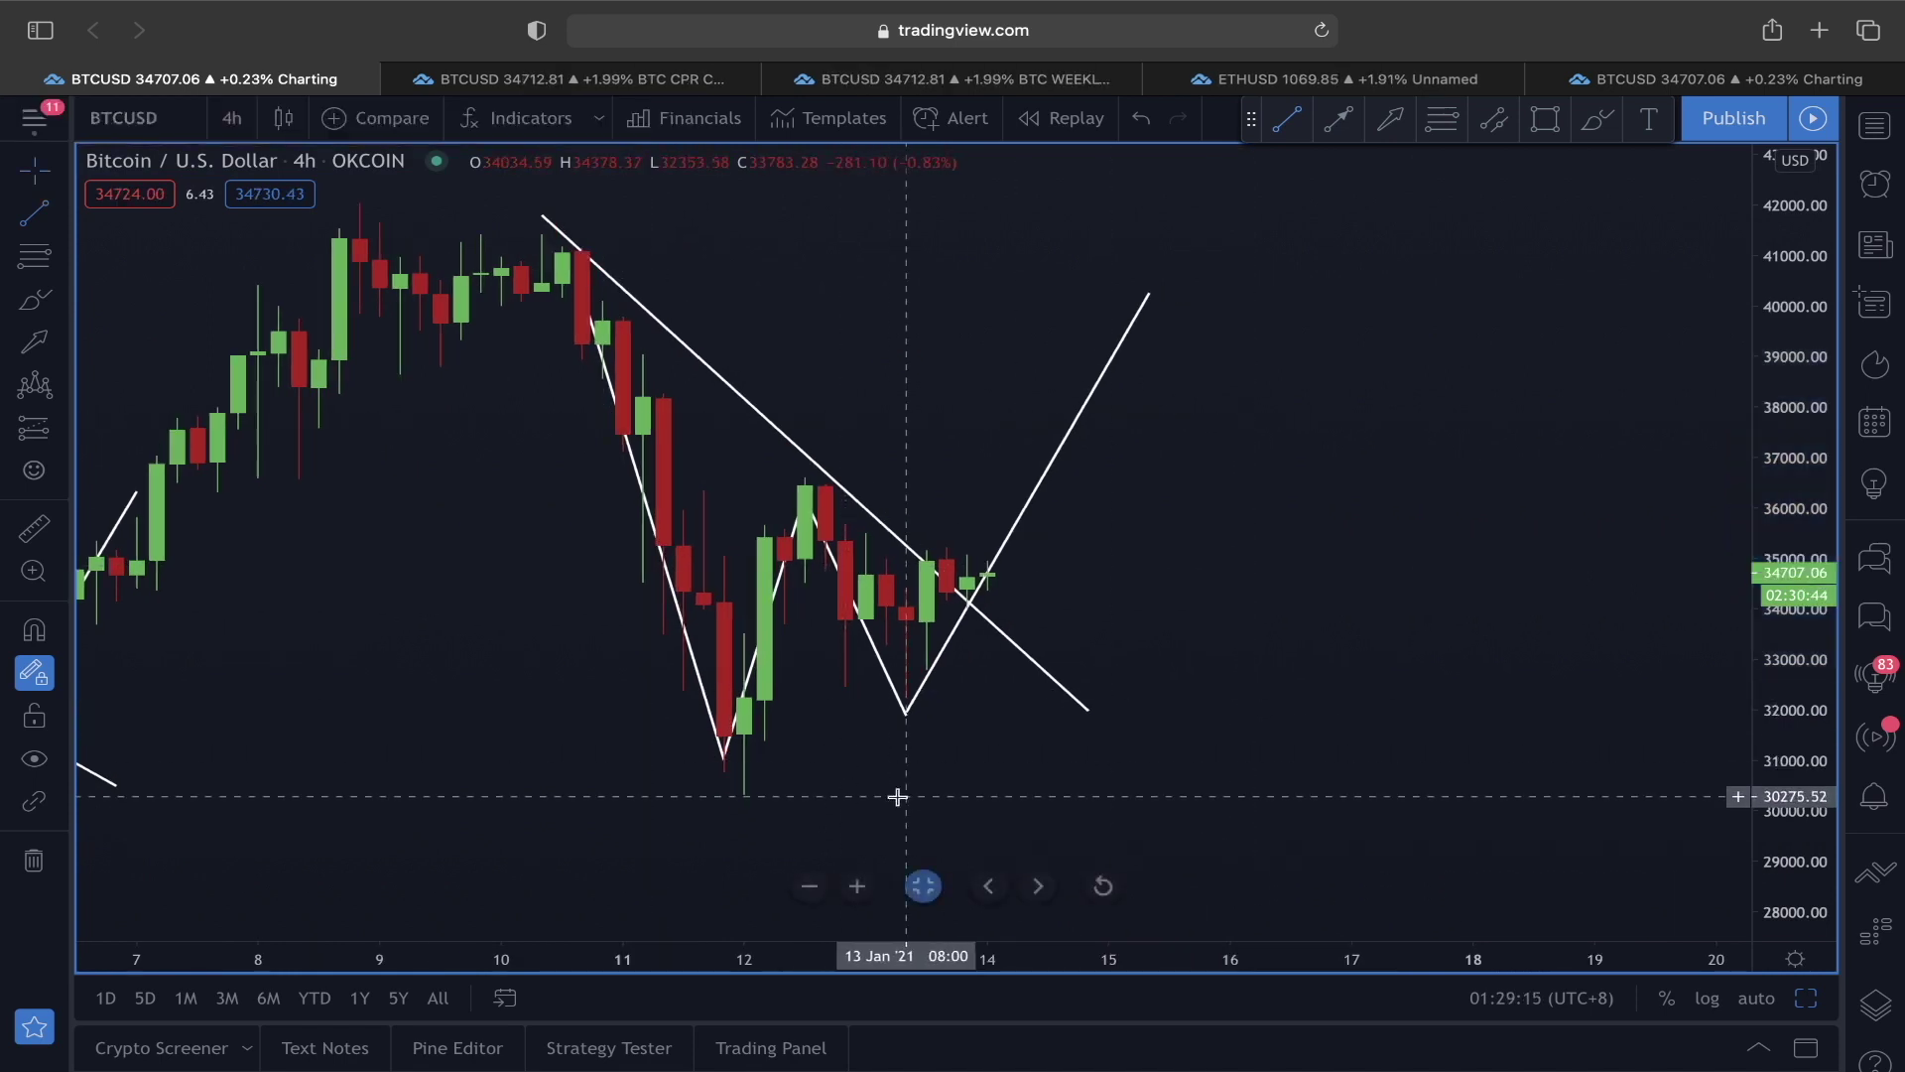
pyautogui.hscroll(-3, 908, 787)
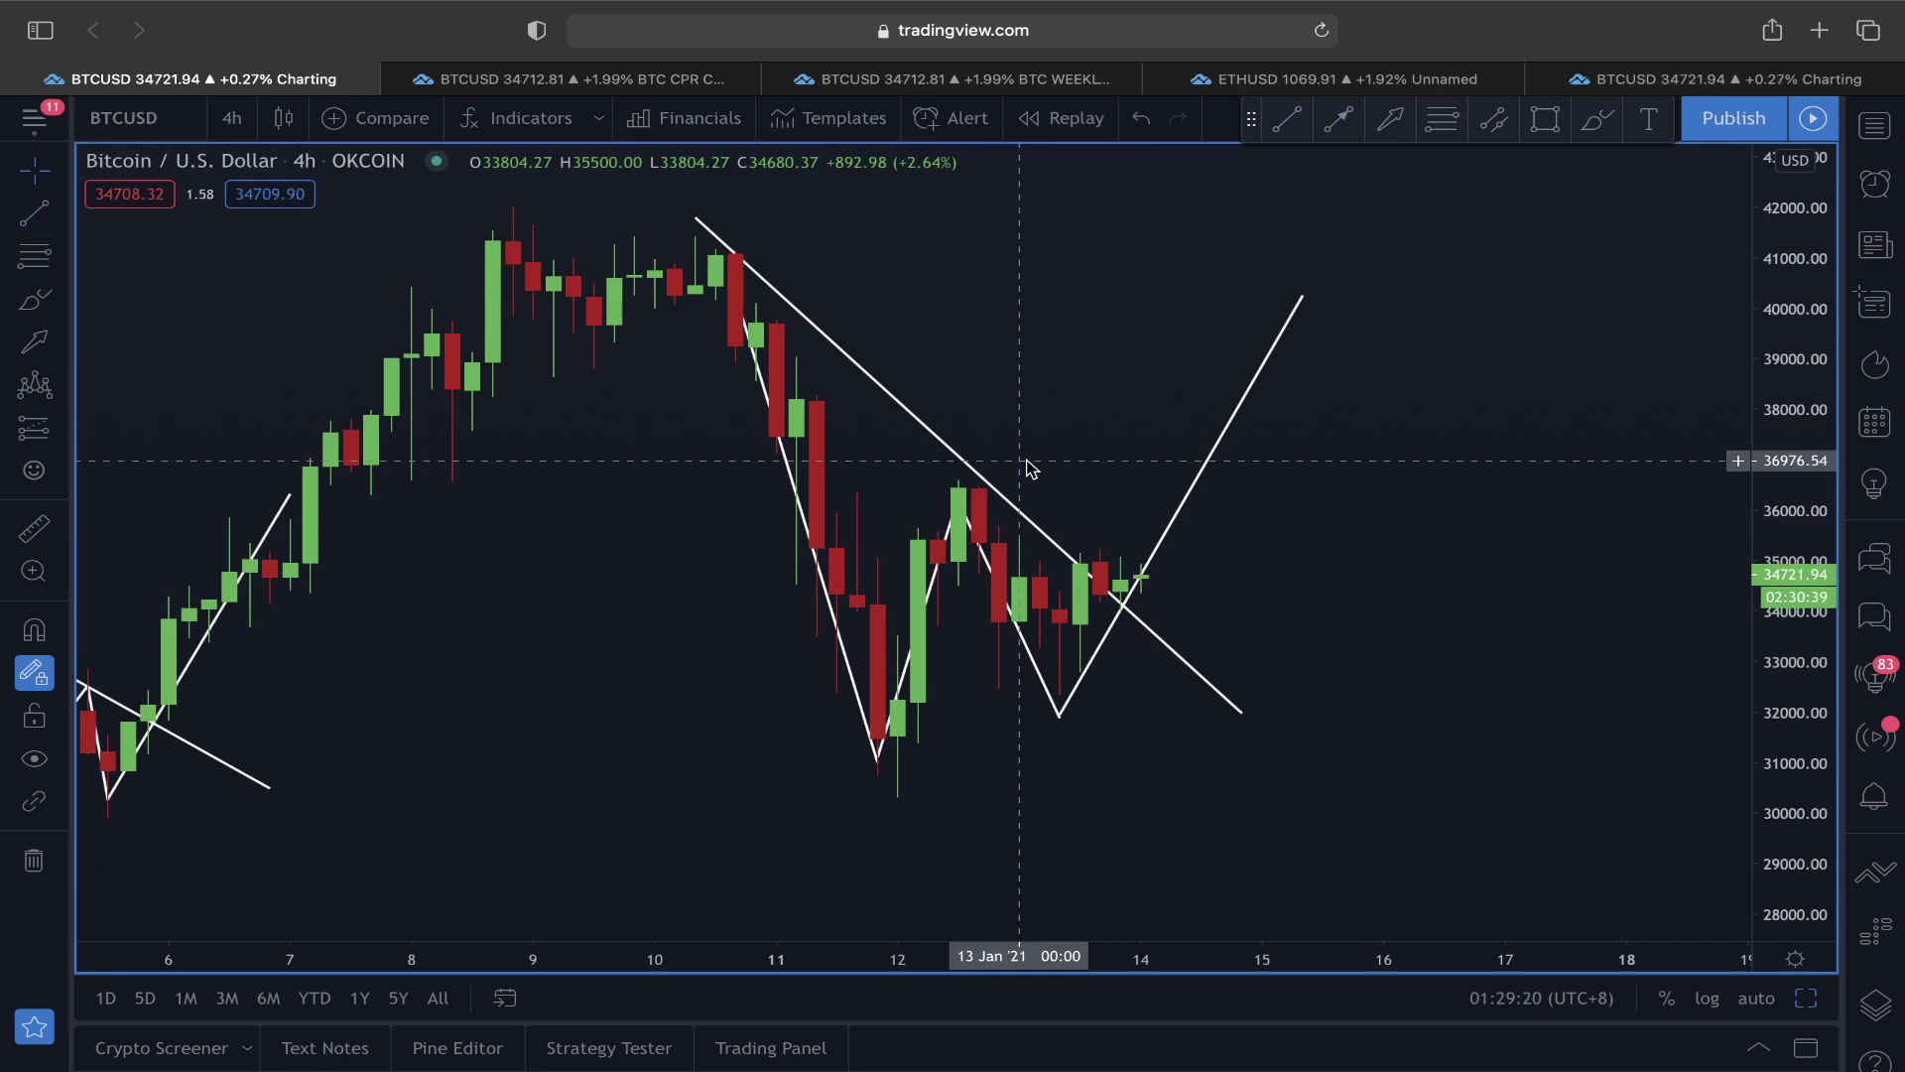
pyautogui.click(654, 79)
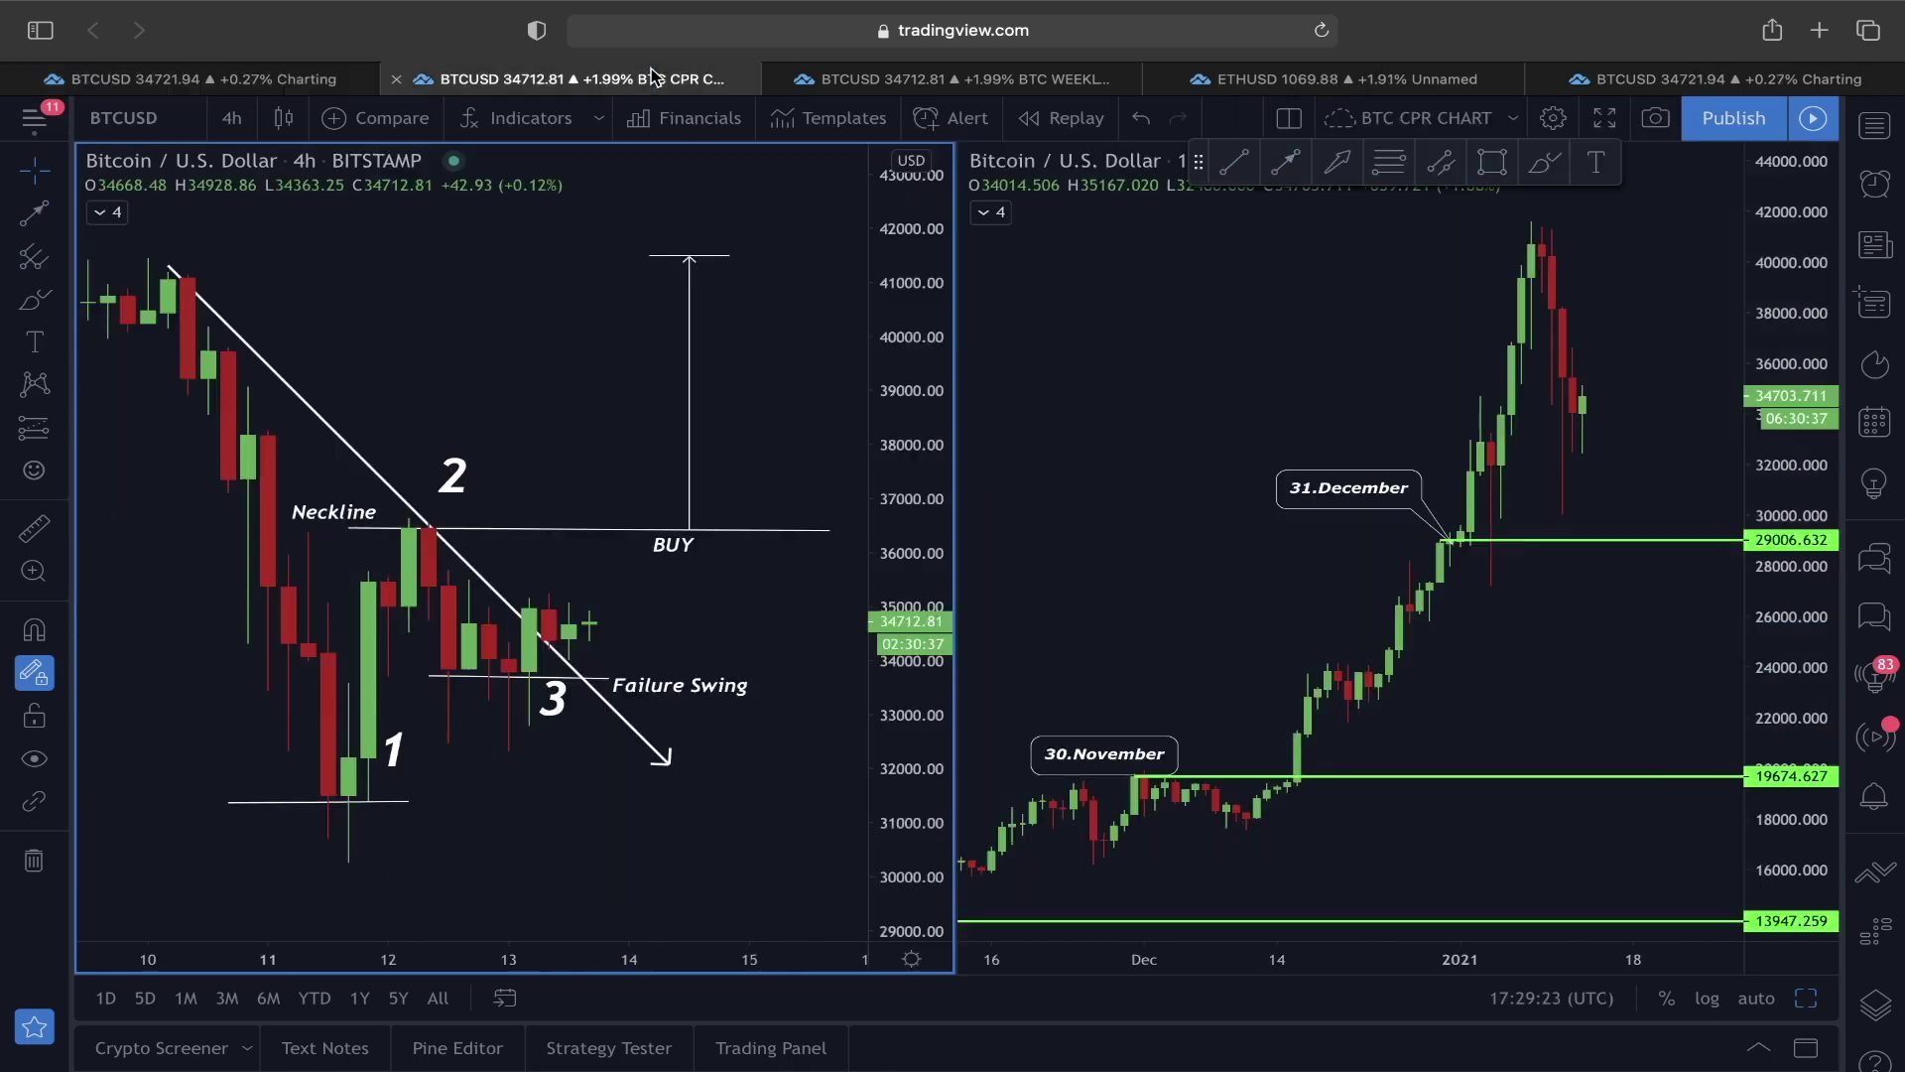
# Step: Switch to the first charting tab and back to the BTC CPR CHART tab
pyautogui.scroll(-2, 617, 443)
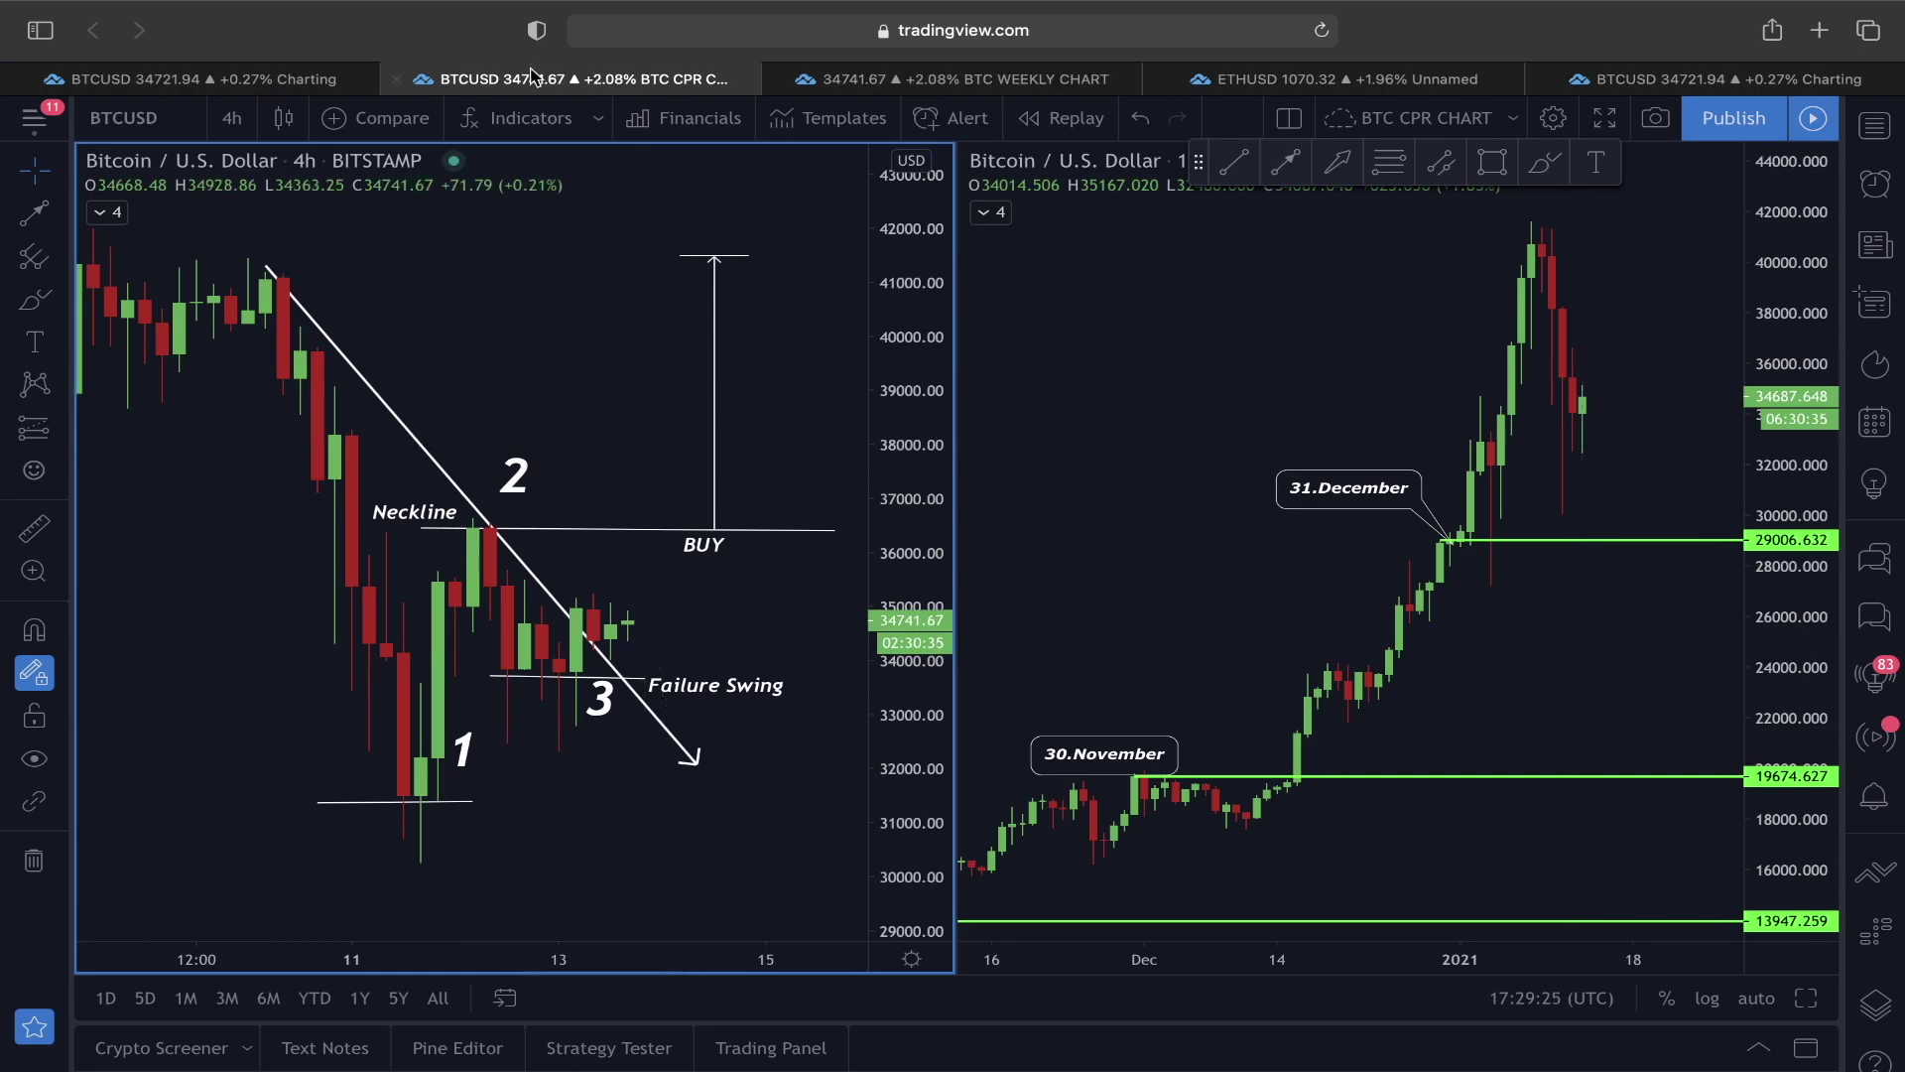
pyautogui.click(308, 78)
pyautogui.click(483, 82)
# Step: Sketch a yellow path over points 1, 2 and 3 ending upward, then cancel its final leg
pyautogui.click(283, 345)
pyautogui.click(369, 831)
pyautogui.click(489, 523)
pyautogui.click(541, 762)
pyautogui.doubleClick(732, 410)
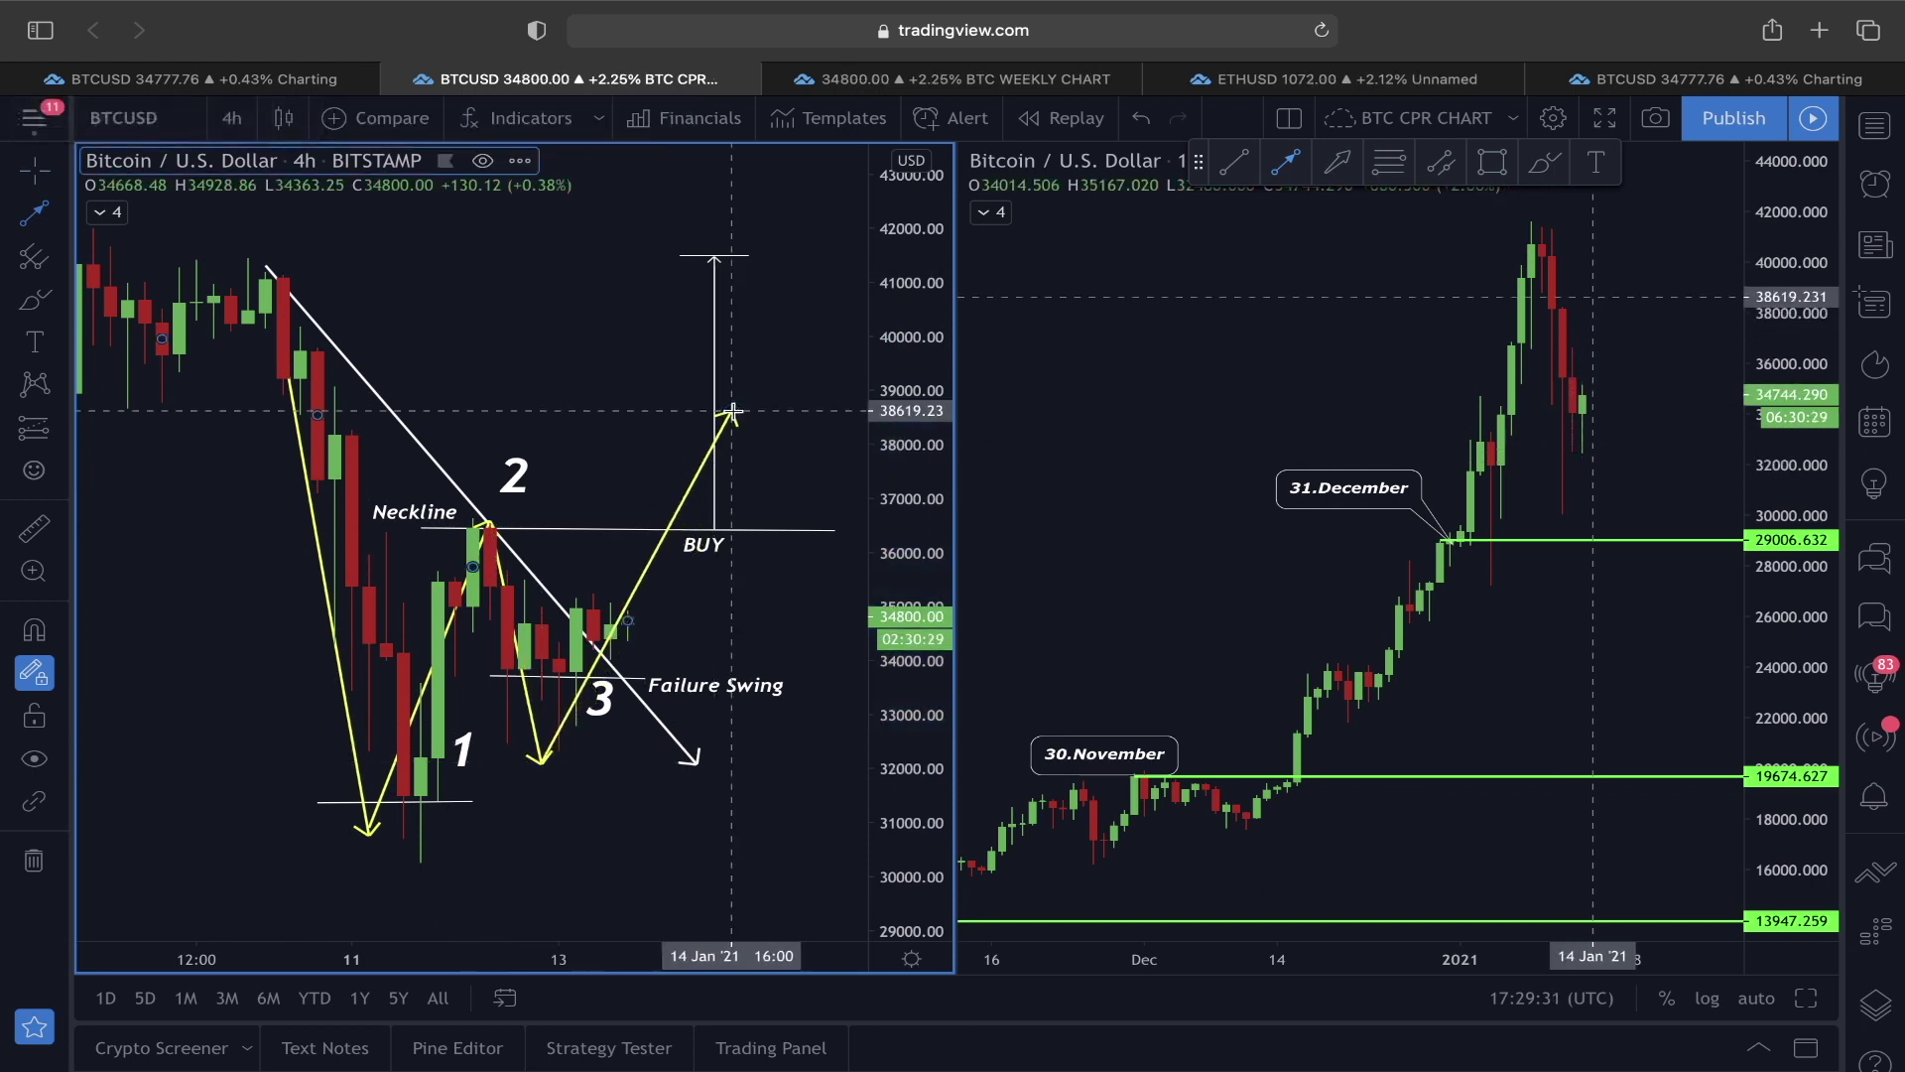
pyautogui.press('Escape')
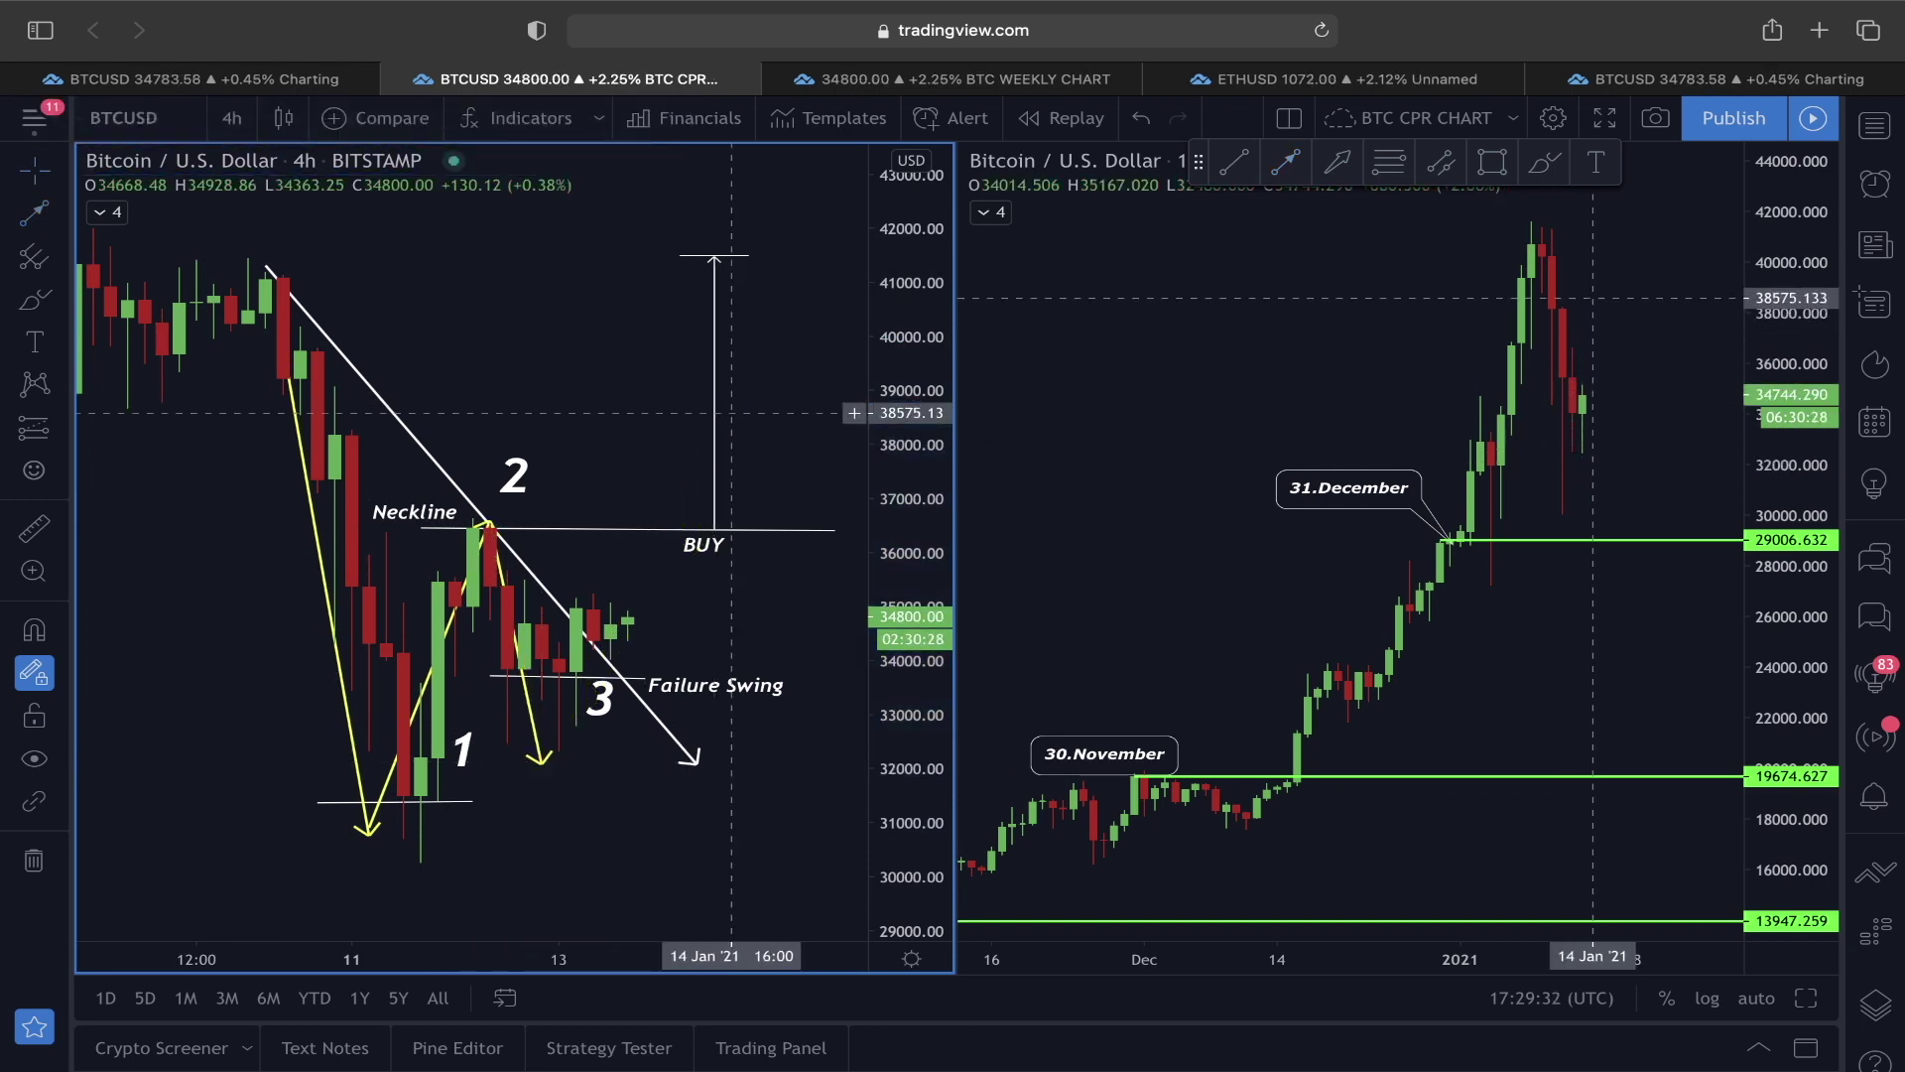
pyautogui.scroll(2, 626, 605)
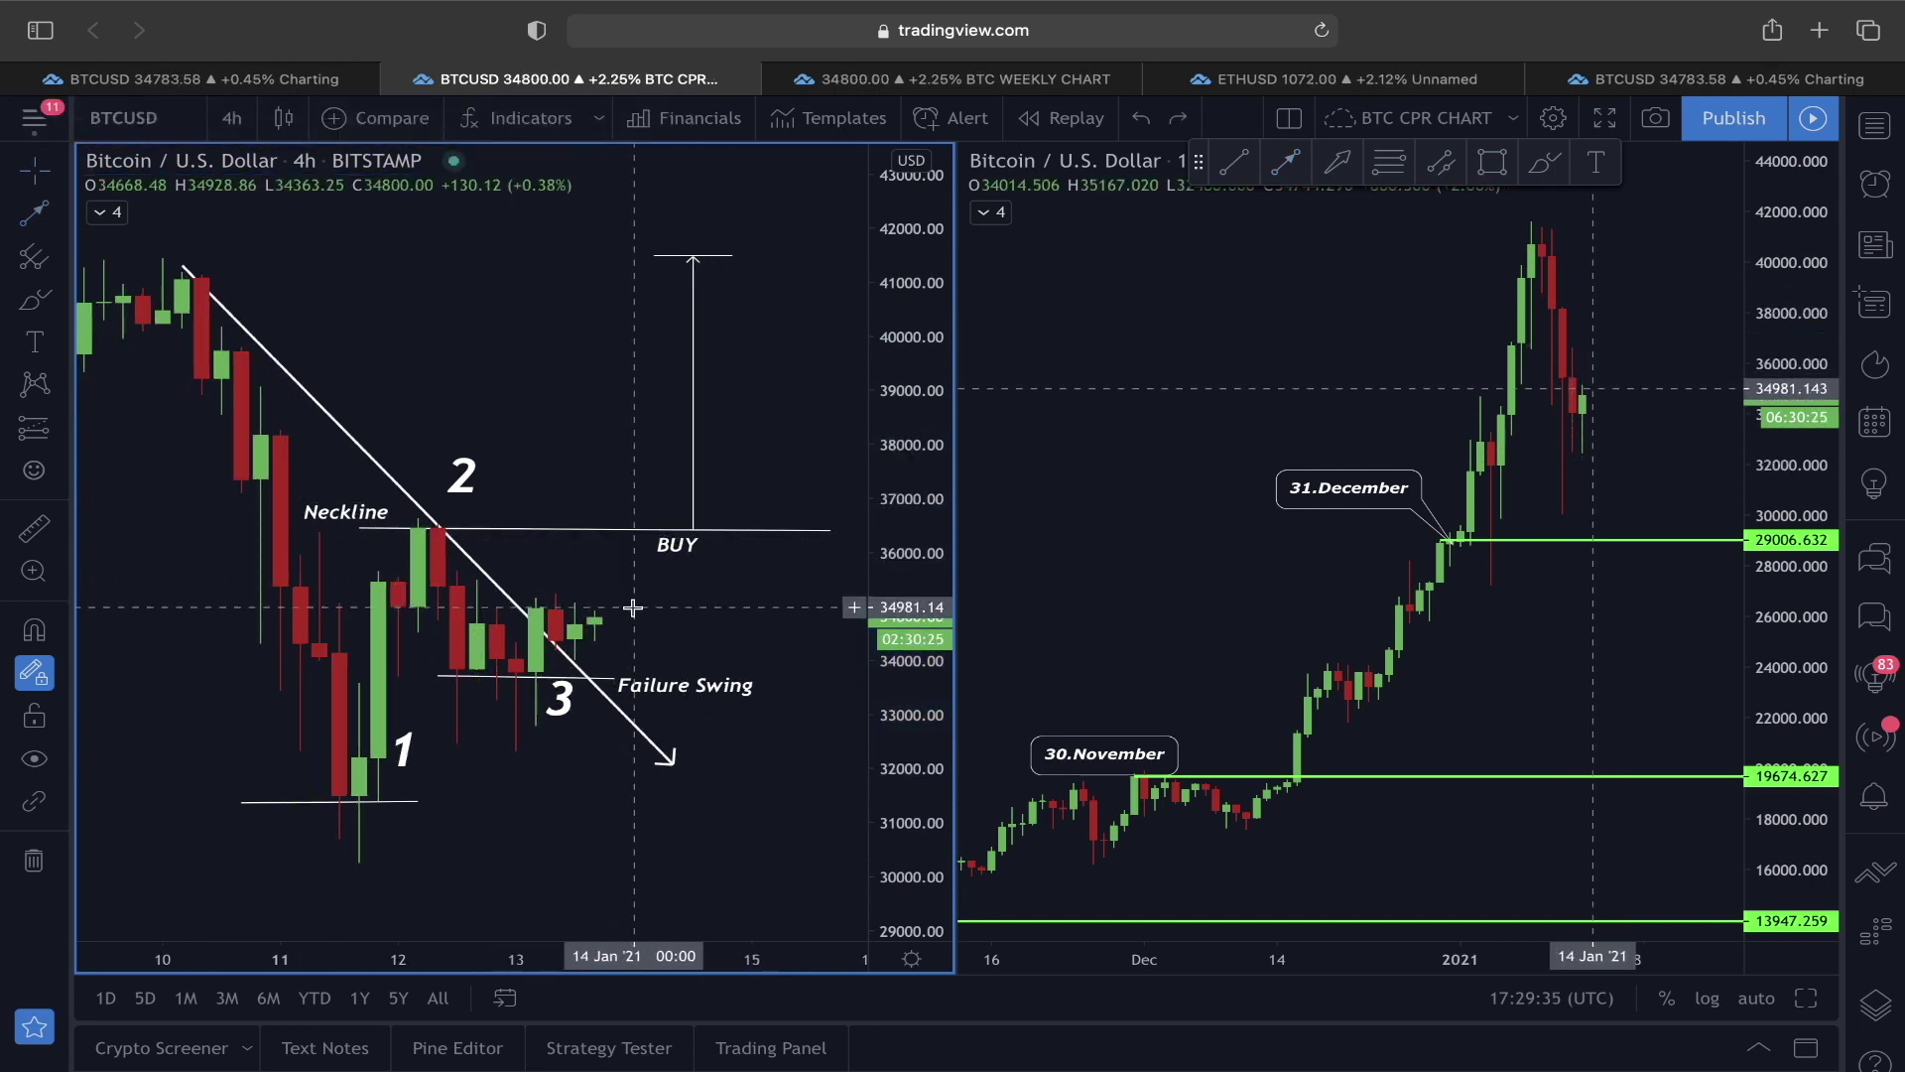
pyautogui.moveTo(285, 234); pyautogui.dragTo(408, 298)
pyautogui.click(322, 79)
pyautogui.moveTo(590, 434); pyautogui.dragTo(1026, 422)
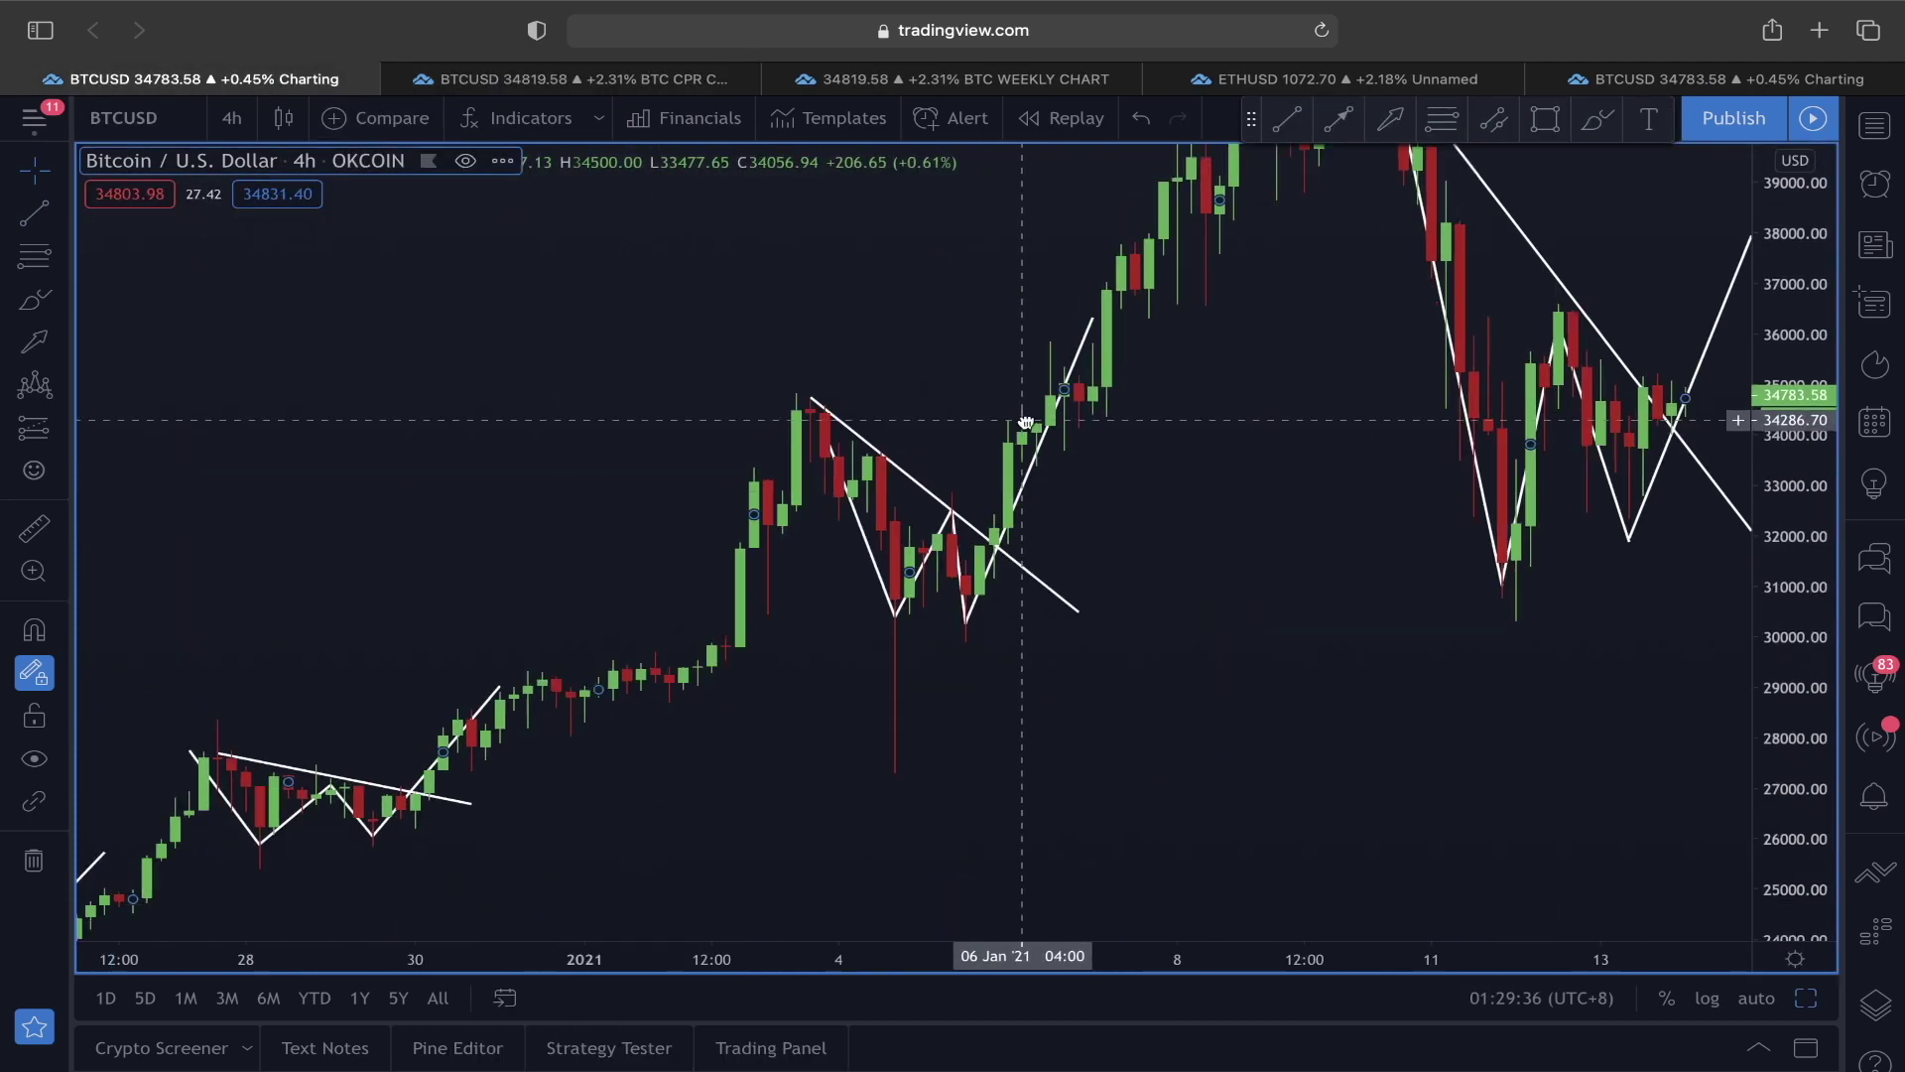
pyautogui.hscroll(-10, 1050, 594)
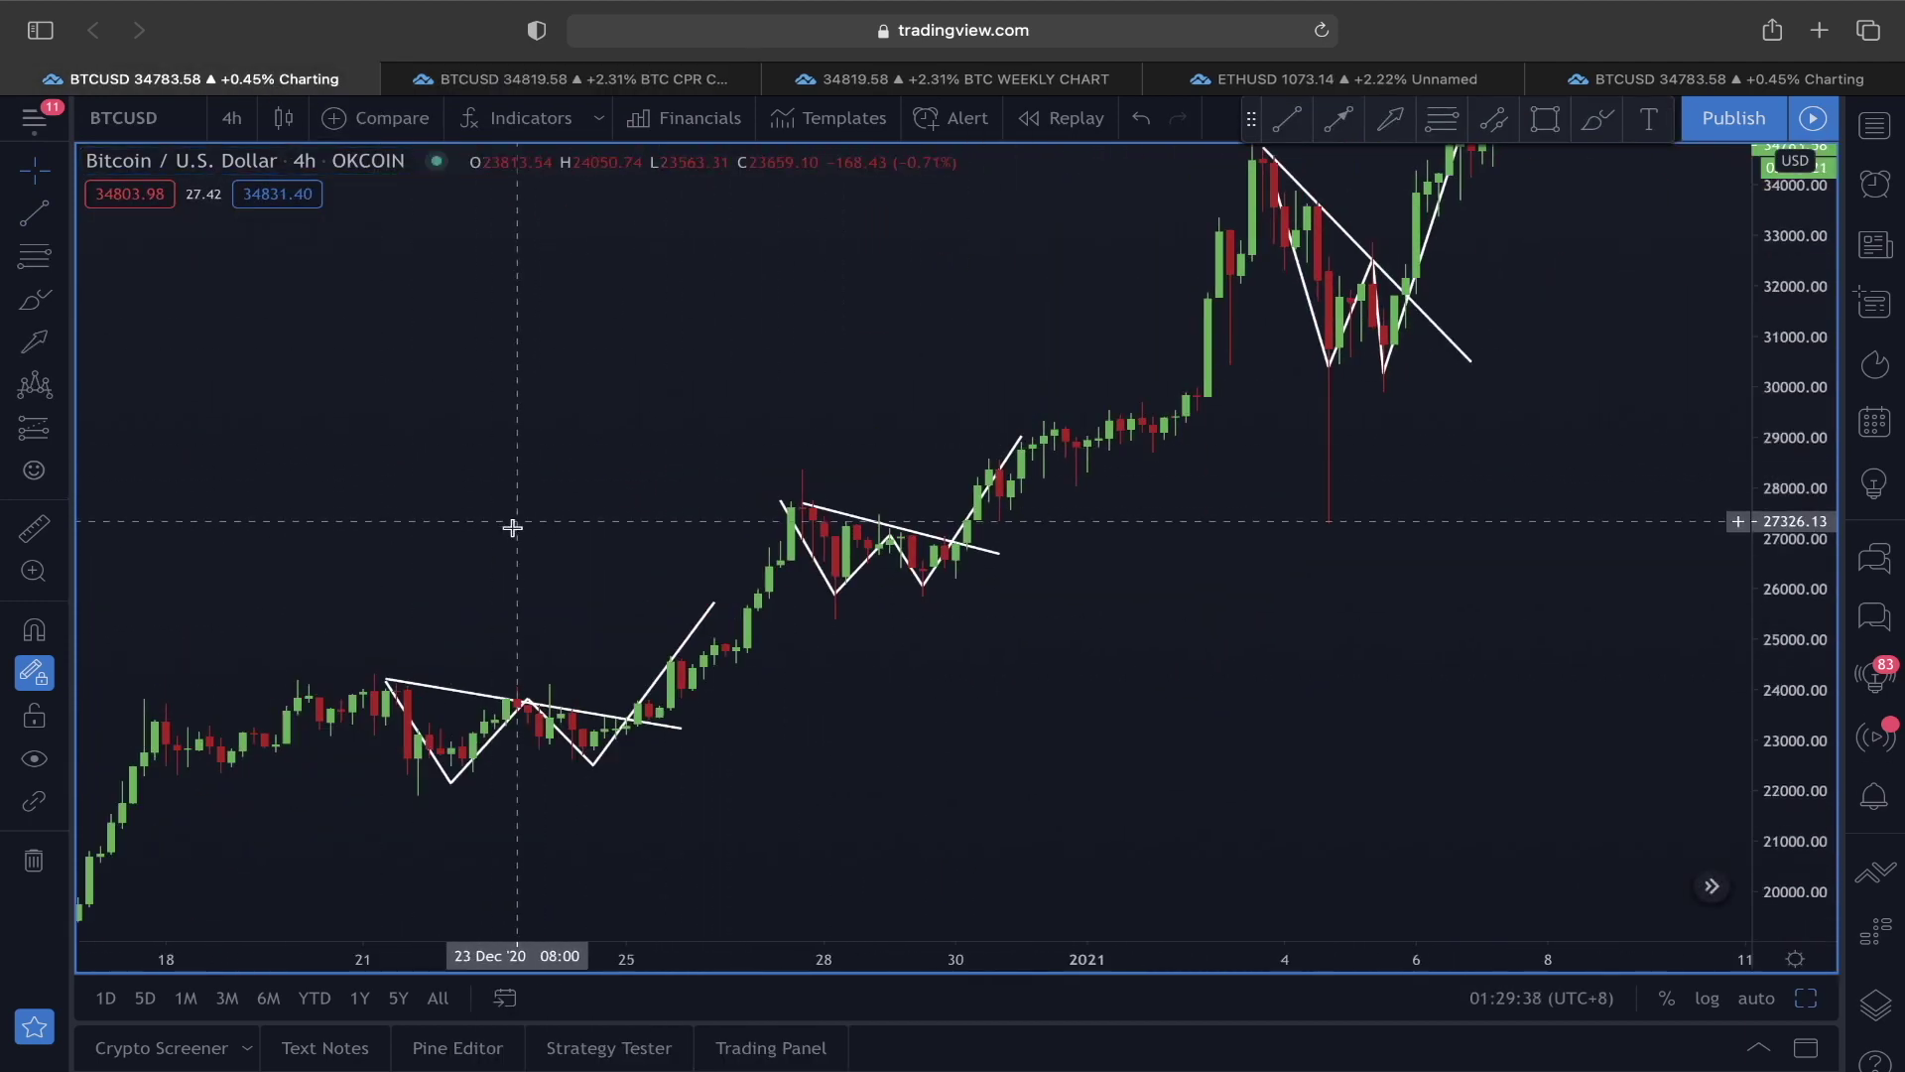
pyautogui.moveTo(799, 480); pyautogui.dragTo(298, 234)
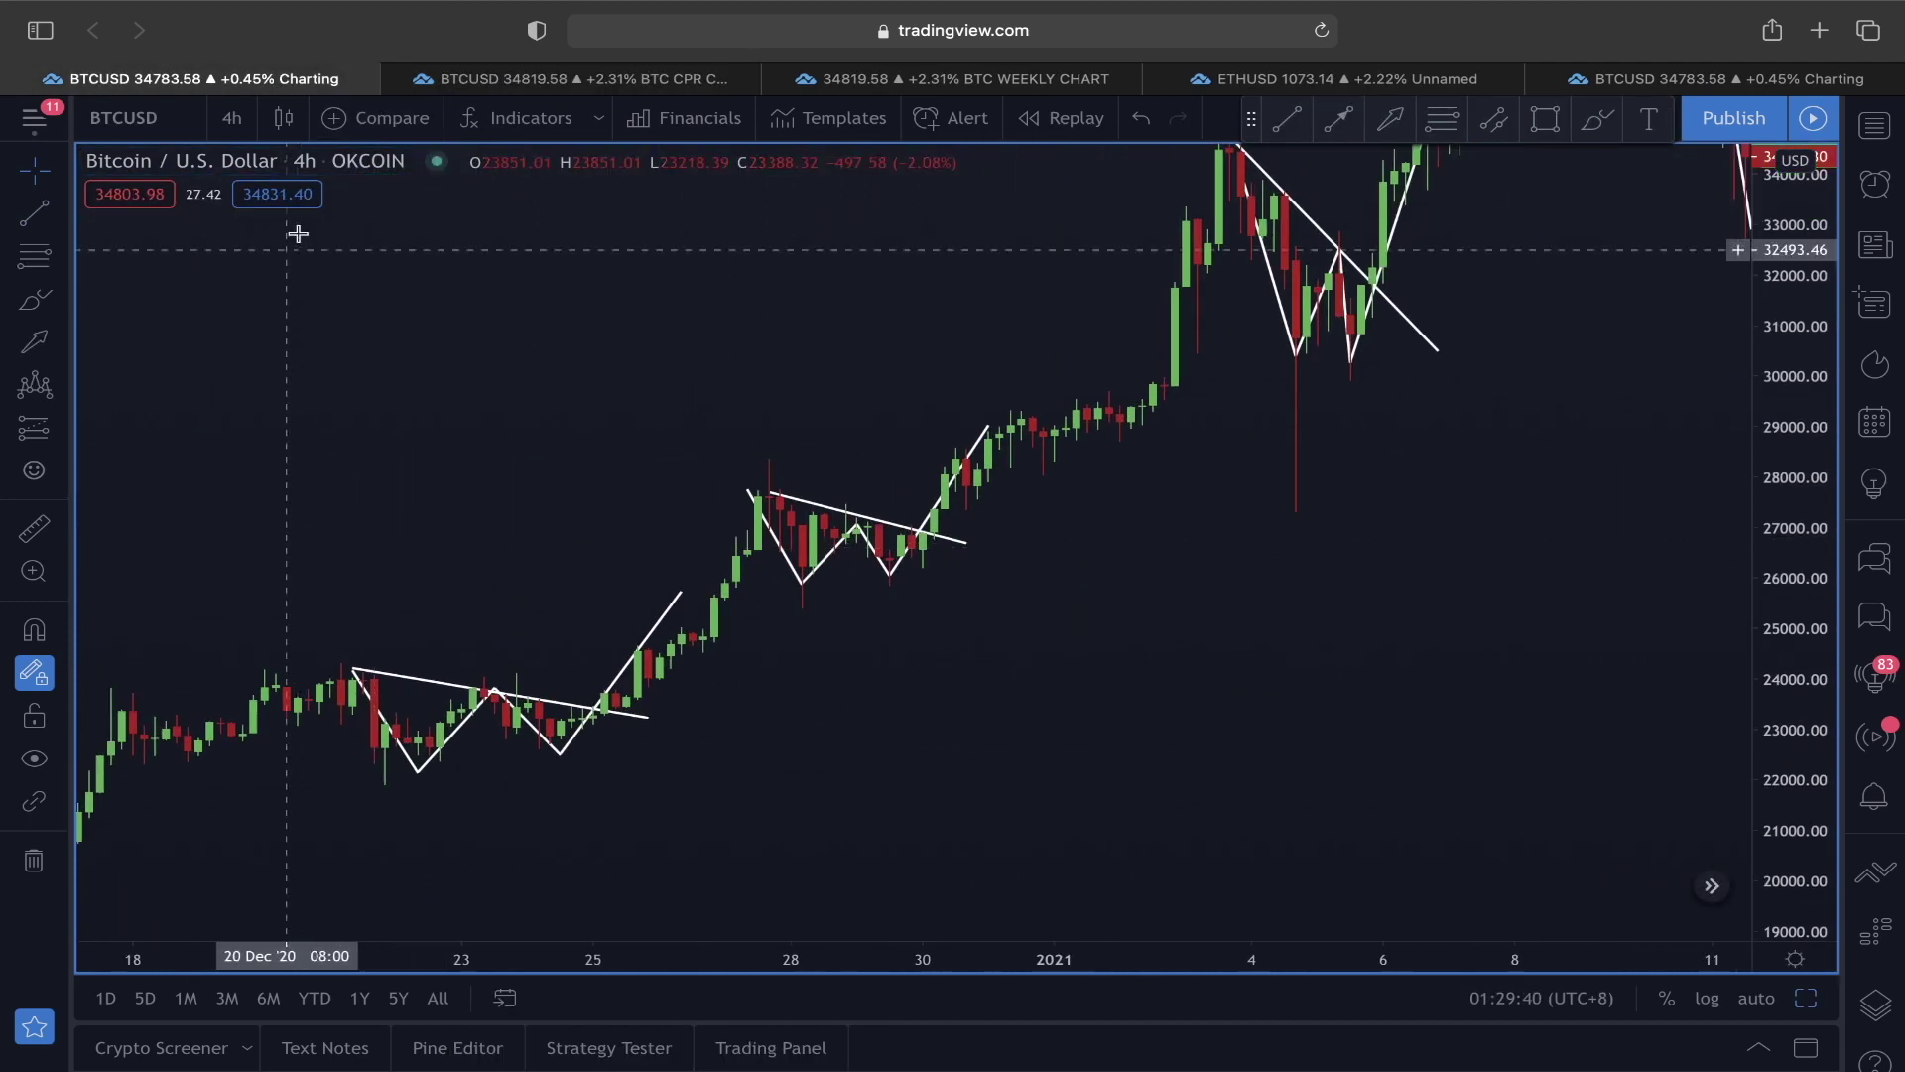
pyautogui.click(510, 79)
pyautogui.moveTo(581, 473); pyautogui.dragTo(525, 424)
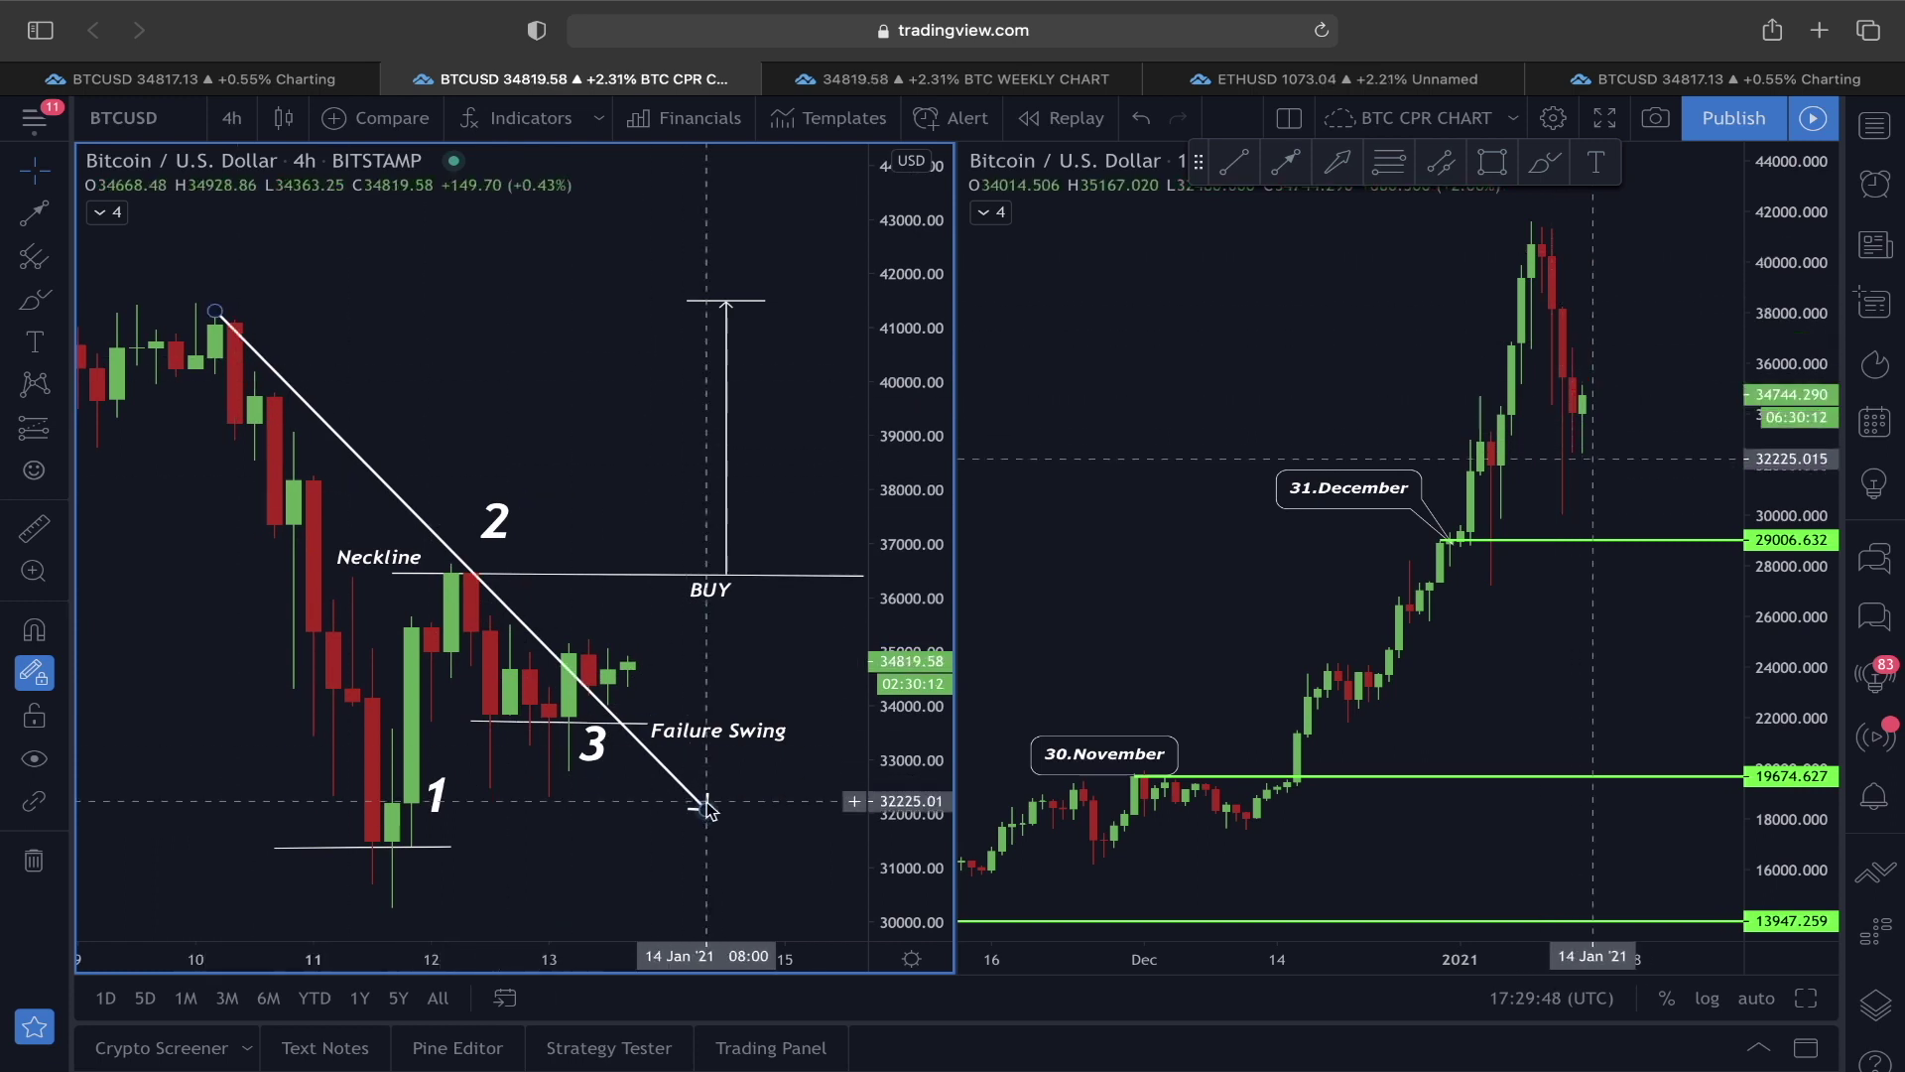
# Step: Draw yellow trend-line arrows from low 1 up to neckline peak 2 and down toward 3
pyautogui.click(574, 678)
pyautogui.moveTo(497, 727); pyautogui.dragTo(510, 671)
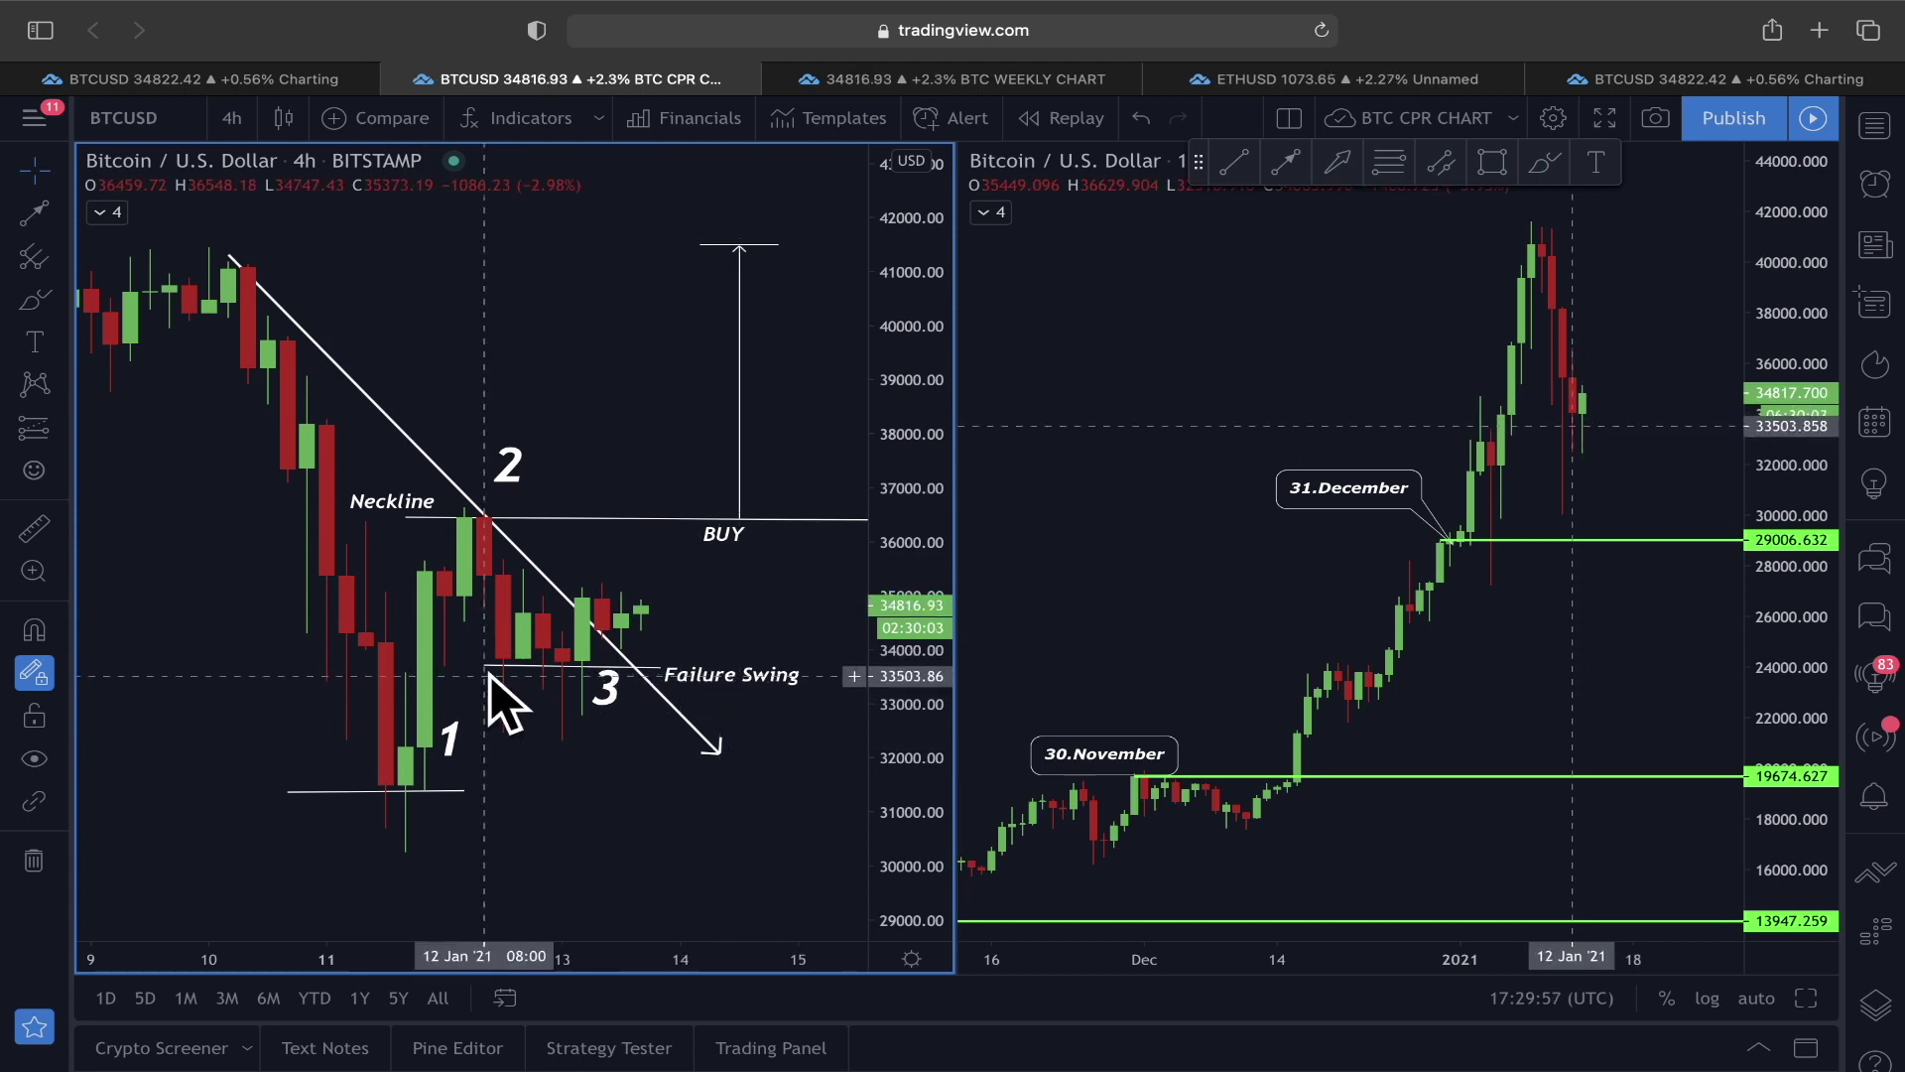
pyautogui.click(20, 227)
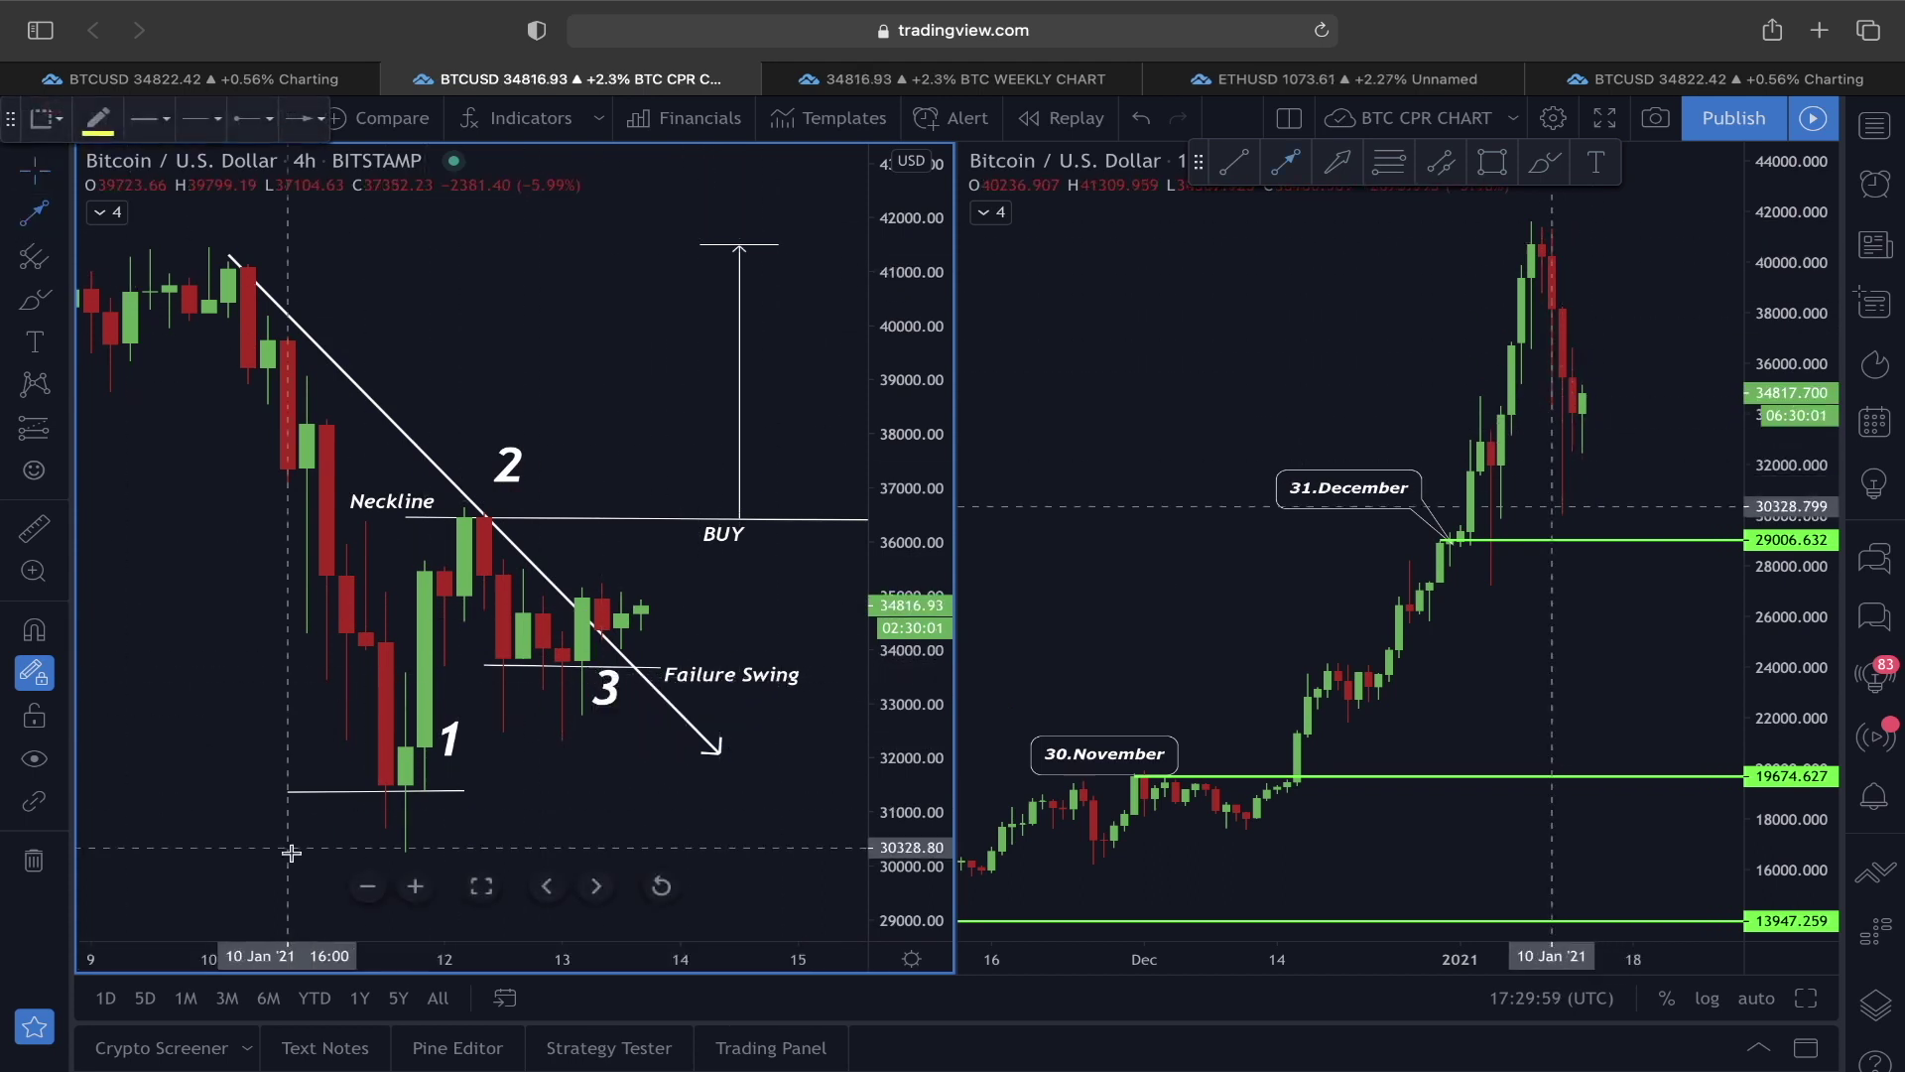
pyautogui.moveTo(425, 783)
pyautogui.mouseDown()
pyautogui.moveTo(496, 546)
pyautogui.moveTo(480, 496)
pyautogui.mouseUp()
pyautogui.click(480, 496)
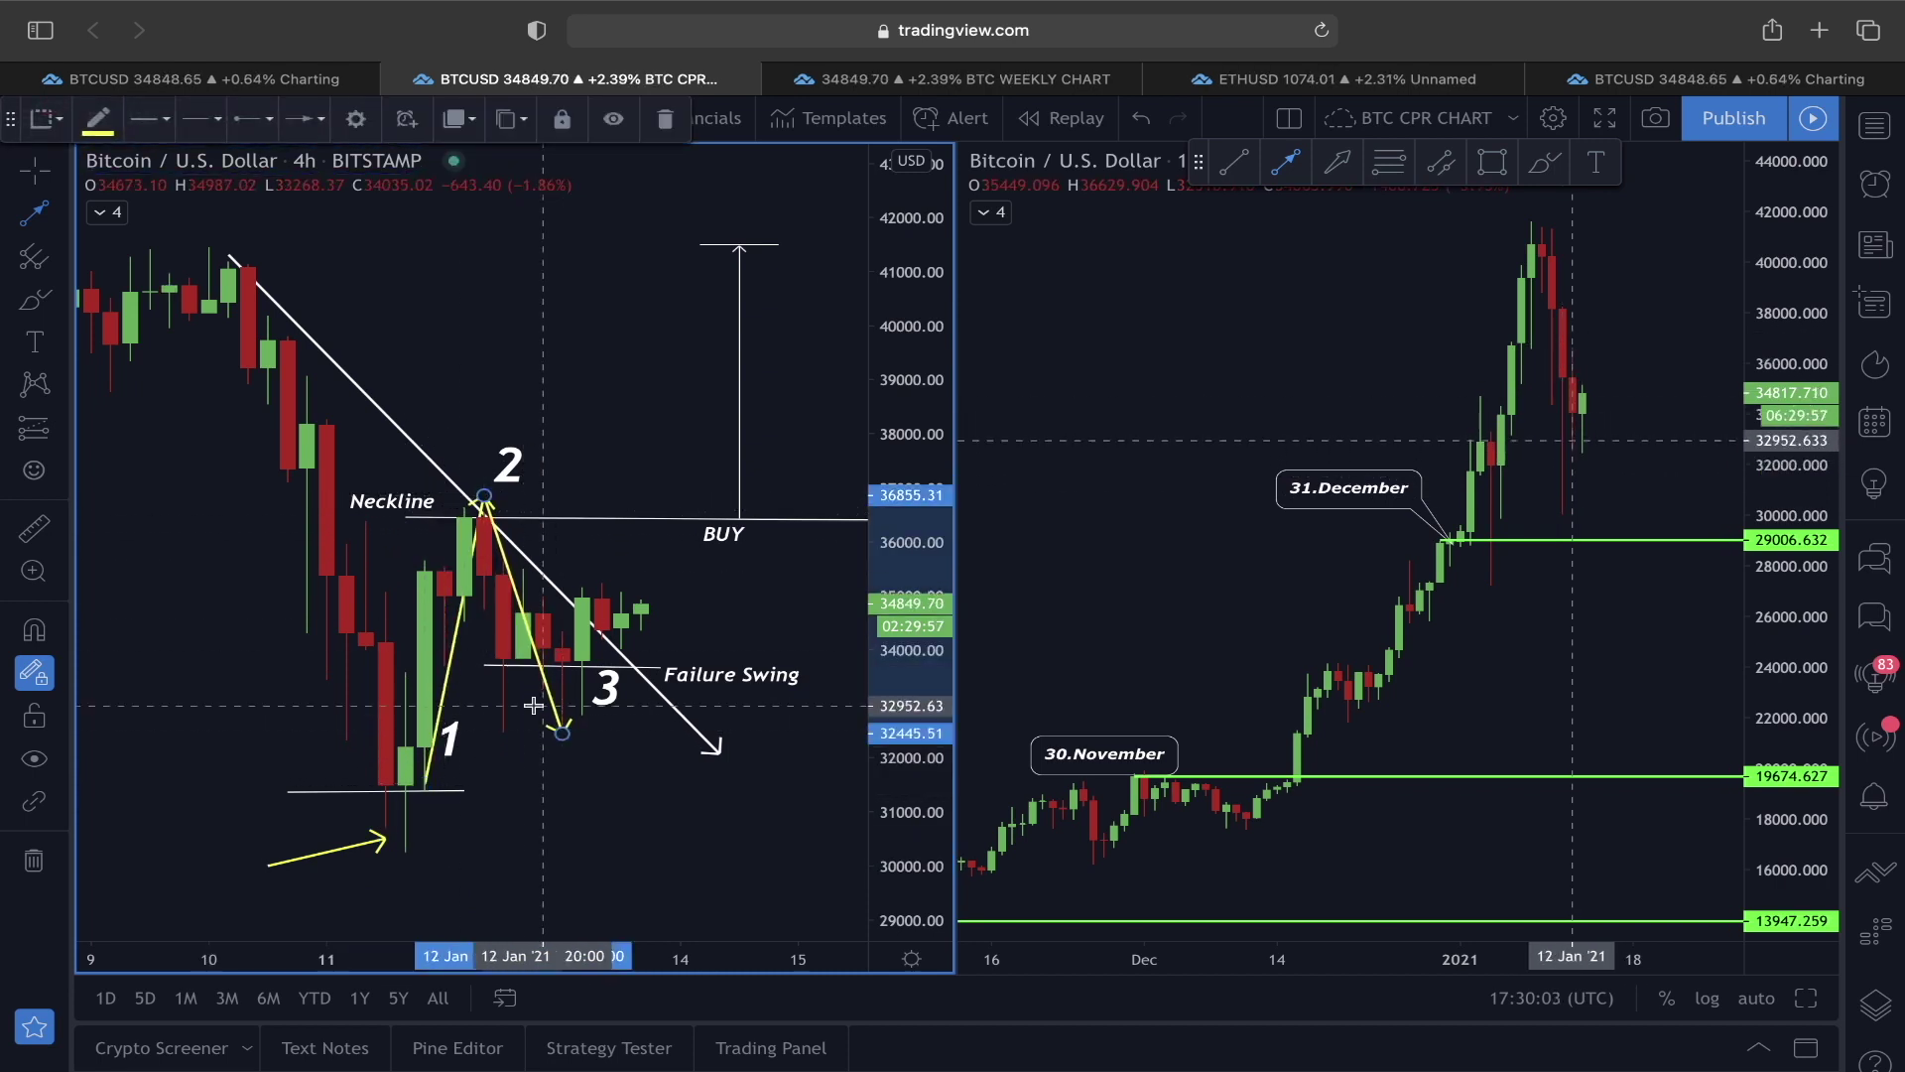
pyautogui.click(513, 701)
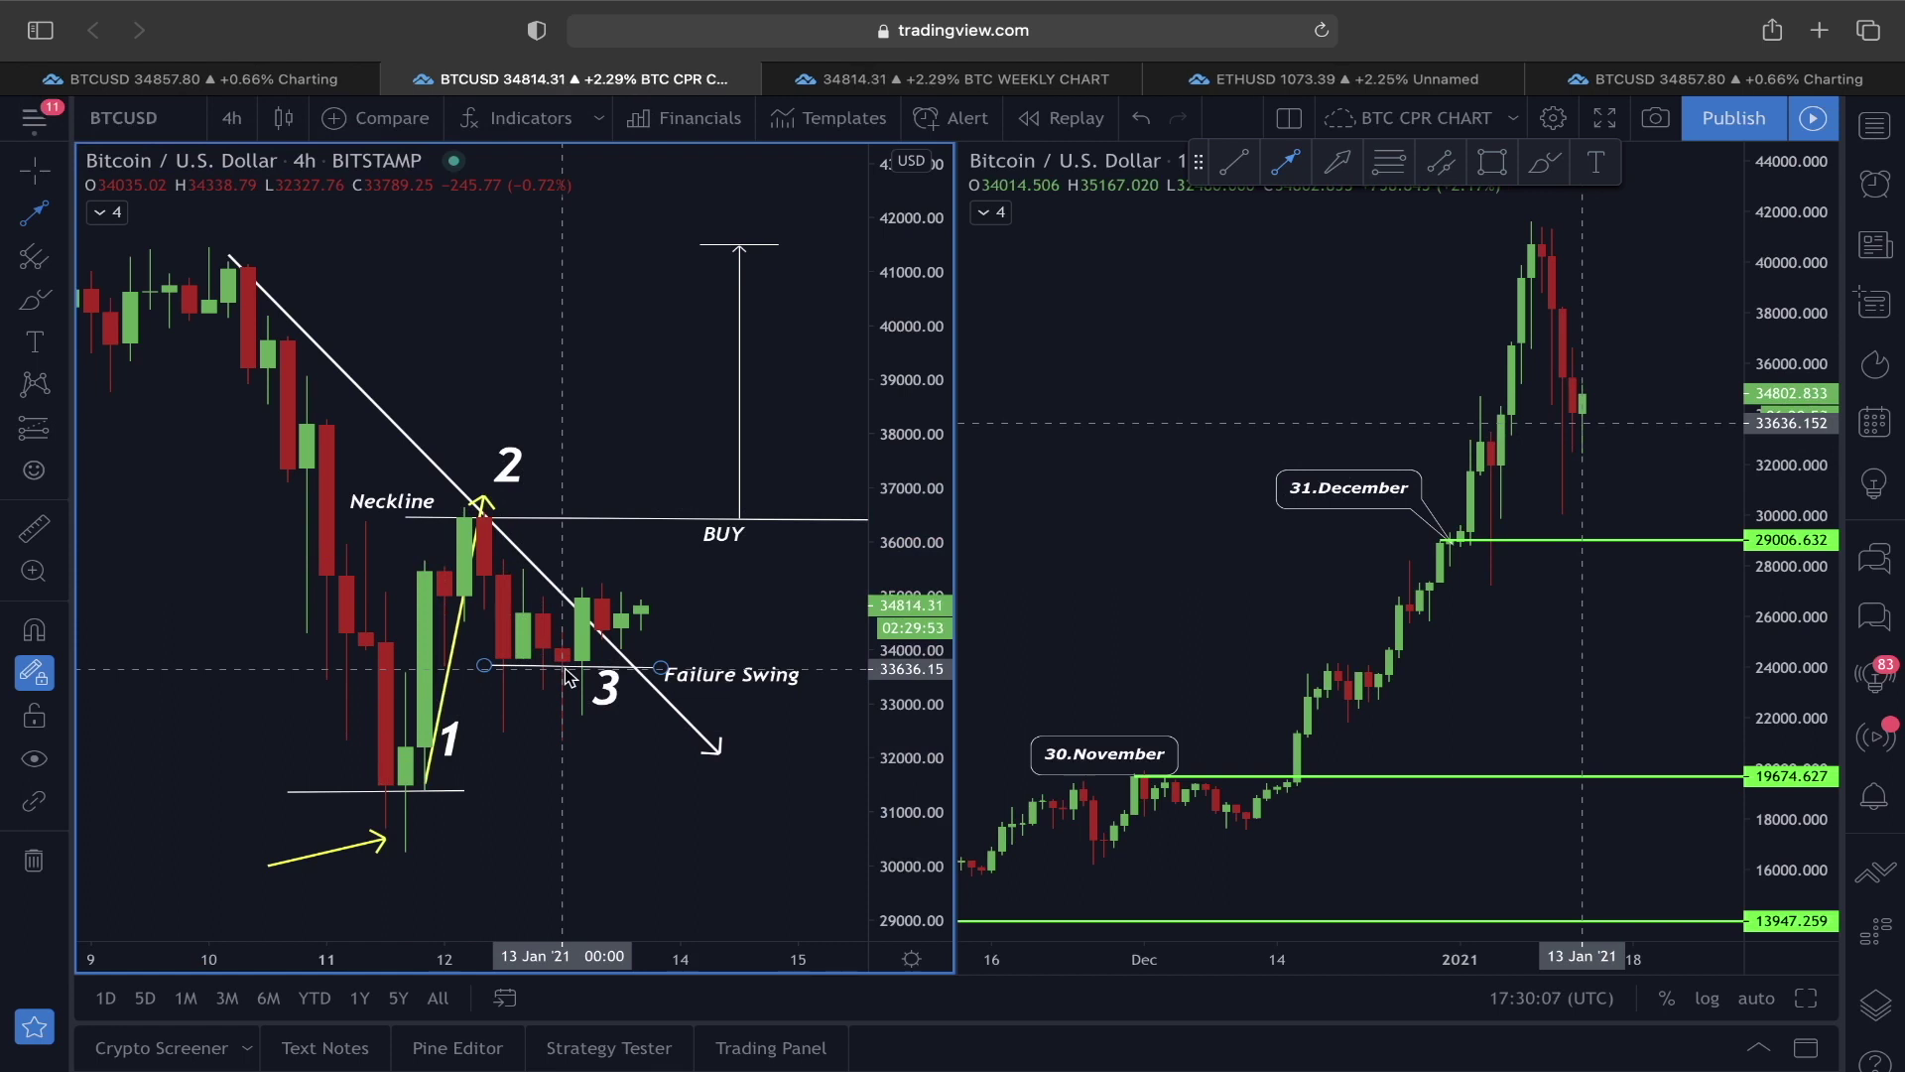
# Step: Delete the yellow arrows and return to the first Charting tab
pyautogui.click(485, 498)
pyautogui.press('Delete')
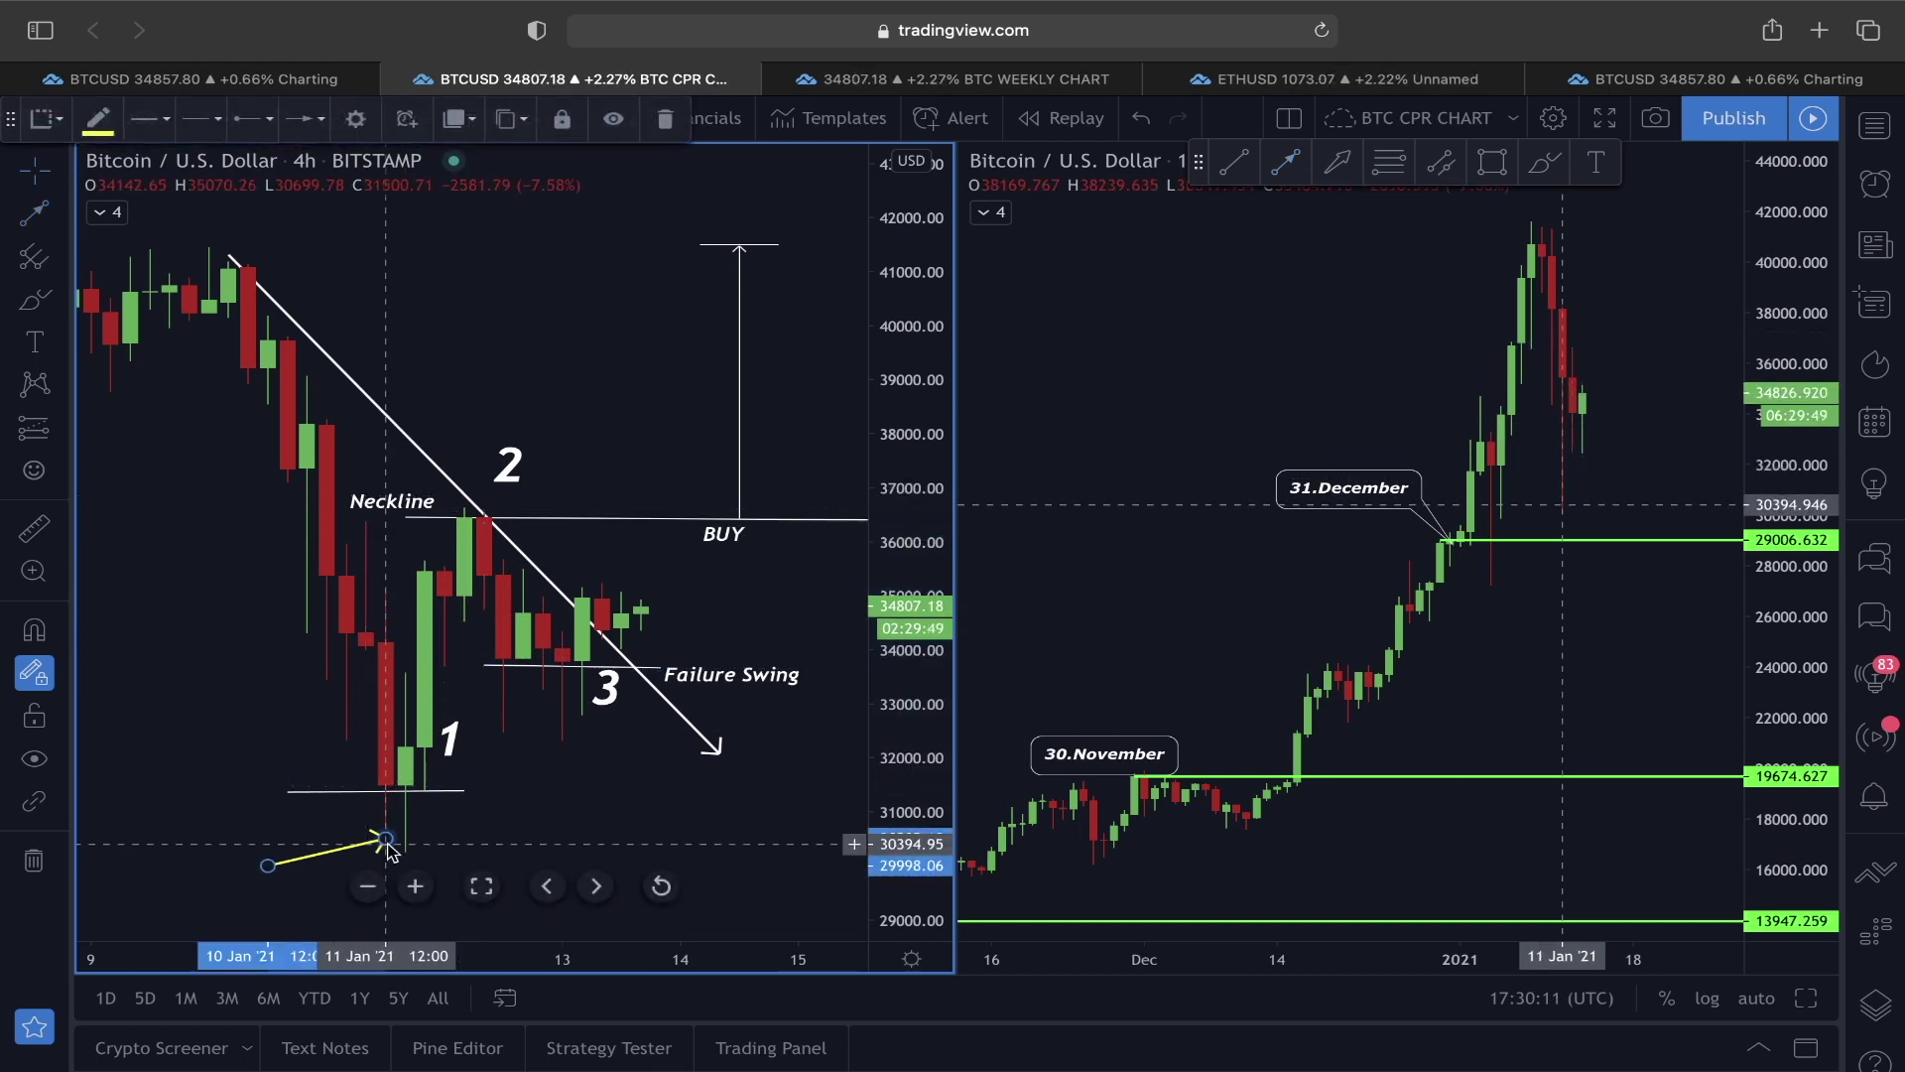
pyautogui.press('Delete')
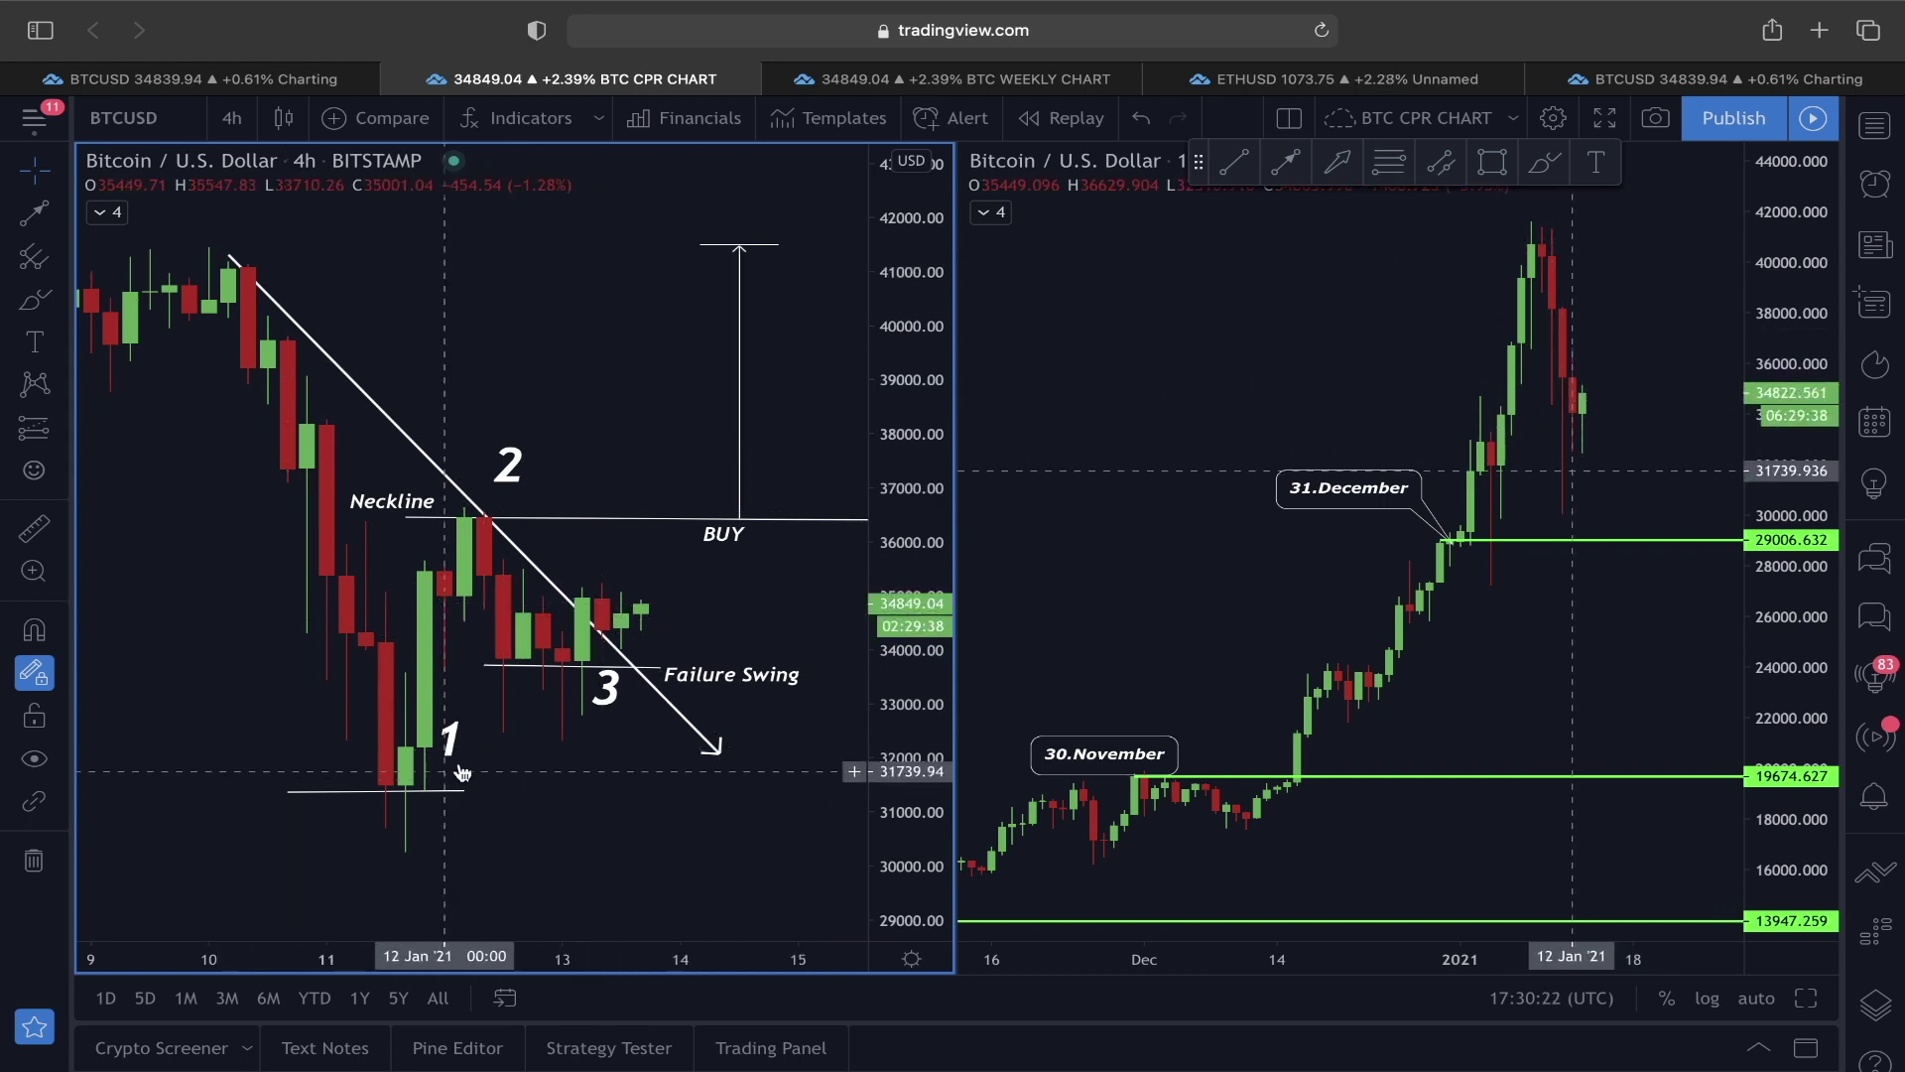
pyautogui.click(294, 83)
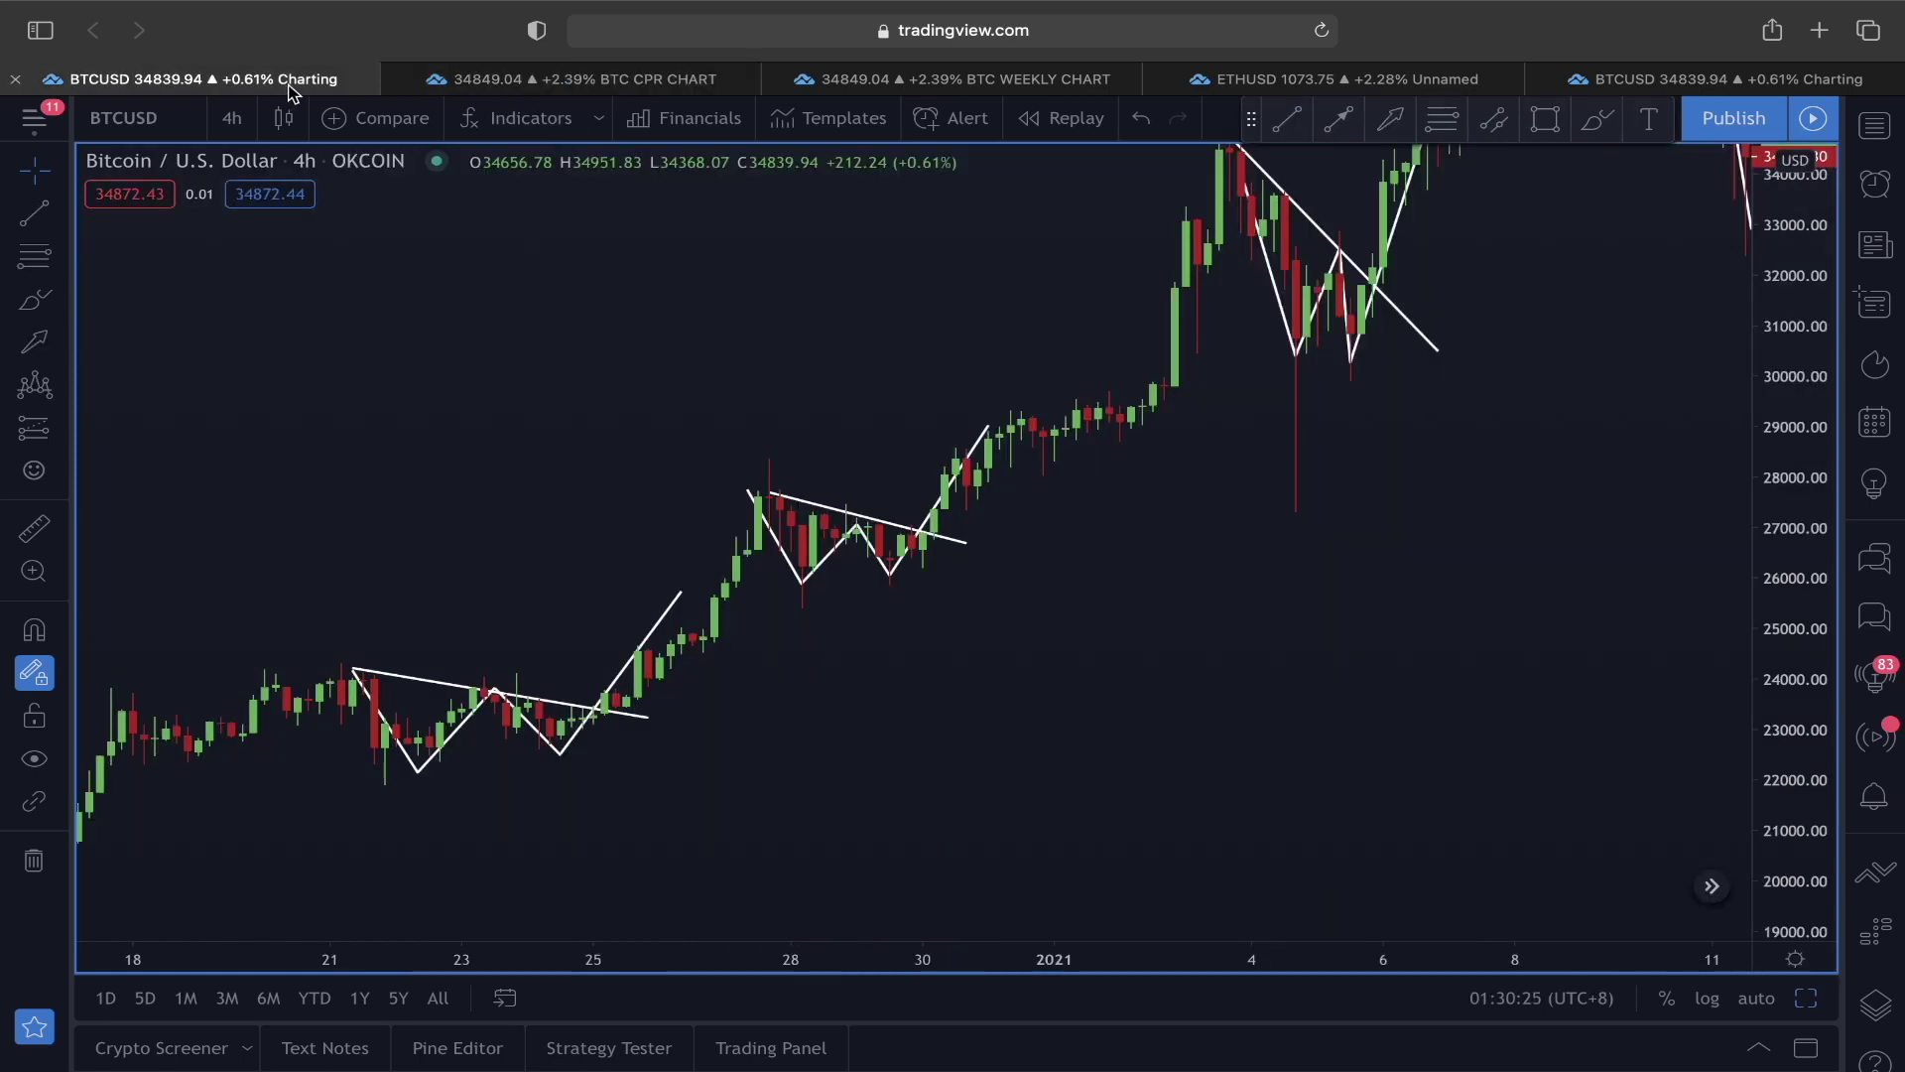
# Step: Switch to the BTC CPR CHART tab and nudge the left chart into position
pyautogui.scroll(-1, 905, 595)
pyautogui.moveTo(612, 724); pyautogui.dragTo(1004, 482)
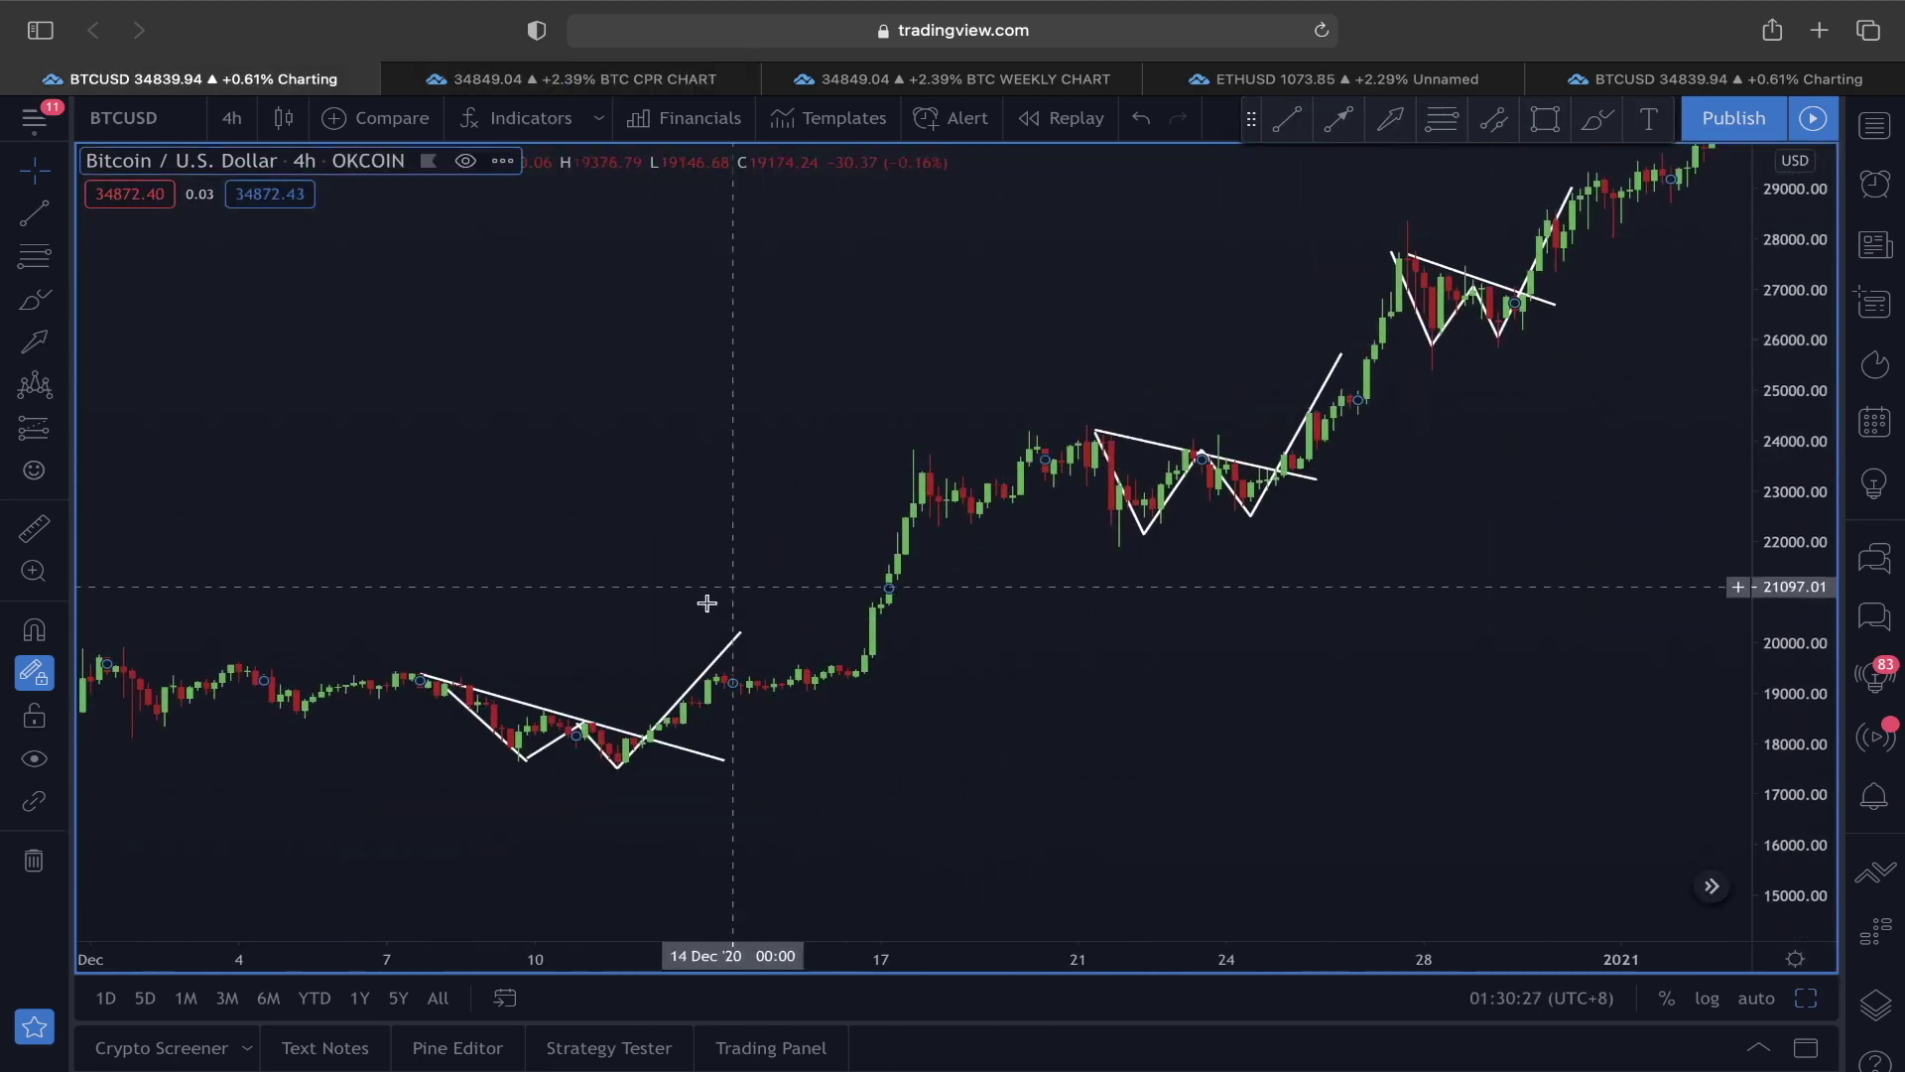
pyautogui.hotkey('ctrl', 'Tab')
pyautogui.moveTo(711, 614); pyautogui.dragTo(705, 616)
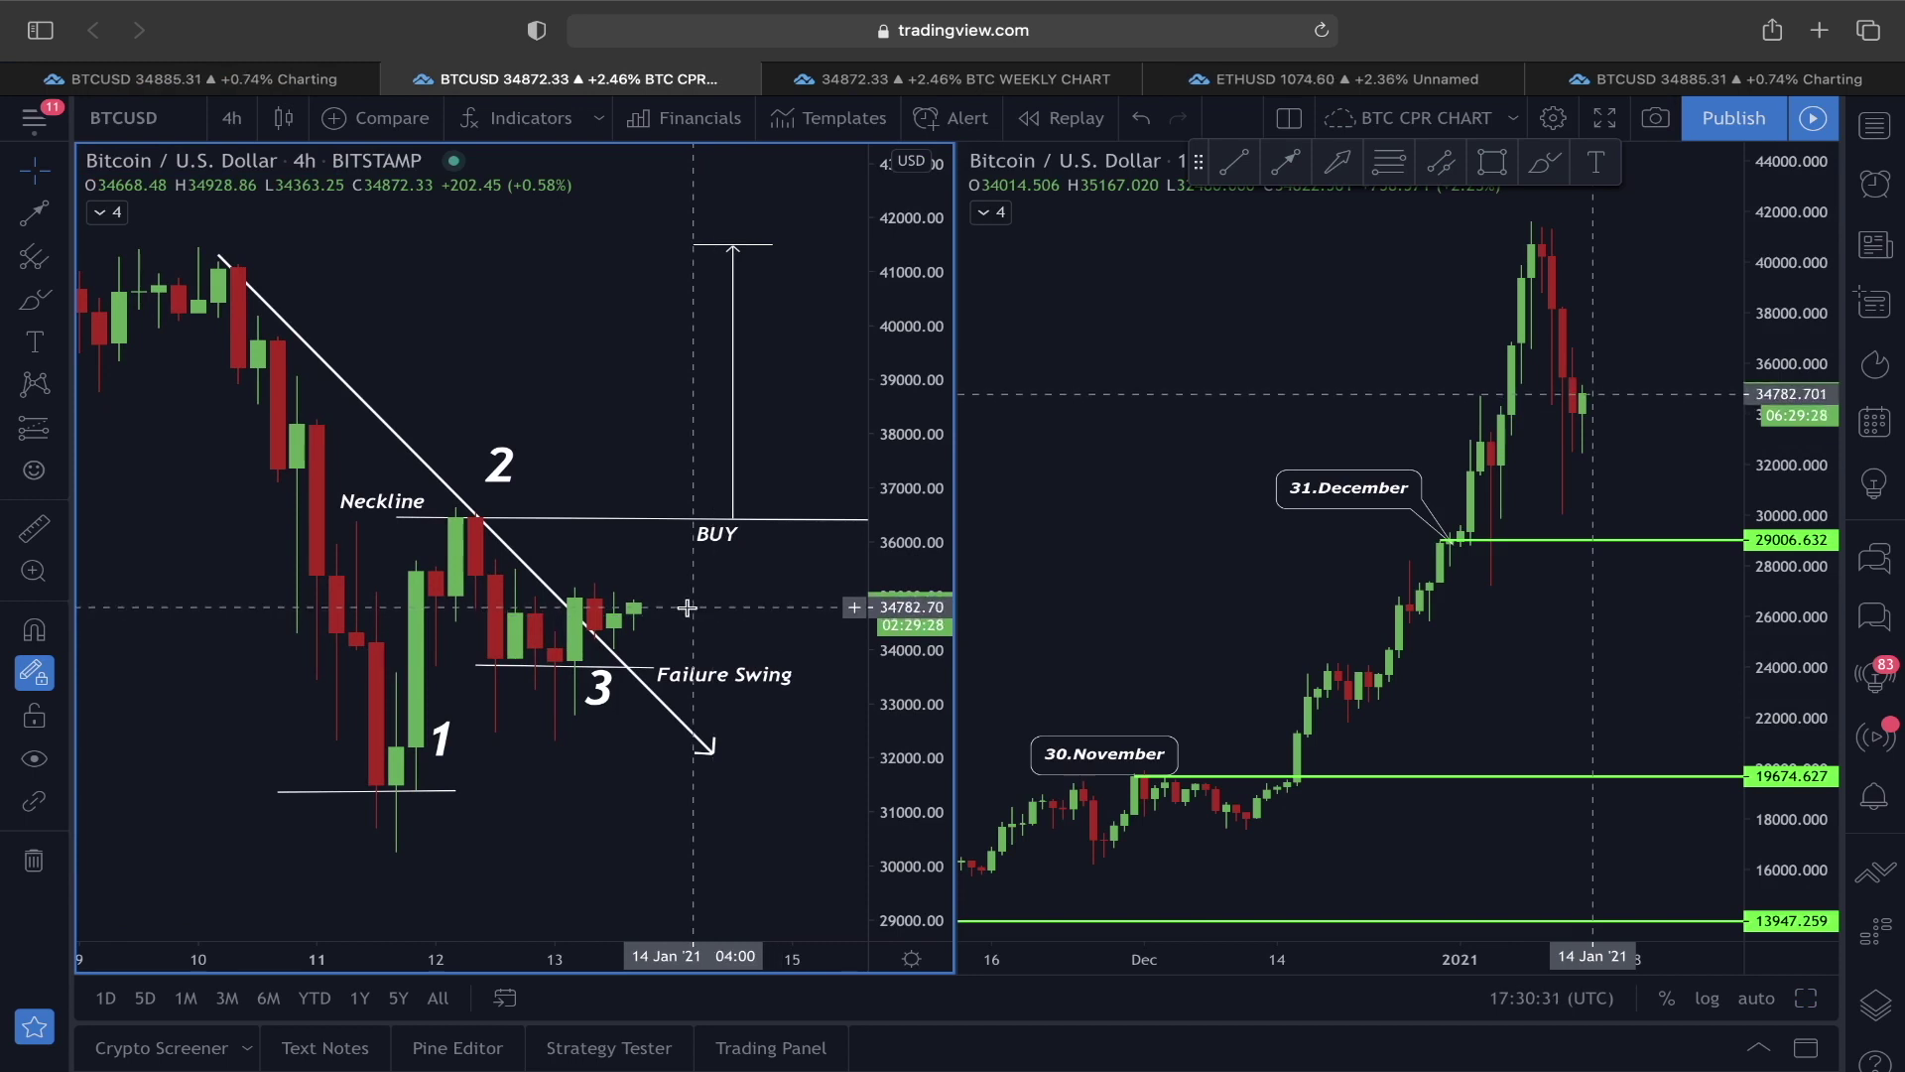
# Step: Draw a yellow arrow path from the latest candle up to 41419, then remove its extra legs
pyautogui.hotkey('alt', 't')
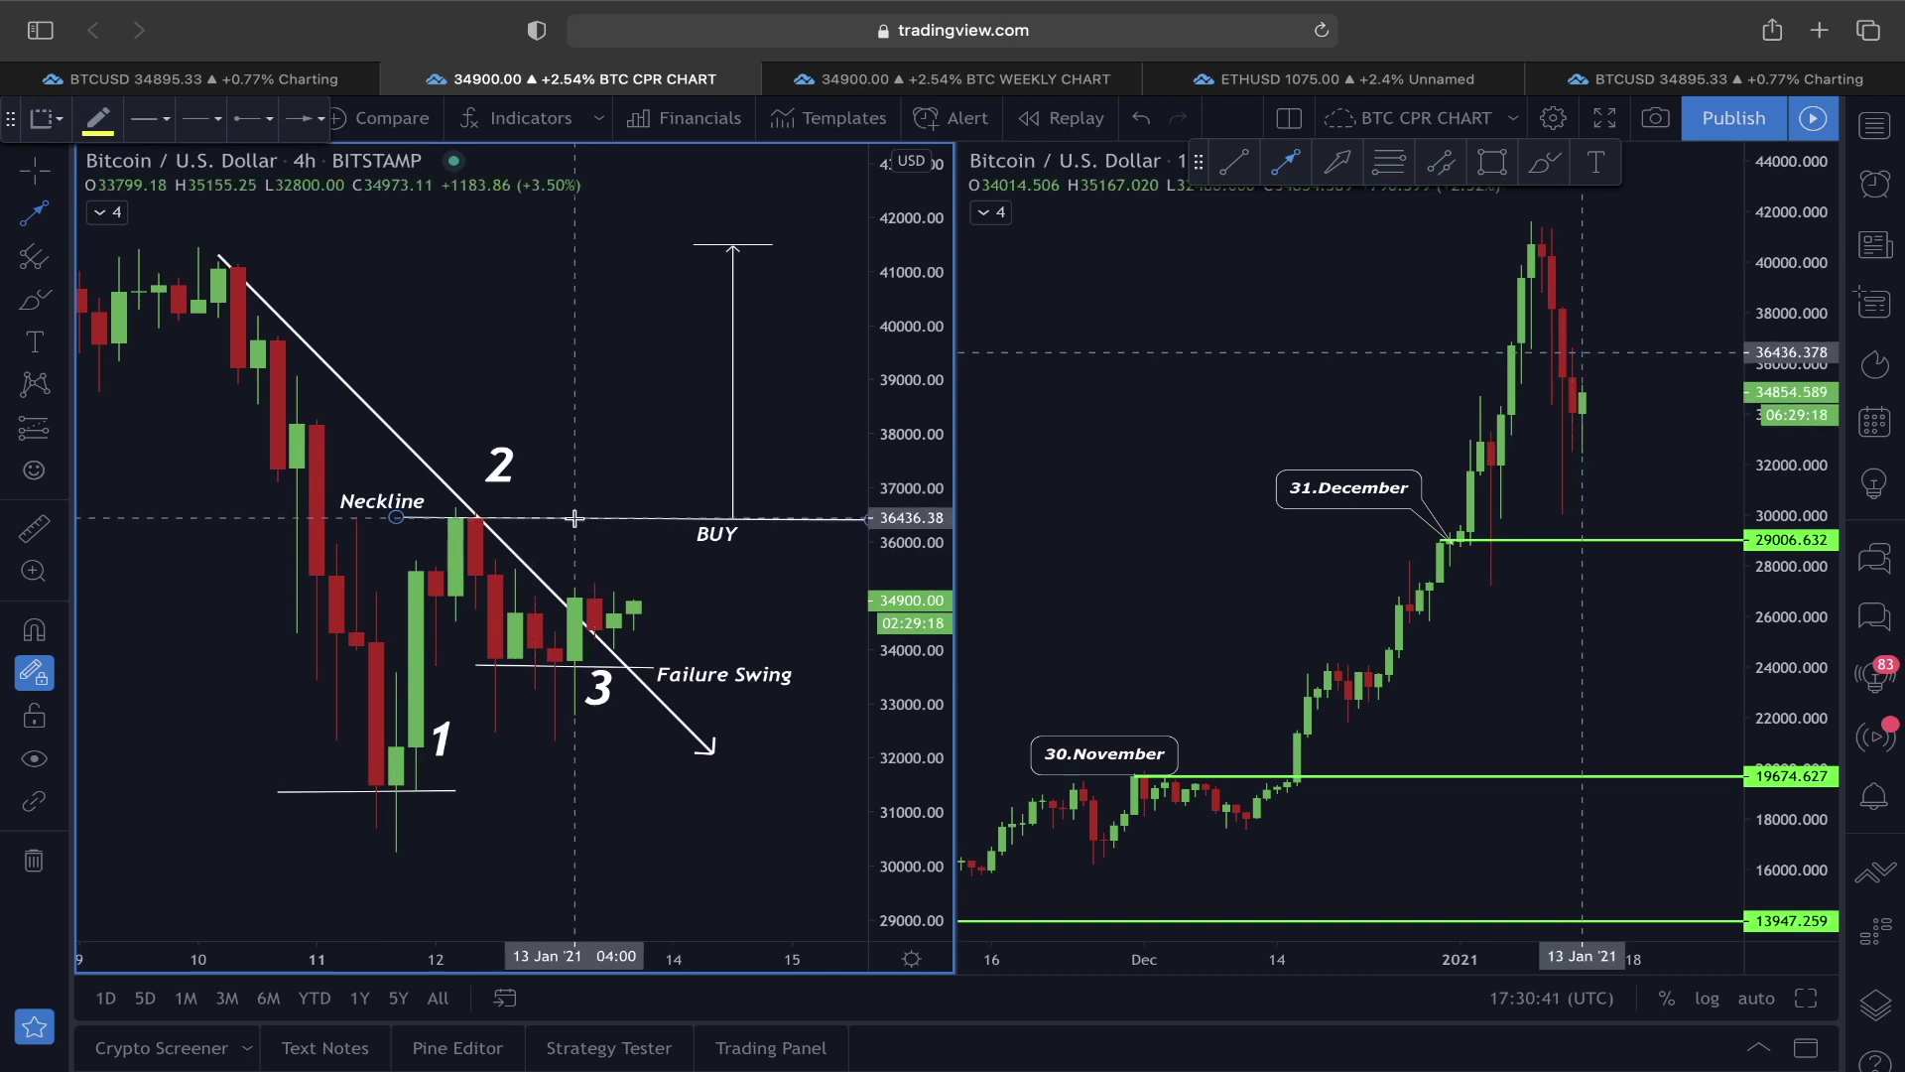
pyautogui.click(653, 613)
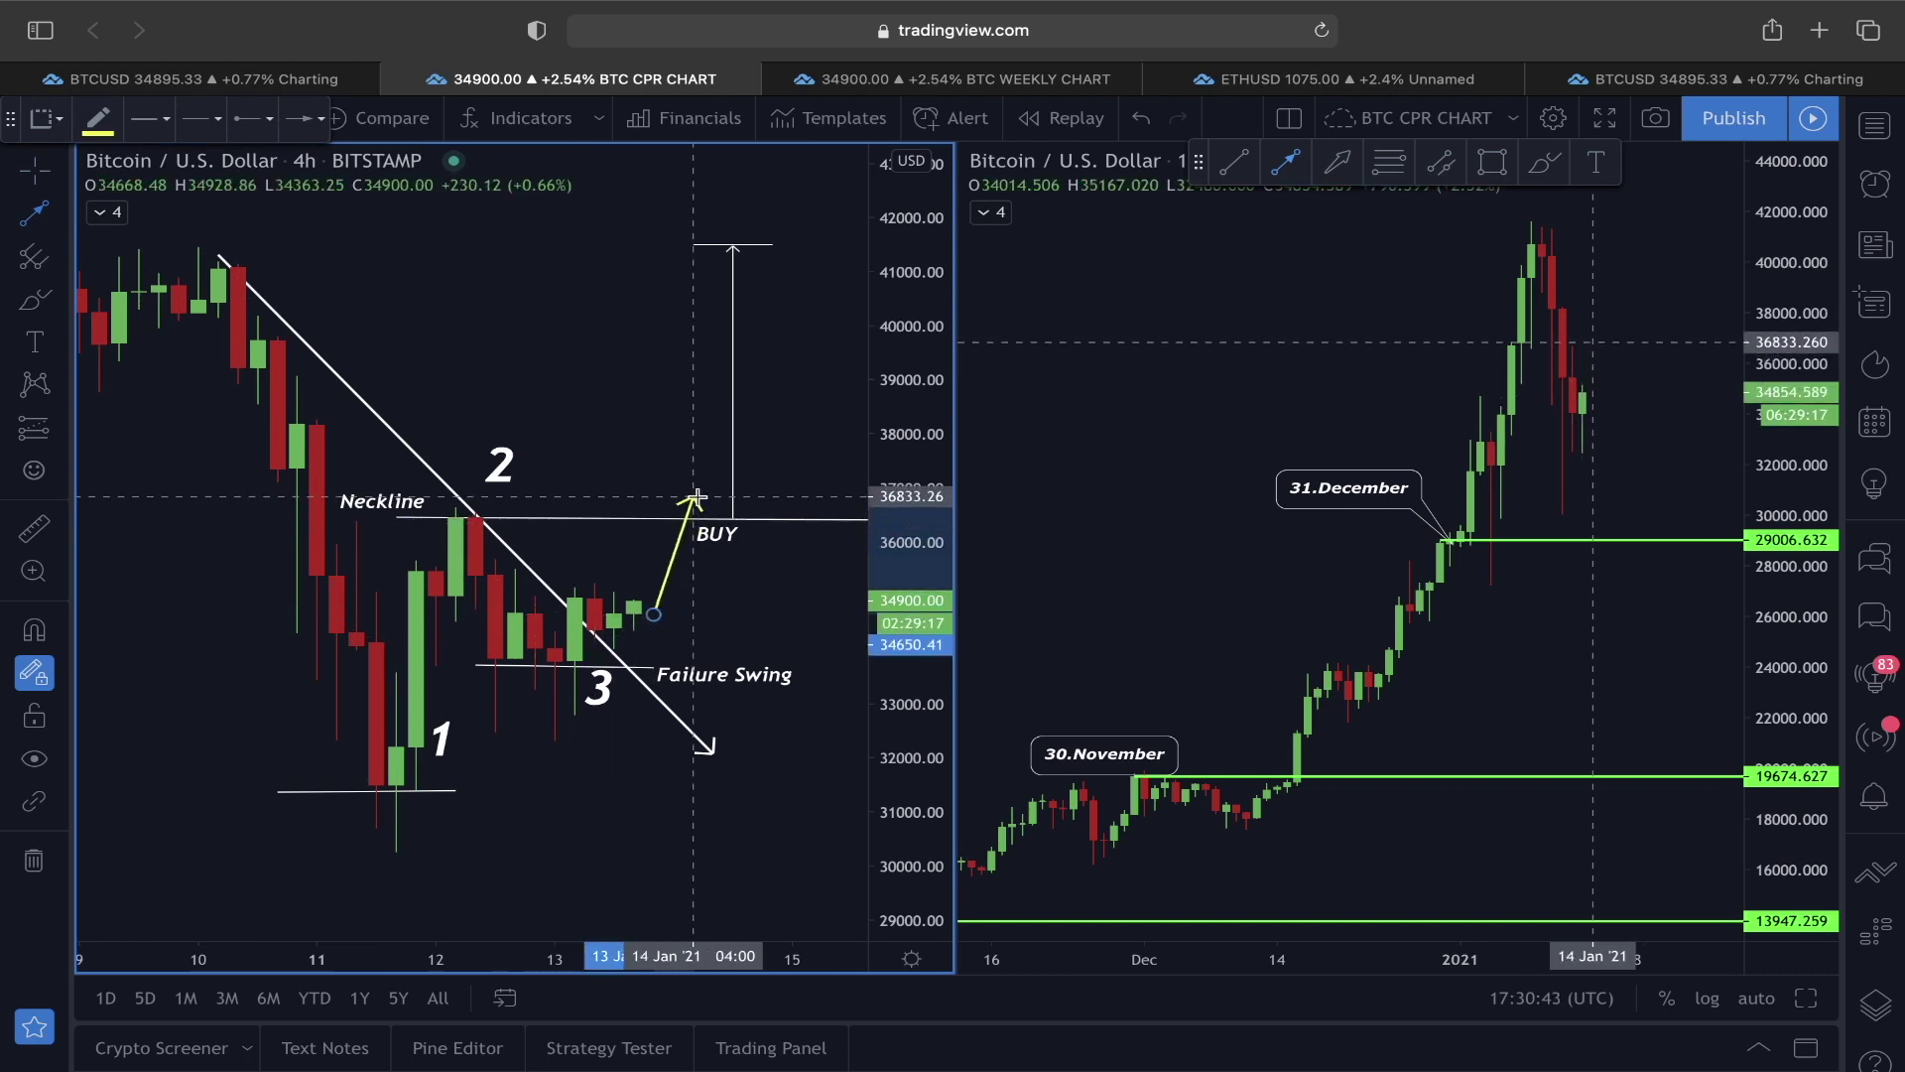
pyautogui.click(756, 517)
pyautogui.doubleClick(826, 249)
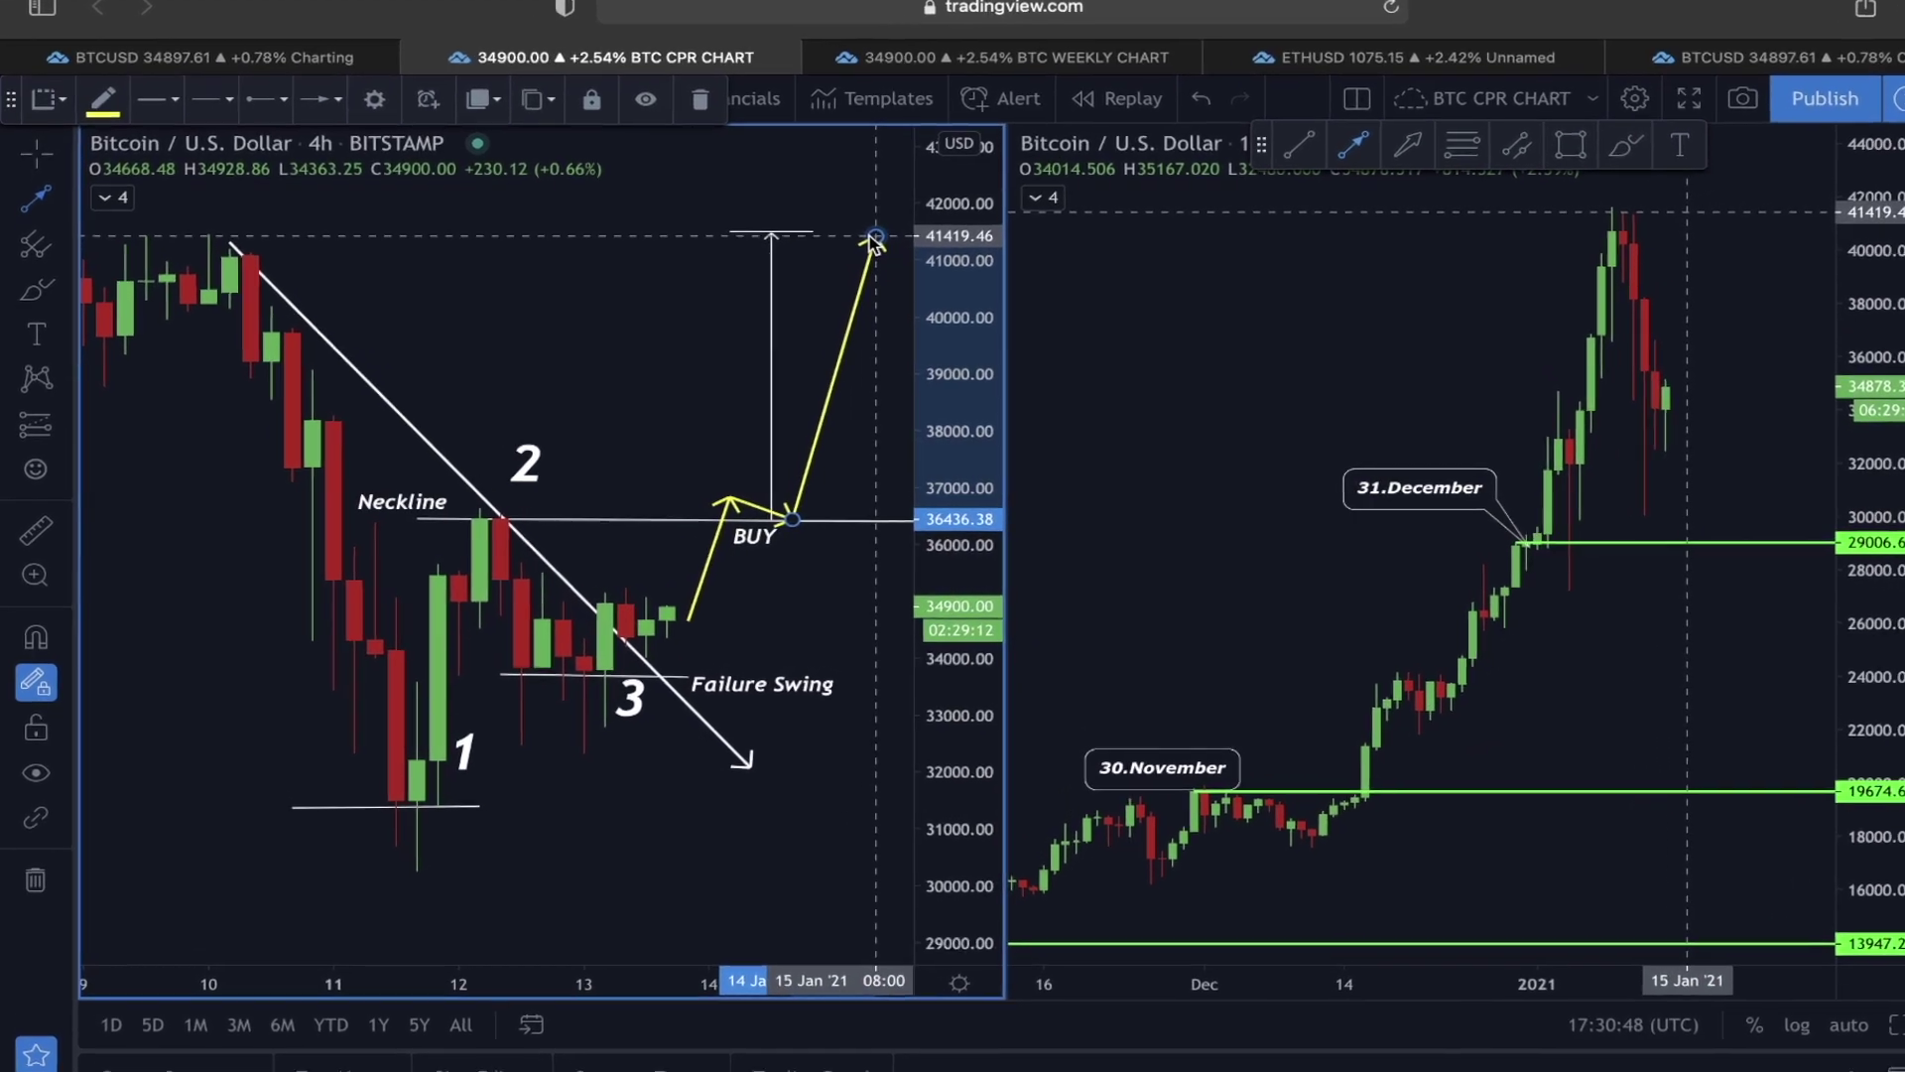
pyautogui.click(876, 237)
pyautogui.press('Escape')
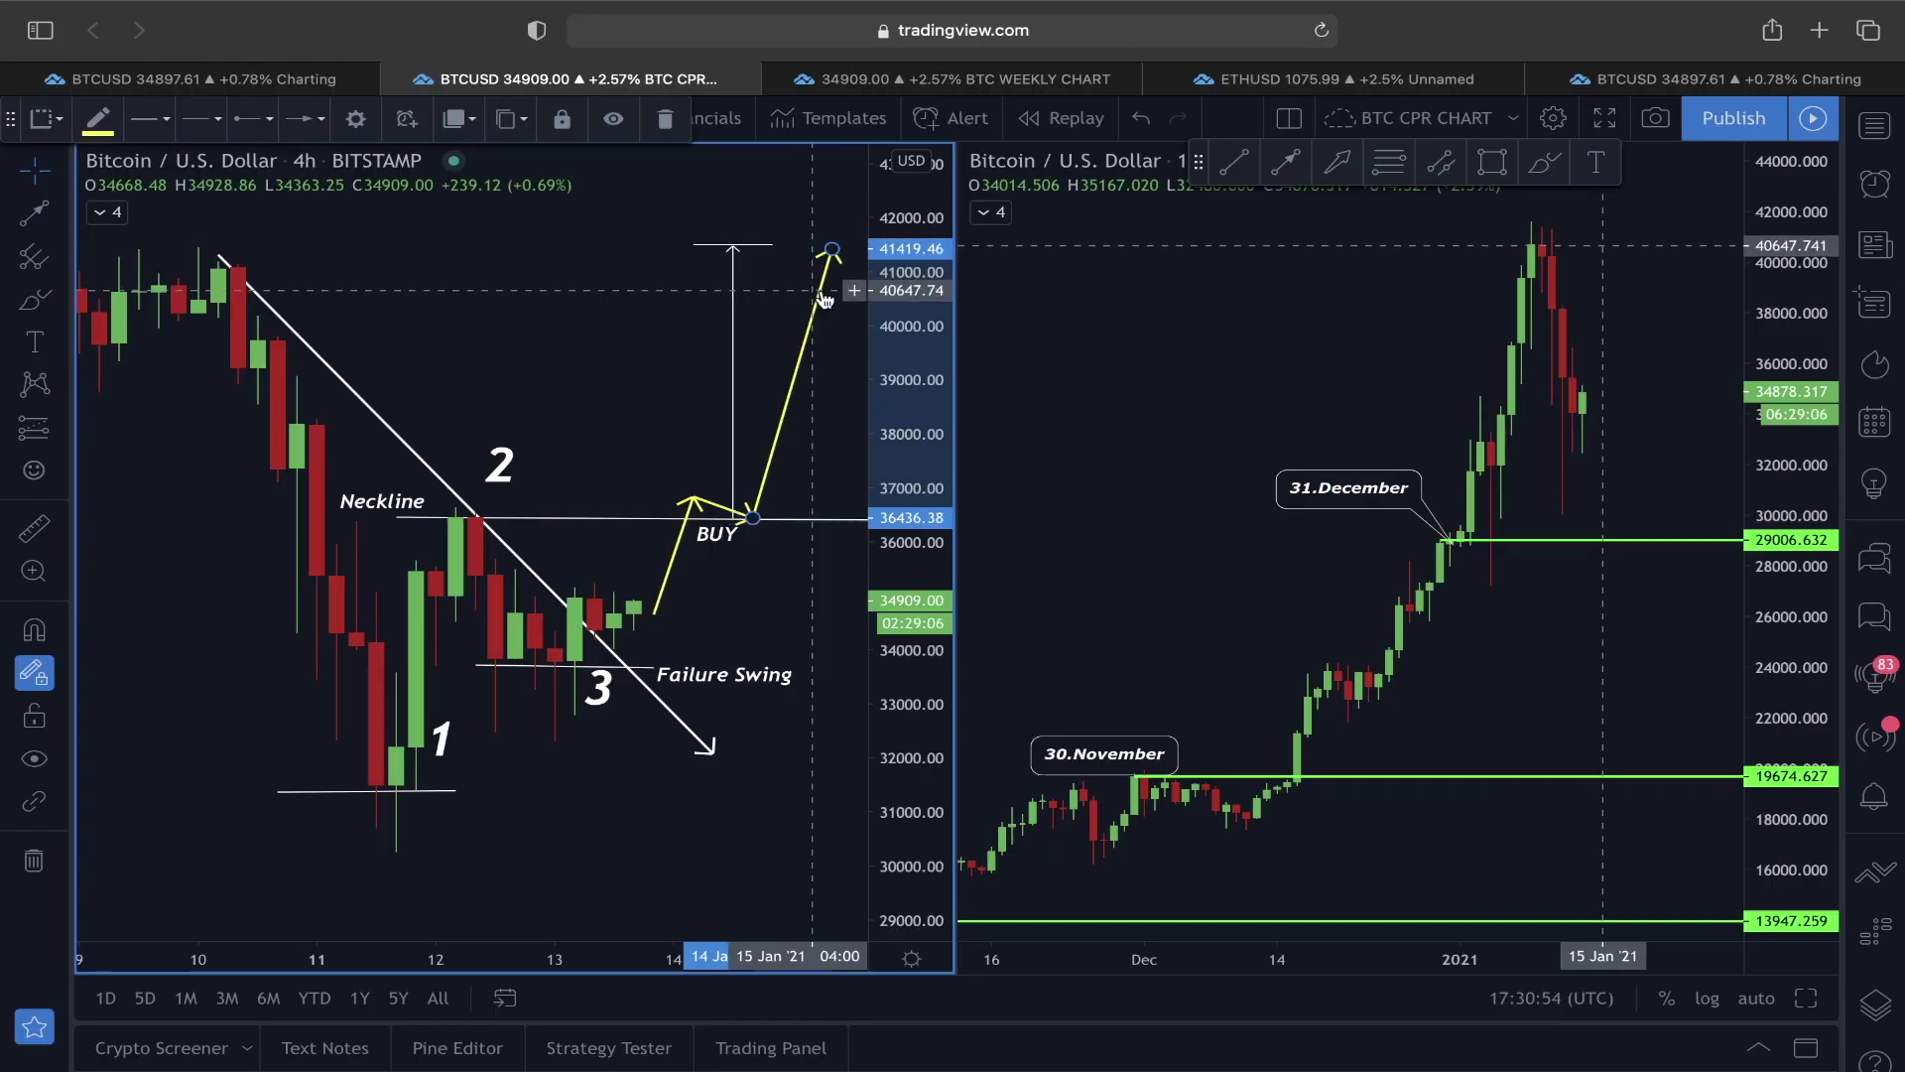
pyautogui.press('Delete')
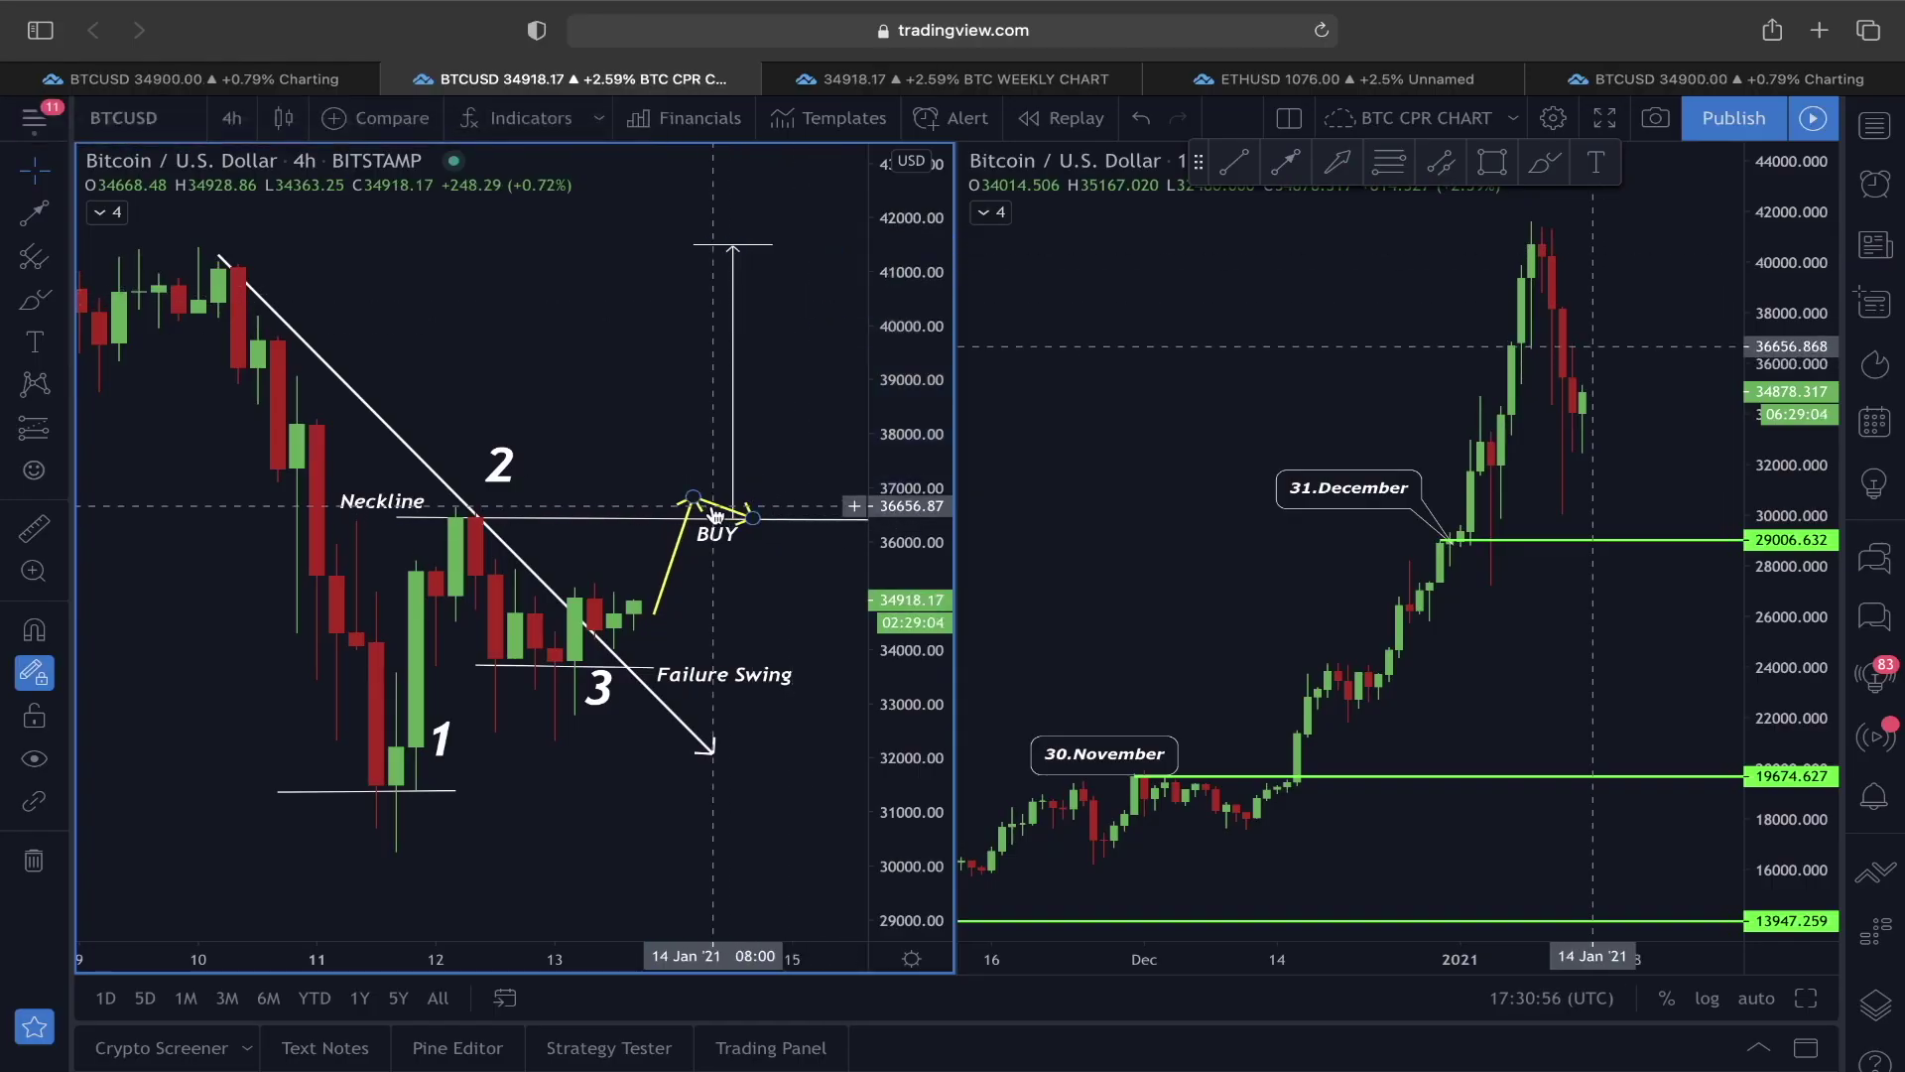
pyautogui.hotkey('ctrl', 'z')
pyautogui.hotkey('ctrl', 'z')
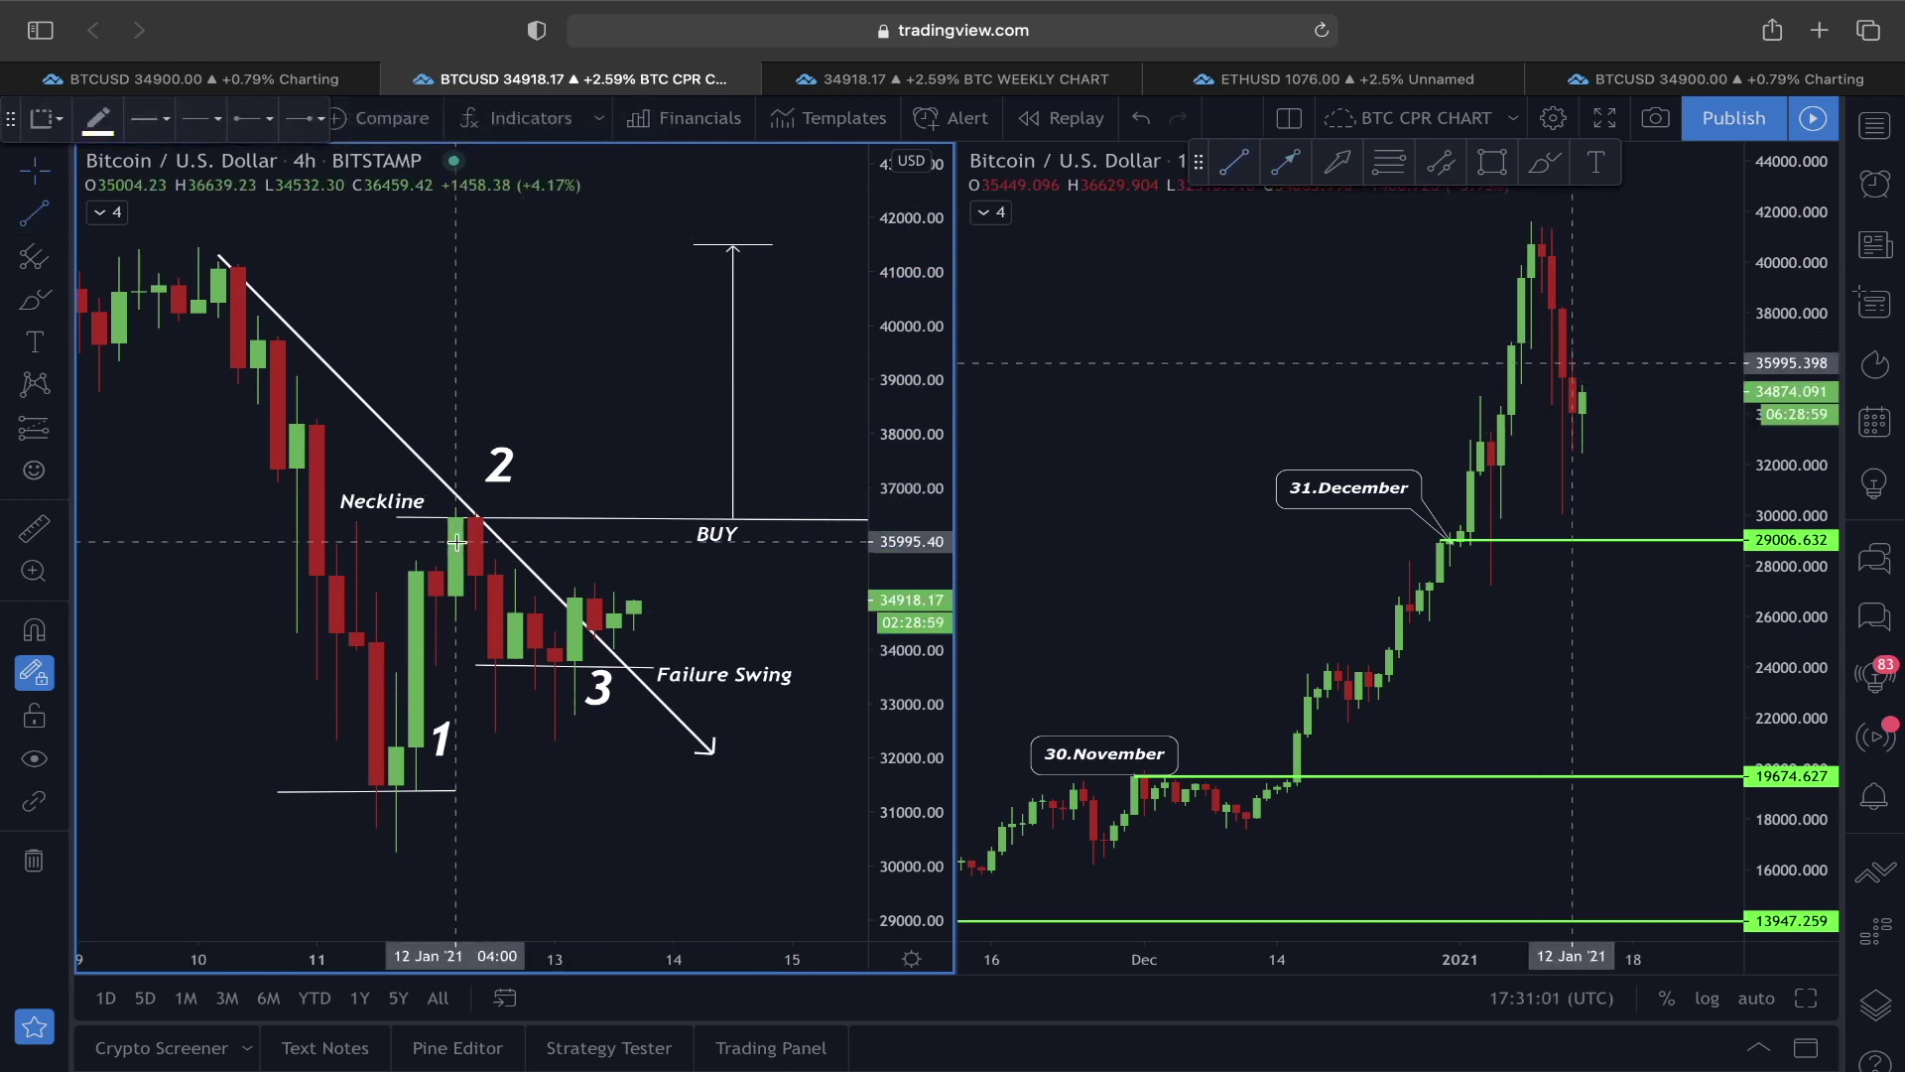
# Step: Compare the swing-1-to-Neckline height against the BUY arrow with a temporary line, then delete it
pyautogui.click(426, 792)
pyautogui.click(427, 525)
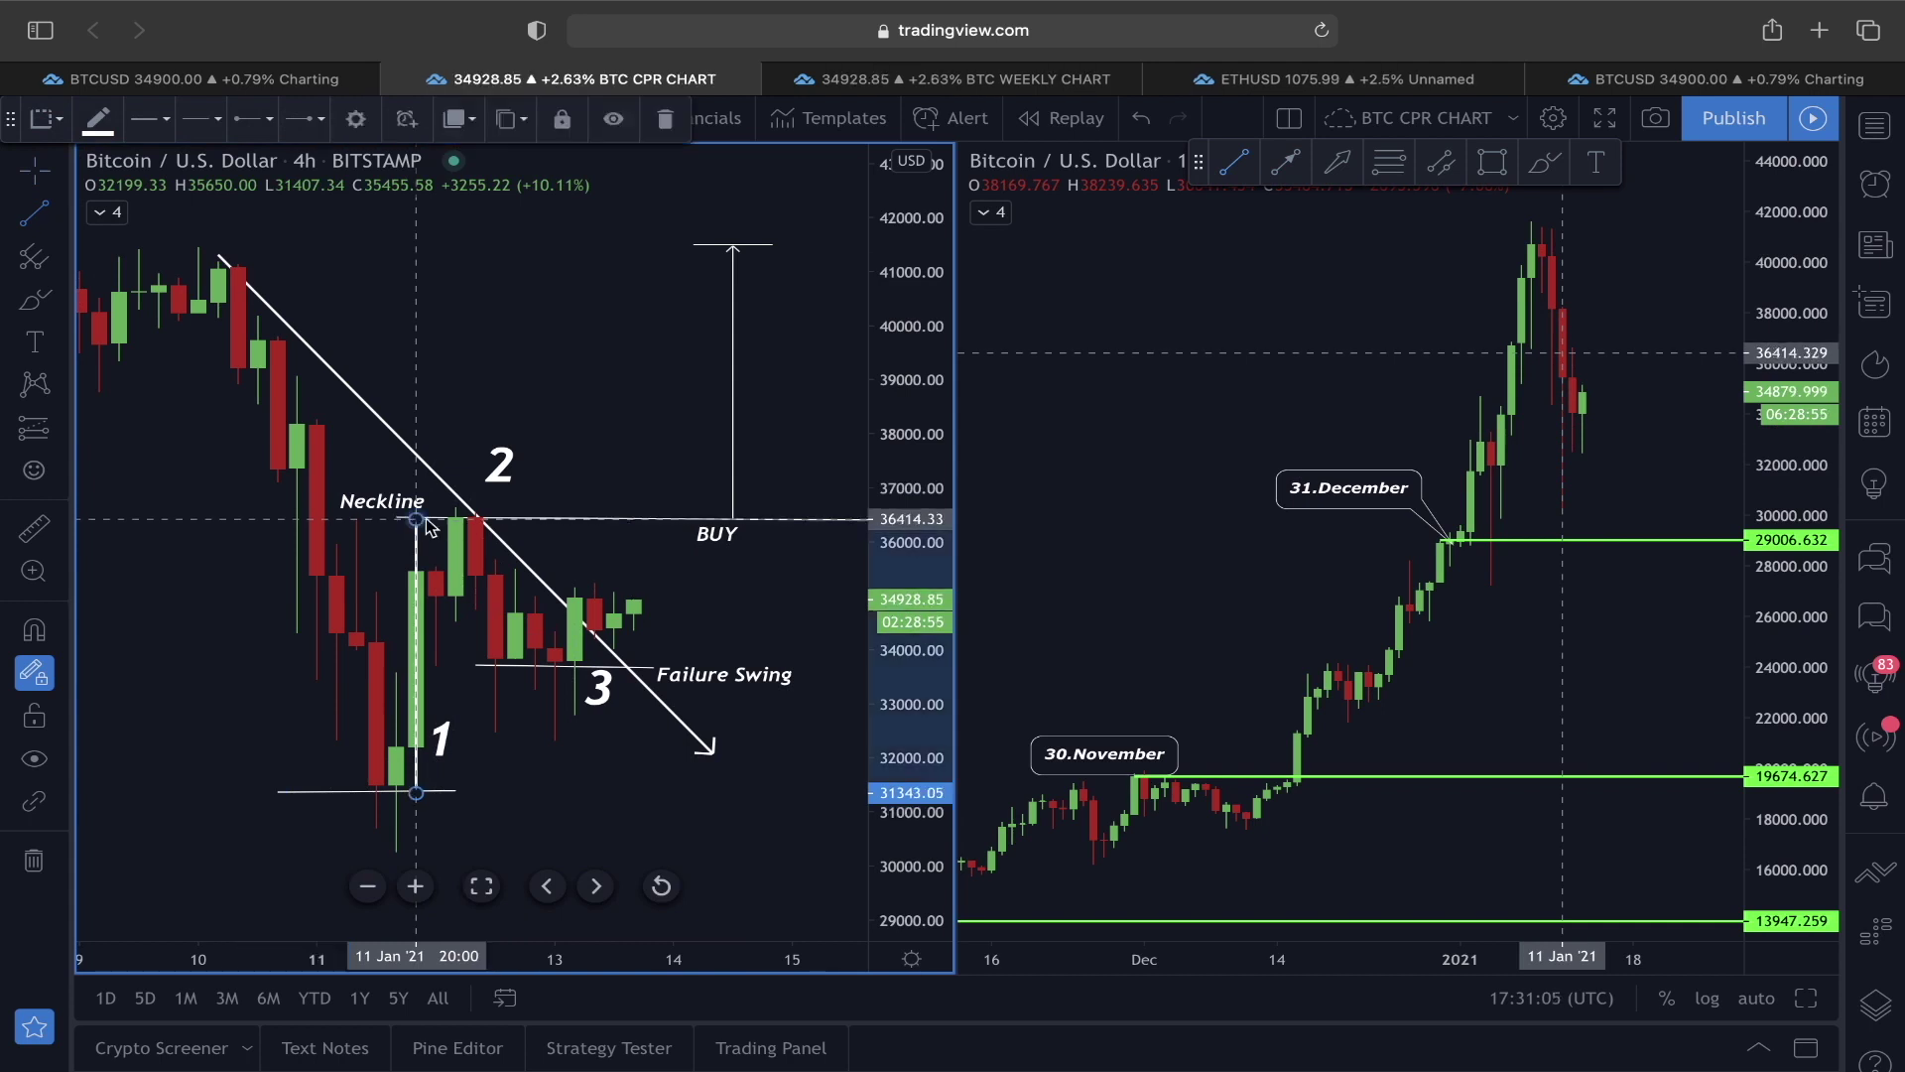
pyautogui.moveTo(416, 548); pyautogui.dragTo(740, 263)
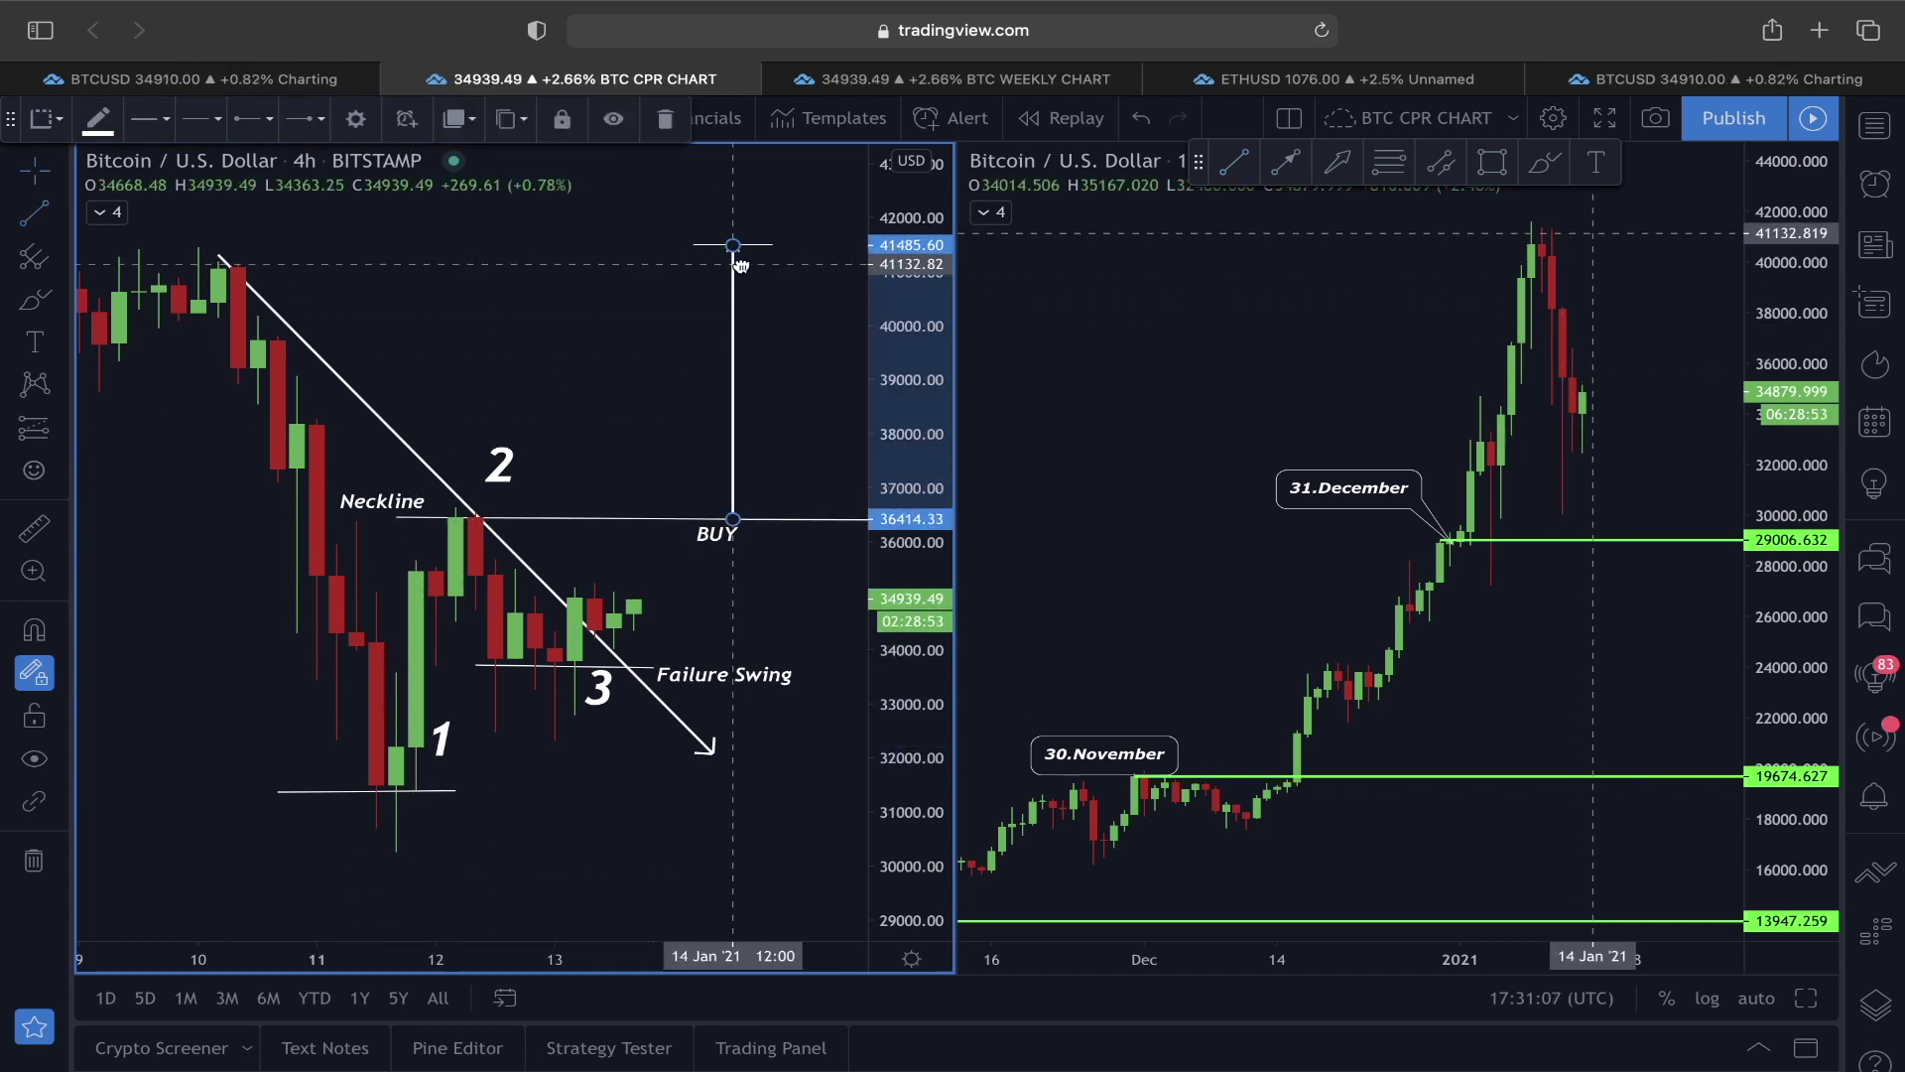
pyautogui.press('Delete')
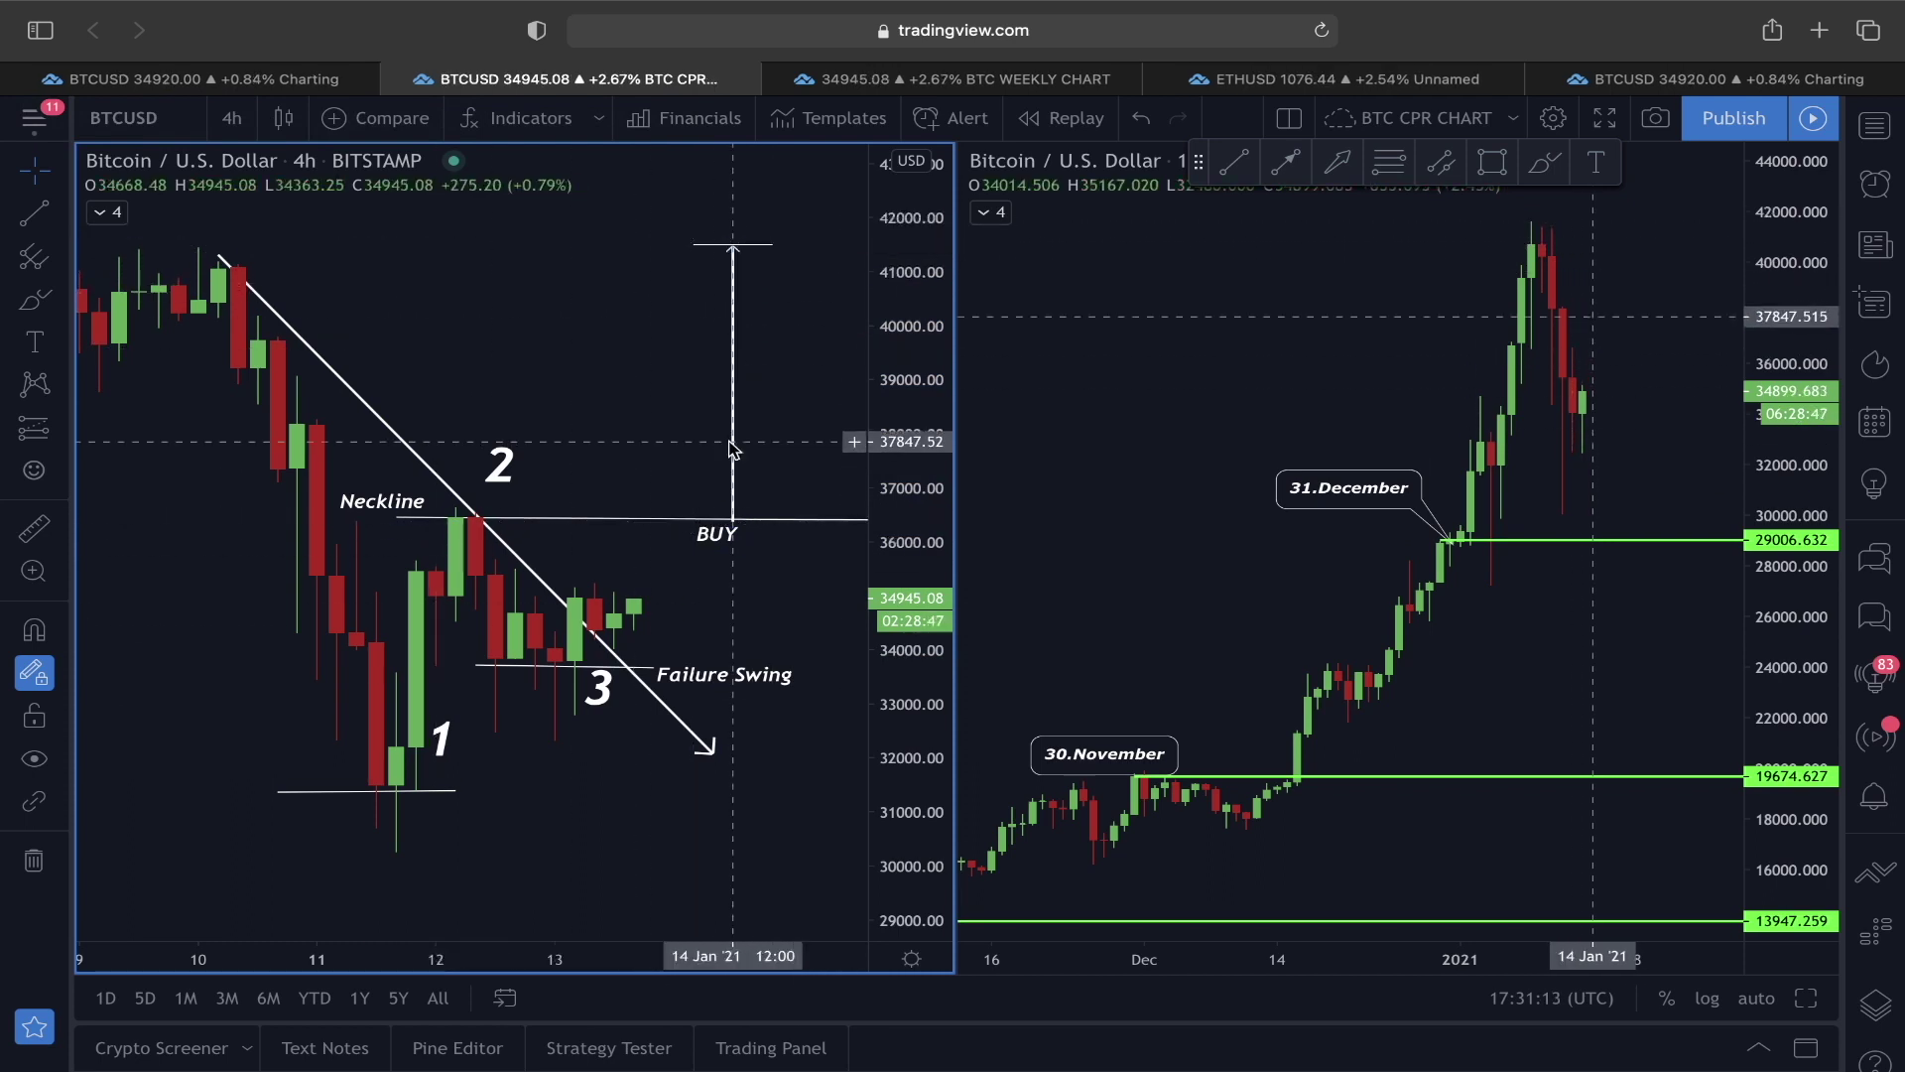
pyautogui.scroll(1, 709, 449)
pyautogui.moveTo(618, 411); pyautogui.dragTo(625, 413)
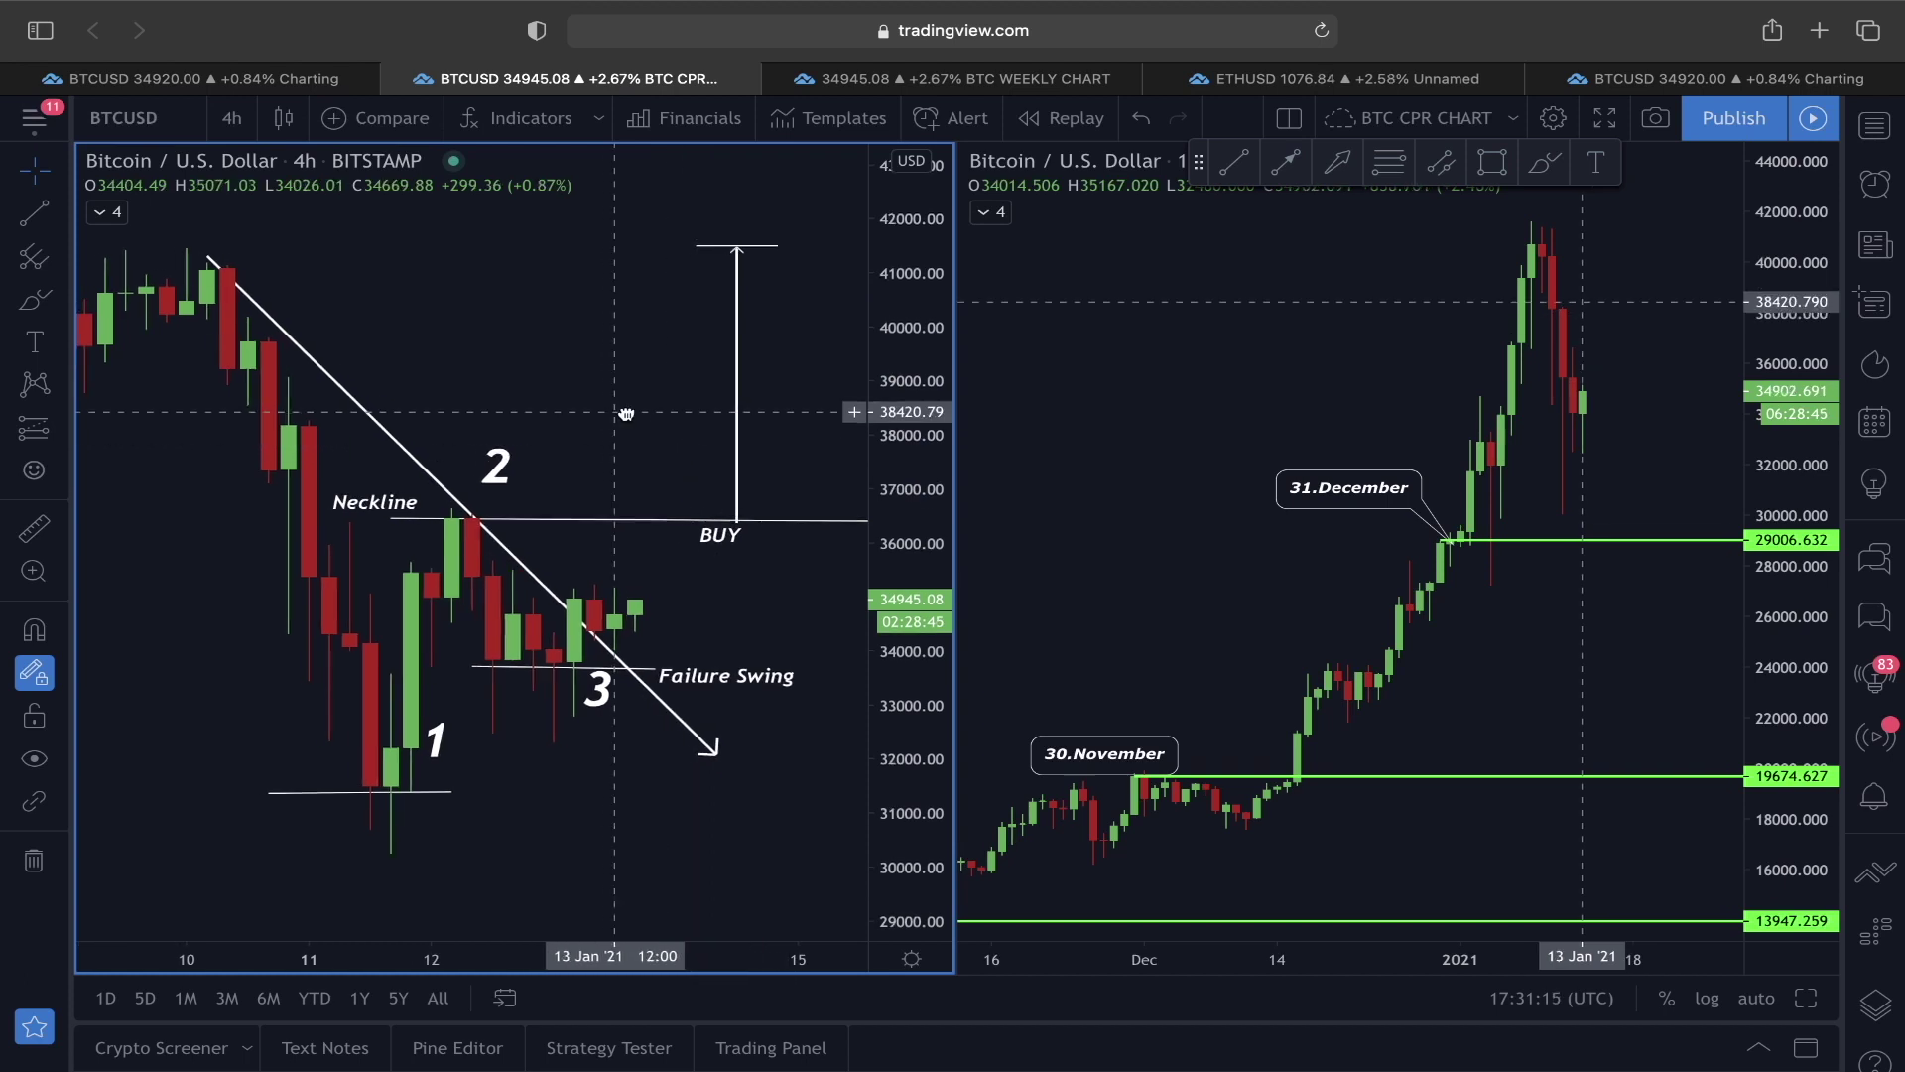
pyautogui.click(33, 299)
pyautogui.click(50, 220)
pyautogui.click(248, 320)
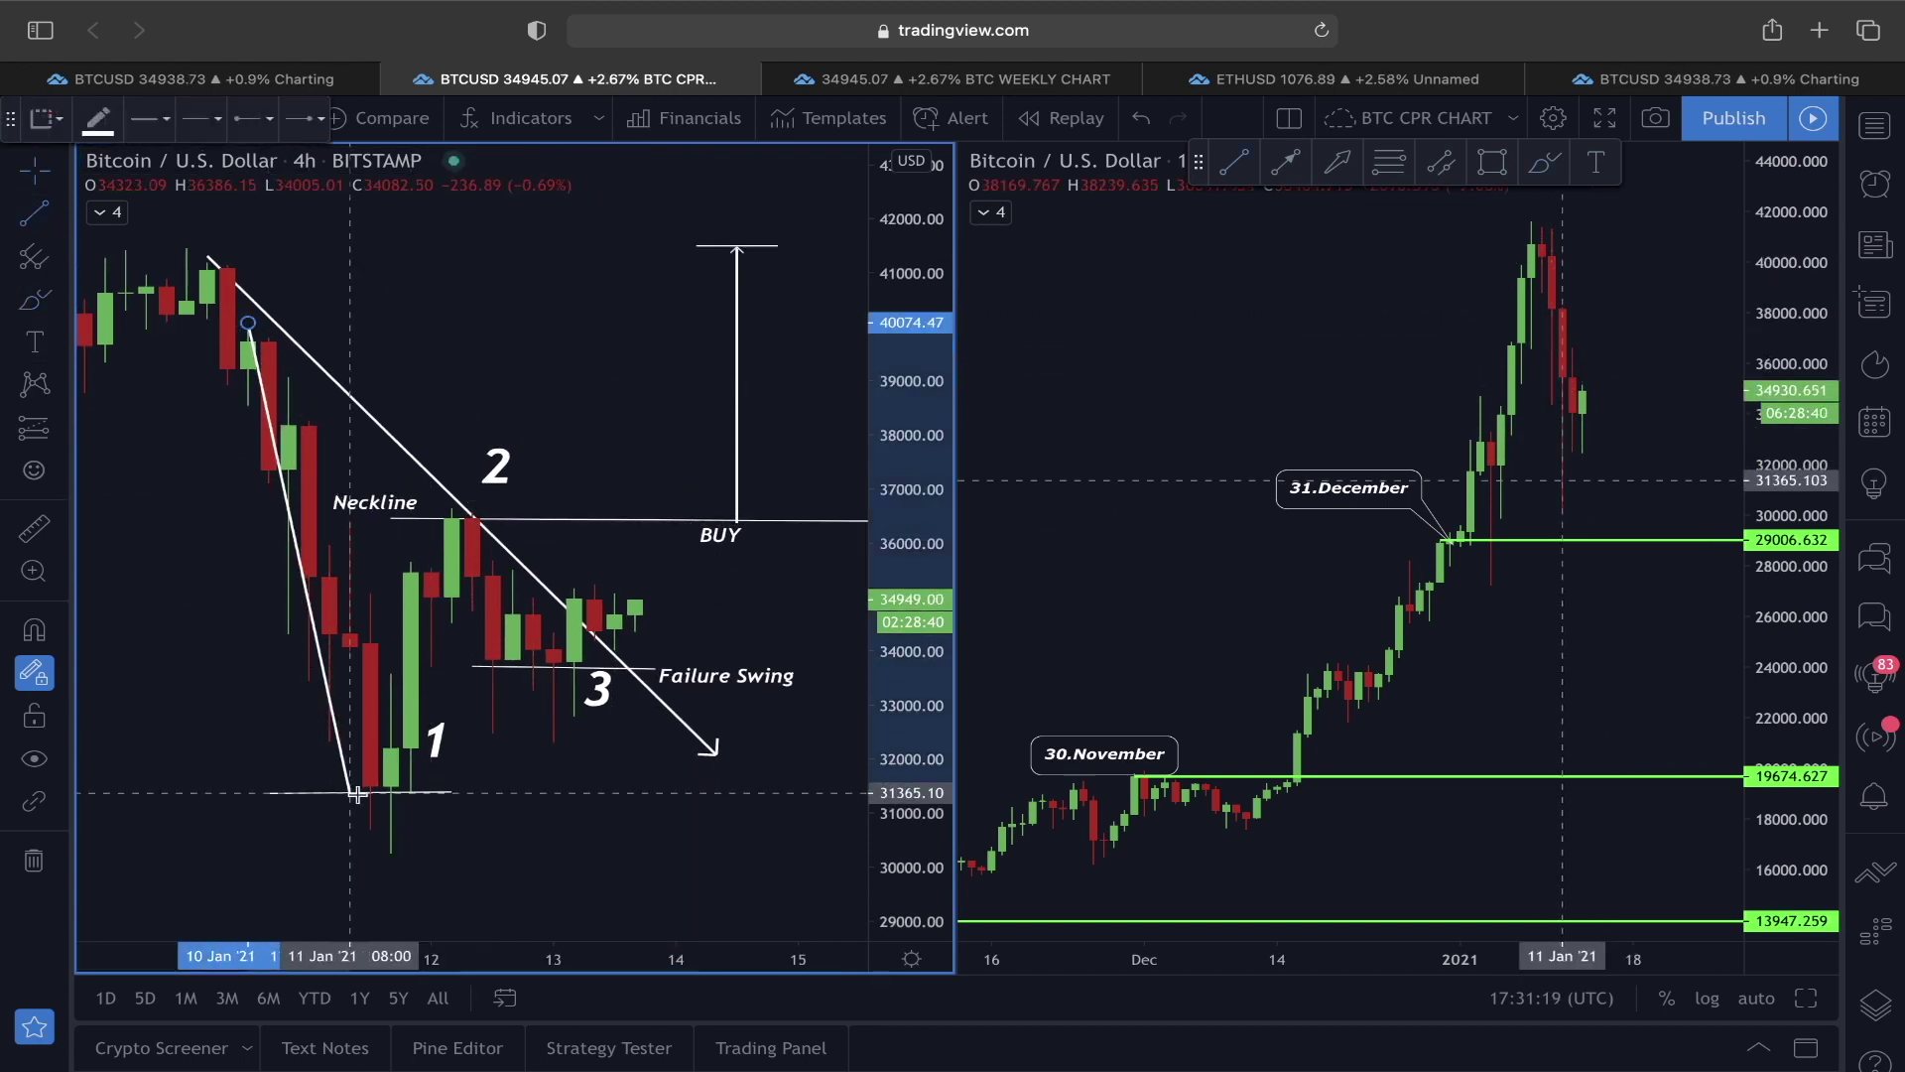
pyautogui.click(371, 798)
pyautogui.click(371, 798)
pyautogui.click(479, 526)
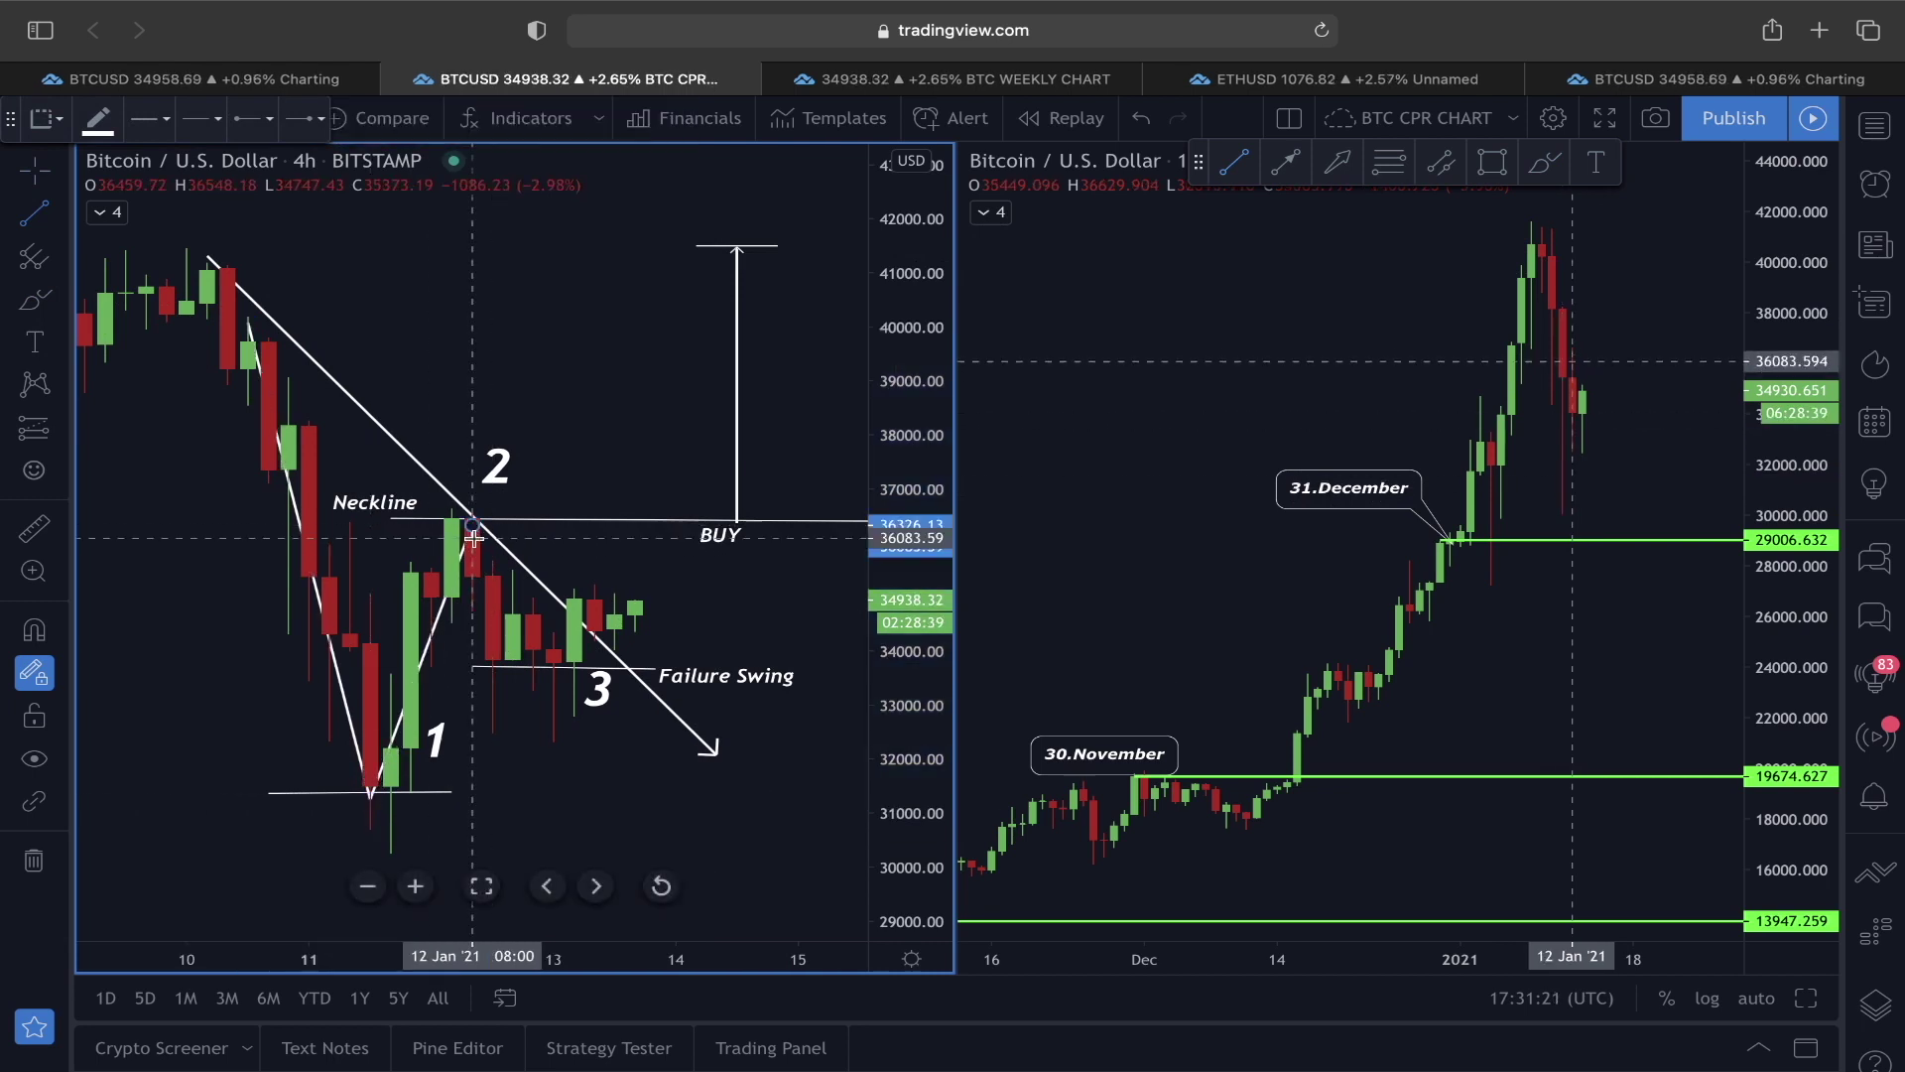
pyautogui.click(553, 759)
pyautogui.doubleClick(799, 350)
pyautogui.click(36, 304)
pyautogui.moveTo(269, 743); pyautogui.dragTo(473, 785)
pyautogui.moveTo(476, 720)
pyautogui.mouseDown()
pyautogui.moveTo(592, 798)
pyautogui.moveTo(676, 708)
pyautogui.mouseUp()
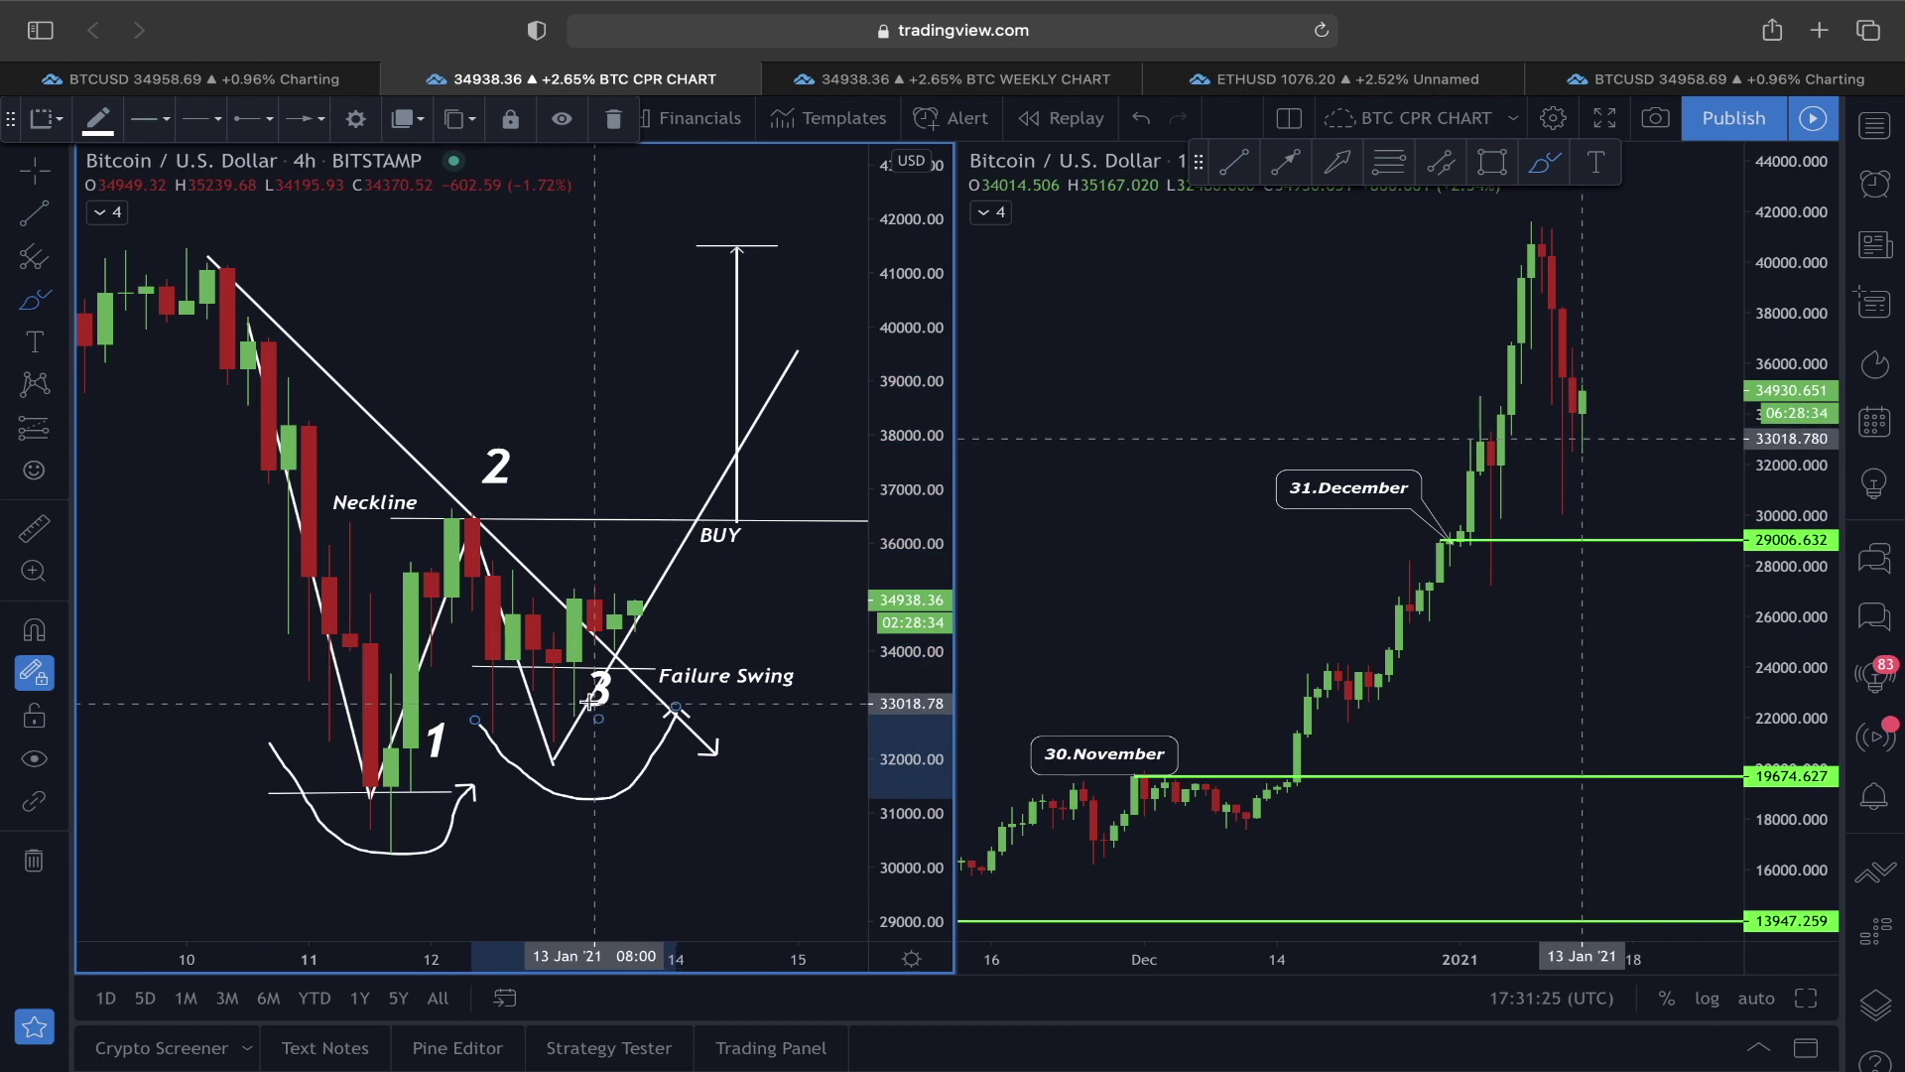
pyautogui.moveTo(474, 518); pyautogui.dragTo(779, 523)
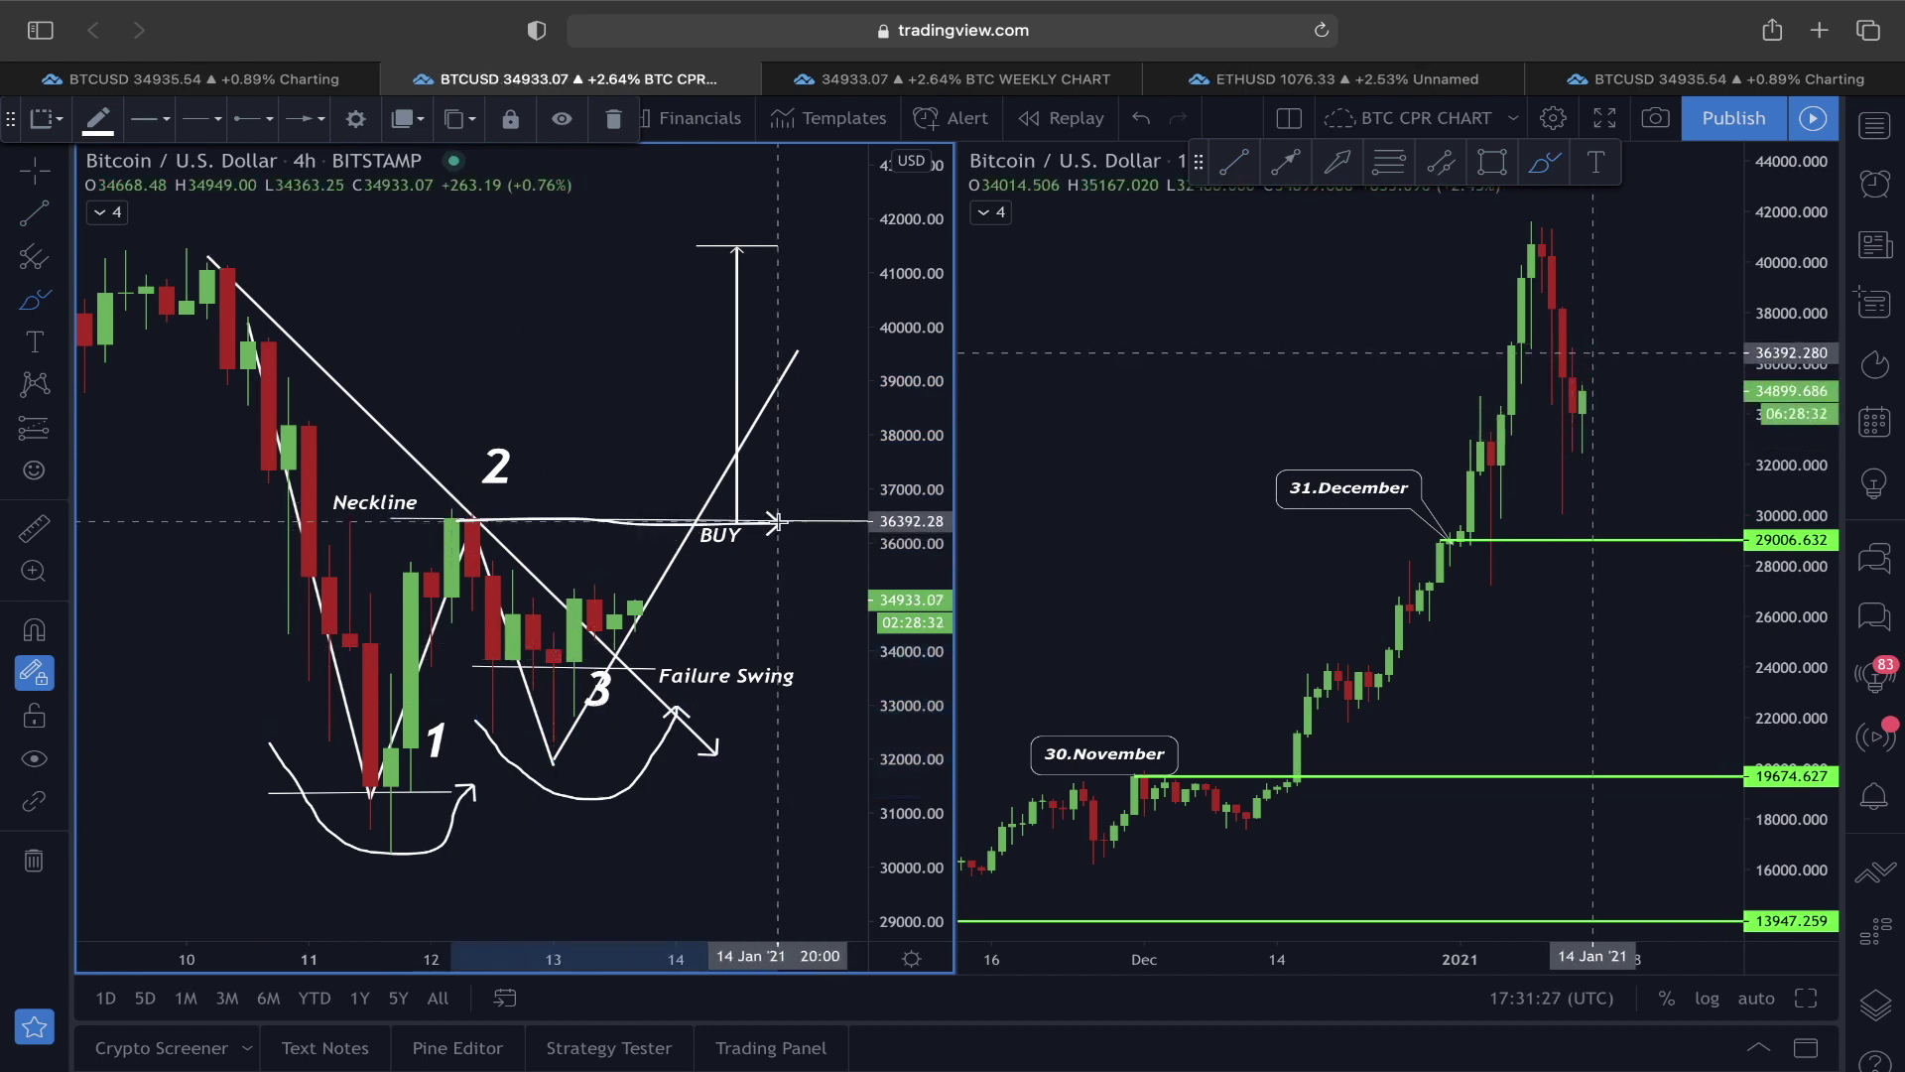
pyautogui.moveTo(643, 519)
pyautogui.mouseDown()
pyautogui.moveTo(700, 487)
pyautogui.moveTo(777, 306)
pyautogui.mouseUp()
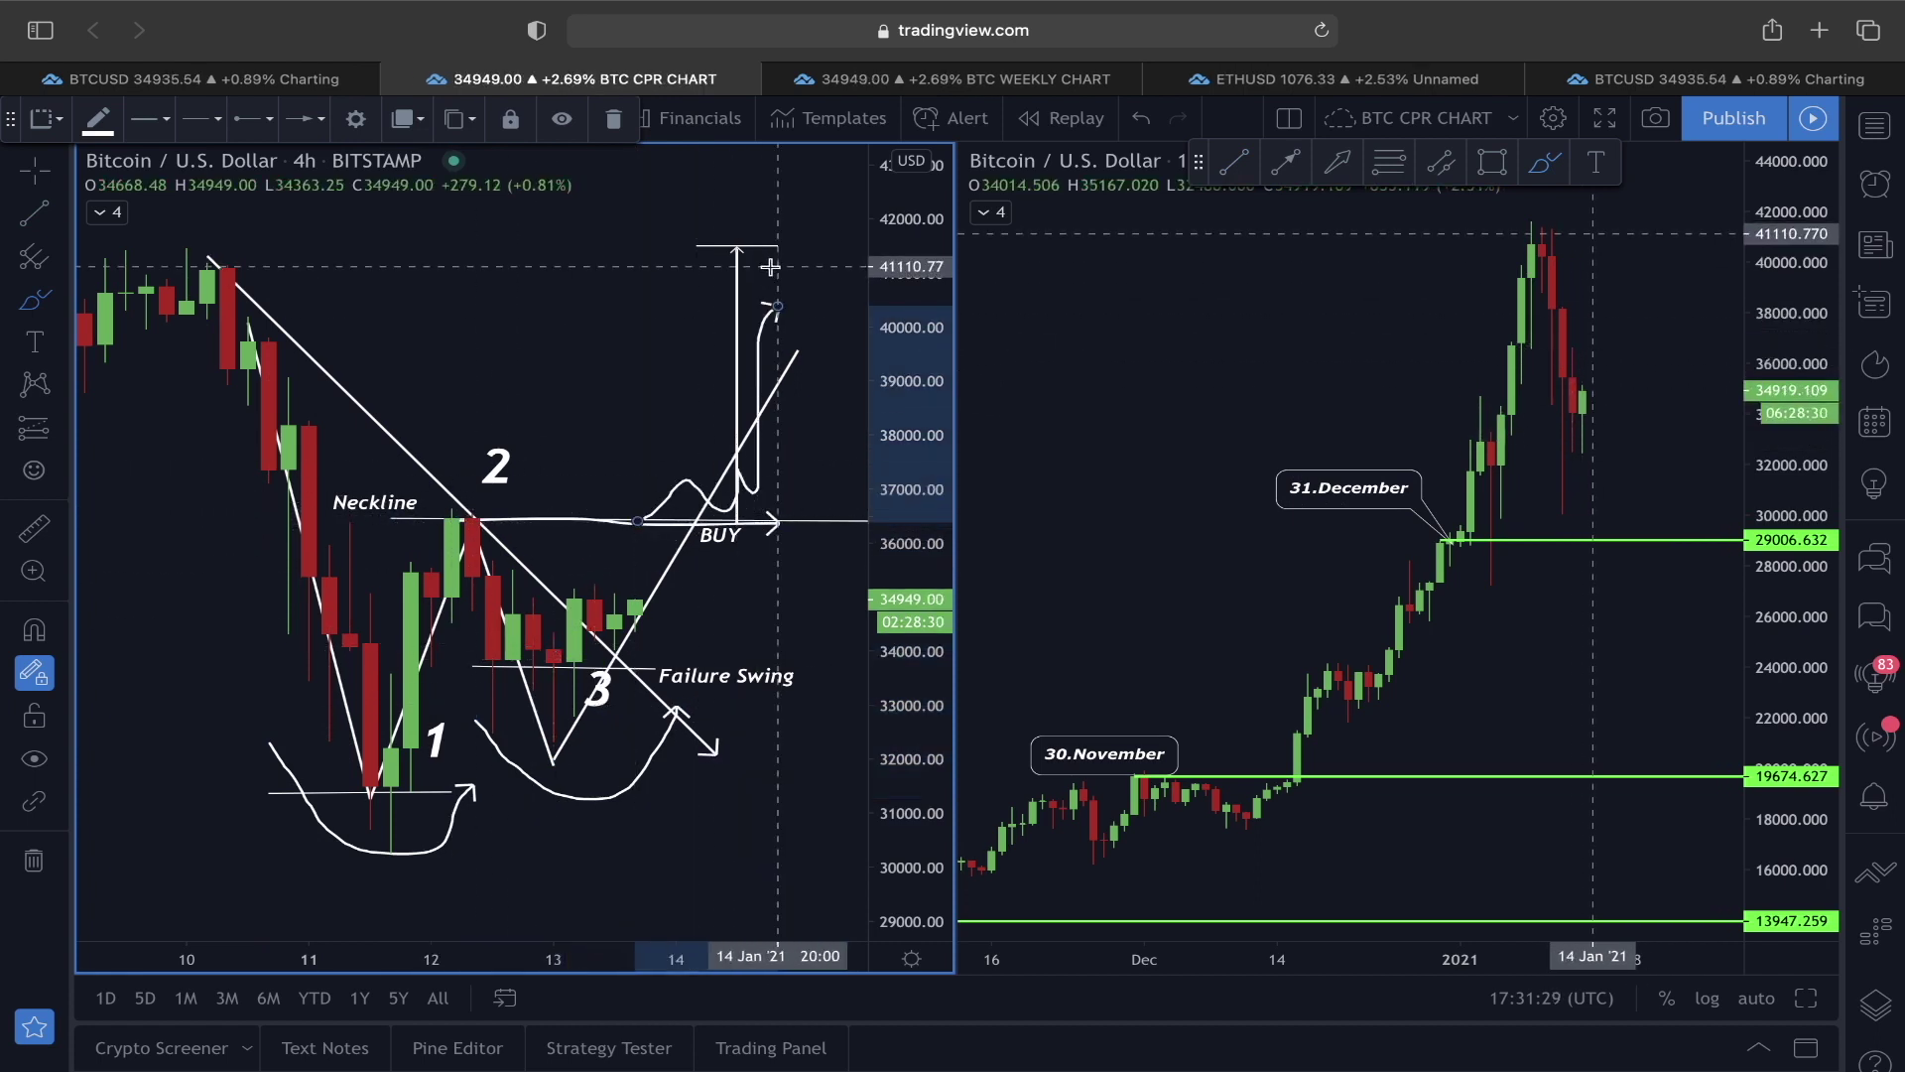
pyautogui.press('super+z')
pyautogui.press('super+z')
pyautogui.press('super+z')
pyautogui.press('super+z')
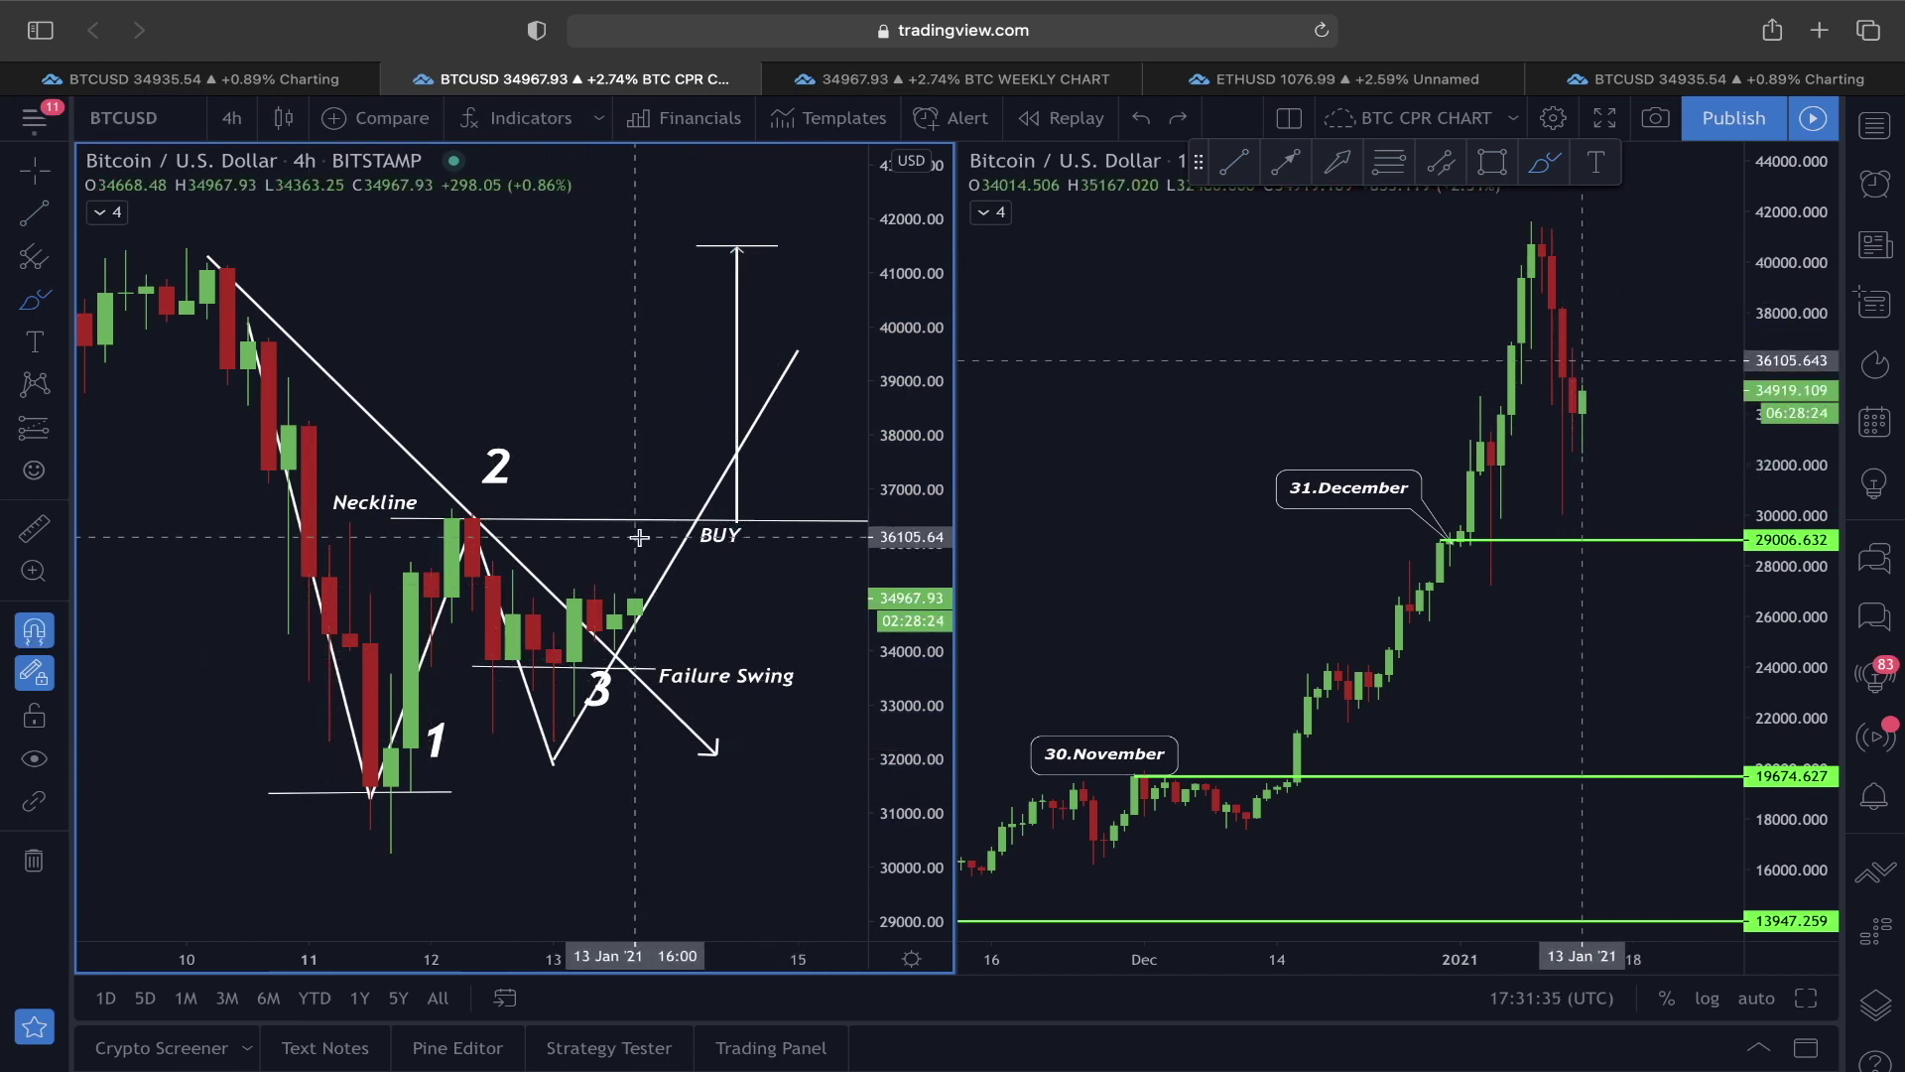
pyautogui.press('super+z')
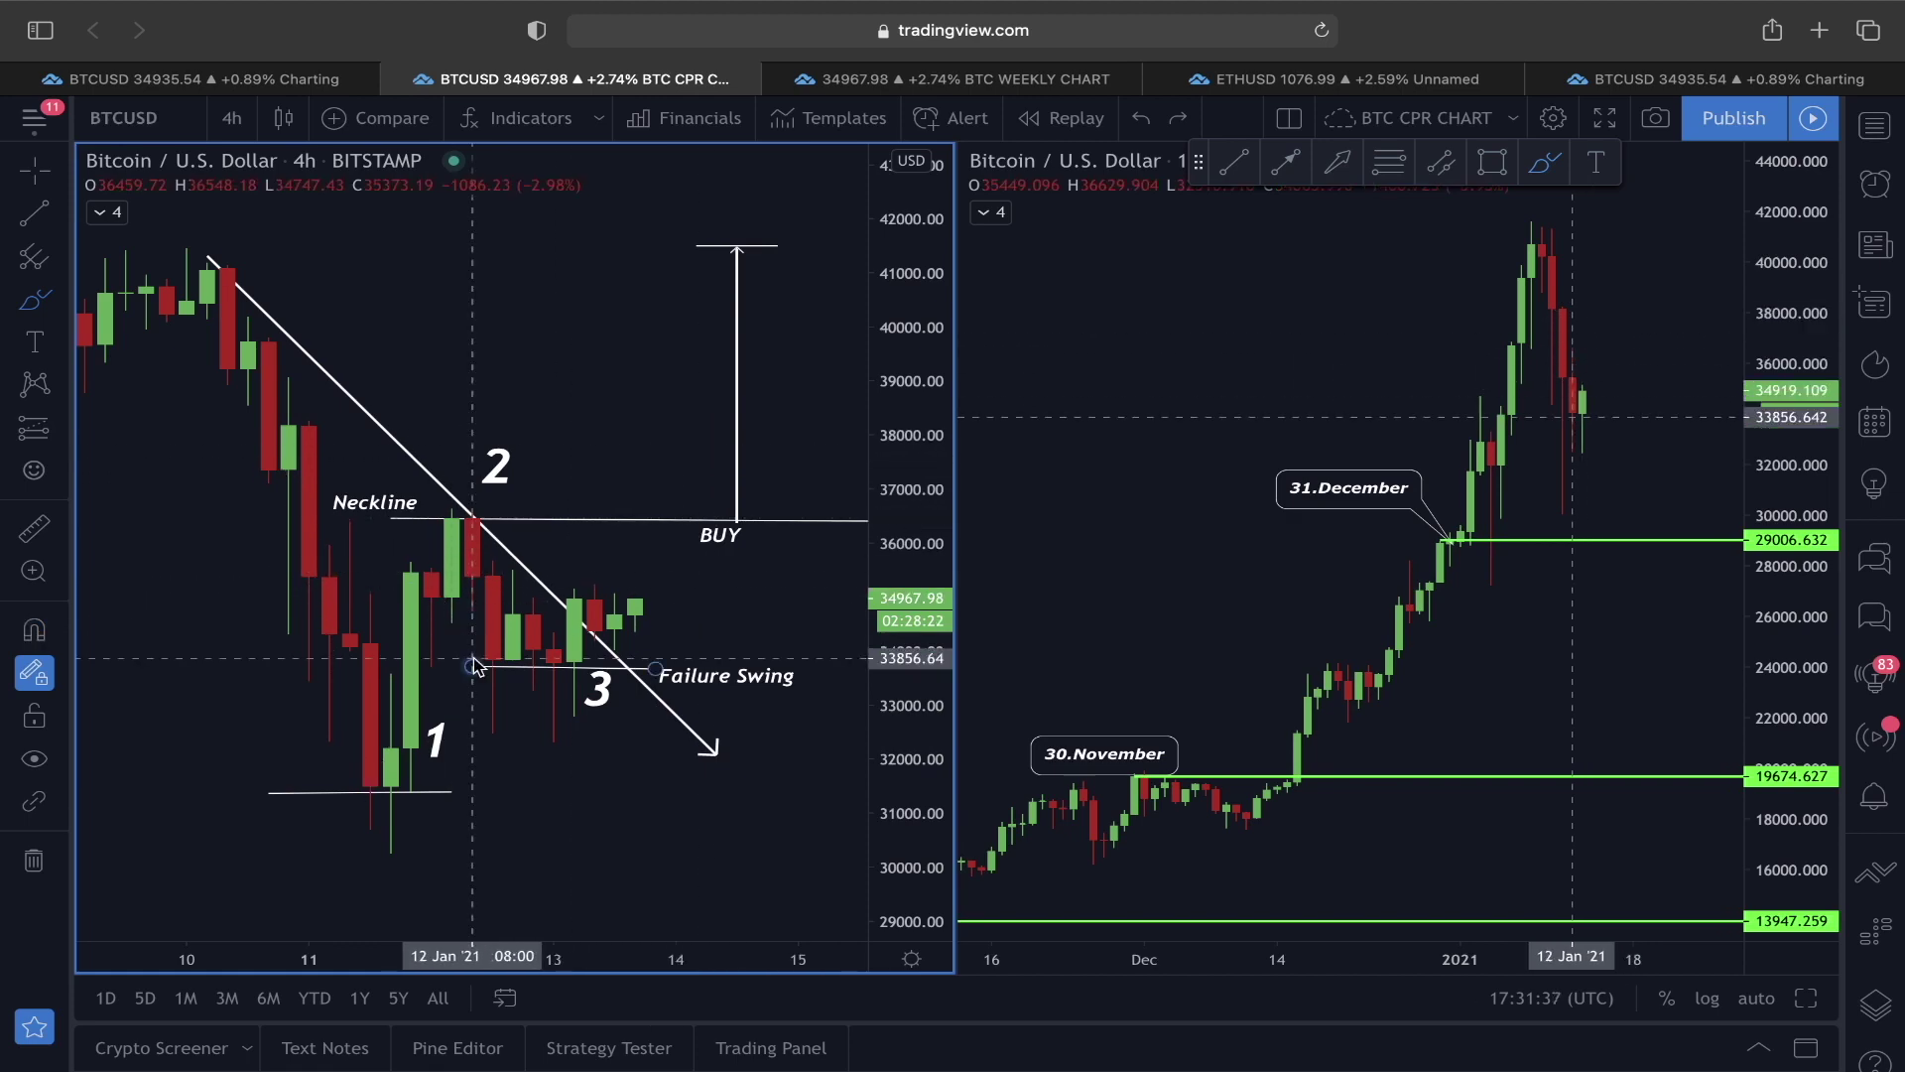
# Step: Clear all drawings from the Bitcoin OKCOIN chart tab
pyautogui.click(198, 78)
pyautogui.hscroll(10, 967, 340)
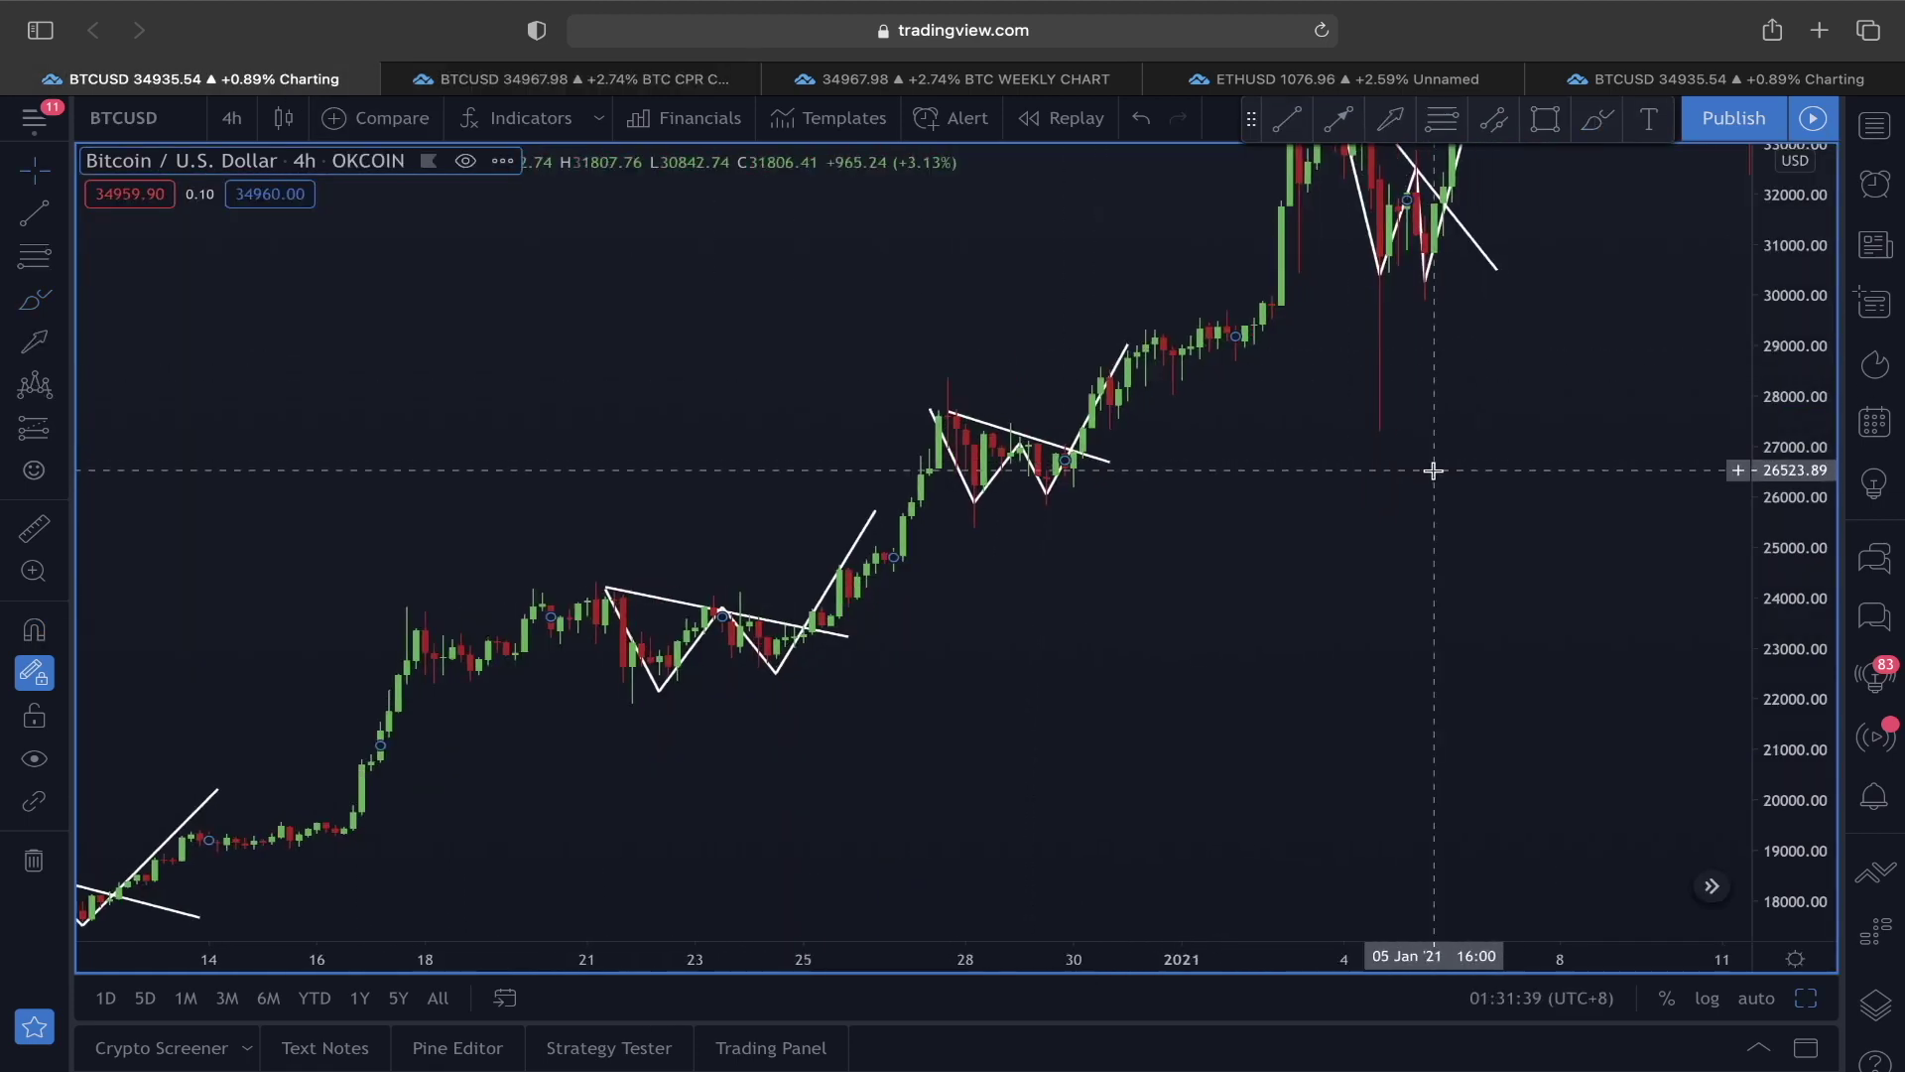
pyautogui.click(41, 860)
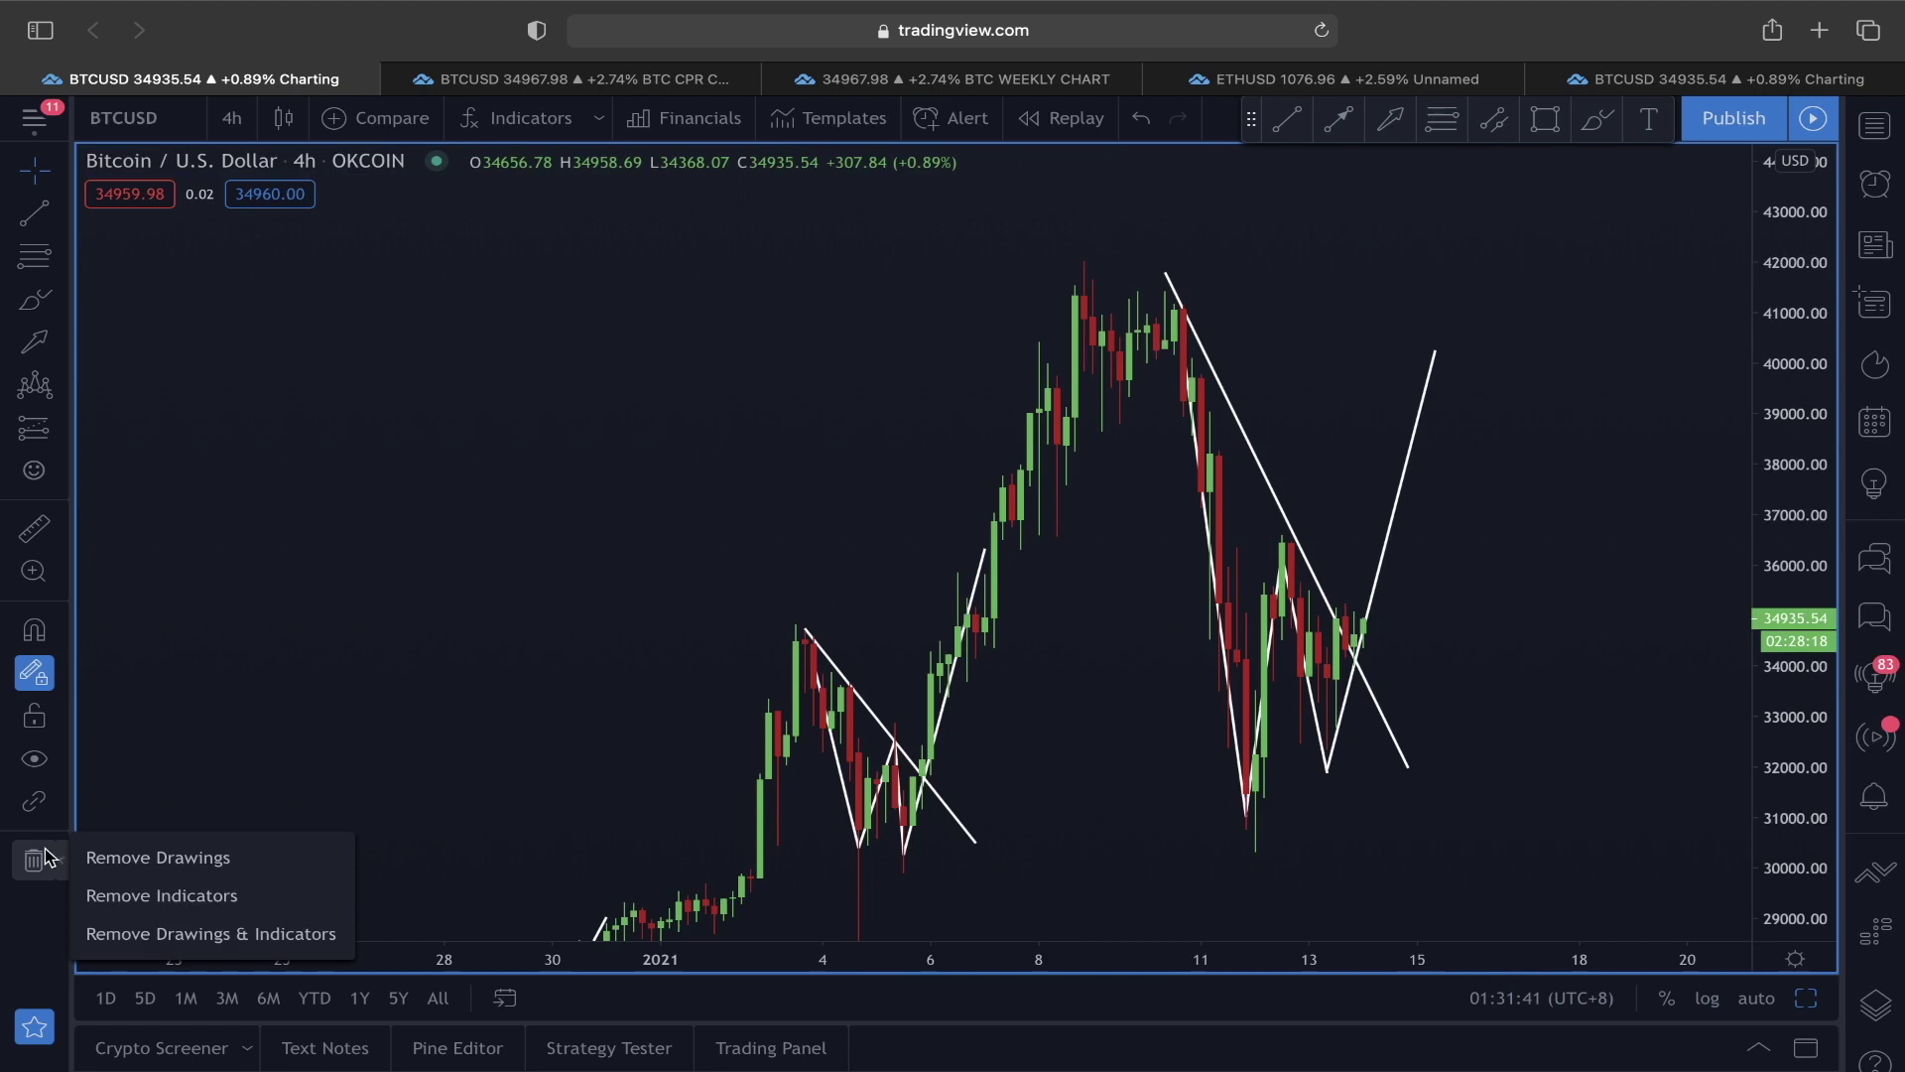
pyautogui.click(60, 850)
# Step: Draw a Head and Shoulders: Left Shoulder early January, Head at highest peak, Right Shoulder at rebound
pyautogui.click(732, 883)
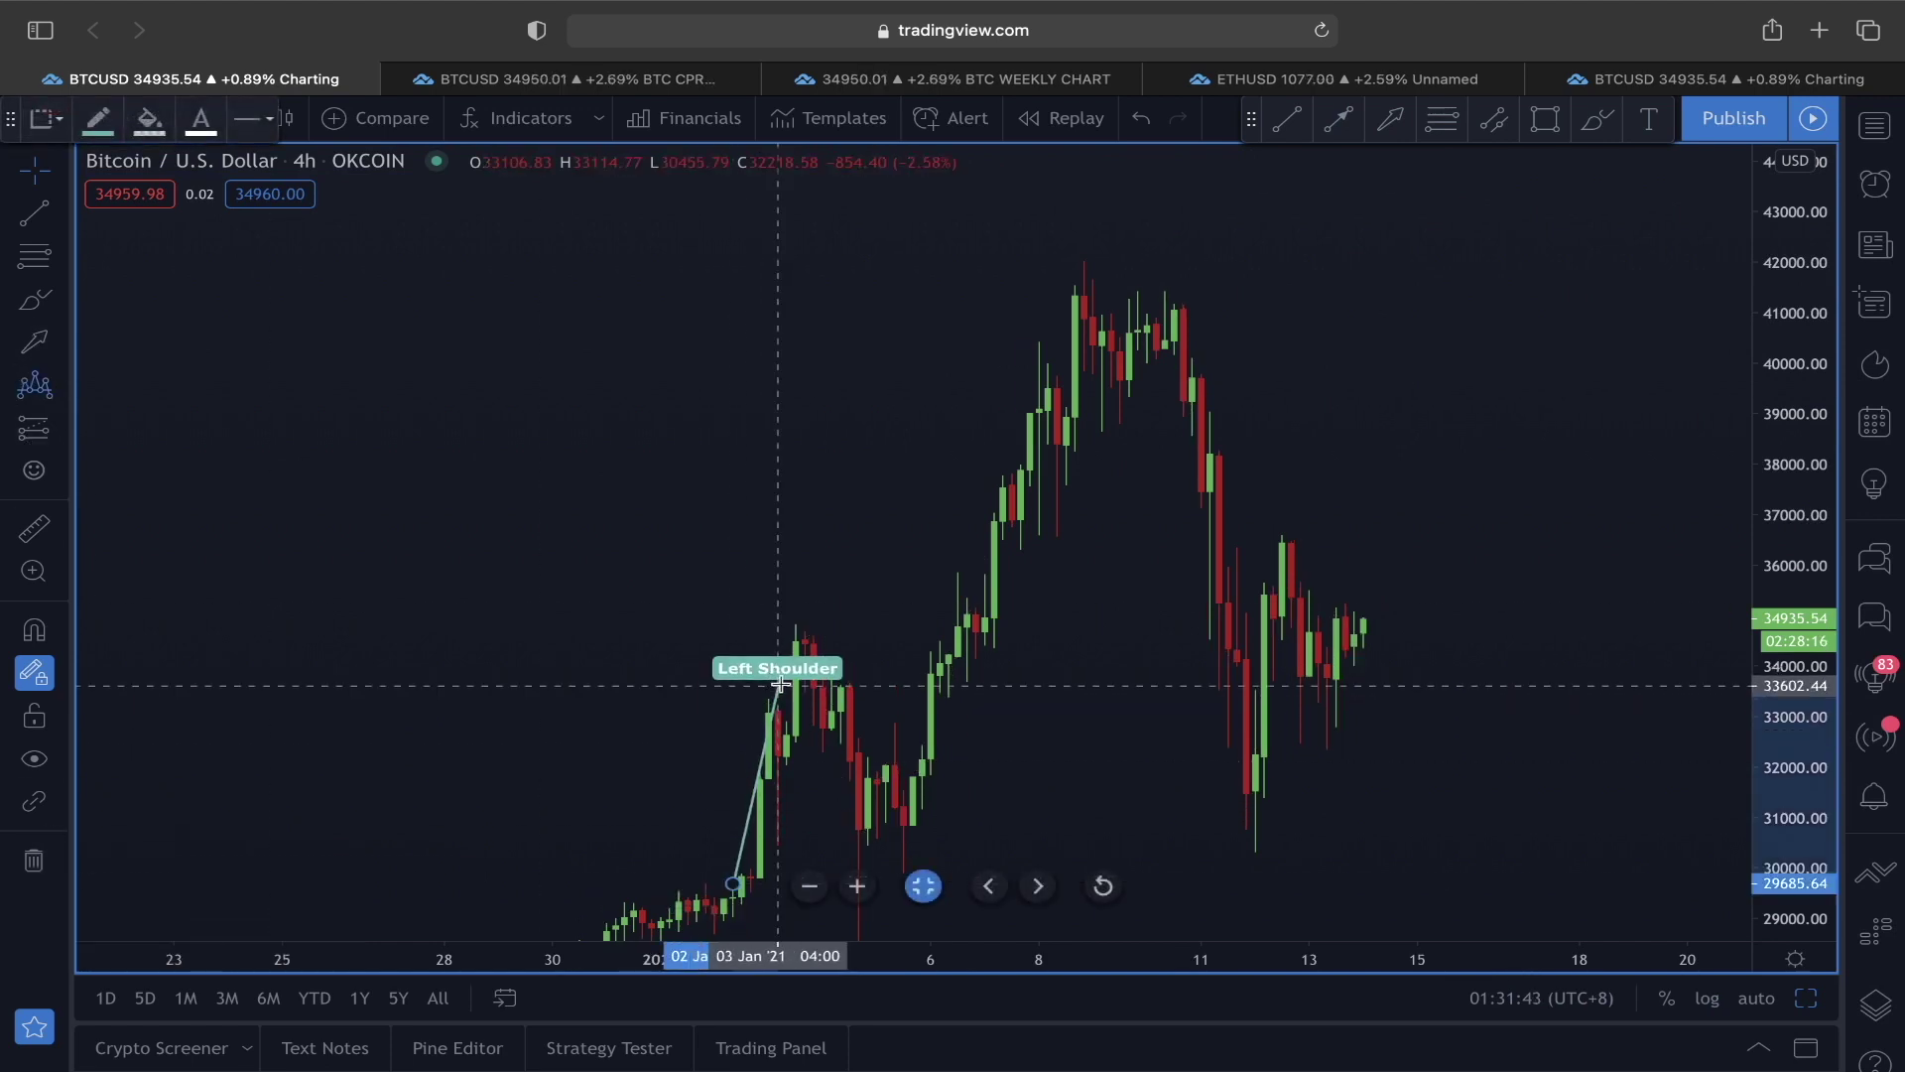
pyautogui.click(787, 623)
pyautogui.click(913, 830)
pyautogui.click(1119, 291)
pyautogui.click(1255, 801)
pyautogui.click(1282, 529)
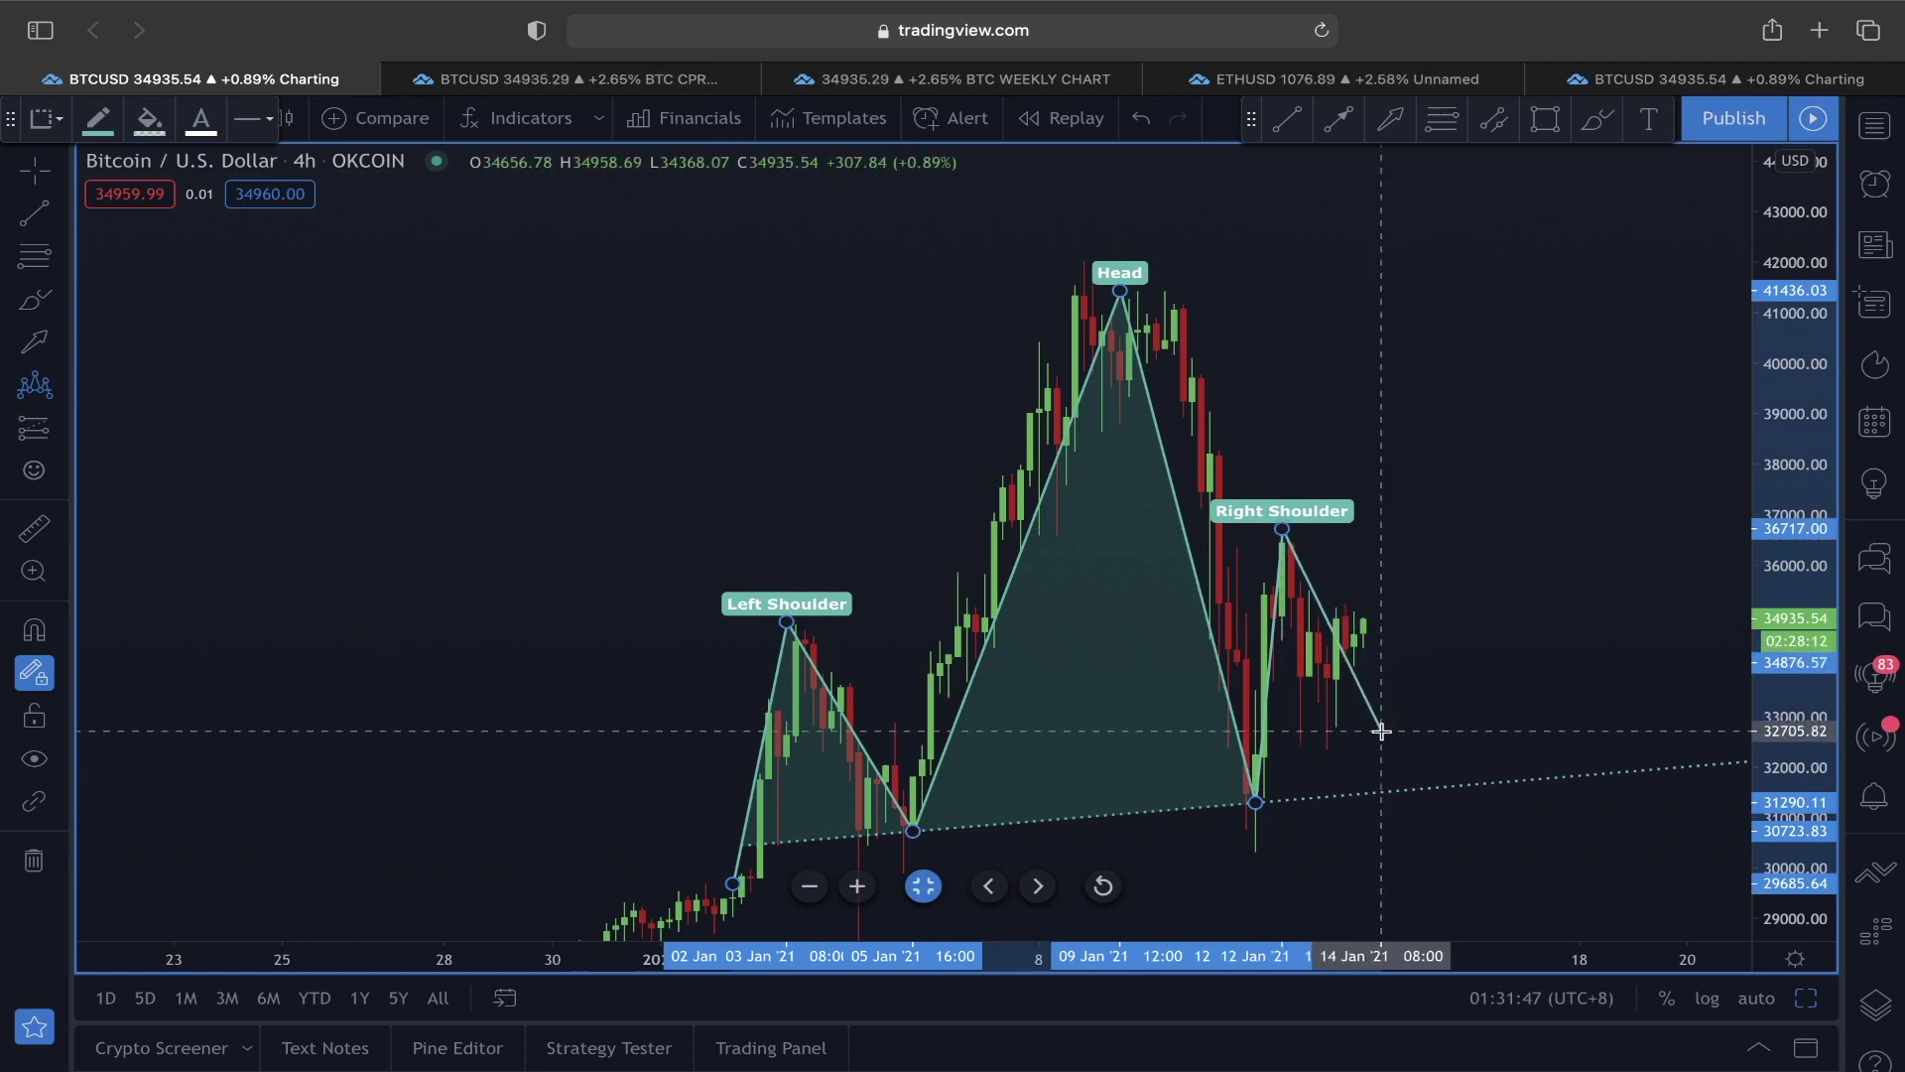
pyautogui.click(1426, 790)
pyautogui.moveTo(1509, 842); pyautogui.dragTo(1467, 693)
pyautogui.scroll(3, 1464, 635)
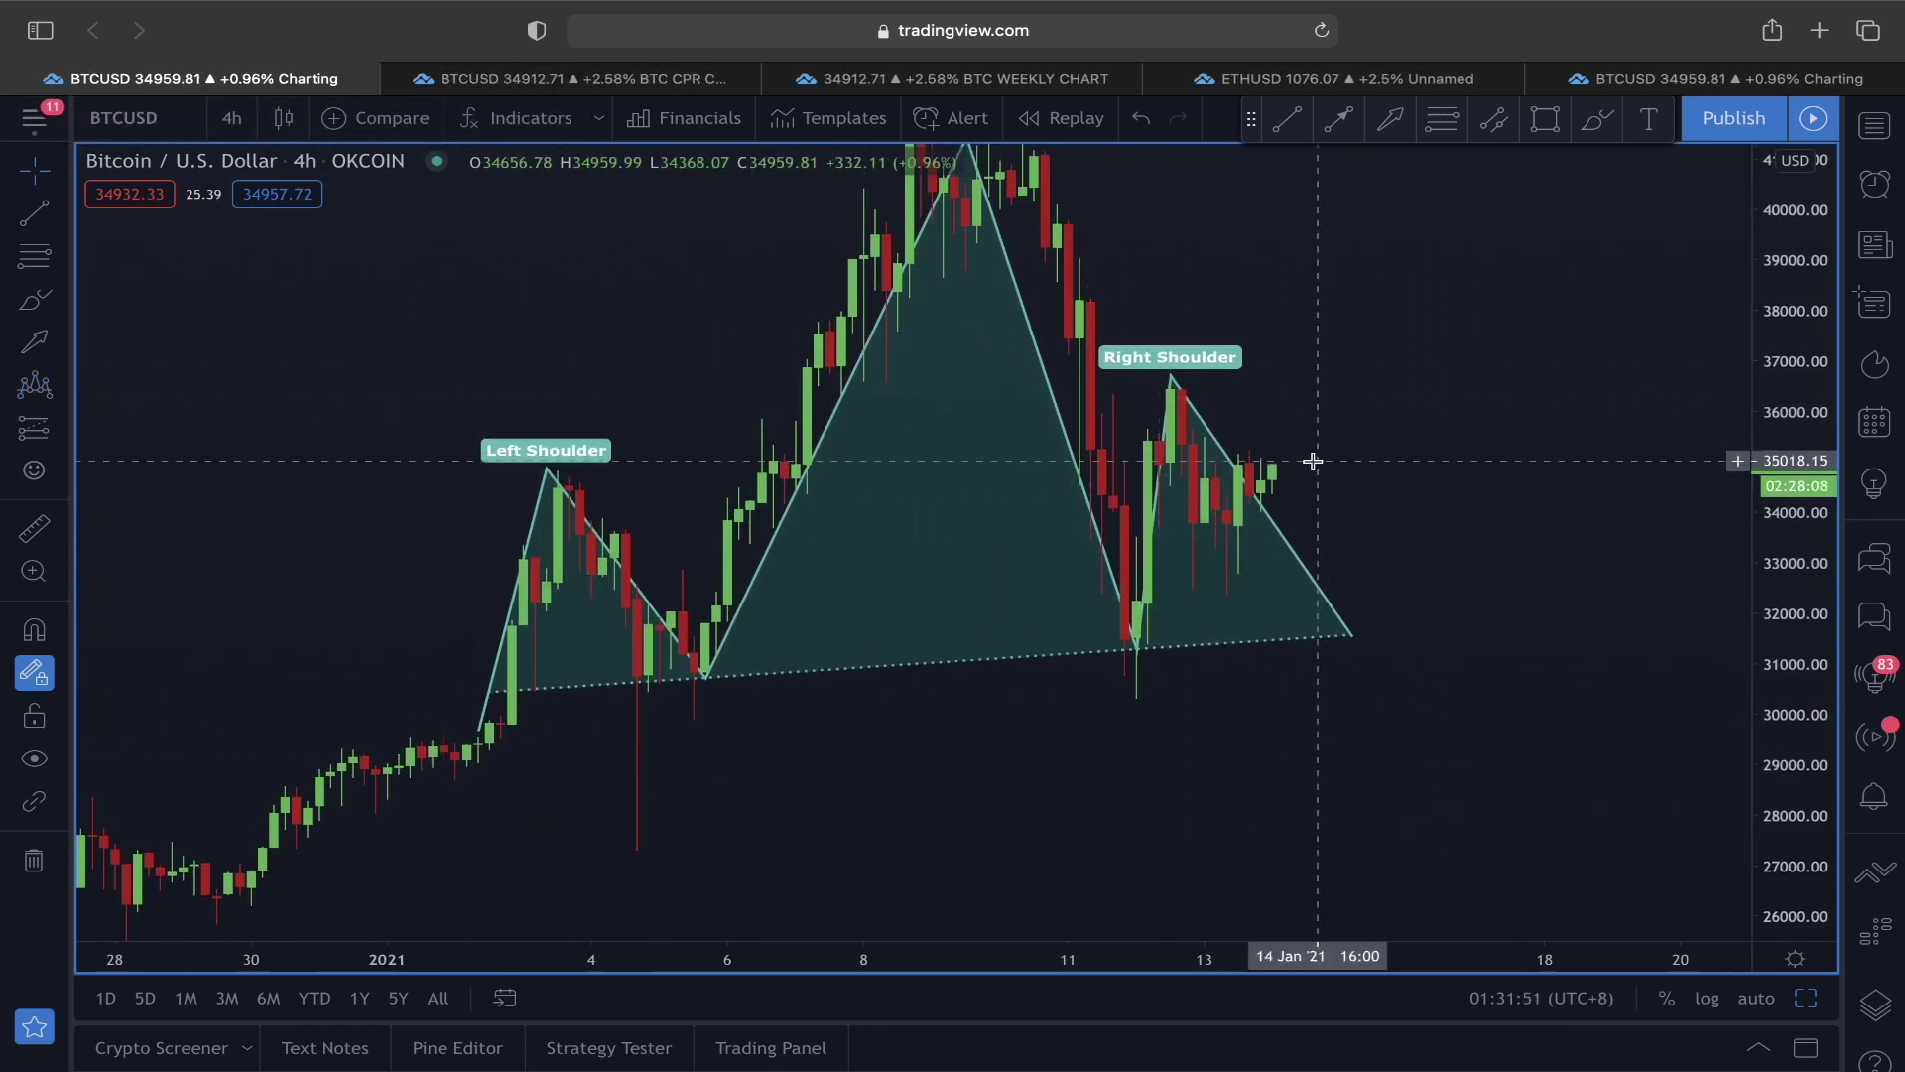
pyautogui.scroll(-5, 1776, 251)
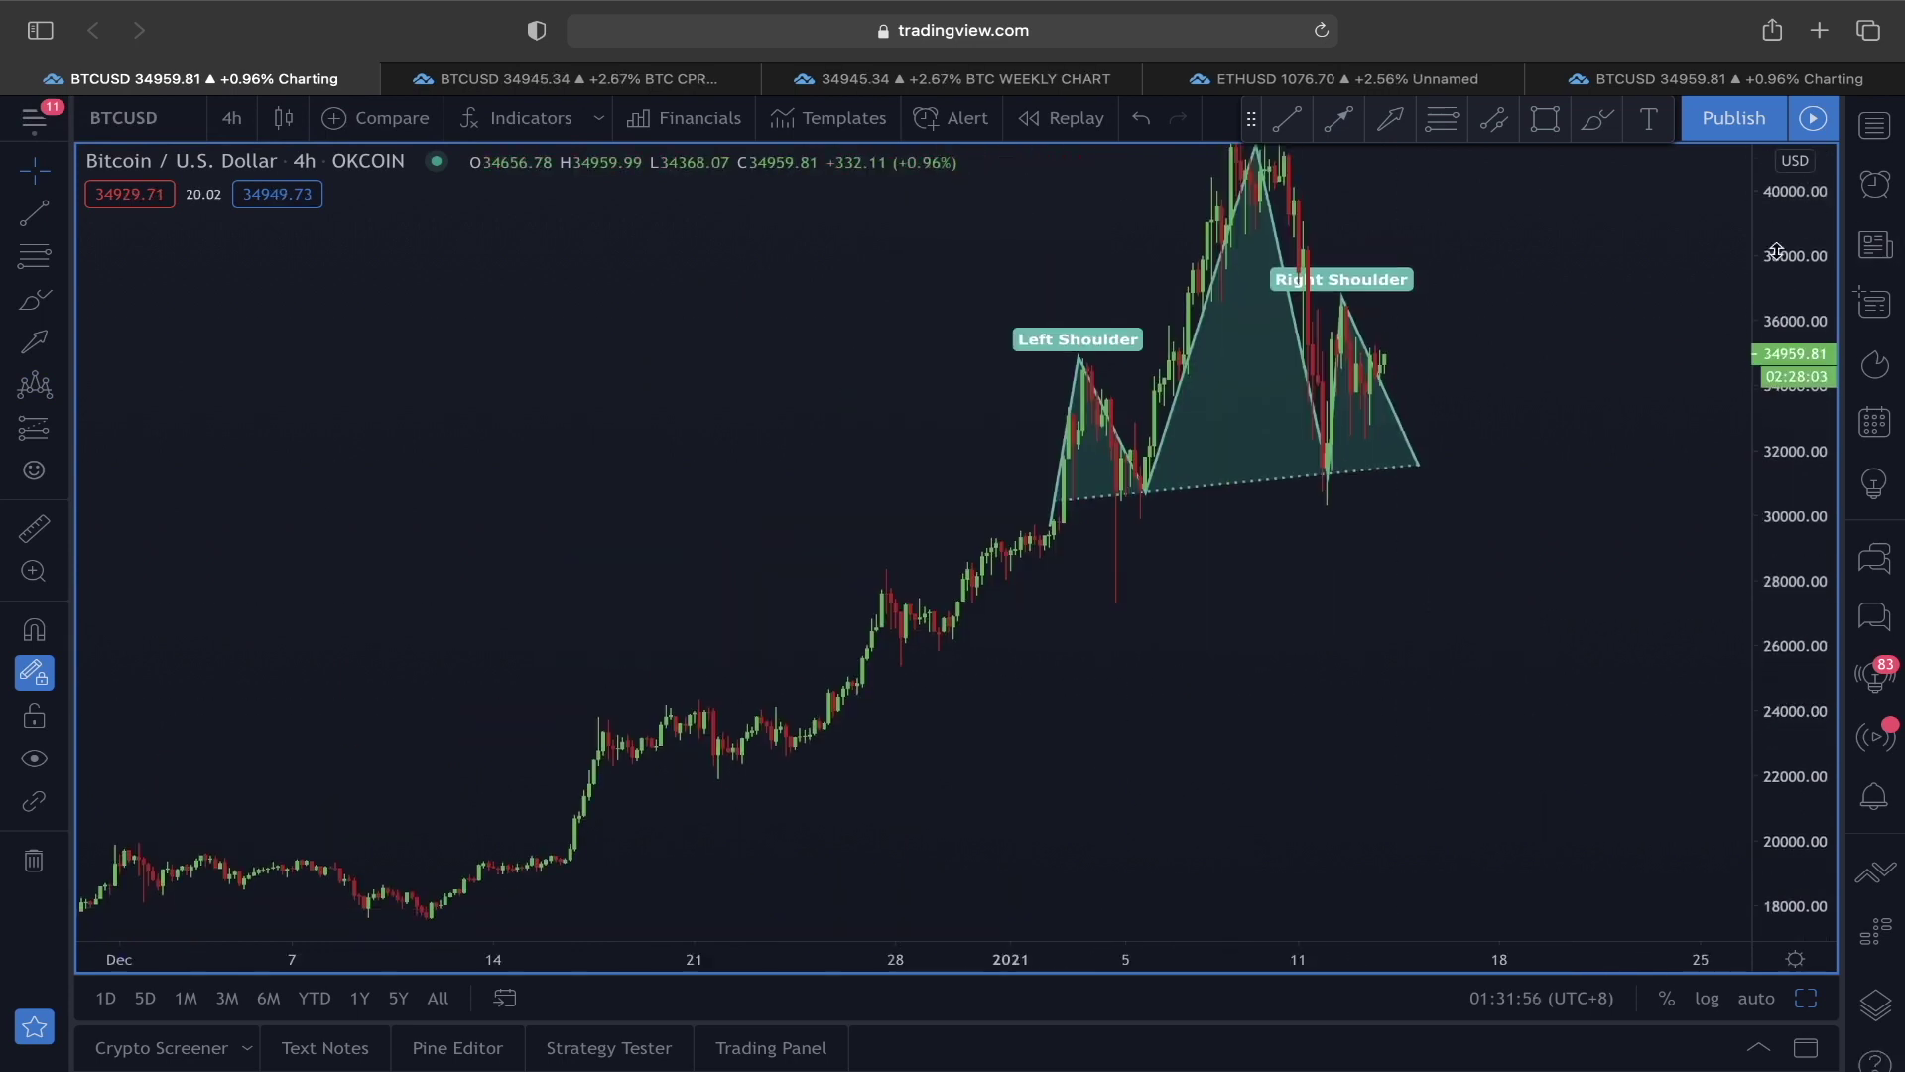
# Step: Draw a long yellow rising trend line from the mid-December low past mid-January
pyautogui.click(1339, 120)
pyautogui.click(563, 867)
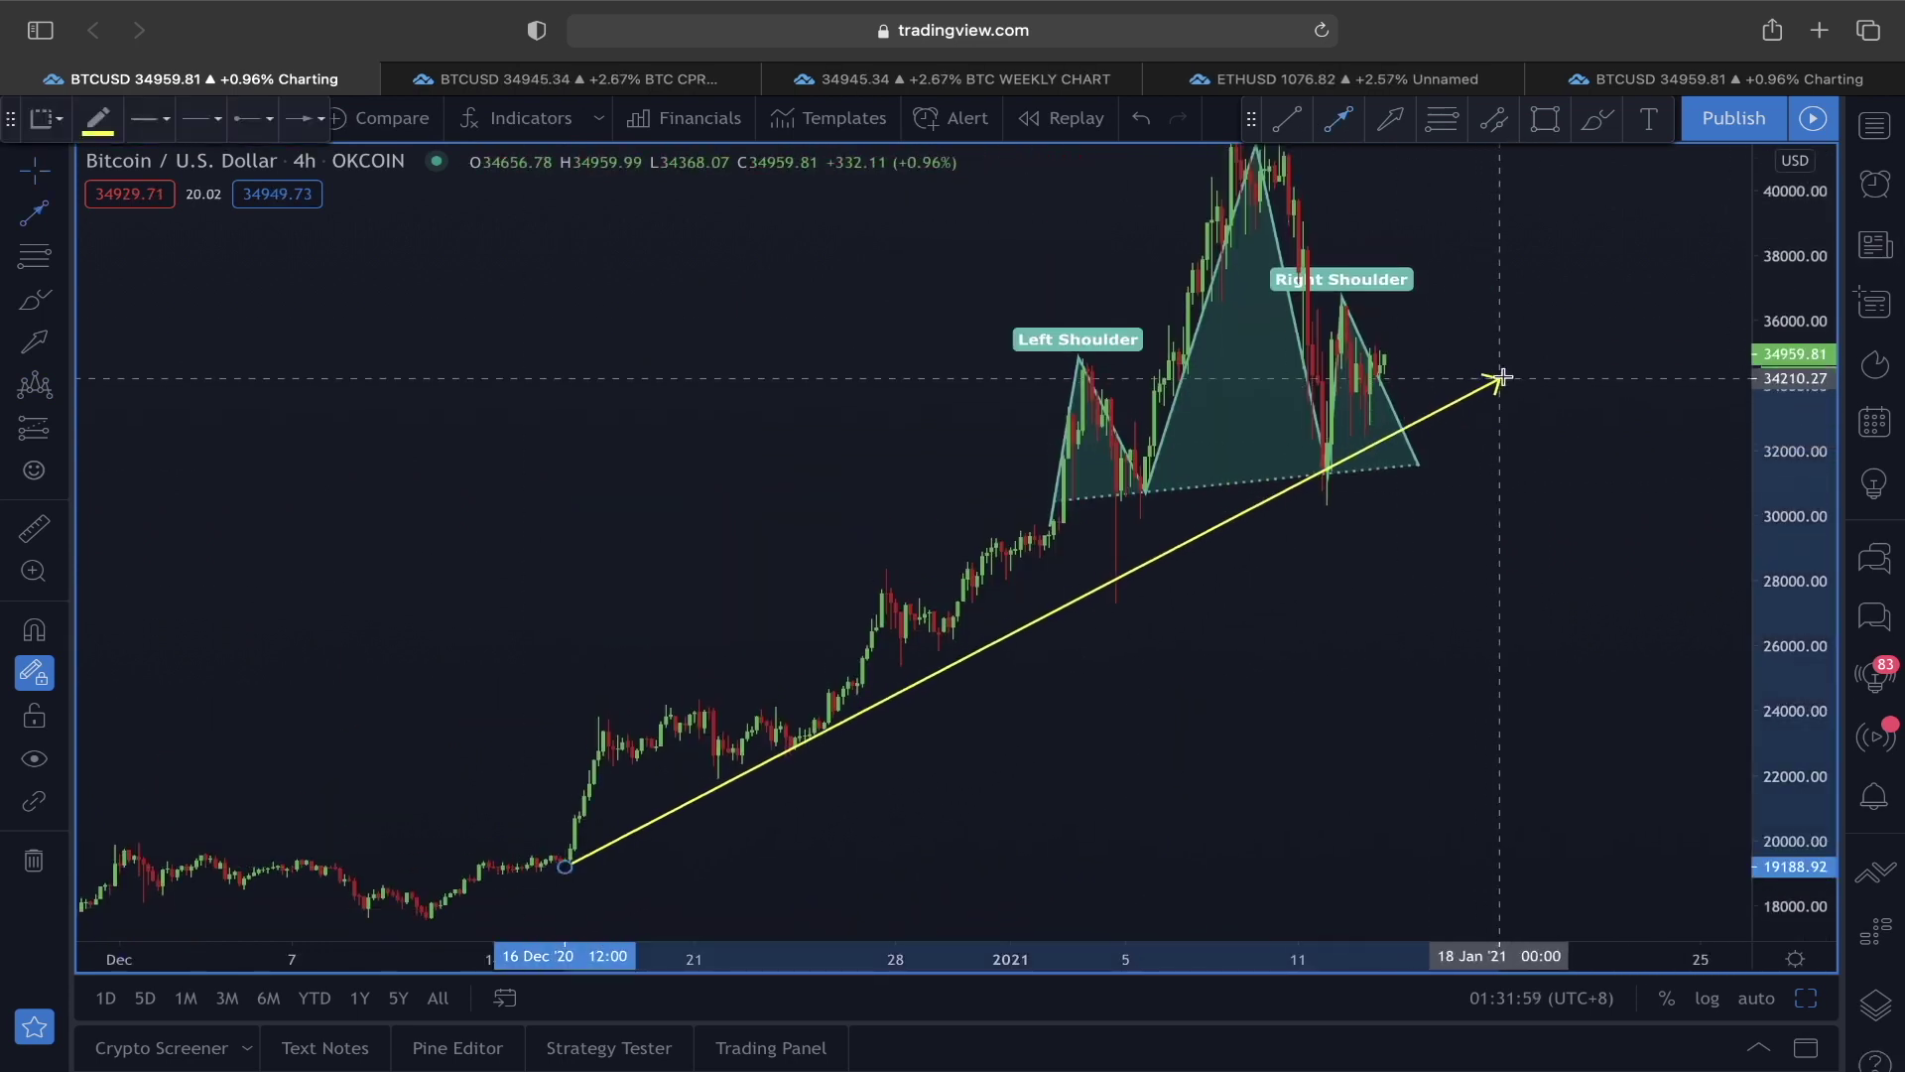
pyautogui.click(1605, 349)
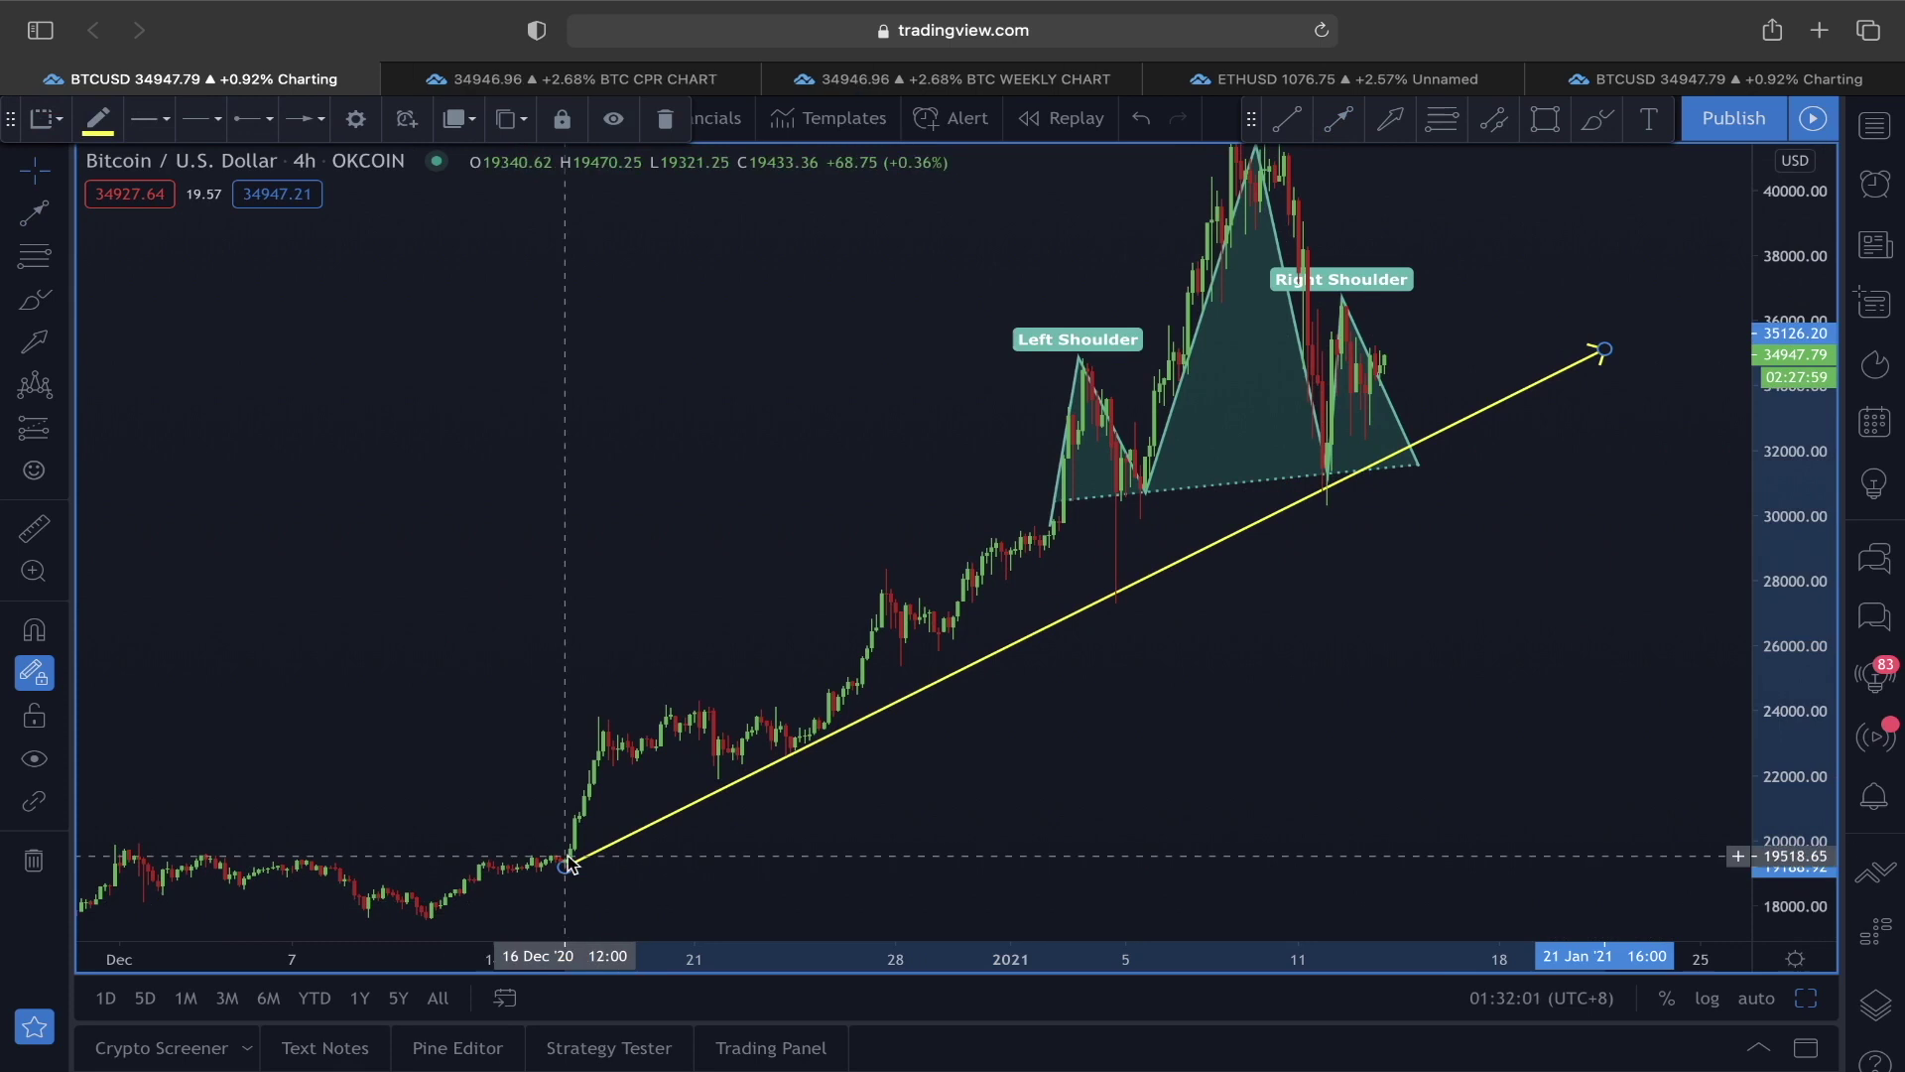
pyautogui.scroll(3, 1319, 521)
pyautogui.moveTo(1374, 553); pyautogui.dragTo(1370, 647)
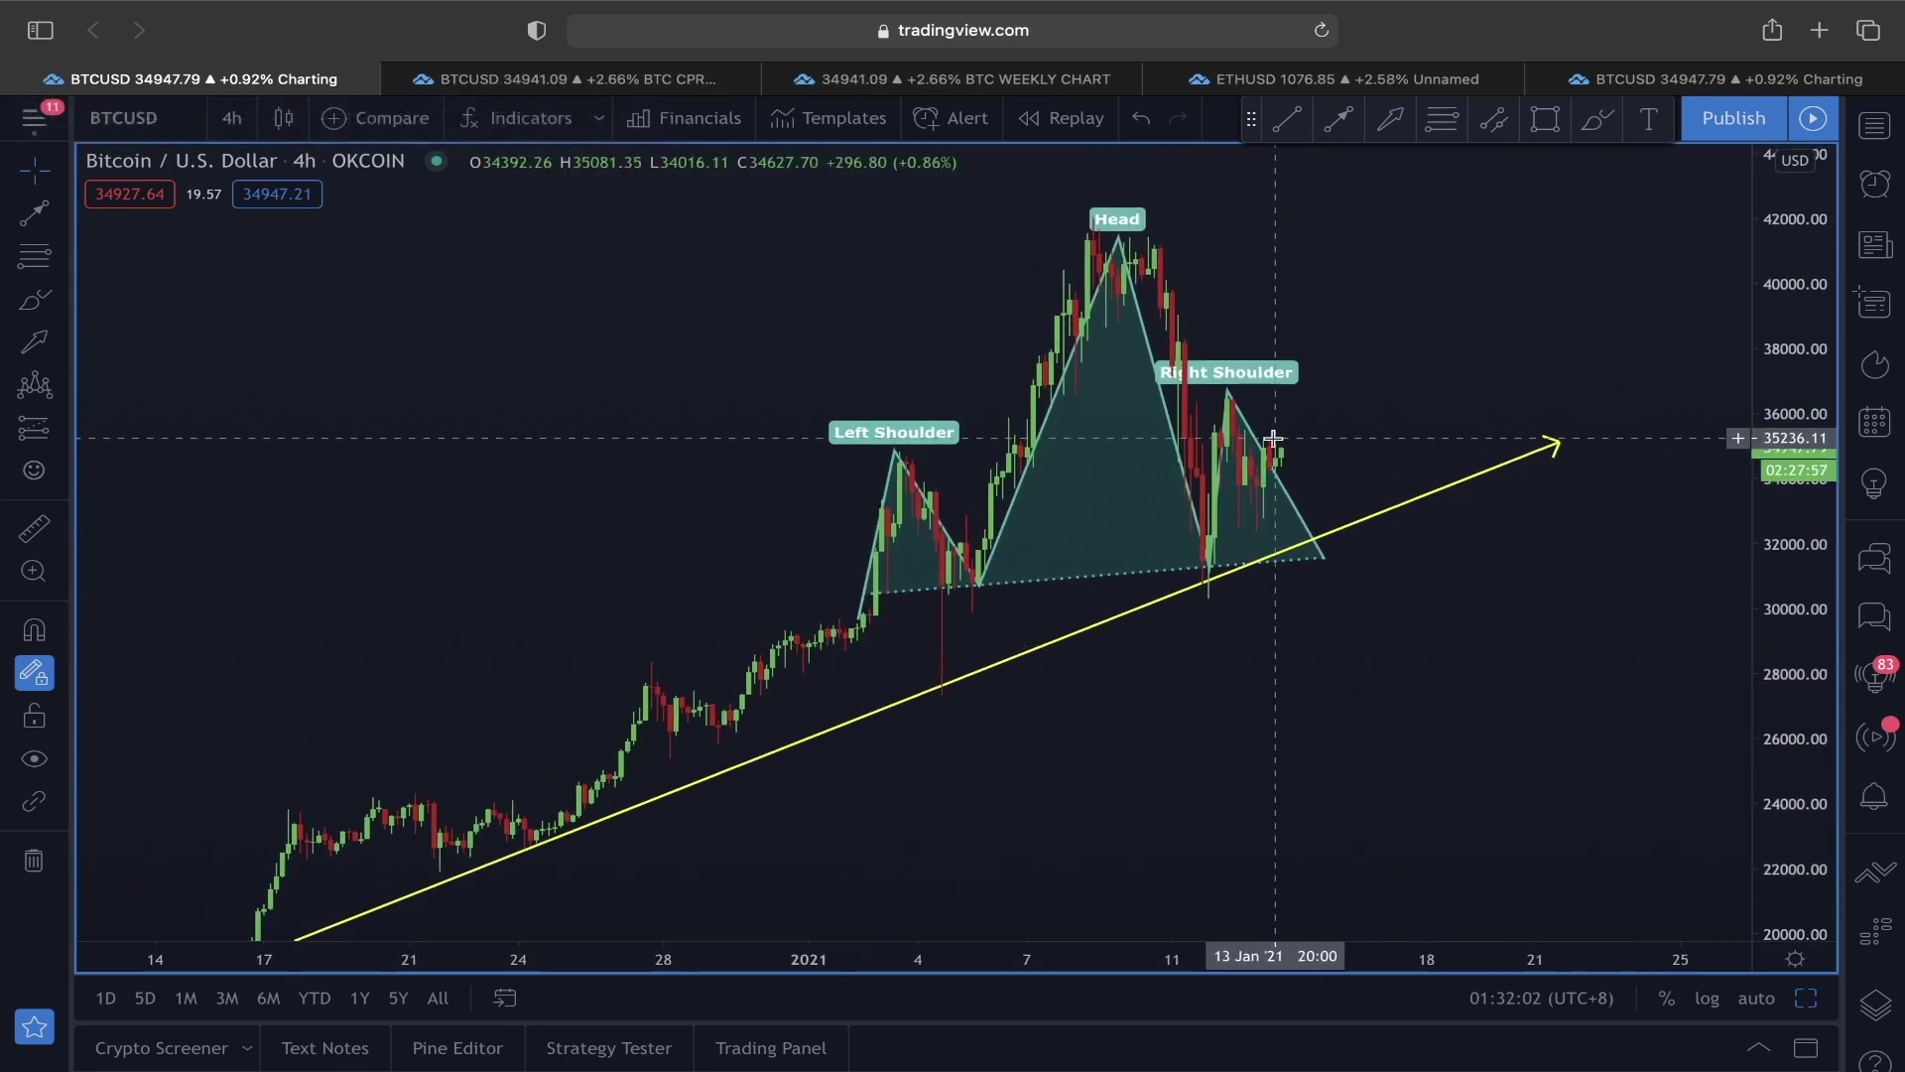
# Step: Try a short arrow toward 39,000 and delete it, then go to the BTC WEEKLY CHART tab
pyautogui.click(1339, 120)
pyautogui.click(1300, 466)
pyautogui.click(1402, 307)
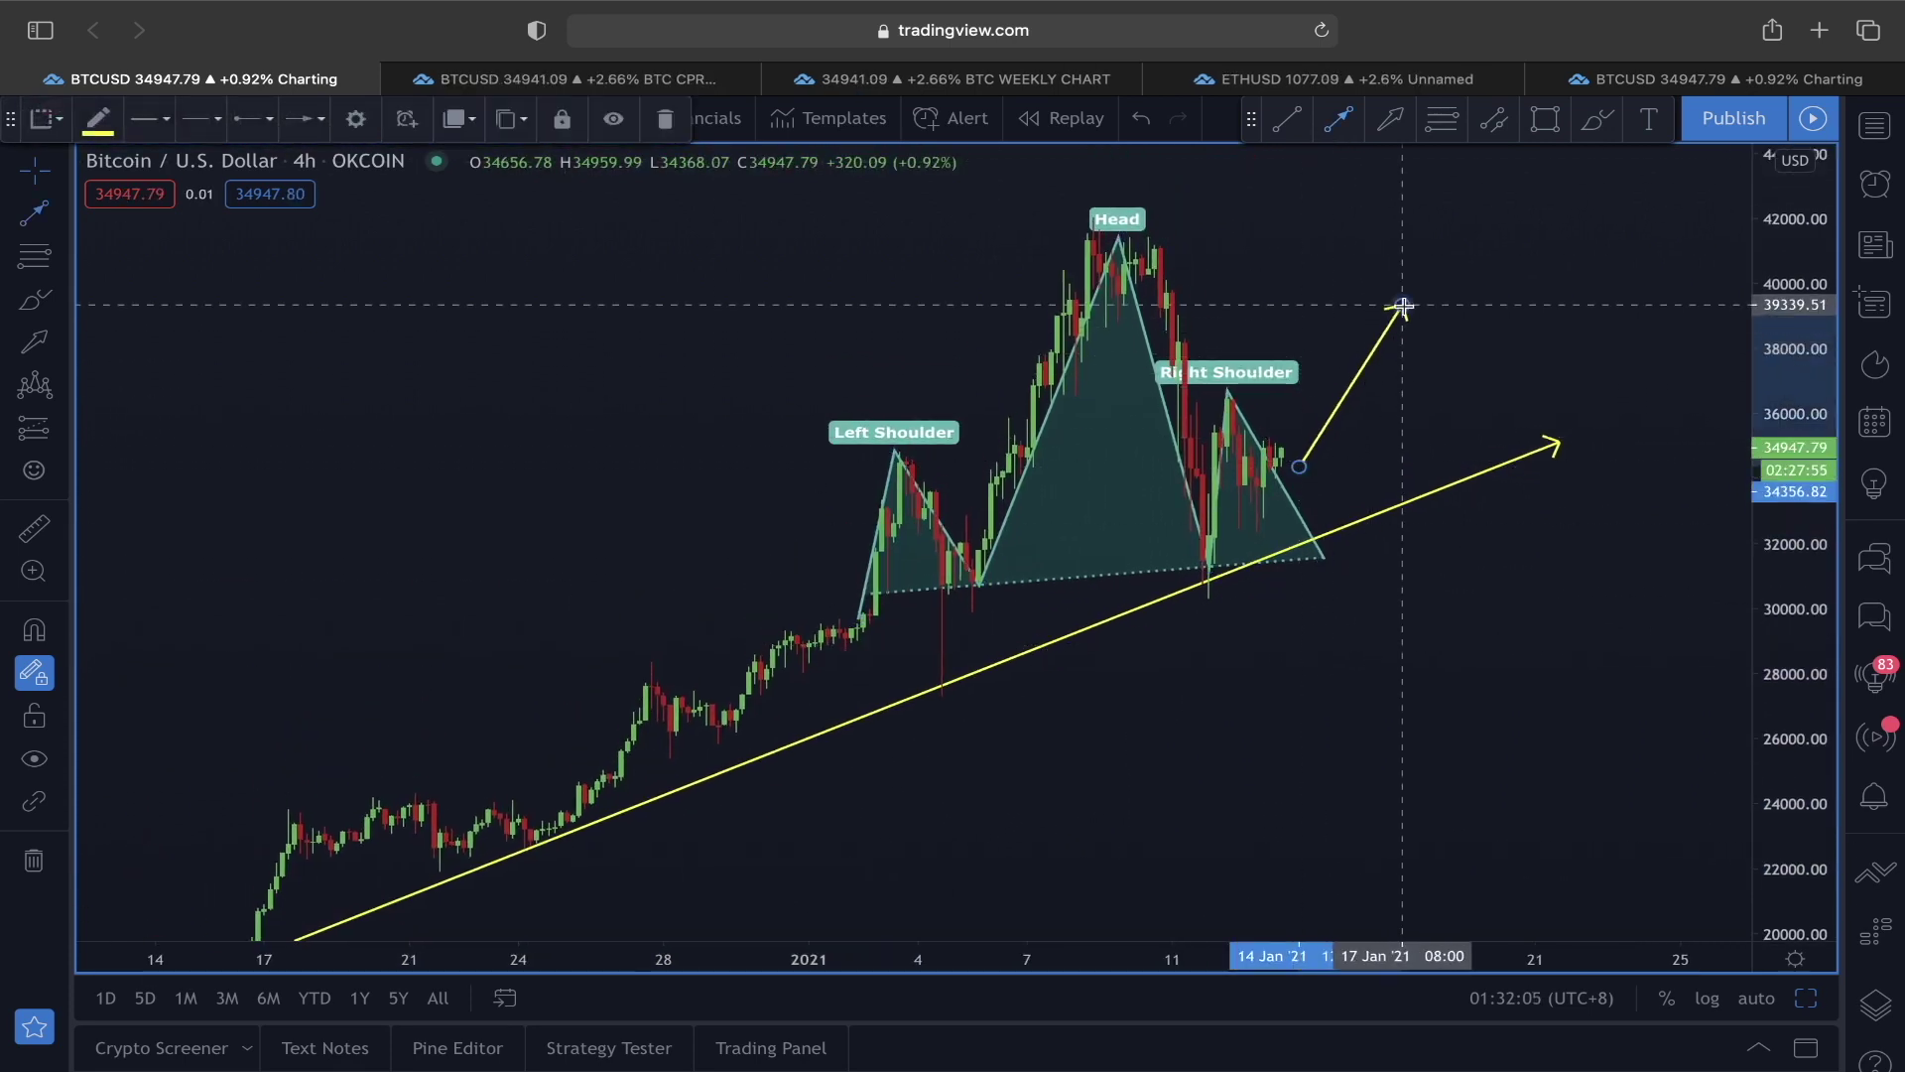
pyautogui.press('Delete')
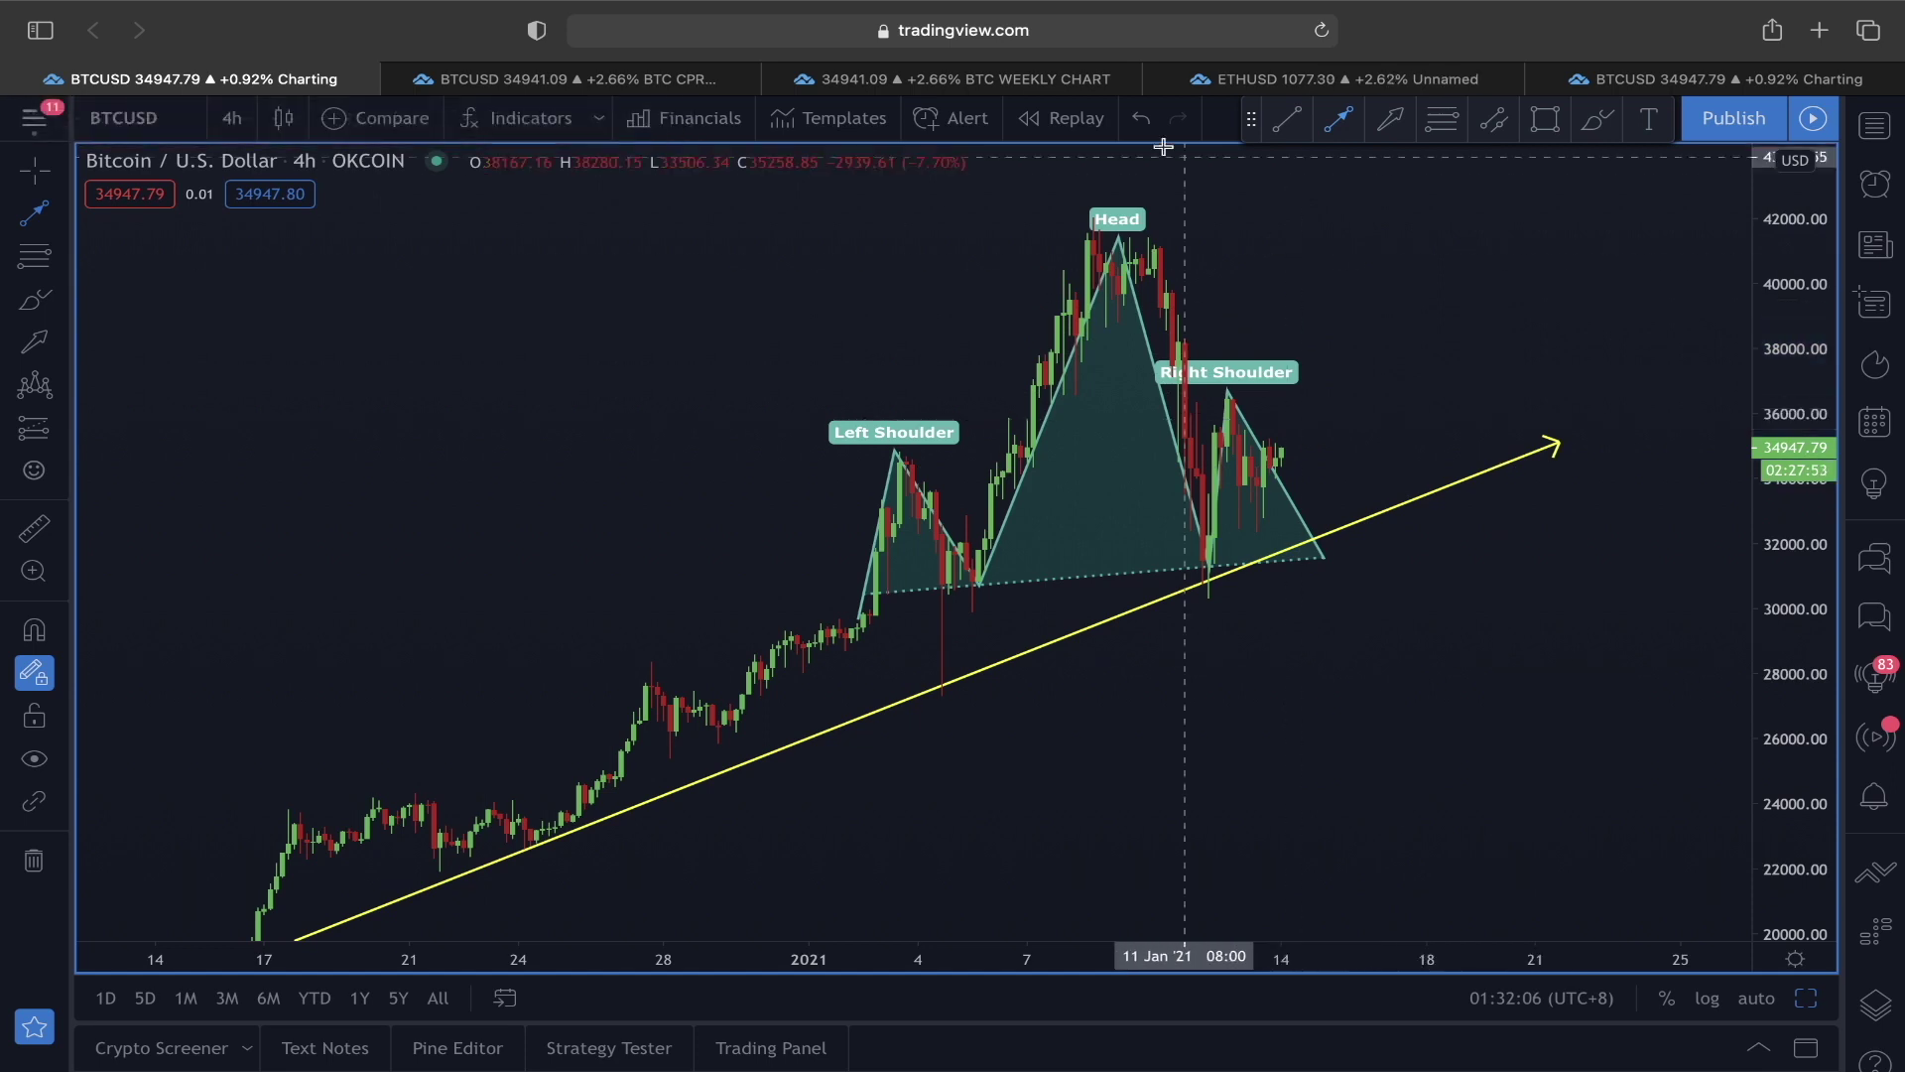
pyautogui.click(685, 78)
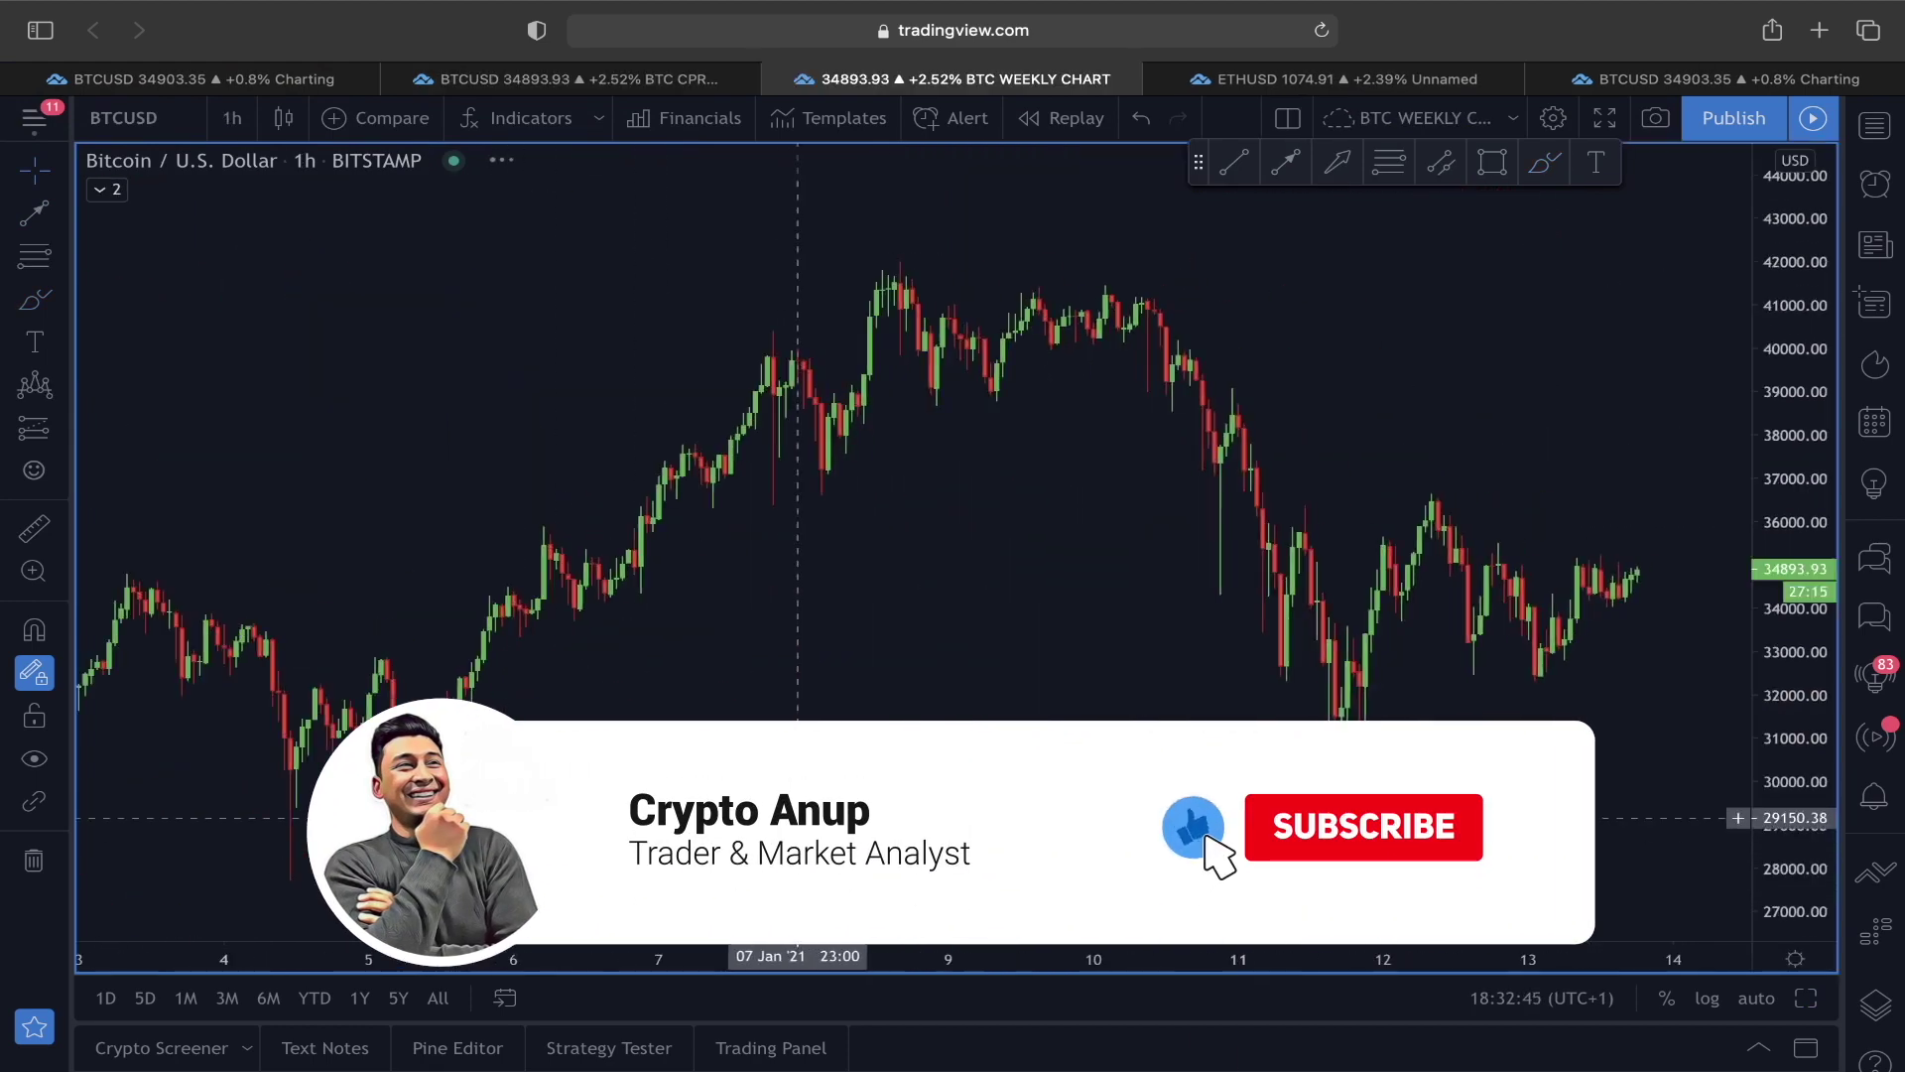
# Step: Draw two wedge lines from the 10 Jan peak, ending near 13 Jan and 12 Jan
pyautogui.scroll(5, 798, 818)
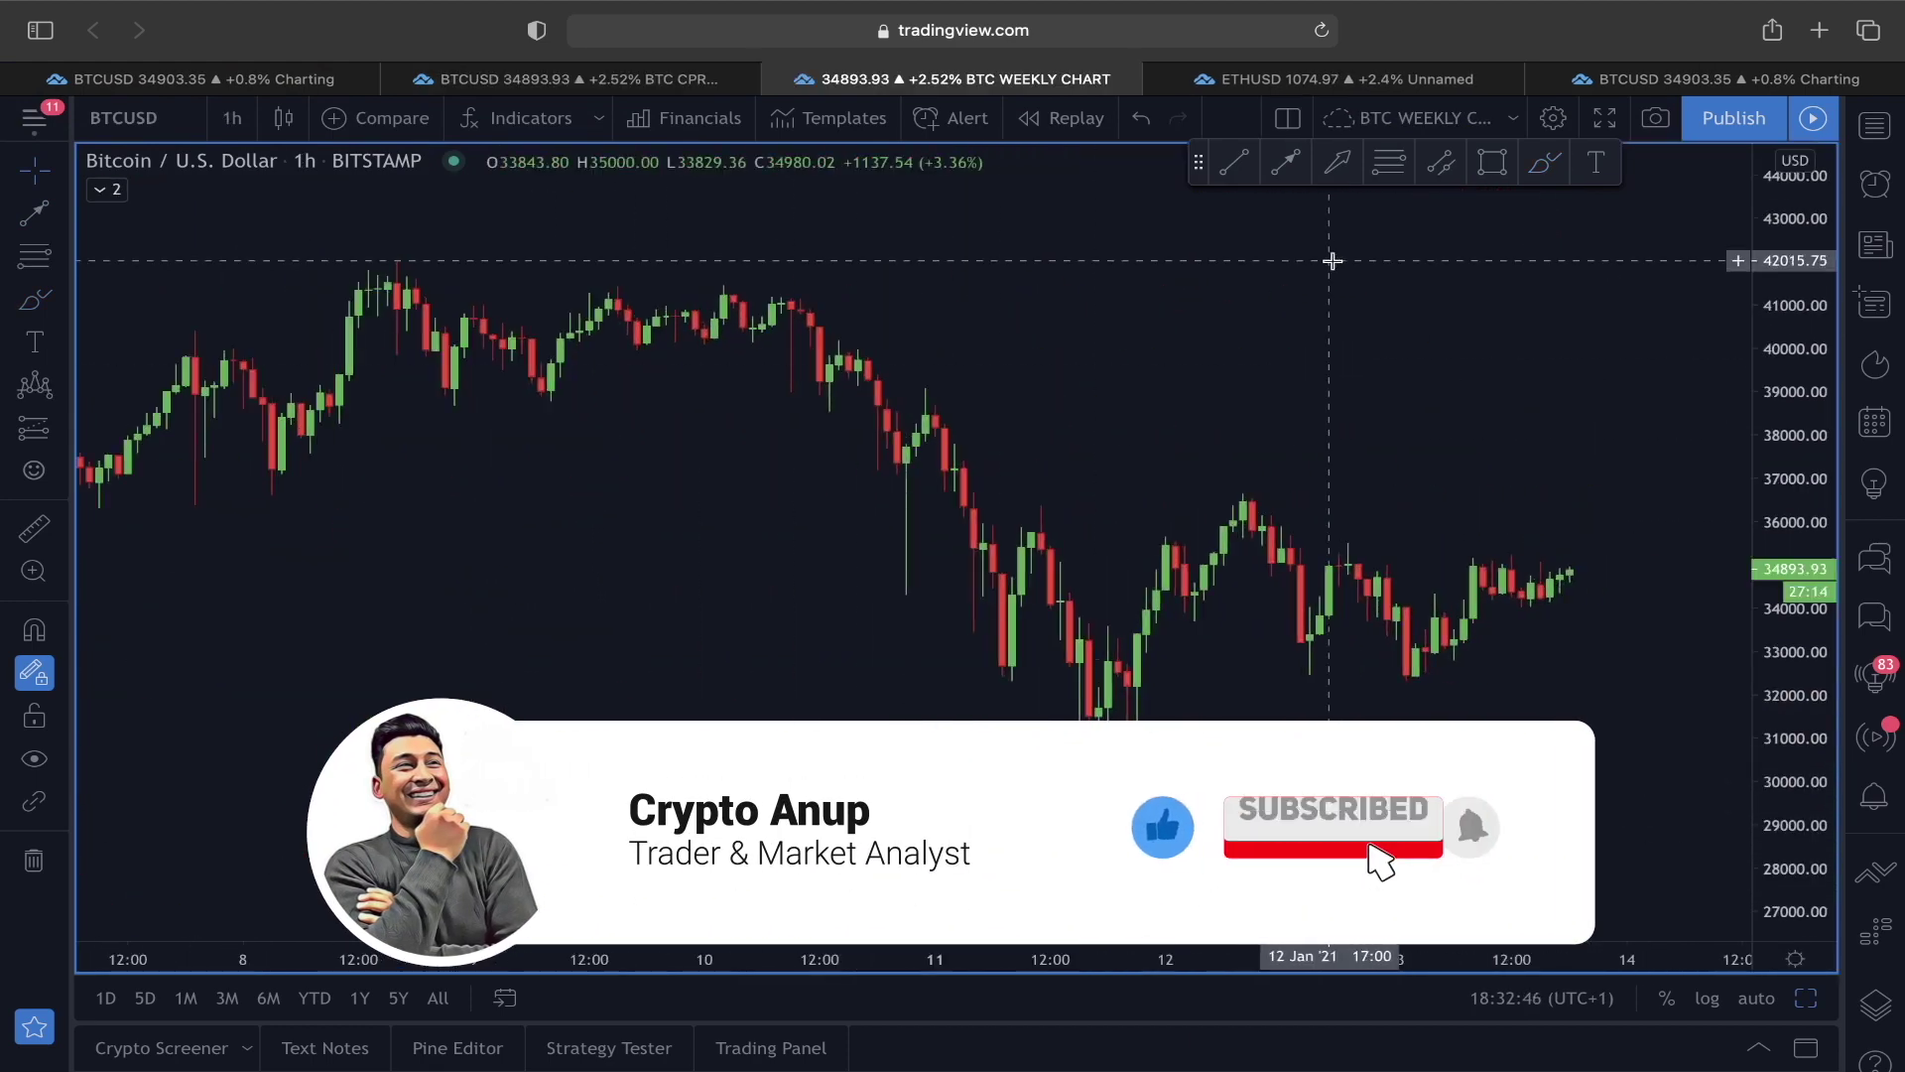
pyautogui.scroll(3, 1335, 255)
pyautogui.click(1287, 161)
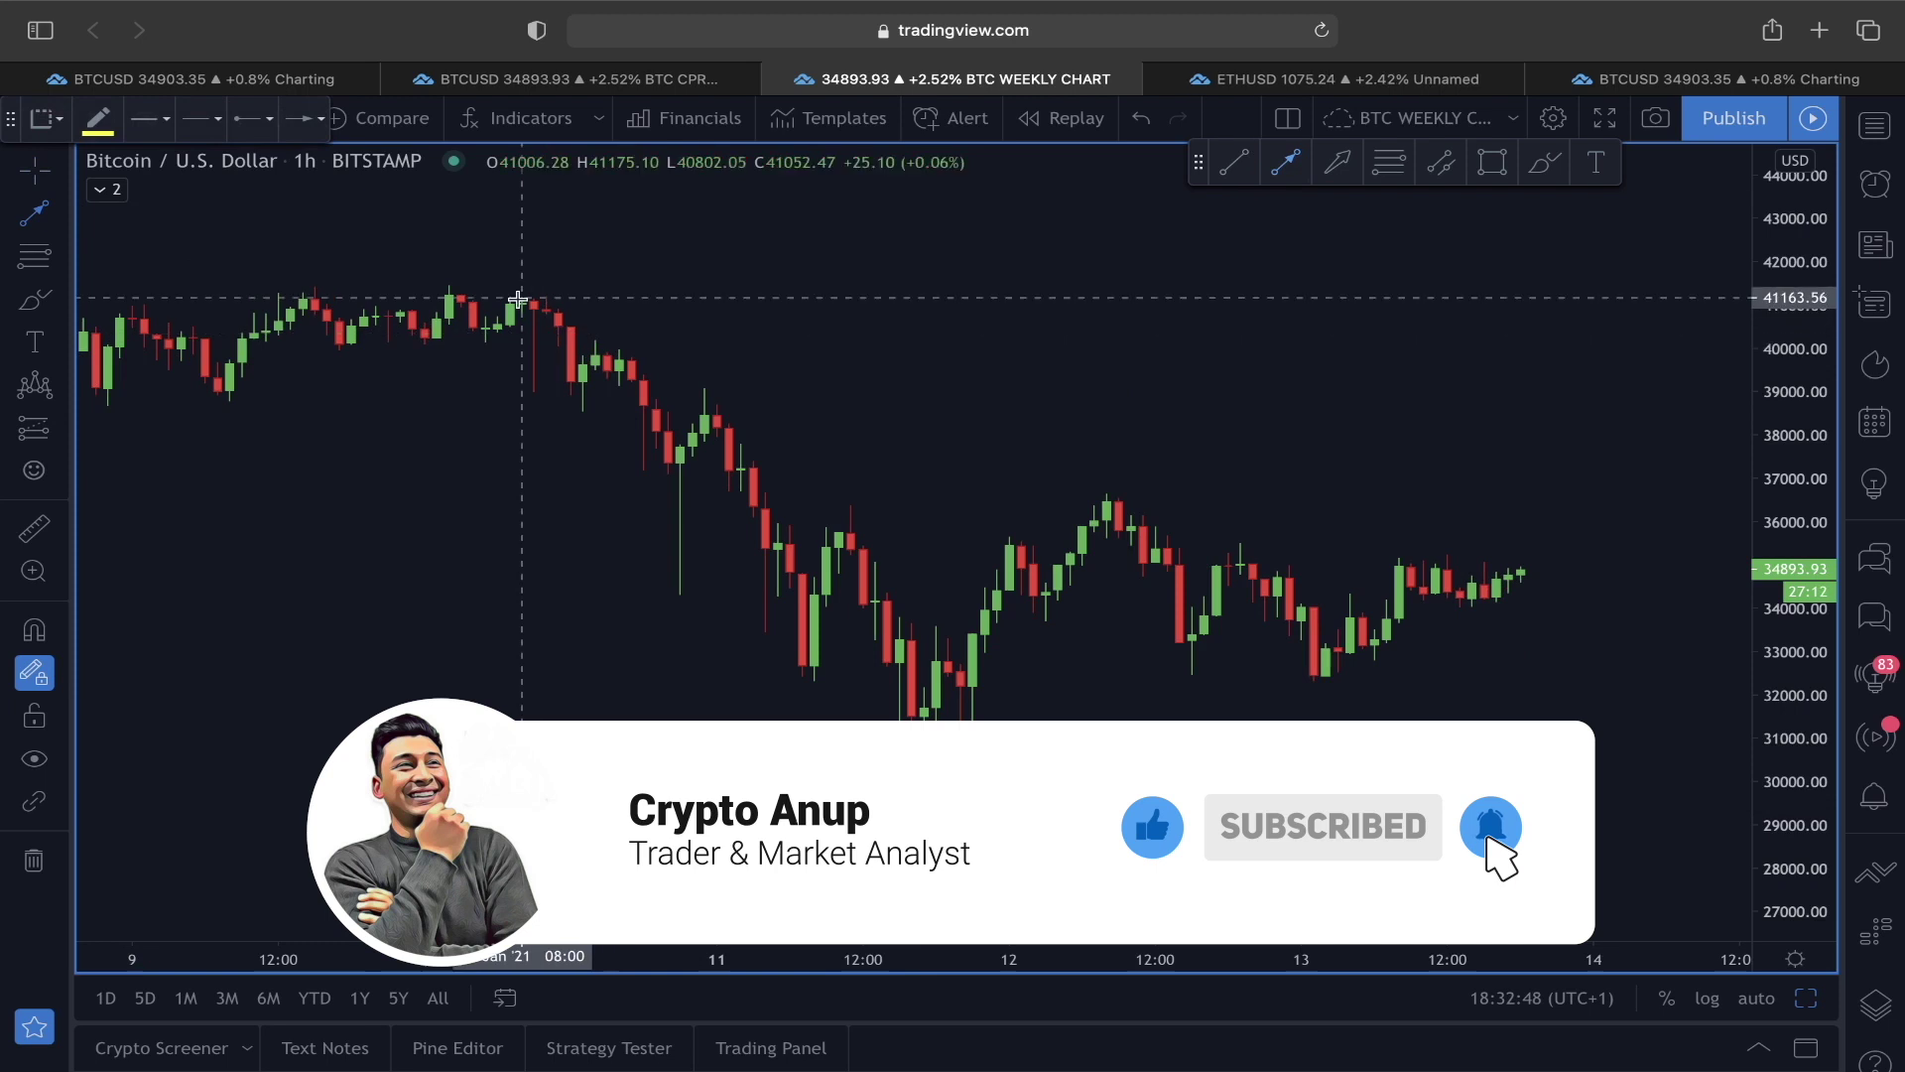
pyautogui.click(510, 293)
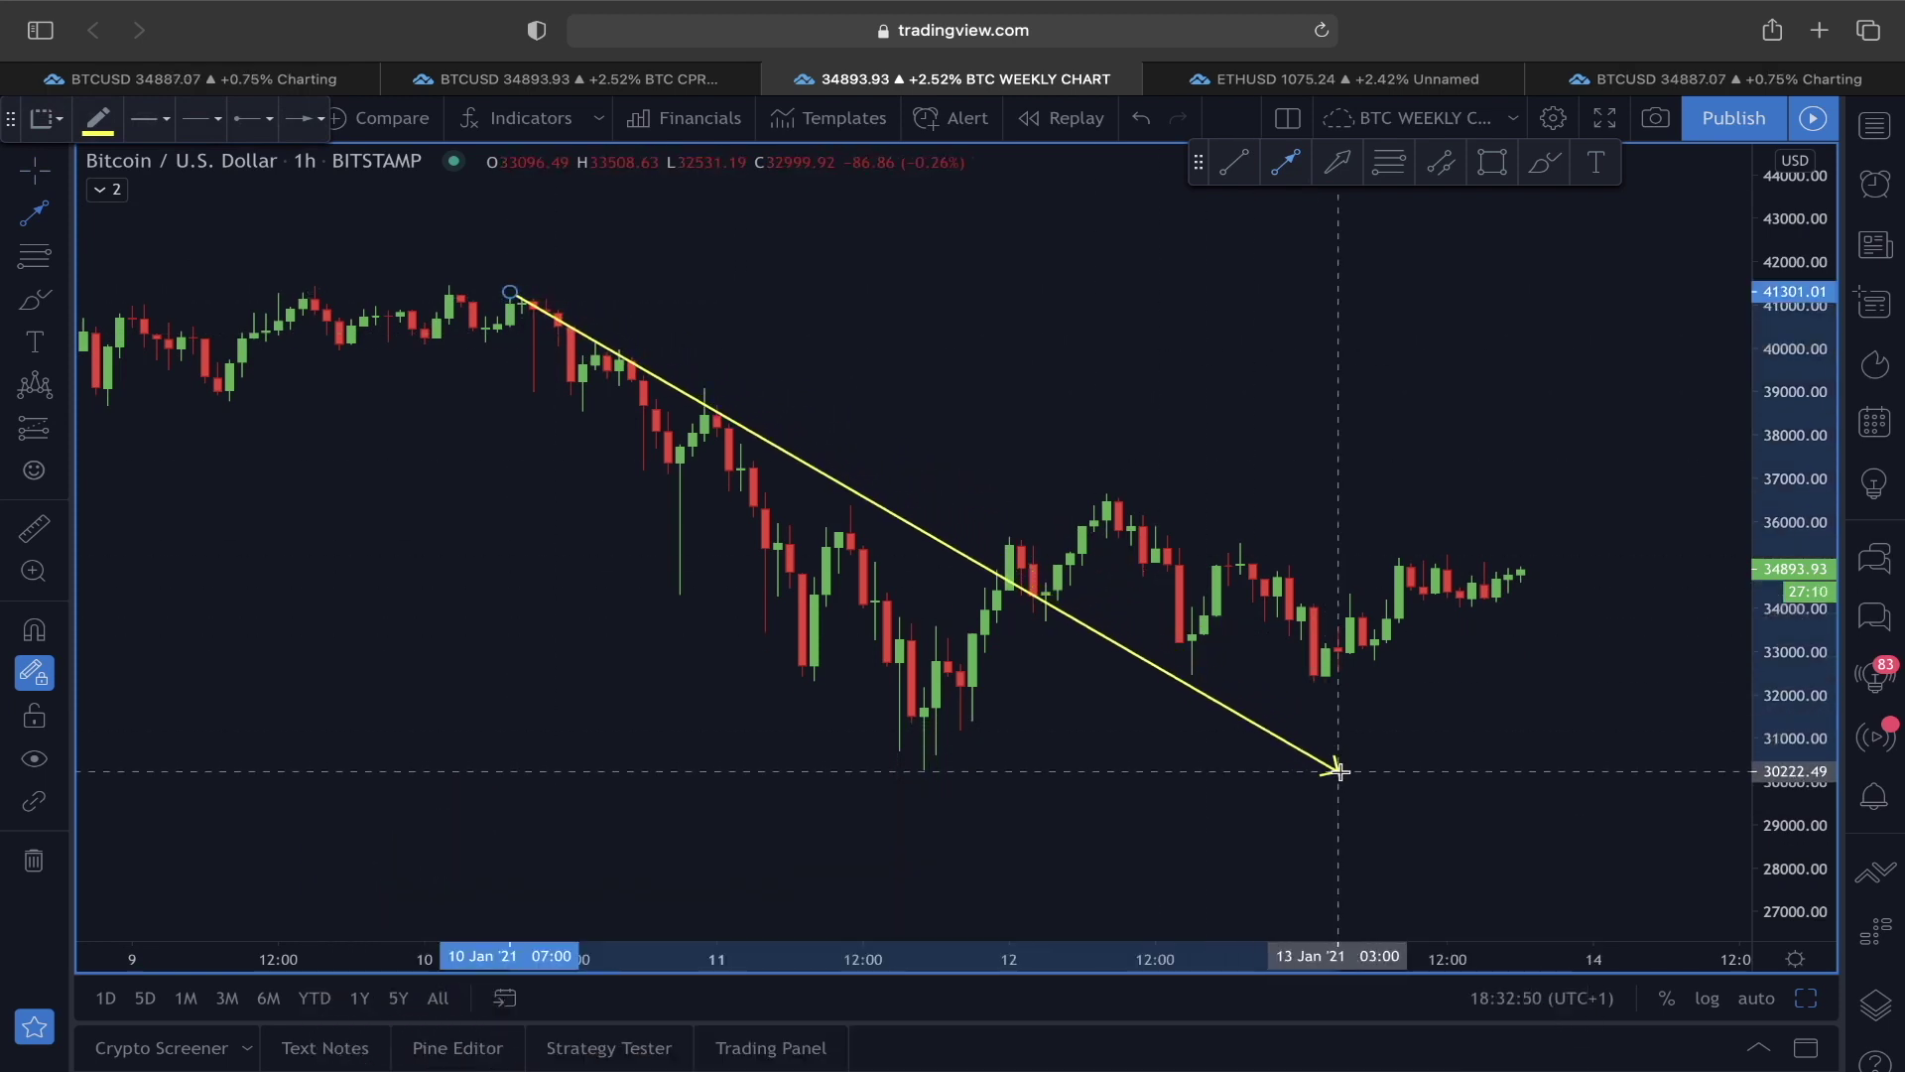
pyautogui.click(1339, 761)
pyautogui.click(496, 320)
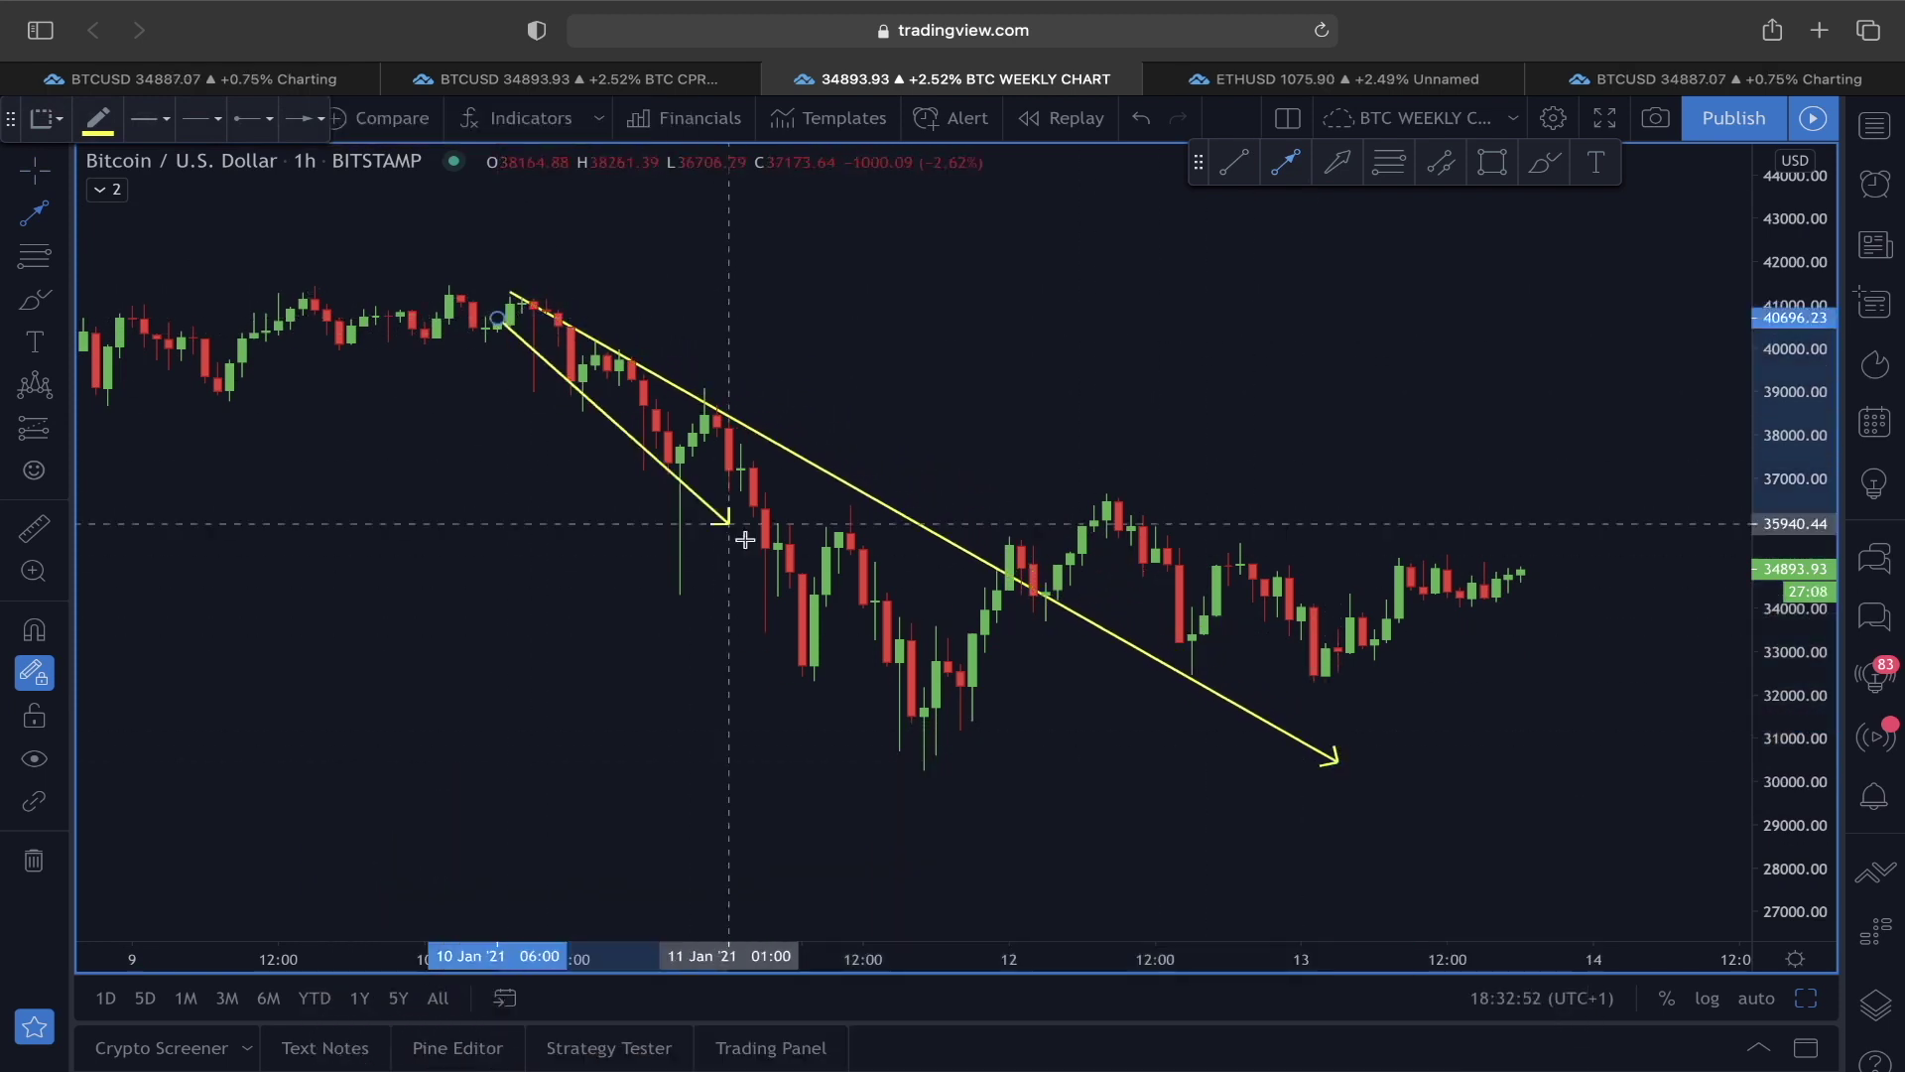
pyautogui.click(1010, 895)
# Step: Sketch a freehand projected price path over the candles, then delete it
pyautogui.scroll(3, 1084, 735)
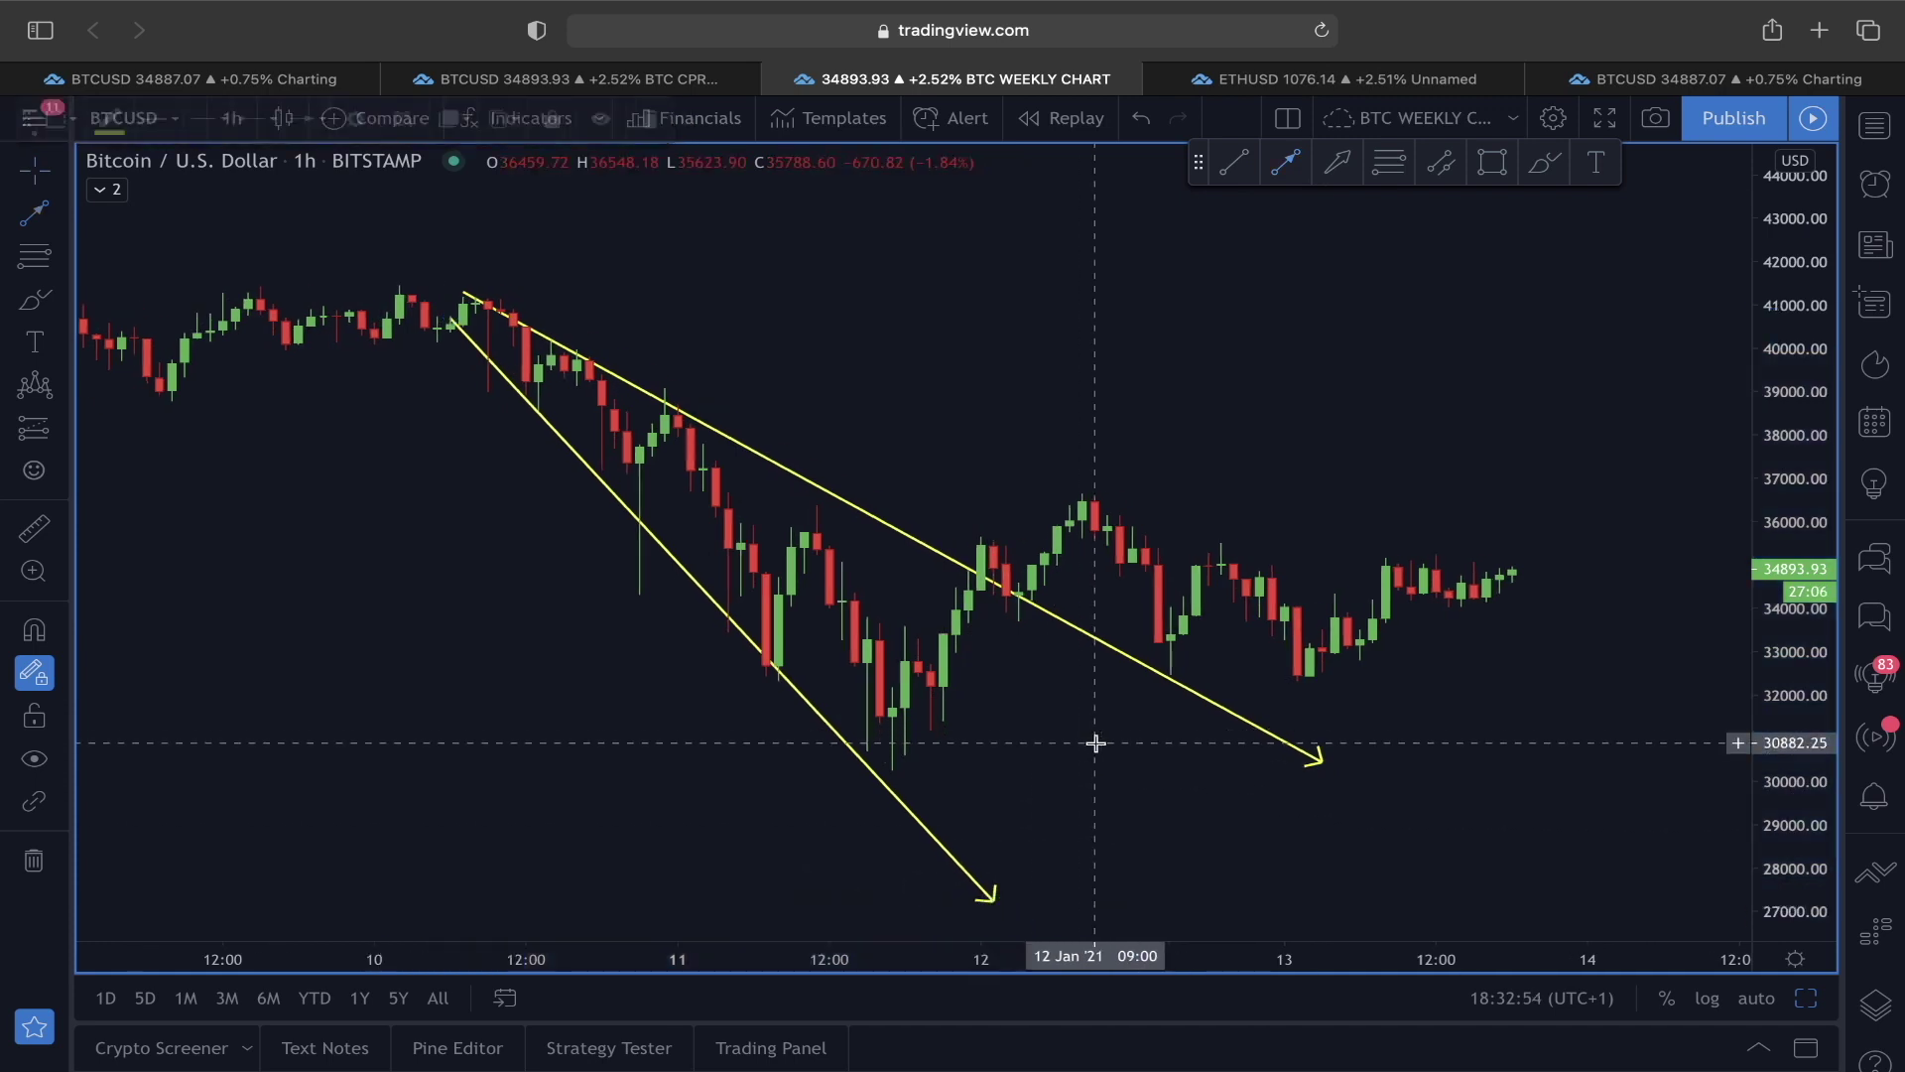
pyautogui.scroll(-3, 1190, 747)
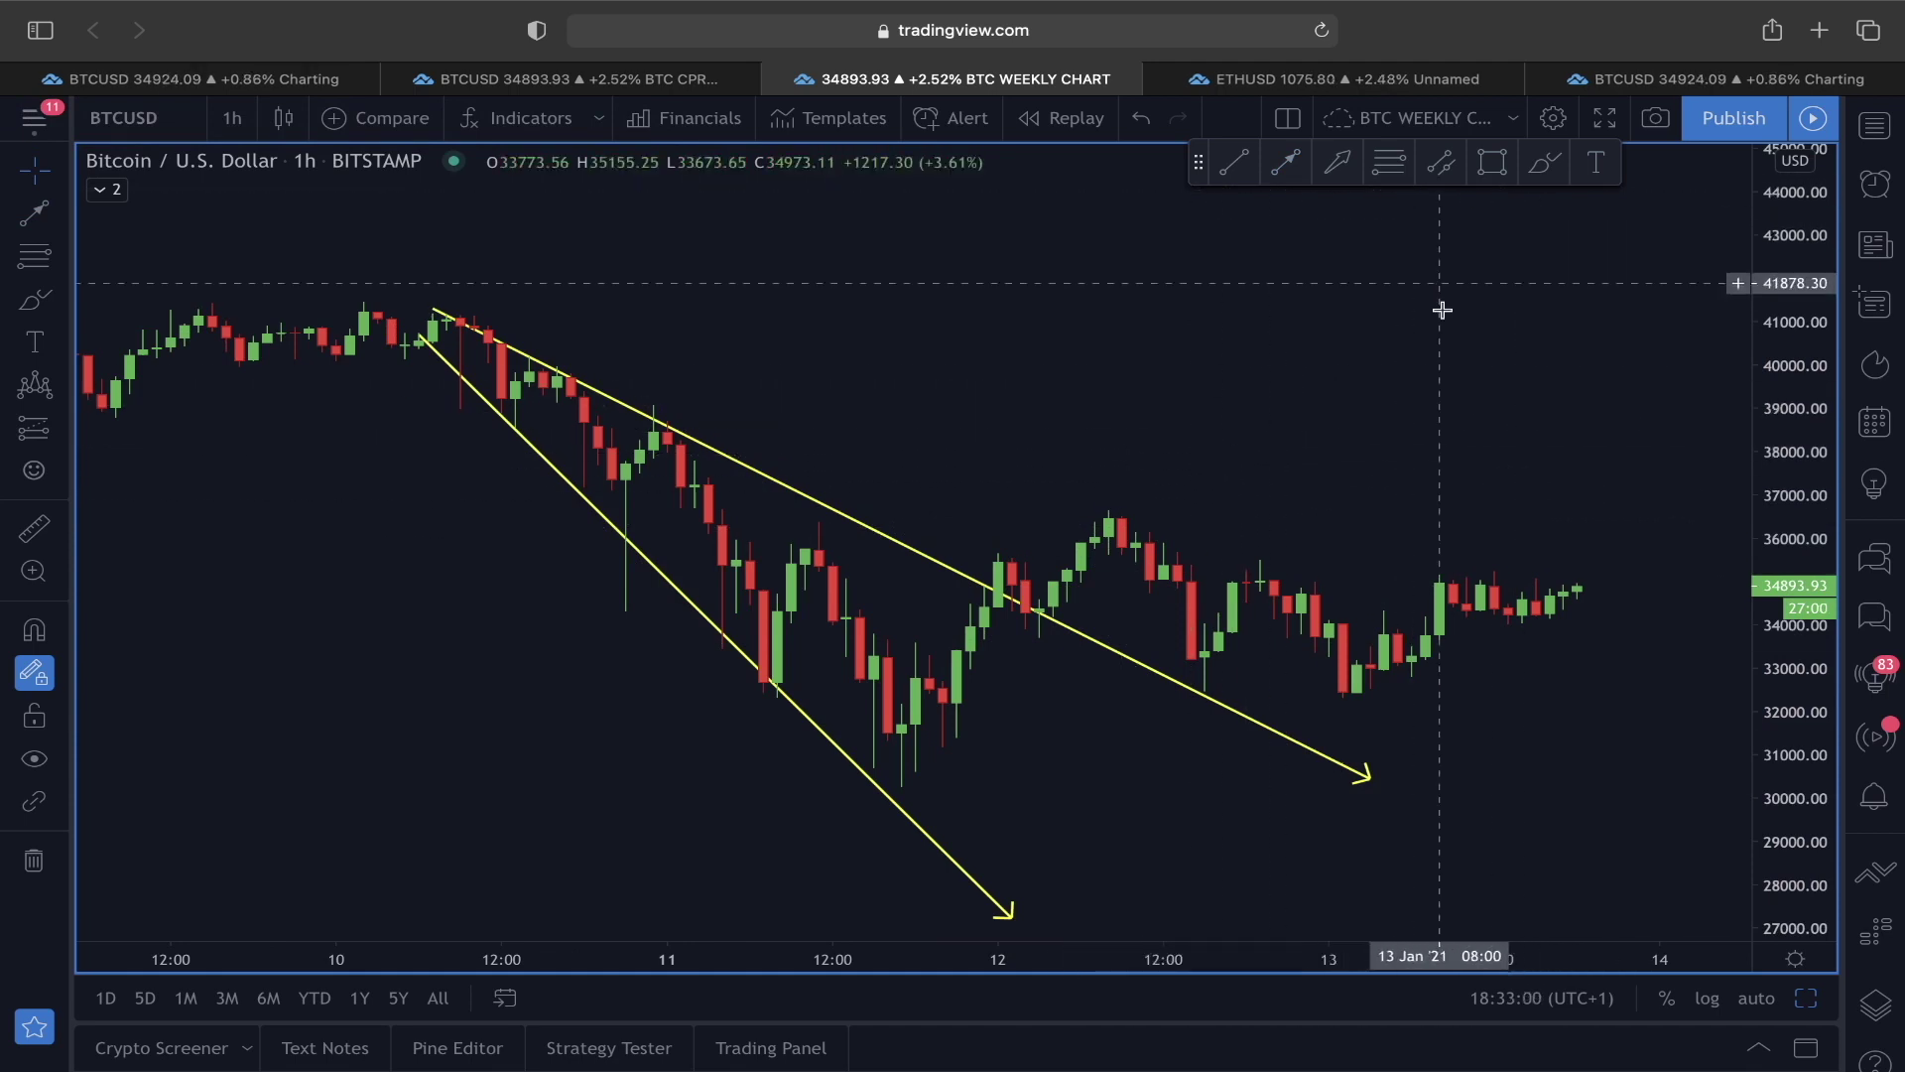
pyautogui.click(1528, 174)
pyautogui.moveTo(1067, 574)
pyautogui.mouseDown()
pyautogui.moveTo(1171, 541)
pyautogui.moveTo(1438, 694)
pyautogui.moveTo(1604, 554)
pyautogui.mouseUp()
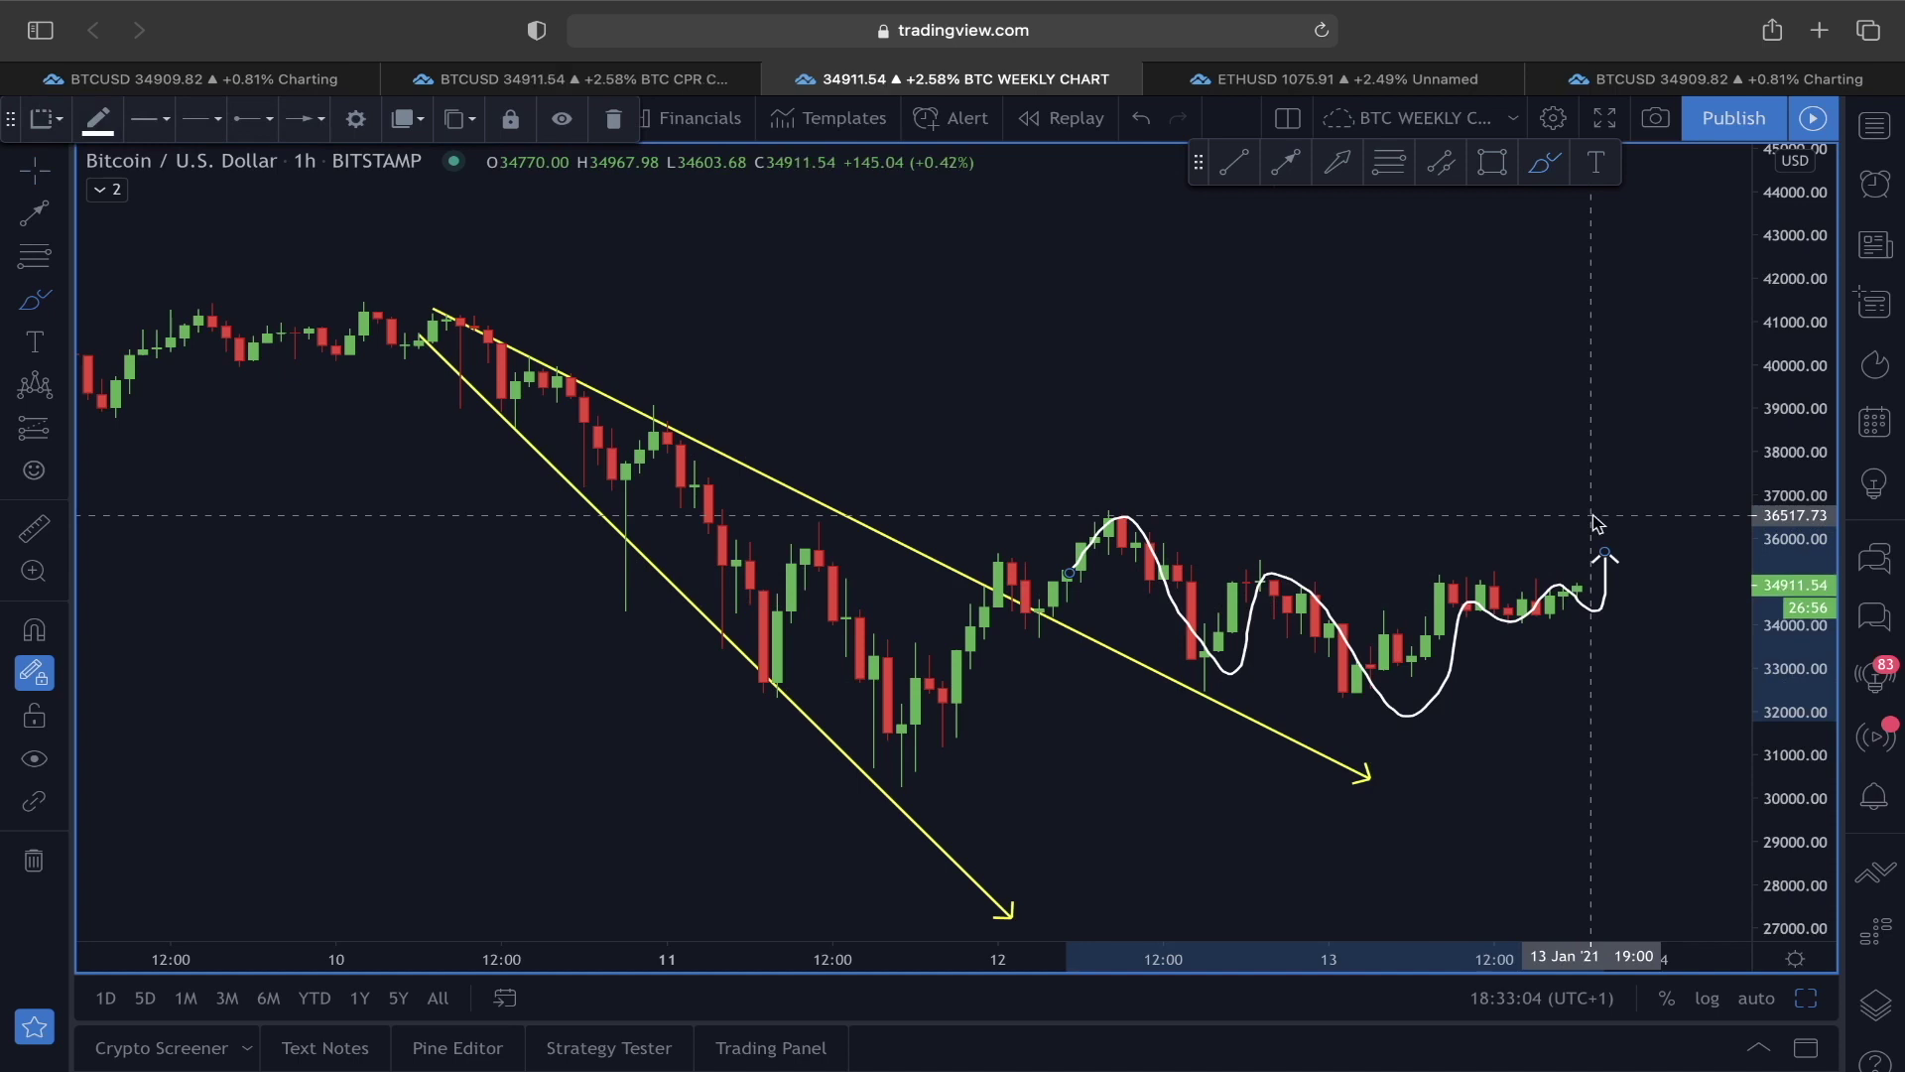
pyautogui.press('Delete')
# Step: Draw thin grey zones: a top range box, plus zones near 38,700 and 36,600
pyautogui.scroll(-3, 893, 607)
pyautogui.scroll(3, 992, 444)
pyautogui.click(1492, 164)
pyautogui.moveTo(221, 362); pyautogui.dragTo(1010, 359)
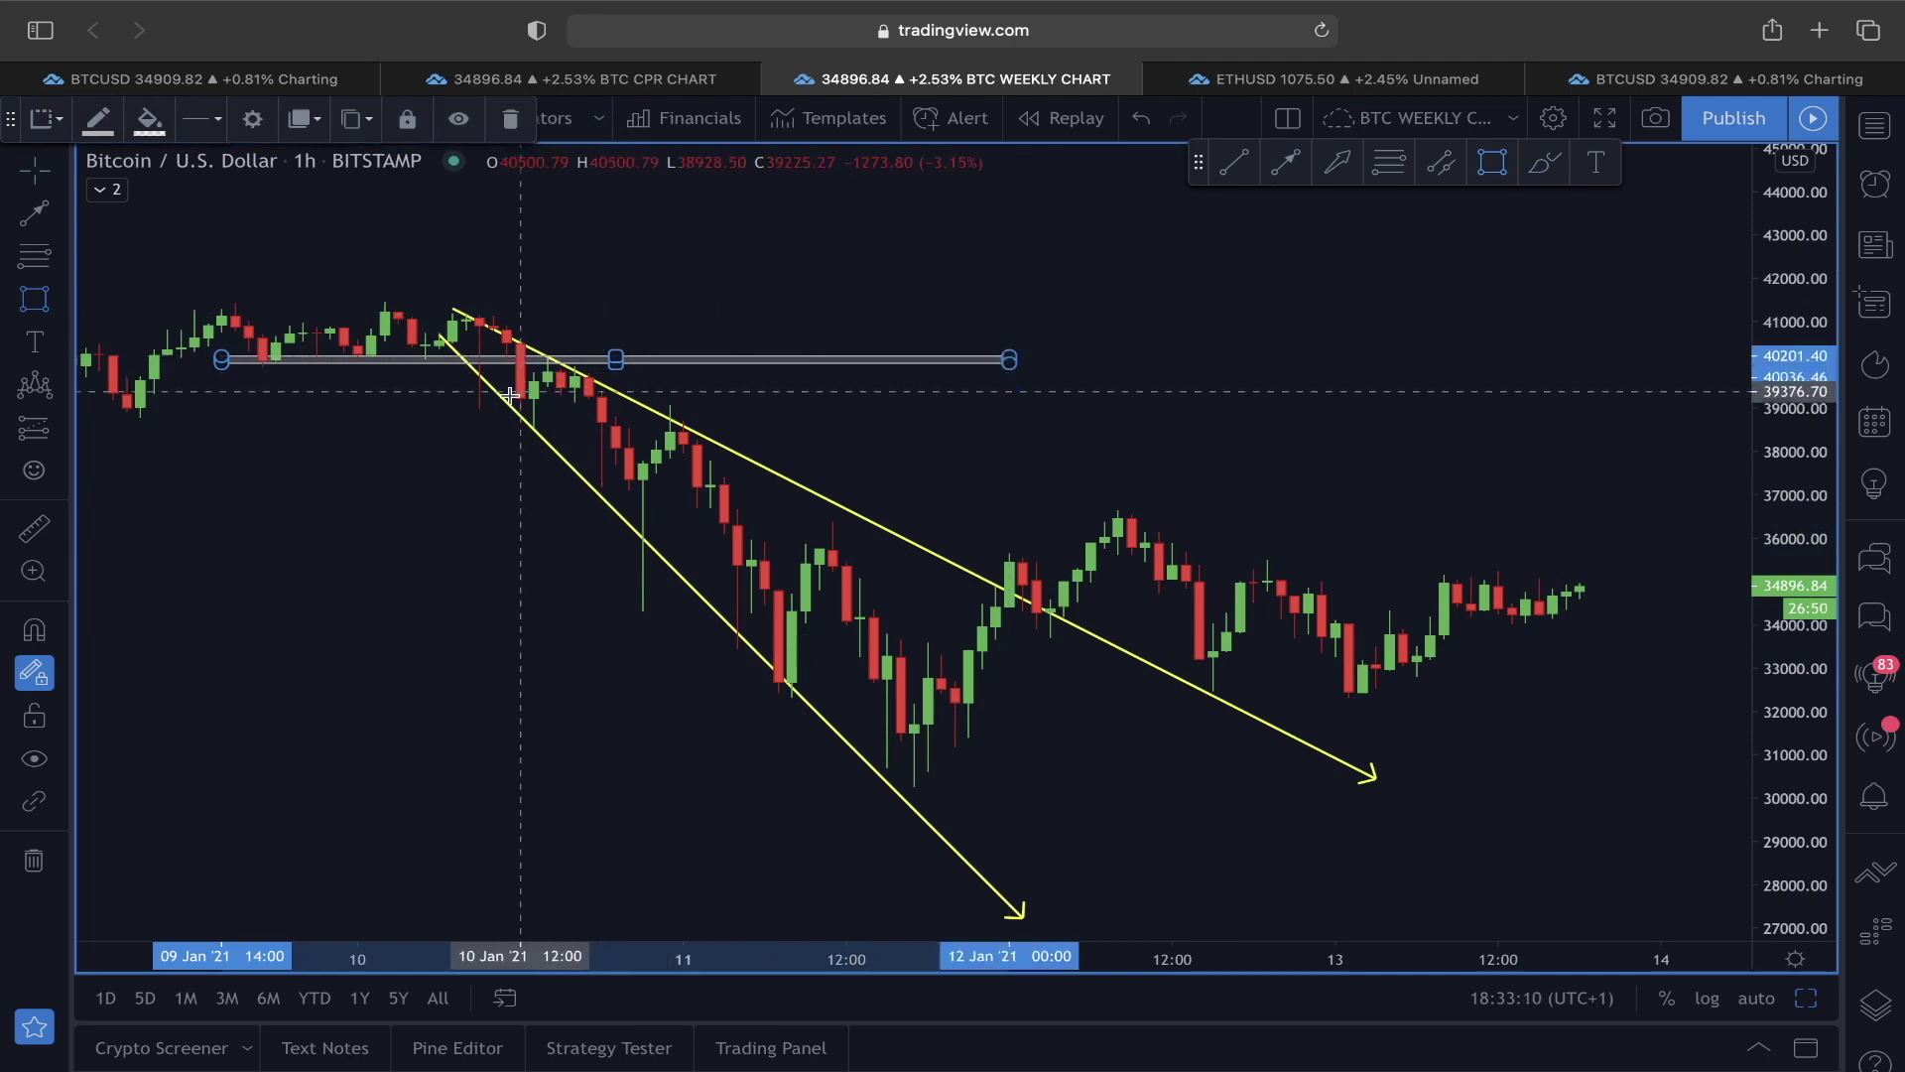
pyautogui.moveTo(466, 423); pyautogui.dragTo(1457, 424)
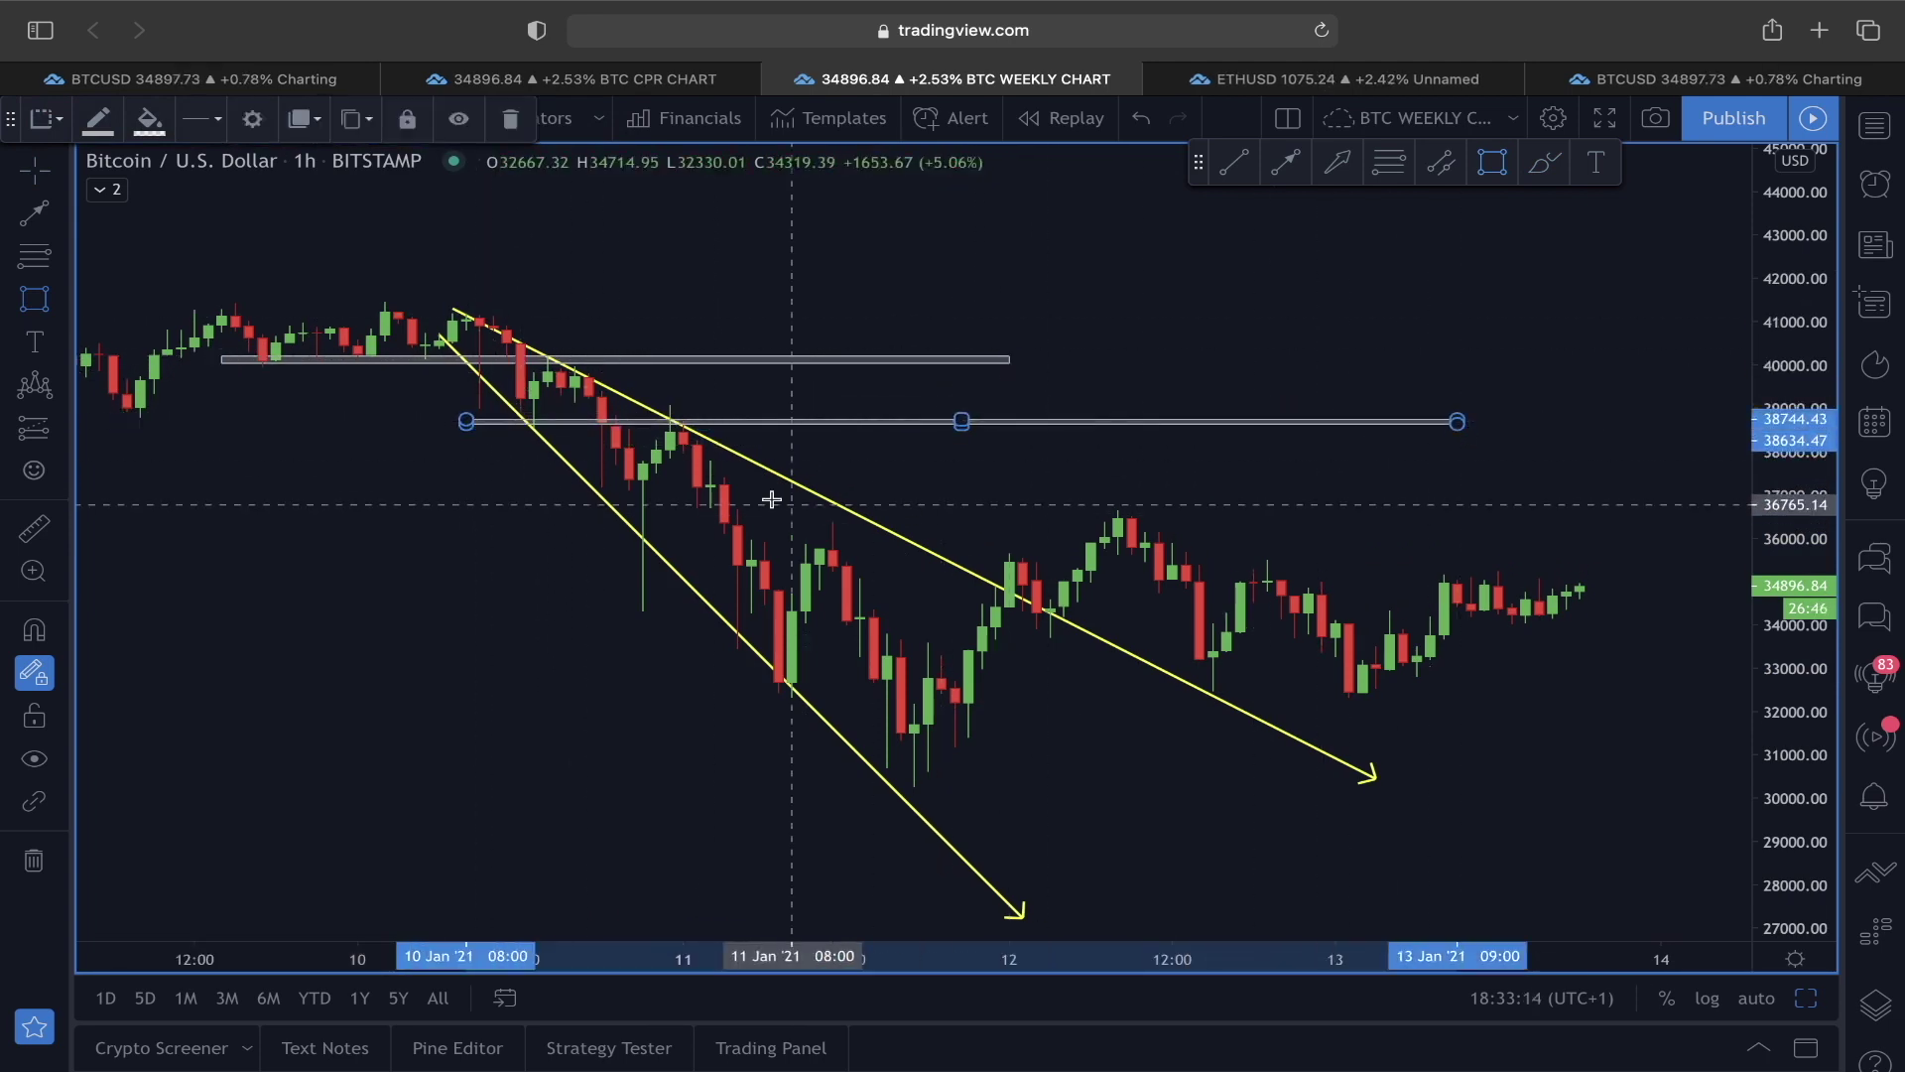
pyautogui.moveTo(656, 519); pyautogui.dragTo(1729, 518)
# Step: Add yellow arrows at the top zone's touches, the 38,700 zone and the wedge touch
pyautogui.click(1286, 162)
pyautogui.moveTo(235, 462); pyautogui.dragTo(266, 392)
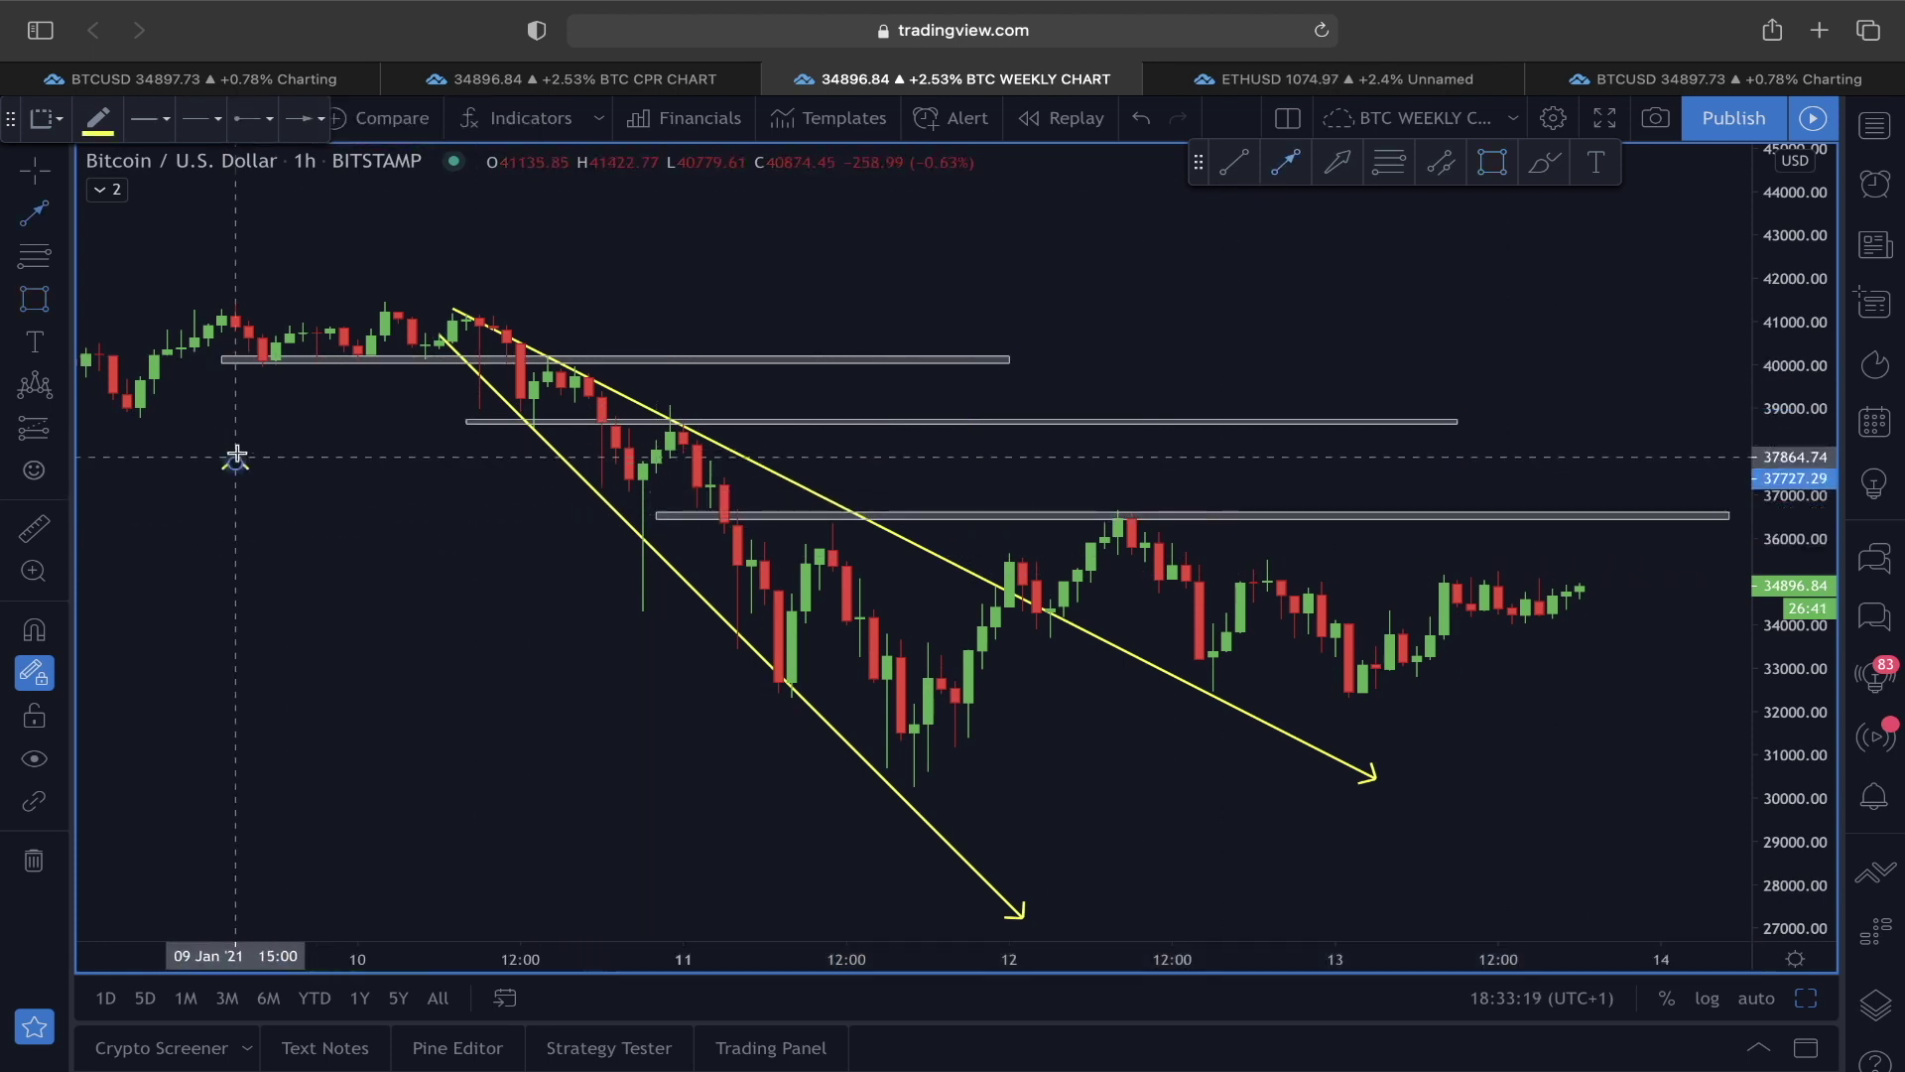
pyautogui.moveTo(343, 443); pyautogui.dragTo(357, 359)
pyautogui.moveTo(575, 284); pyautogui.dragTo(551, 362)
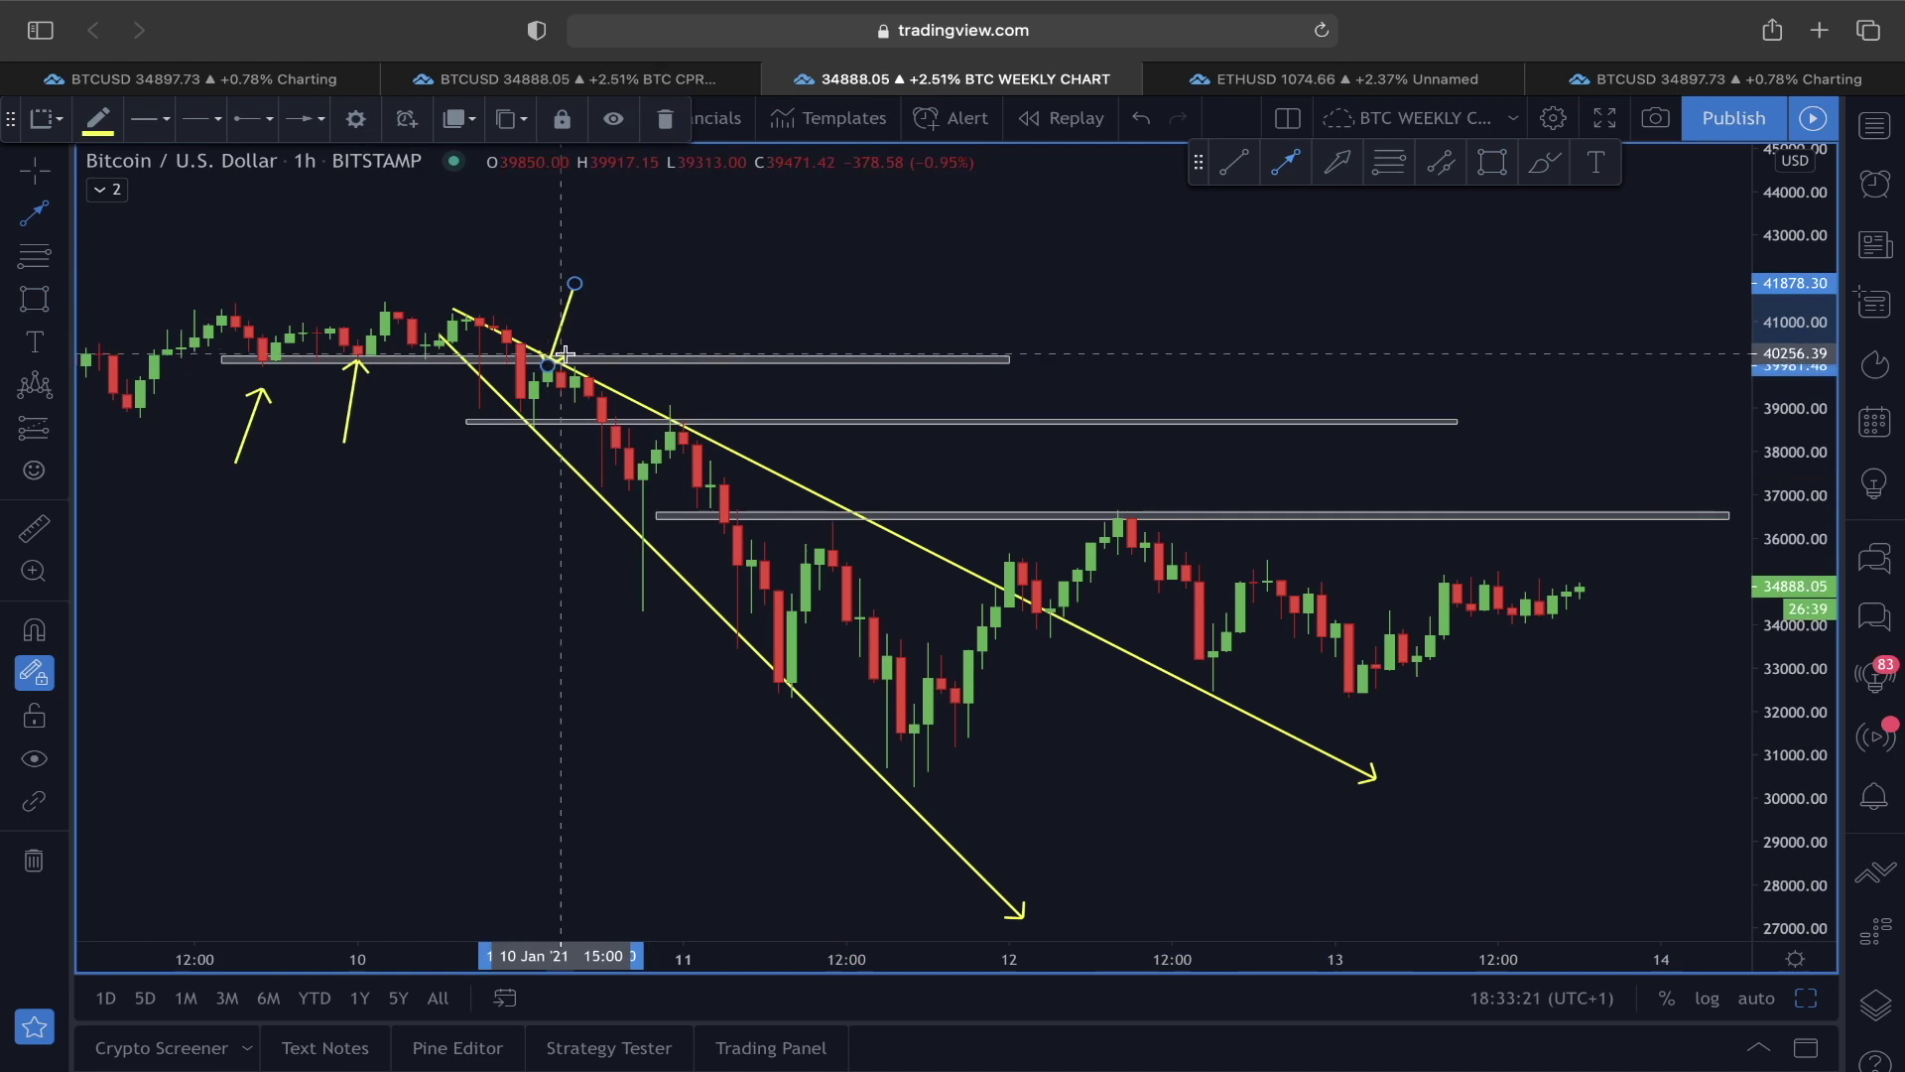
pyautogui.moveTo(467, 566); pyautogui.dragTo(506, 444)
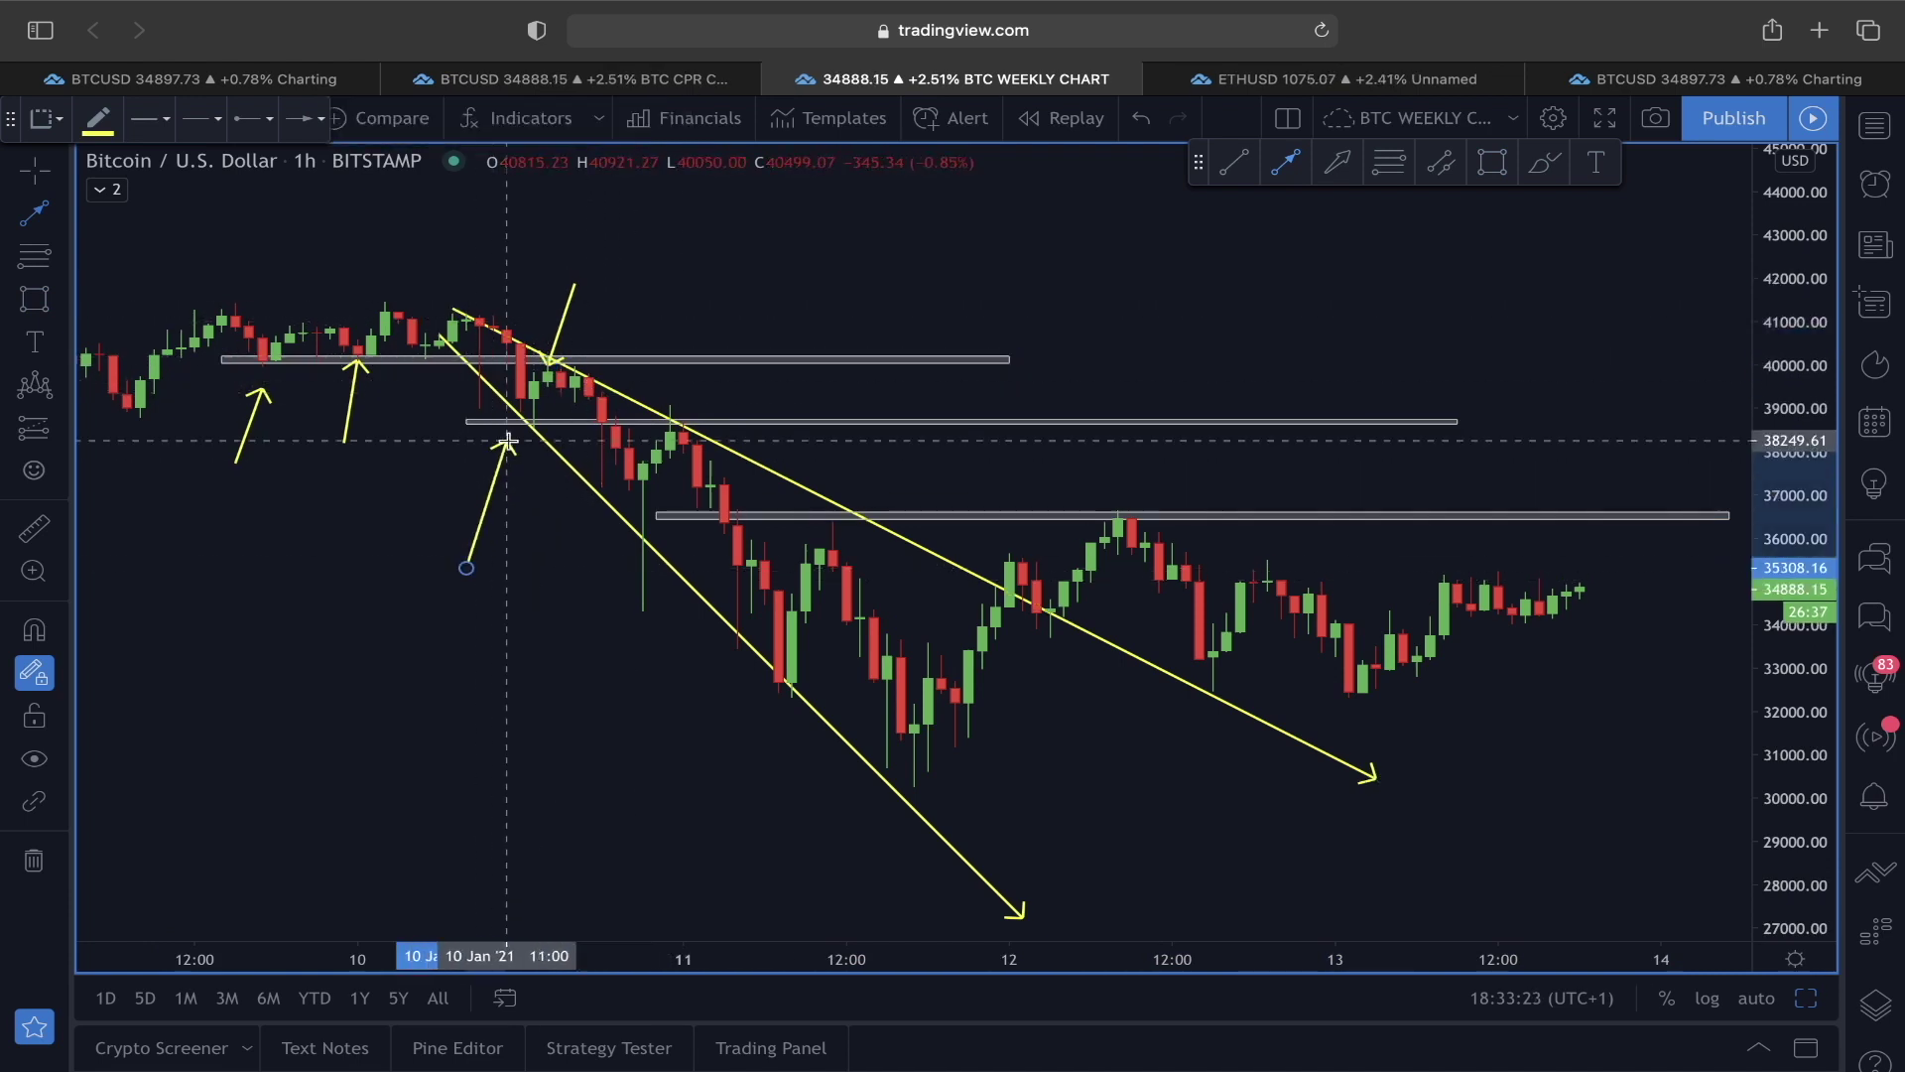
pyautogui.moveTo(725, 370); pyautogui.dragTo(687, 412)
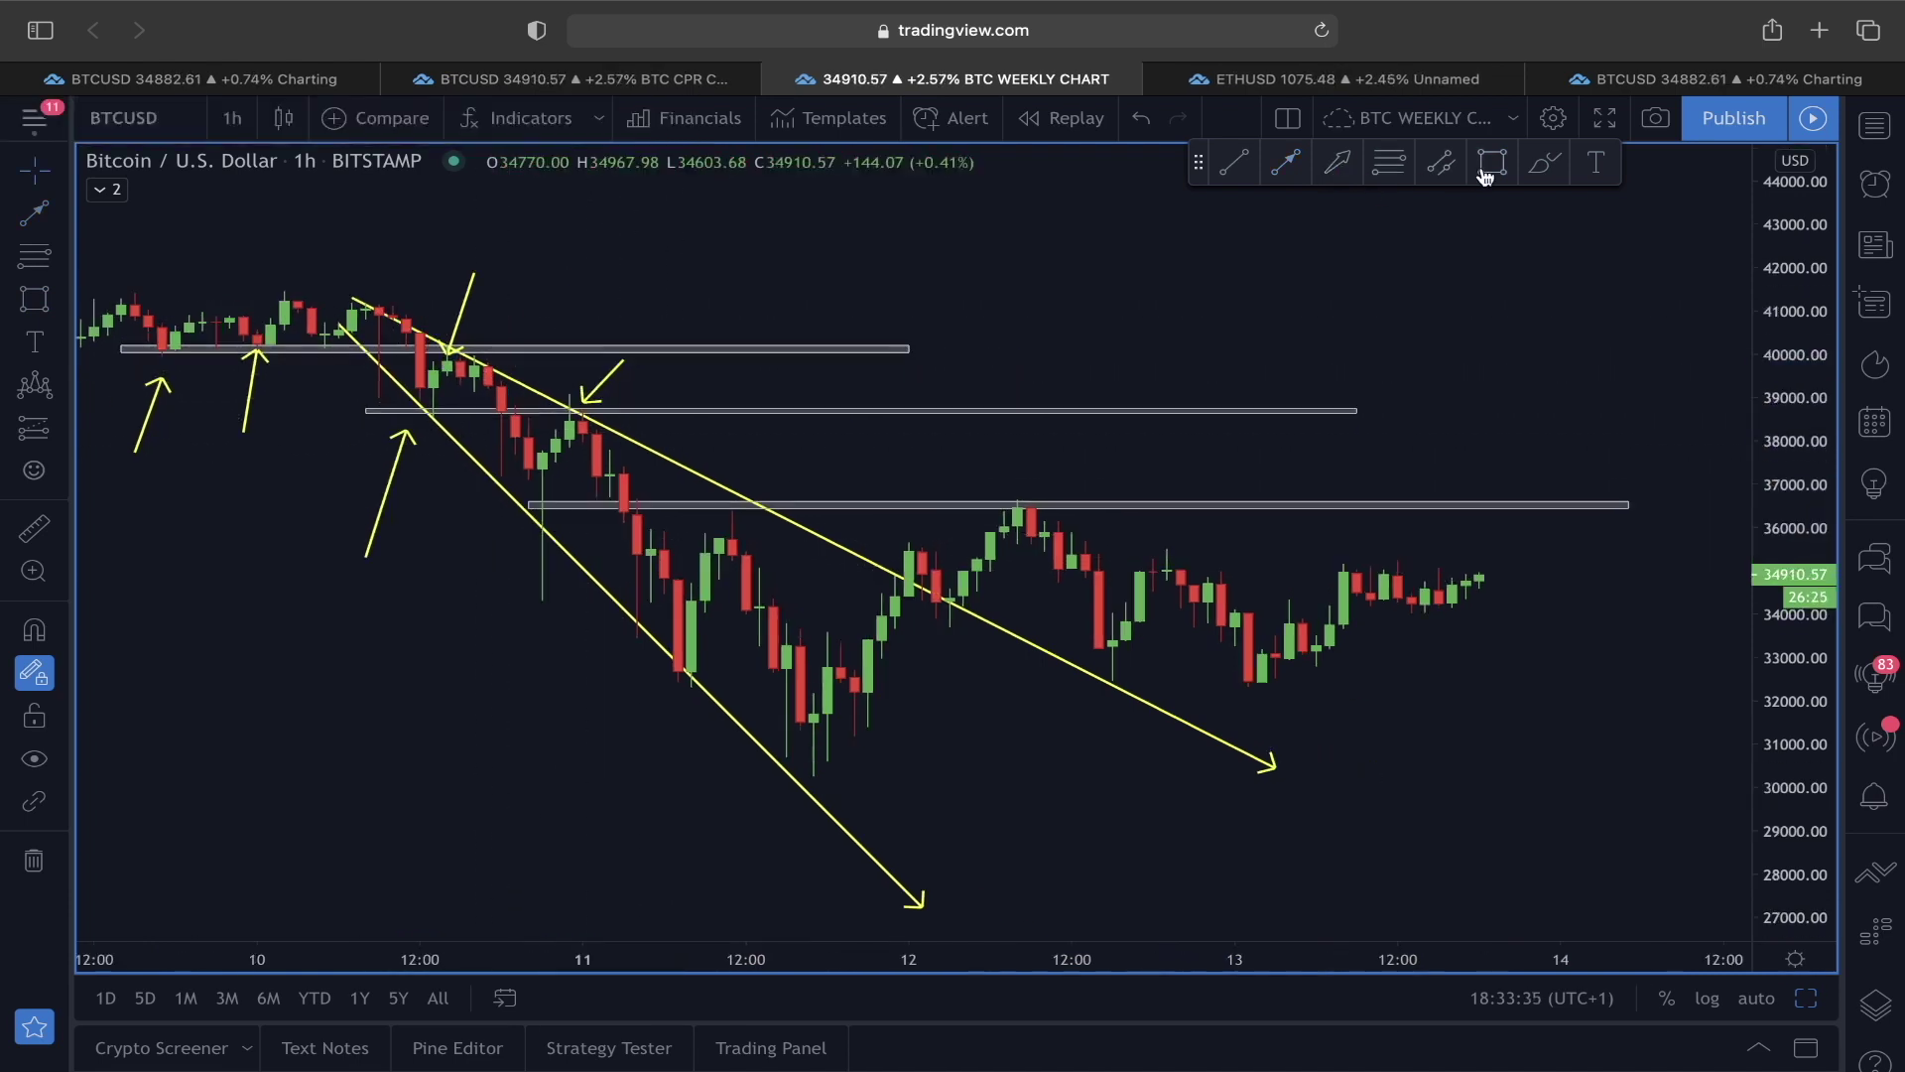
# Step: Draw flat grey zones near 31,500 and 32,400 across the lows
pyautogui.click(1487, 171)
pyautogui.moveTo(746, 726); pyautogui.dragTo(1519, 725)
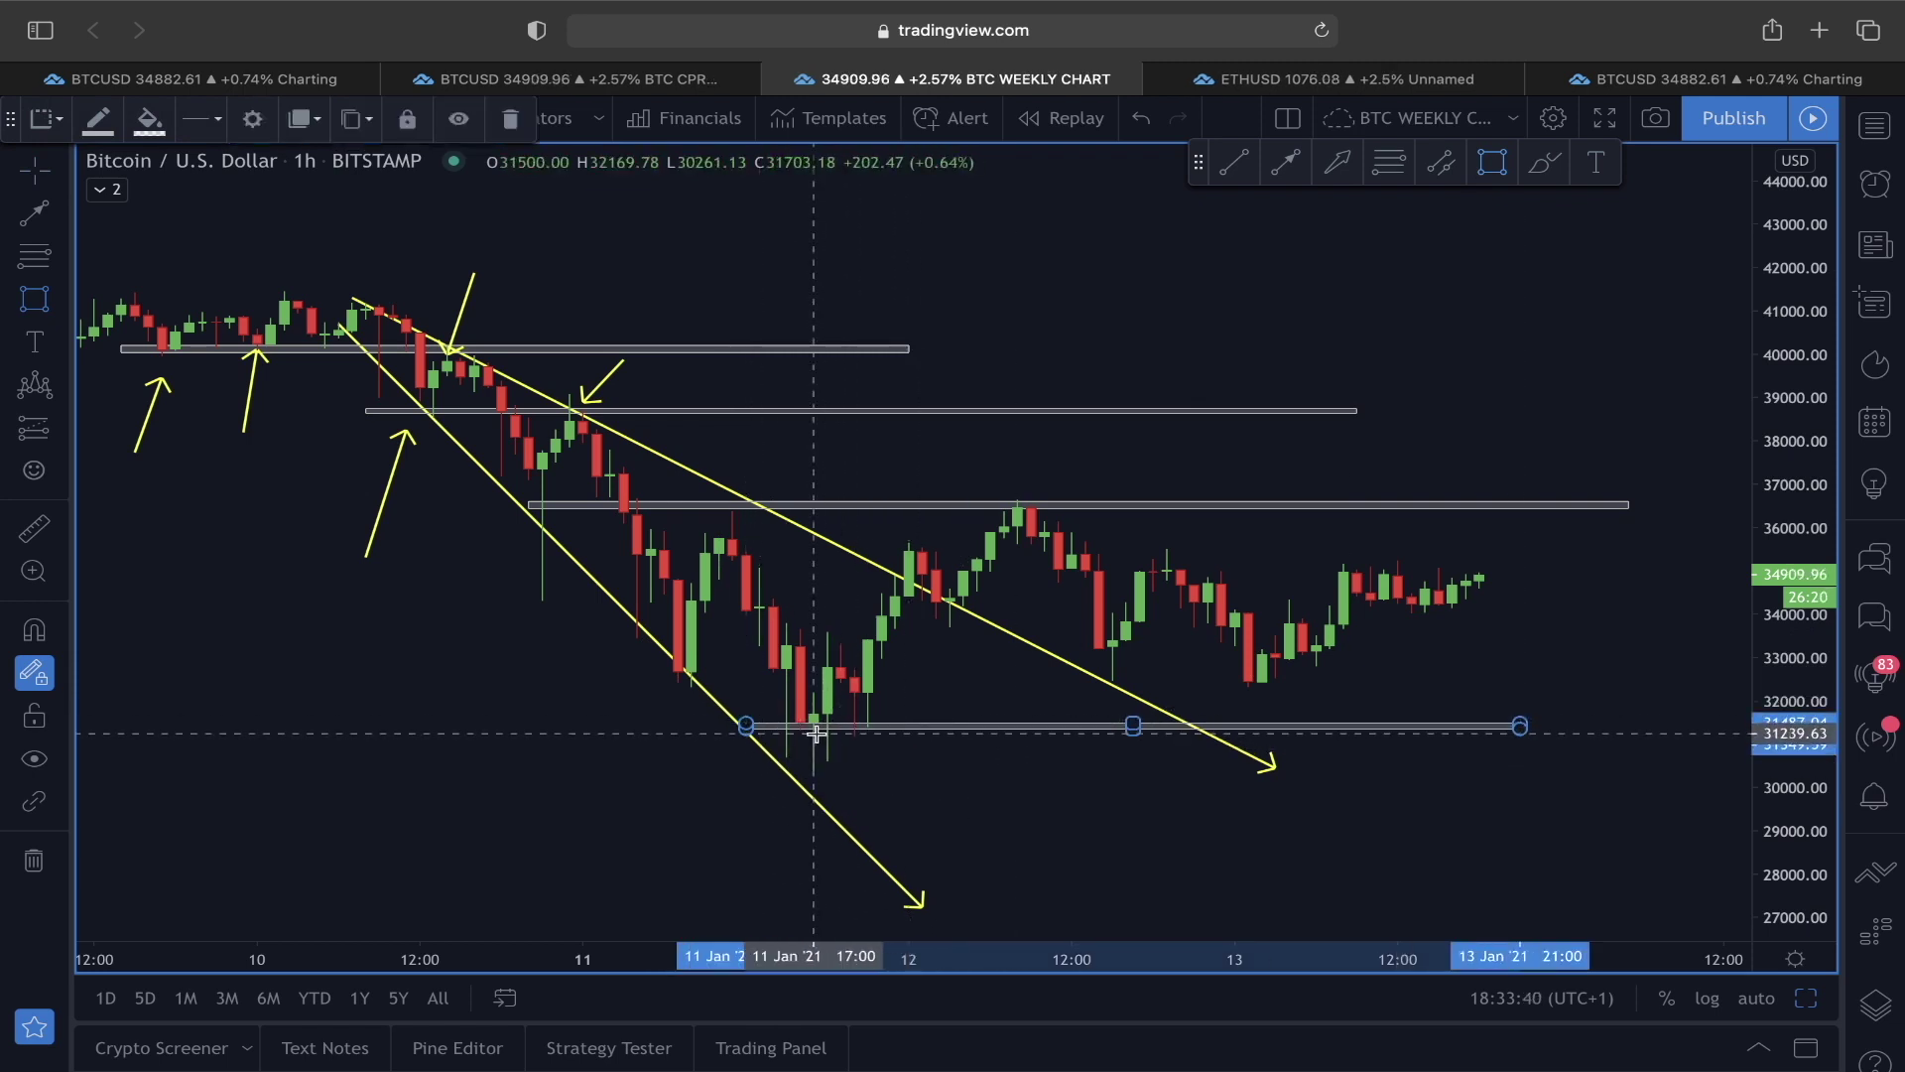
pyautogui.moveTo(839, 738); pyautogui.dragTo(836, 751)
pyautogui.click(1495, 171)
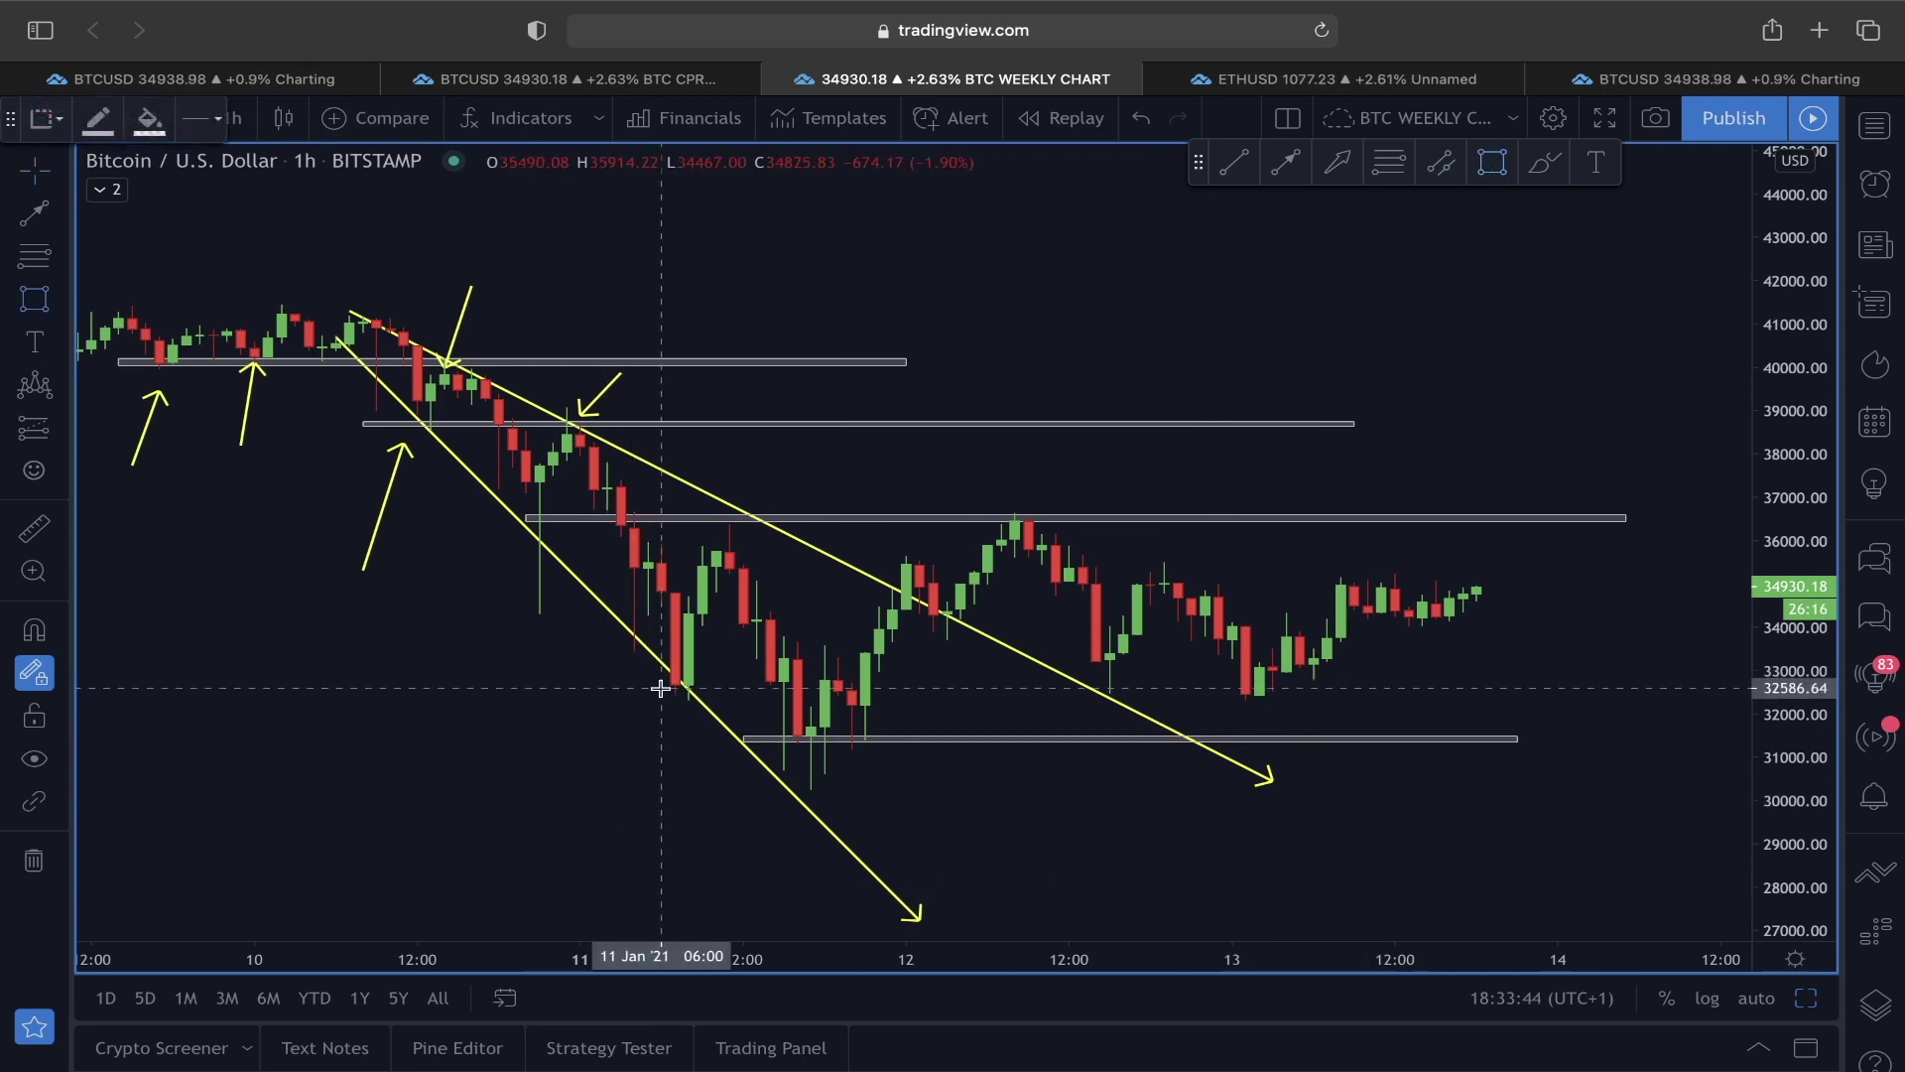
pyautogui.moveTo(663, 687); pyautogui.dragTo(1653, 701)
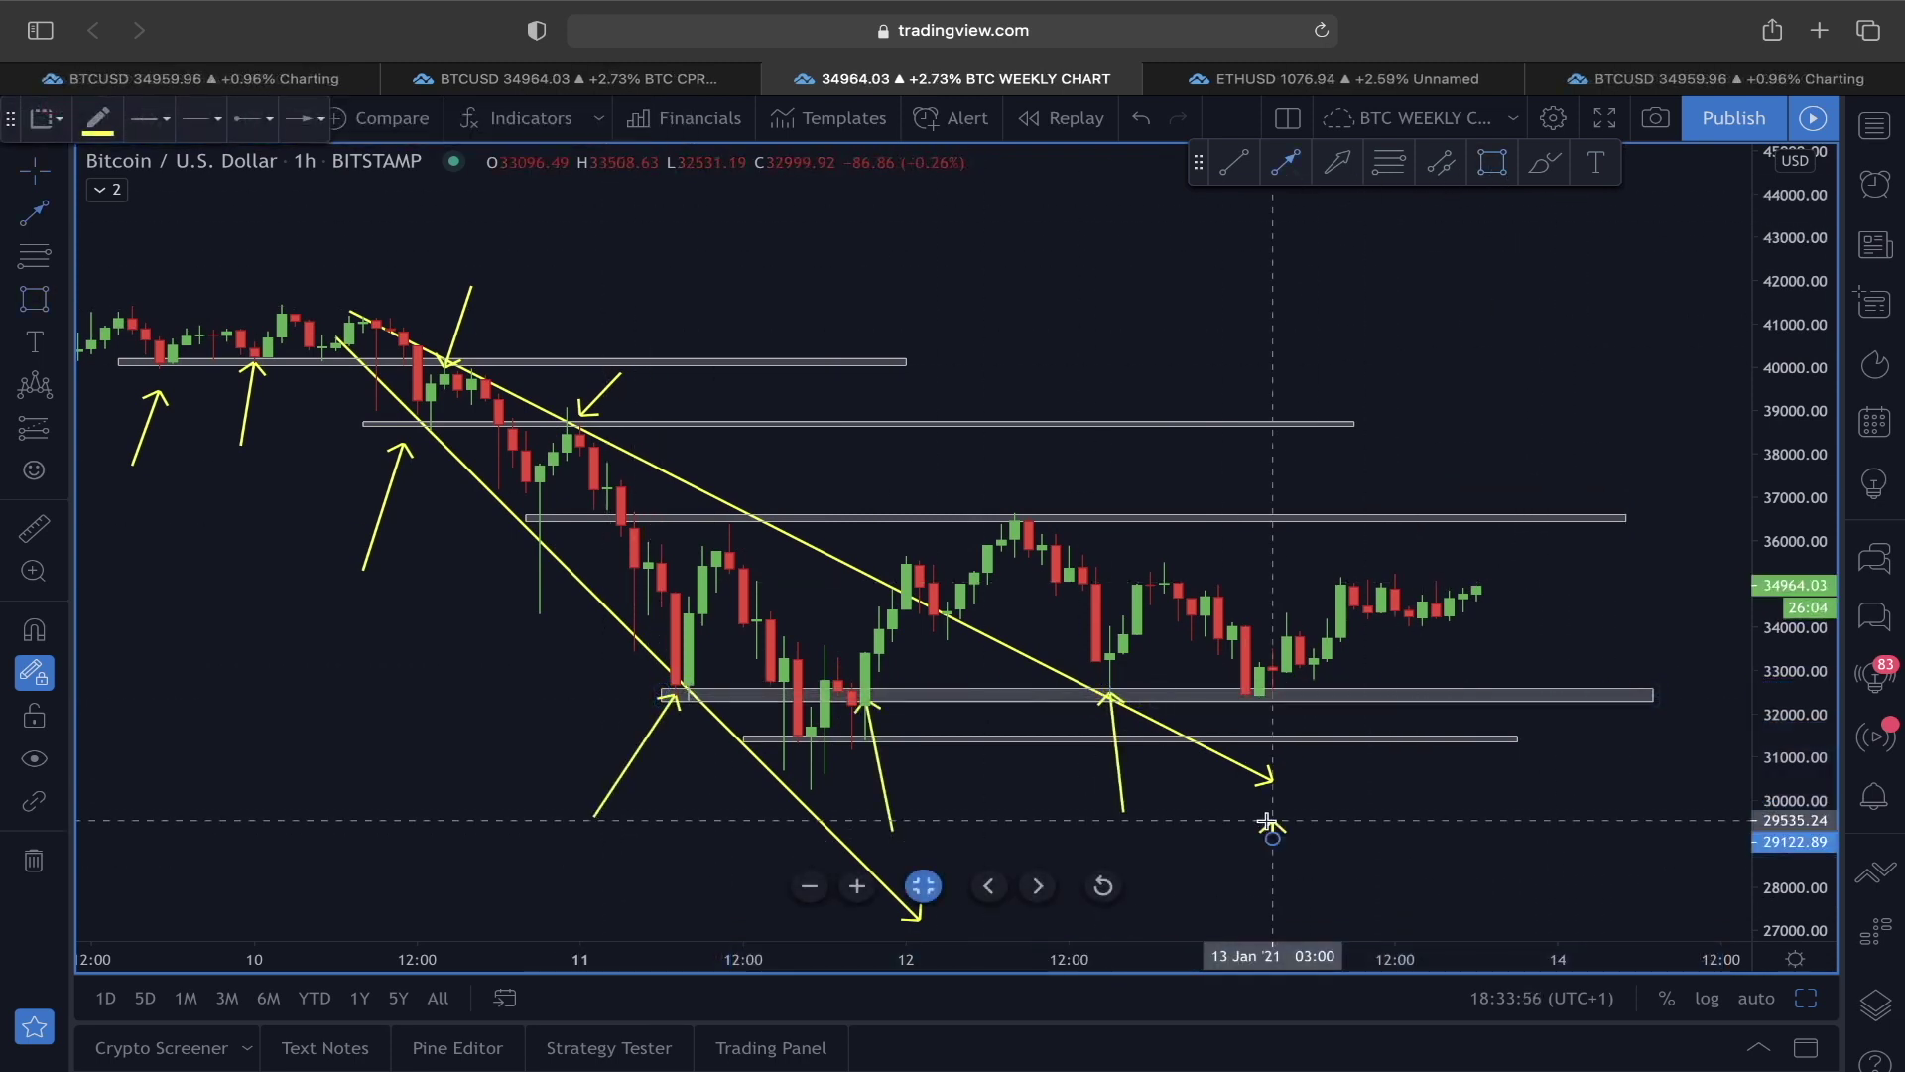
# Step: Add arrows pointing up at the 32,400 zone and onto the 36,600 peak, then open BTC CPR CHART
pyautogui.click(1258, 697)
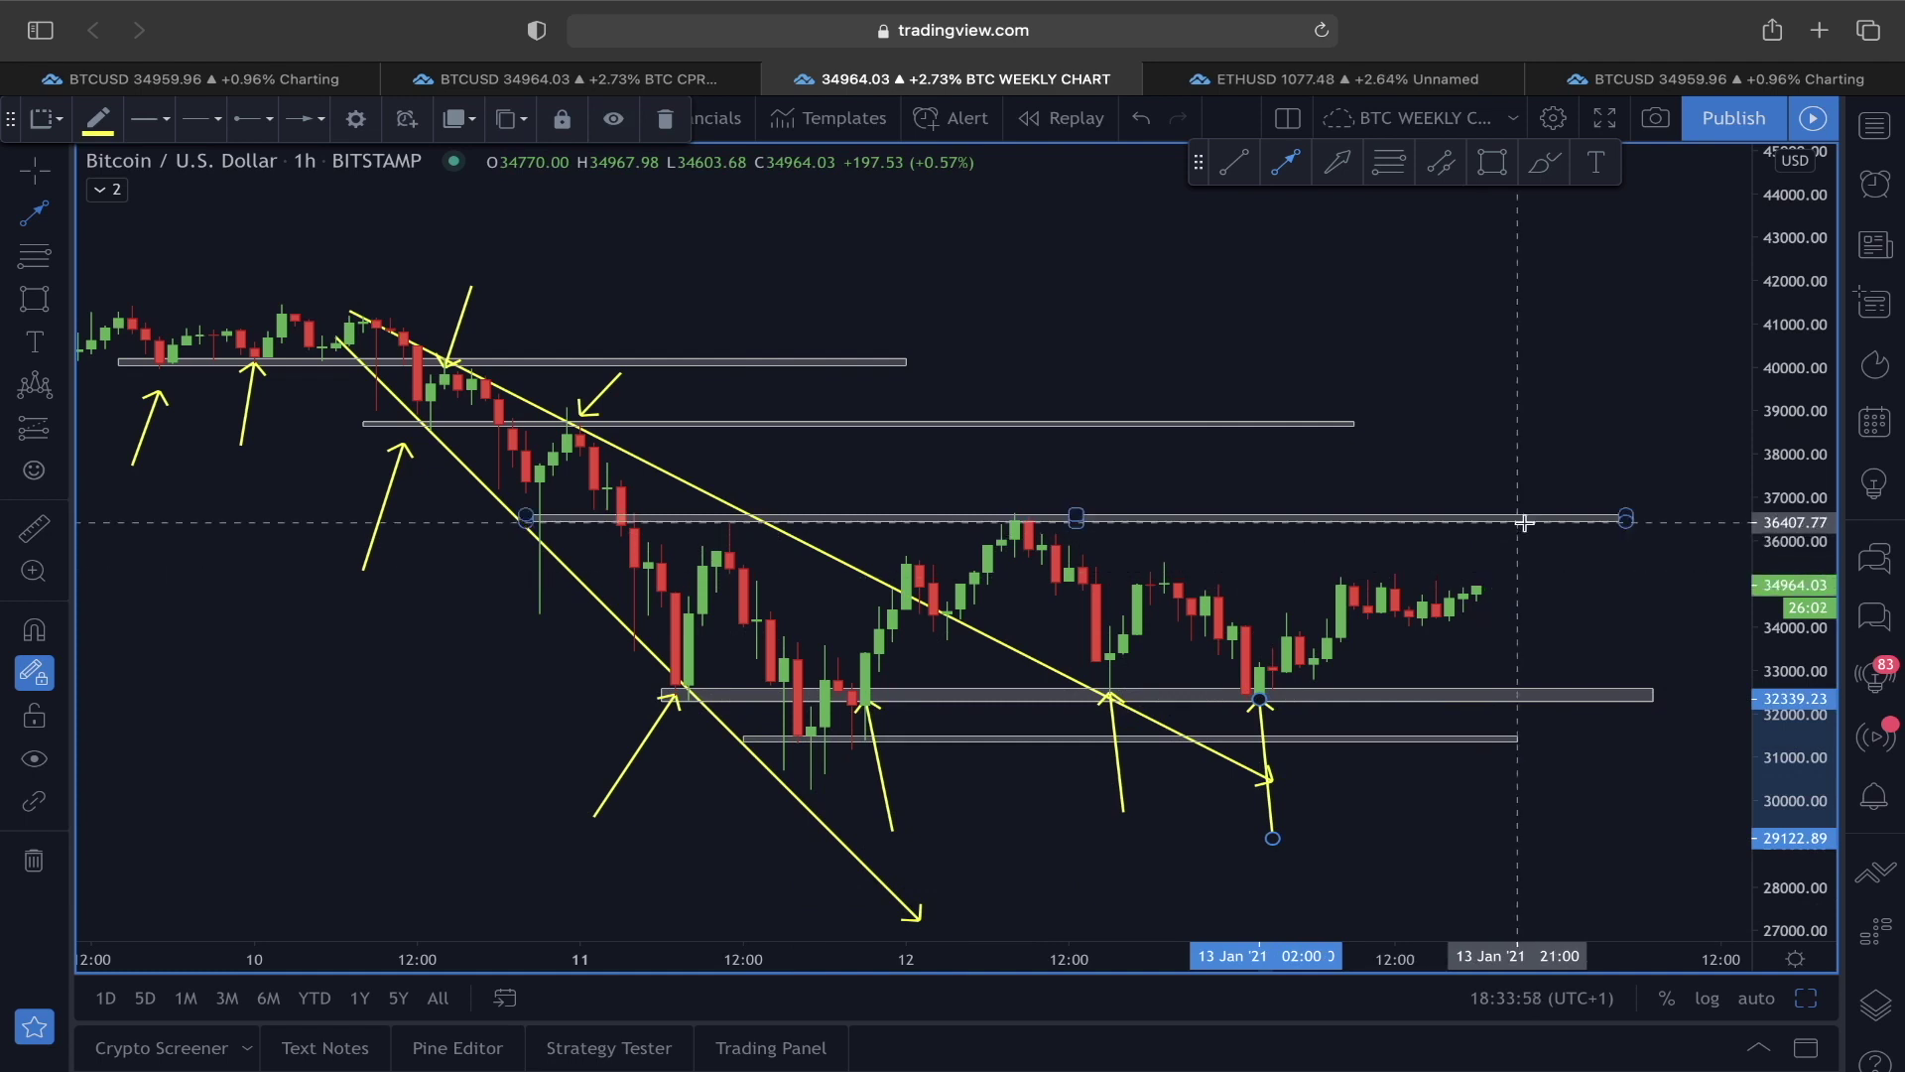
pyautogui.click(1041, 470)
pyautogui.click(1021, 517)
pyautogui.click(571, 78)
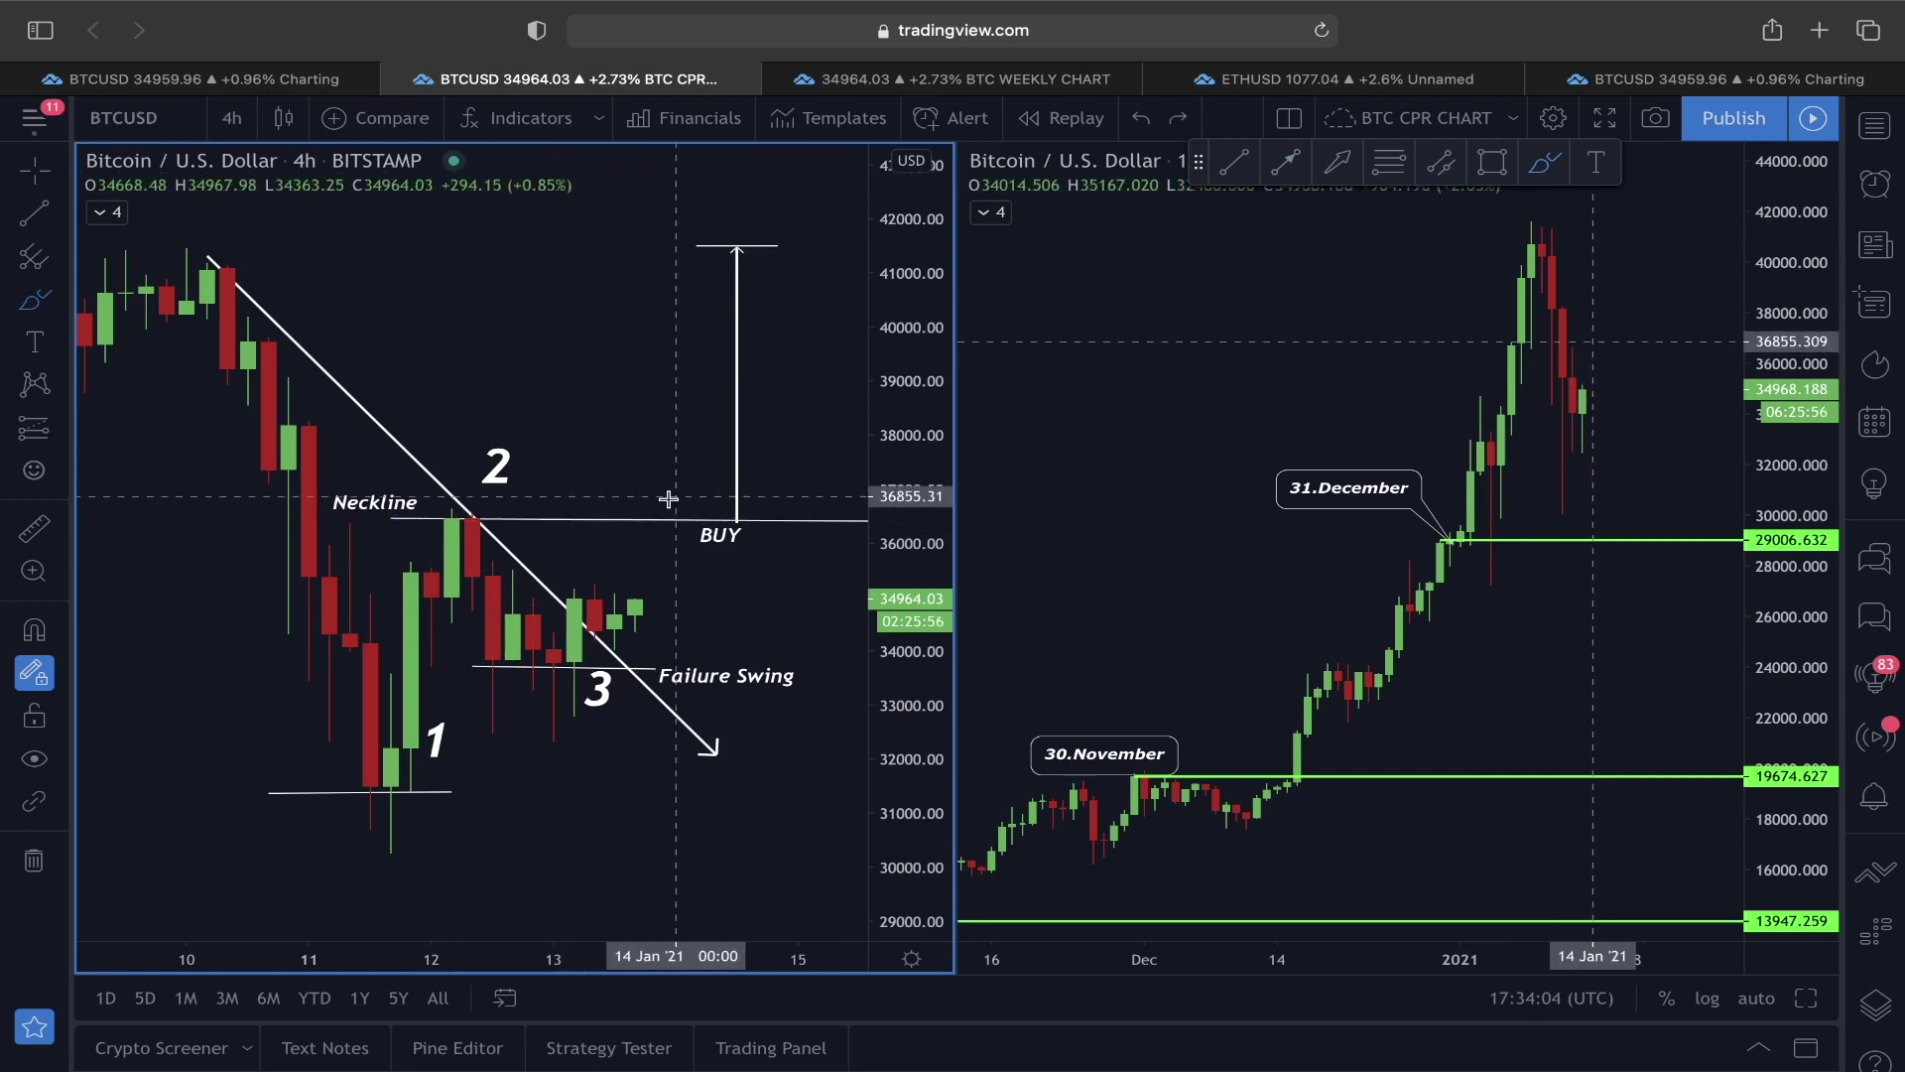
# Step: On BTC WEEKLY CHART, draw a yellow path bending at 36,682 with its tip raised to about 40,450
pyautogui.click(953, 79)
pyautogui.click(1451, 595)
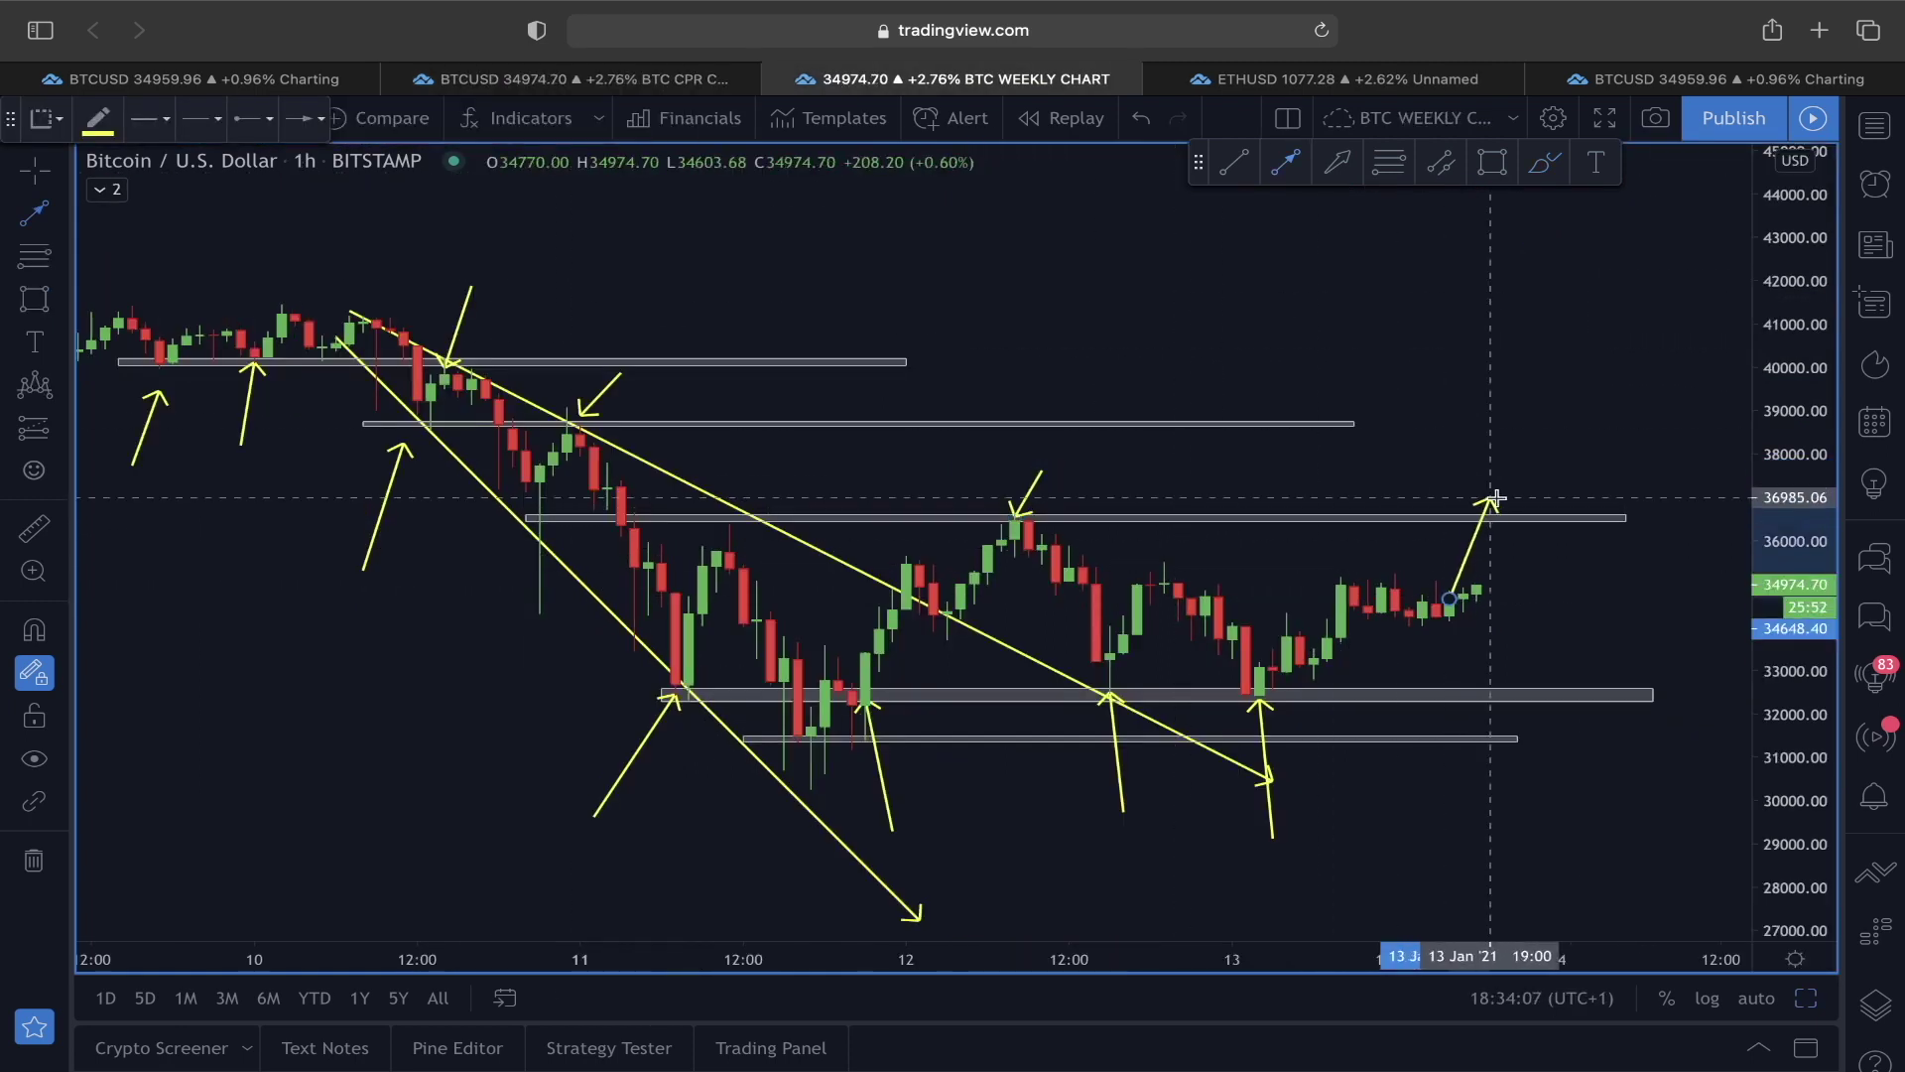
pyautogui.click(1545, 509)
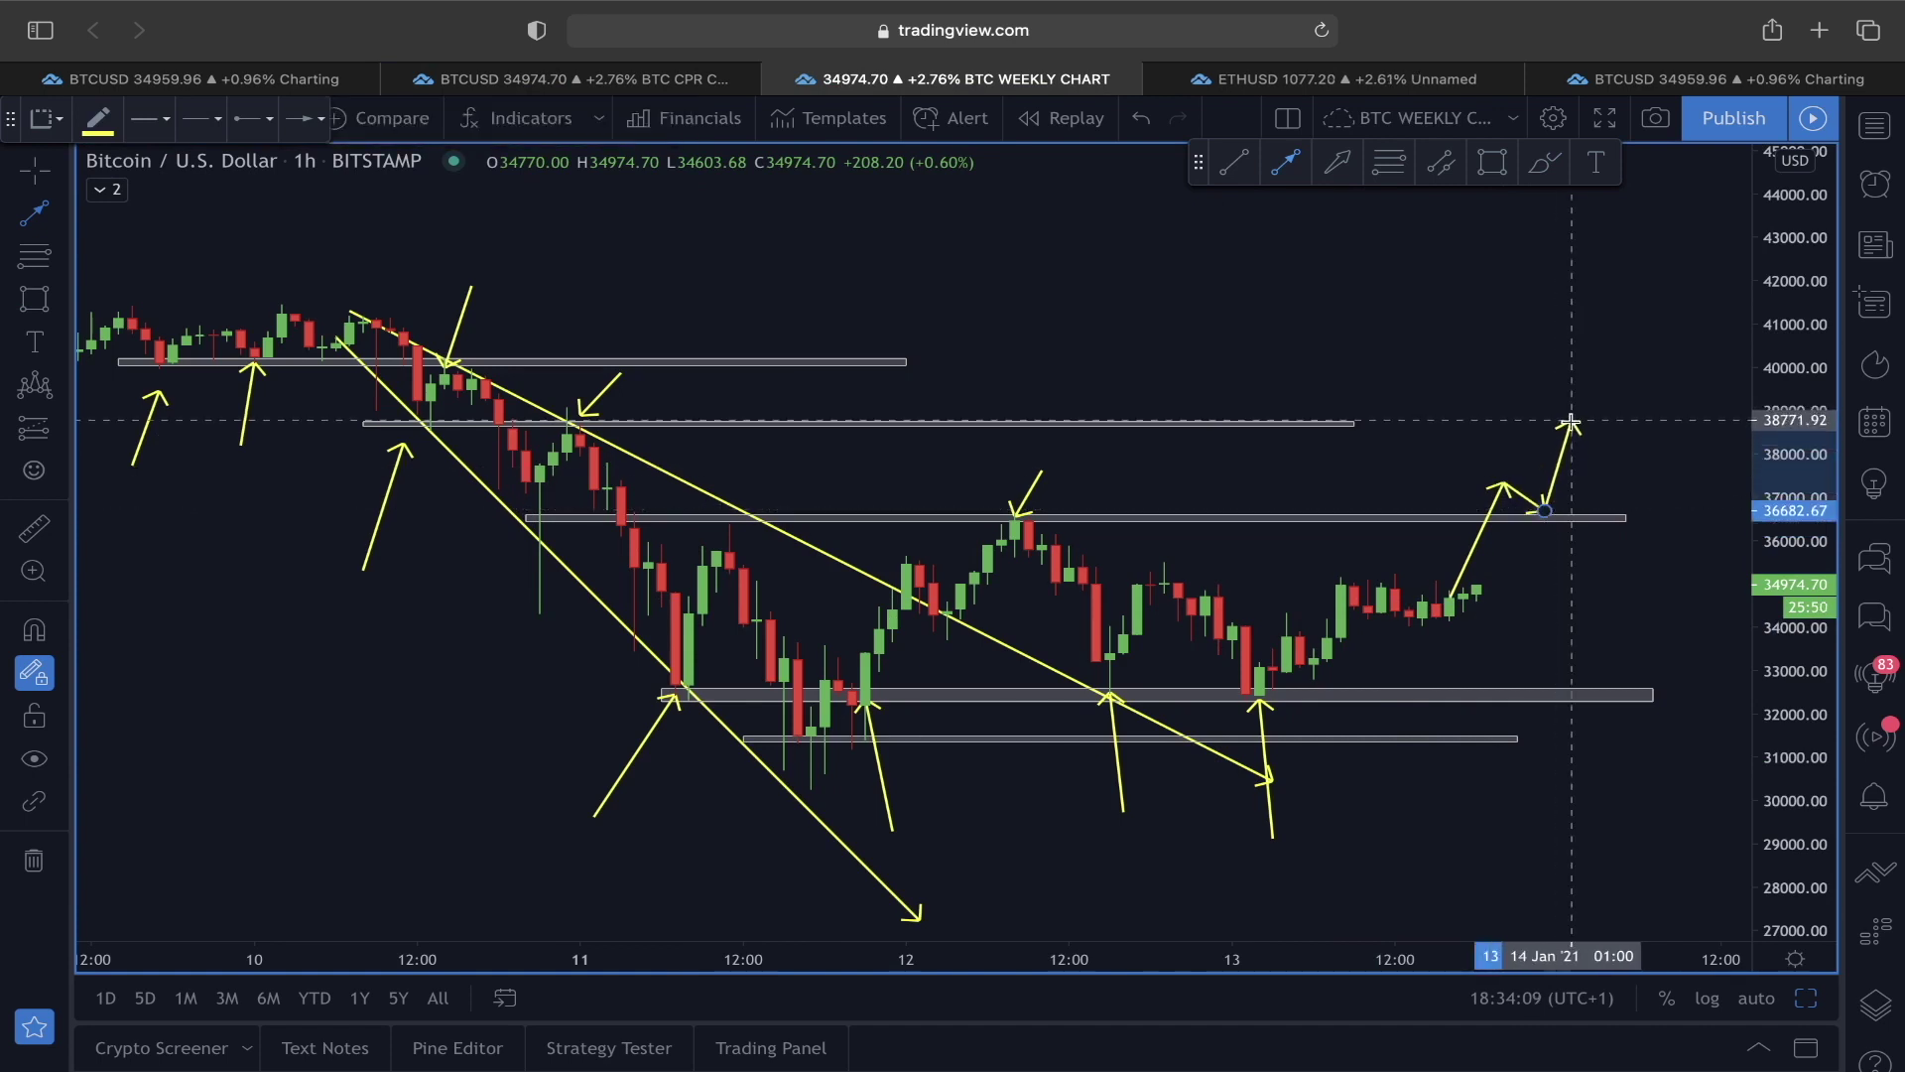
pyautogui.doubleClick(1570, 421)
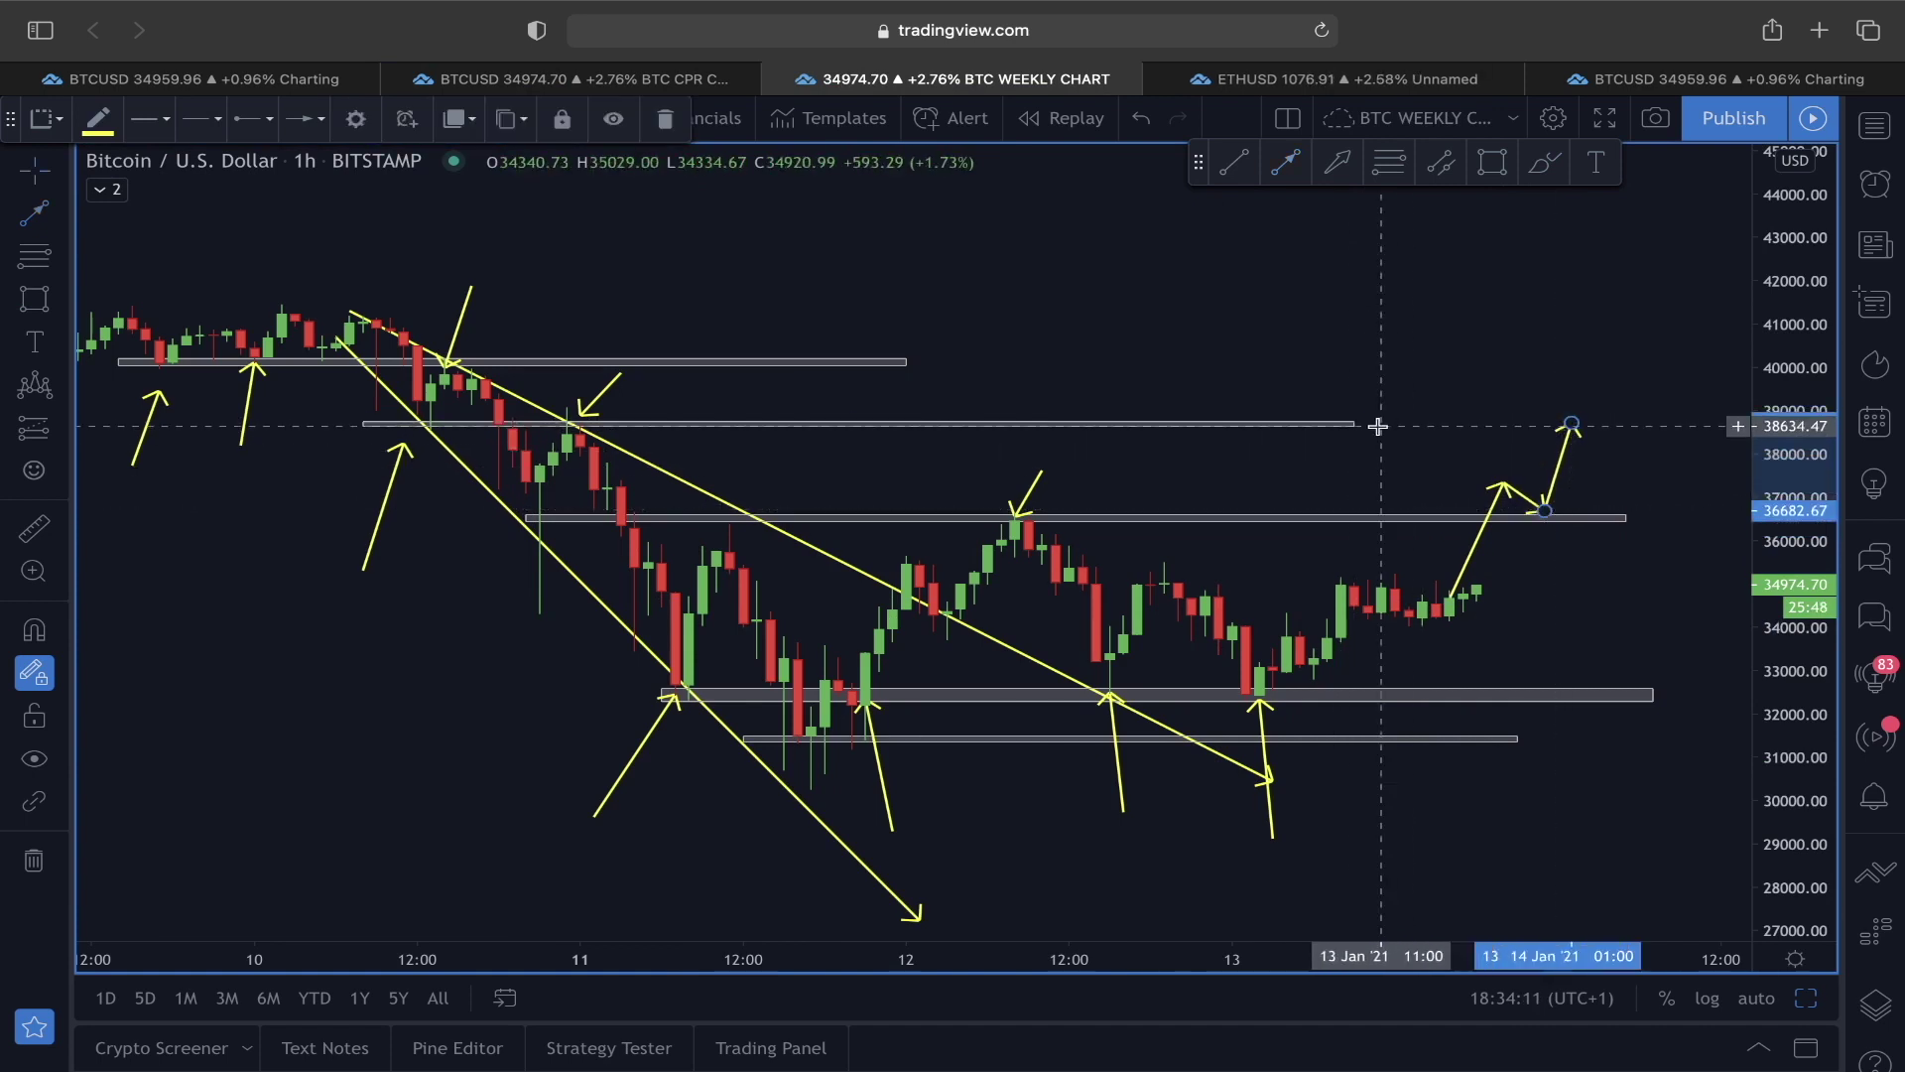
pyautogui.moveTo(1570, 422); pyautogui.dragTo(1598, 349)
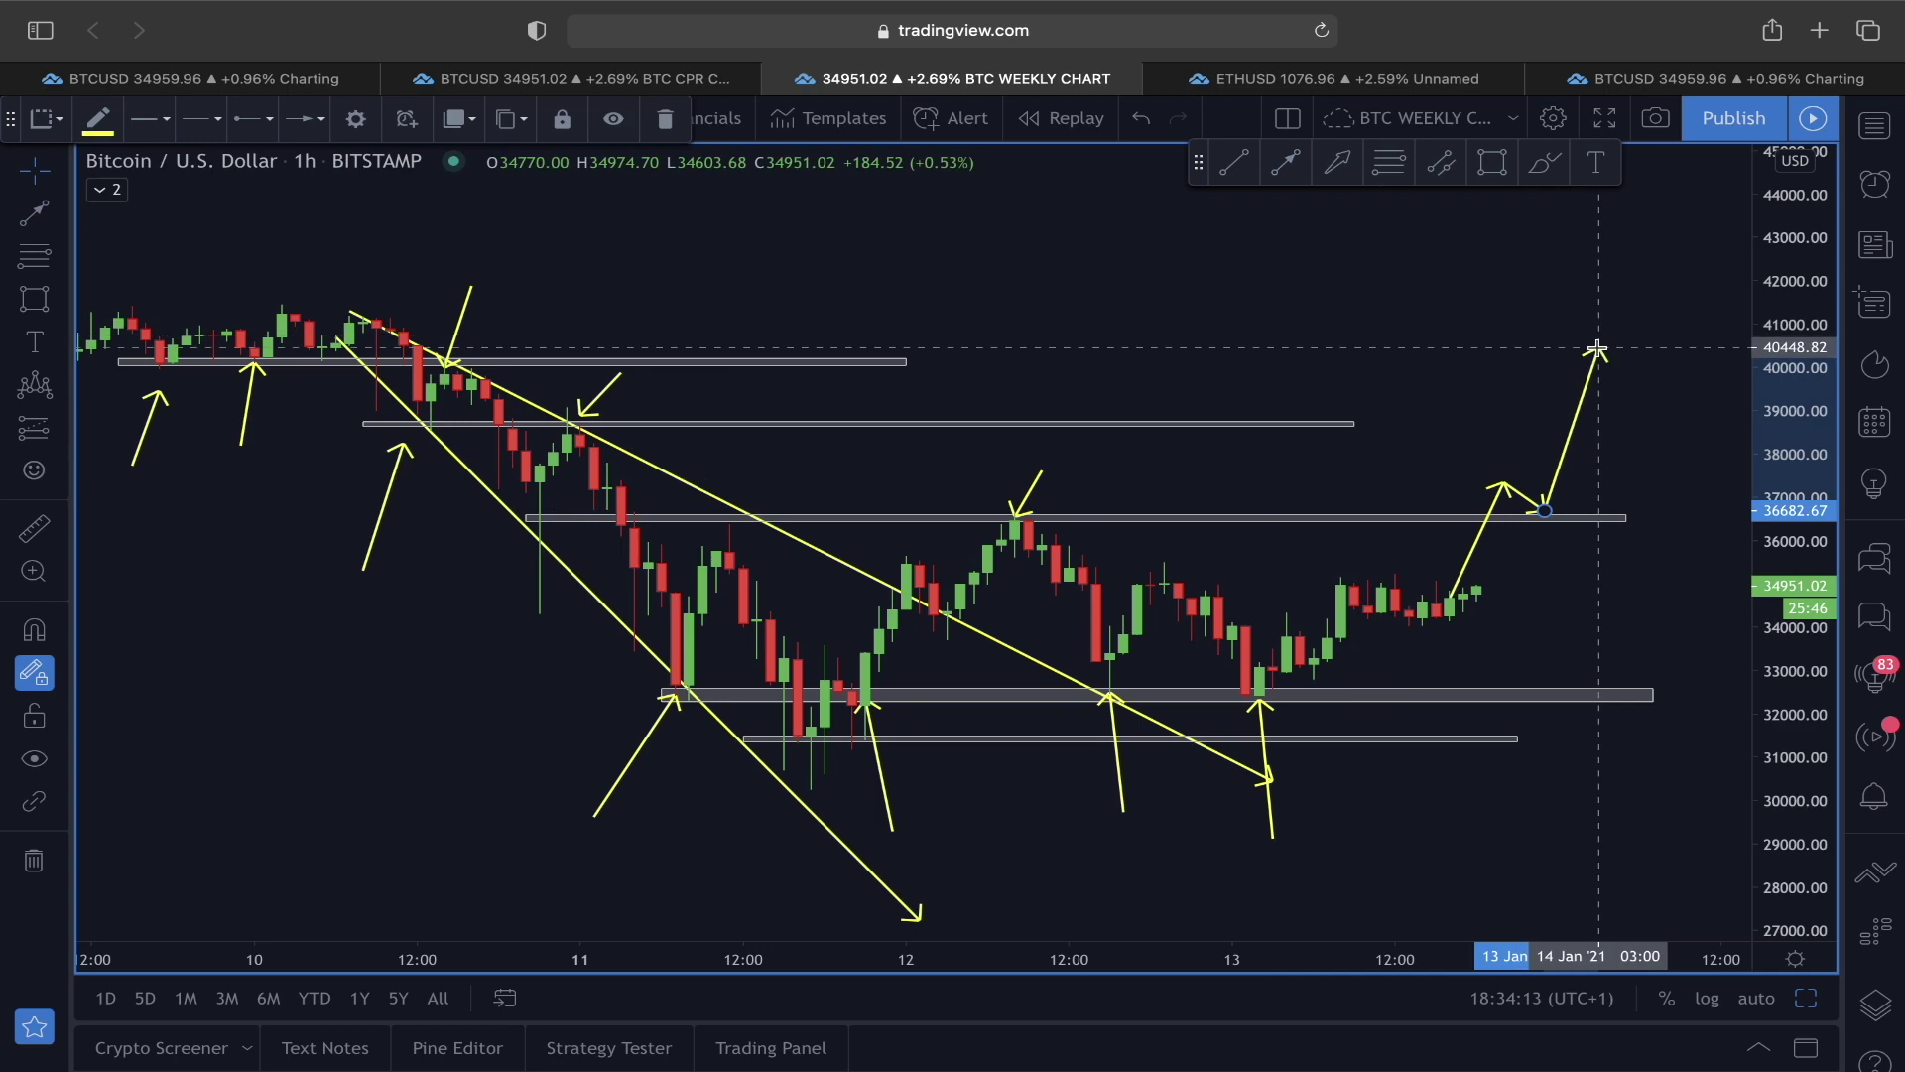
# Step: Glance at the BTC CPR chart tab, return, and show the 1h and weekly charts side by side
pyautogui.click(576, 78)
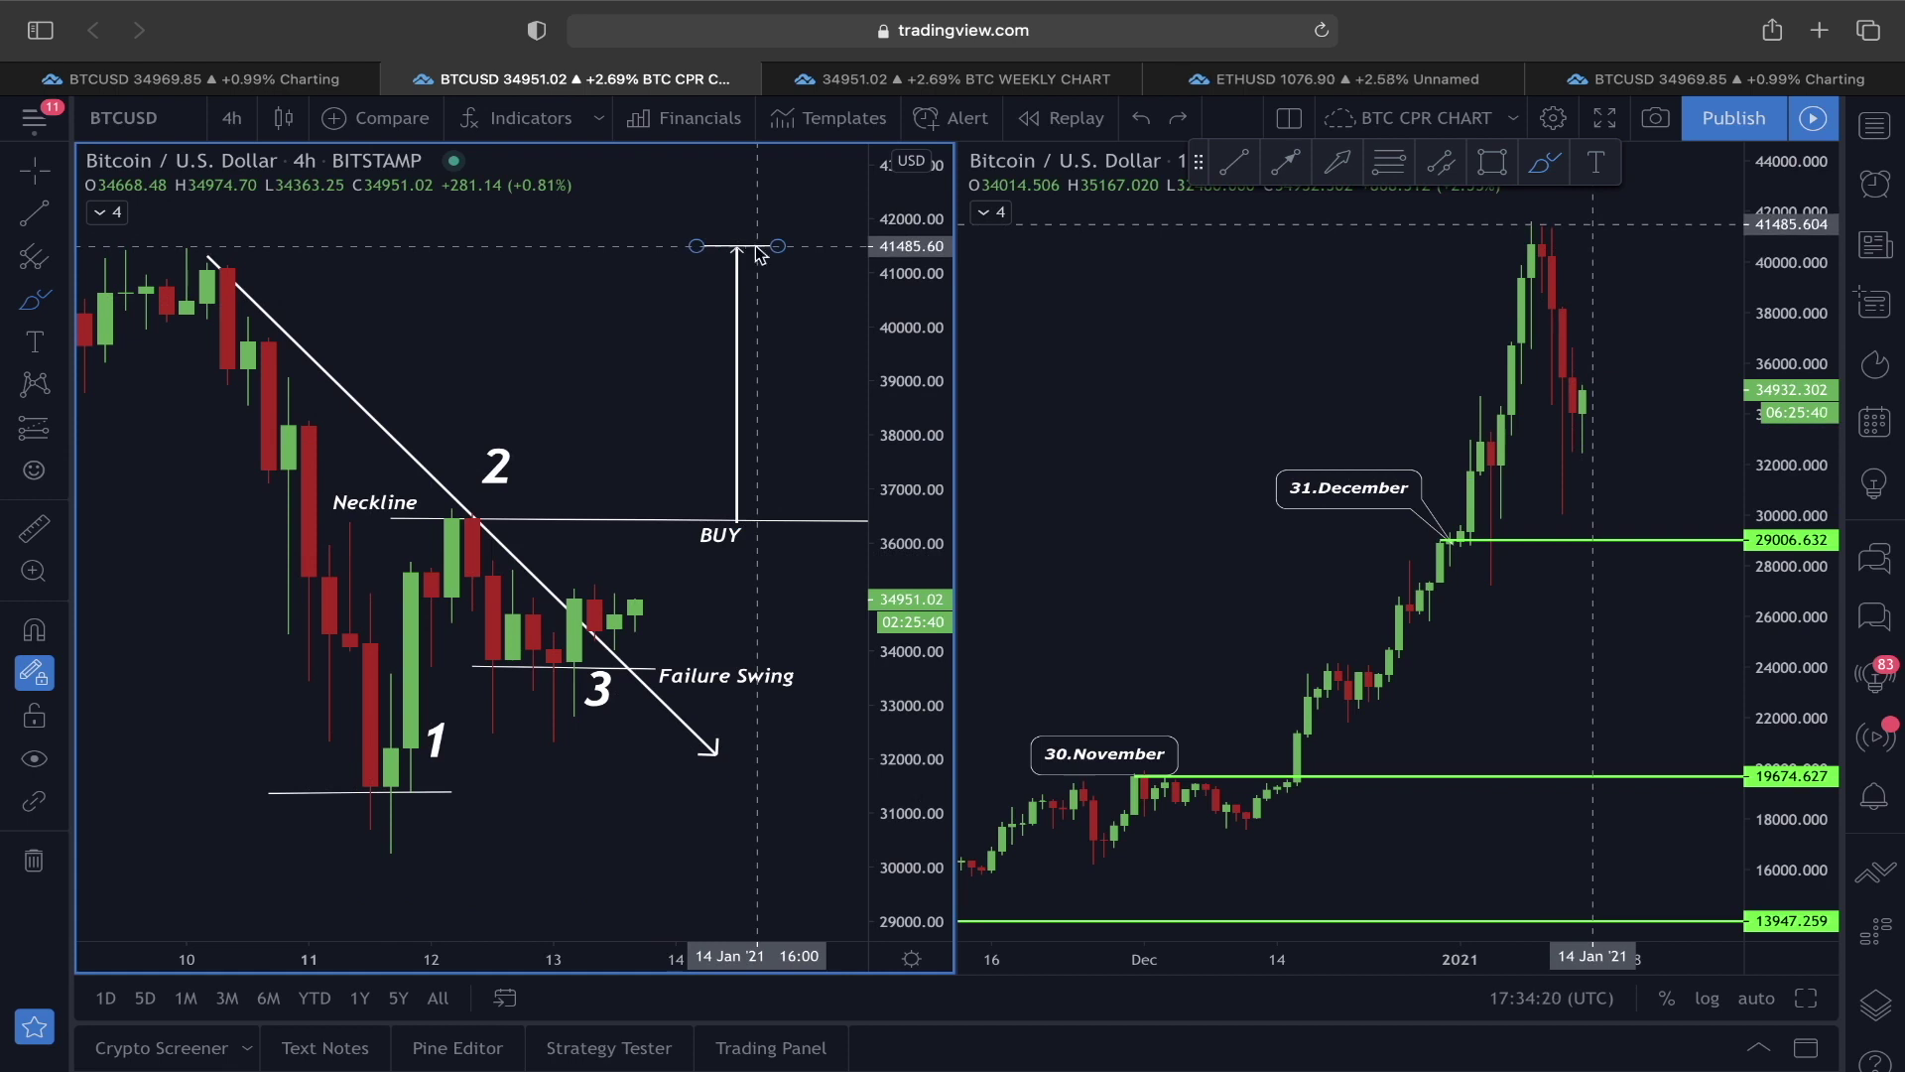
pyautogui.click(794, 78)
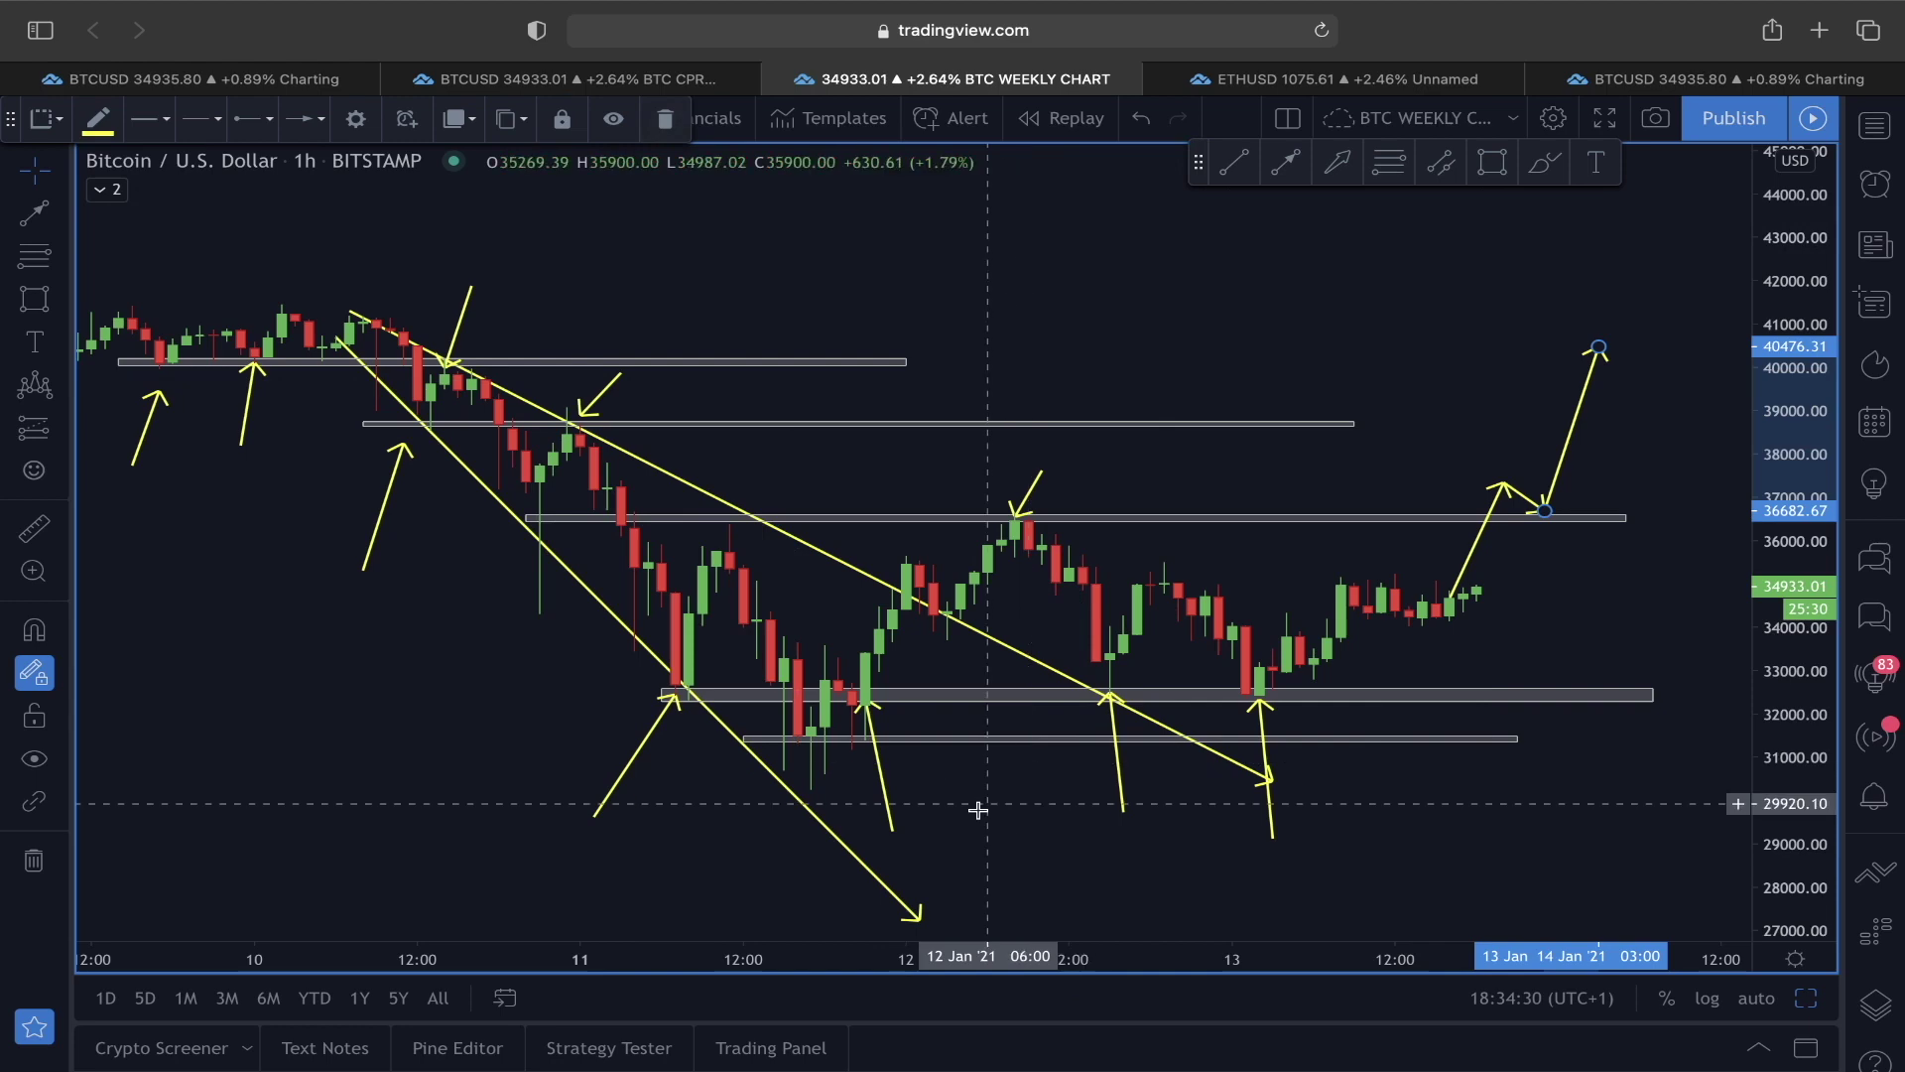
pyautogui.click(931, 881)
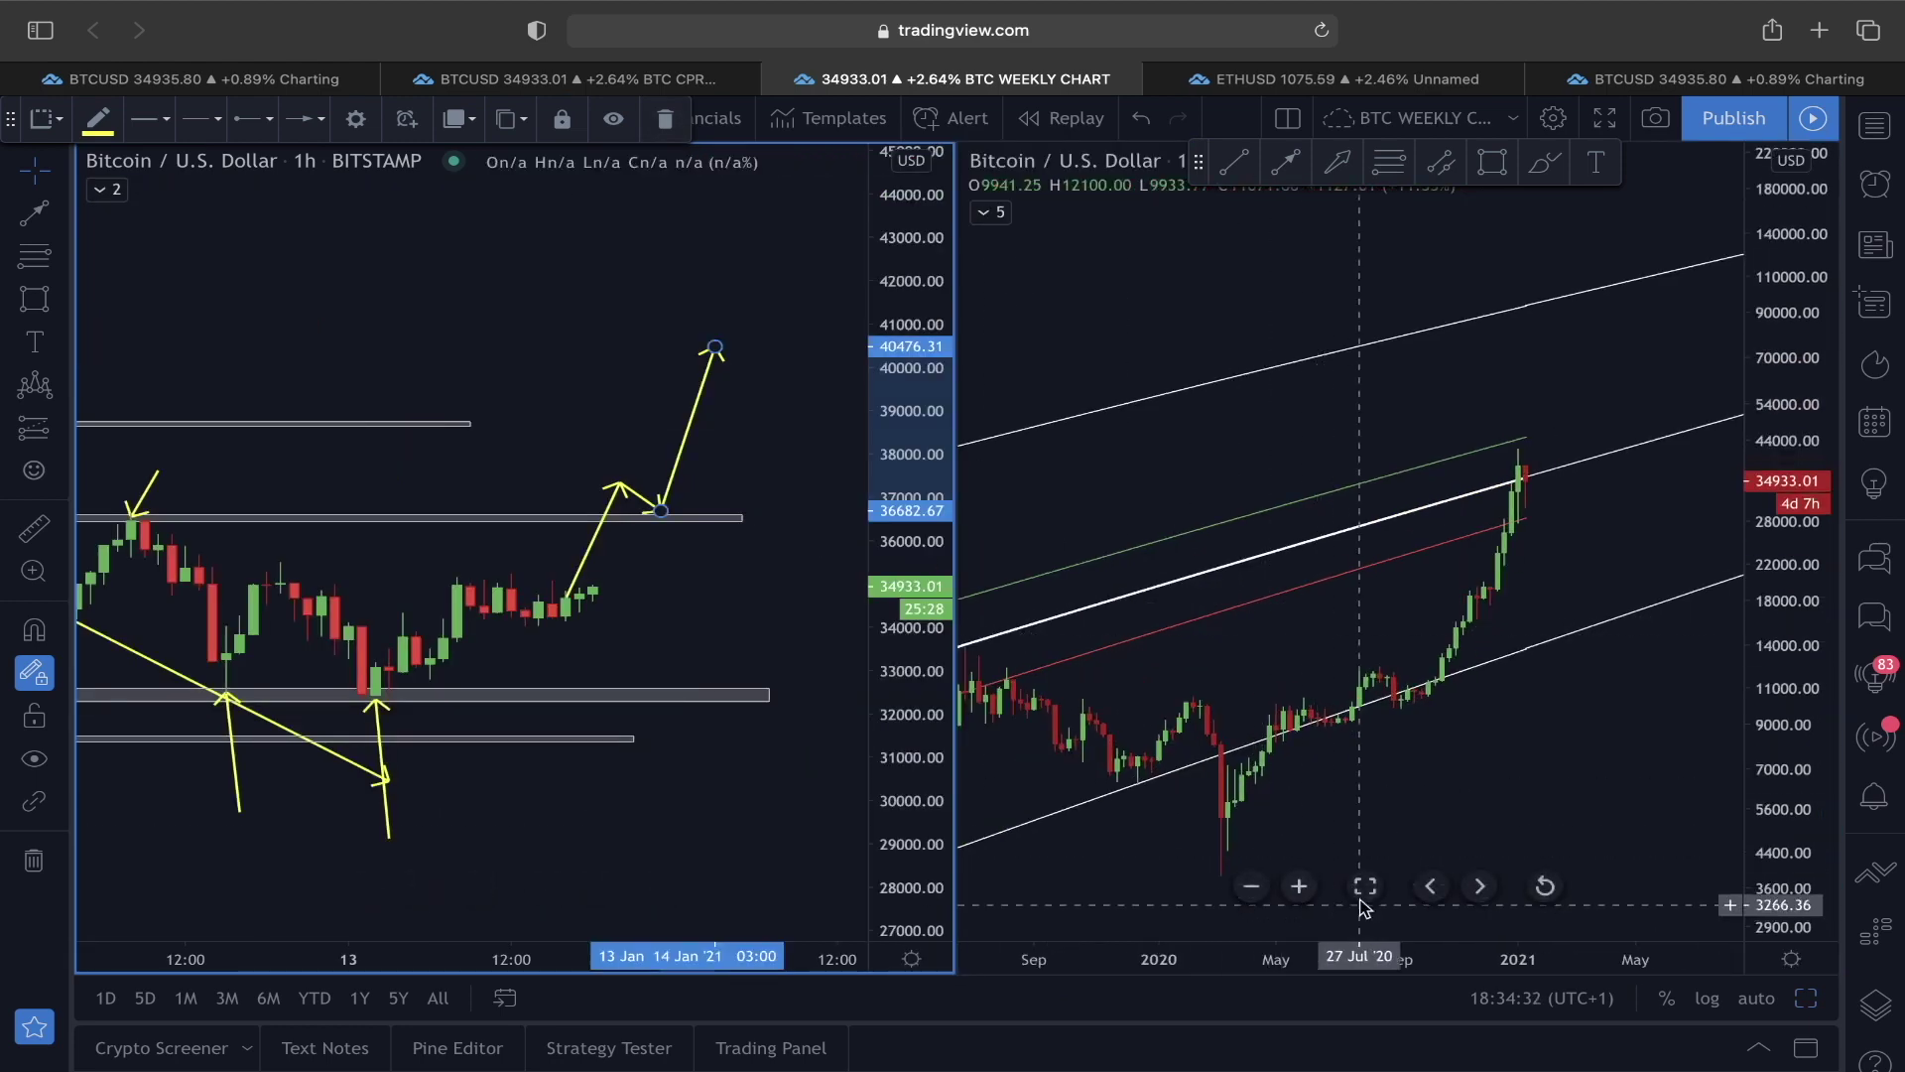
# Step: Maximize the weekly Bitcoin chart and switch it to the 1-day interval
pyautogui.click(1360, 886)
pyautogui.scroll(-3, 541, 621)
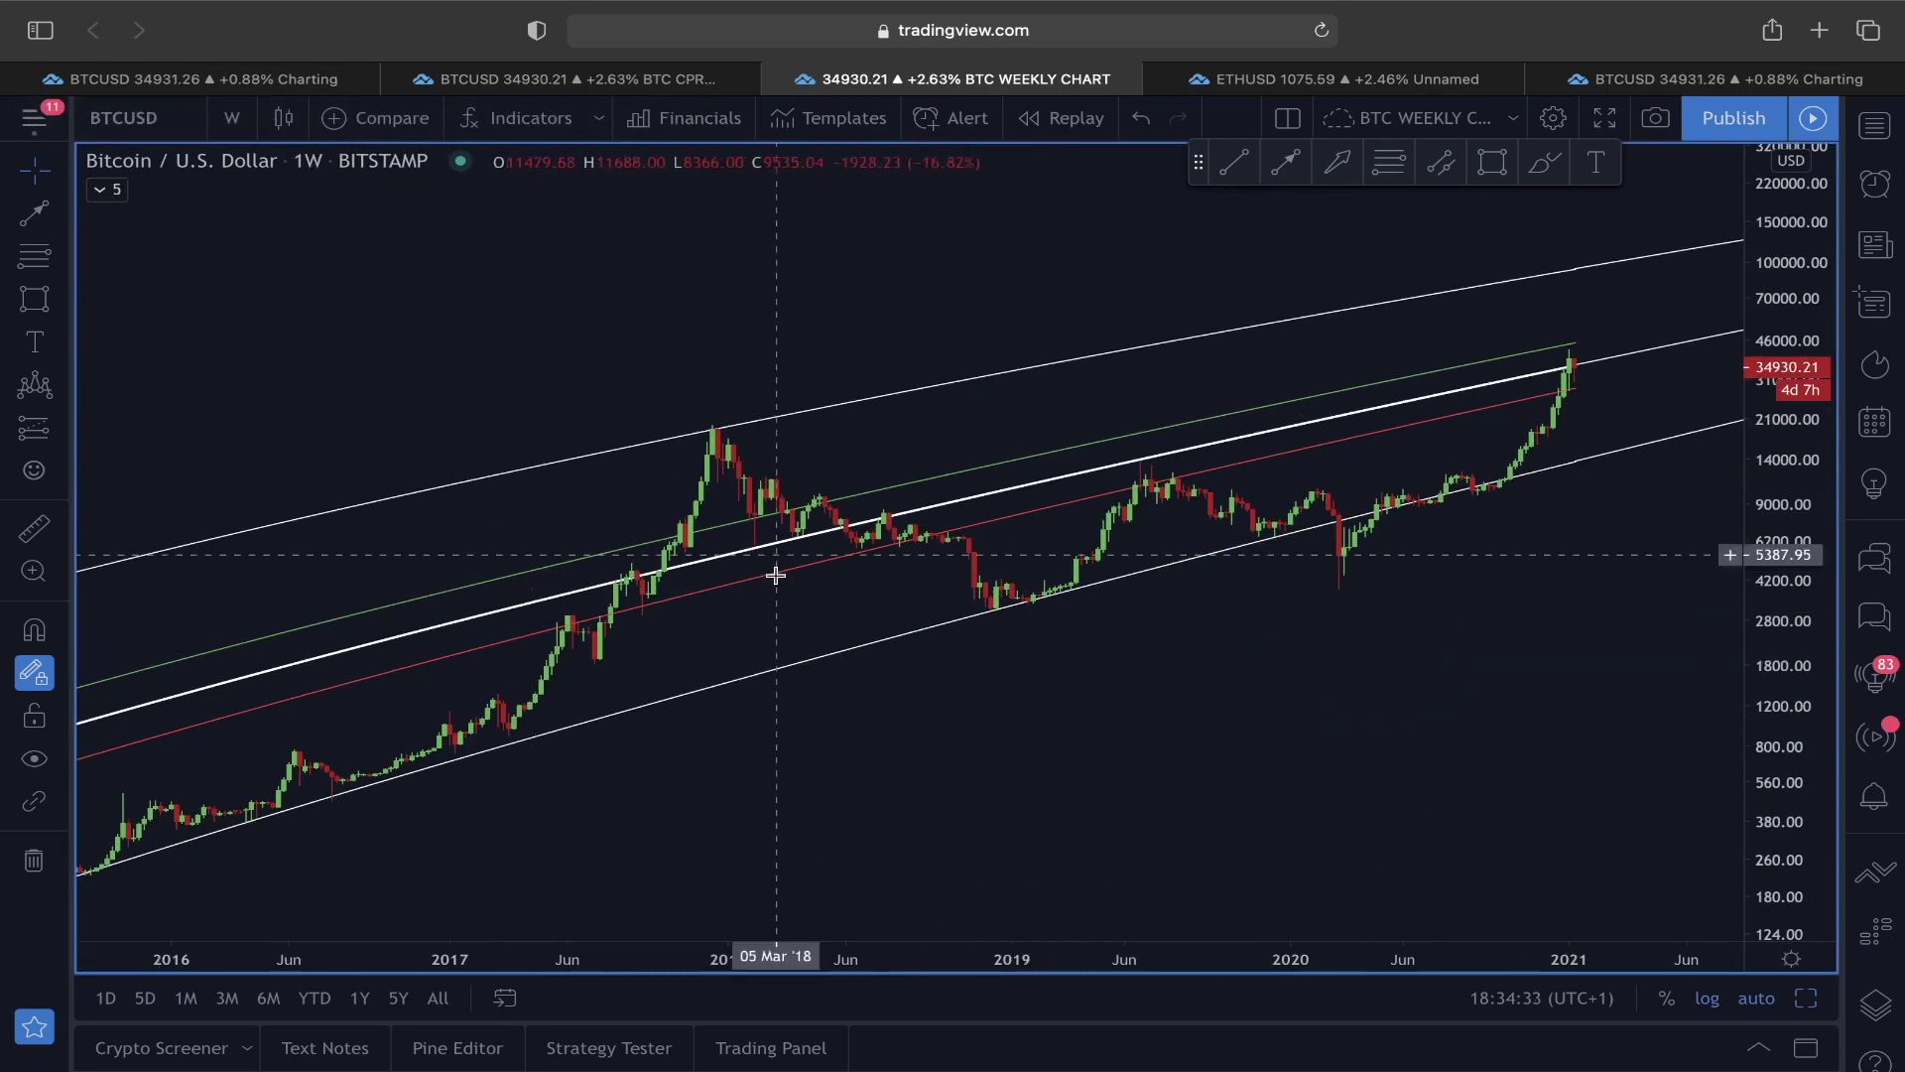
pyautogui.scroll(5, 695, 626)
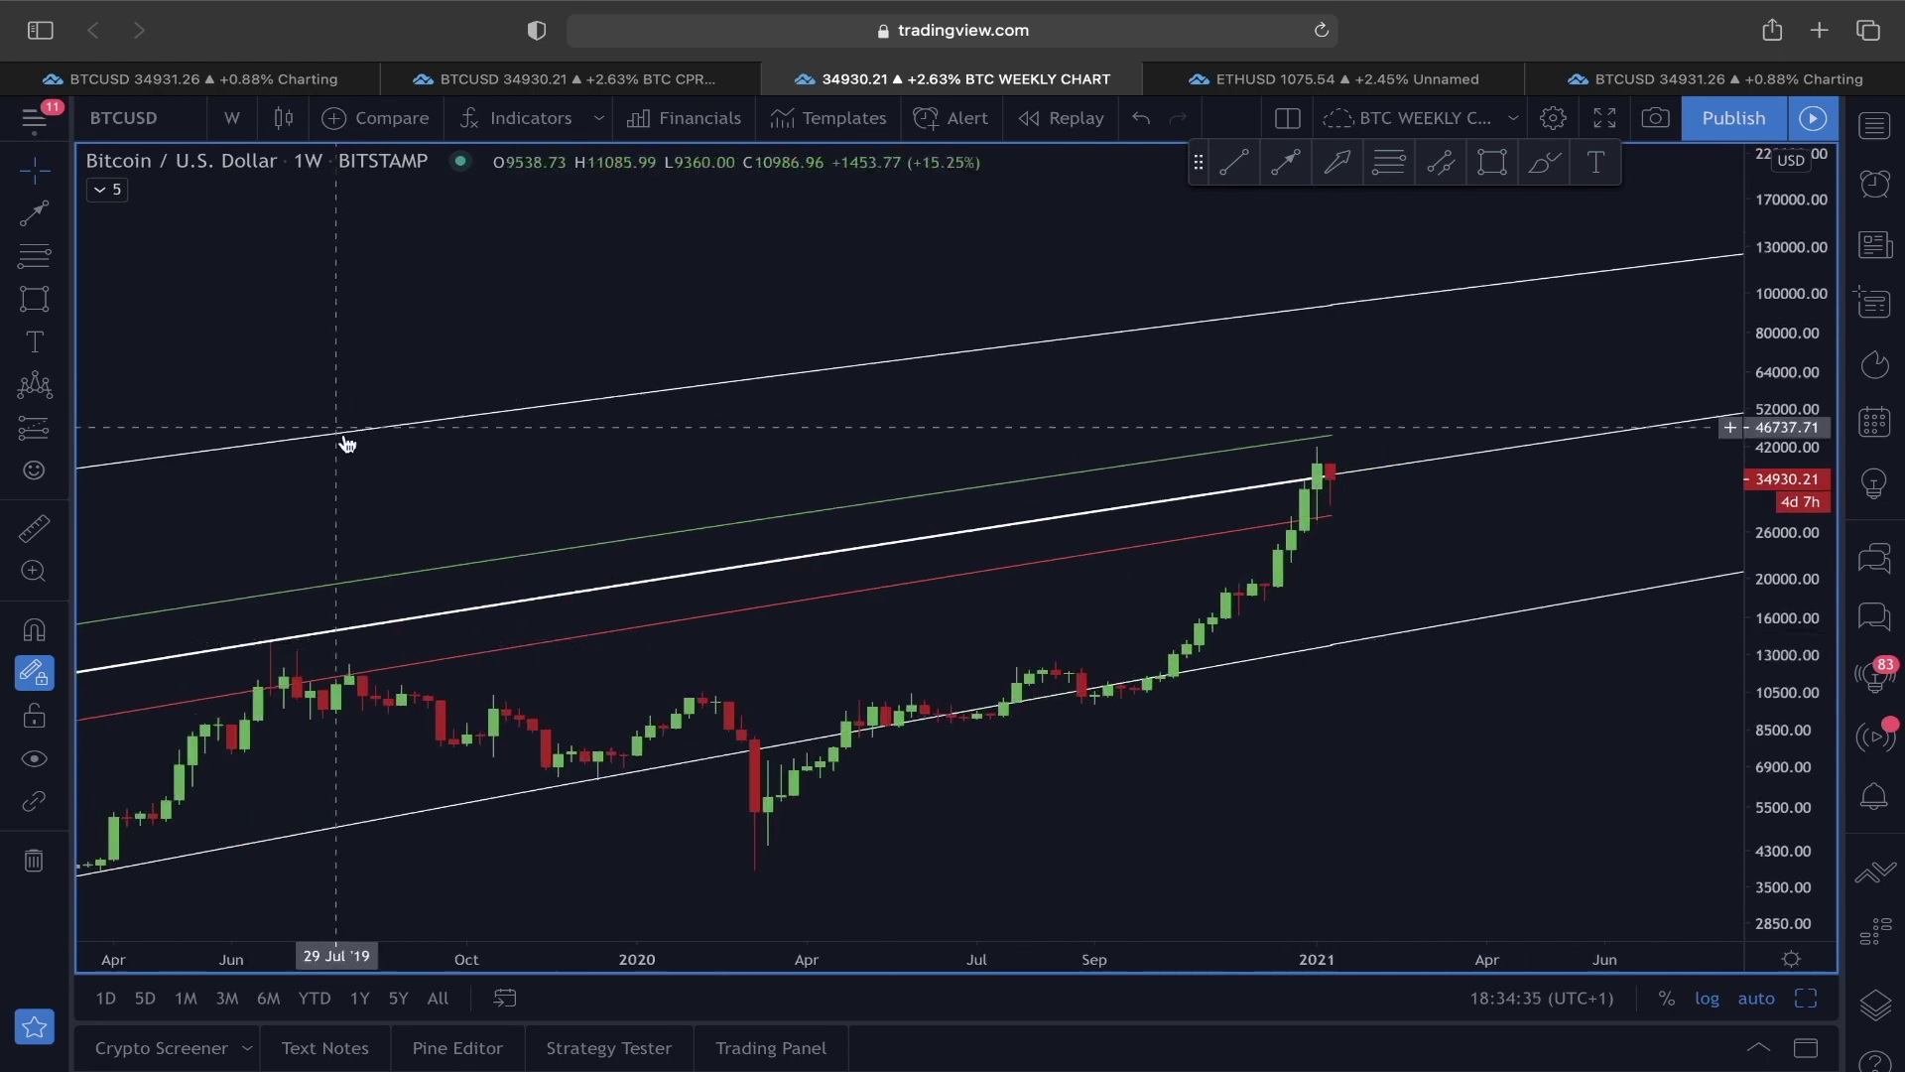
pyautogui.click(231, 117)
pyautogui.click(274, 707)
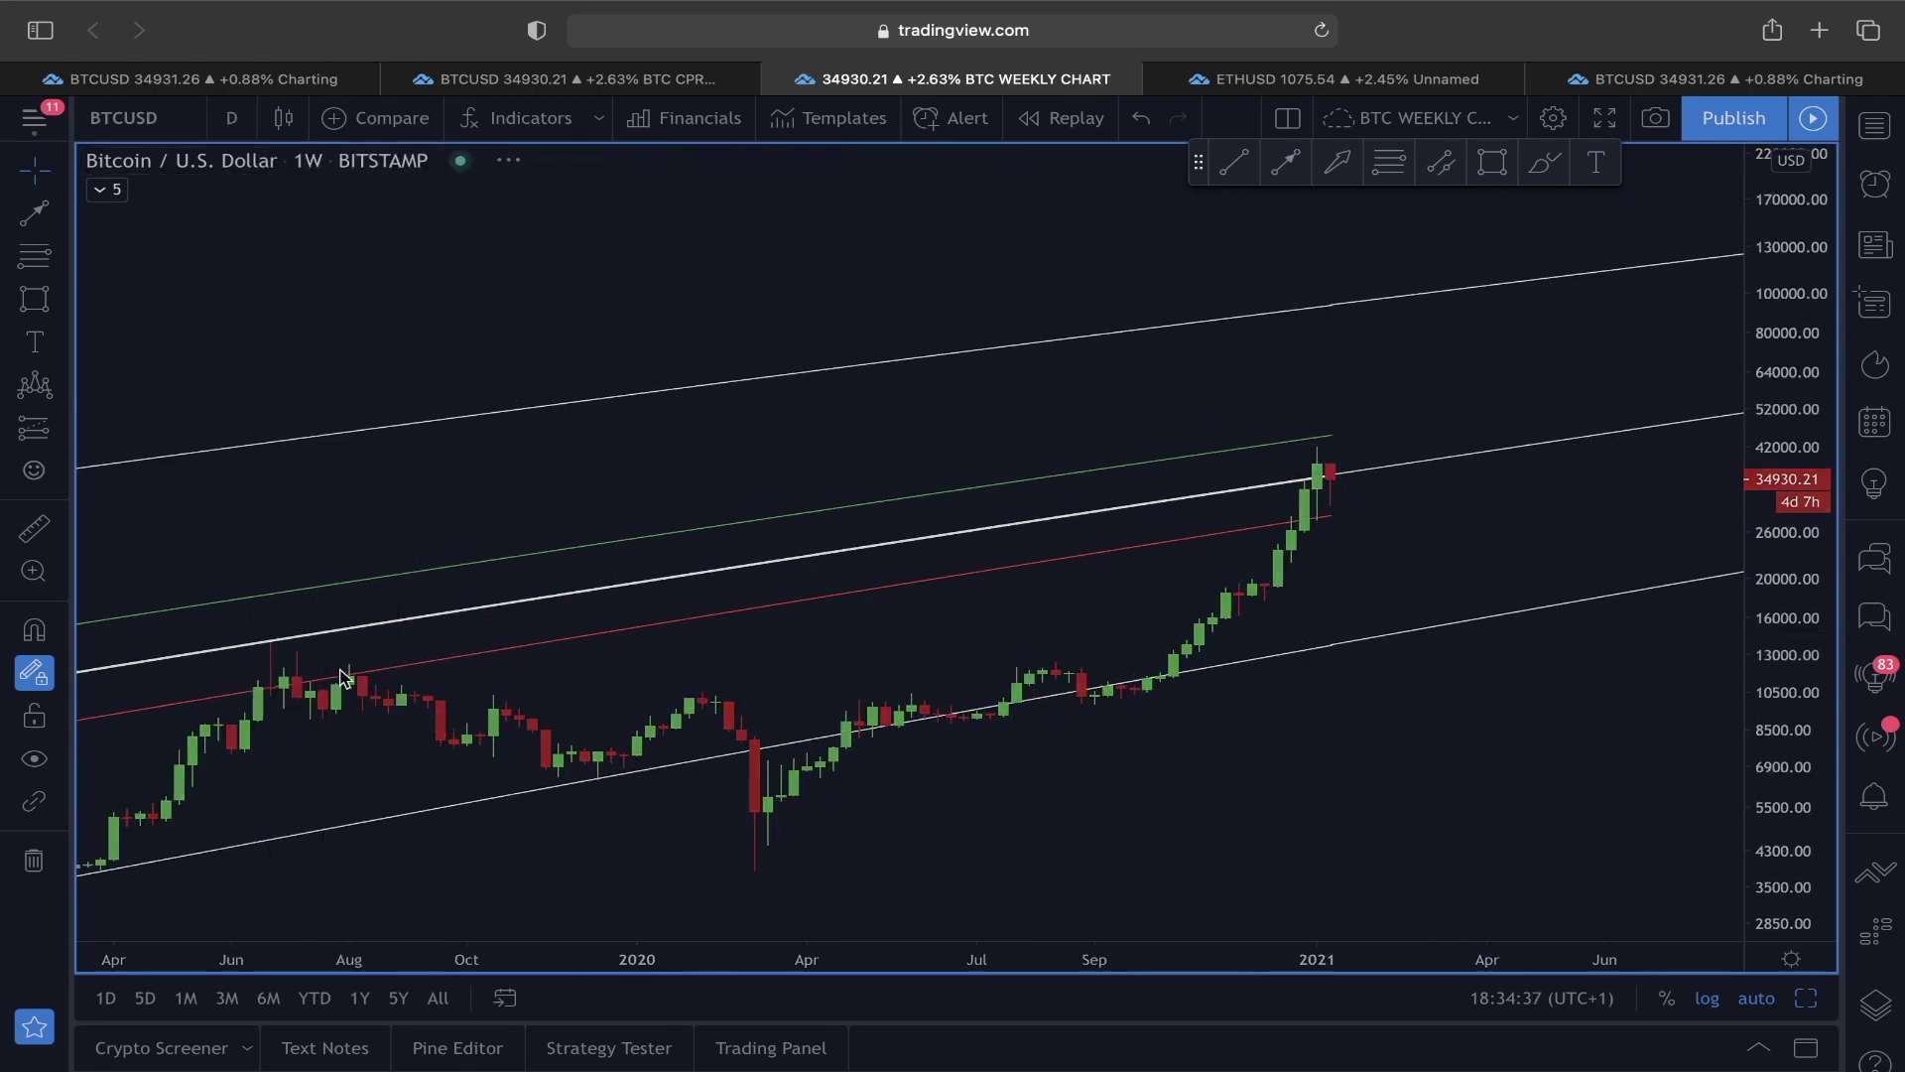
pyautogui.scroll(-3, 1522, 638)
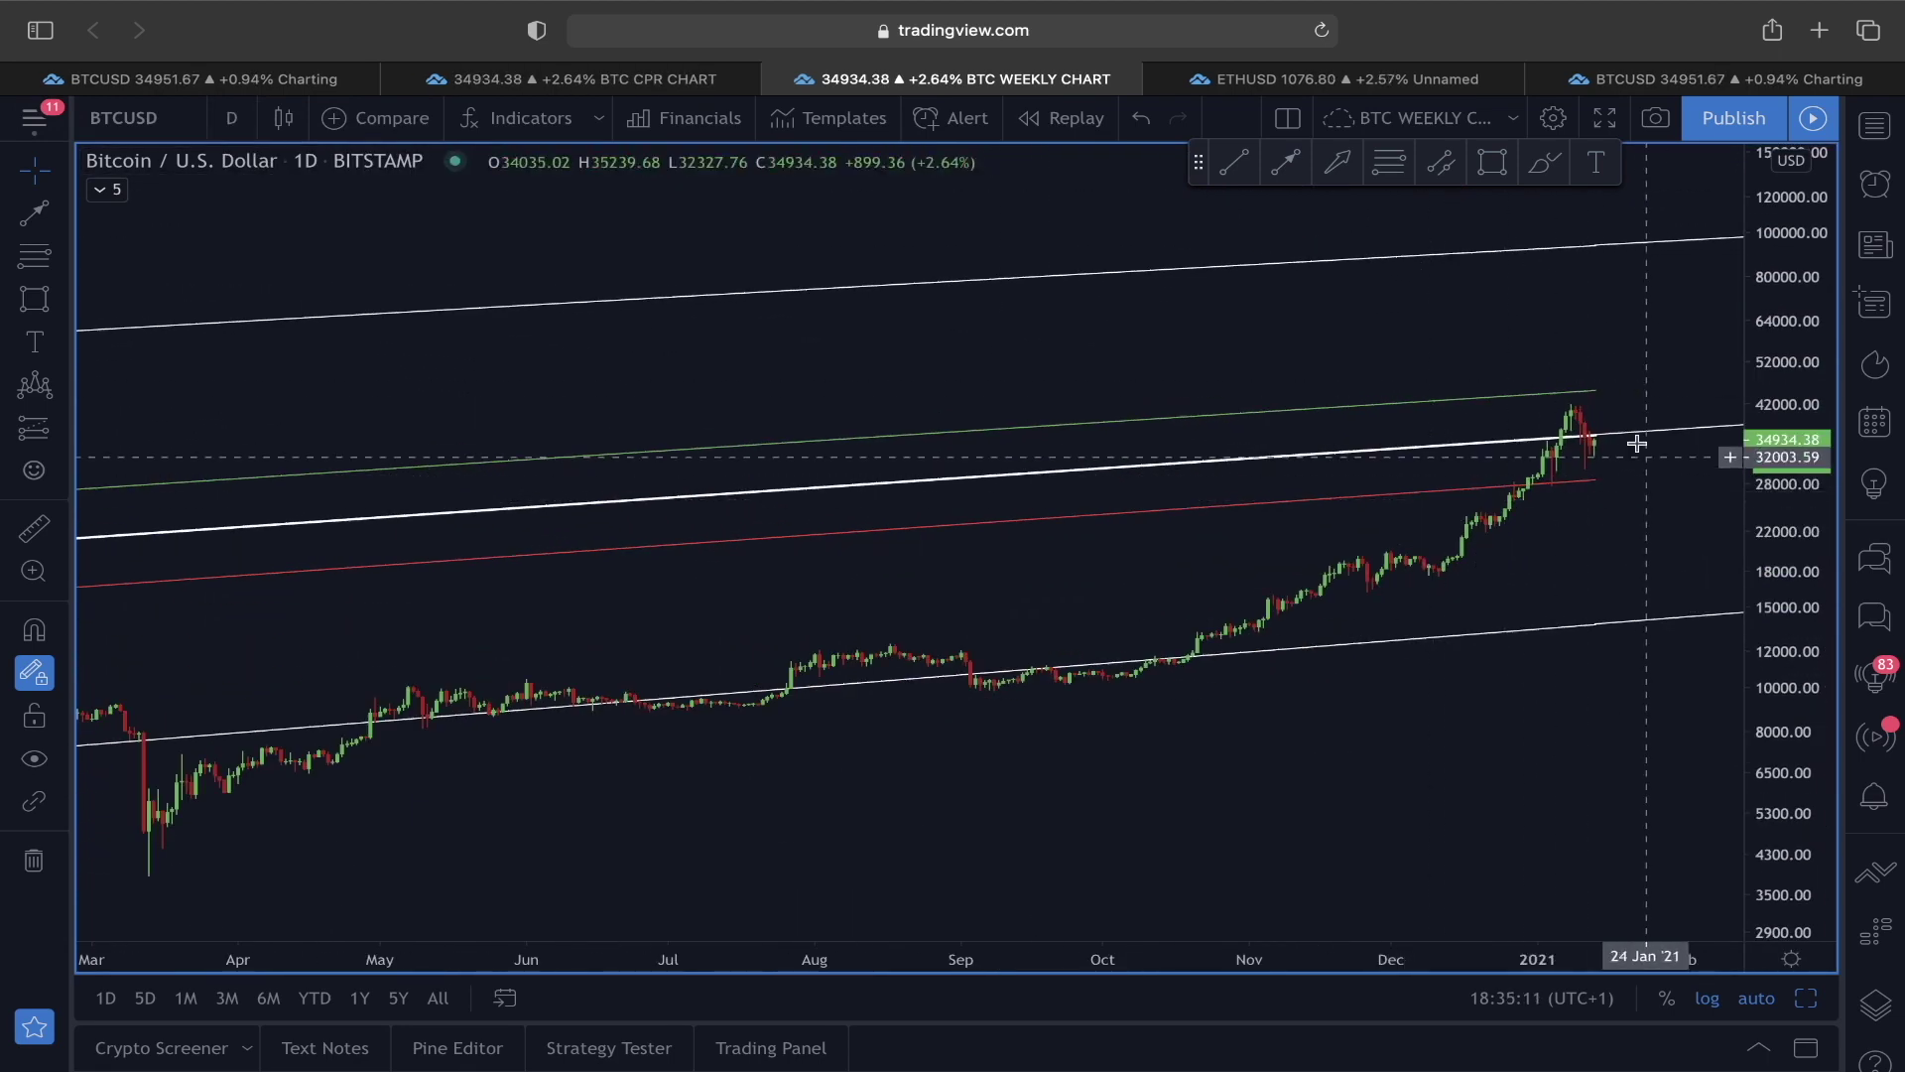
pyautogui.scroll(5, 1627, 466)
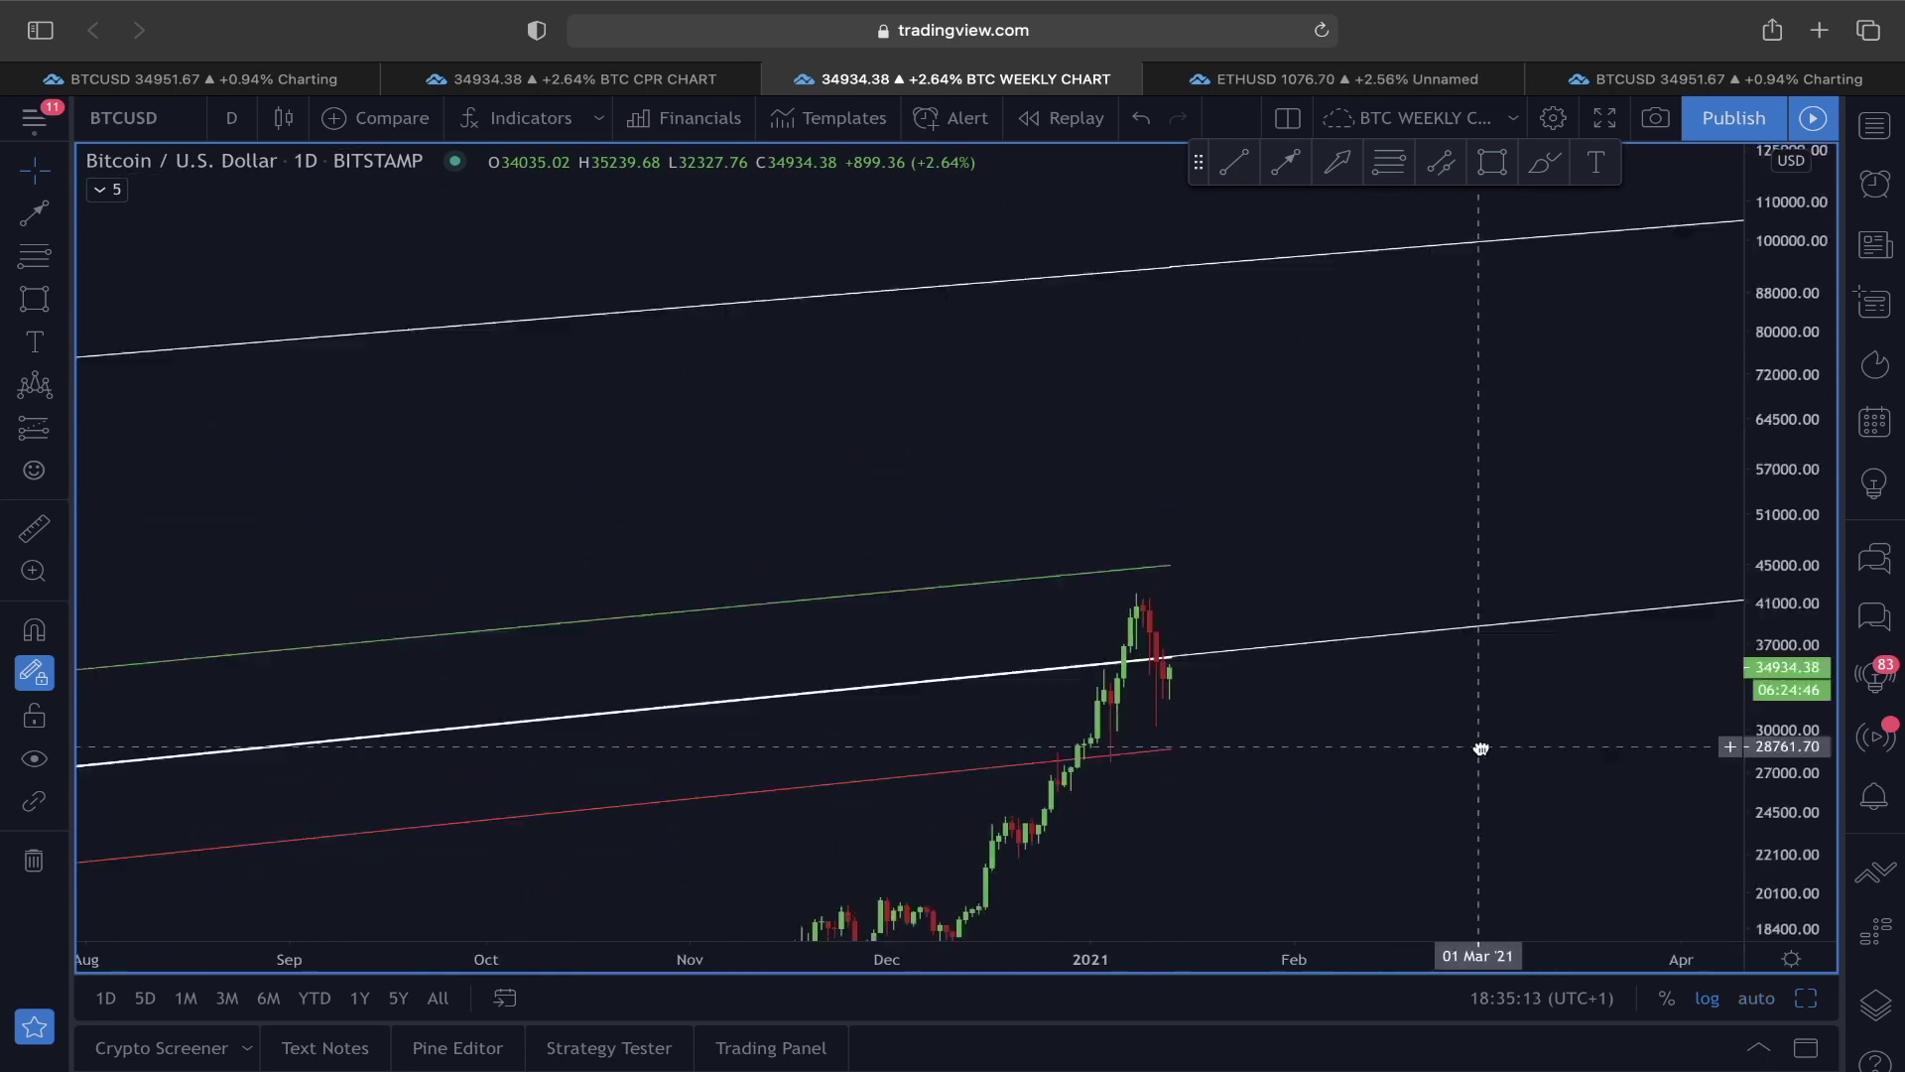
pyautogui.moveTo(1545, 597); pyautogui.dragTo(1547, 592)
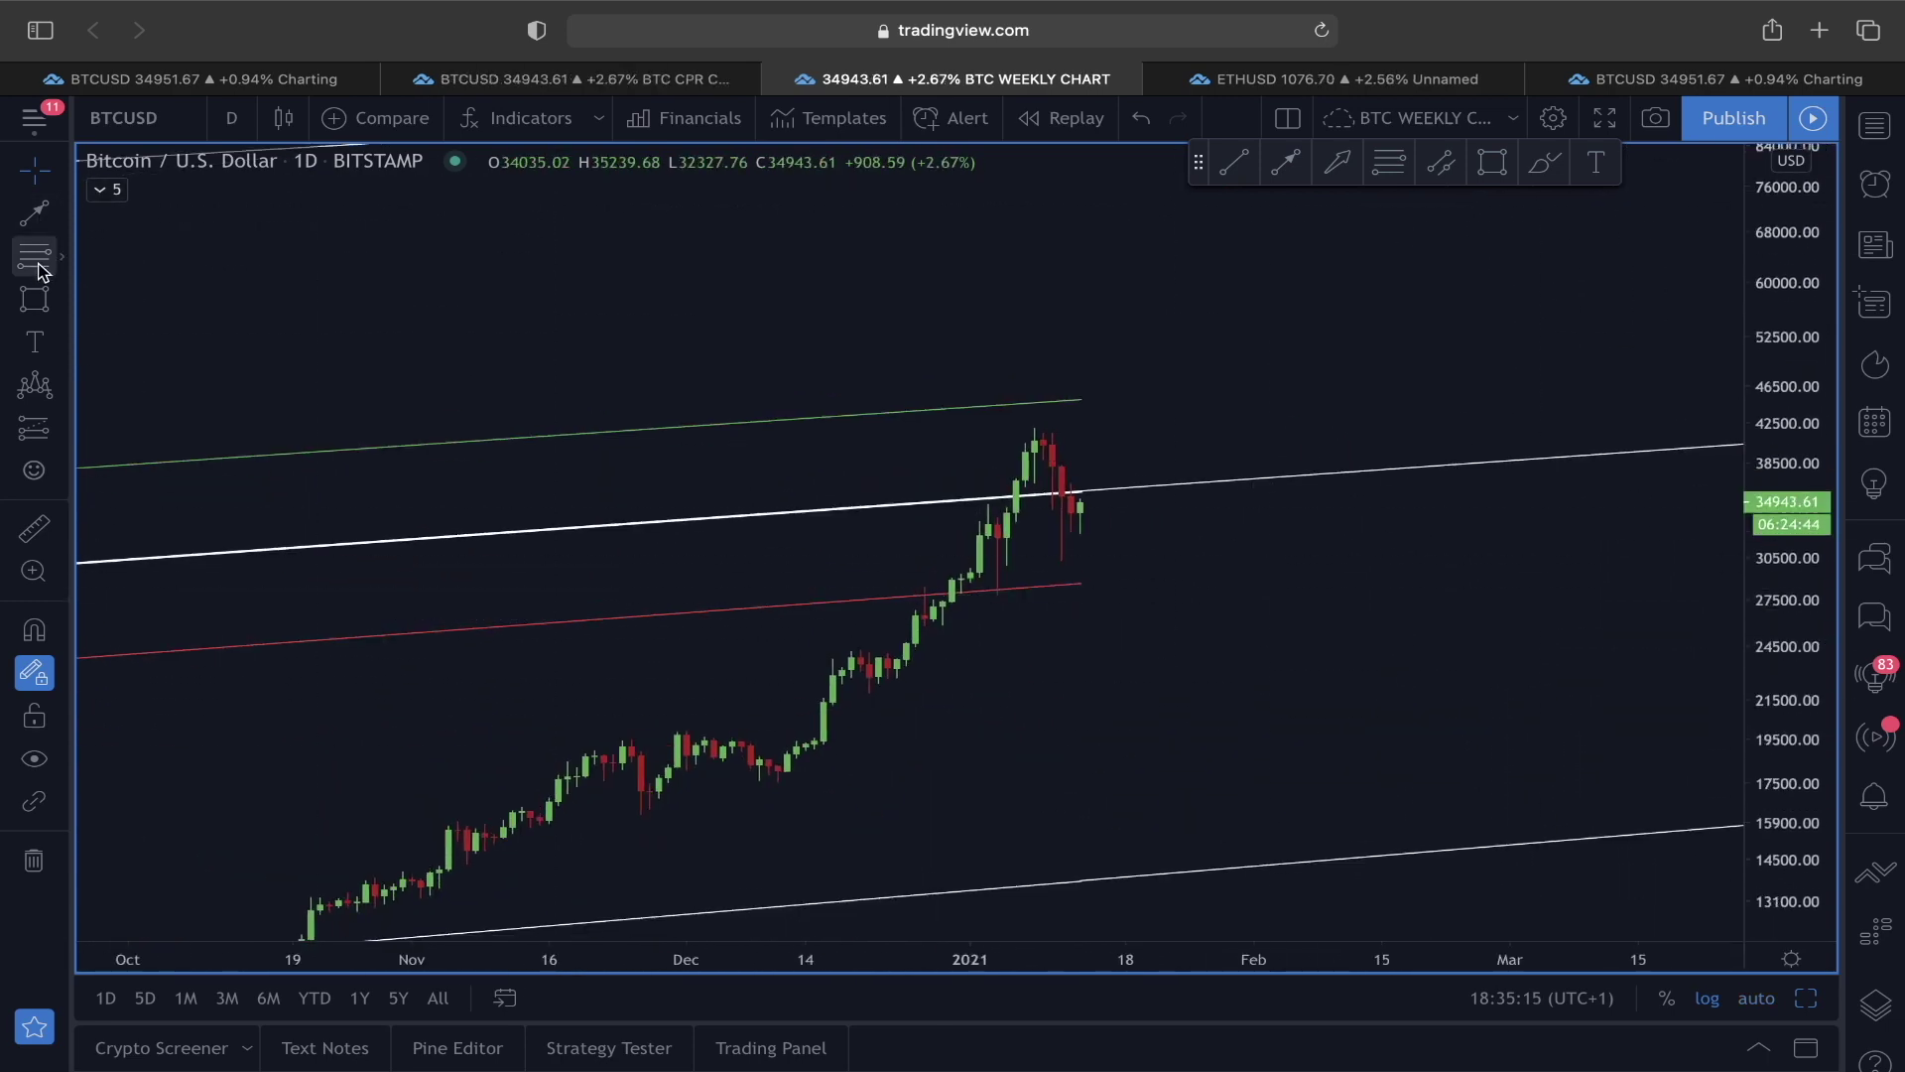
# Step: Draw a small yellow zigzag arrow at the mid-channel line, then check the BTC CPR tab and return
pyautogui.click(1080, 519)
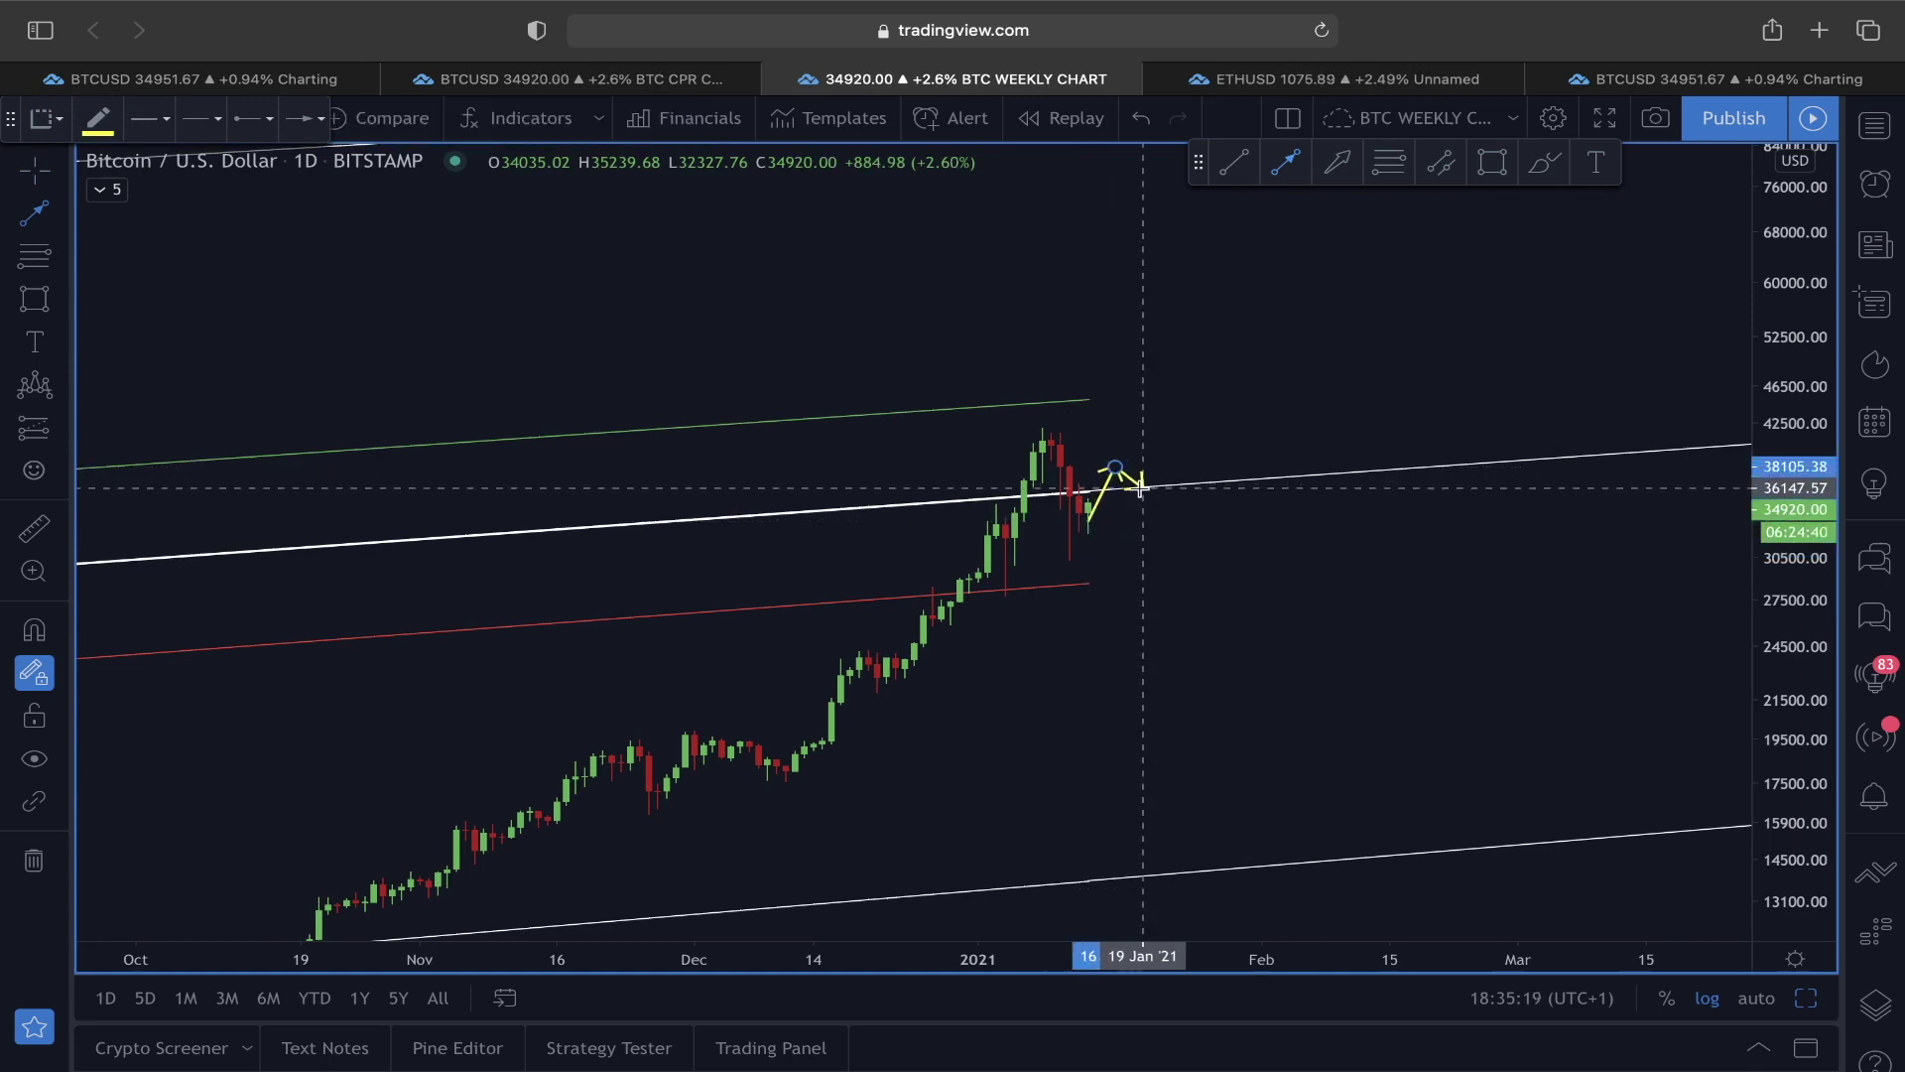
pyautogui.doubleClick(1141, 486)
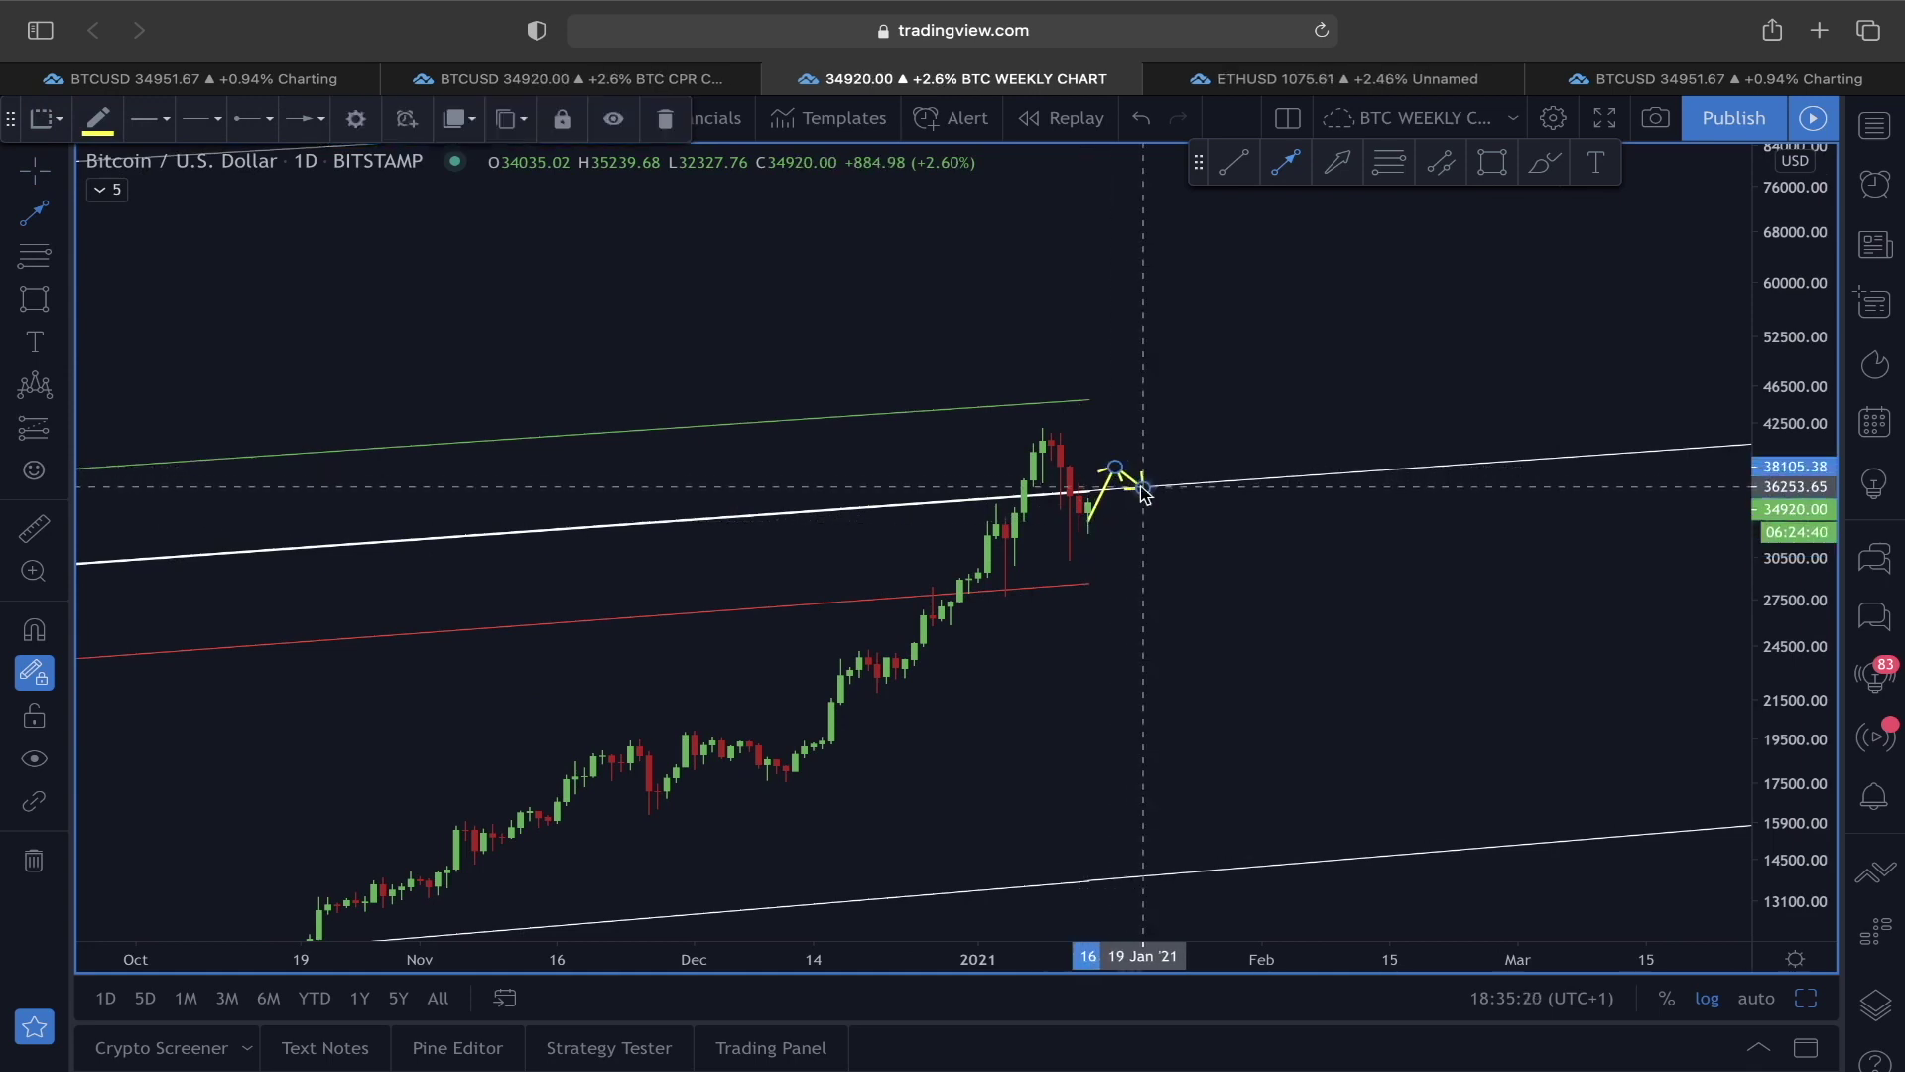
pyautogui.click(625, 76)
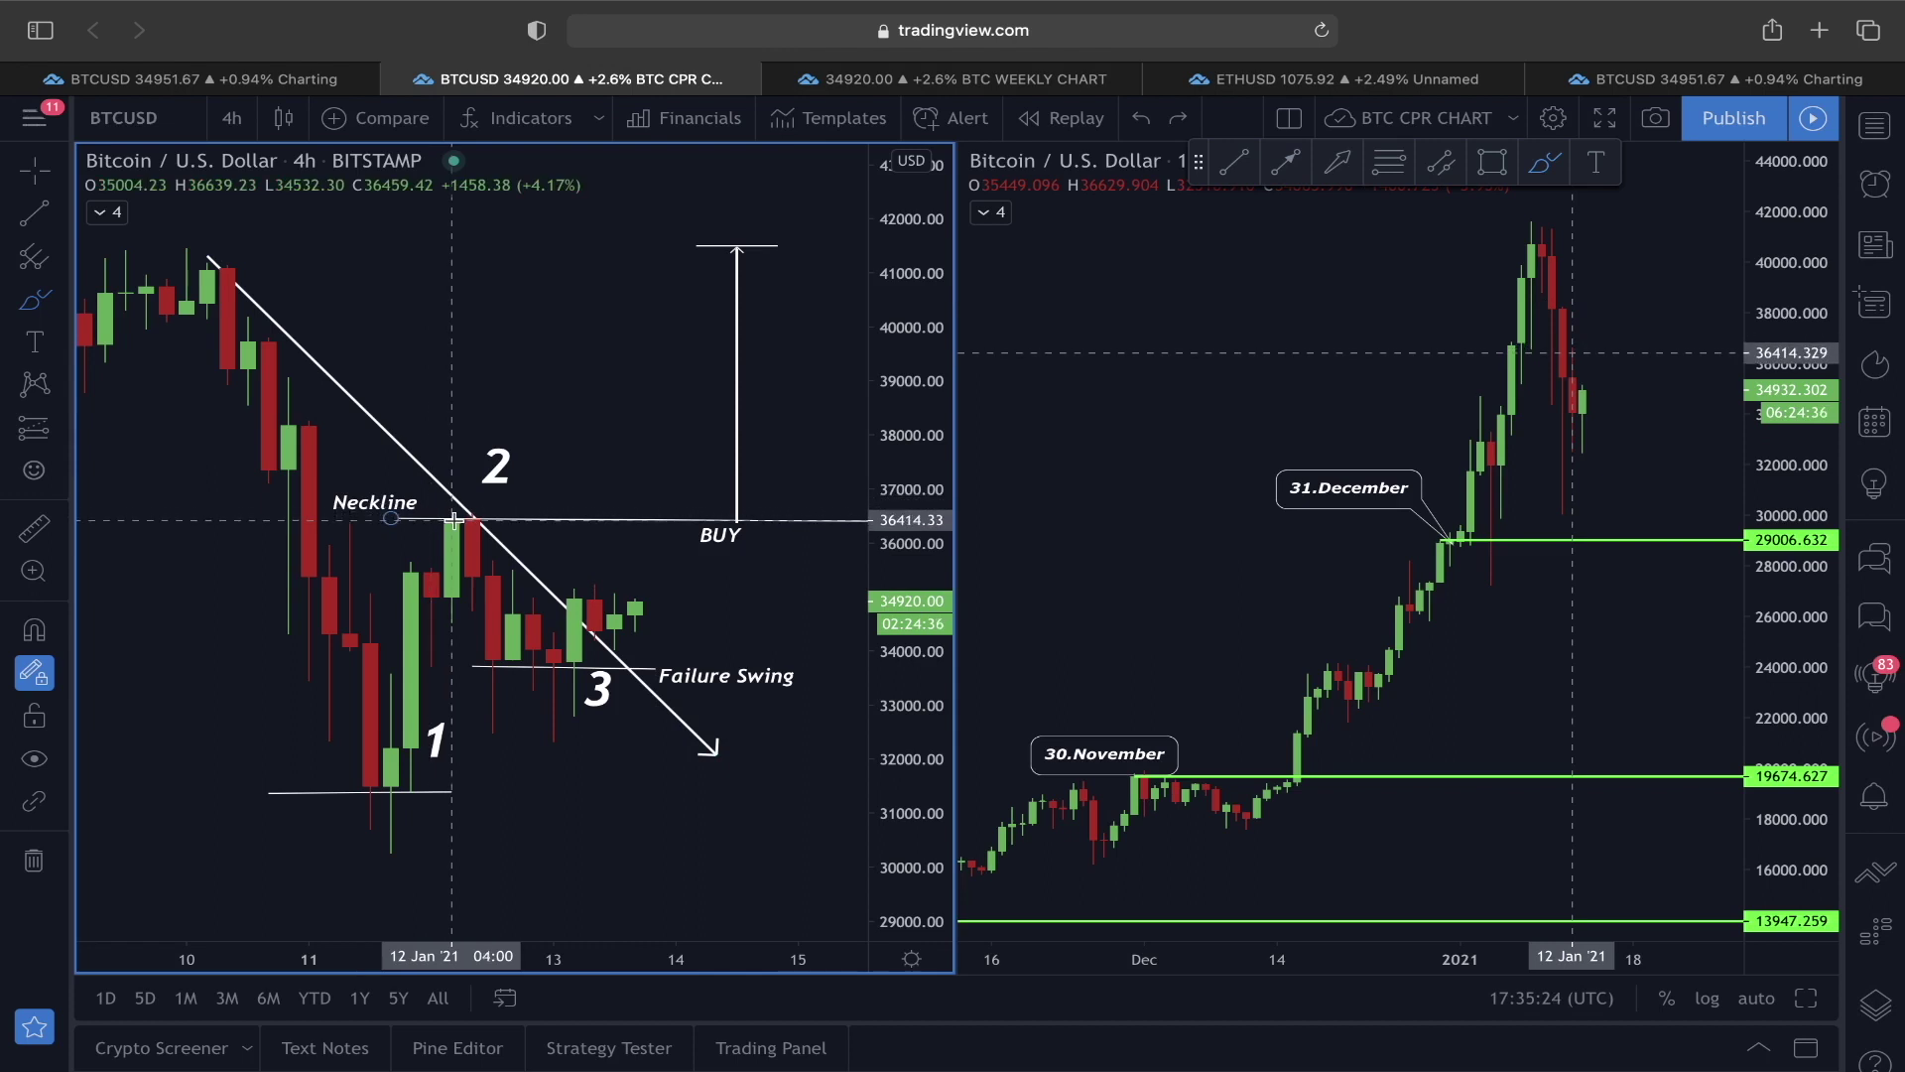
pyautogui.click(952, 78)
# Step: Sketch a white path curving up toward 47,000, then review and confirm the Log Growth Curves settings
pyautogui.click(1173, 362)
pyautogui.moveTo(1074, 463)
pyautogui.mouseDown()
pyautogui.moveTo(1092, 402)
pyautogui.moveTo(1241, 326)
pyautogui.mouseUp()
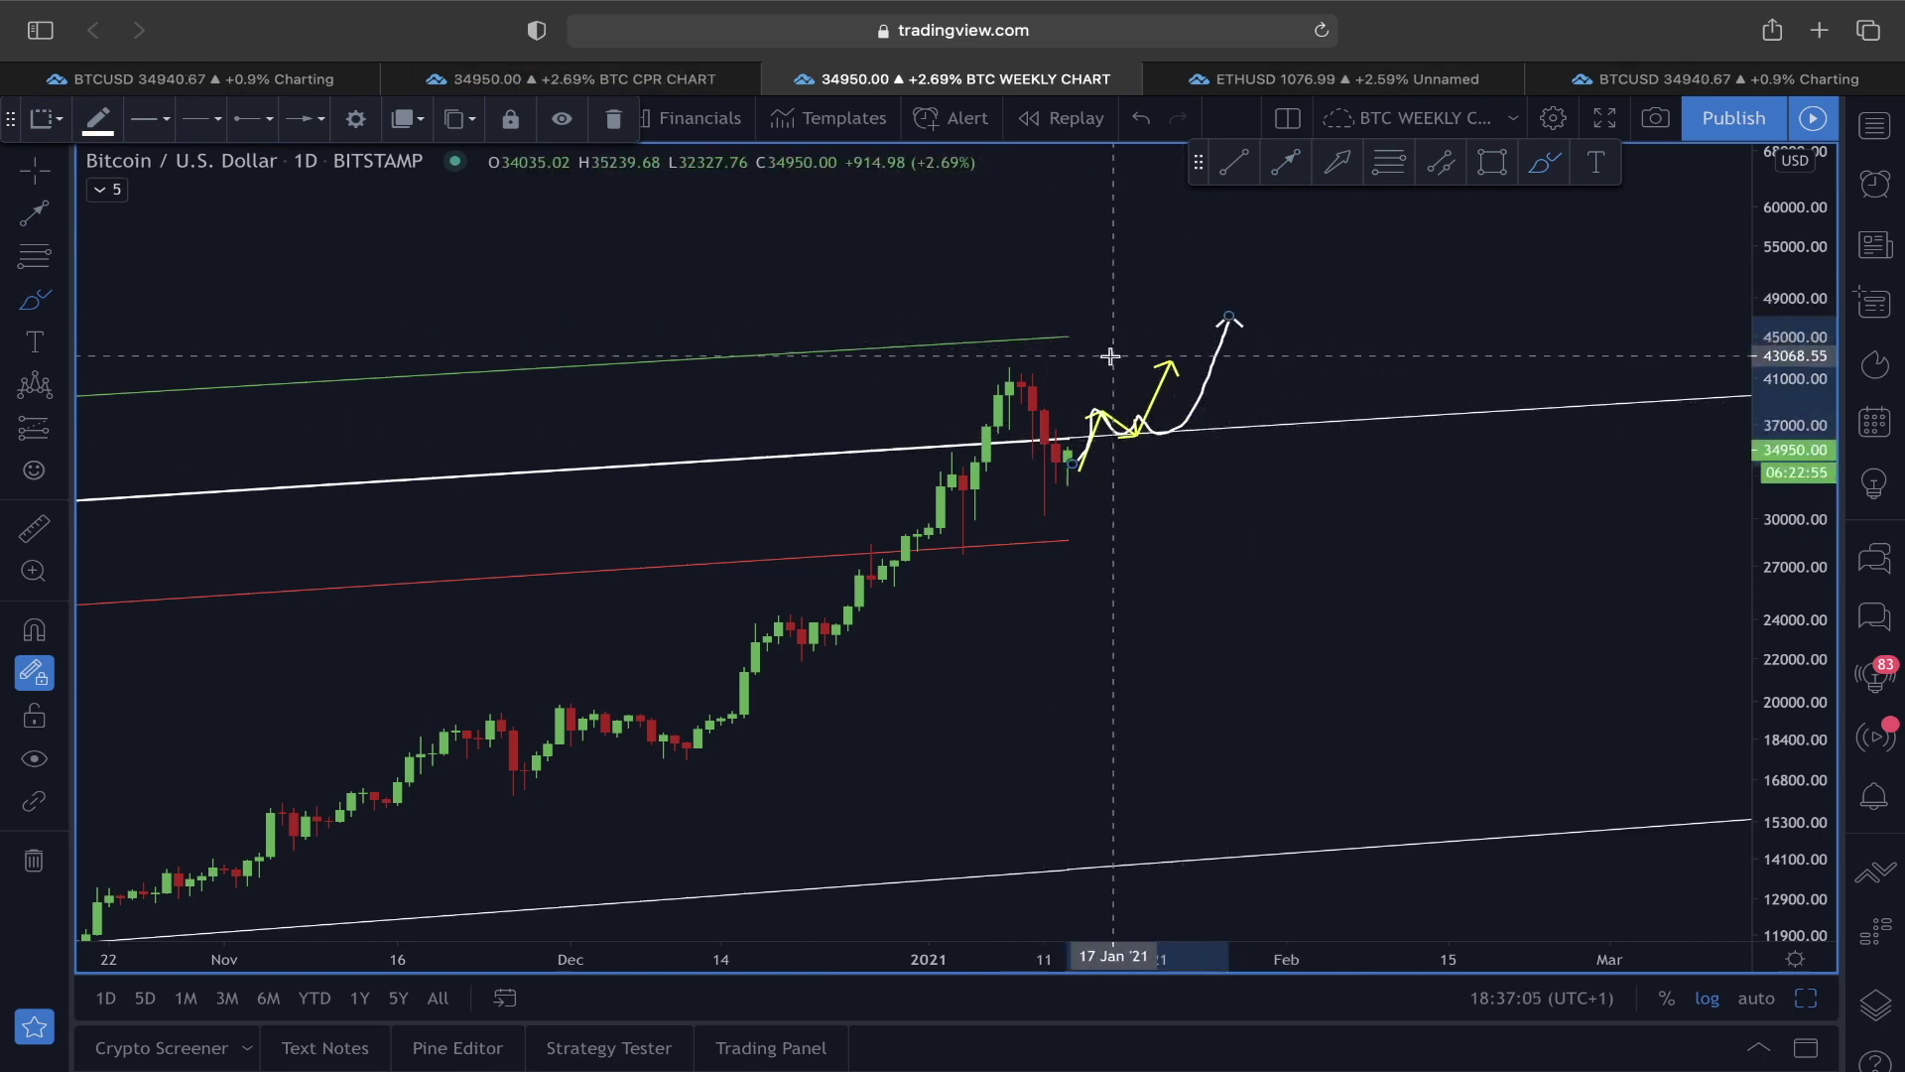
pyautogui.click(1049, 340)
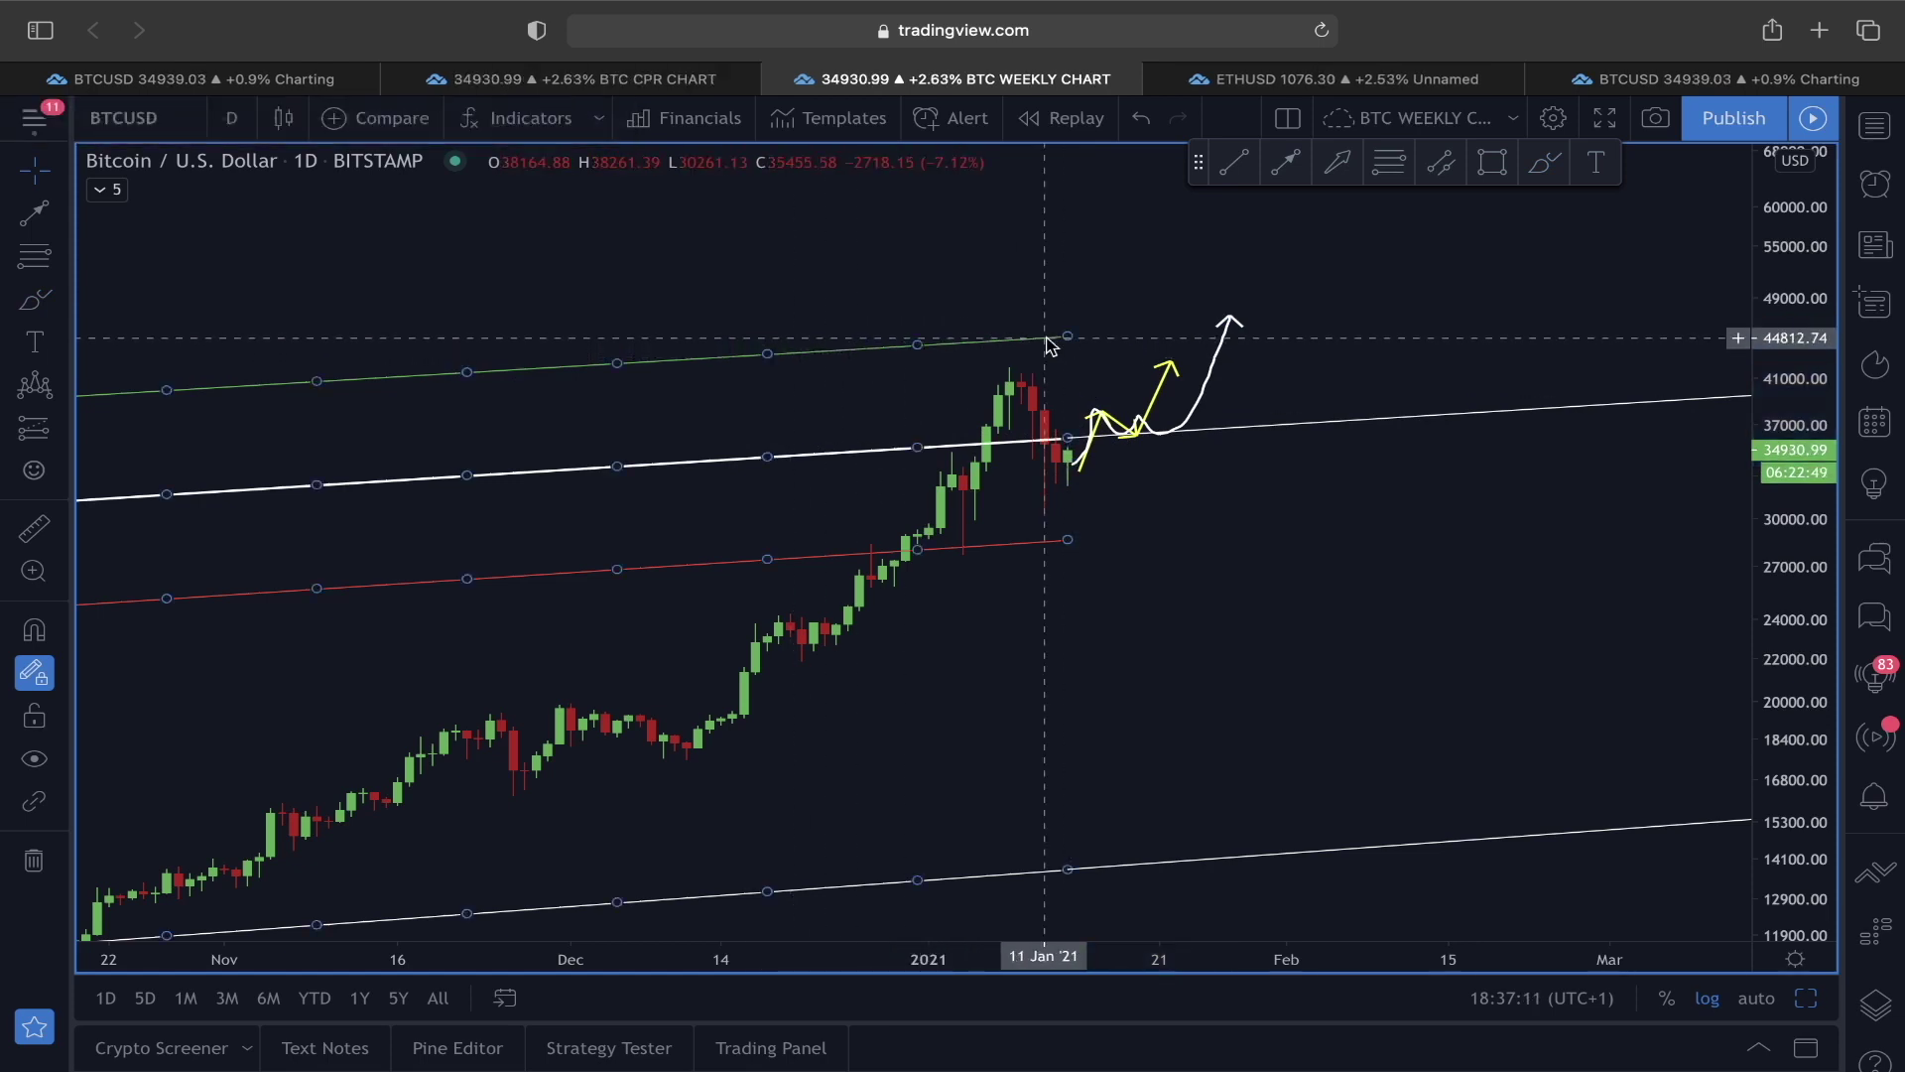
pyautogui.doubleClick(1049, 341)
pyautogui.scroll(-5, 874, 687)
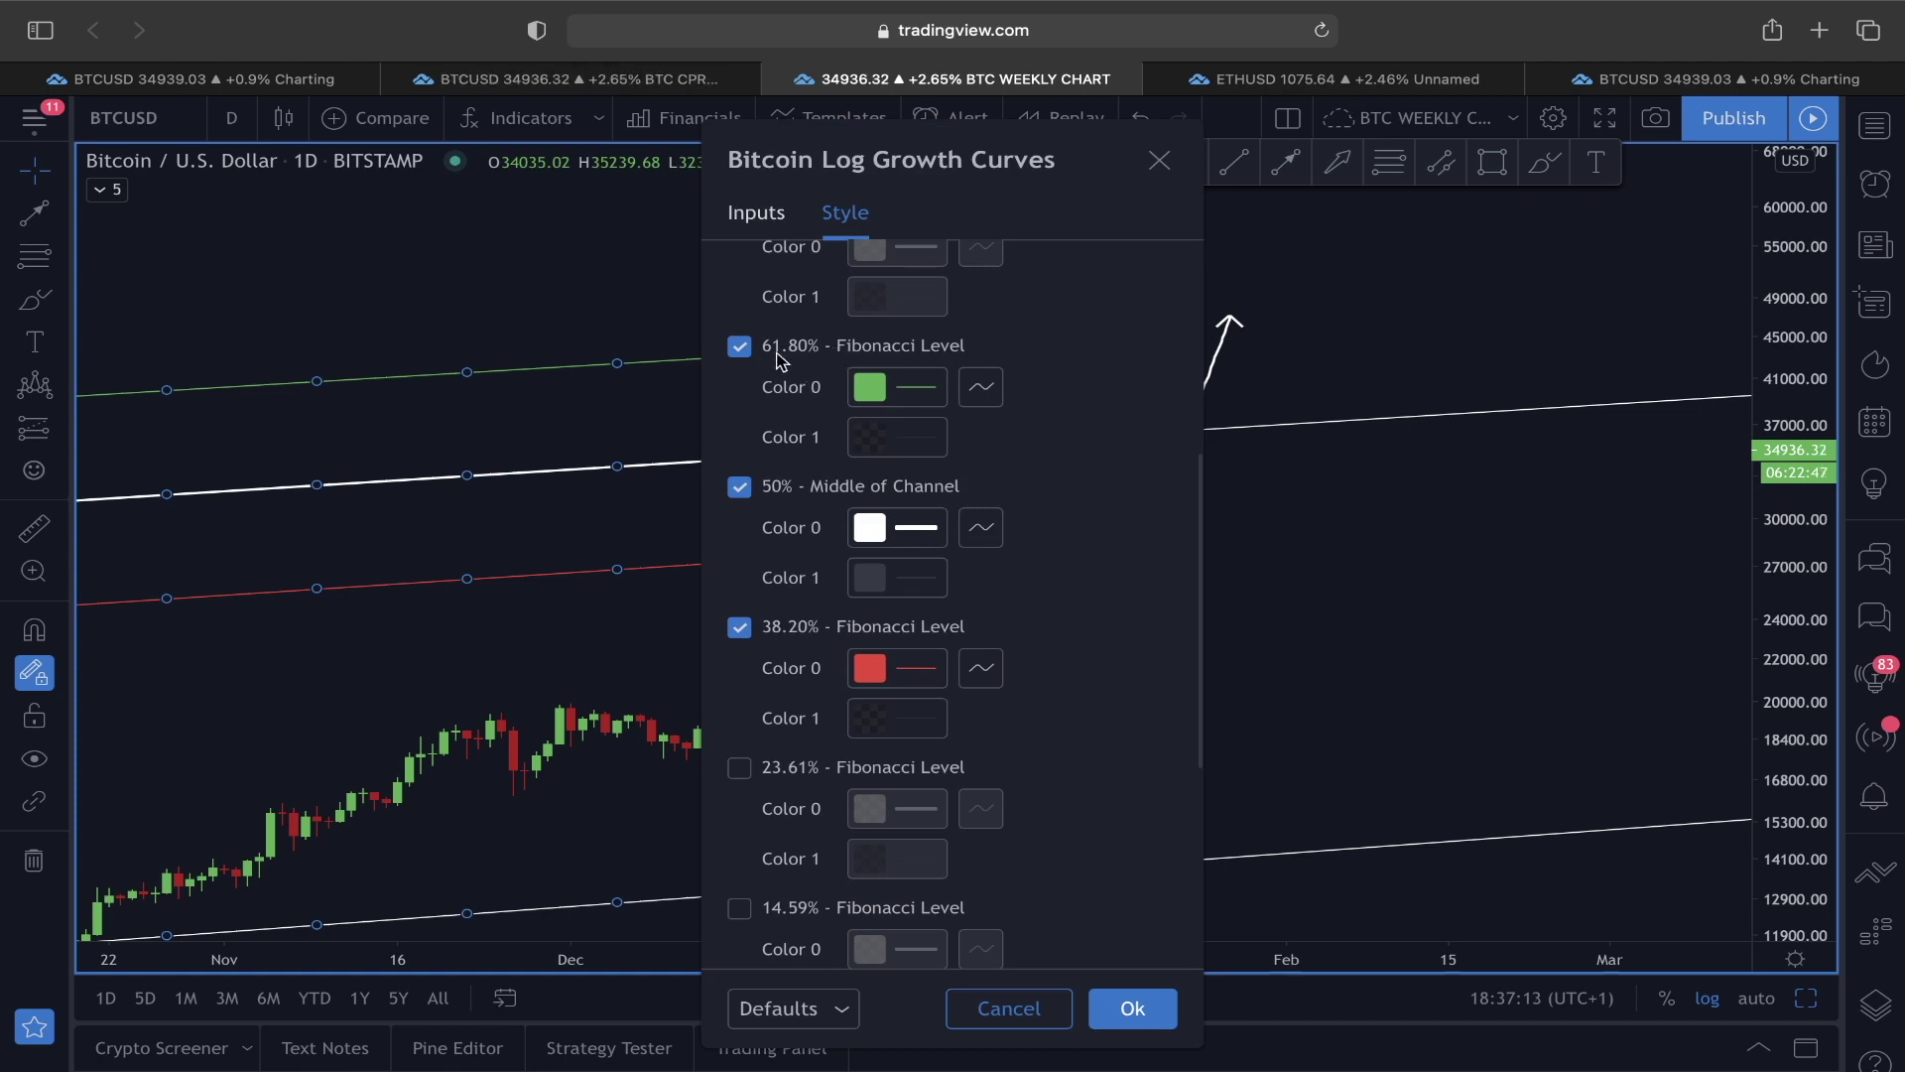
pyautogui.click(1163, 1004)
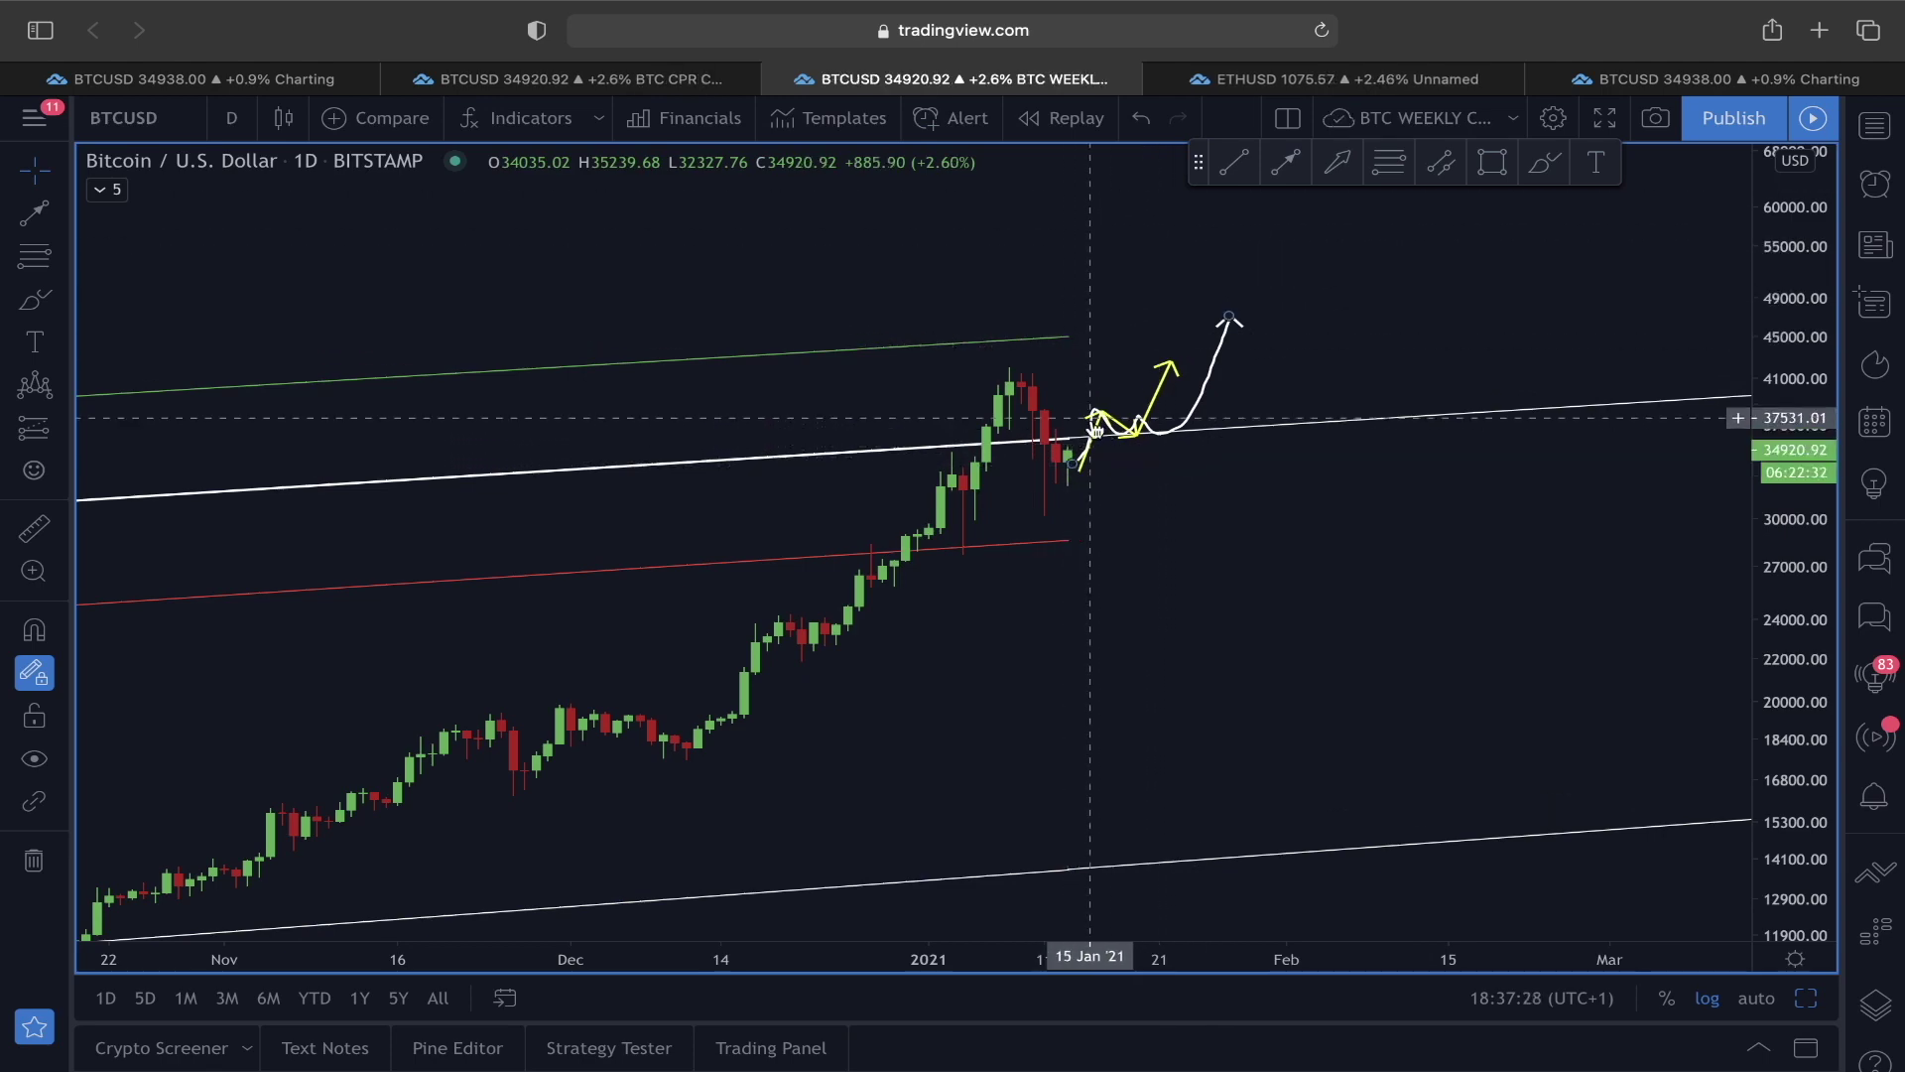
pyautogui.scroll(-4, 933, 454)
# Step: Turn on auto scale and scroll back through the daily chart's earlier history
pyautogui.moveTo(844, 465); pyautogui.dragTo(1481, 327)
pyautogui.moveTo(605, 640); pyautogui.dragTo(1538, 491)
pyautogui.moveTo(536, 602); pyautogui.dragTo(1513, 486)
pyautogui.moveTo(575, 573); pyautogui.dragTo(1348, 490)
pyautogui.scroll(-5, 1543, 933)
pyautogui.click(1784, 1011)
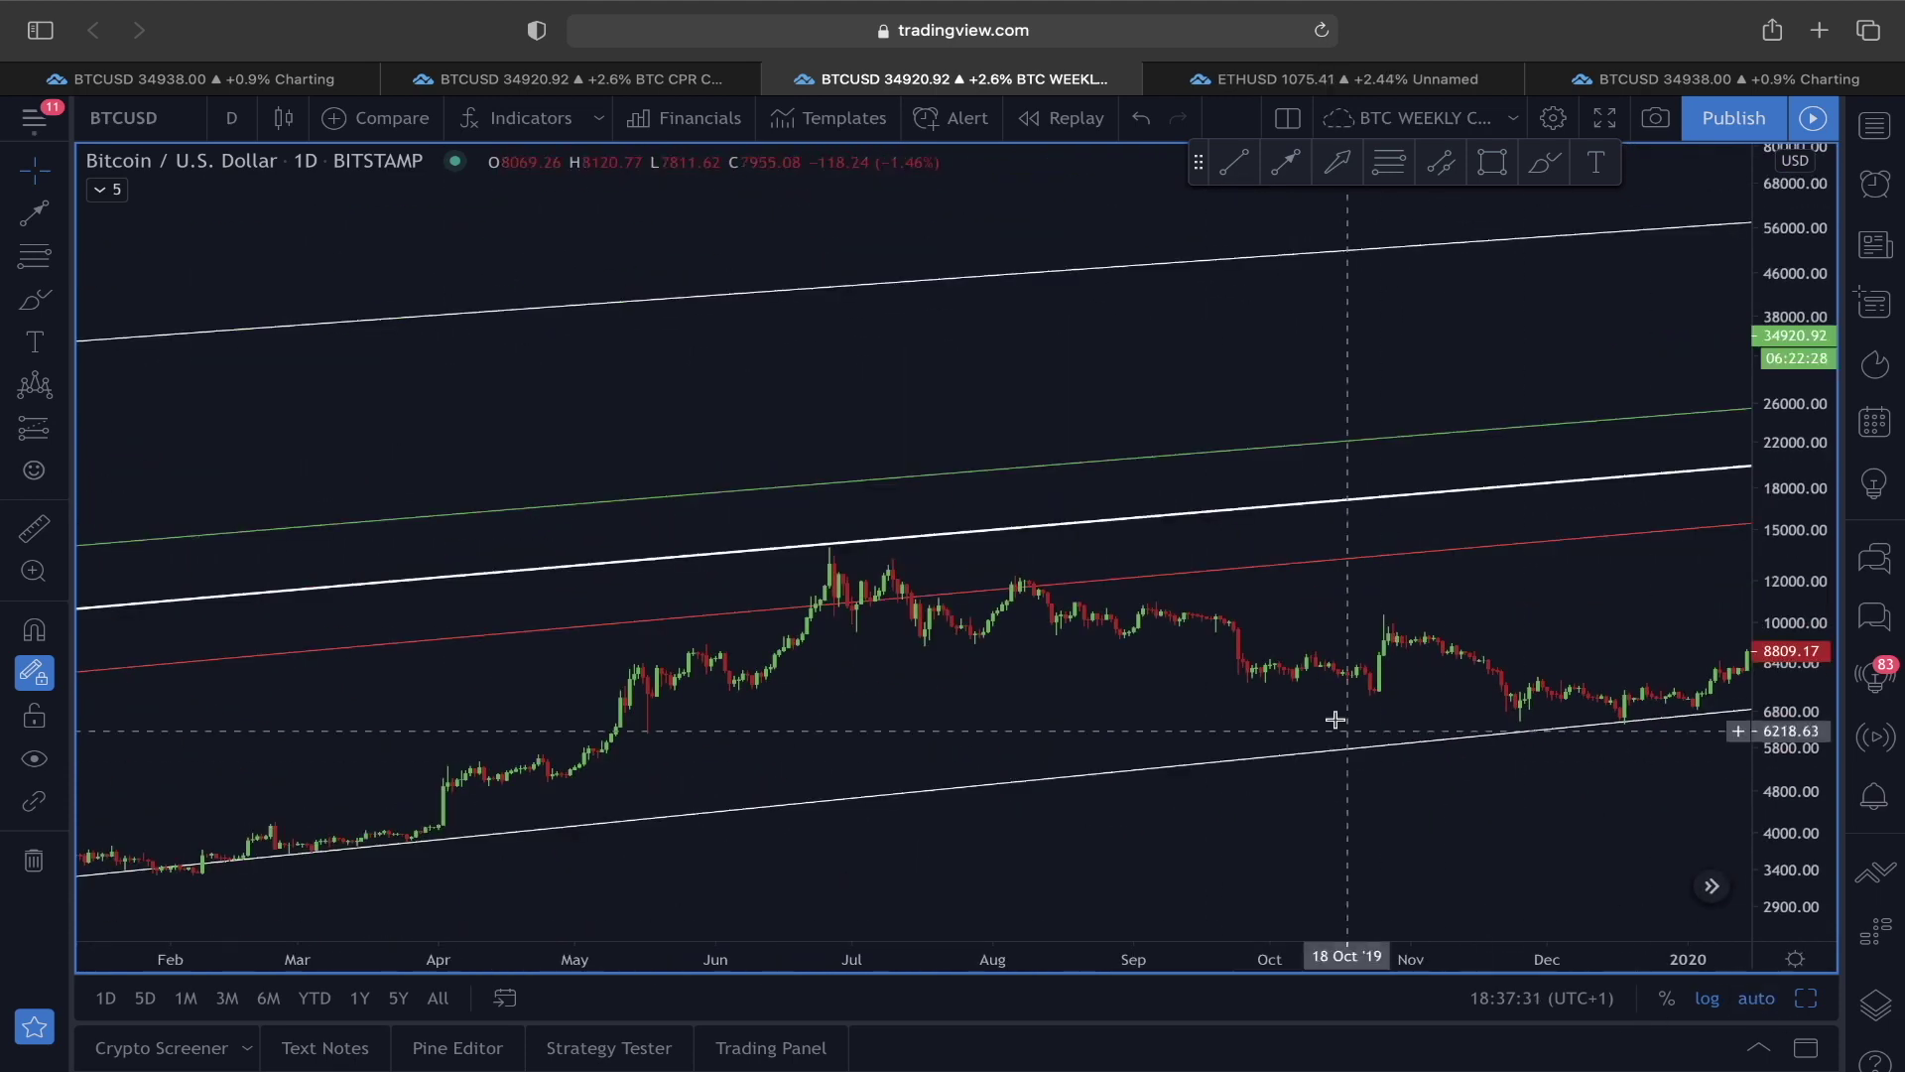
pyautogui.hscroll(-10, 847, 646)
pyautogui.hscroll(-15, 1169, 623)
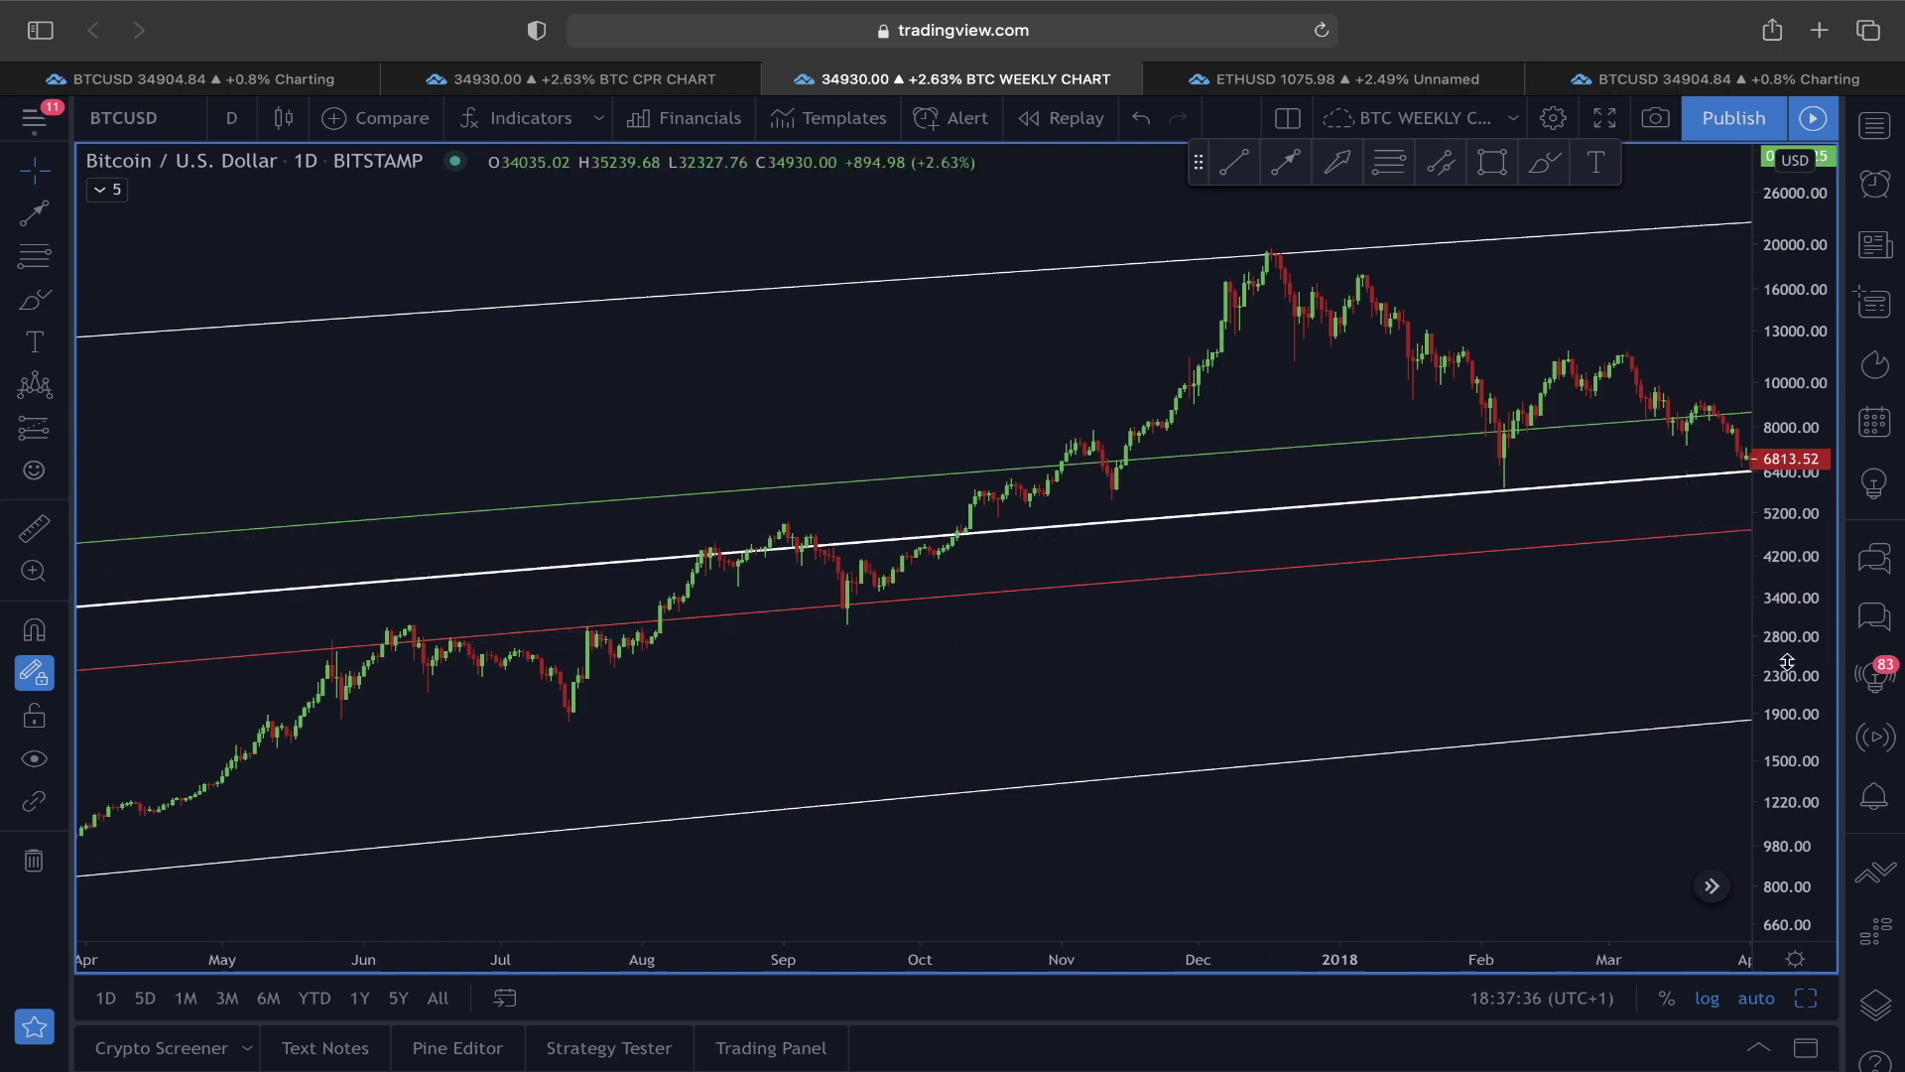
pyautogui.scroll(5, 1259, 578)
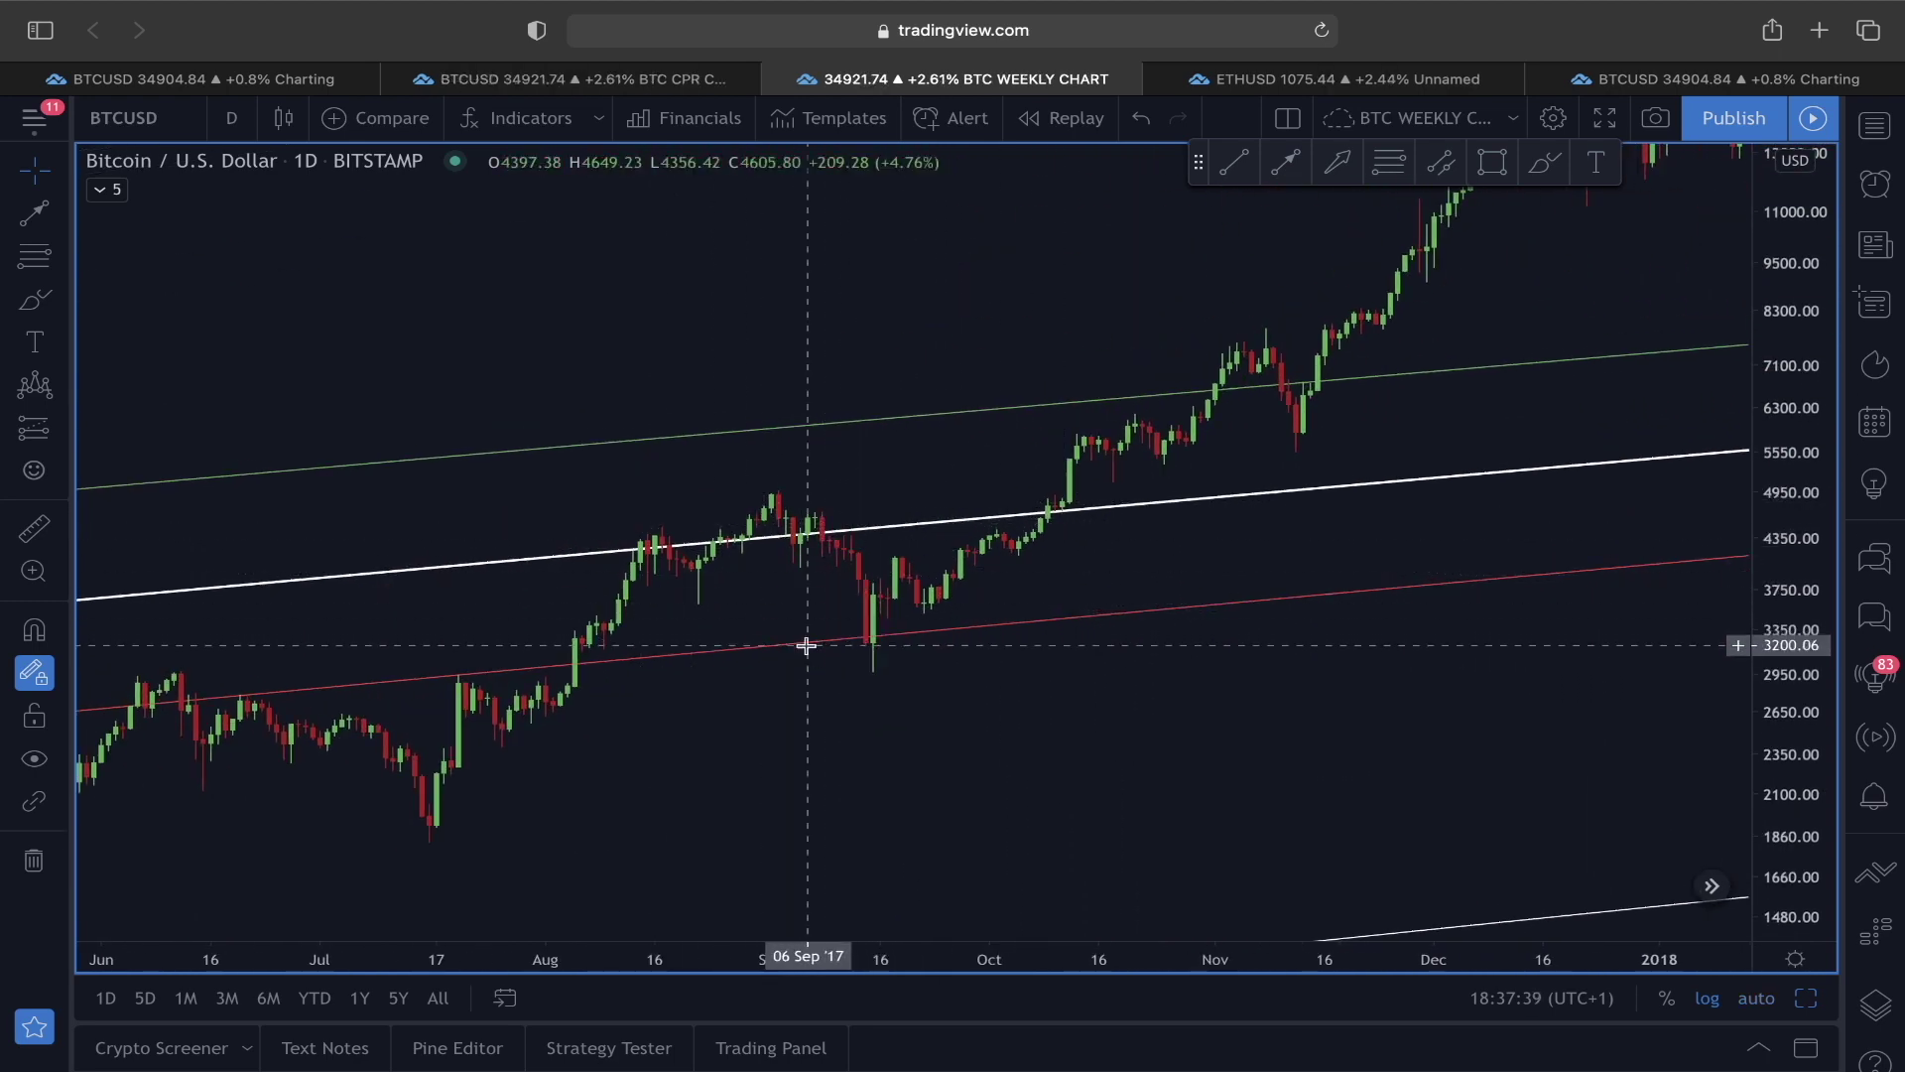
pyautogui.hscroll(5, 863, 615)
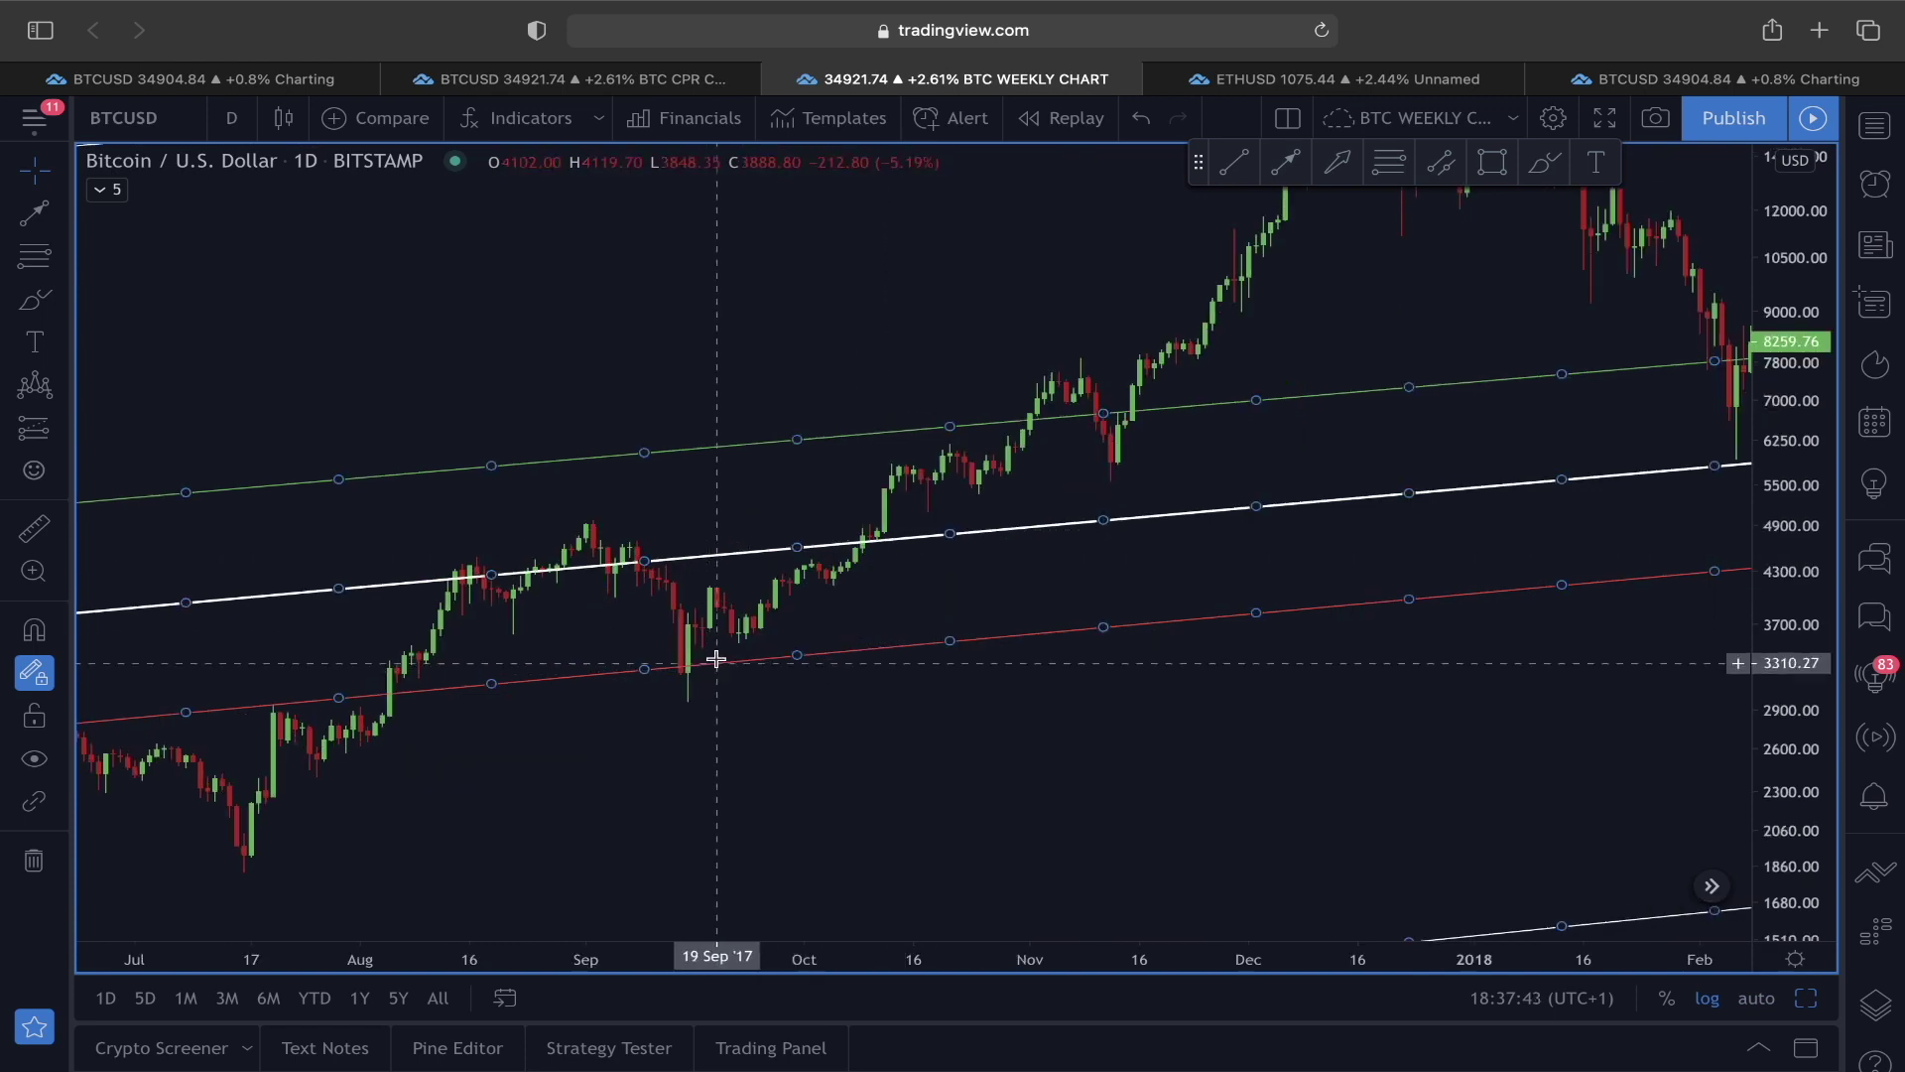
pyautogui.scroll(3, 878, 508)
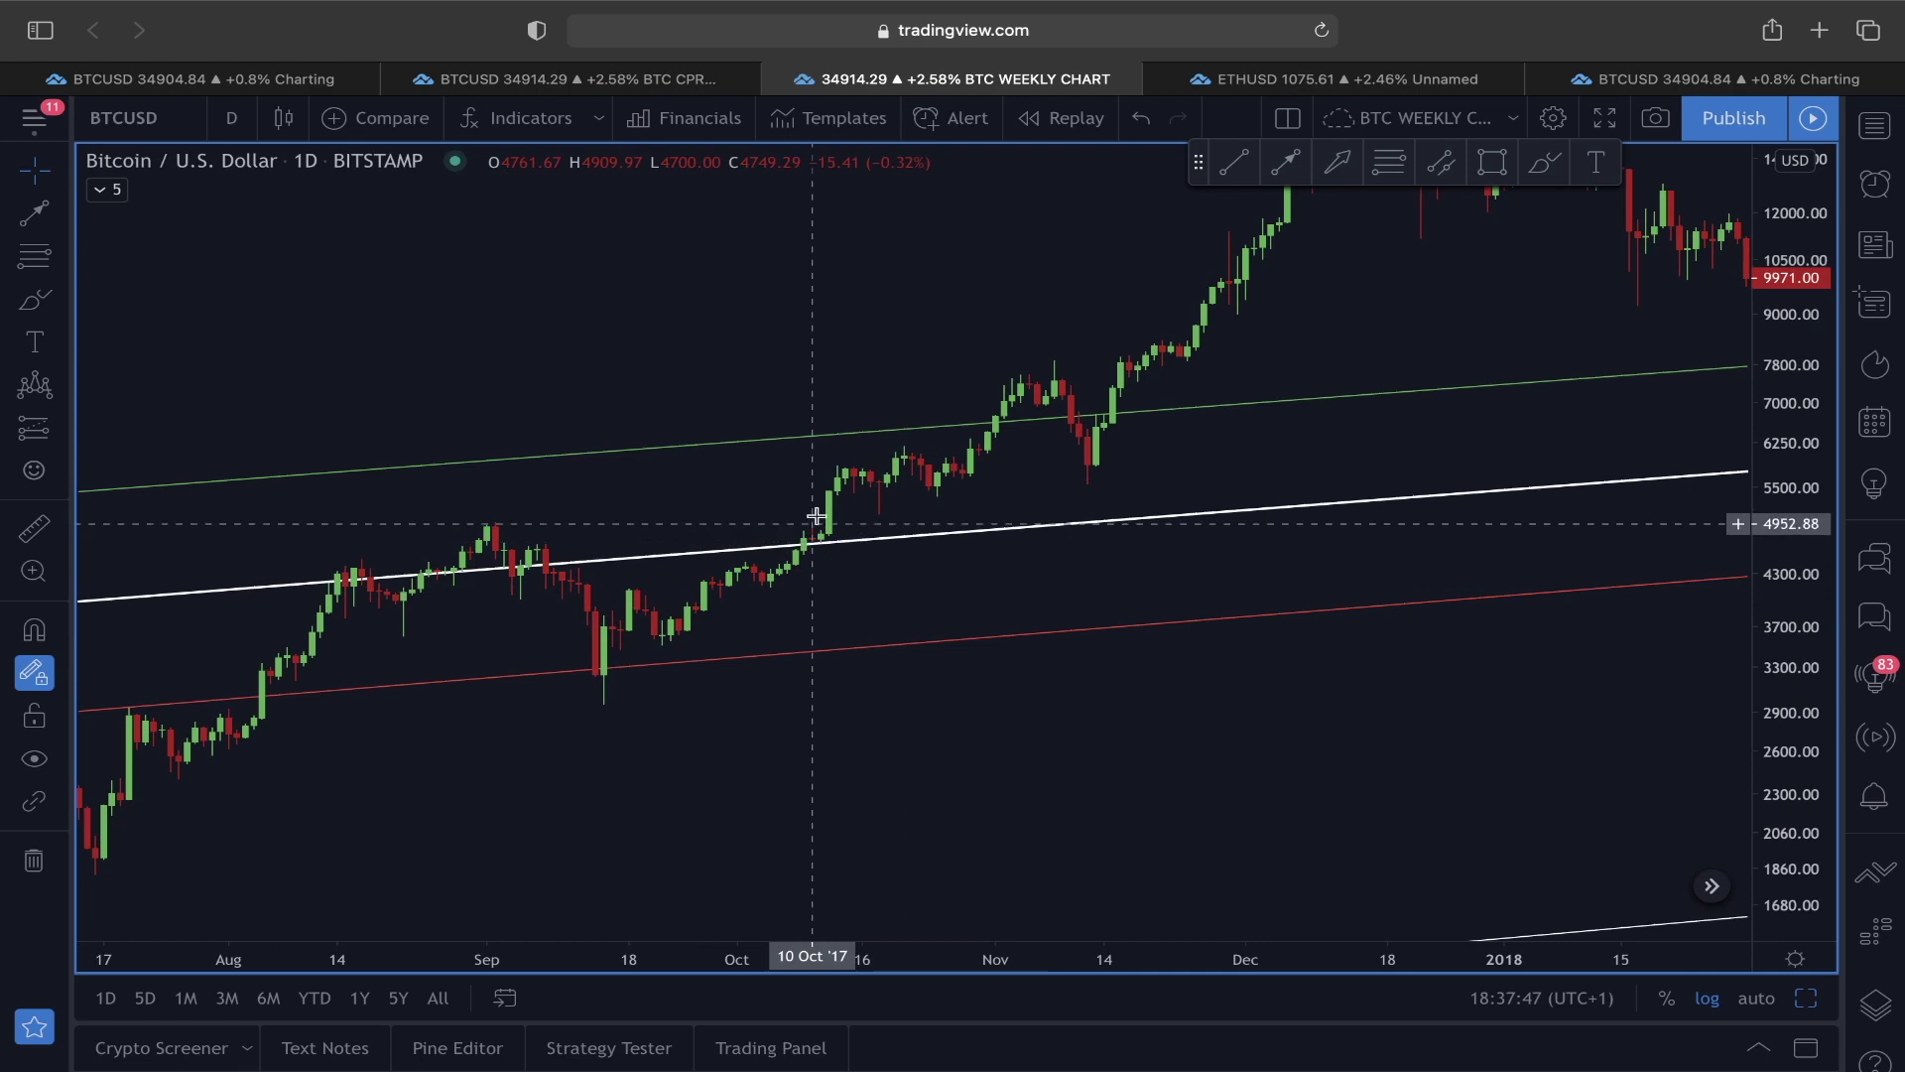
pyautogui.hscroll(-15, 1046, 364)
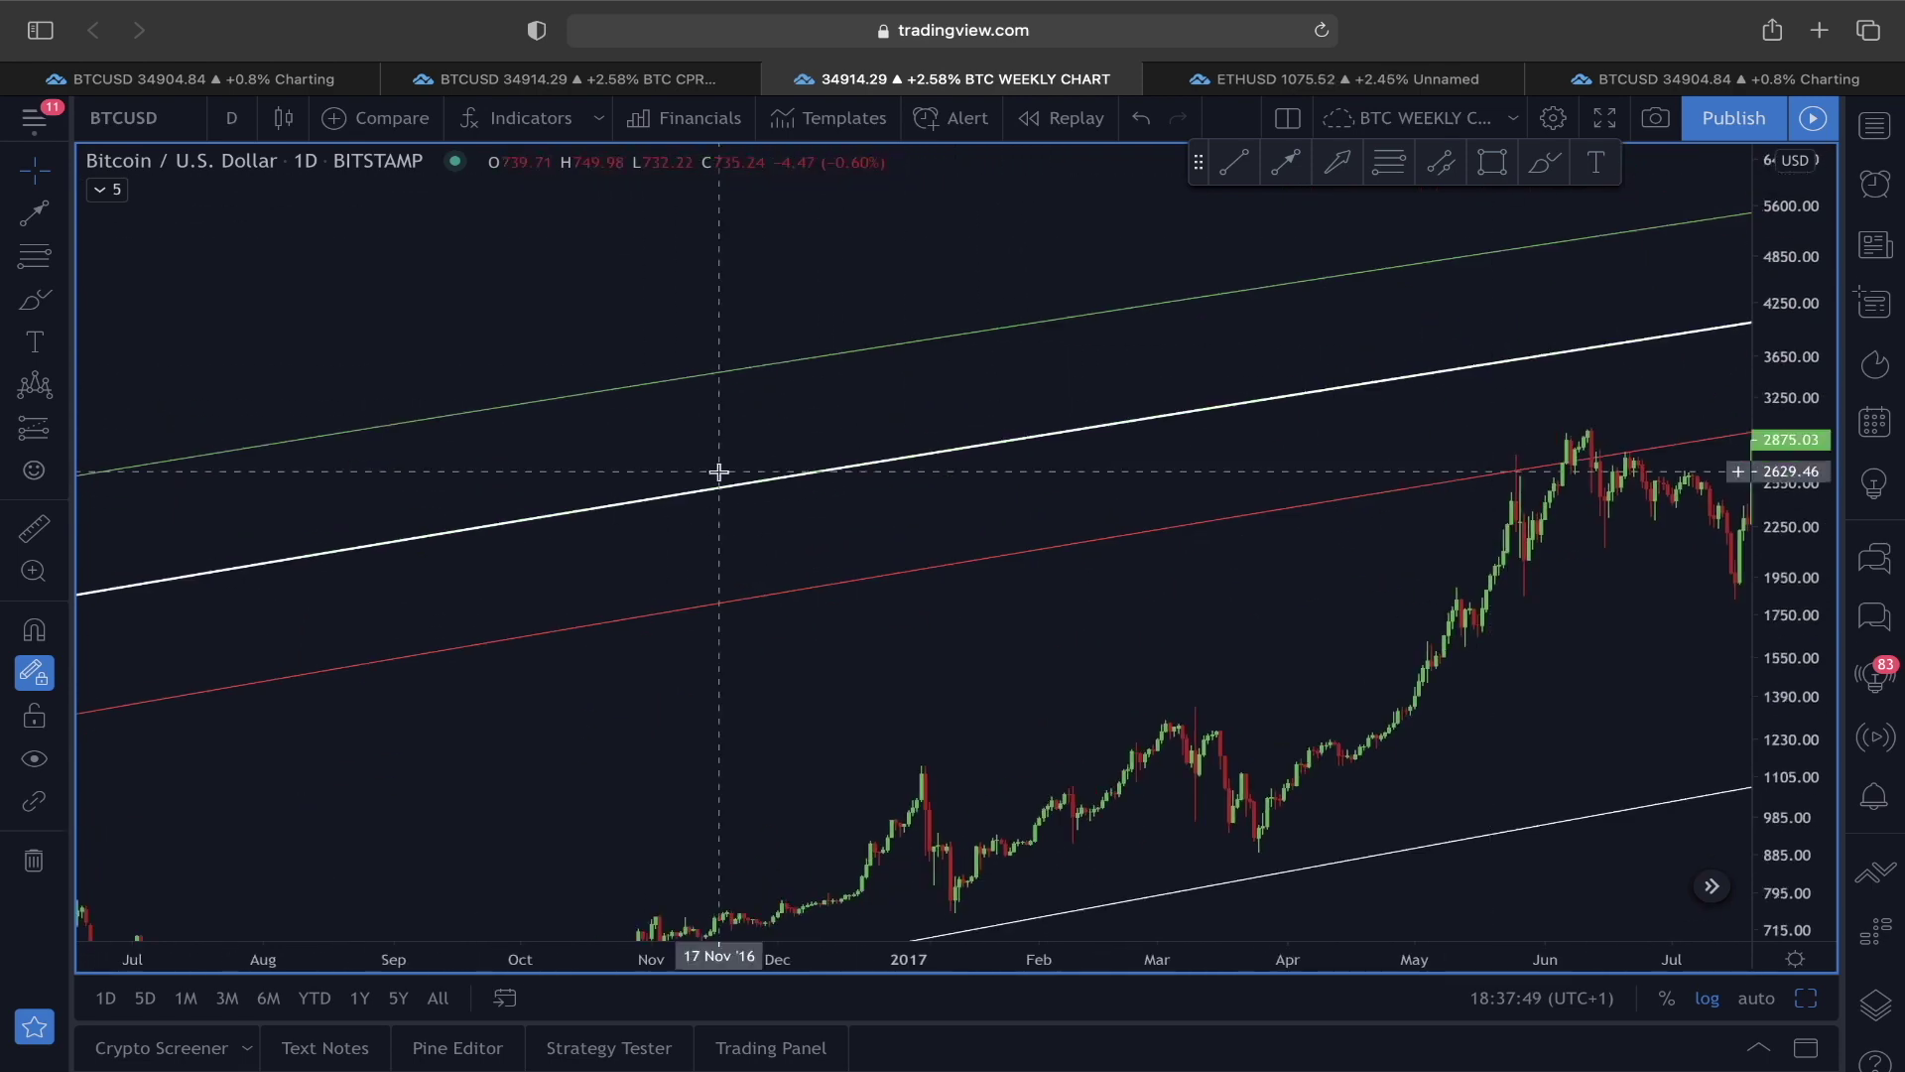
pyautogui.hscroll(-15, 1517, 440)
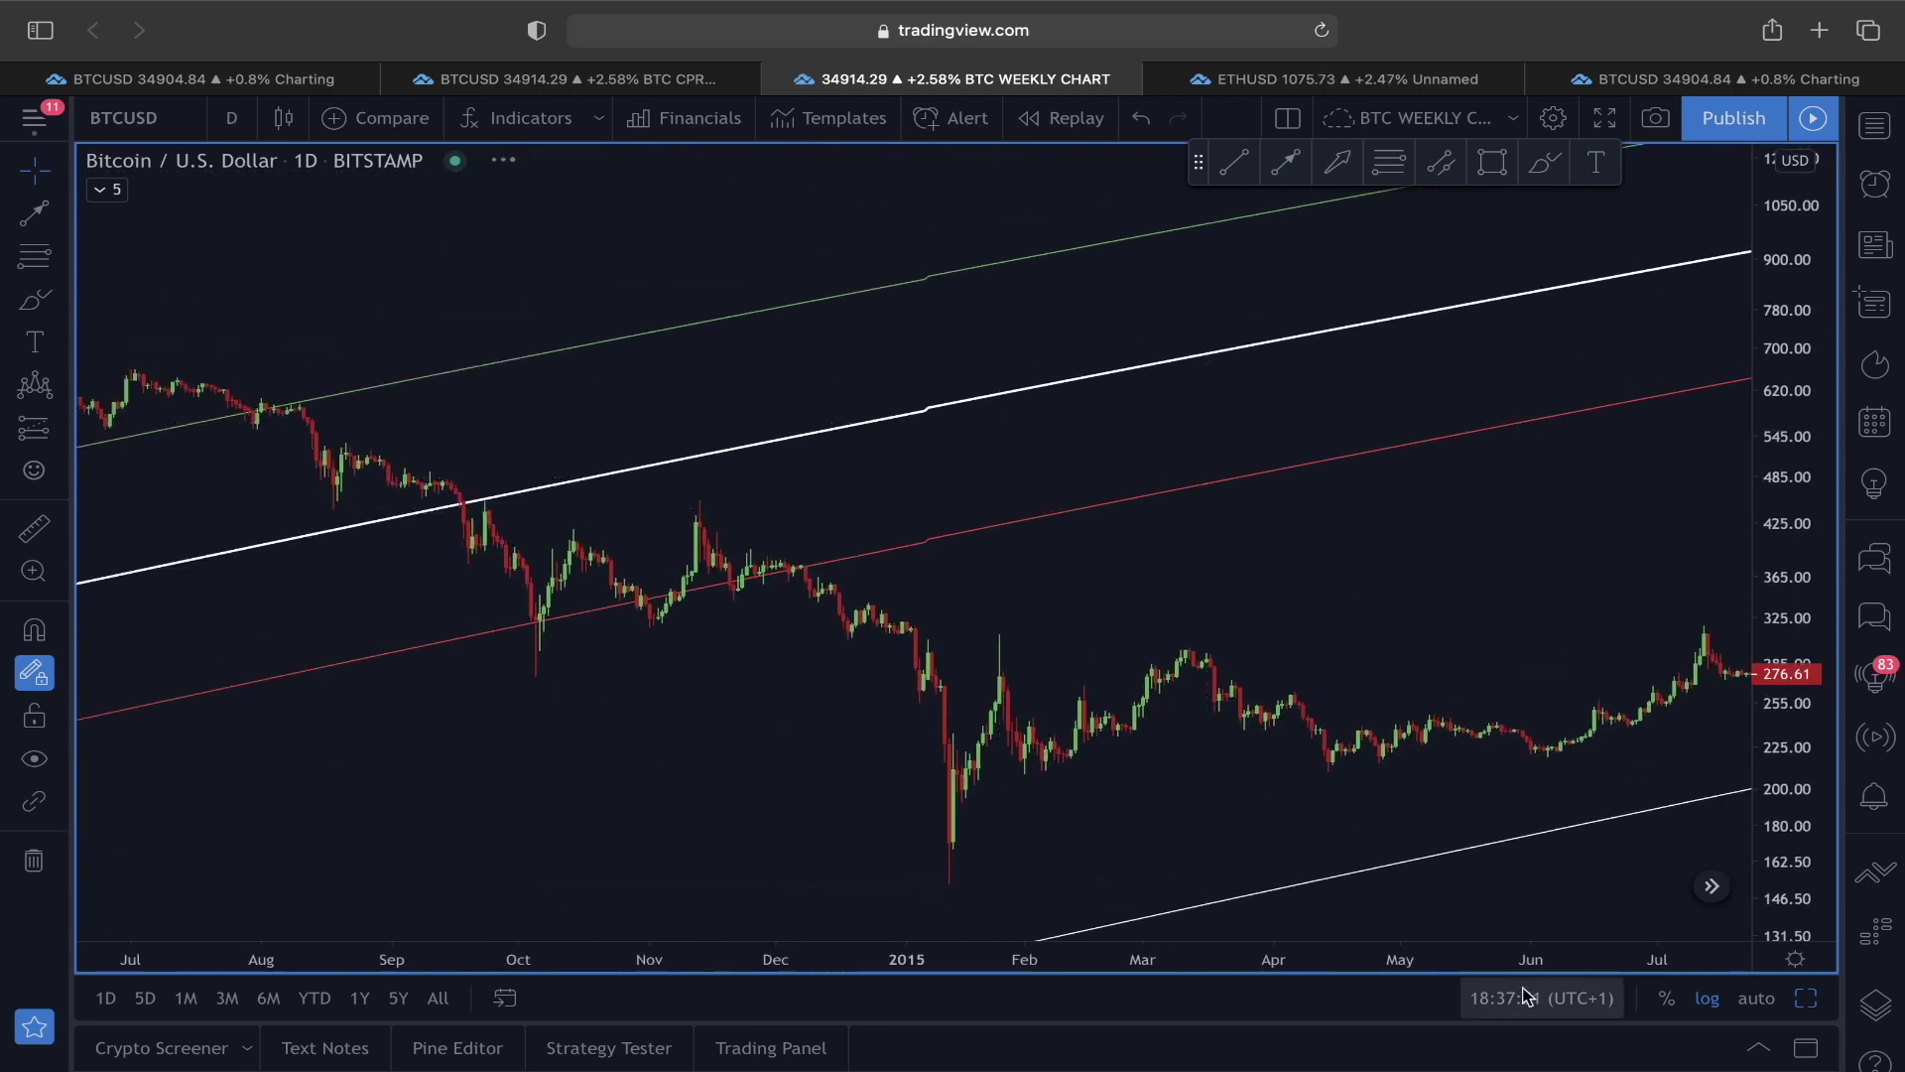
pyautogui.hscroll(-10, 1058, 544)
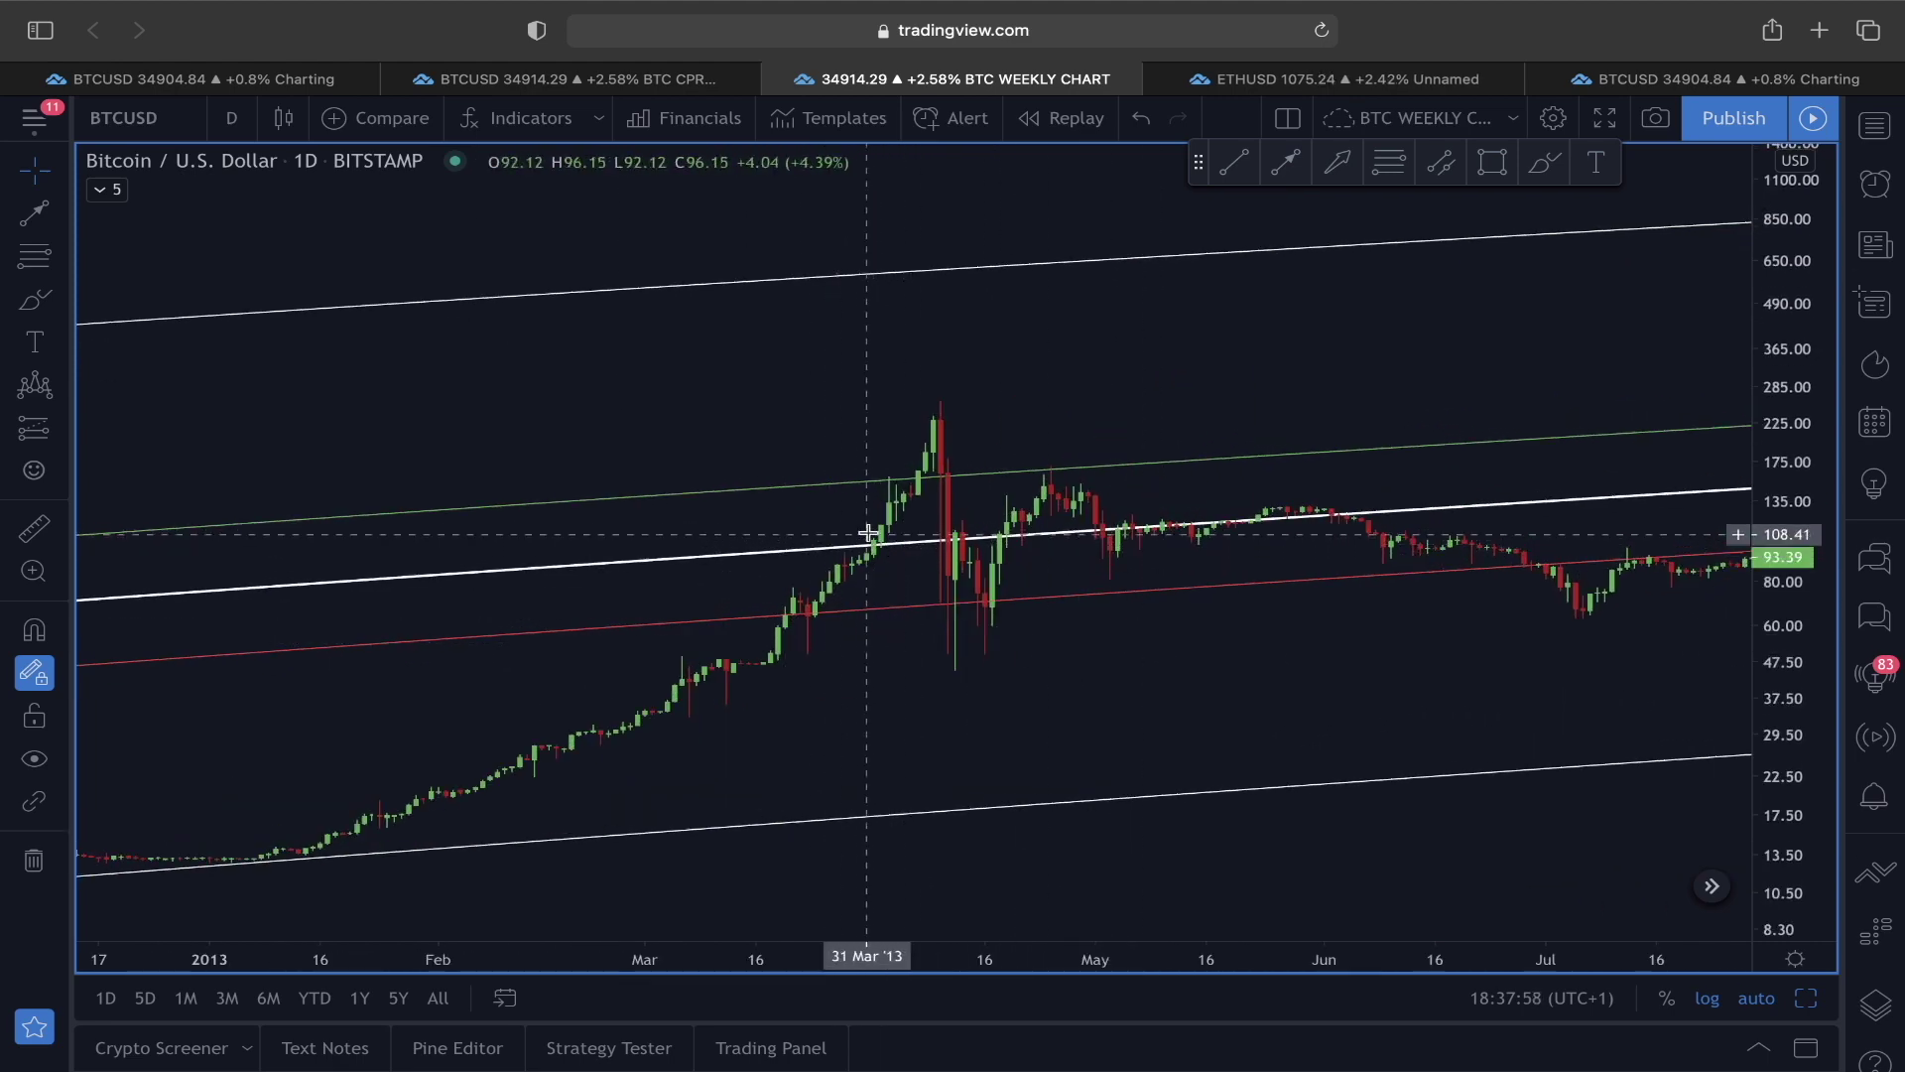
pyautogui.hscroll(15, 978, 402)
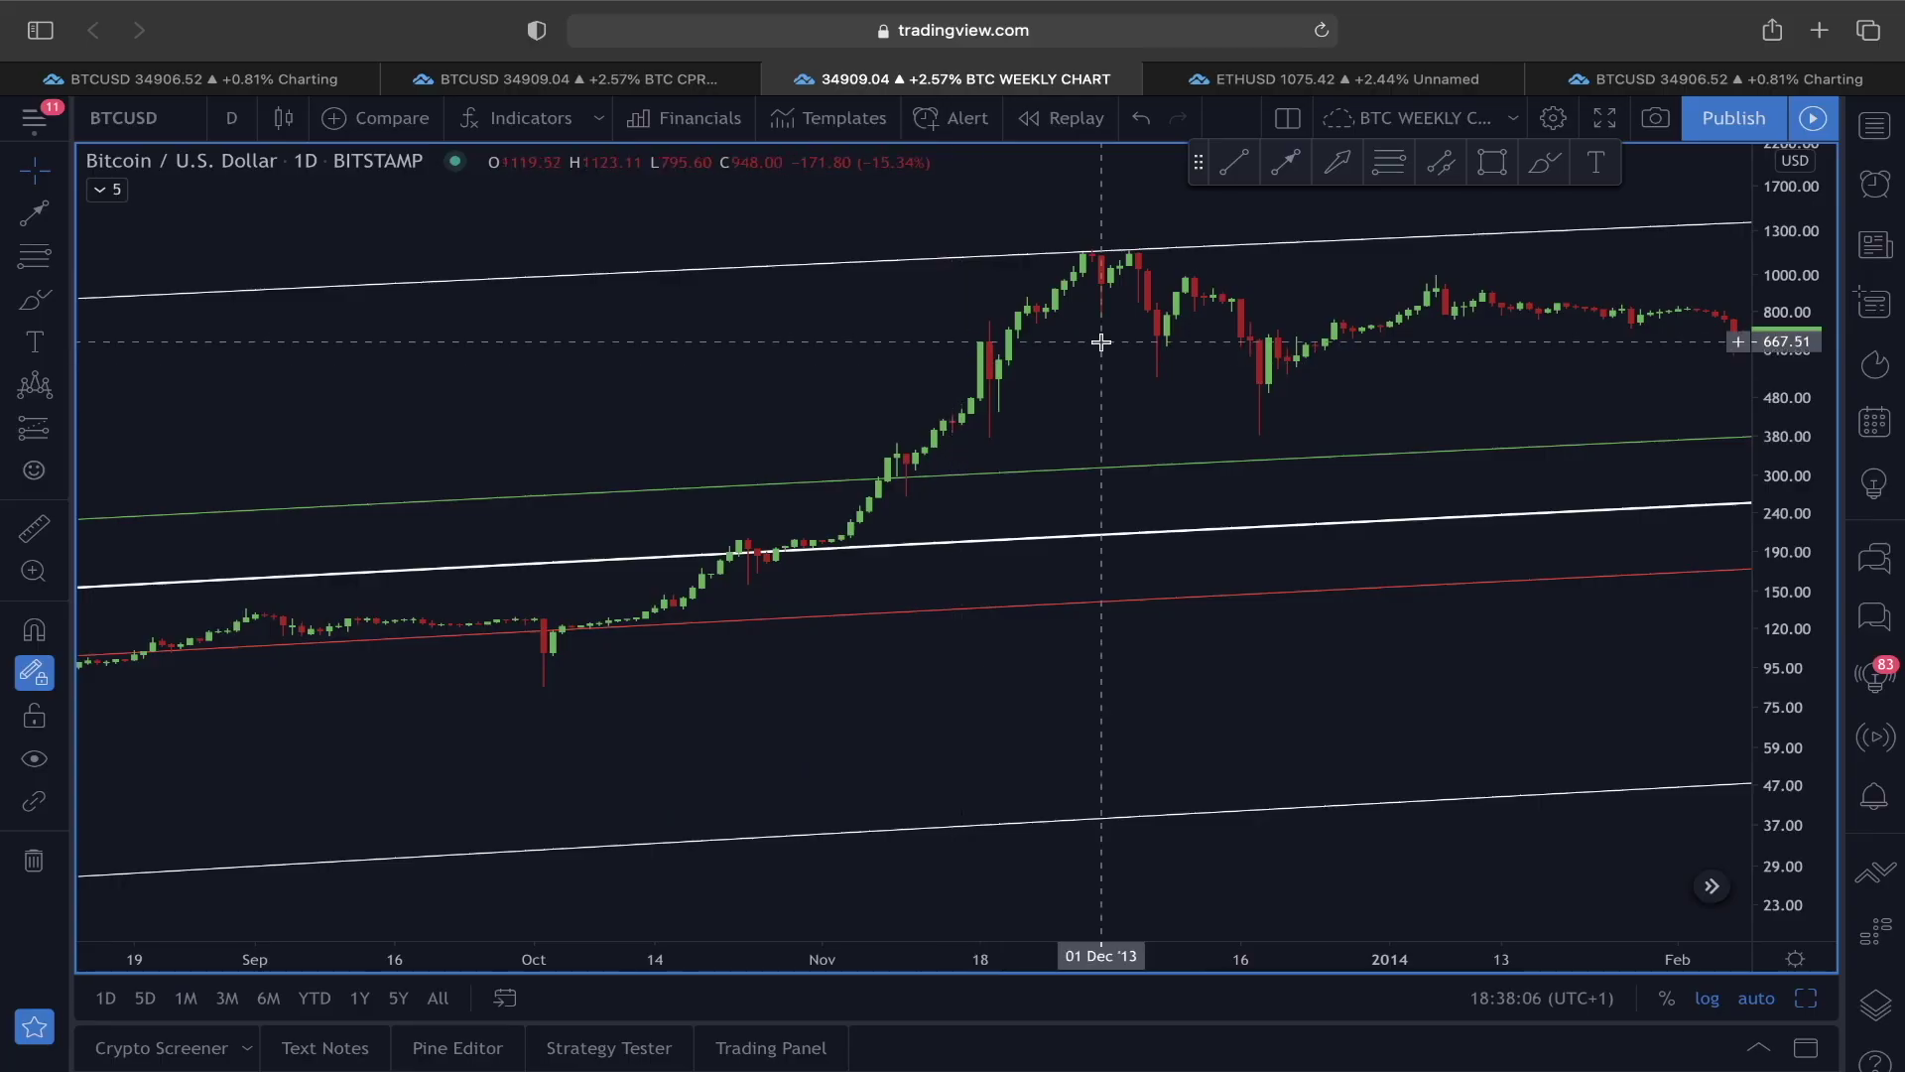
# Step: Pan forward from 2014 through the years until the early-2021 candles are in view
pyautogui.moveTo(1628, 362); pyautogui.dragTo(248, 446)
pyautogui.moveTo(1389, 497); pyautogui.dragTo(337, 539)
pyautogui.scroll(-10, 1097, 532)
pyautogui.moveTo(1439, 575); pyautogui.dragTo(308, 709)
pyautogui.moveTo(1370, 655); pyautogui.dragTo(436, 685)
pyautogui.moveTo(1568, 595); pyautogui.dragTo(318, 615)
pyautogui.moveTo(1638, 536); pyautogui.dragTo(496, 585)
pyautogui.moveTo(1737, 615); pyautogui.dragTo(446, 684)
pyautogui.moveTo(1260, 675); pyautogui.dragTo(298, 695)
pyautogui.moveTo(1380, 695); pyautogui.dragTo(51, 804)
pyautogui.scroll(6, 863, 689)
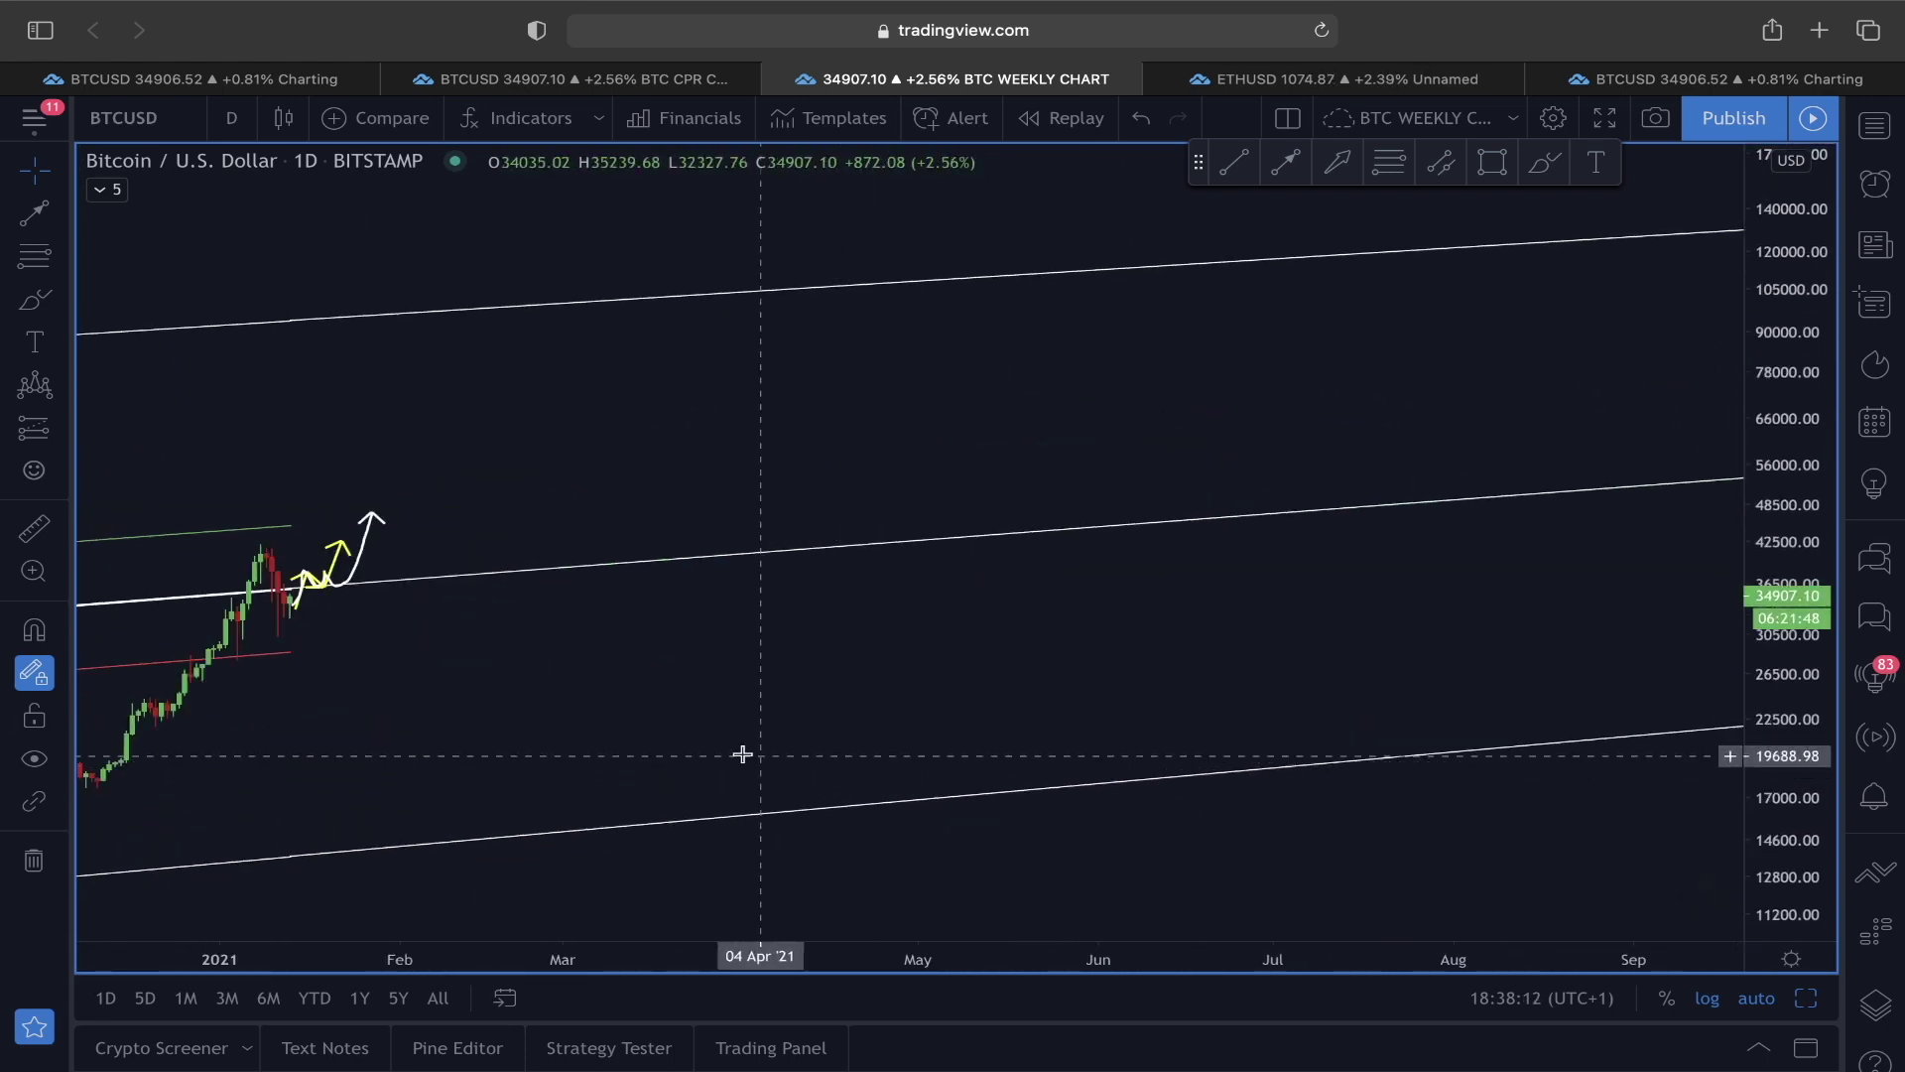
pyautogui.moveTo(690, 768); pyautogui.dragTo(1034, 724)
# Step: Remove all arrow sketches from the chart and center the latest candles
pyautogui.click(59, 862)
pyautogui.click(139, 858)
pyautogui.scroll(5, 510, 795)
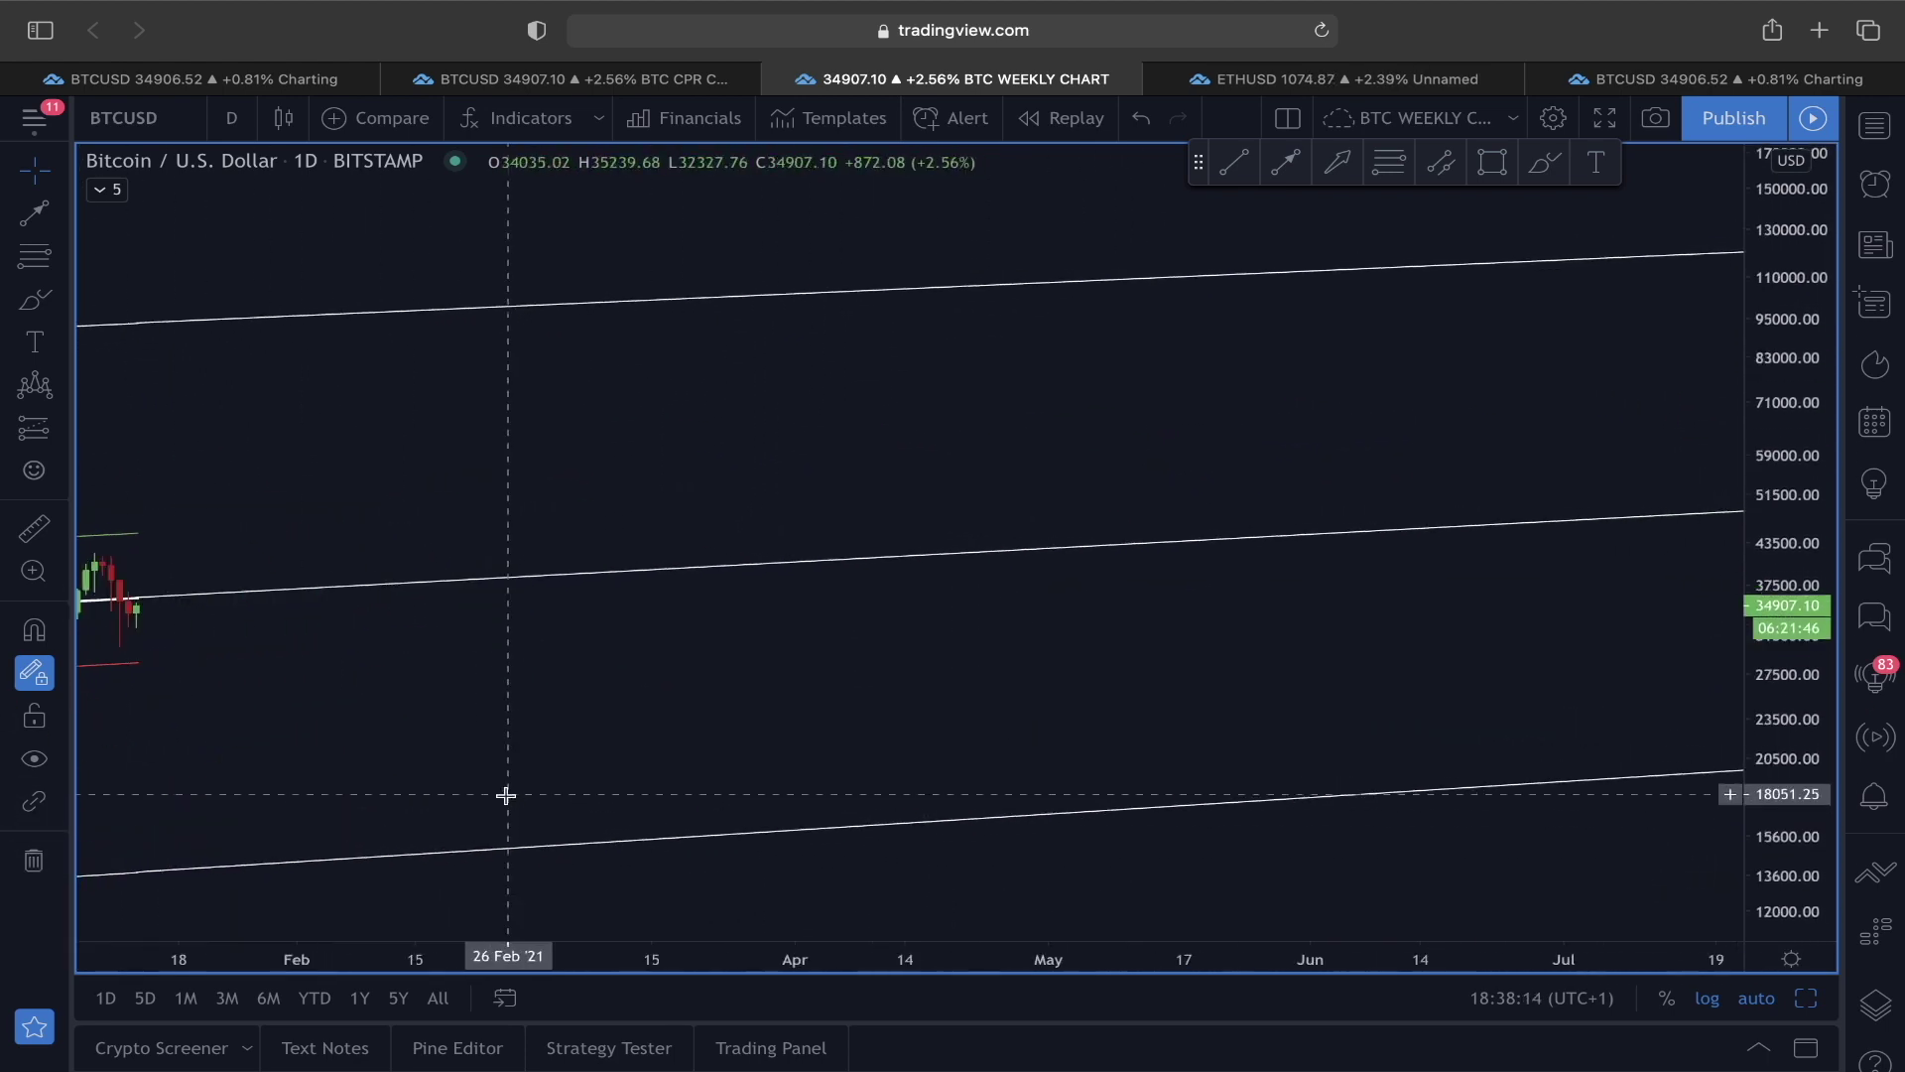
pyautogui.moveTo(435, 794); pyautogui.dragTo(1313, 698)
pyautogui.click(1545, 162)
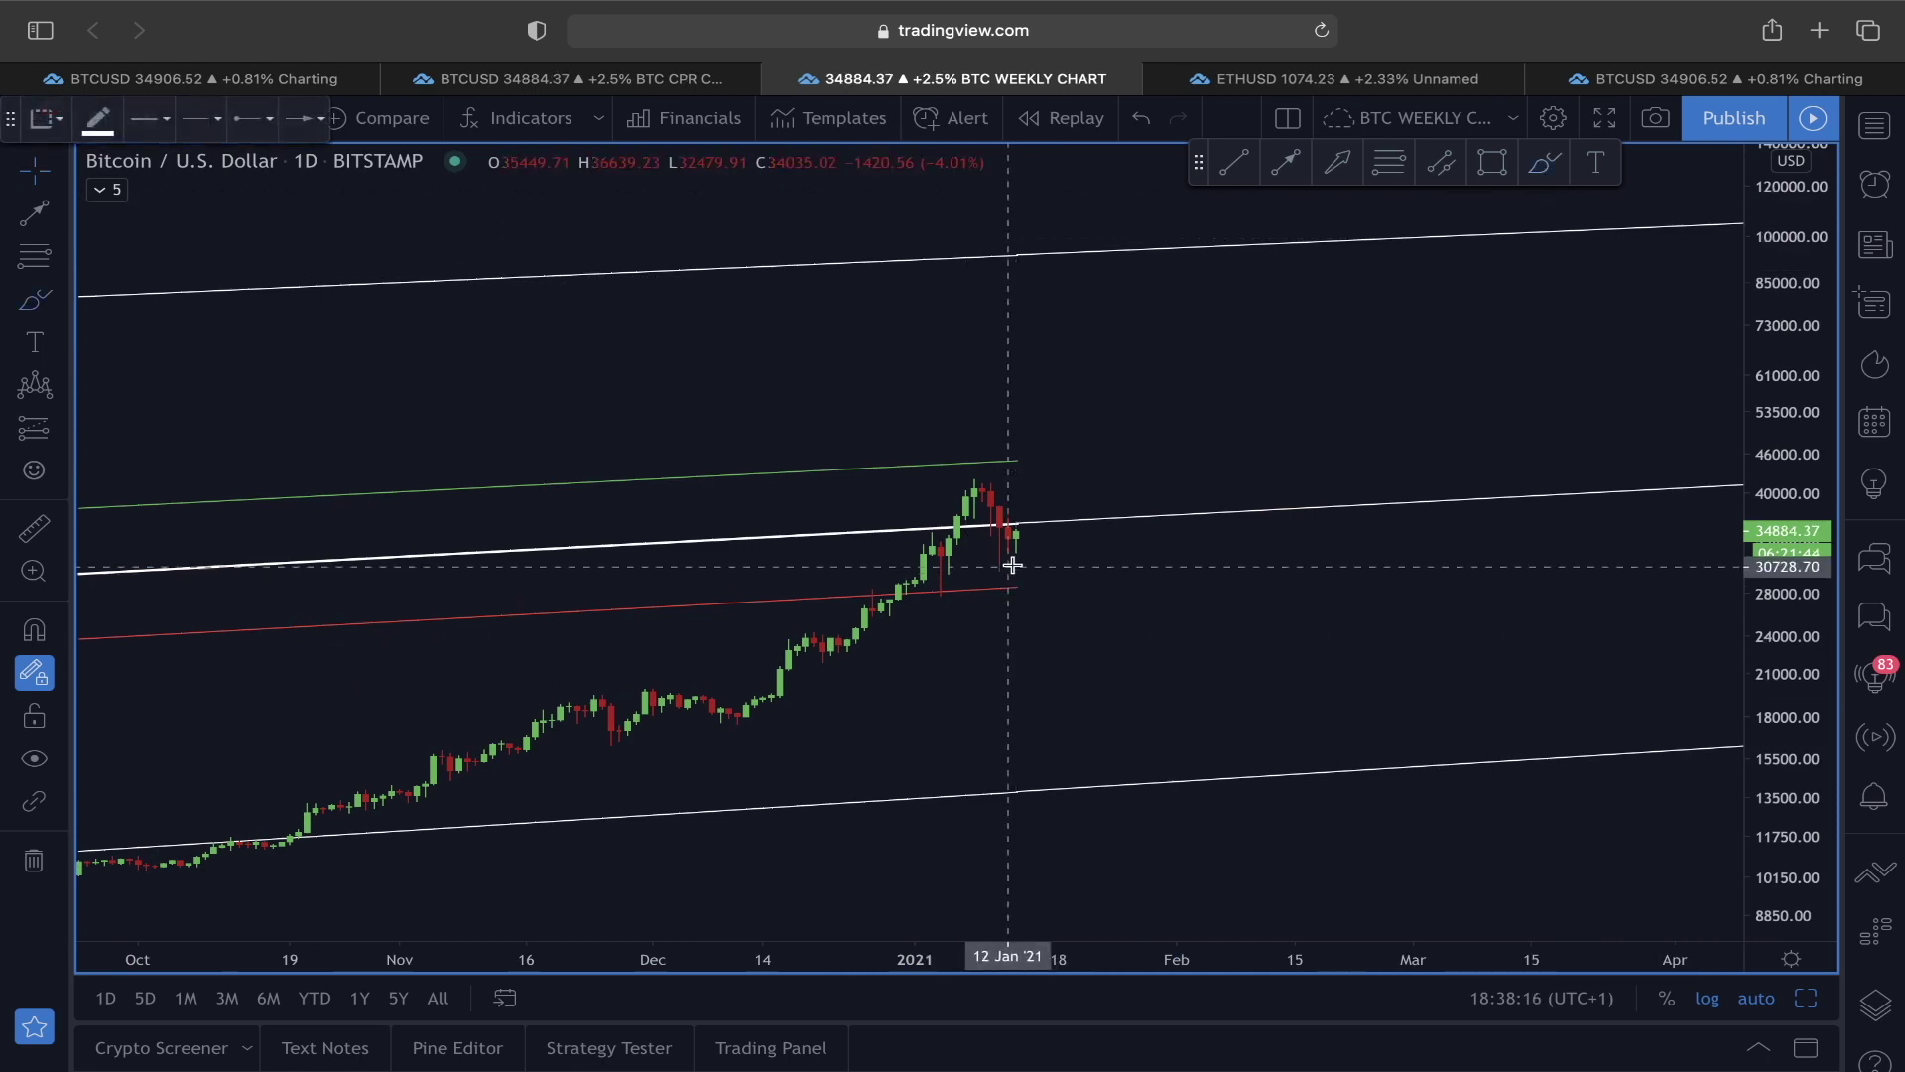
# Step: Sketch a freehand projected path, check BTC CPR CHART, delete the sketch, then switch to ETHUSD
pyautogui.moveTo(1009, 556); pyautogui.dragTo(1015, 506)
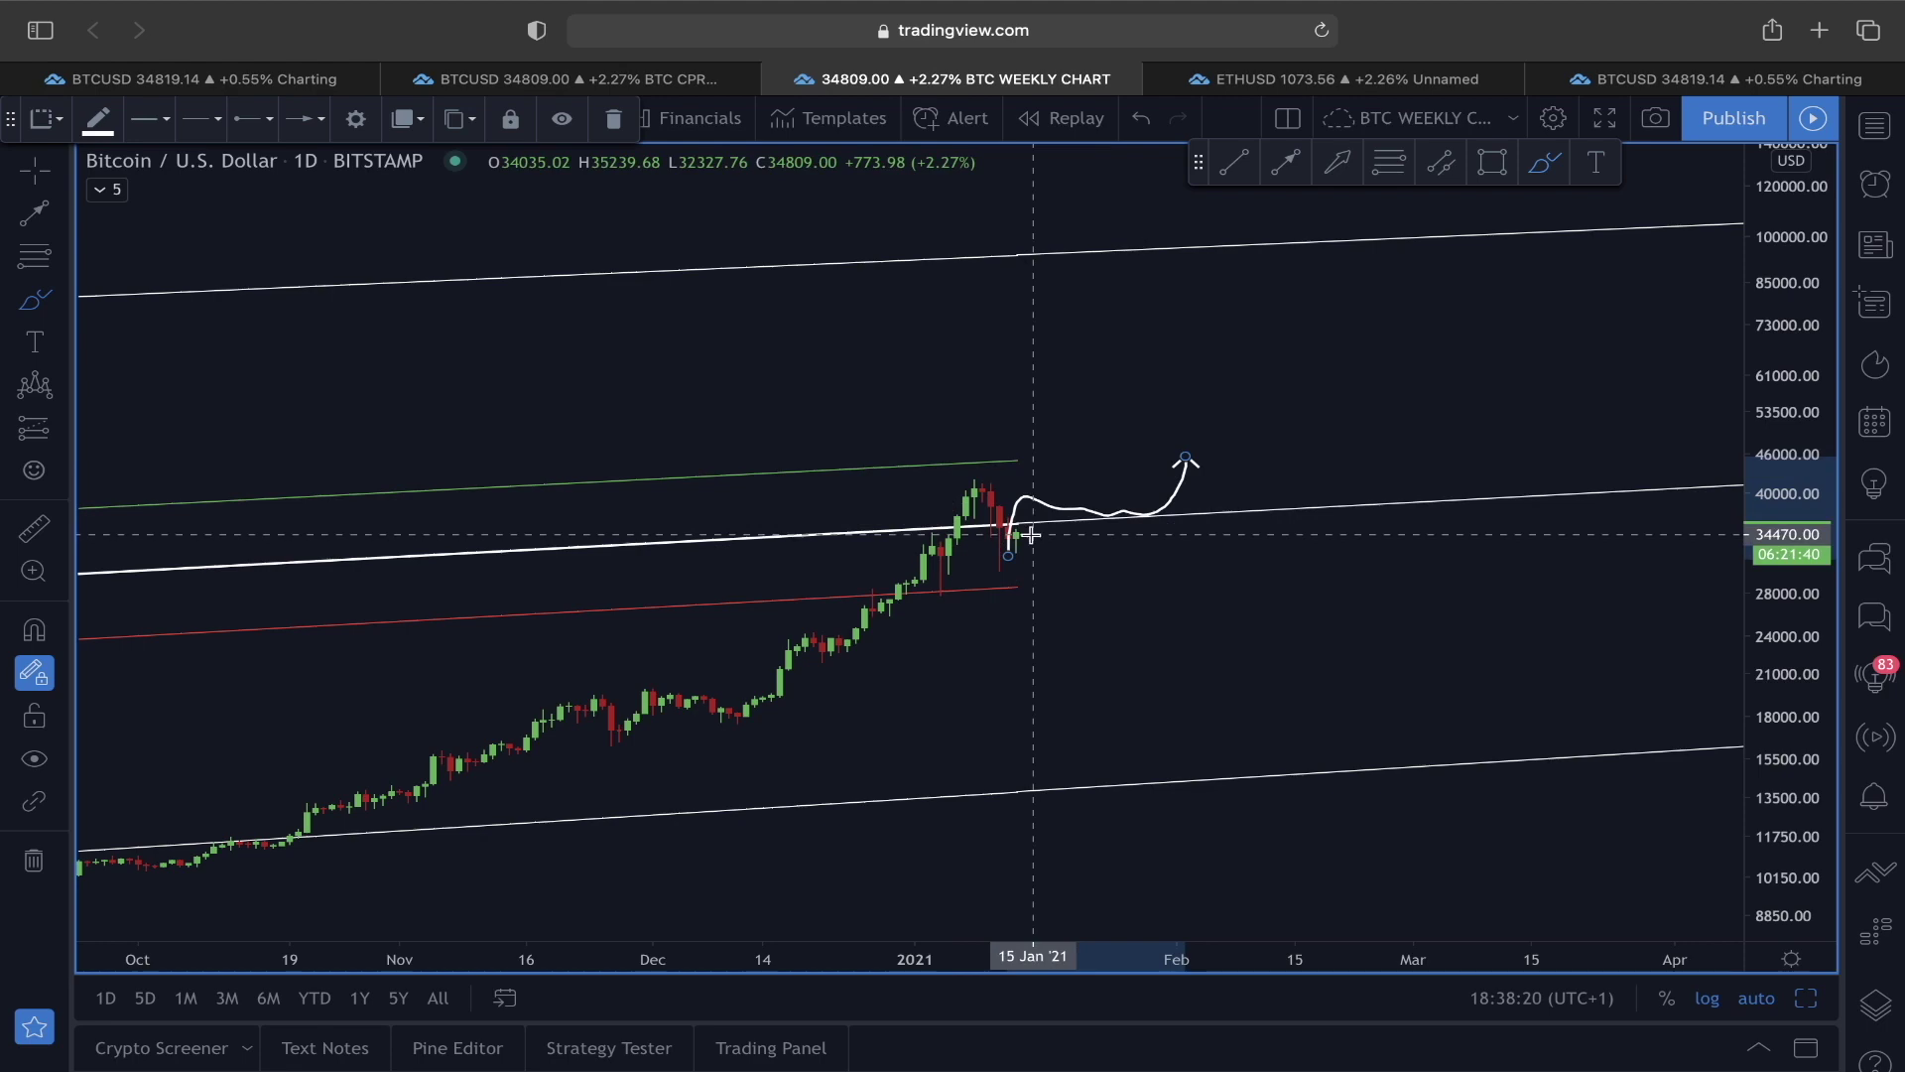
pyautogui.click(565, 78)
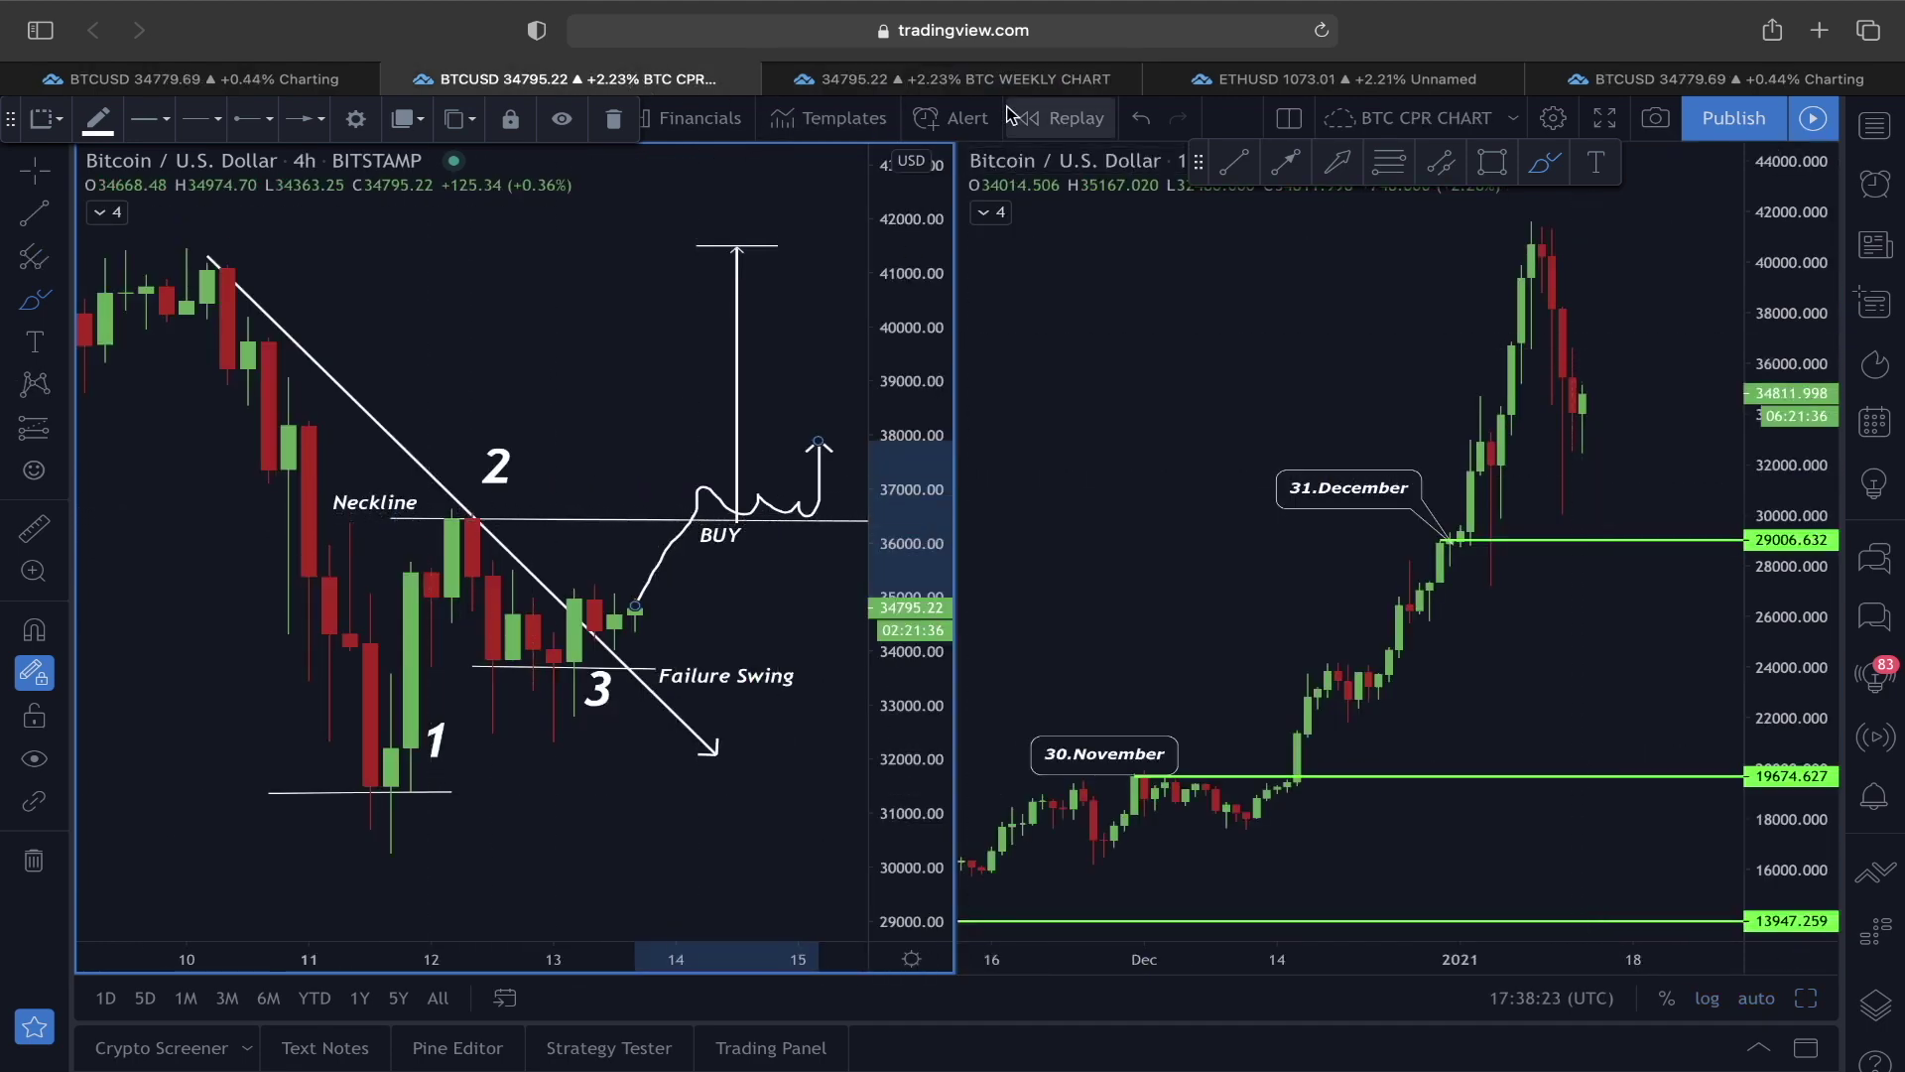
pyautogui.click(1042, 79)
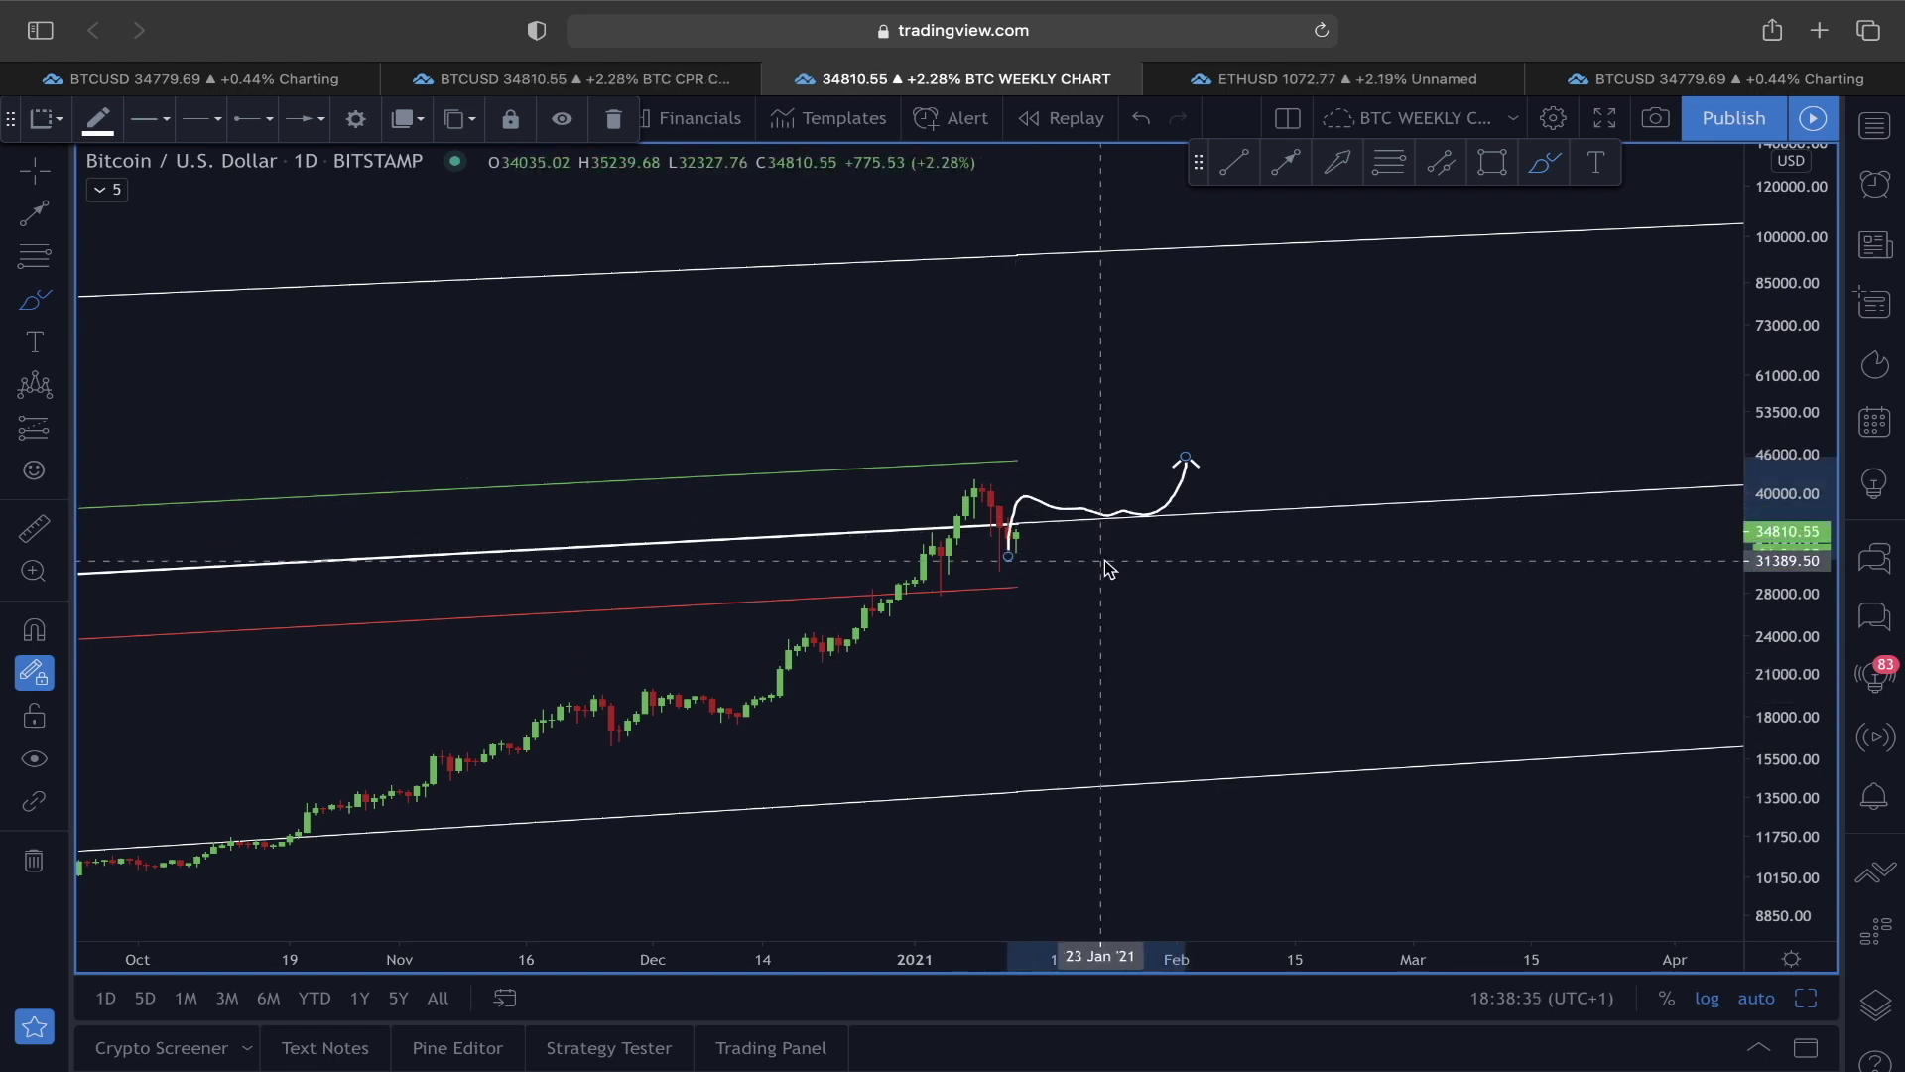
pyautogui.press('Delete')
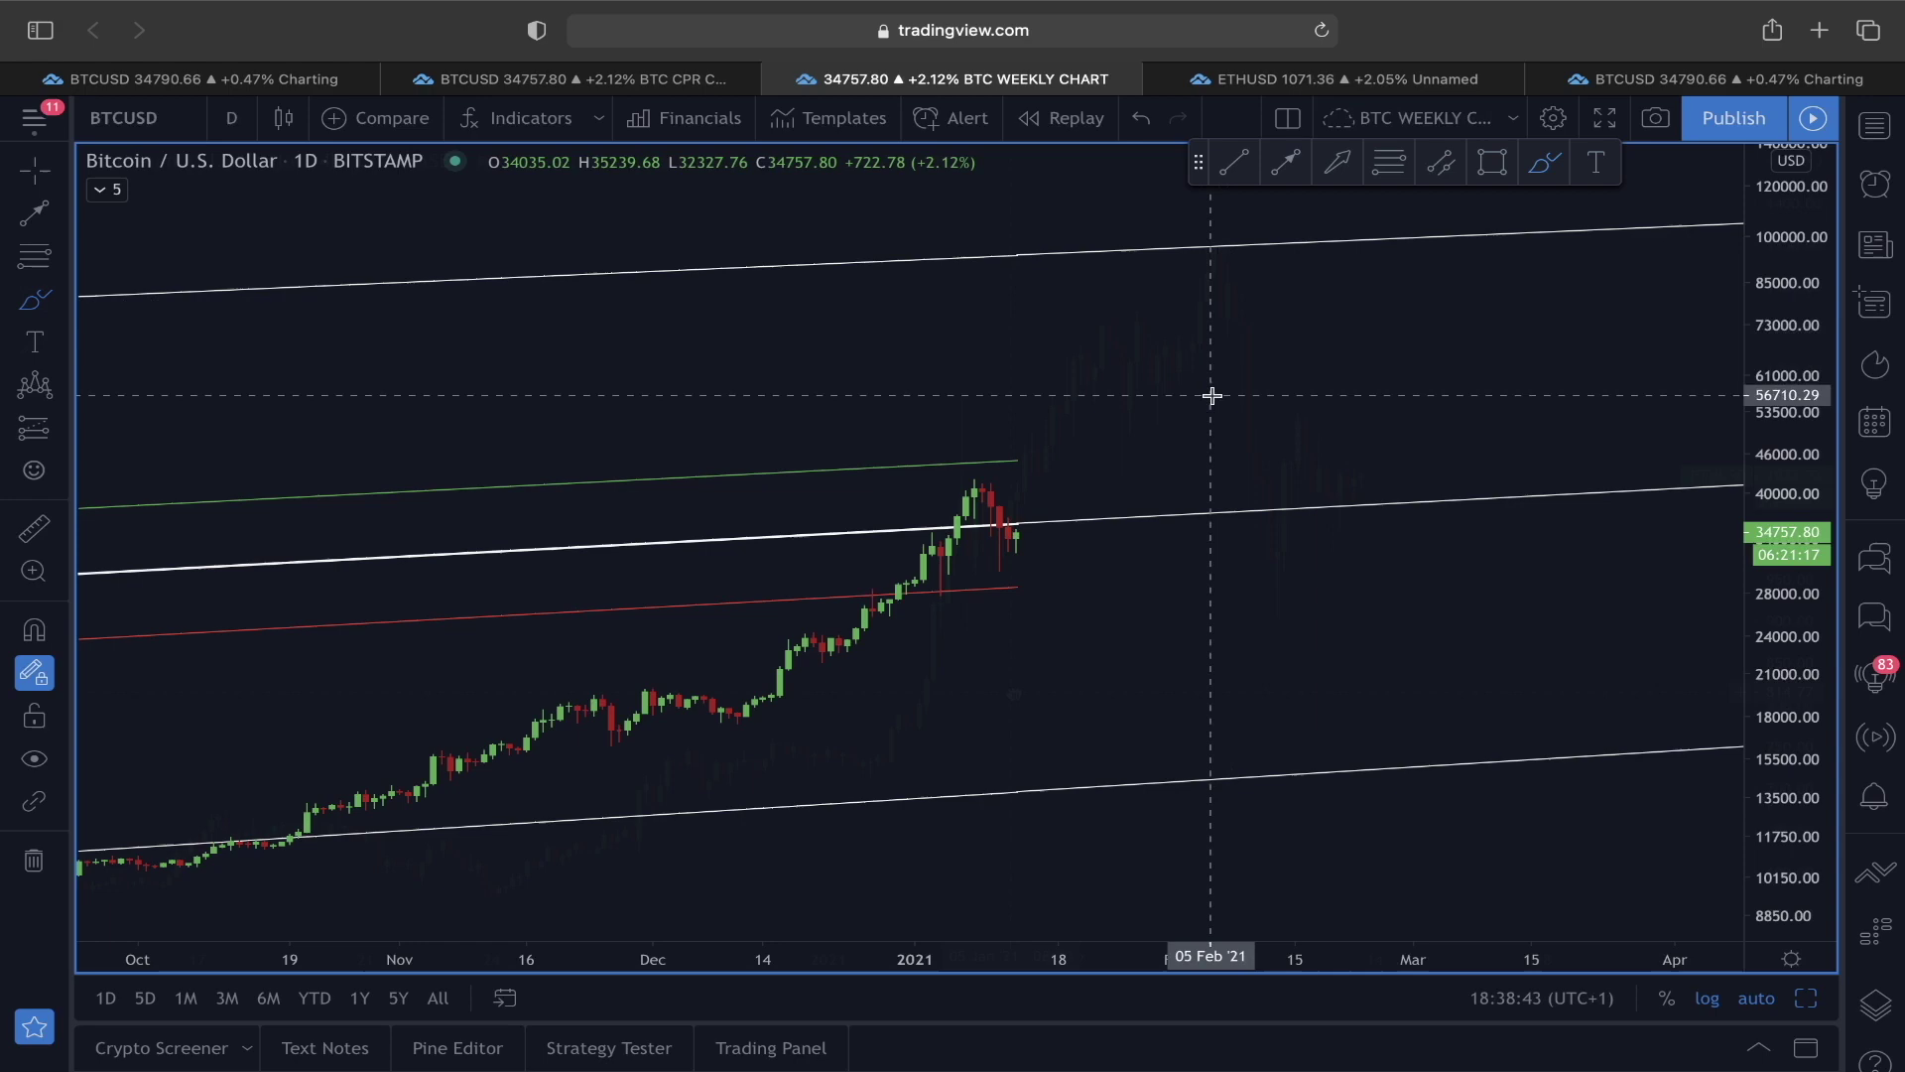
pyautogui.hotkey('ctrl', 'Tab')
# Step: Draw a rising parallel channel over the January 3–12 rally
pyautogui.click(1446, 166)
pyautogui.click(831, 620)
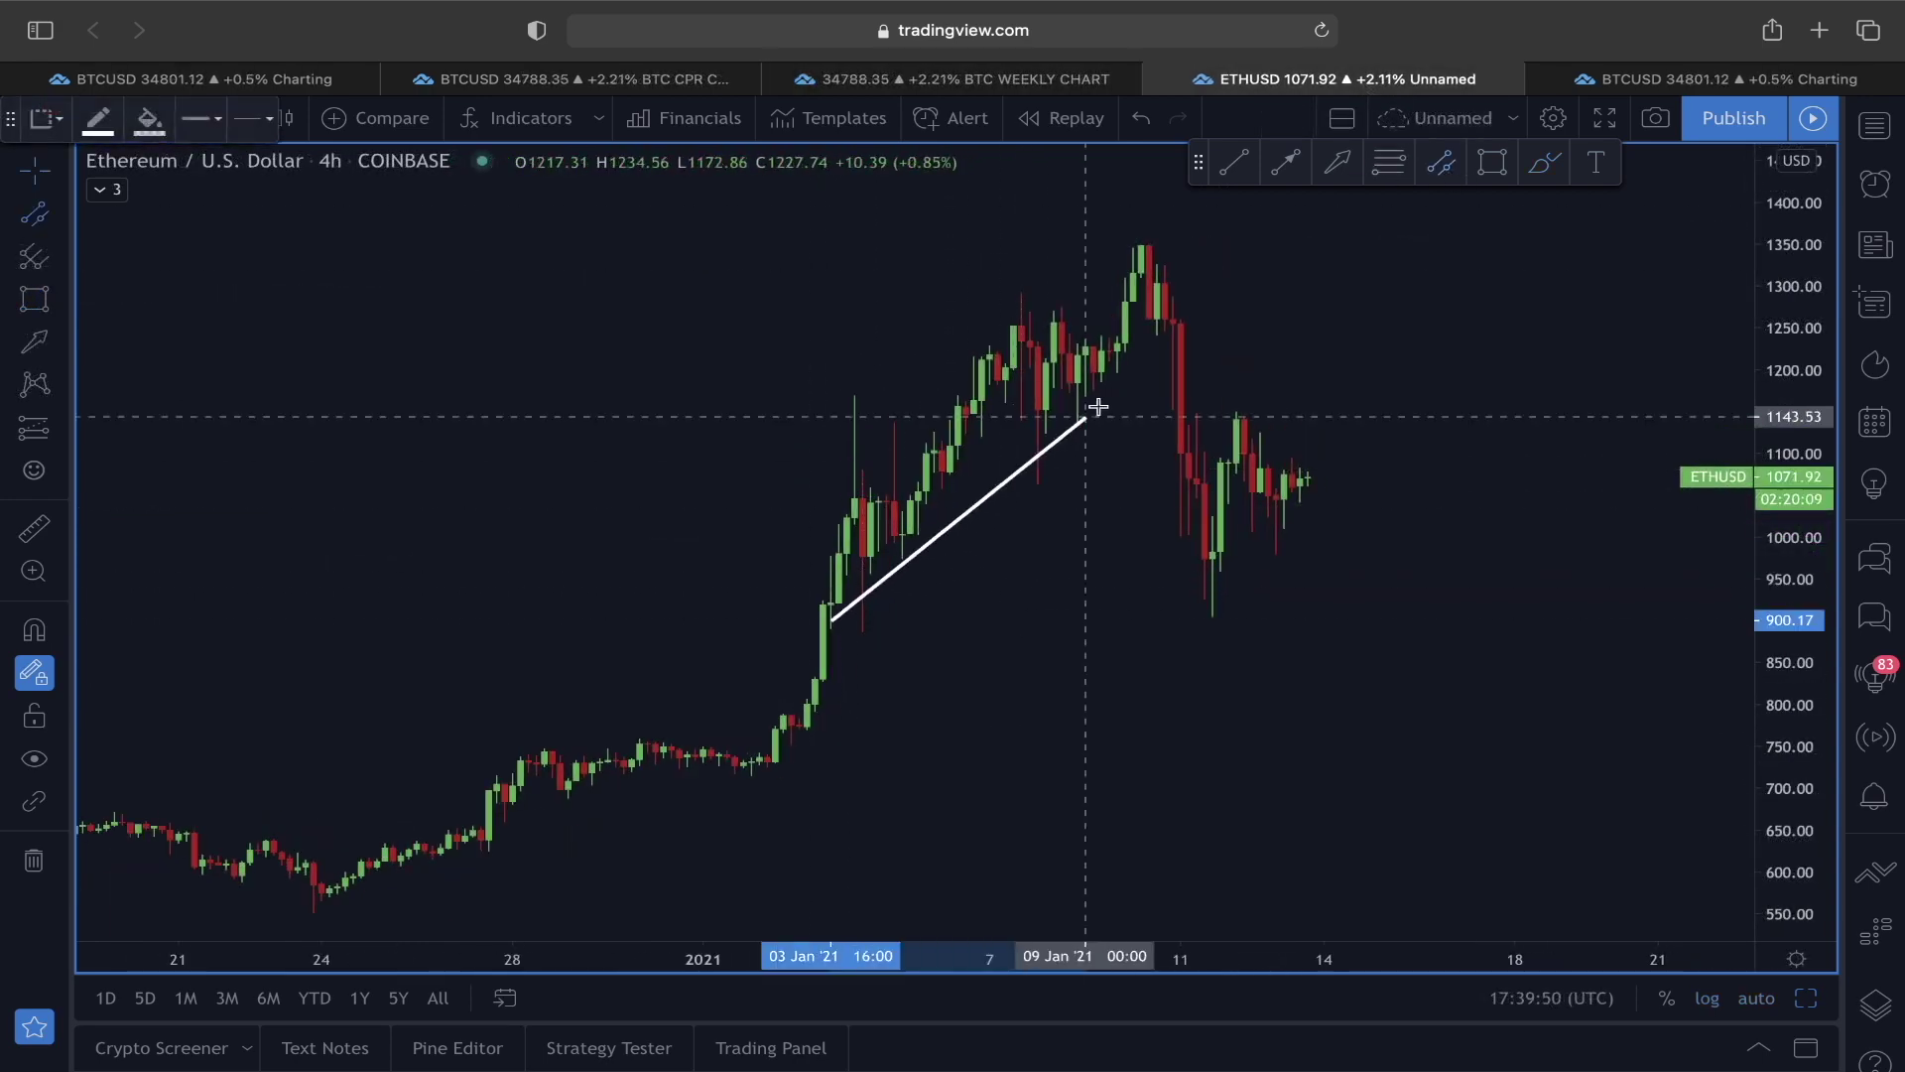
pyautogui.click(1238, 266)
pyautogui.click(992, 353)
pyautogui.scroll(2, 1165, 580)
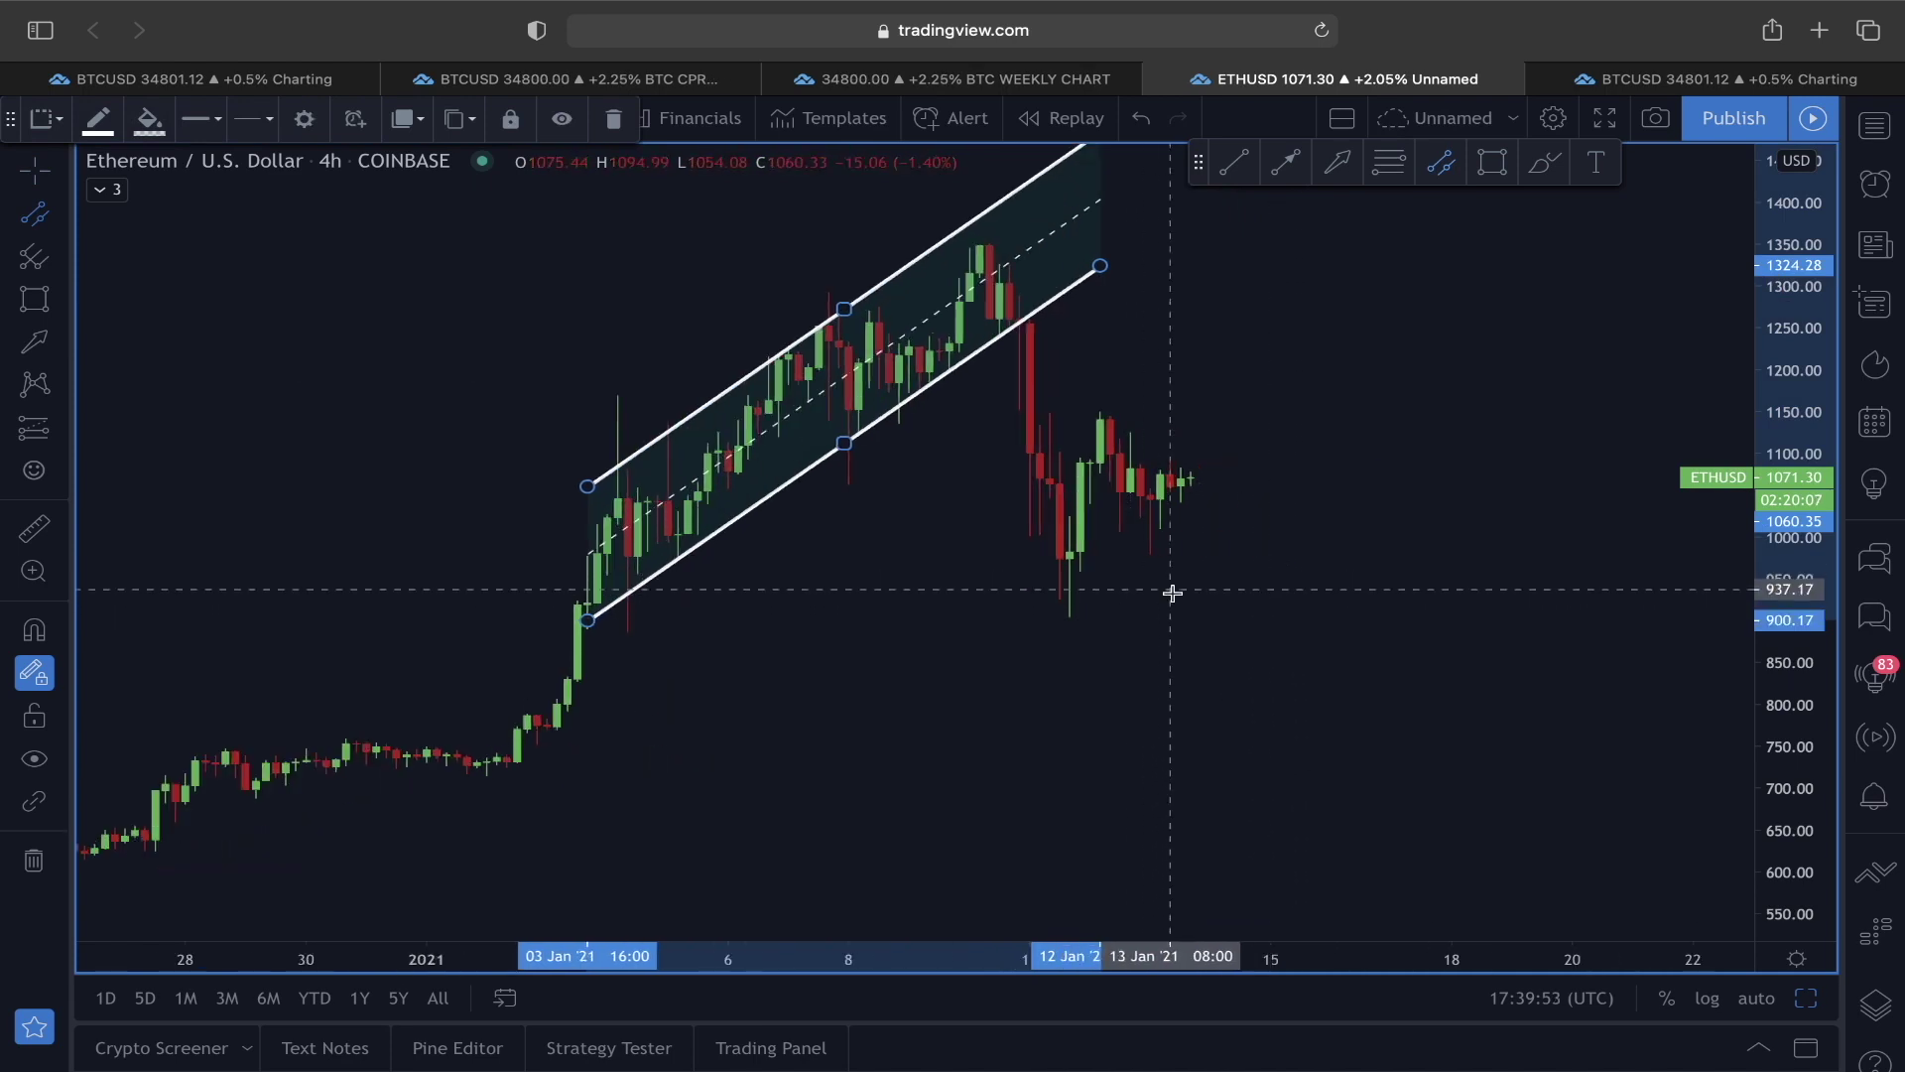
pyautogui.scroll(1, 968, 579)
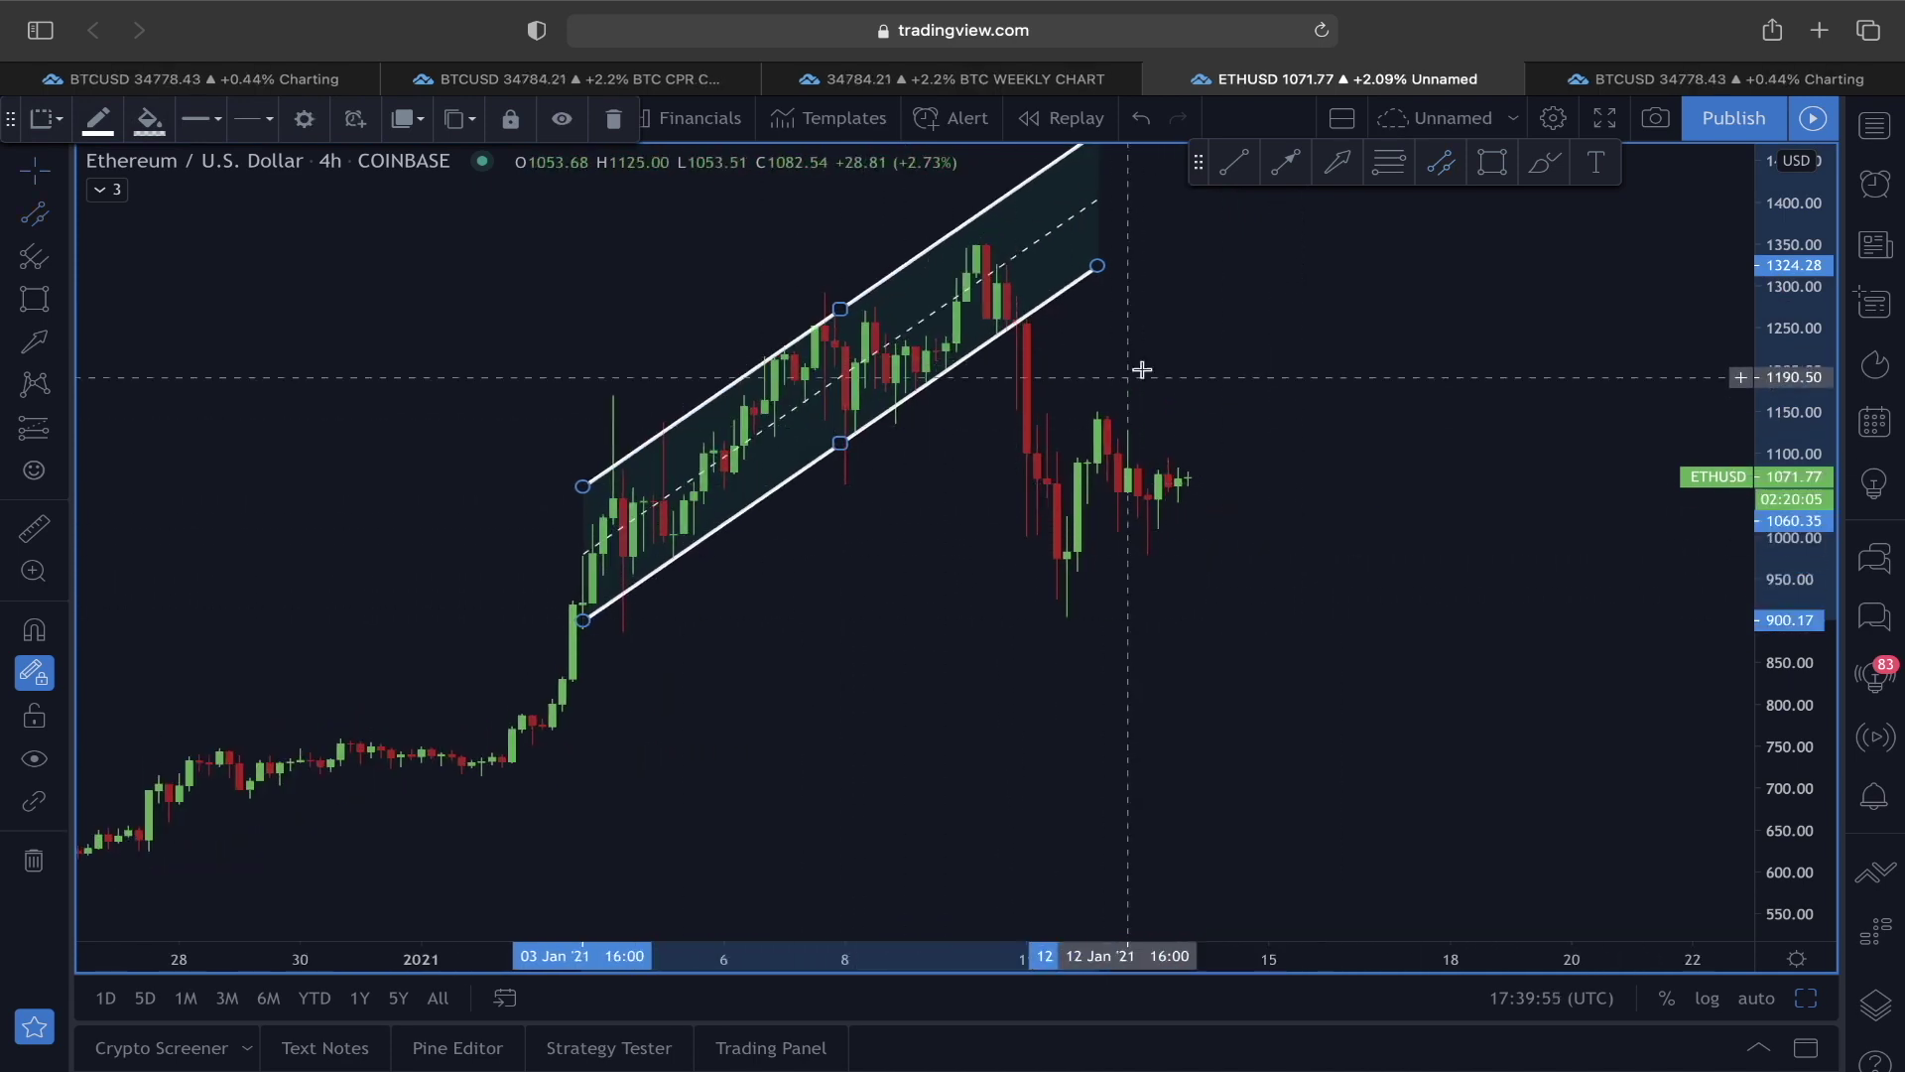
pyautogui.scroll(2, 1055, 426)
# Step: Add a second rising channel from the Jan 11 low and a thin 940–968 support box
pyautogui.click(1446, 167)
pyautogui.scroll(-2, 1071, 566)
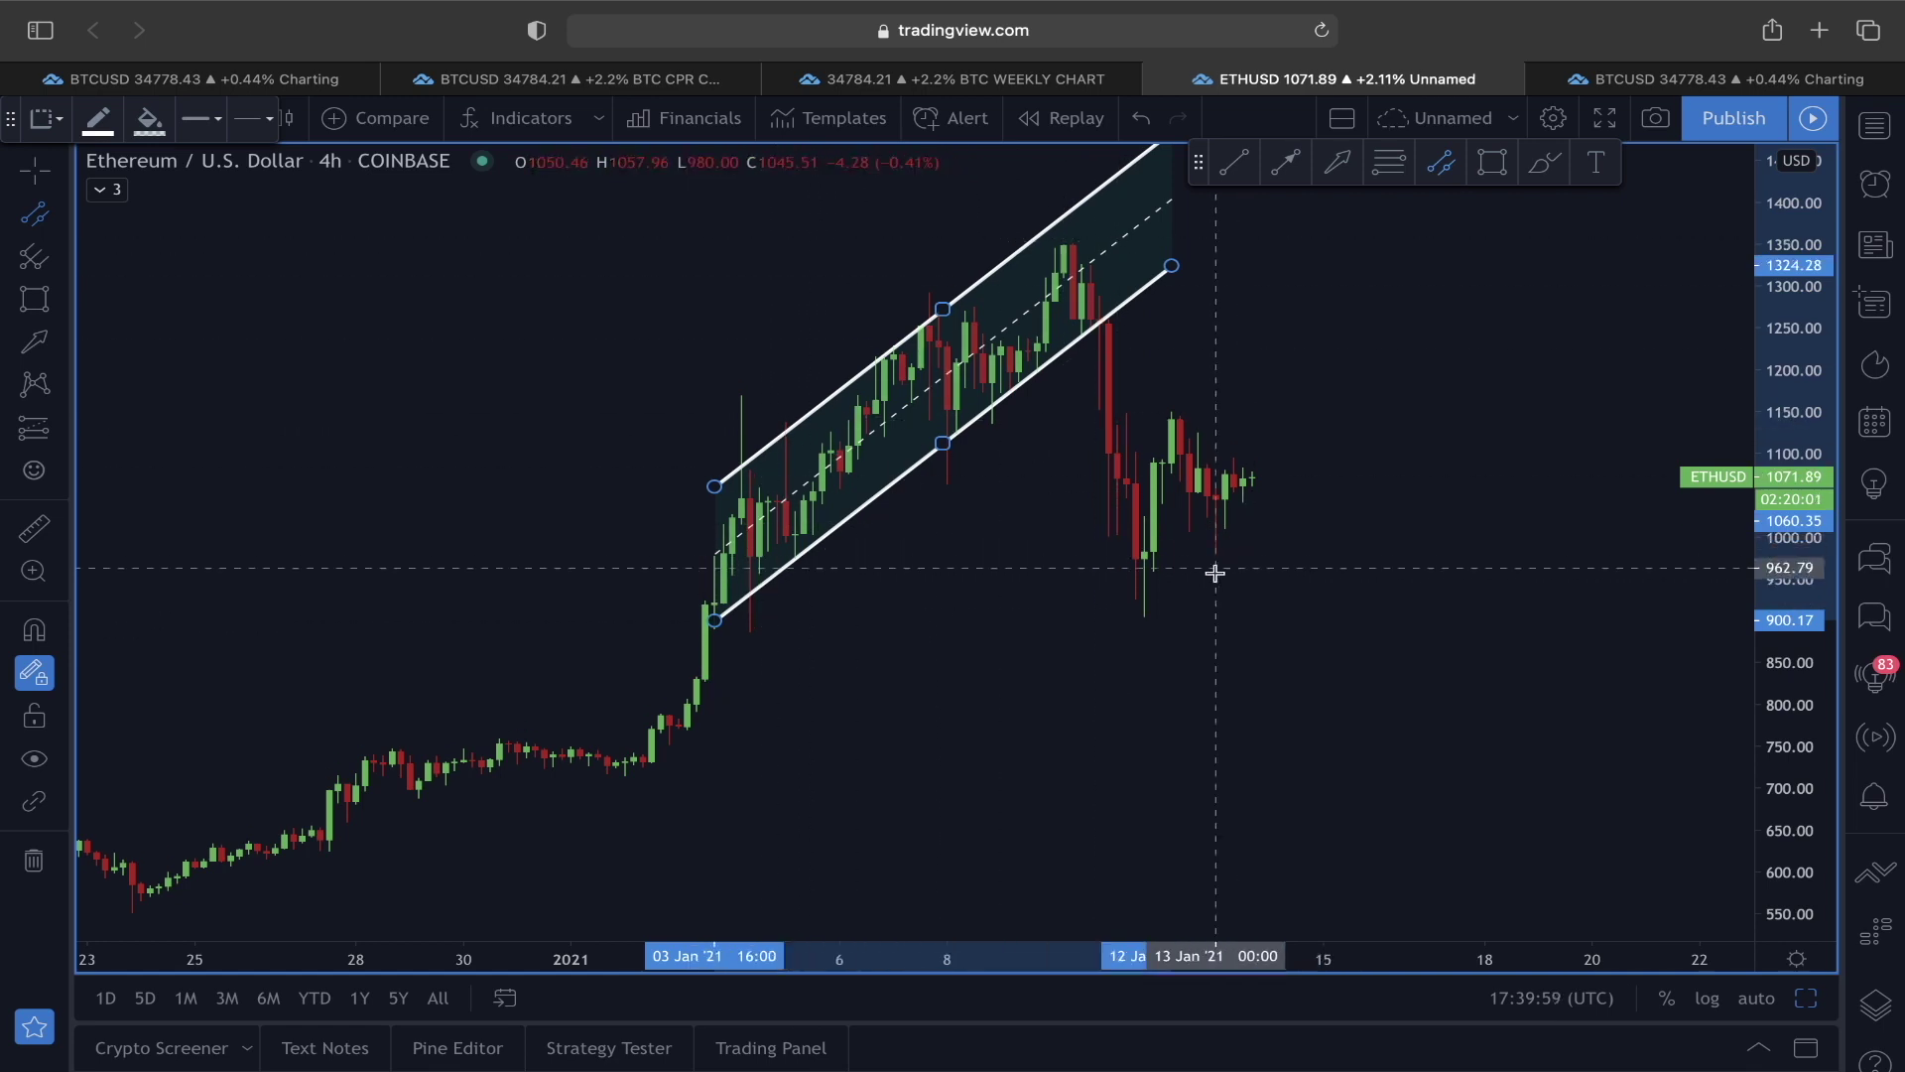
pyautogui.click(1138, 592)
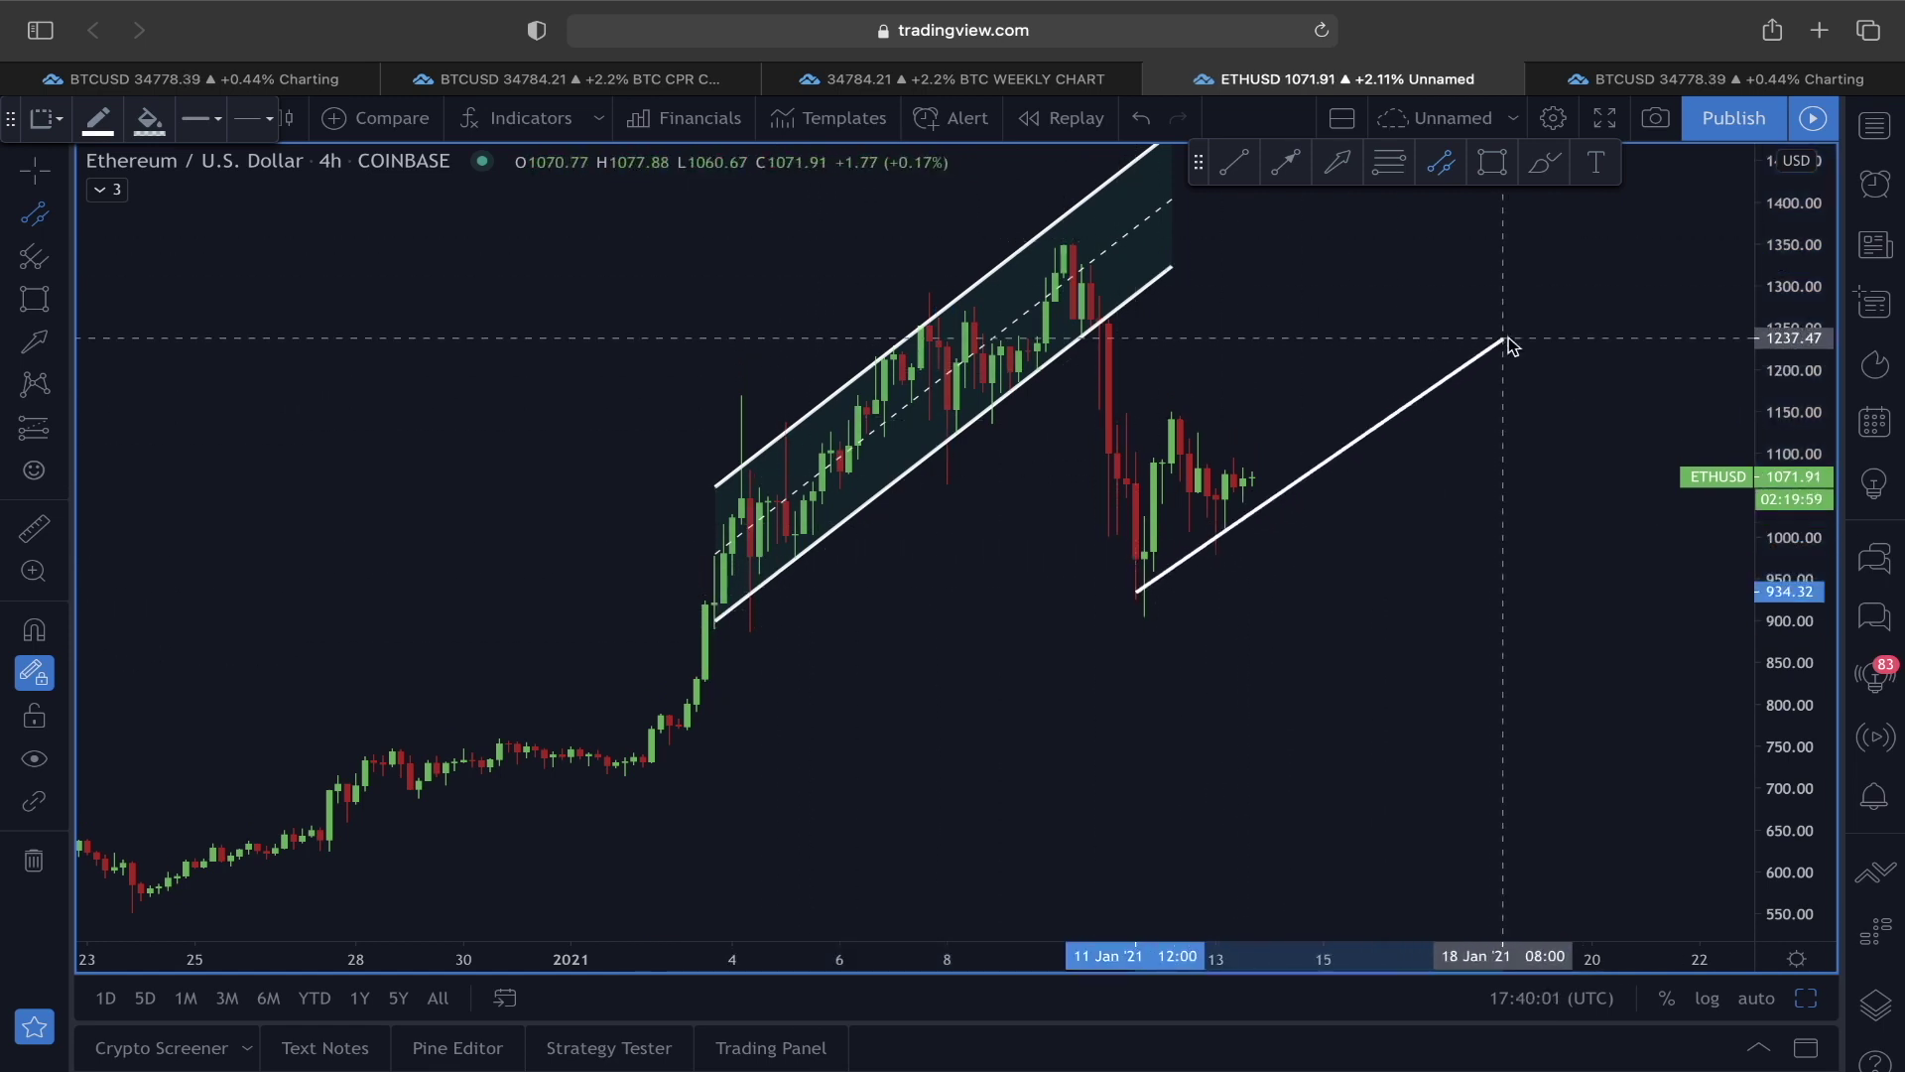
pyautogui.click(1508, 338)
pyautogui.click(1289, 330)
pyautogui.scroll(-1, 1489, 486)
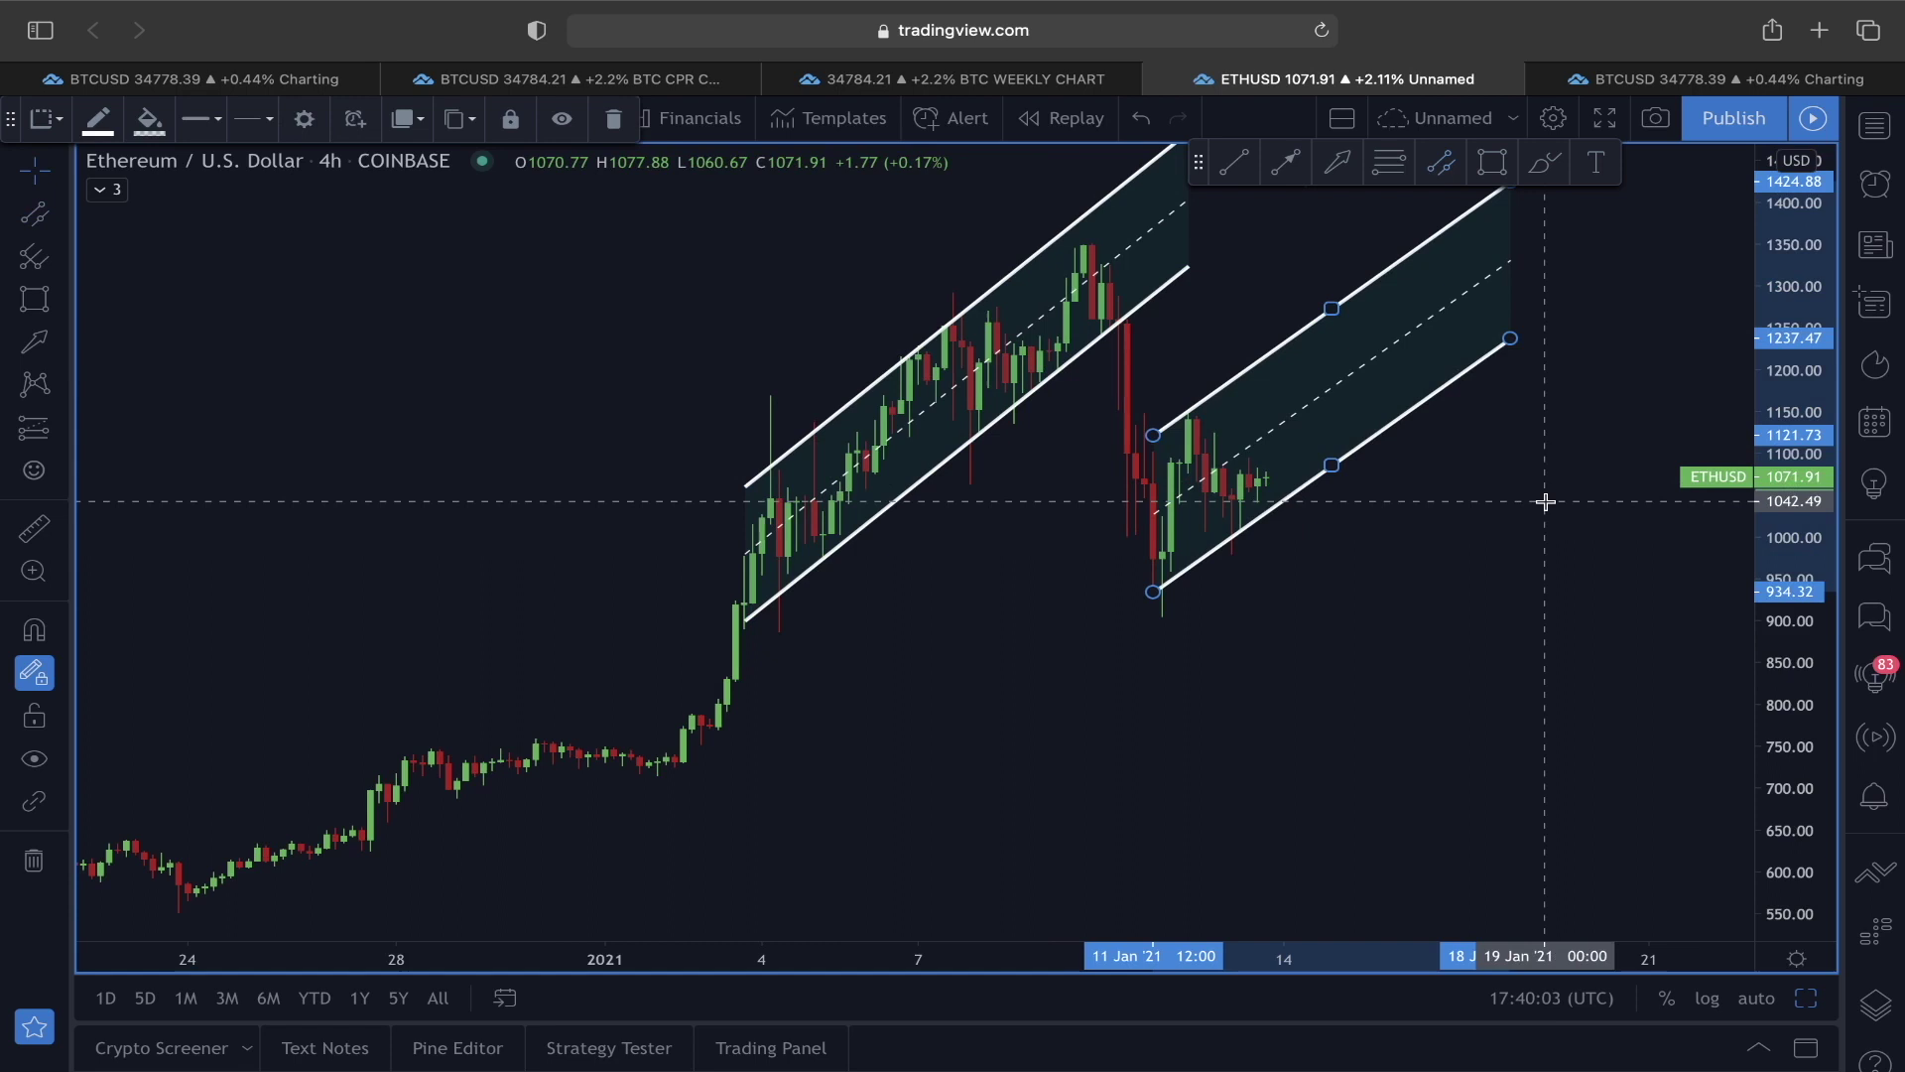
pyautogui.moveTo(1364, 513); pyautogui.dragTo(1178, 655)
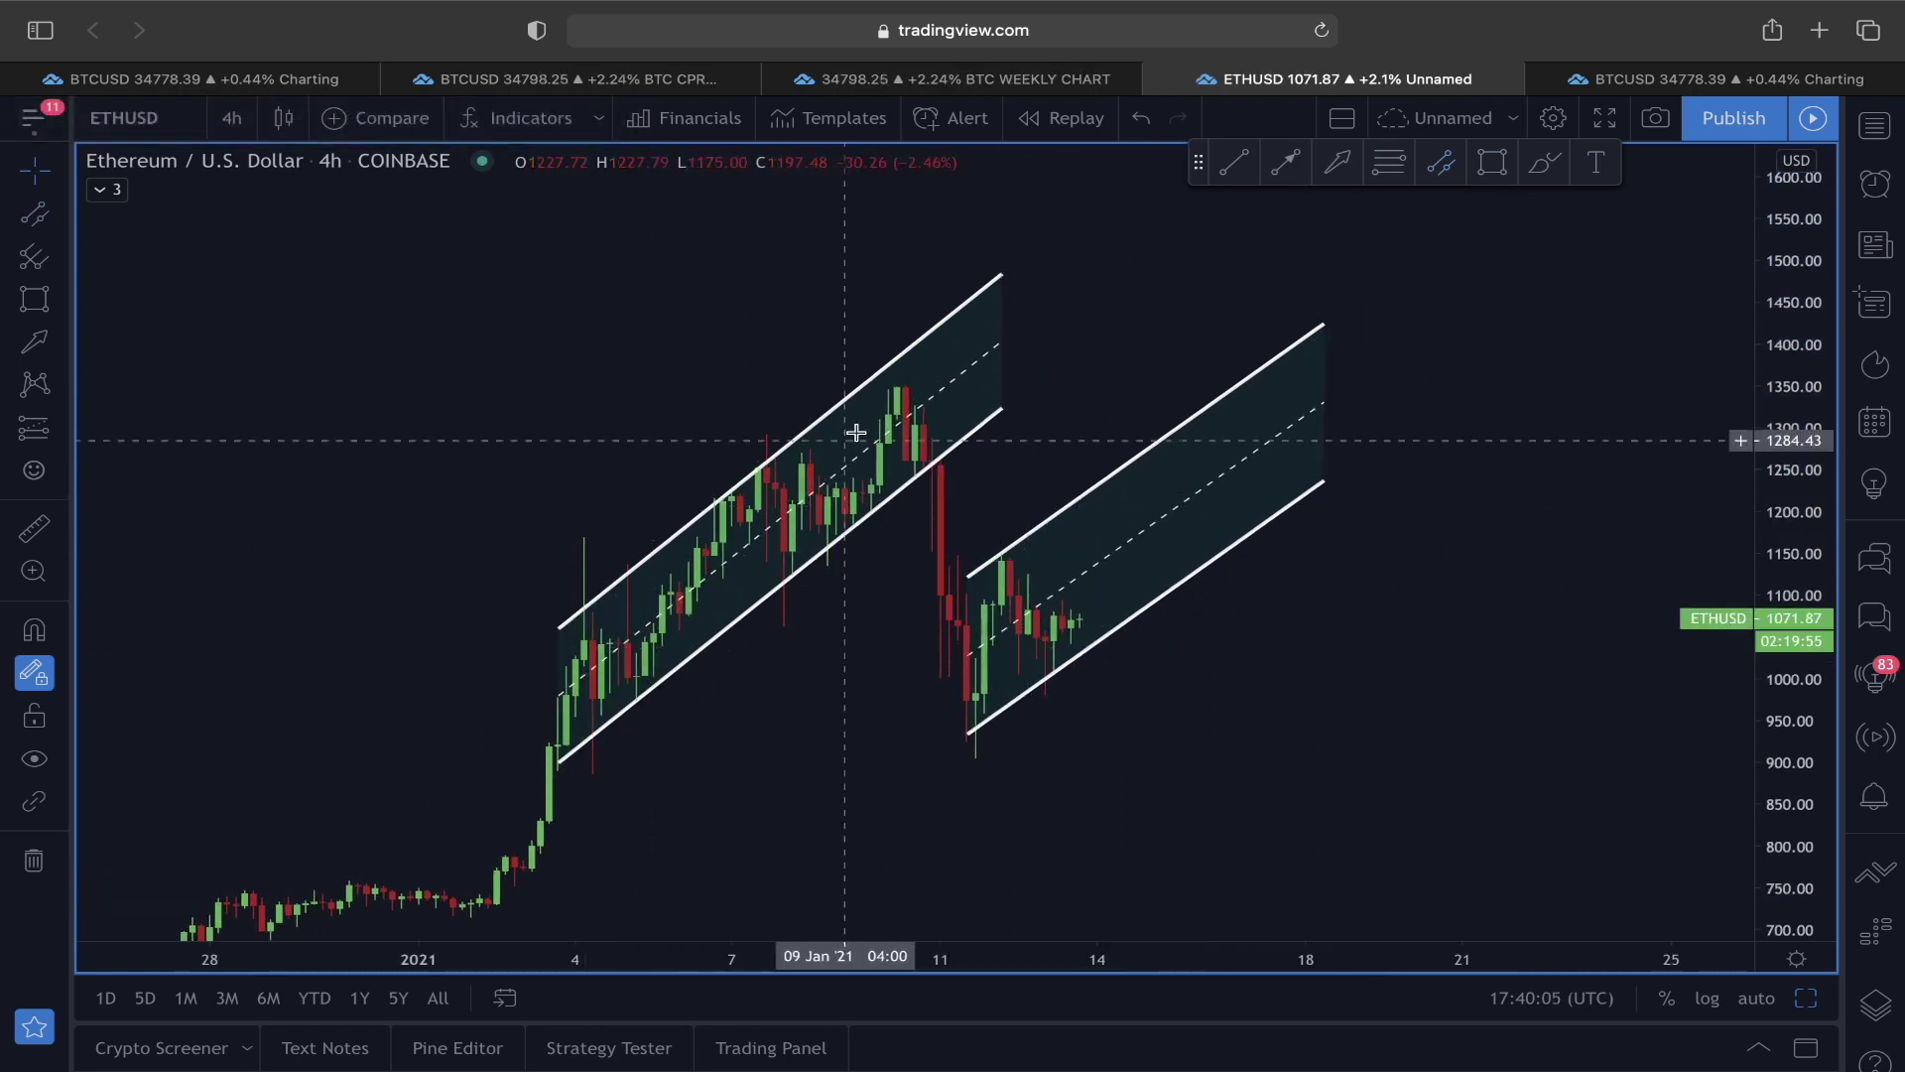
pyautogui.moveTo(982, 659); pyautogui.dragTo(1055, 563)
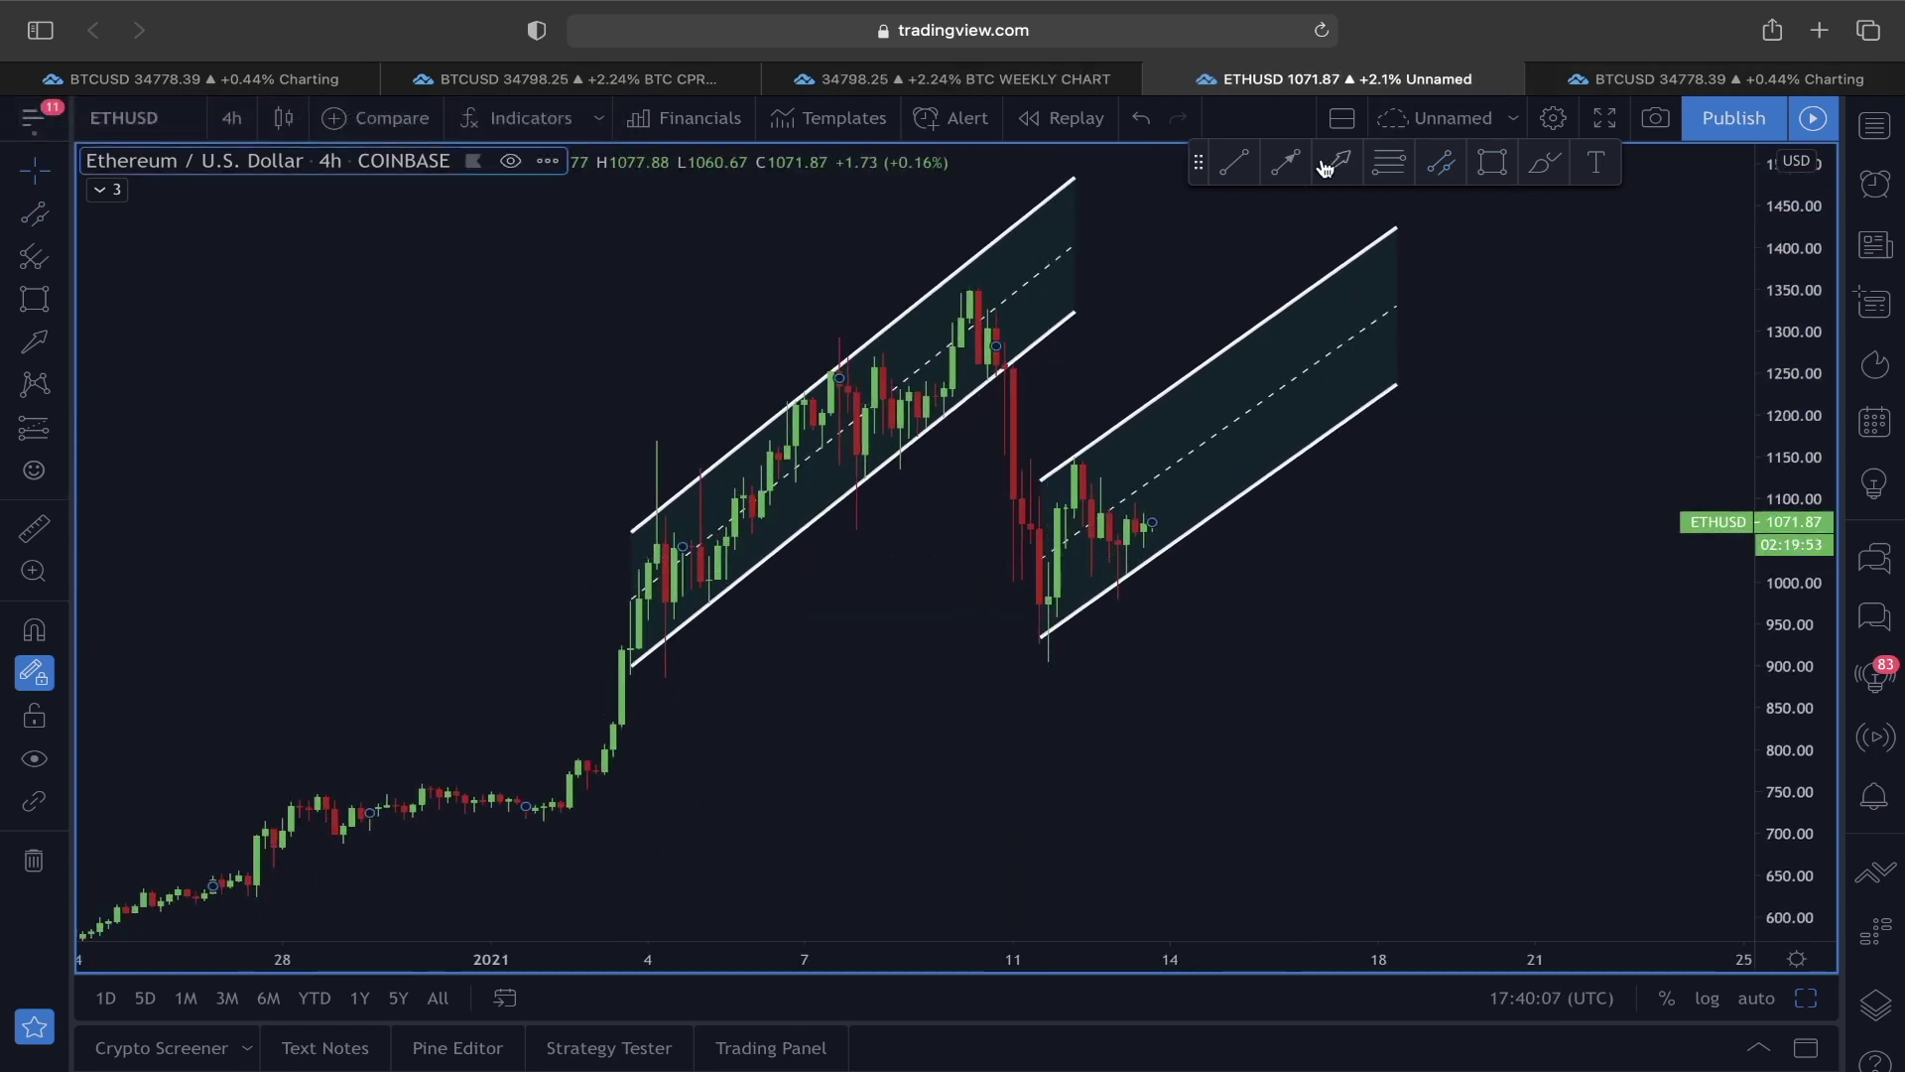
pyautogui.click(1489, 162)
pyautogui.moveTo(651, 610); pyautogui.dragTo(1301, 632)
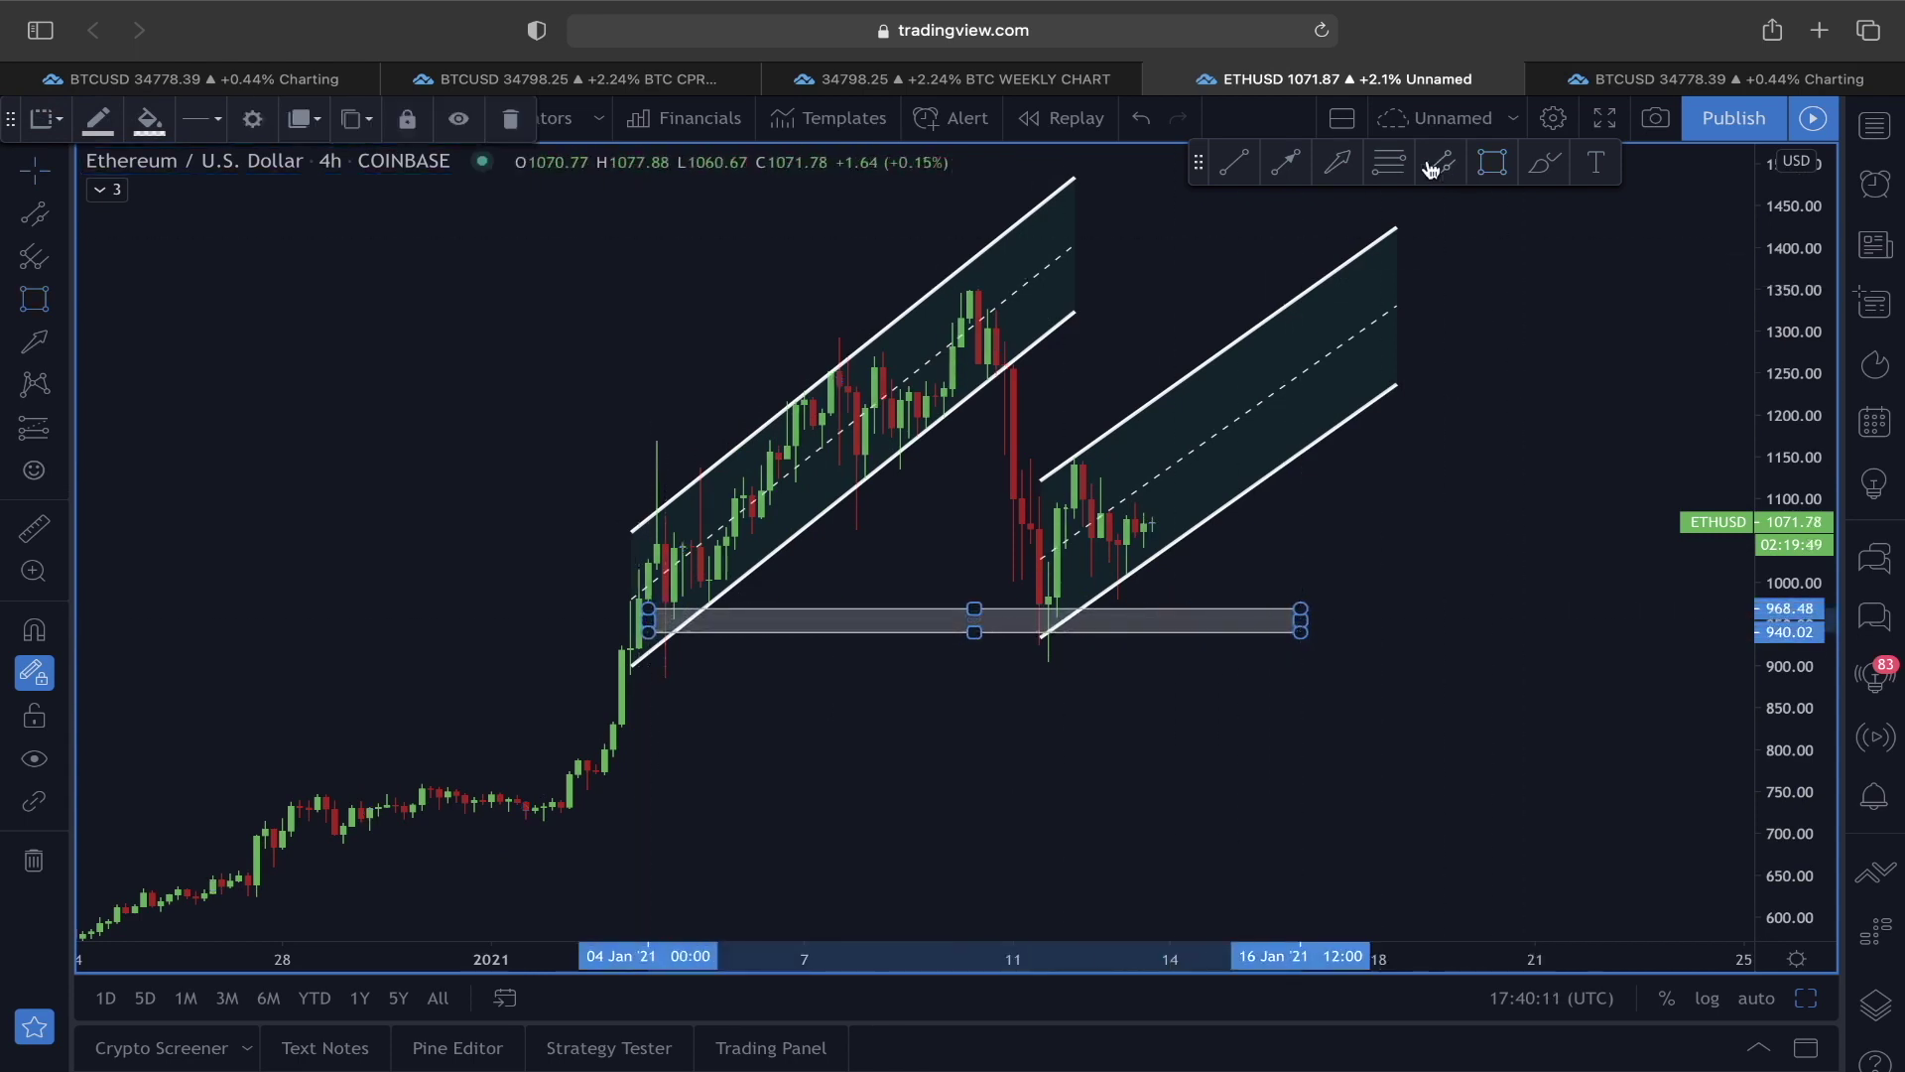
# Step: Add yellow up-arrows pointing at both channel lows
pyautogui.click(1338, 162)
pyautogui.moveTo(1065, 733); pyautogui.dragTo(1058, 638)
pyautogui.moveTo(682, 740); pyautogui.dragTo(658, 642)
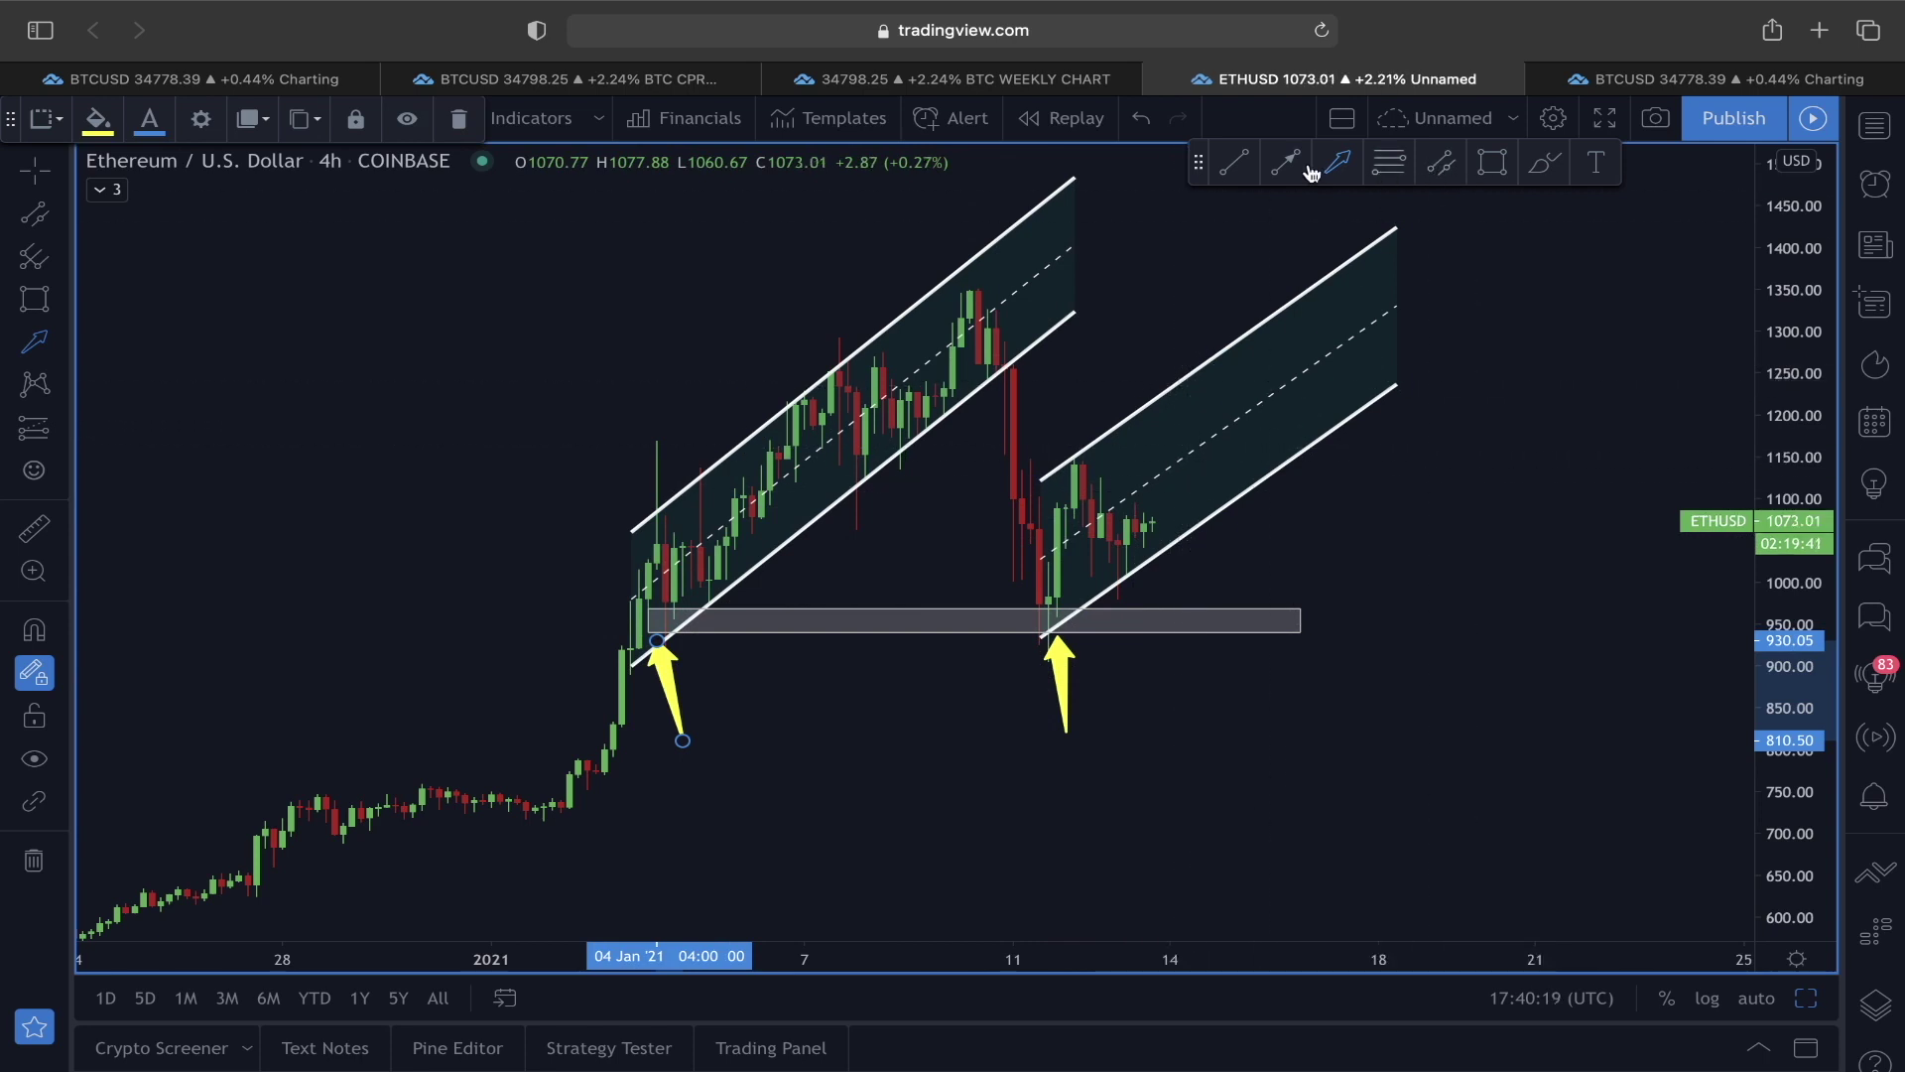
# Step: Draw horizontal levels at about 1044 and 1257, extending the 1044 line past both channels
pyautogui.click(1252, 169)
pyautogui.click(621, 544)
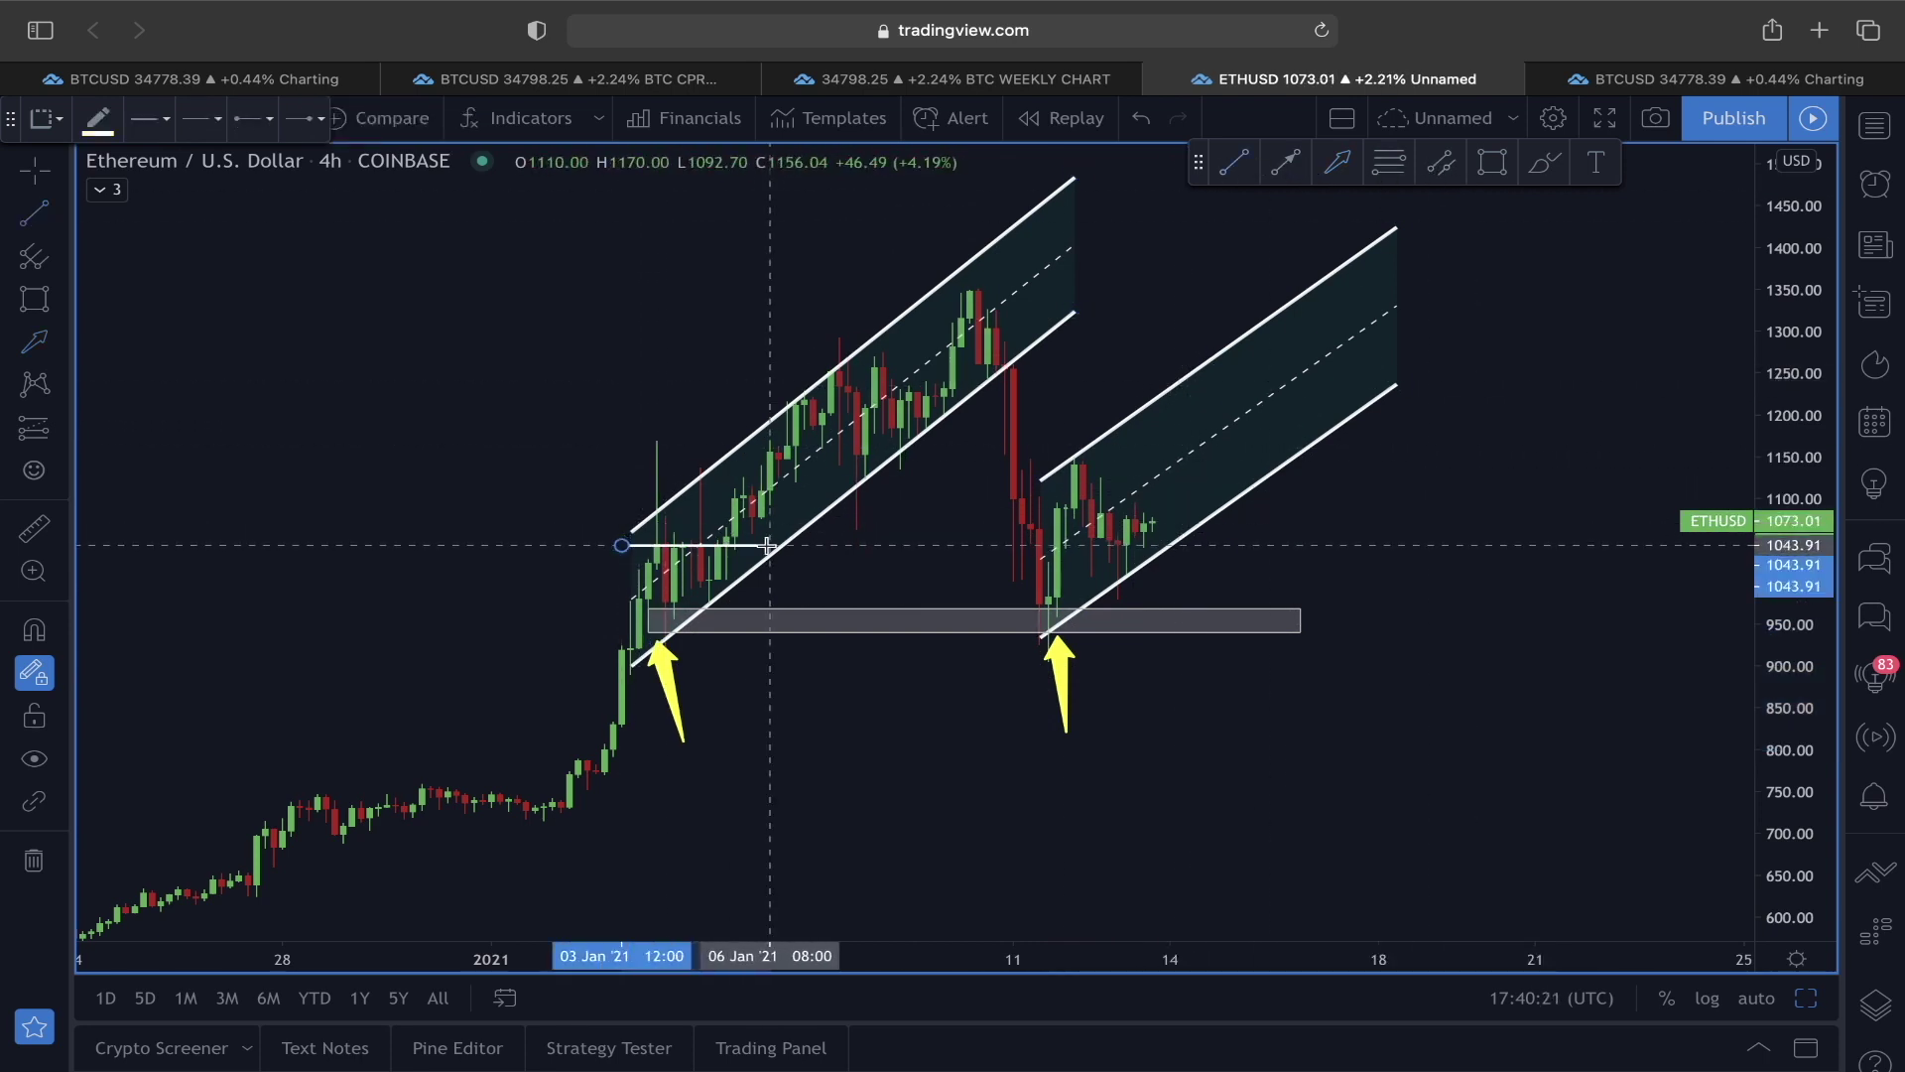
pyautogui.click(770, 547)
pyautogui.click(674, 633)
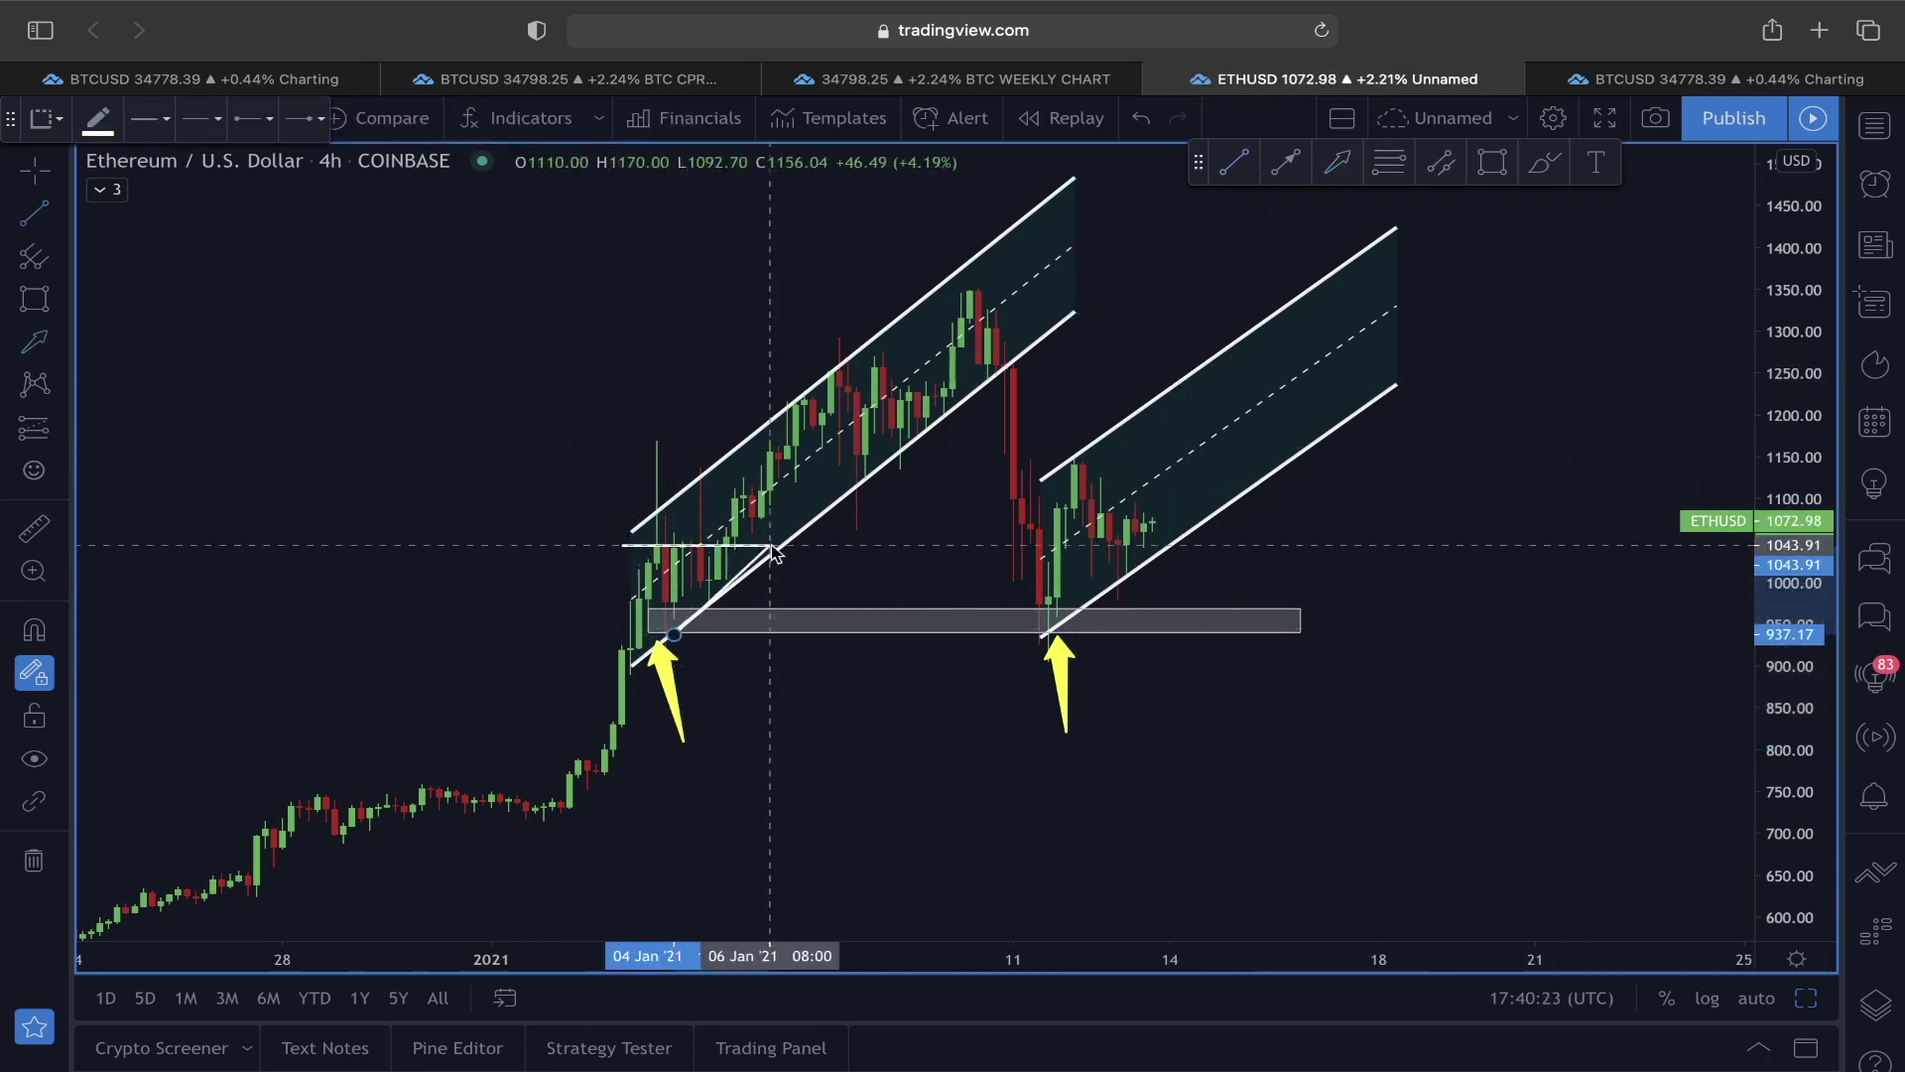
pyautogui.click(823, 367)
pyautogui.click(1006, 365)
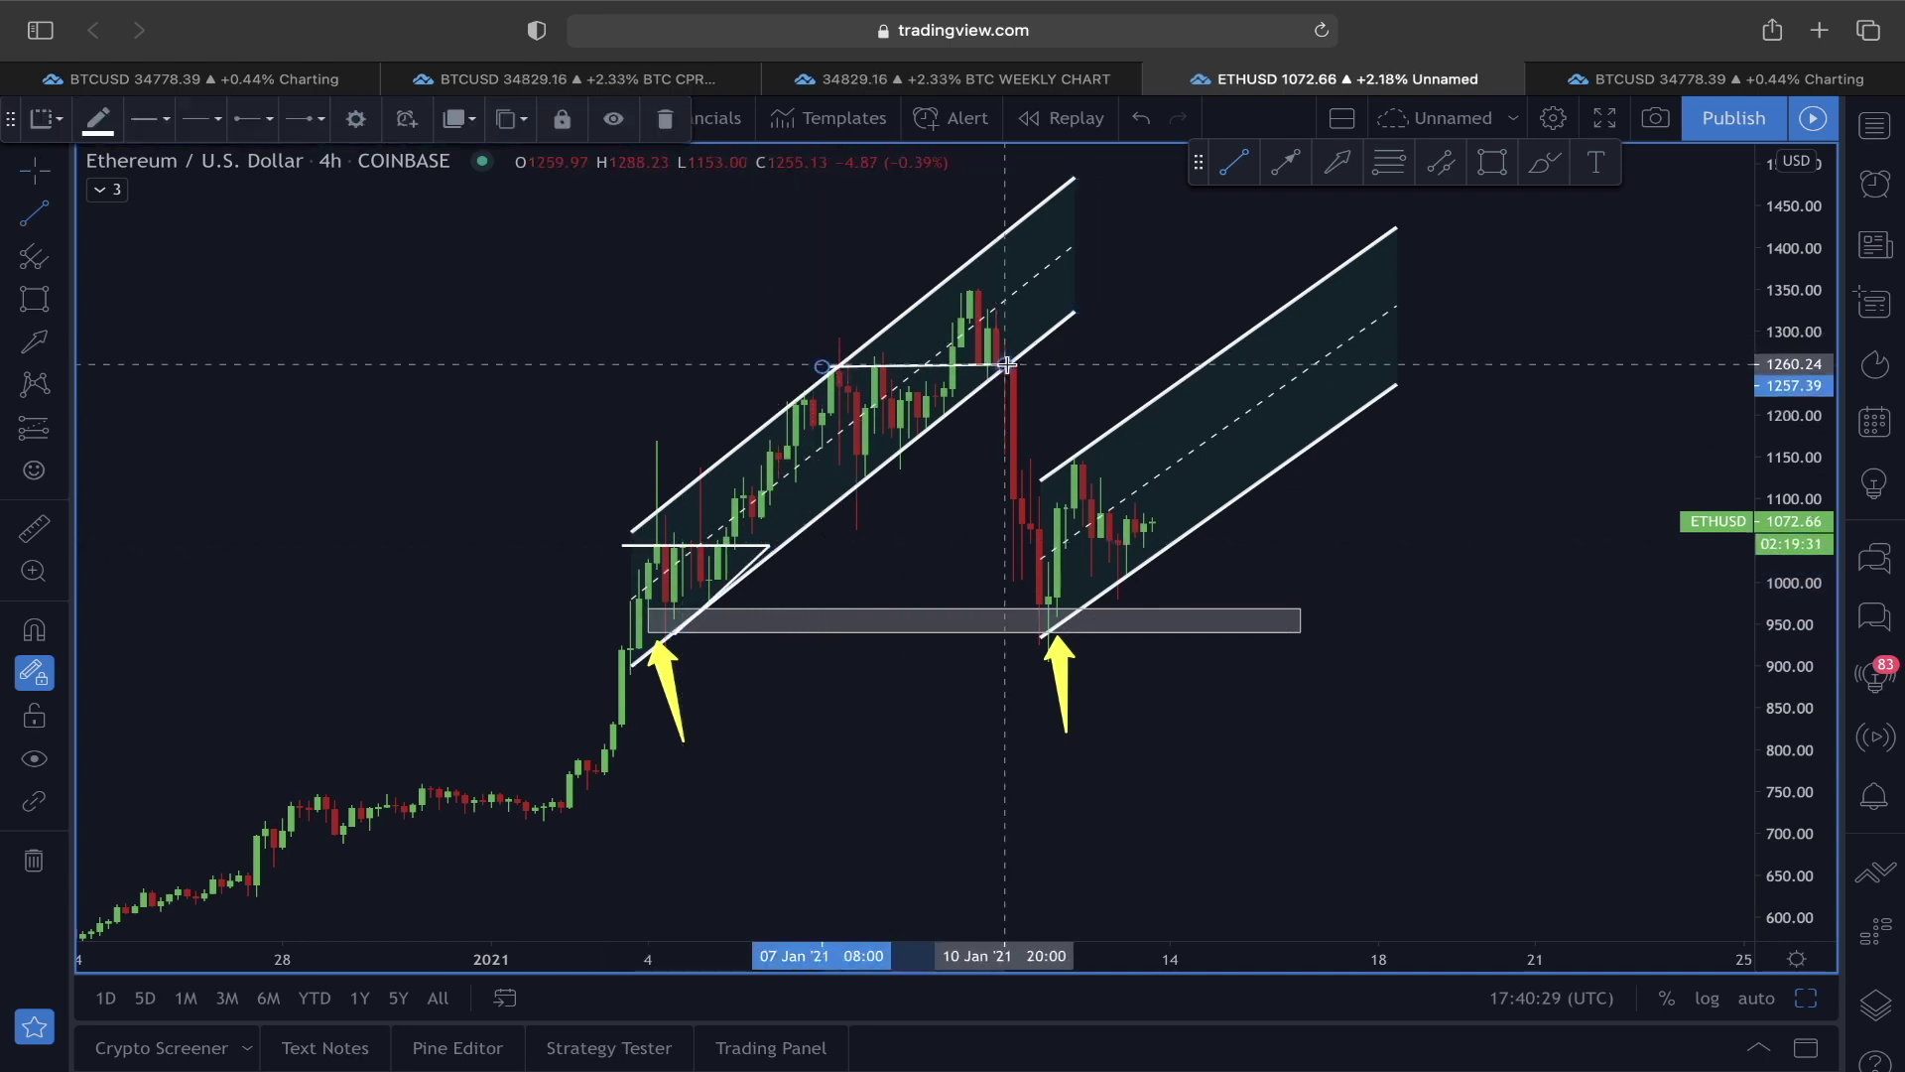
pyautogui.click(875, 457)
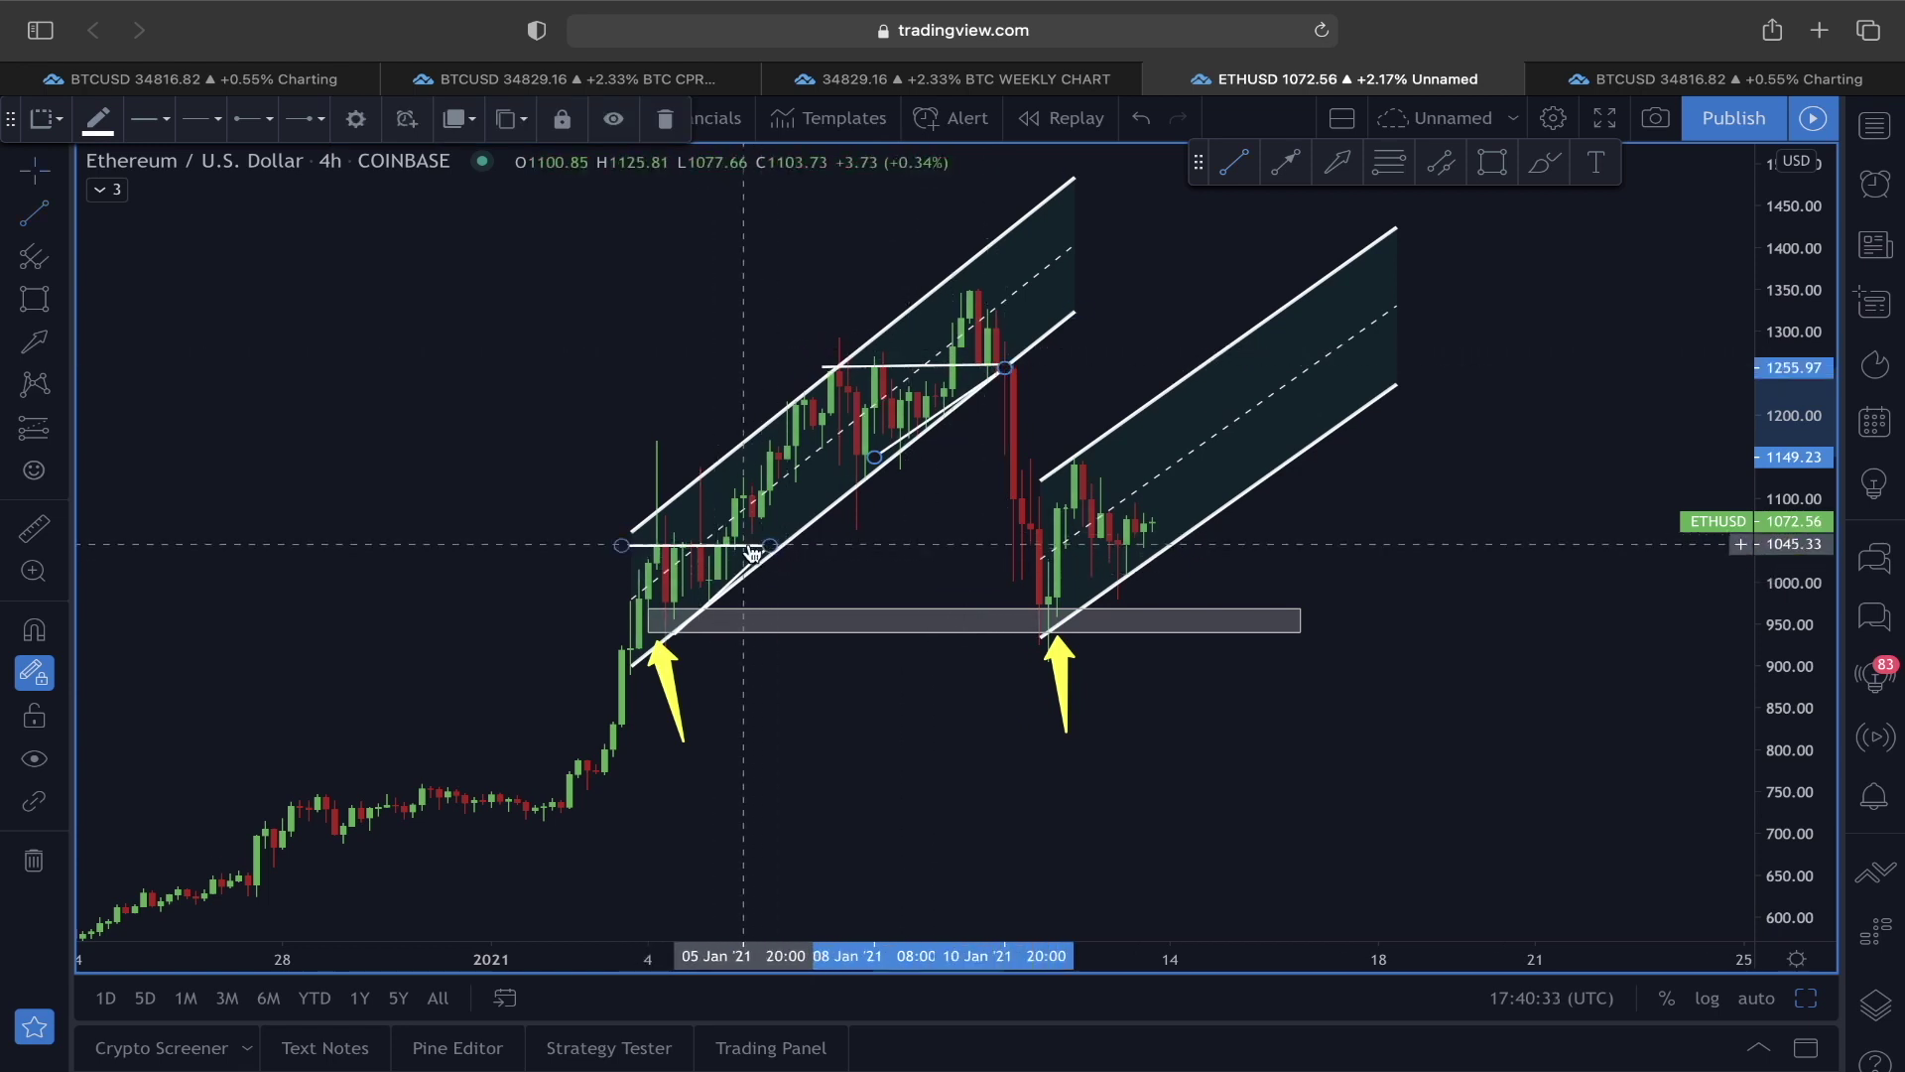
pyautogui.moveTo(745, 545); pyautogui.dragTo(778, 545)
# Step: Draw a small arrow at the first retest of the 1044 line
pyautogui.click(683, 456)
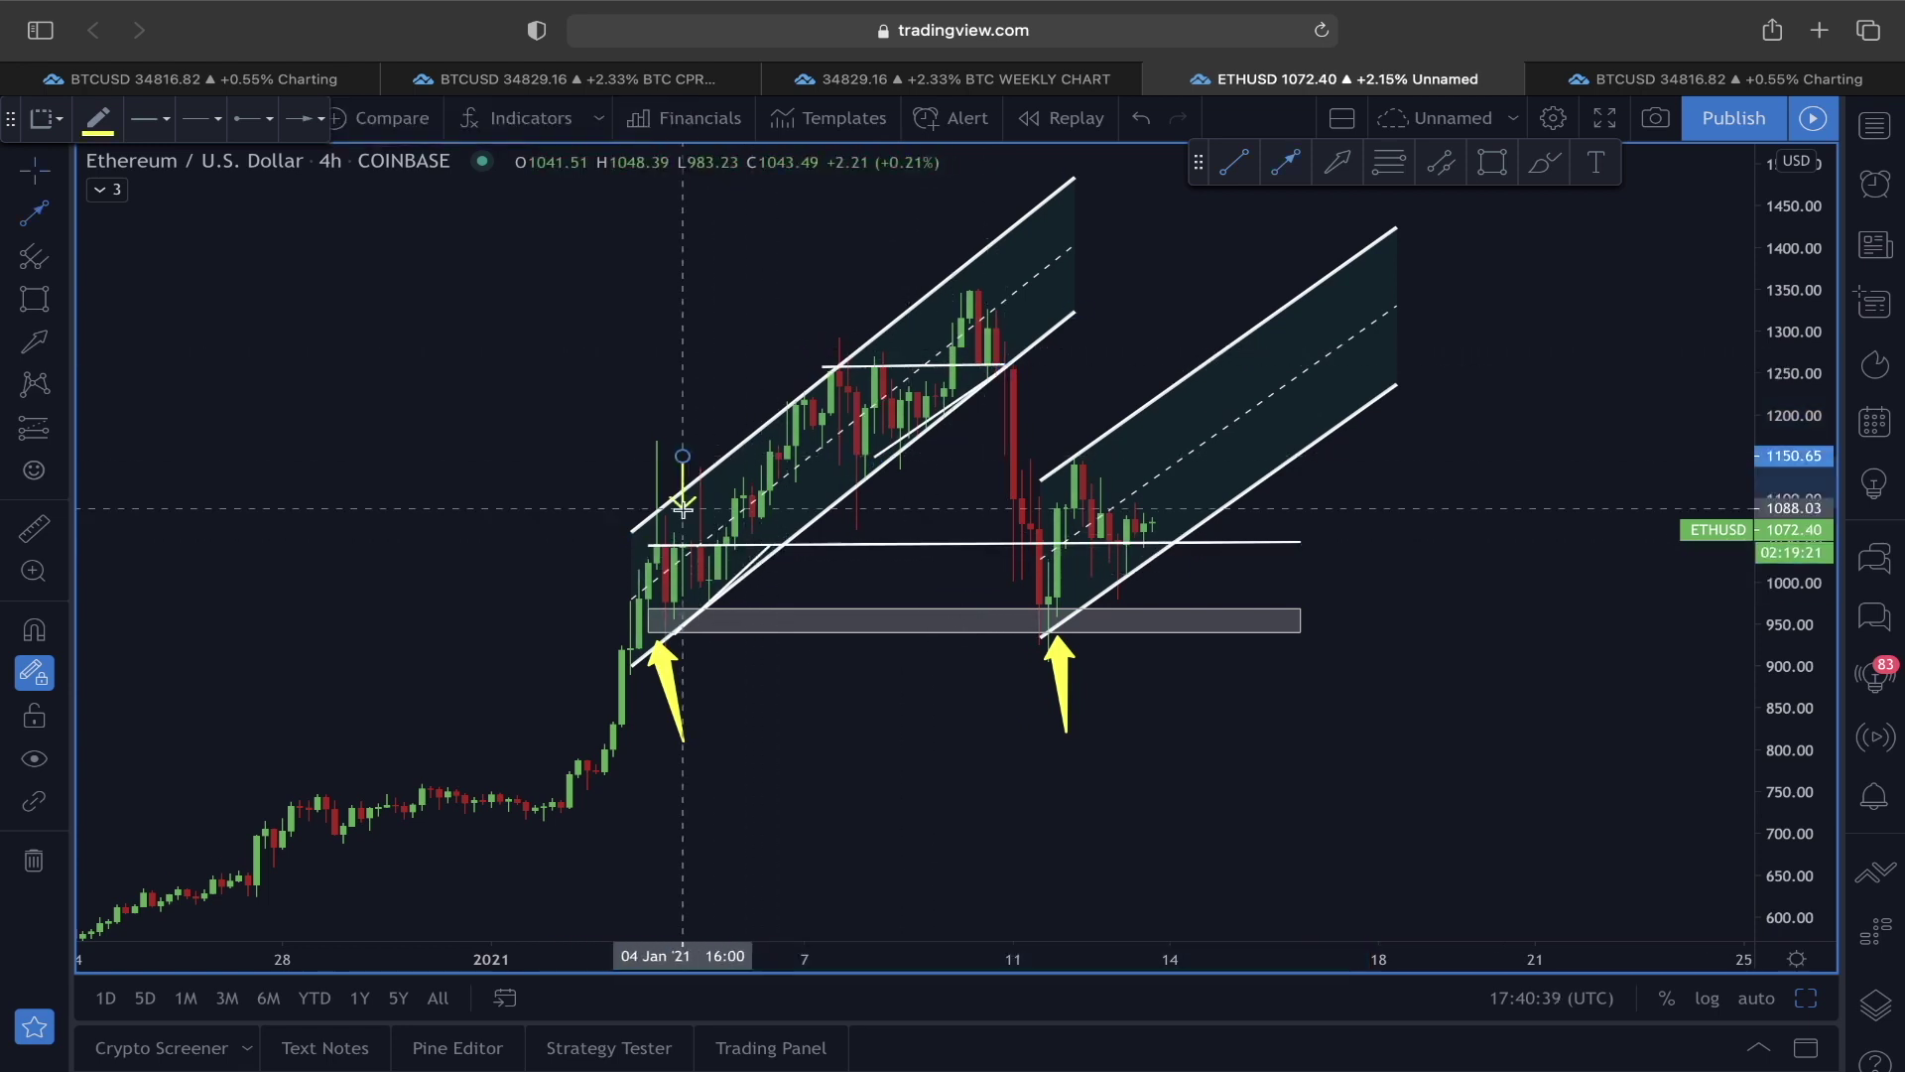
pyautogui.click(665, 534)
pyautogui.click(734, 481)
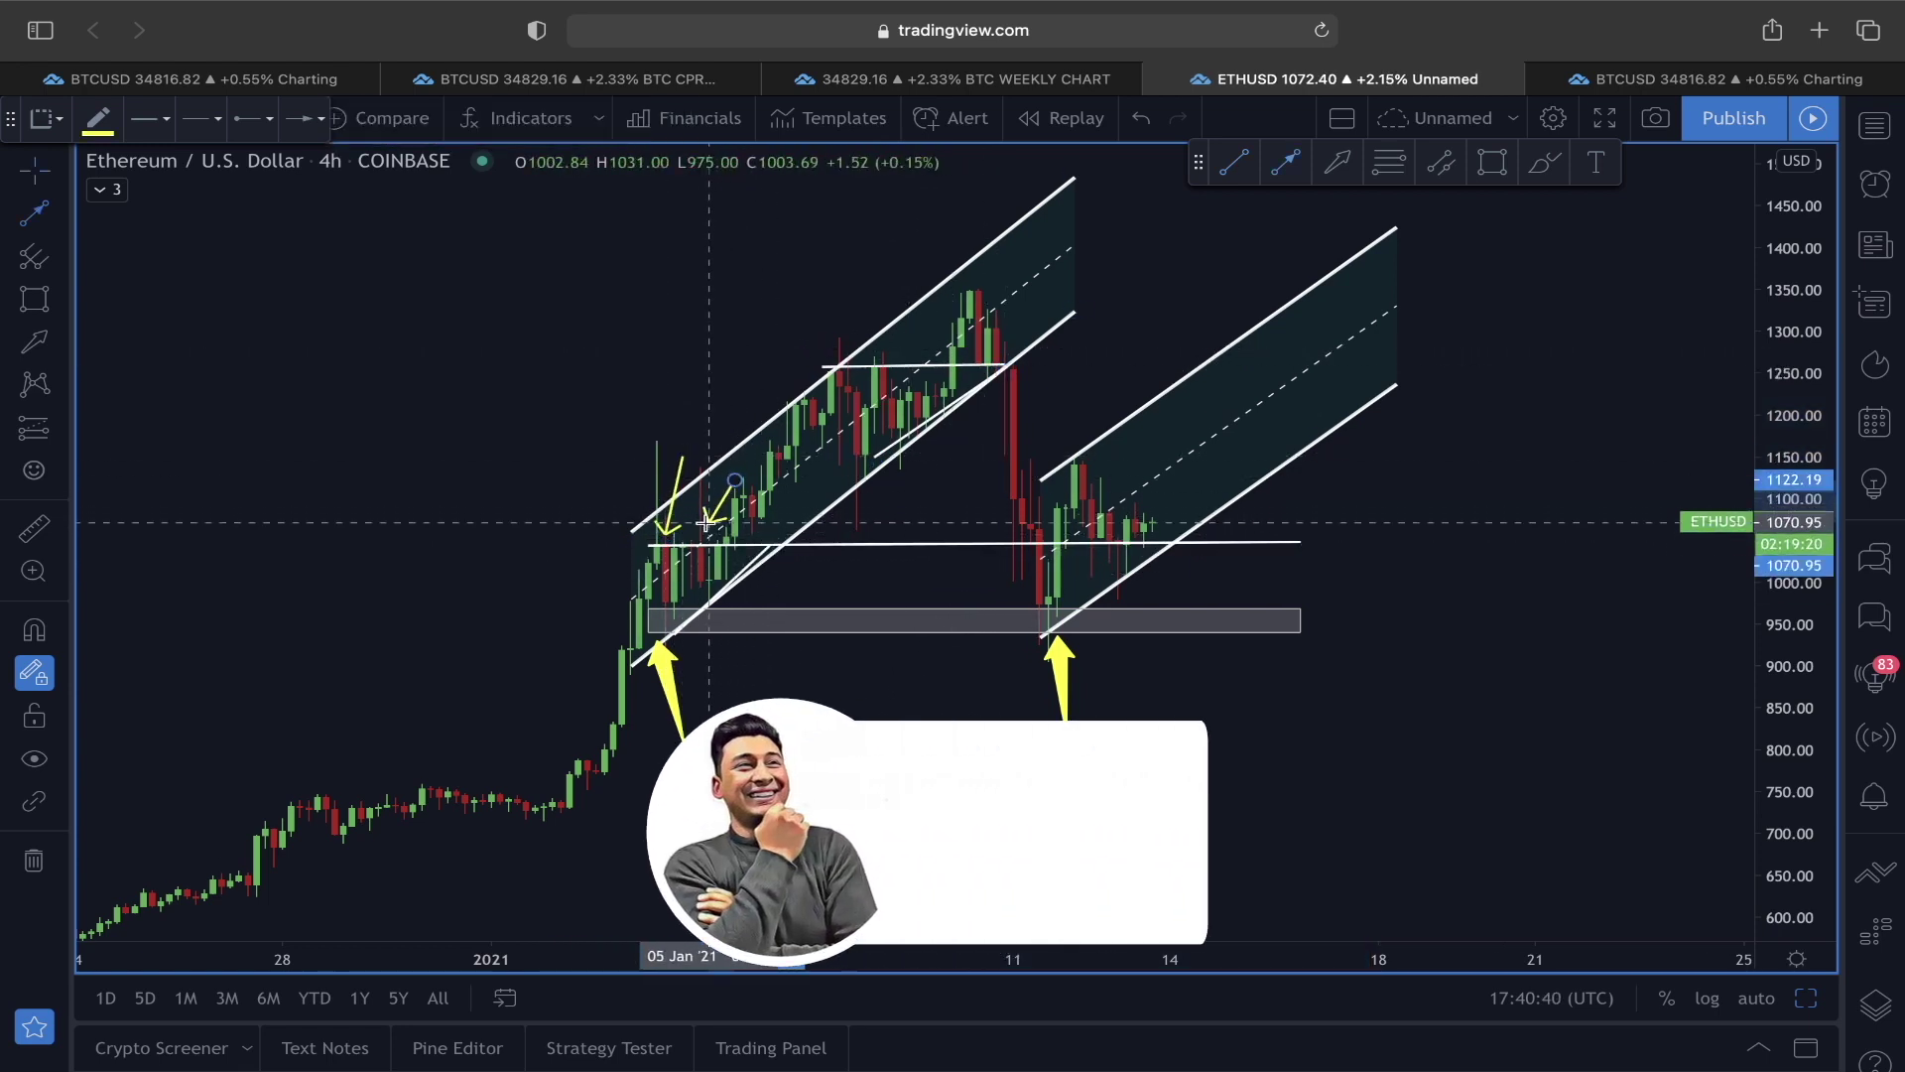
# Step: Finish the second retest arrow and add a yellow up-arrow under the latest candles
pyautogui.click(706, 521)
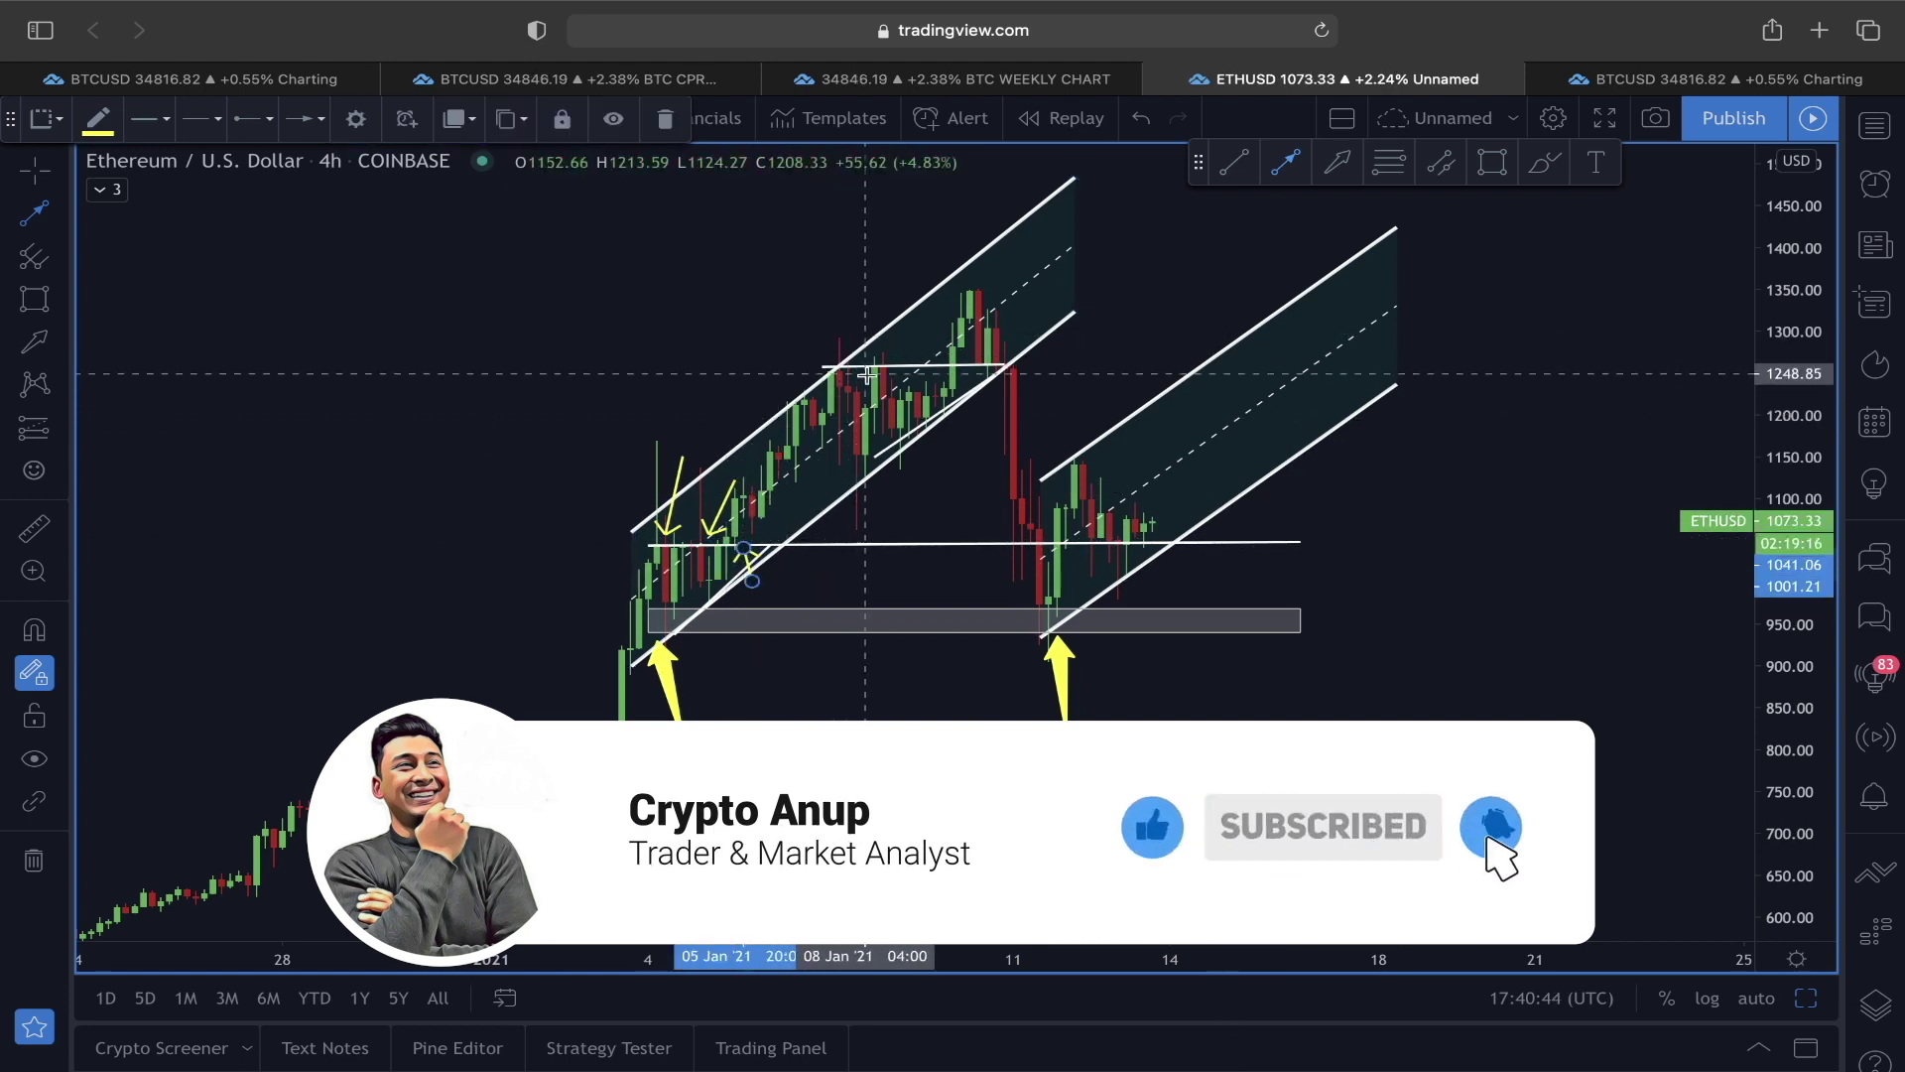
pyautogui.scroll(1, 970, 596)
pyautogui.click(1115, 608)
pyautogui.click(1116, 548)
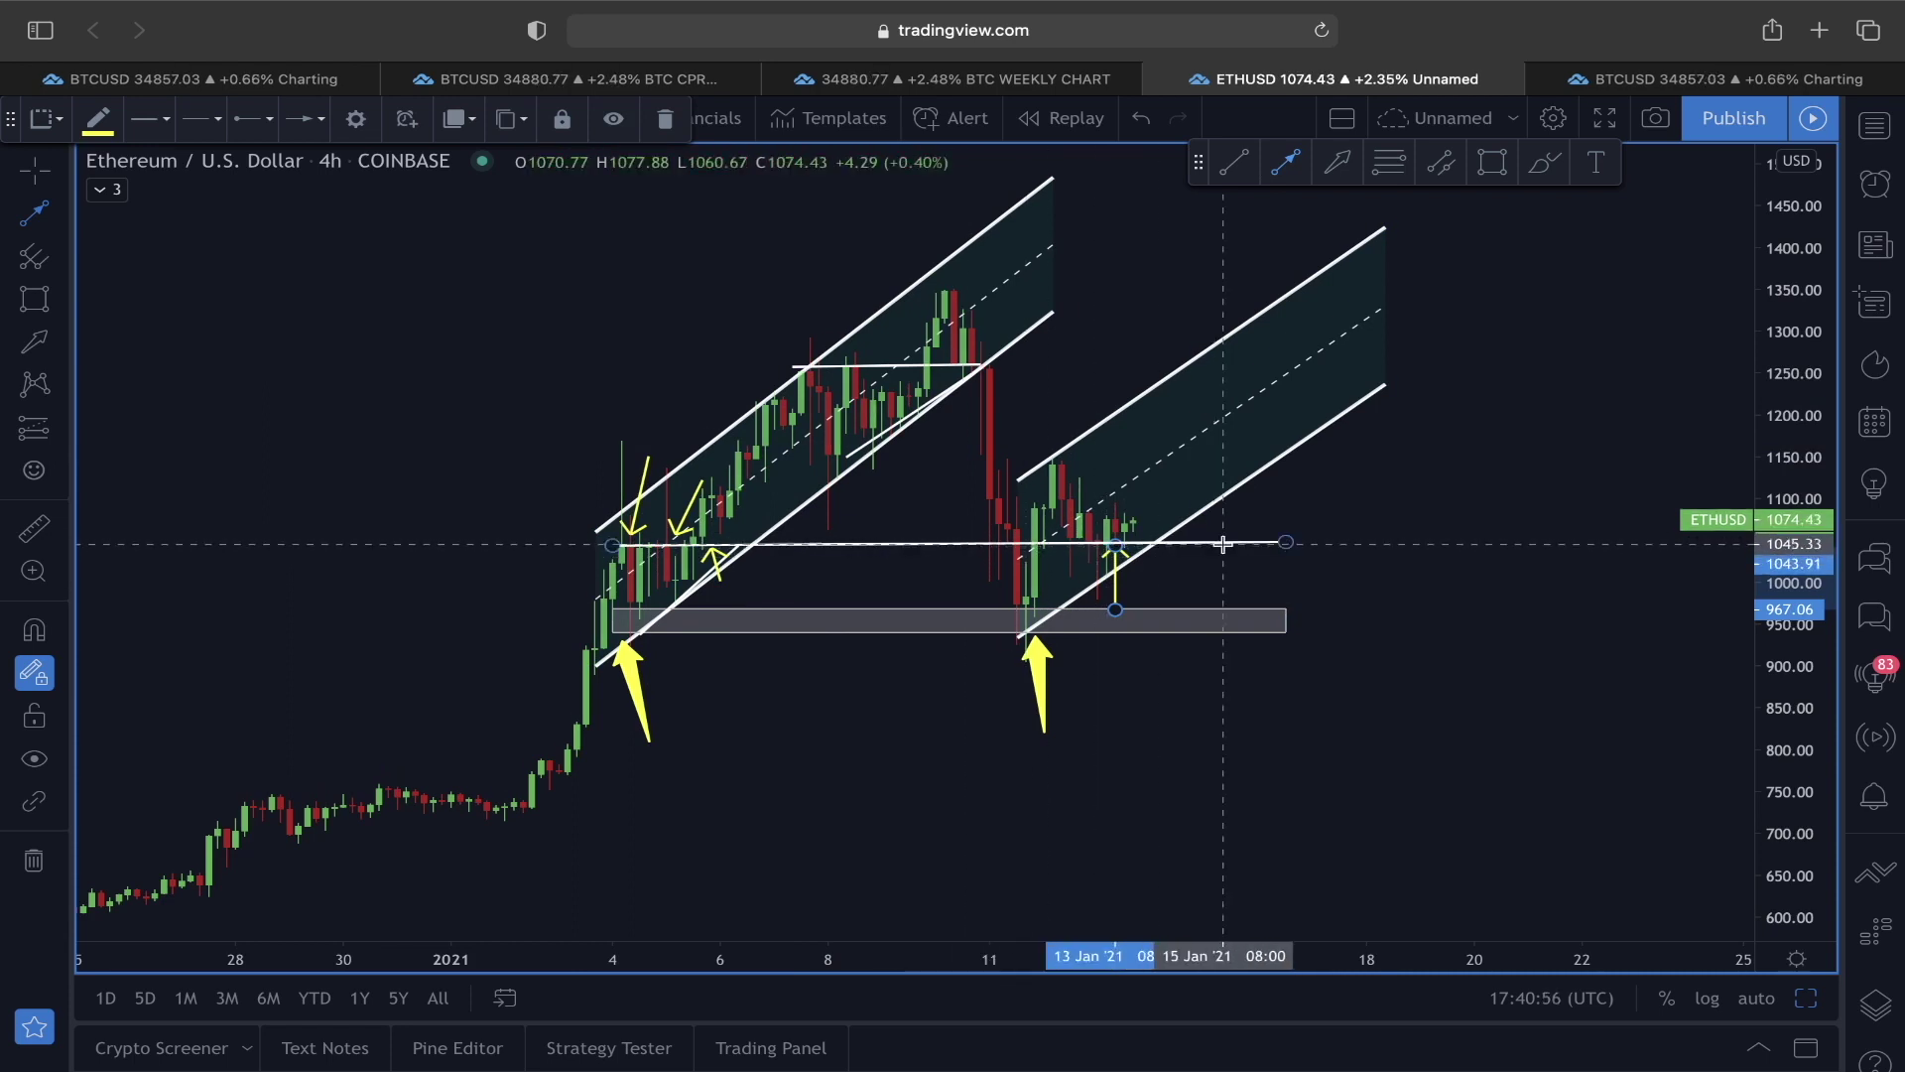
# Step: Sketch a freehand wavy path in the right channel, then delete it
pyautogui.scroll(1, 1151, 536)
pyautogui.scroll(1, 1096, 526)
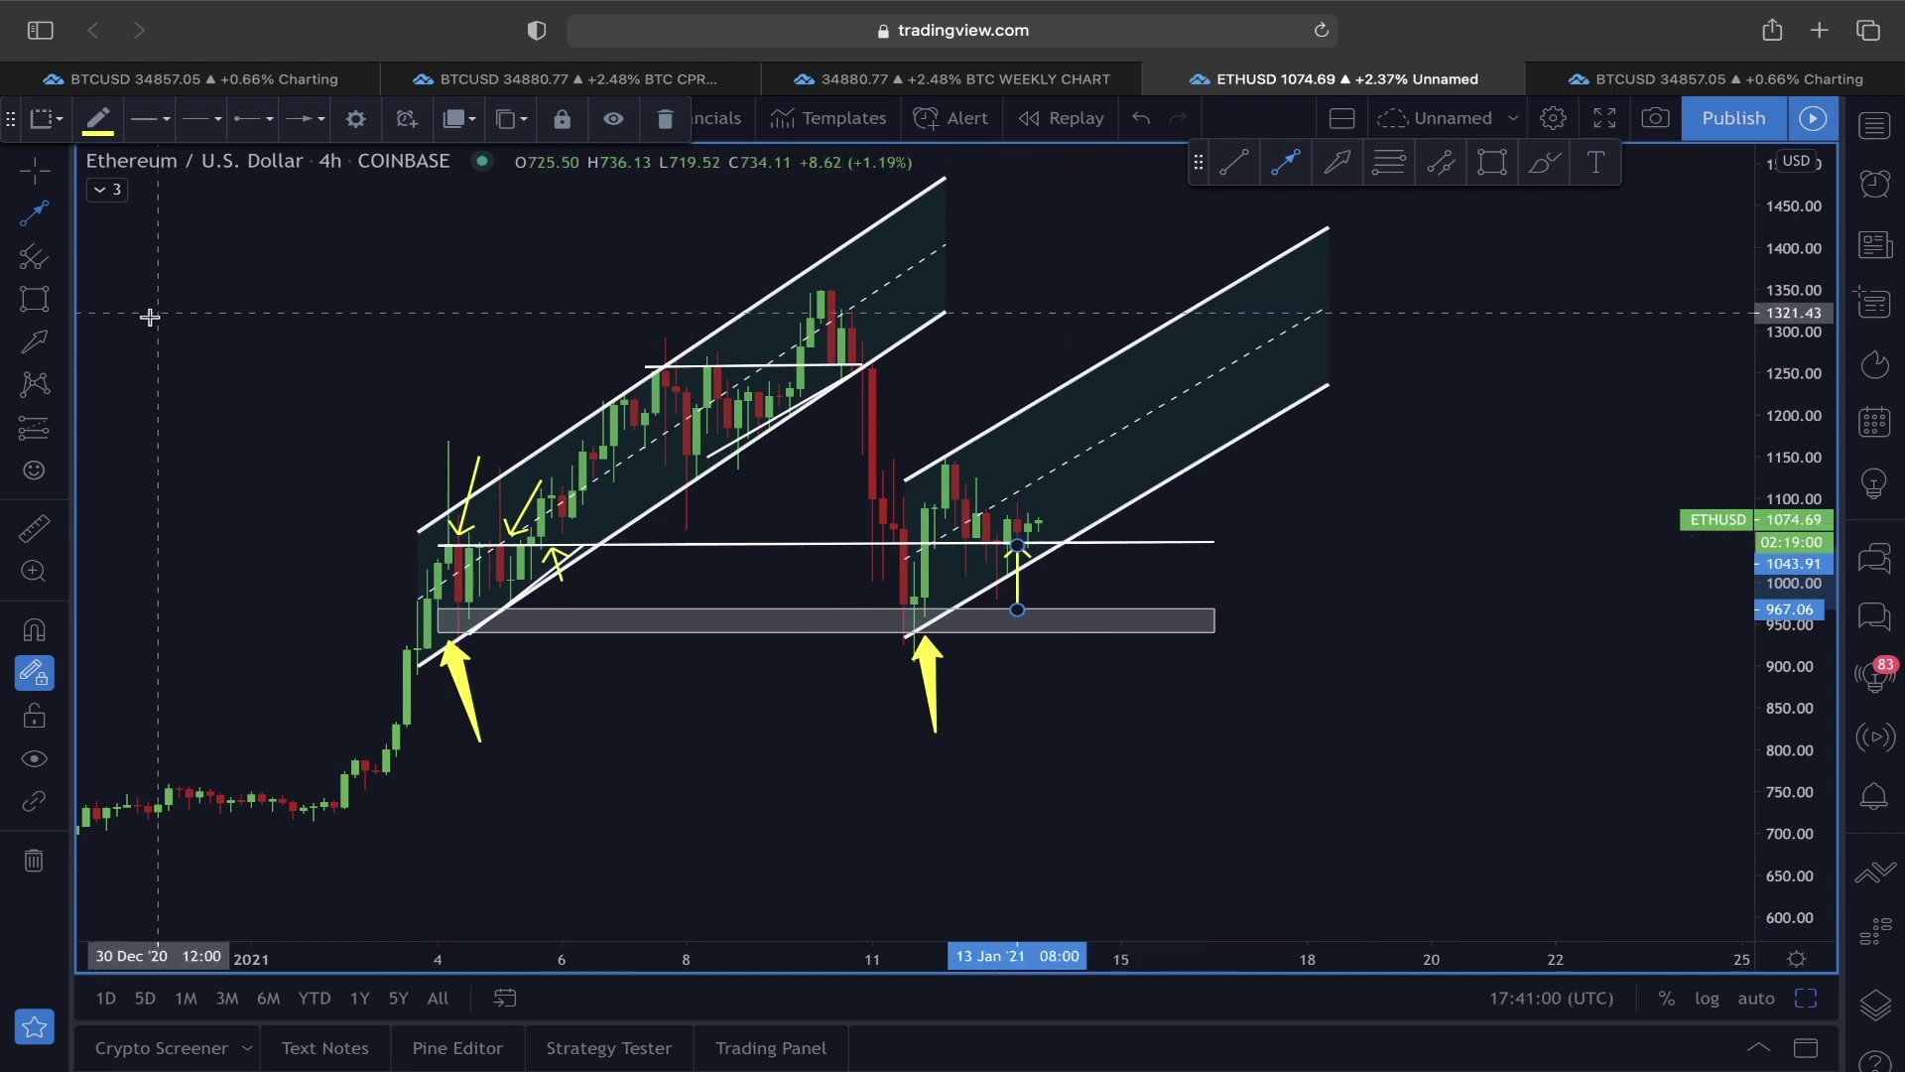
pyautogui.click(1554, 165)
pyautogui.moveTo(1030, 519); pyautogui.dragTo(1191, 318)
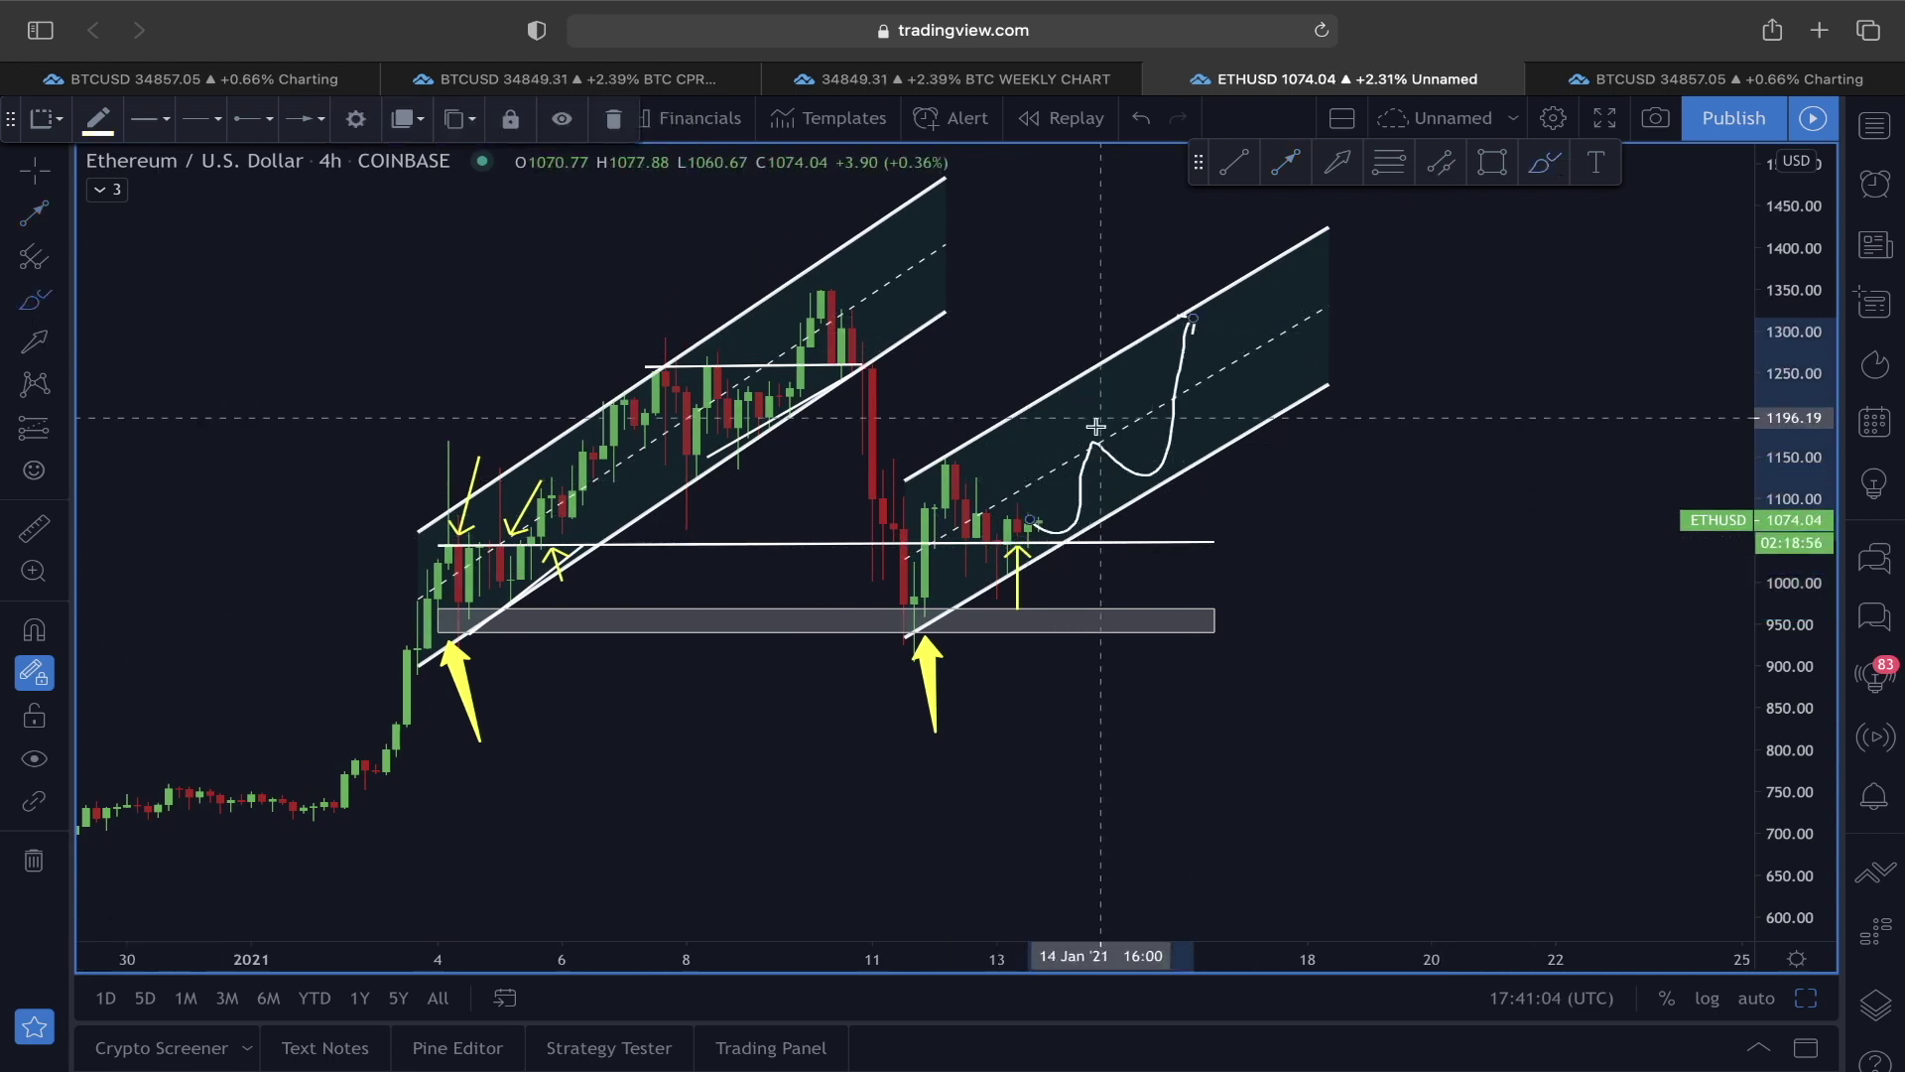
pyautogui.scroll(-1, 1118, 501)
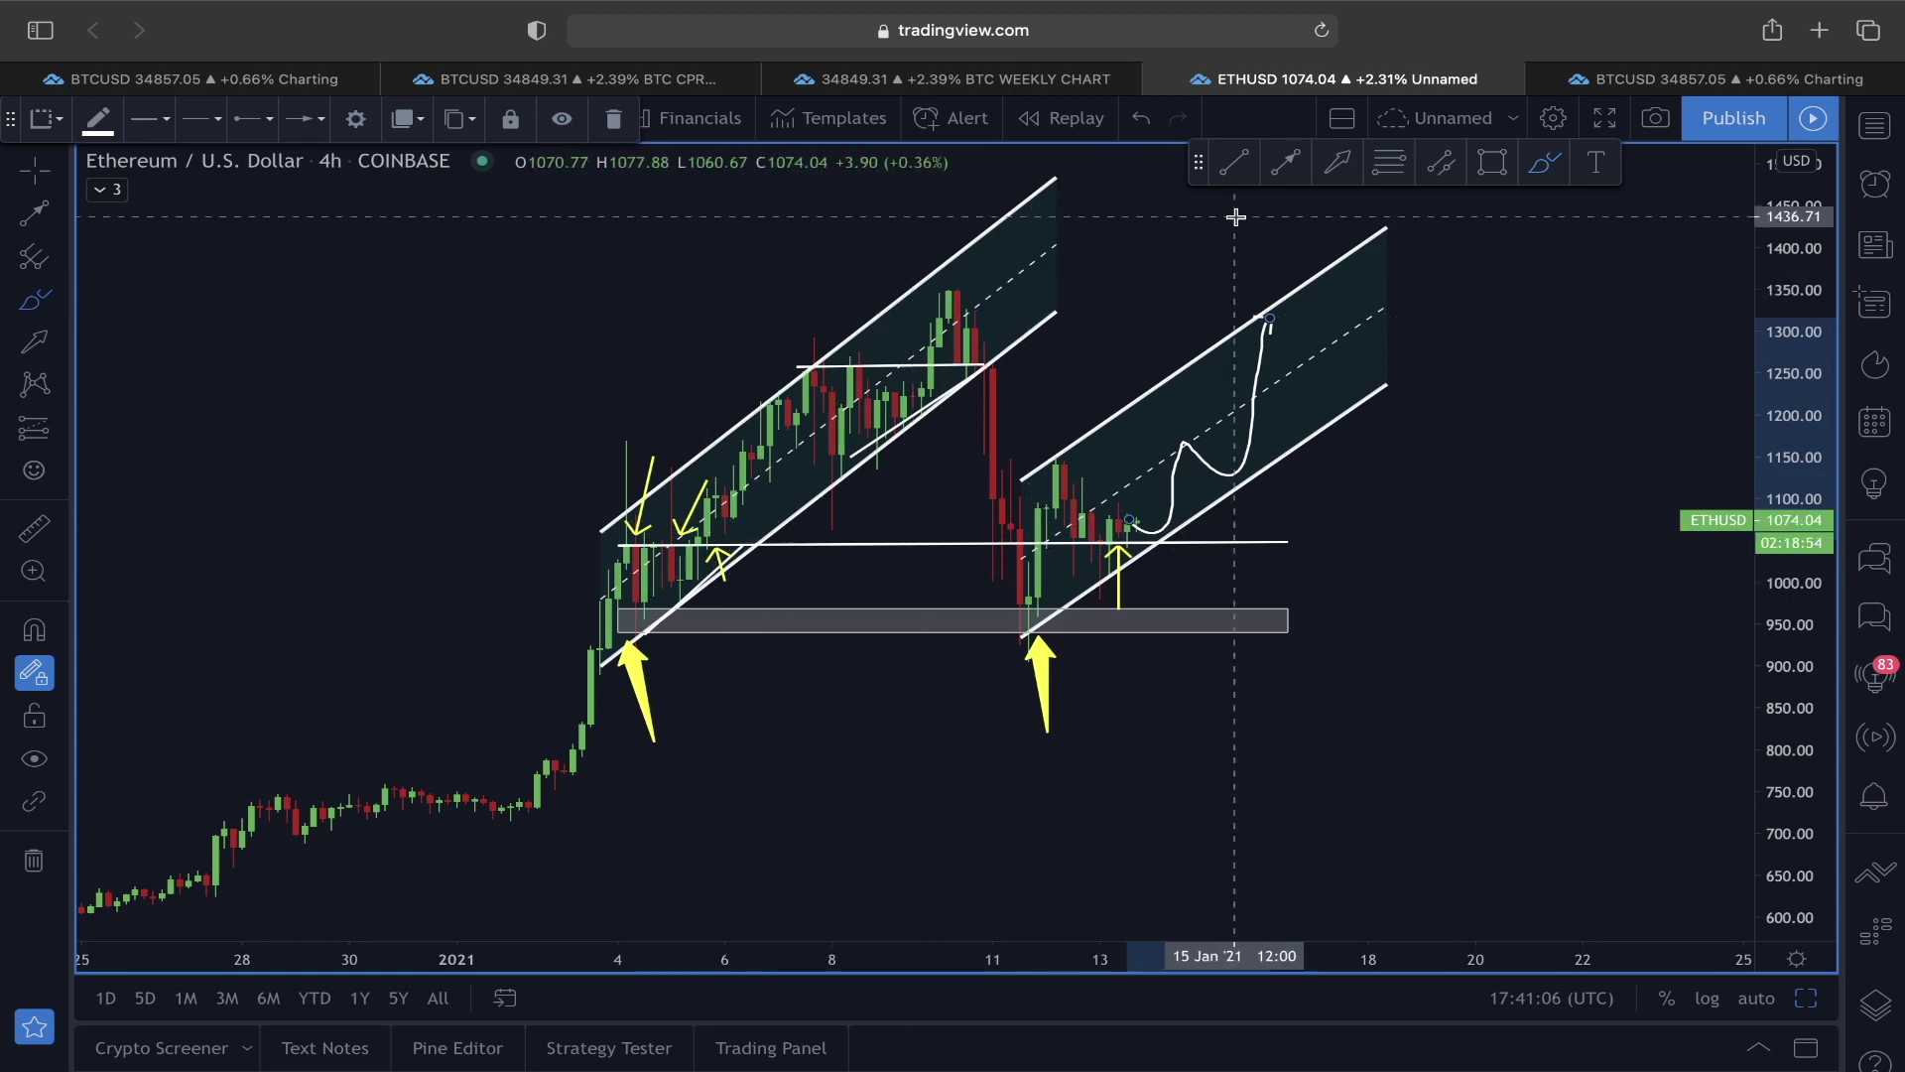
pyautogui.scroll(2, 953, 444)
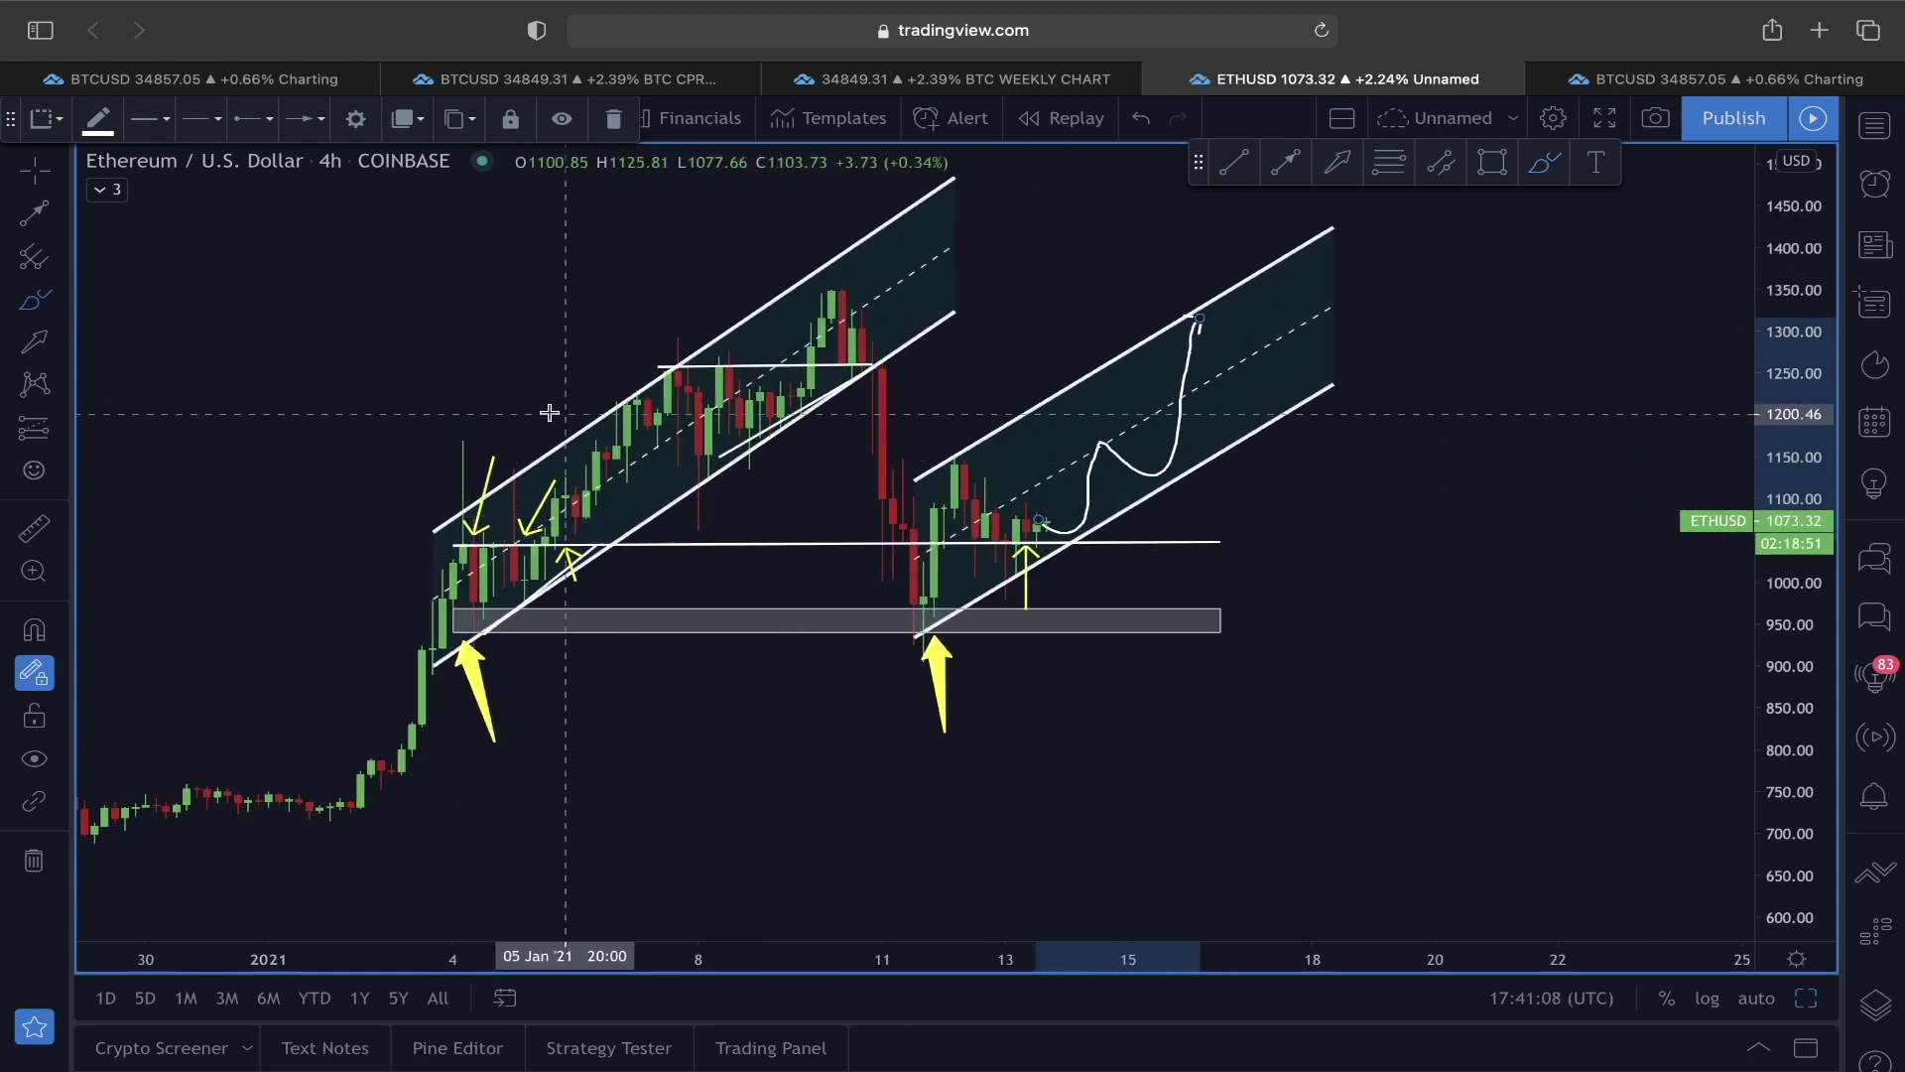
pyautogui.press('BackSpace')
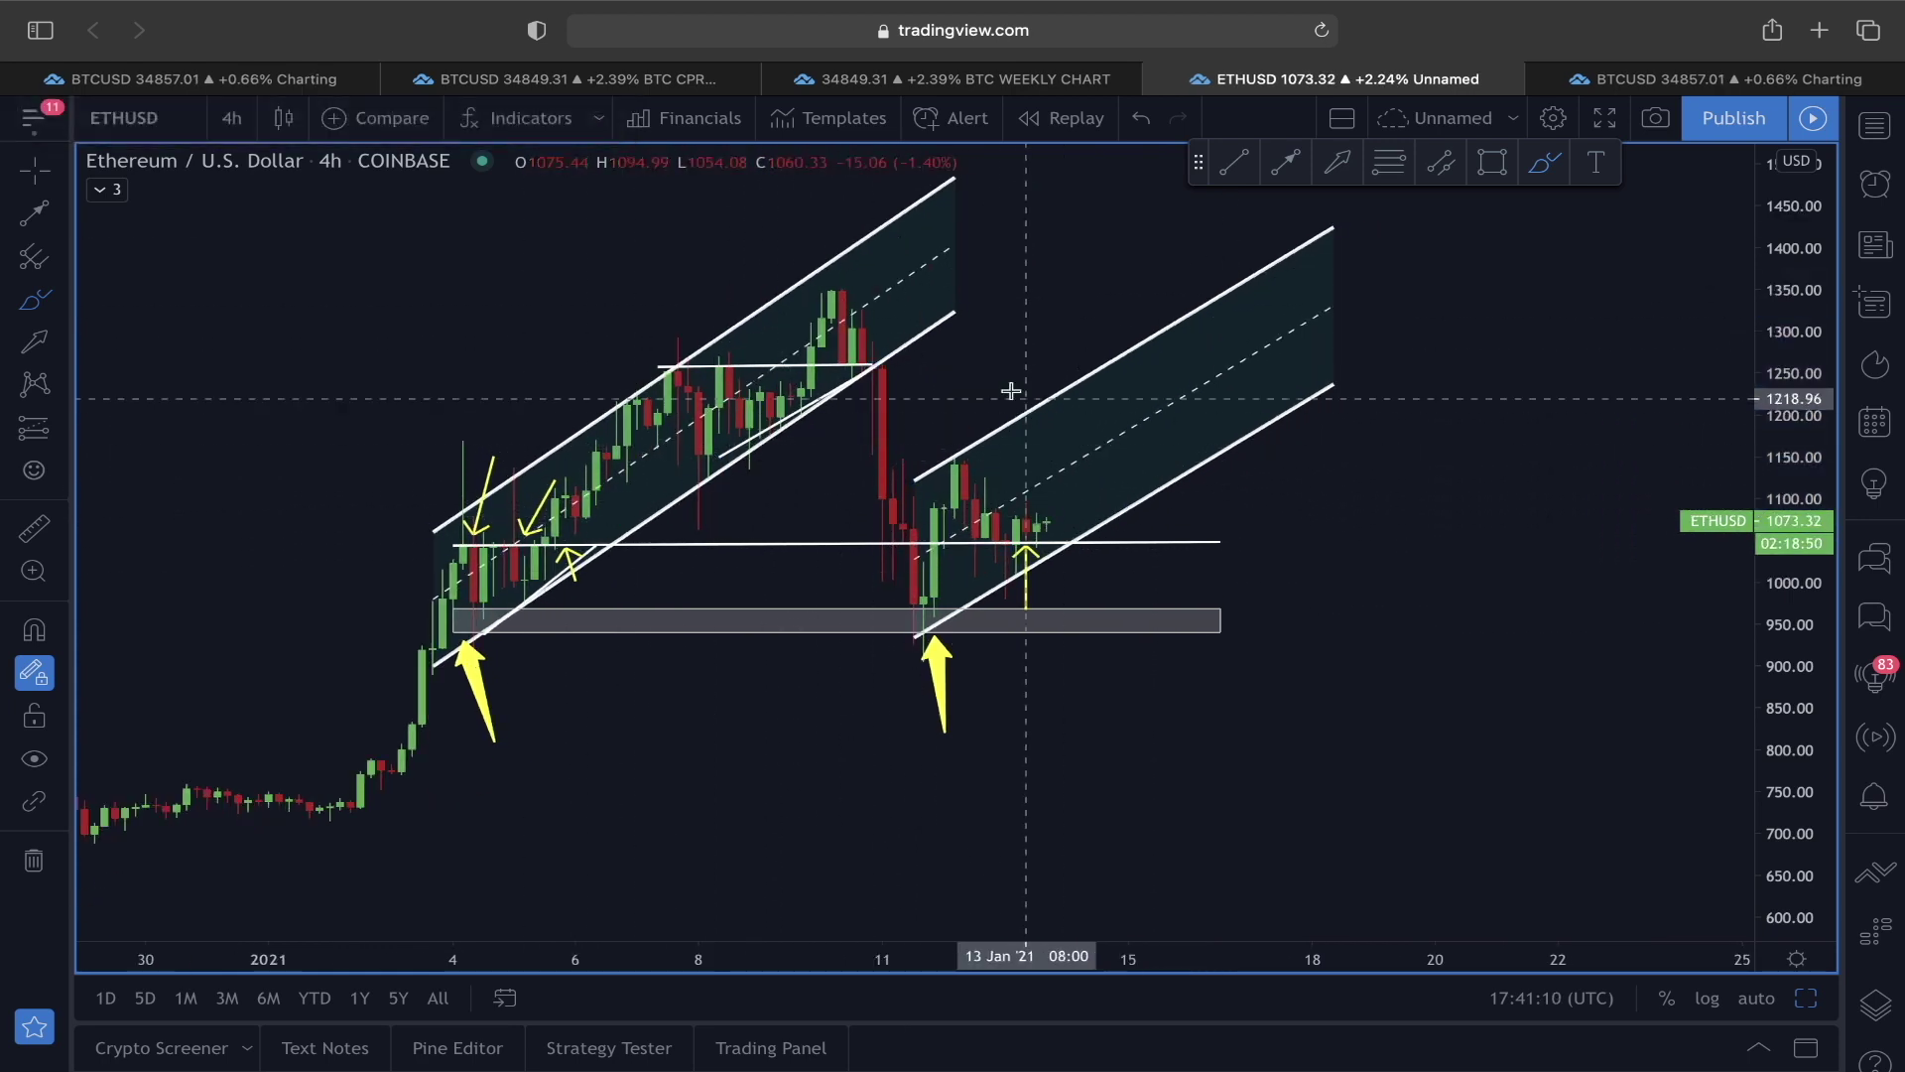
# Step: Draw horizontal levels near 1260 and 1153
pyautogui.moveTo(785, 374); pyautogui.dragTo(1413, 365)
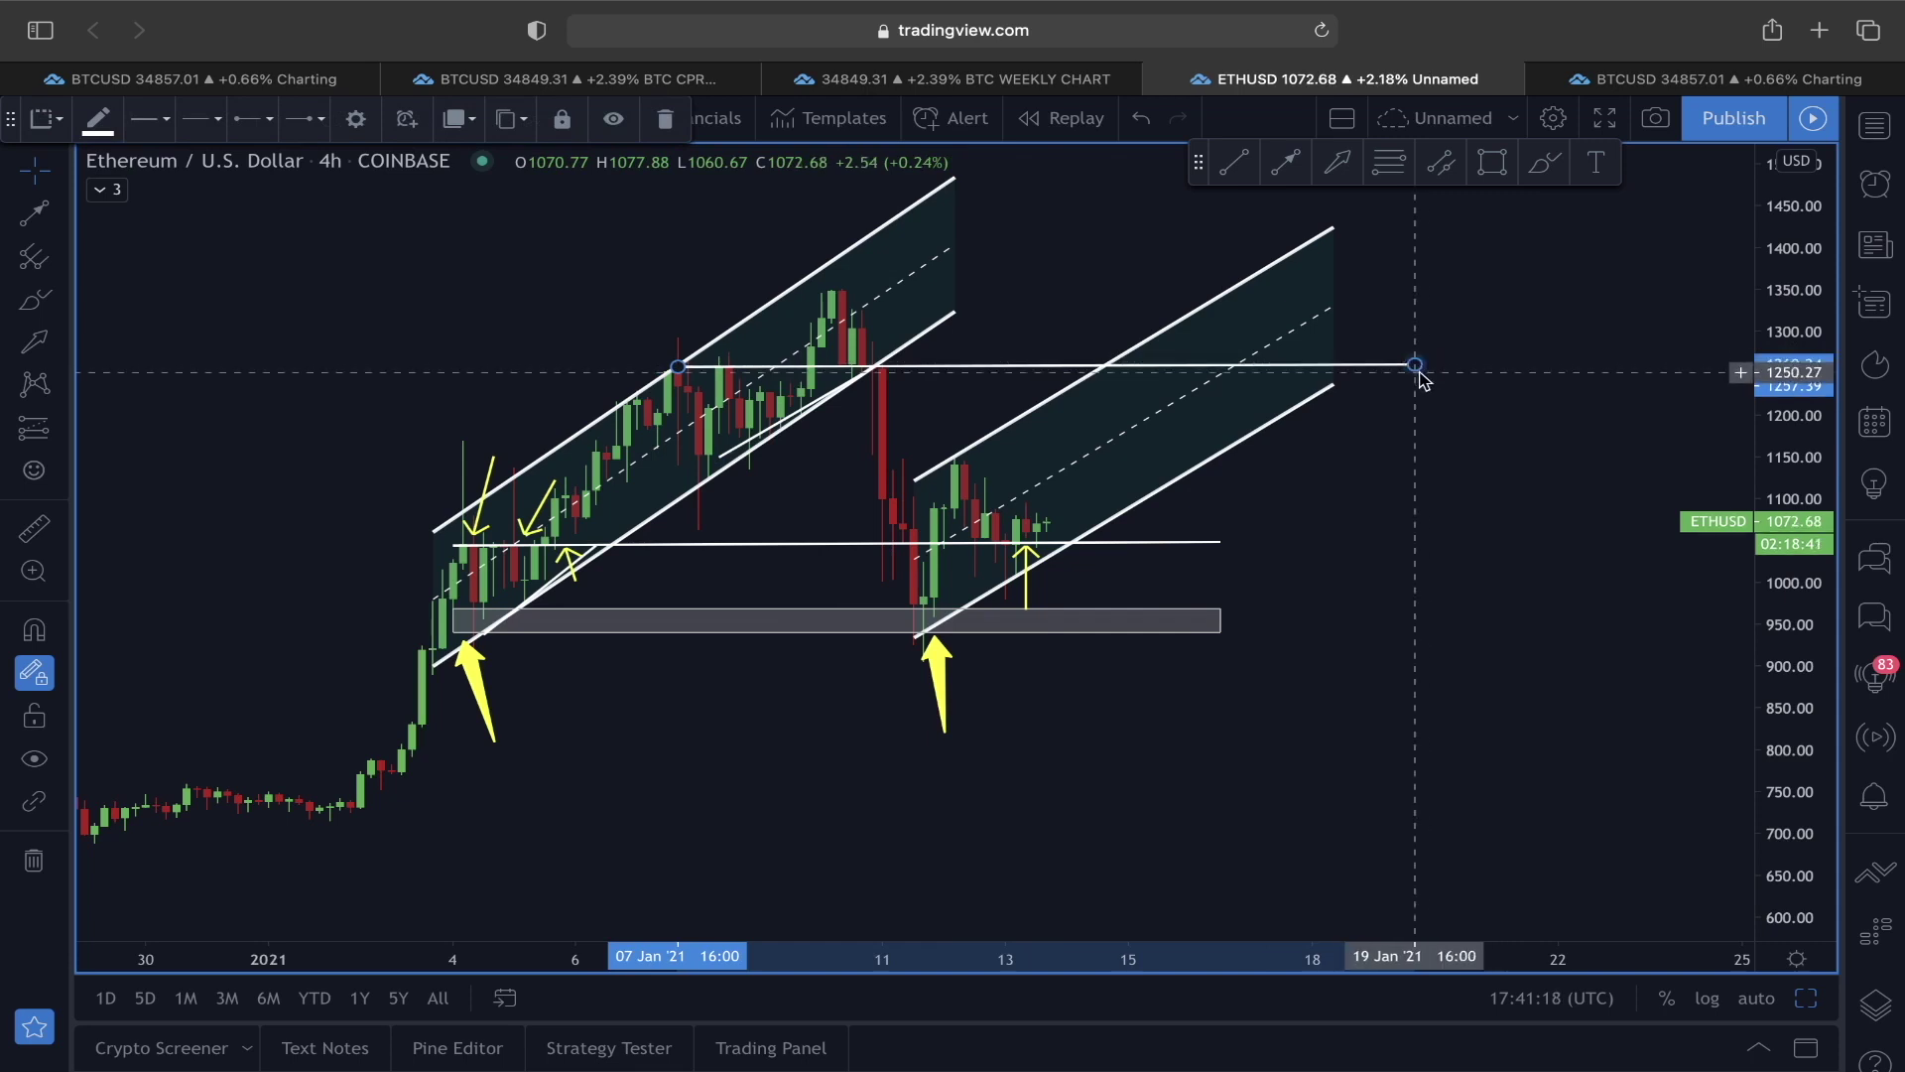
pyautogui.click(547, 452)
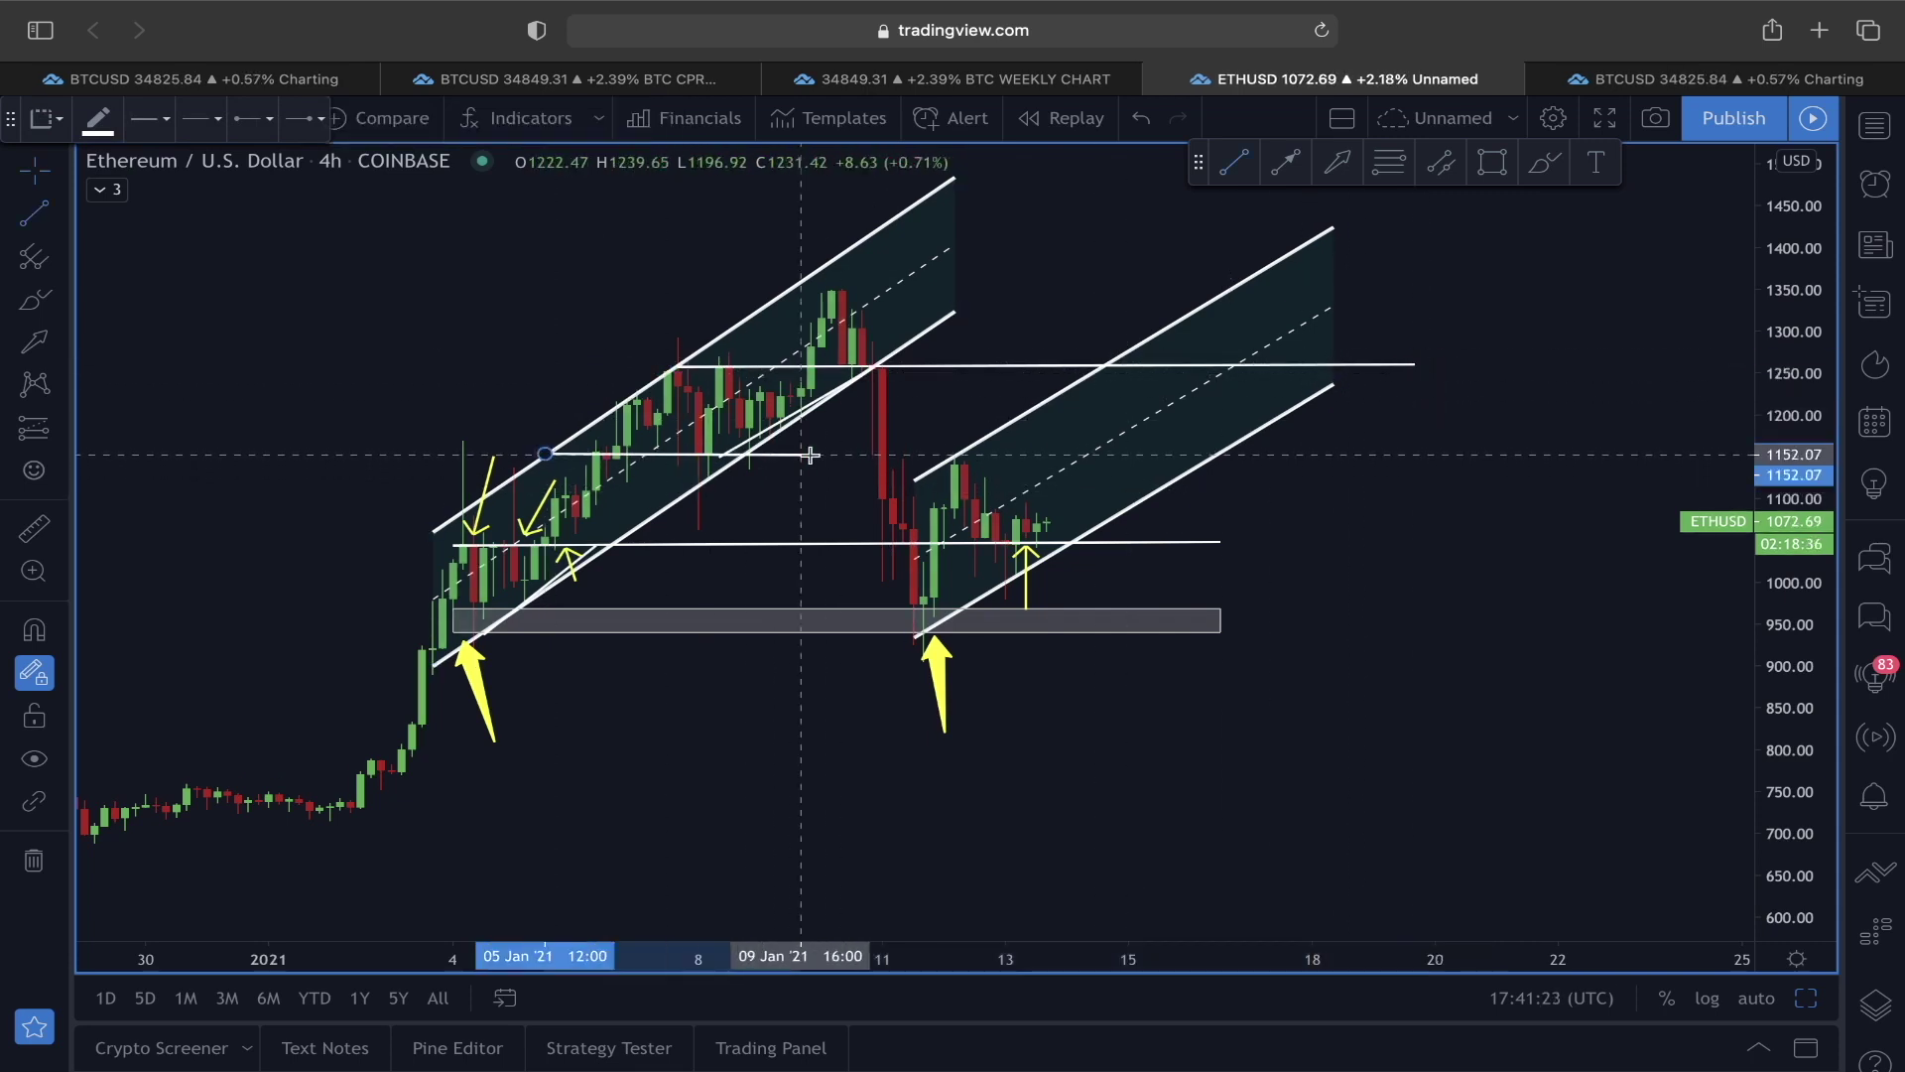
pyautogui.click(1427, 453)
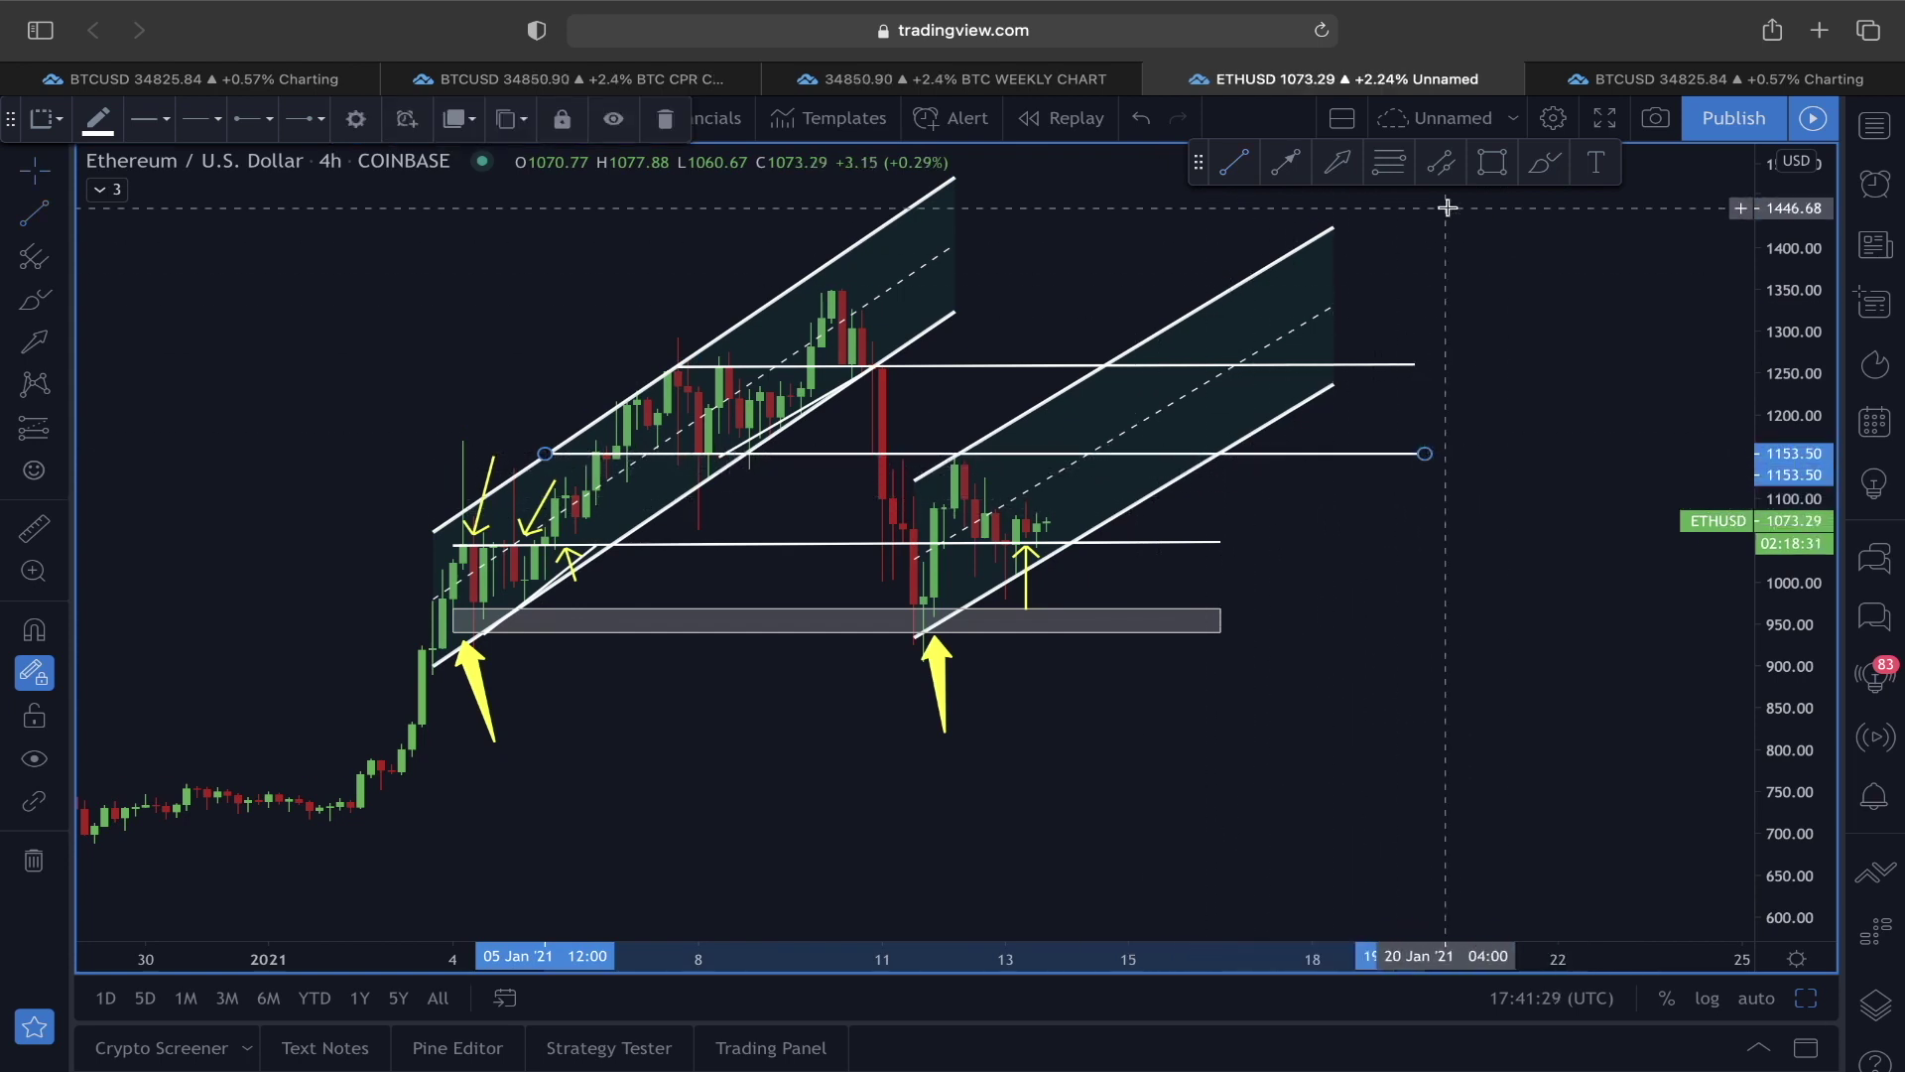
# Step: Draw an arrow path from the latest candles via the 1153 level up to 1261
pyautogui.click(1285, 162)
pyautogui.click(1037, 524)
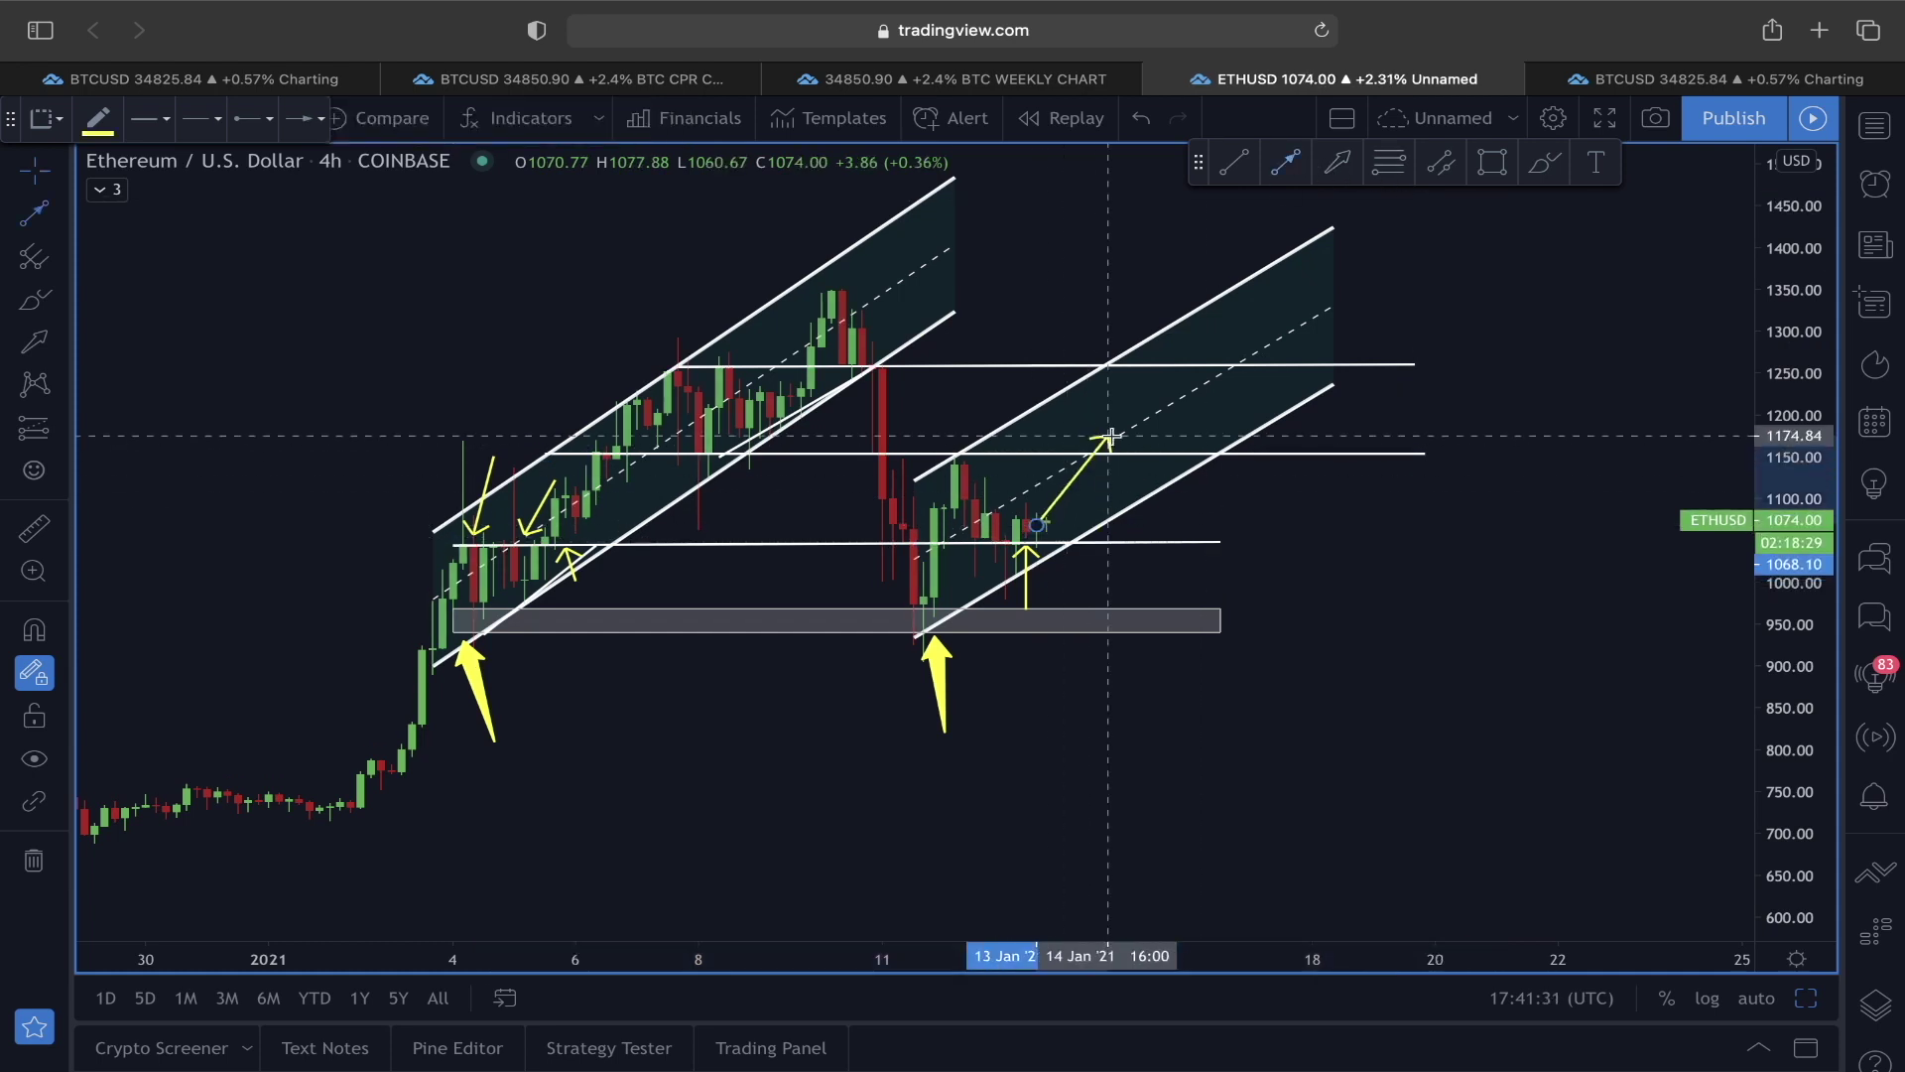
pyautogui.click(1169, 453)
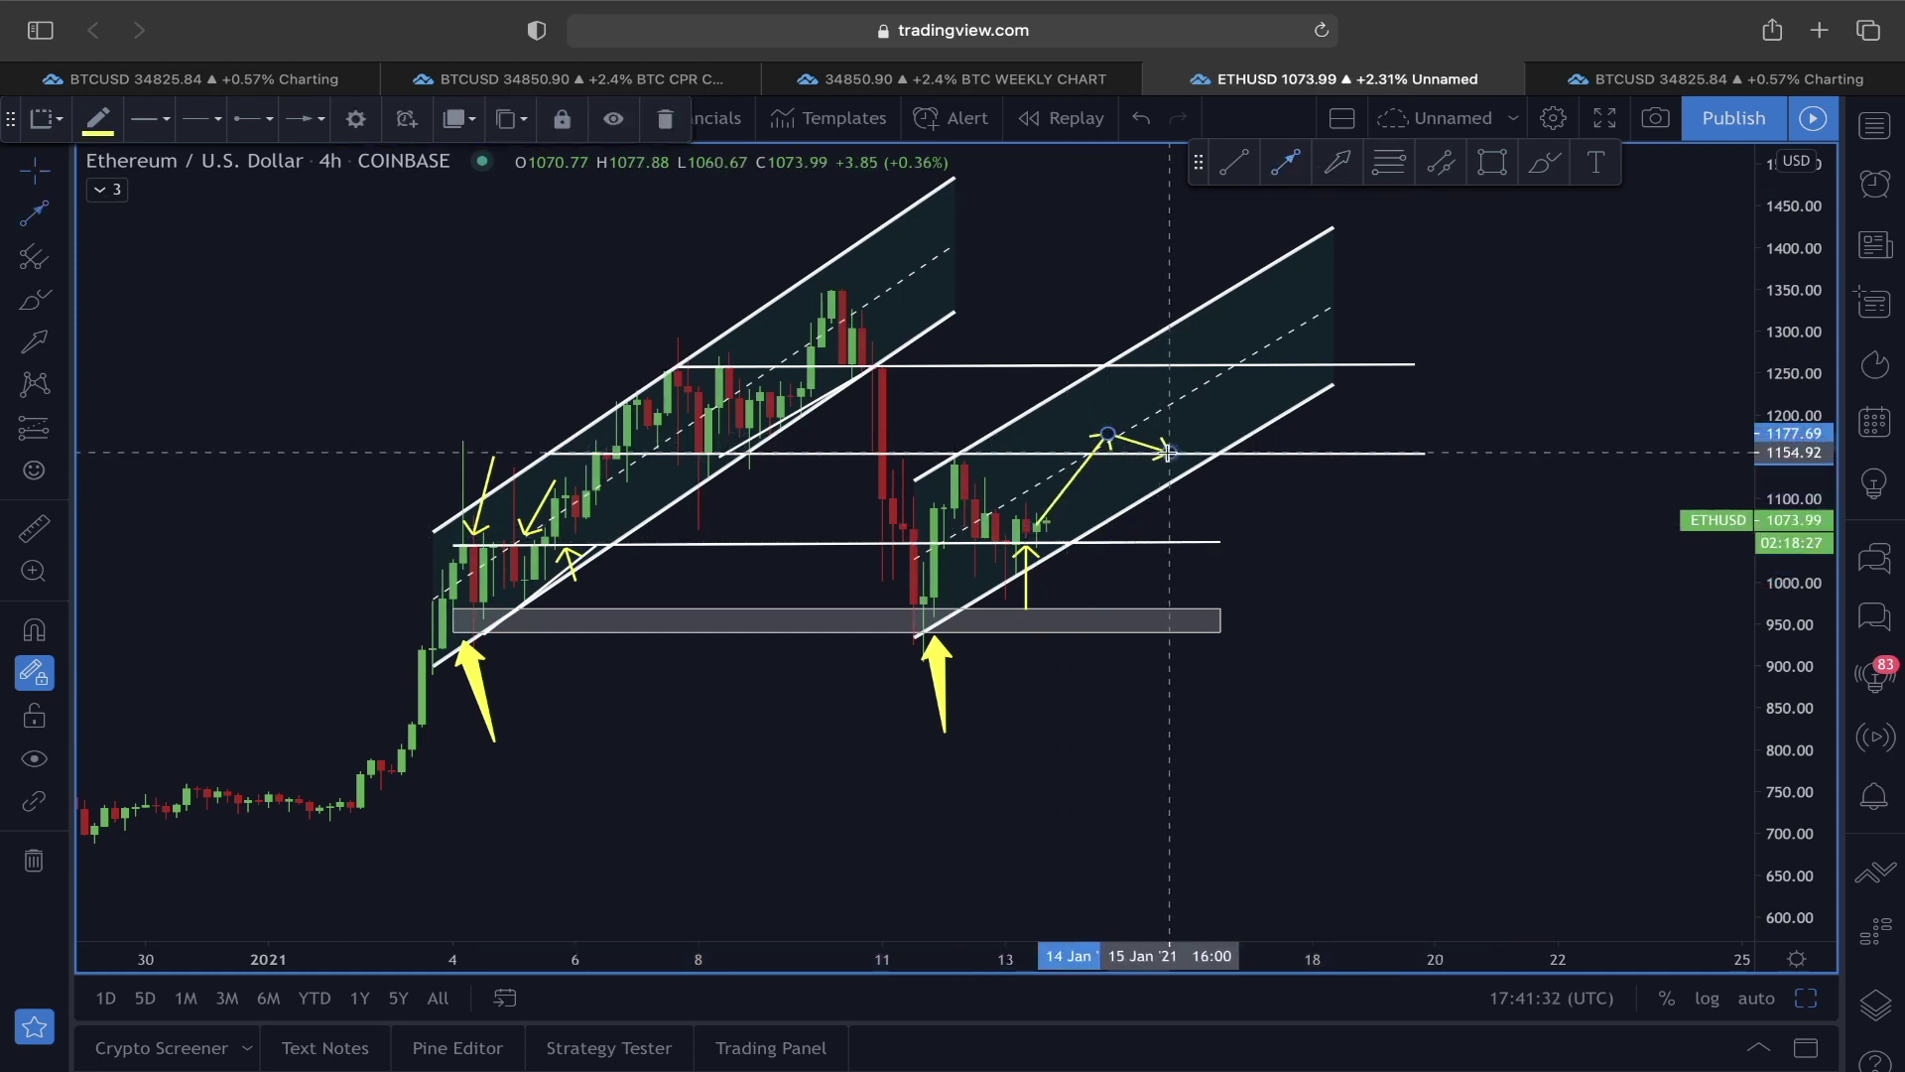
pyautogui.doubleClick(1212, 365)
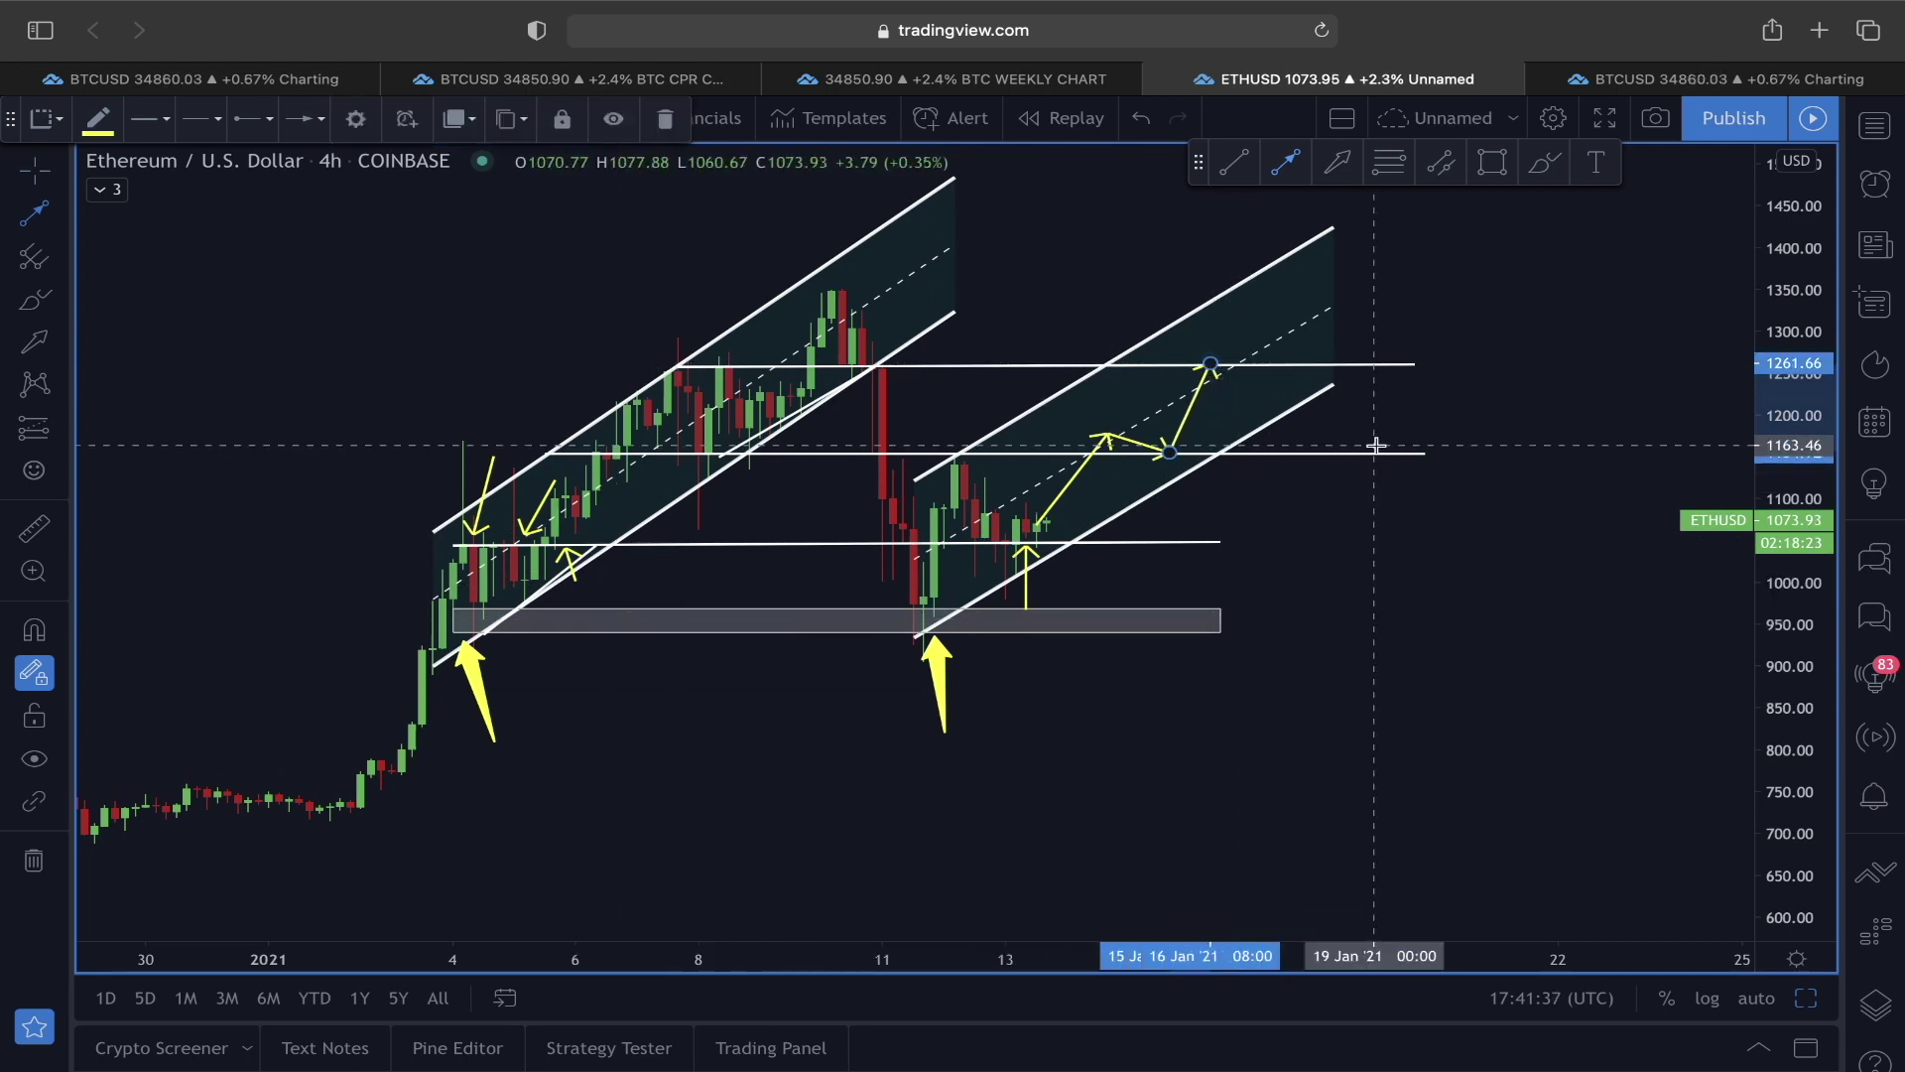
# Step: Switch the chart to the 1-hour timeframe and remove all drawings
pyautogui.moveTo(10, 118)
pyautogui.mouseDown()
pyautogui.moveTo(553, 119)
pyautogui.moveTo(482, 119)
pyautogui.mouseUp()
pyautogui.click(240, 126)
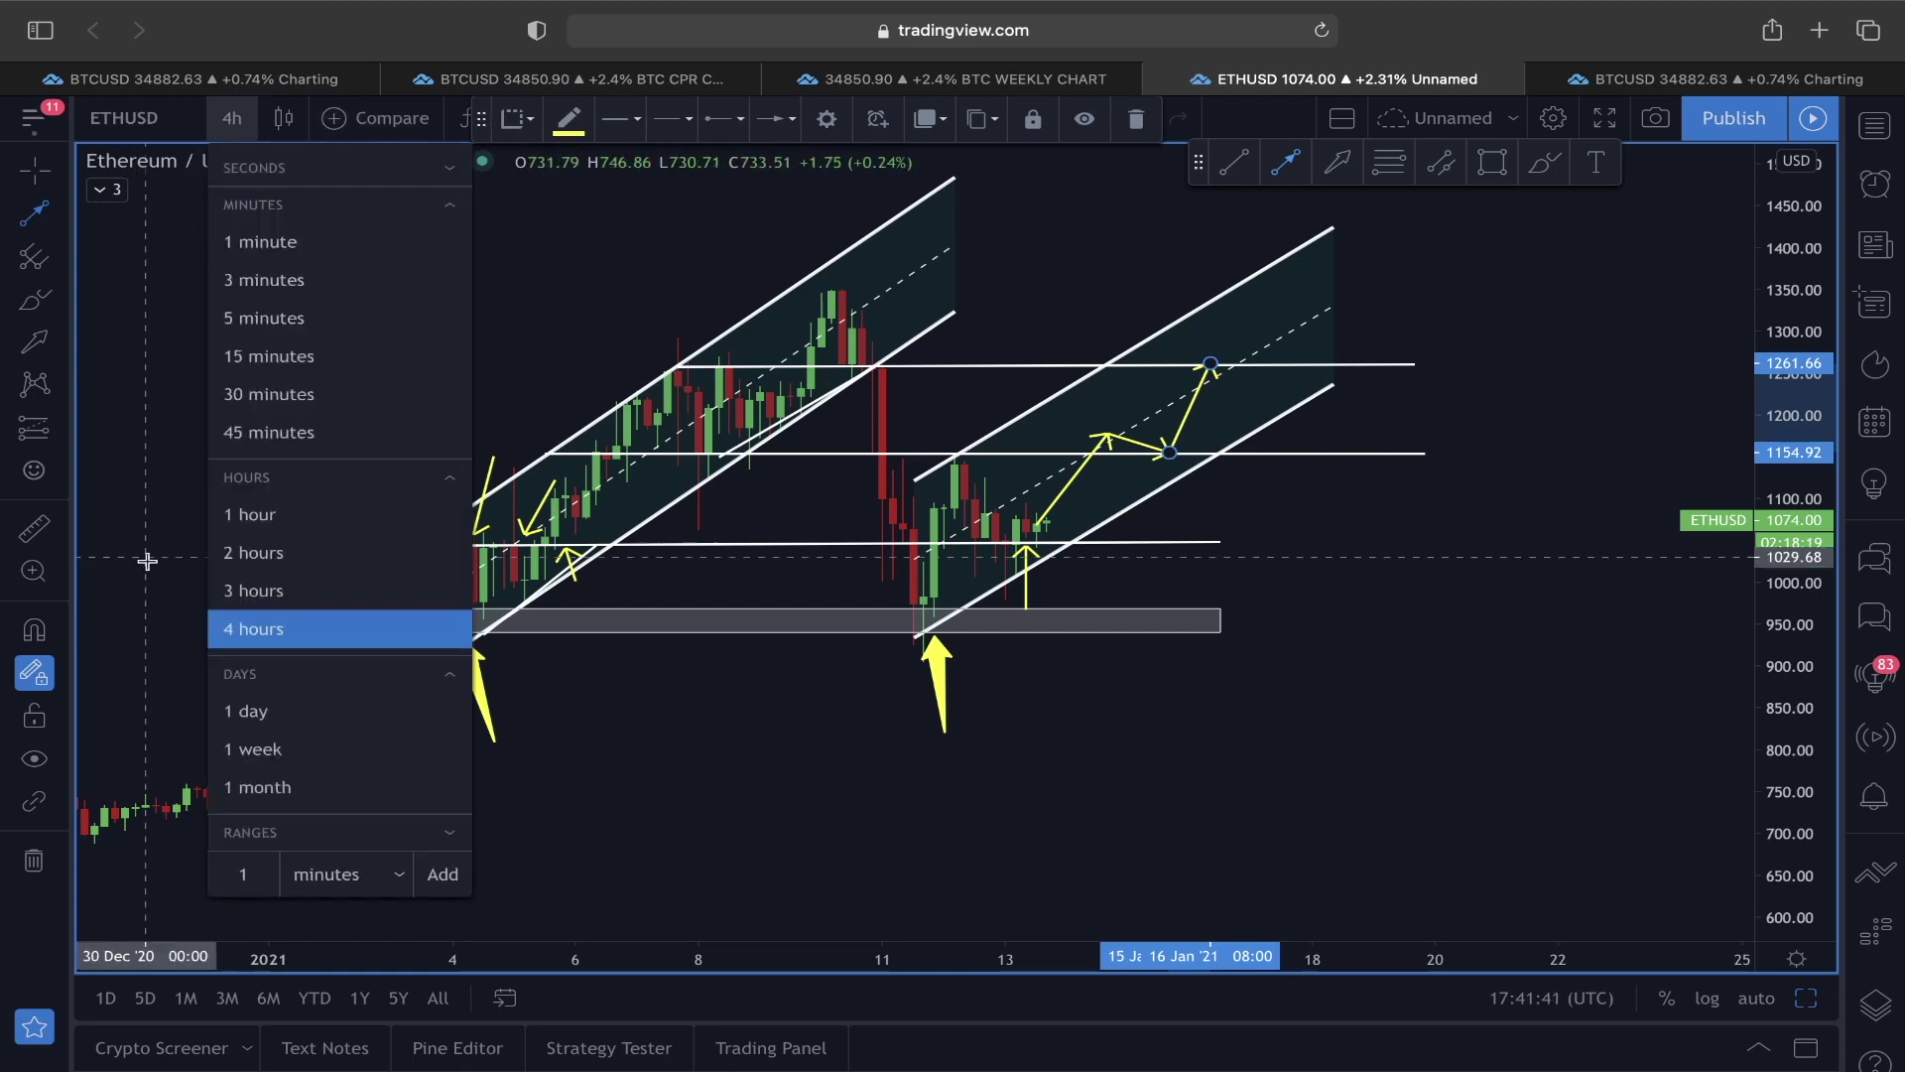
pyautogui.click(238, 513)
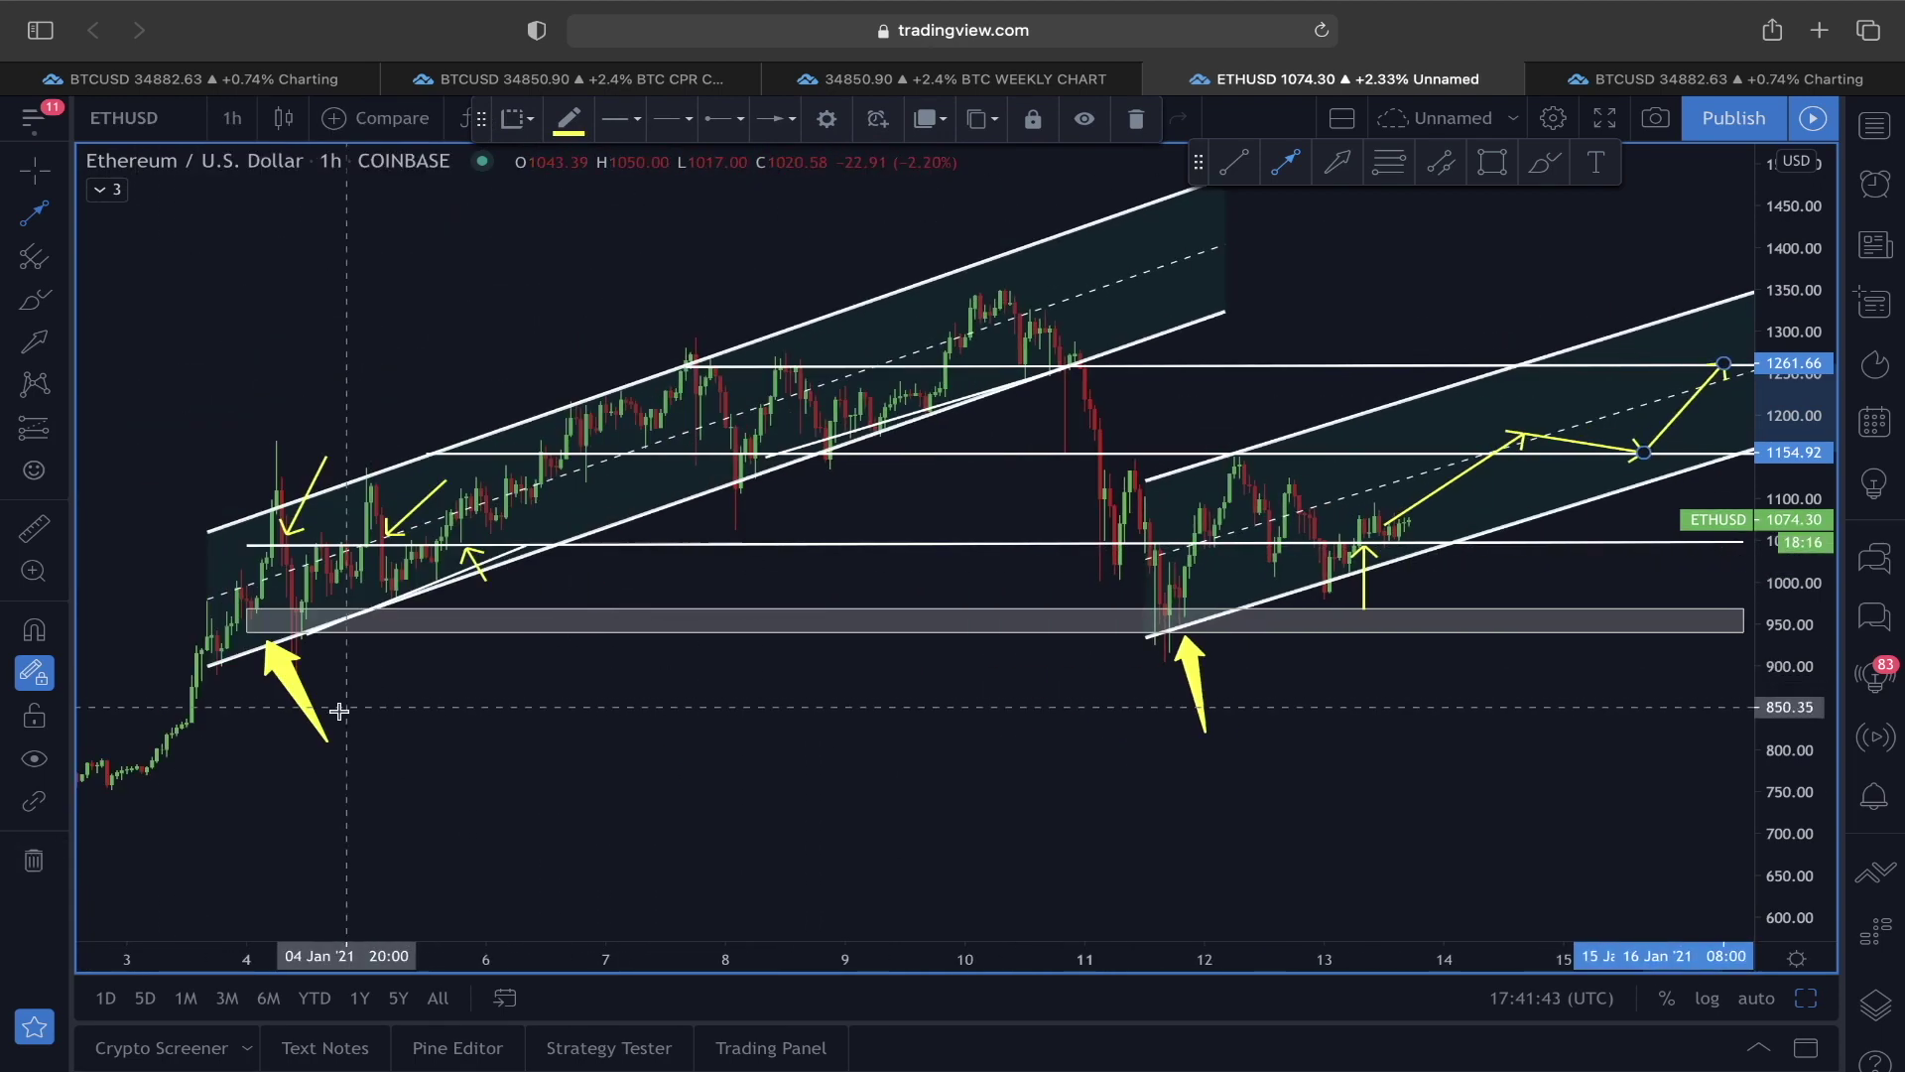
pyautogui.click(34, 859)
pyautogui.scroll(5, 1059, 540)
pyautogui.scroll(-8, 764, 566)
pyautogui.scroll(6, 908, 563)
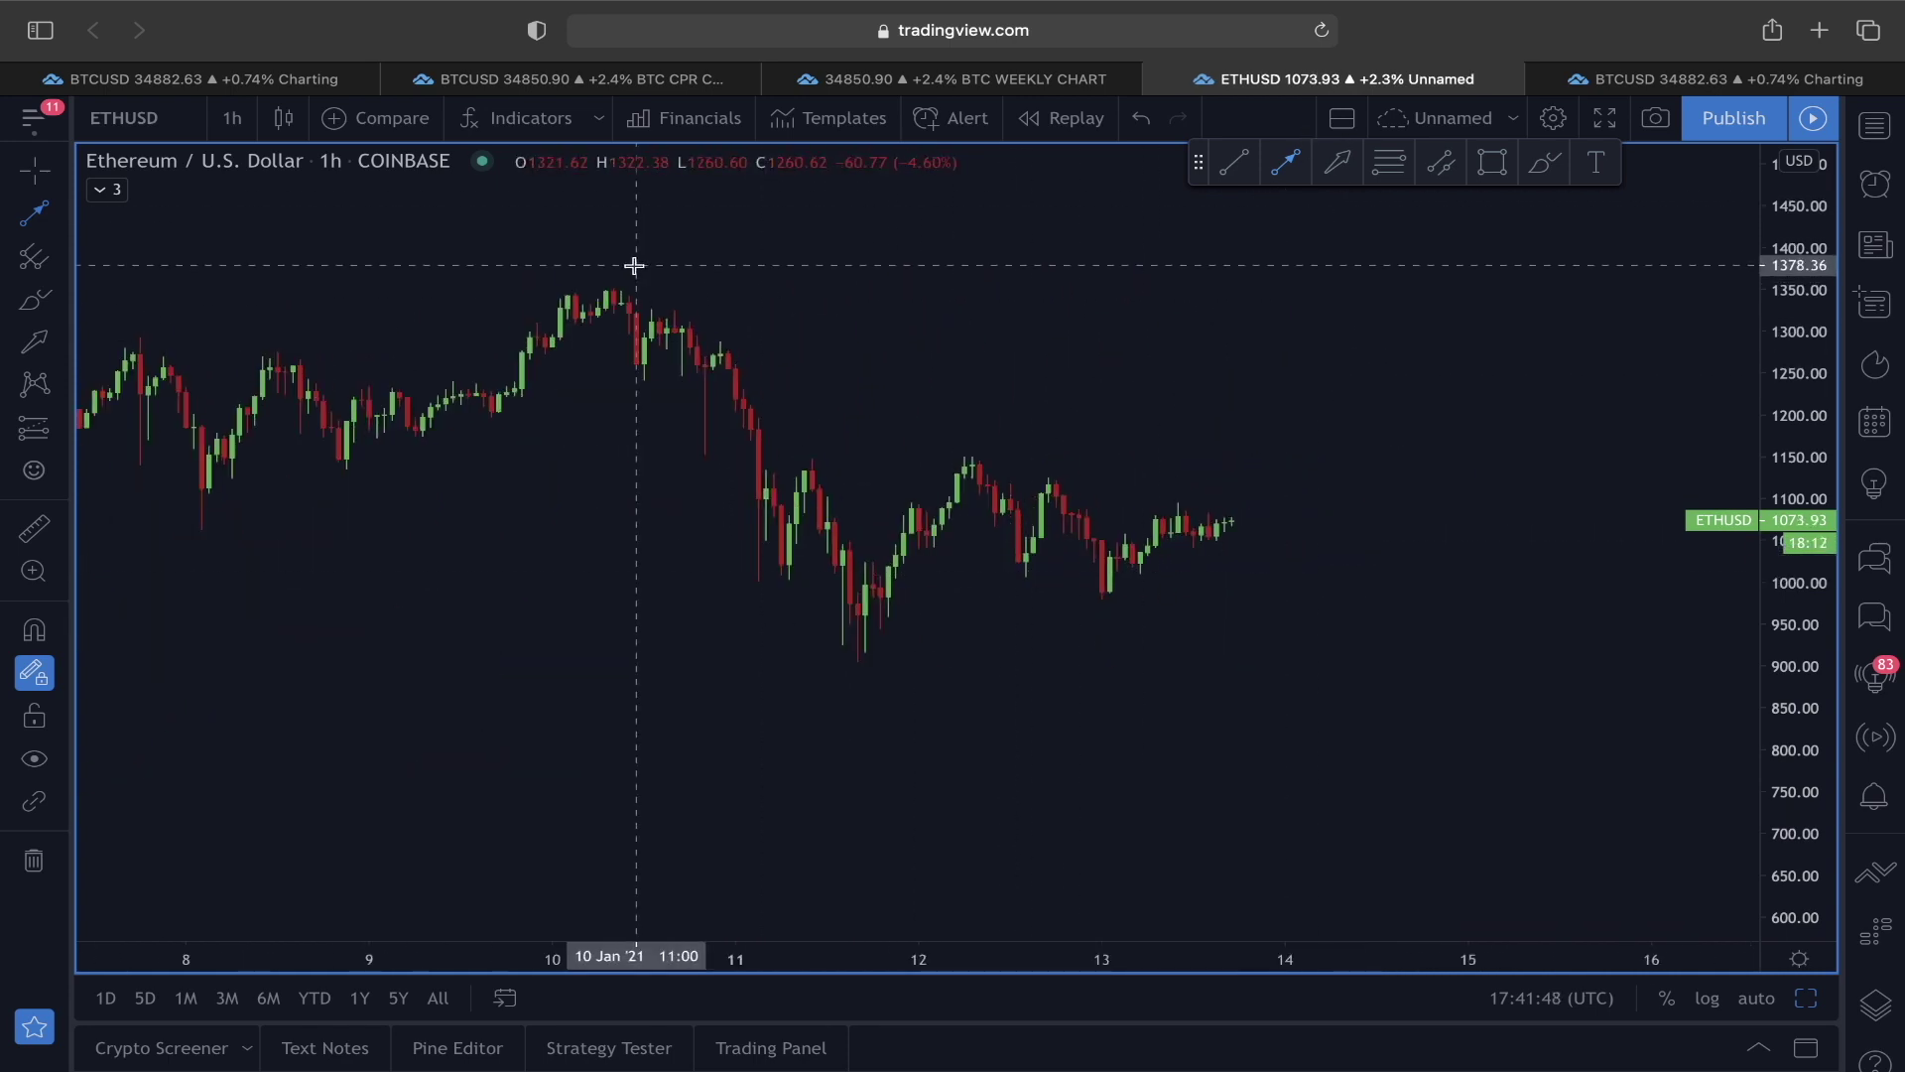
pyautogui.click(606, 281)
# Step: Draw the two yellow falling wedge lines from the 10 Jan peak
pyautogui.click(1290, 596)
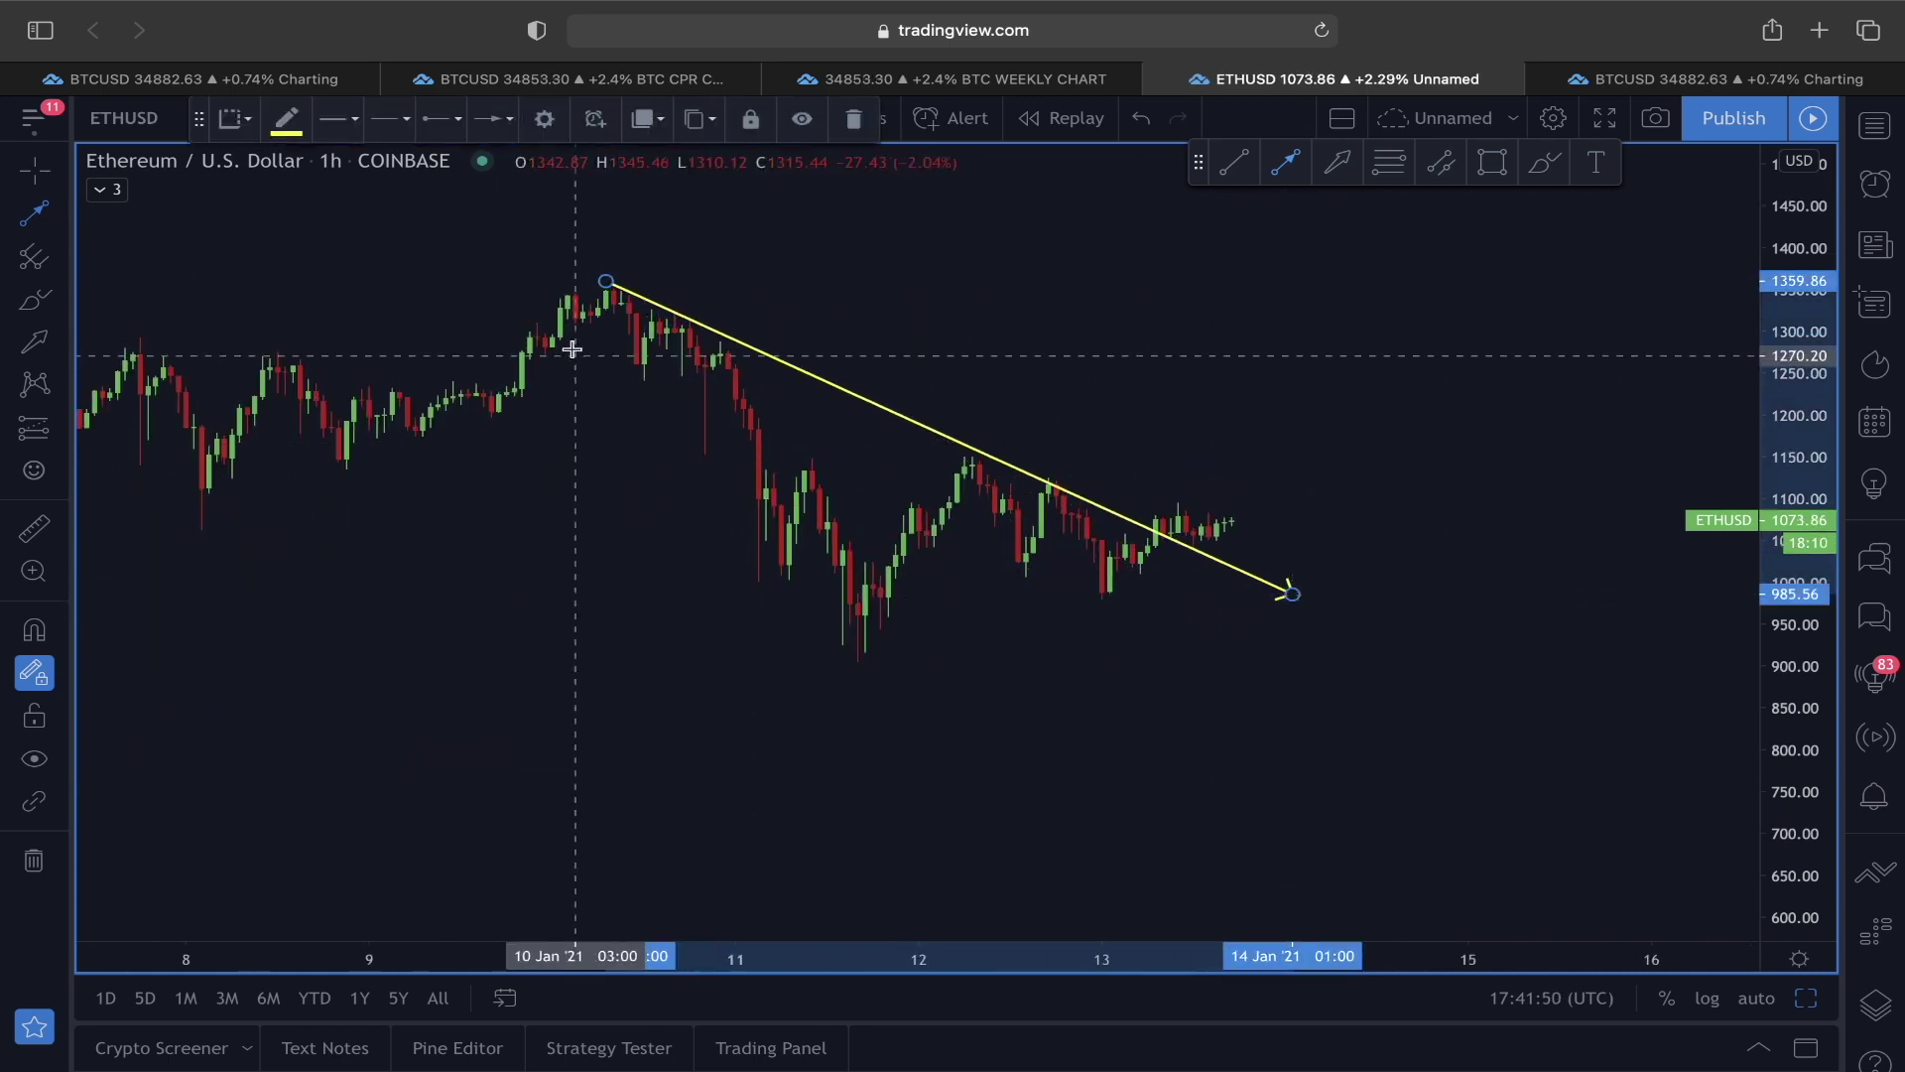
pyautogui.click(597, 330)
pyautogui.click(925, 740)
pyautogui.scroll(2, 1097, 745)
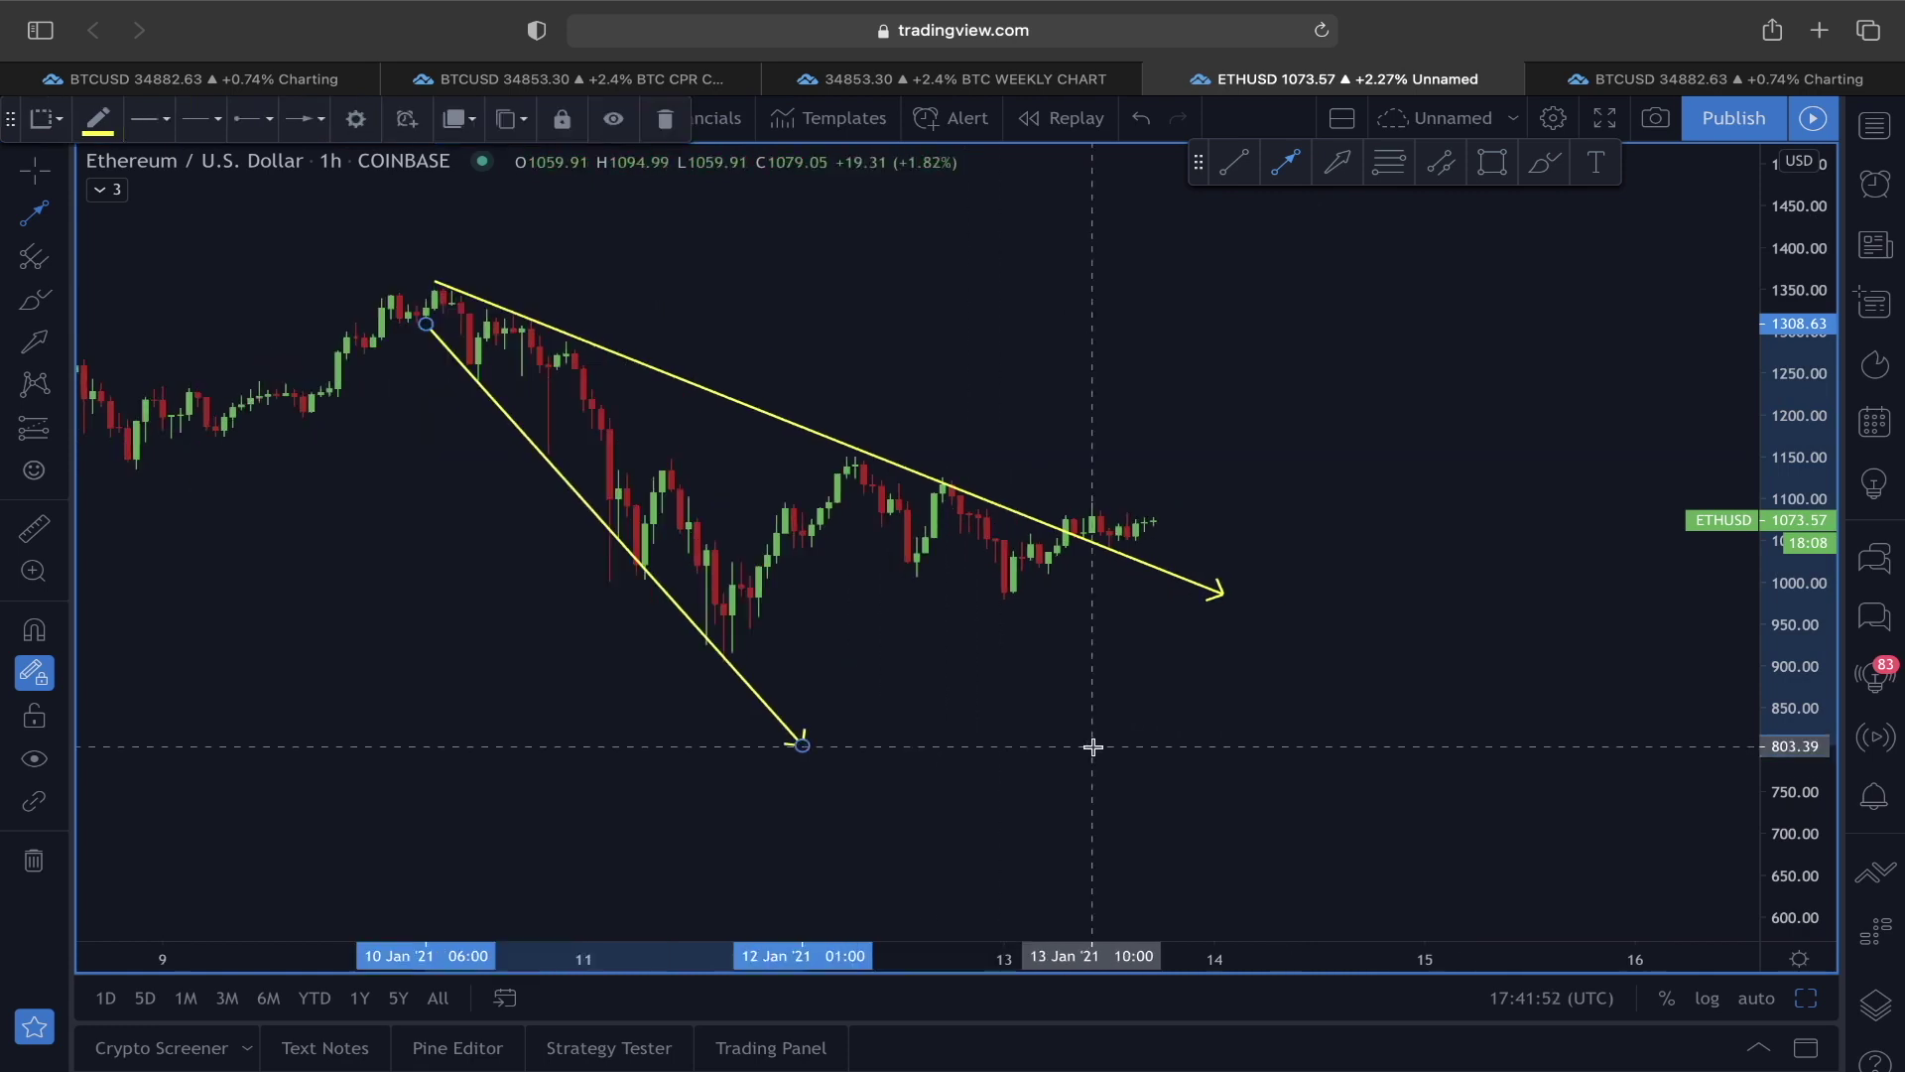
pyautogui.scroll(1, 915, 724)
pyautogui.click(1003, 692)
pyautogui.moveTo(1206, 628); pyautogui.dragTo(1238, 658)
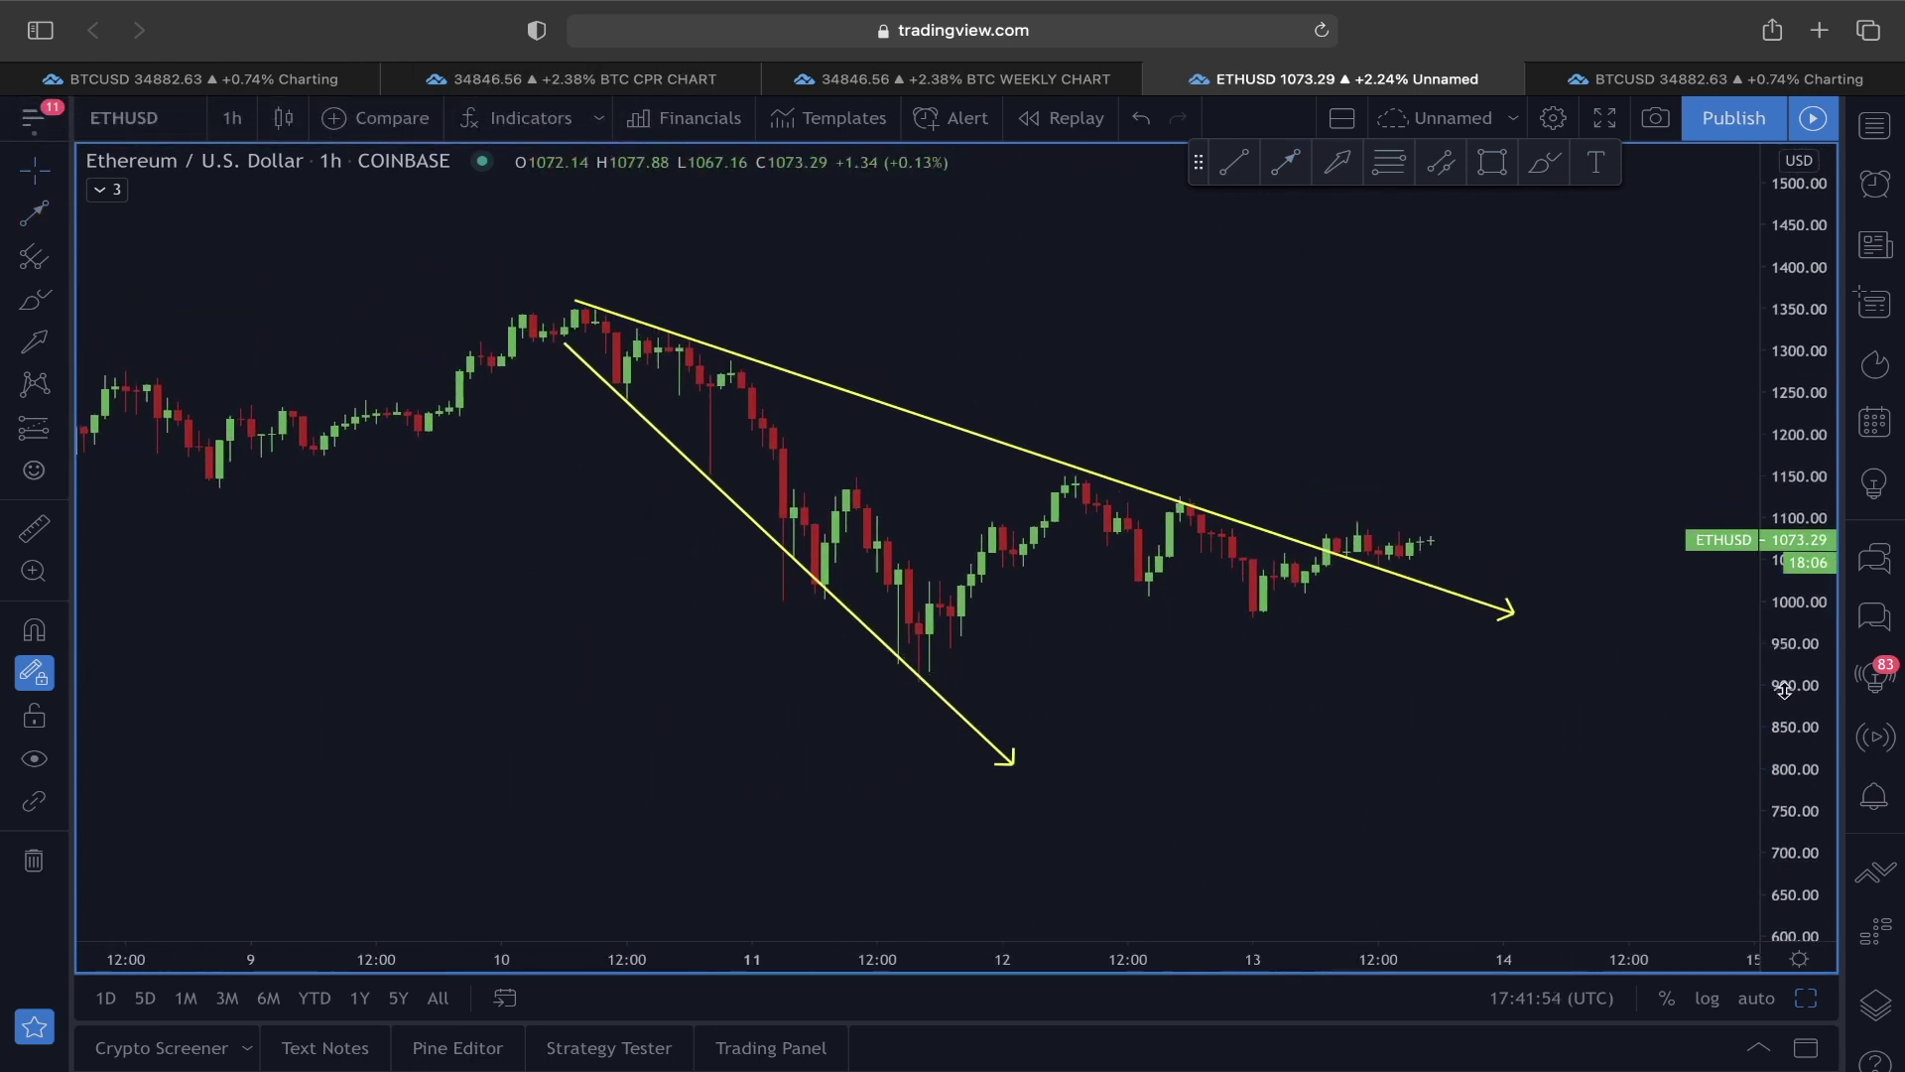
pyautogui.moveTo(1784, 691); pyautogui.dragTo(1828, 485)
pyautogui.scroll(1, 1518, 663)
pyautogui.moveTo(1518, 663); pyautogui.dragTo(1502, 712)
pyautogui.moveTo(1792, 350); pyautogui.dragTo(1777, 505)
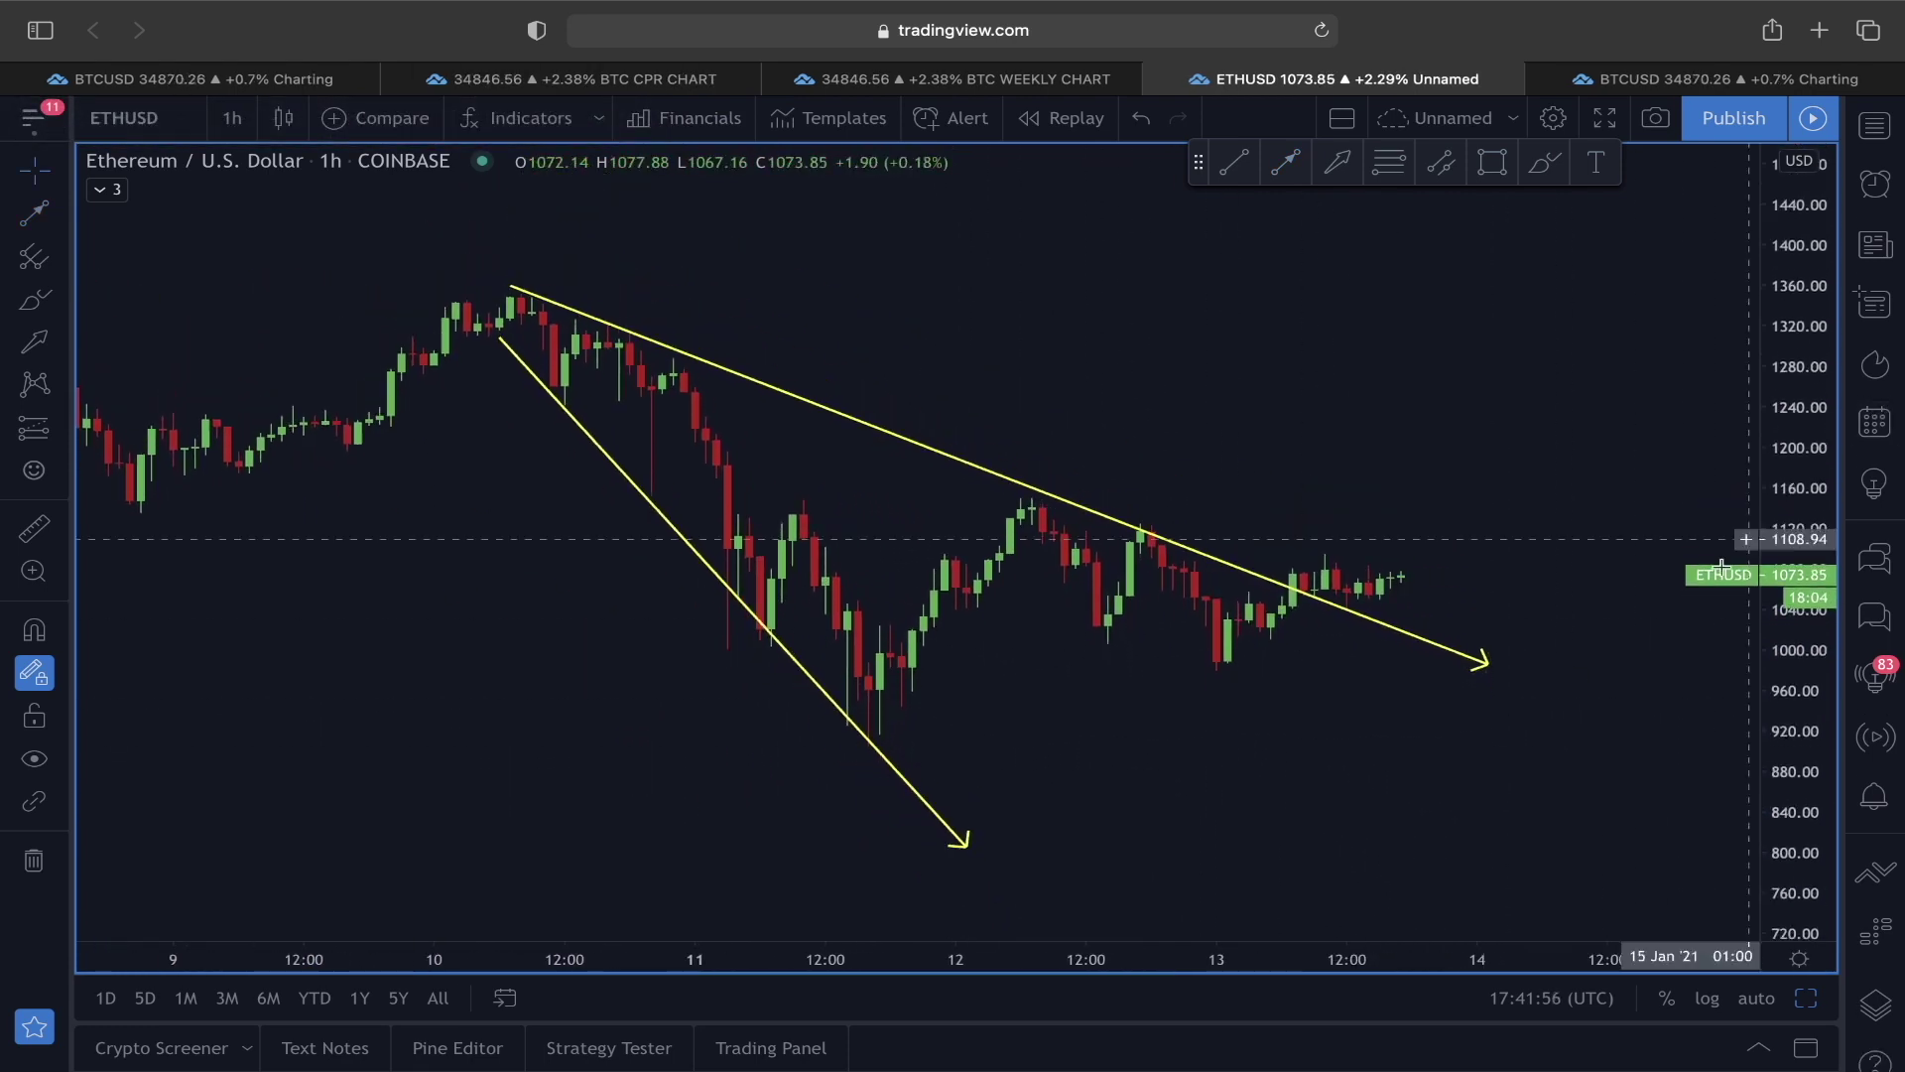
# Step: Sketch a white freehand path rising toward about 1320
pyautogui.moveTo(1326, 777); pyautogui.dragTo(1238, 774)
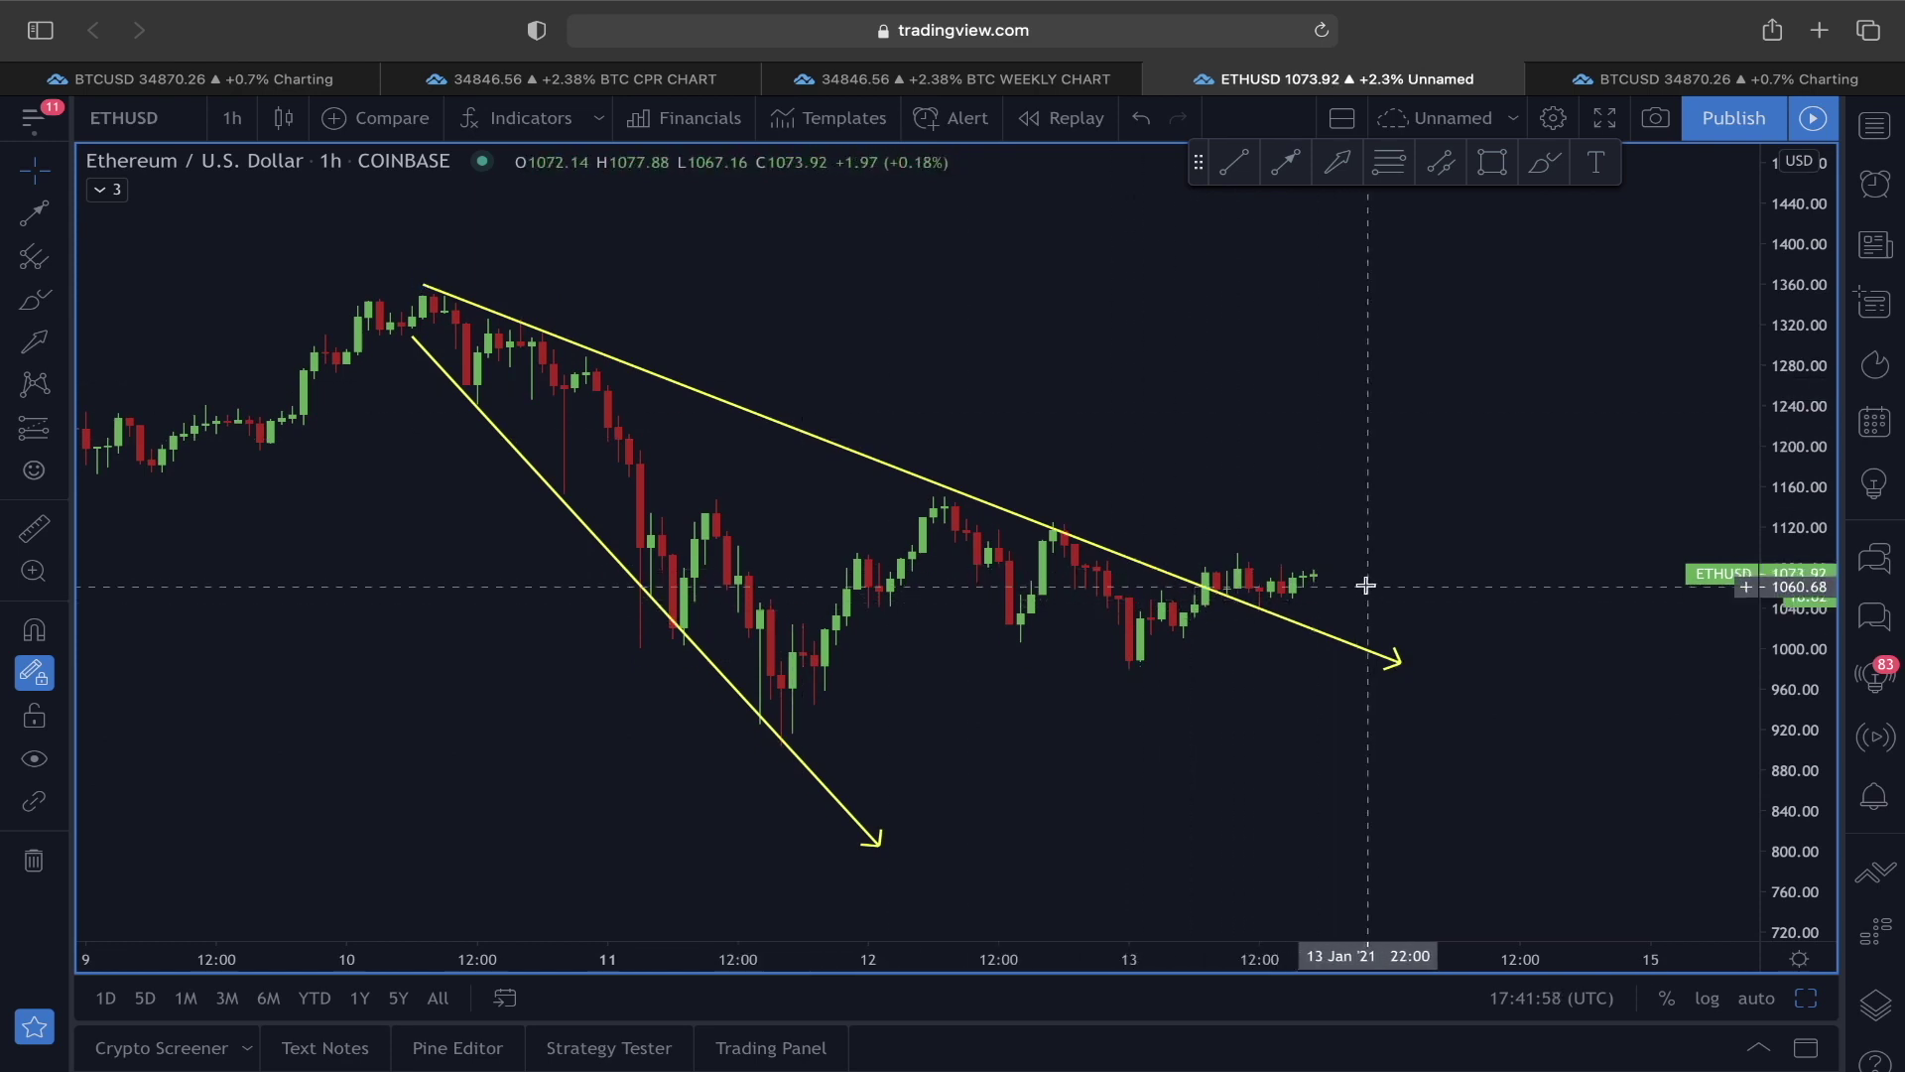
pyautogui.moveTo(1365, 586); pyautogui.dragTo(1260, 585)
pyautogui.click(38, 302)
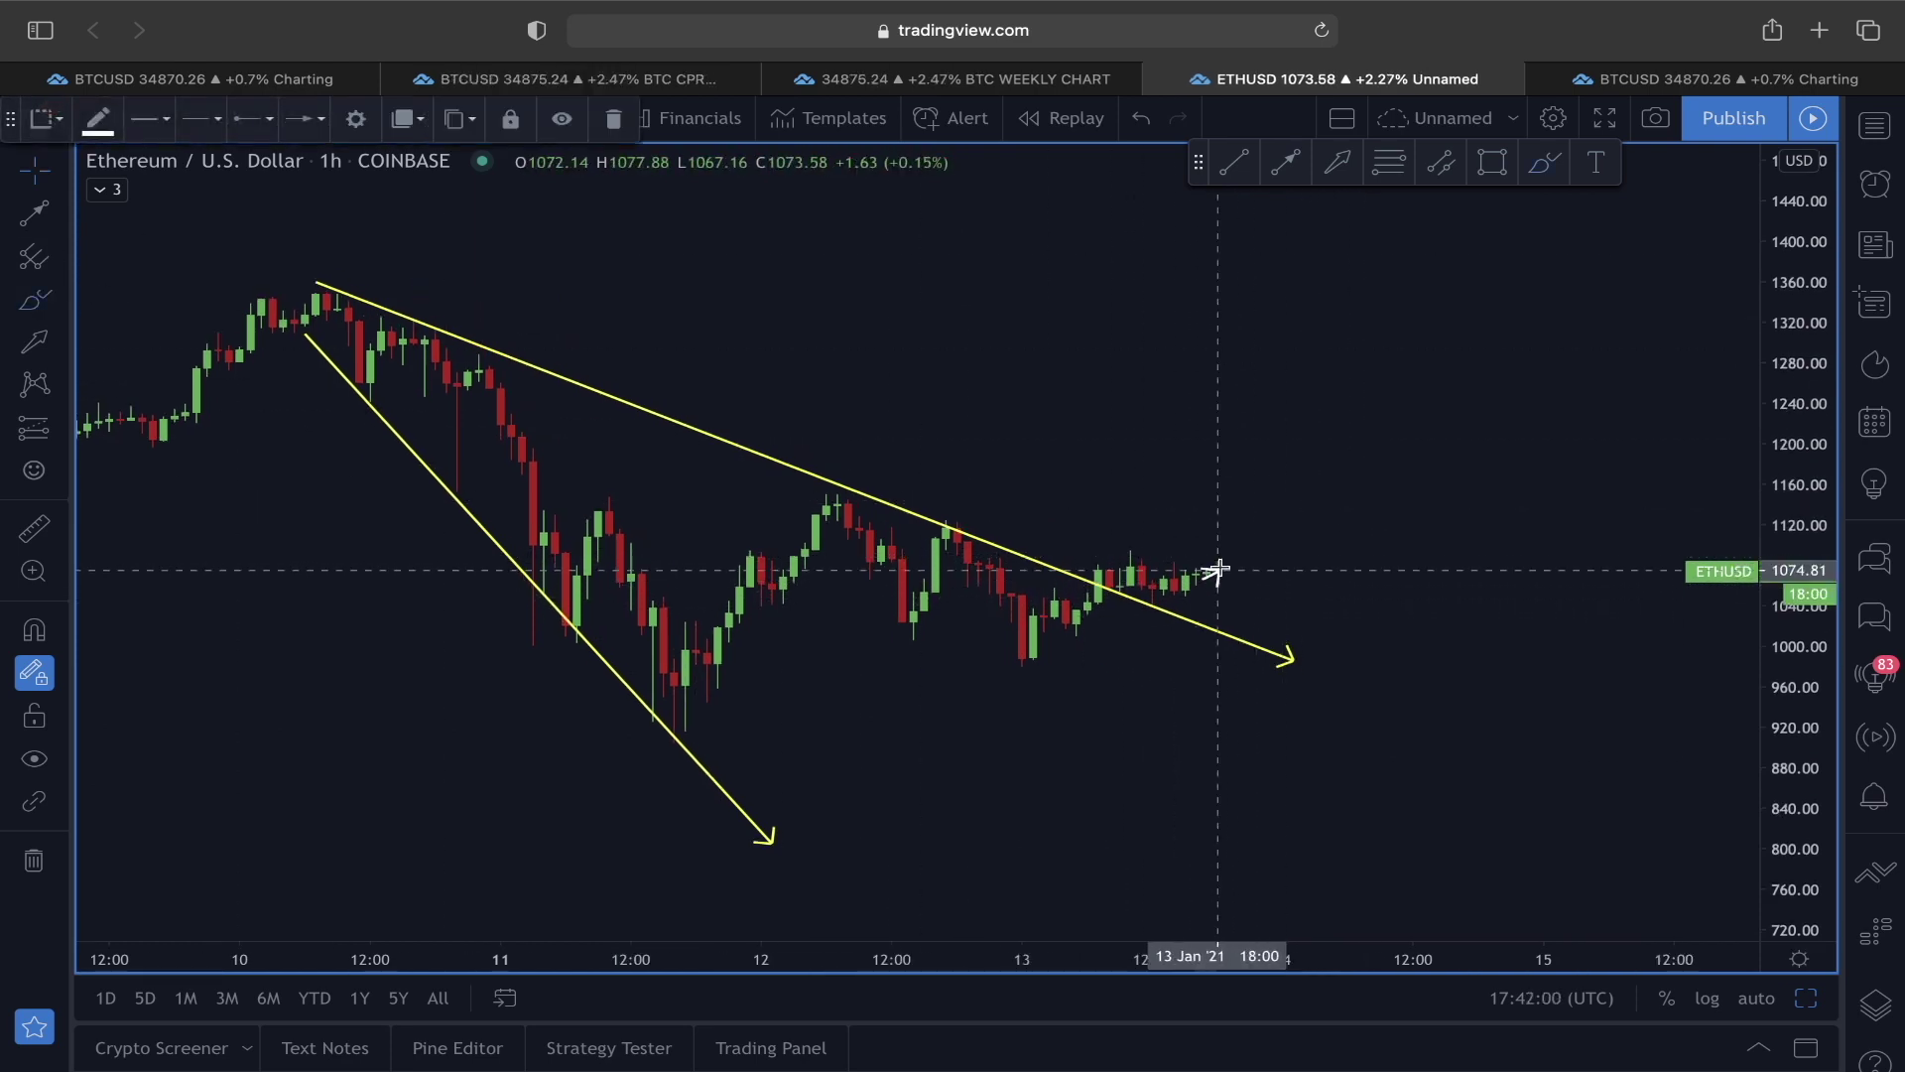
pyautogui.moveTo(1436, 552); pyautogui.dragTo(1610, 329)
pyautogui.scroll(-3, 1438, 375)
pyautogui.moveTo(1384, 351); pyautogui.dragTo(1216, 348)
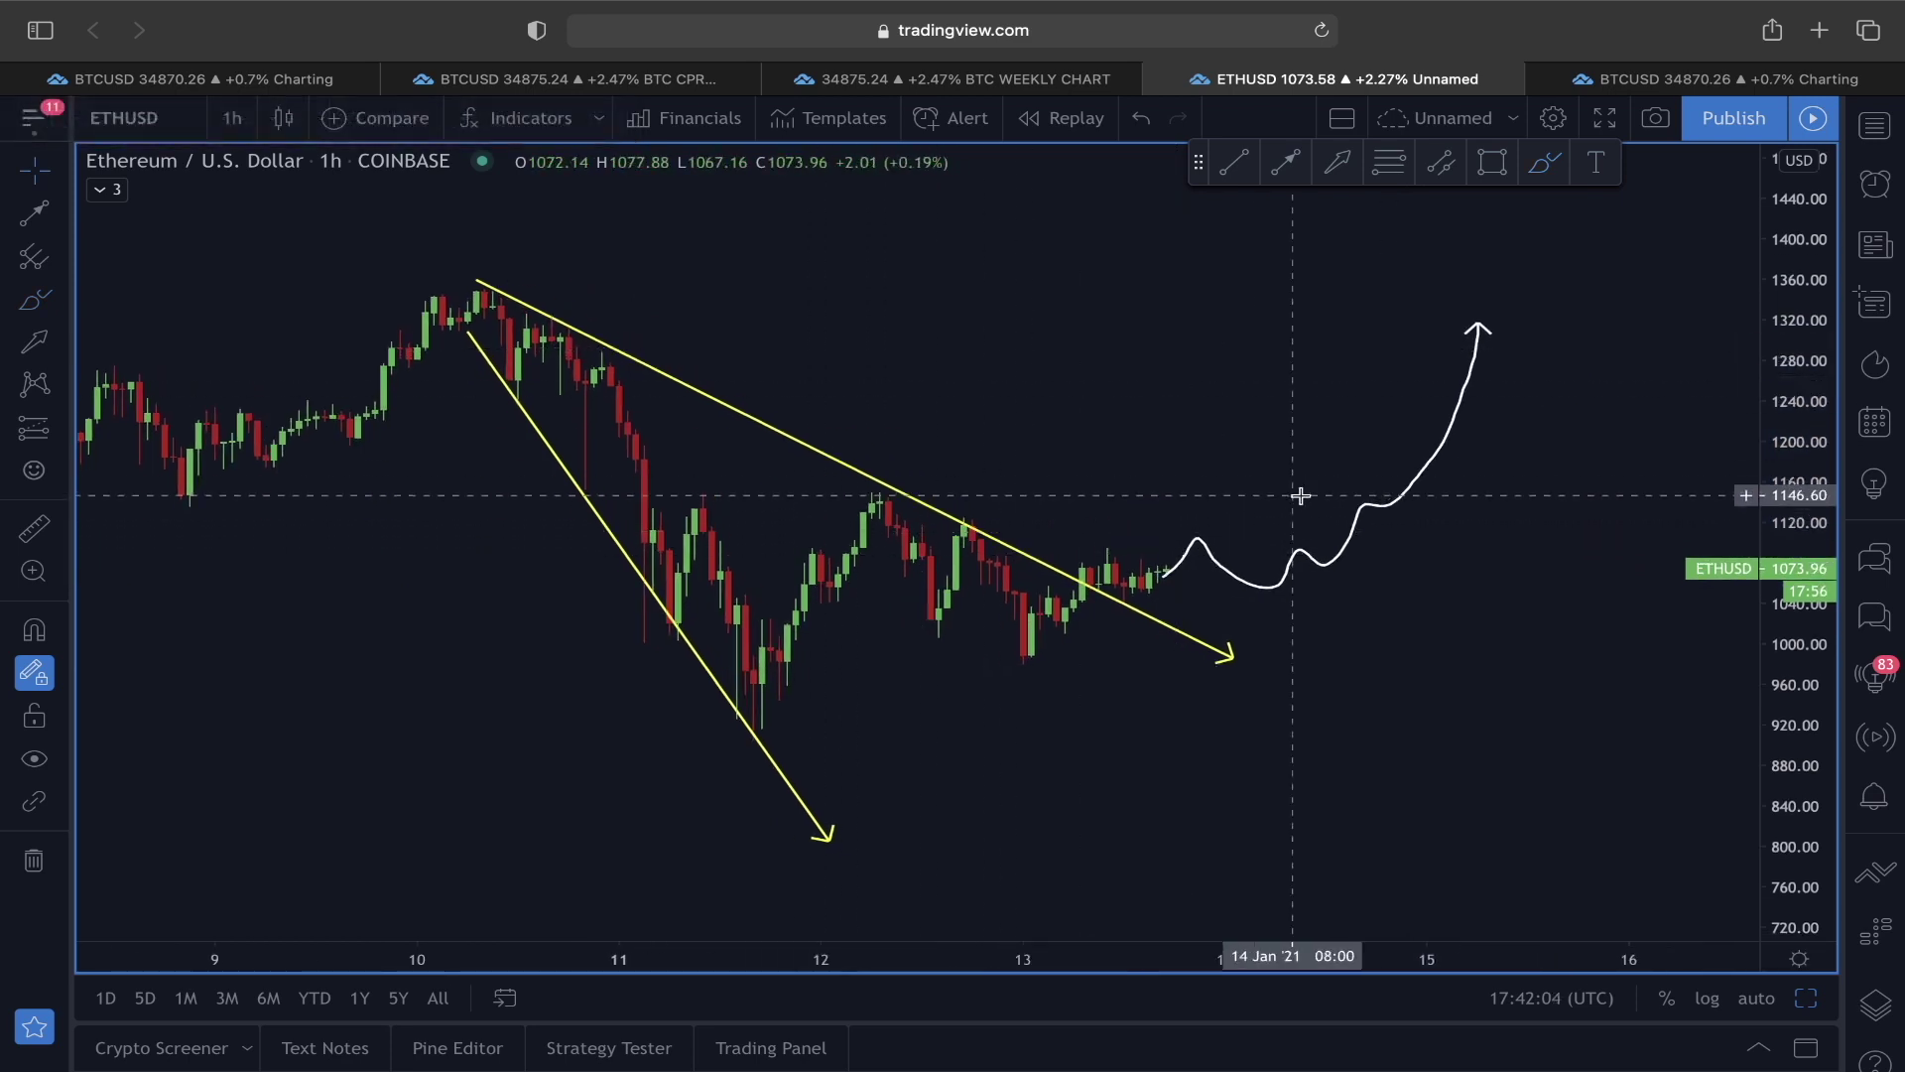
pyautogui.click(56, 862)
pyautogui.scroll(2, 890, 484)
# Step: Draw a rising support line to about 1145 and a flat resistance arrow from the 11 Jan high
pyautogui.scroll(-2, 319, 681)
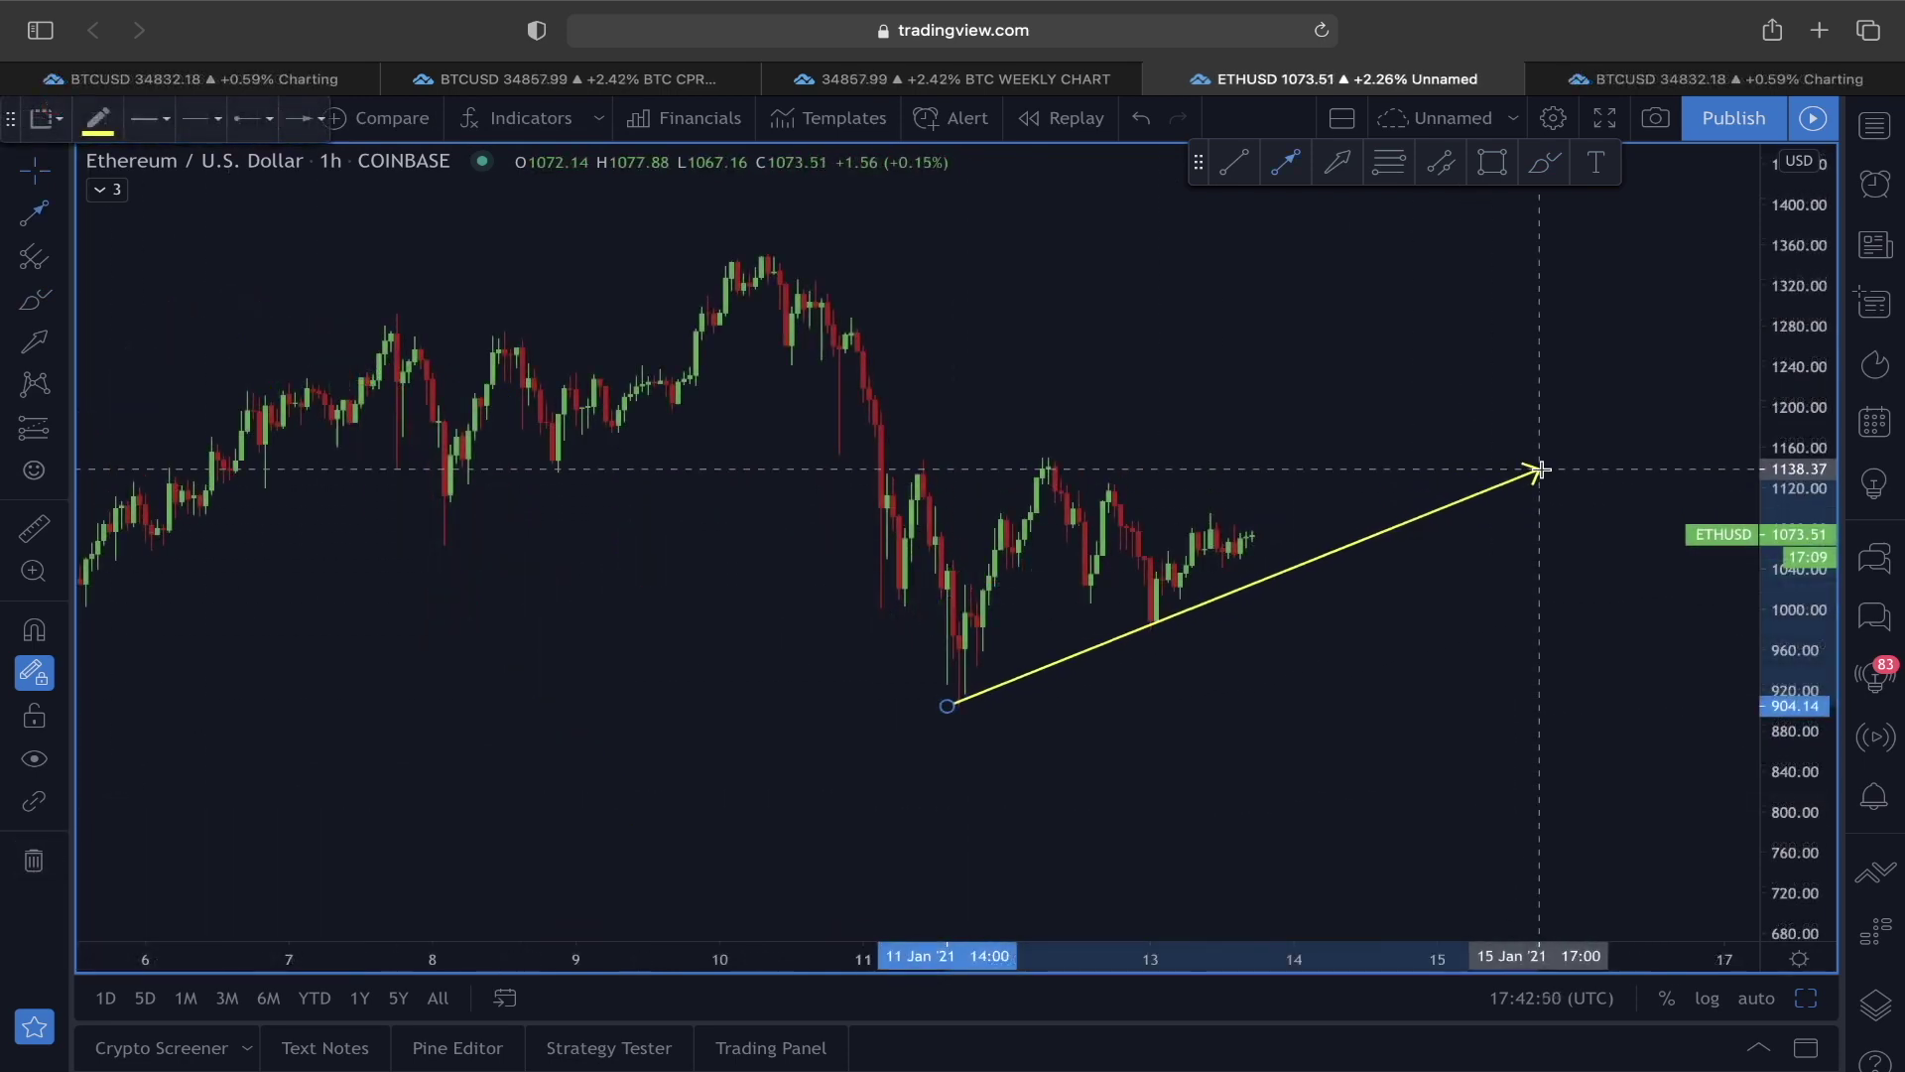
pyautogui.click(1539, 470)
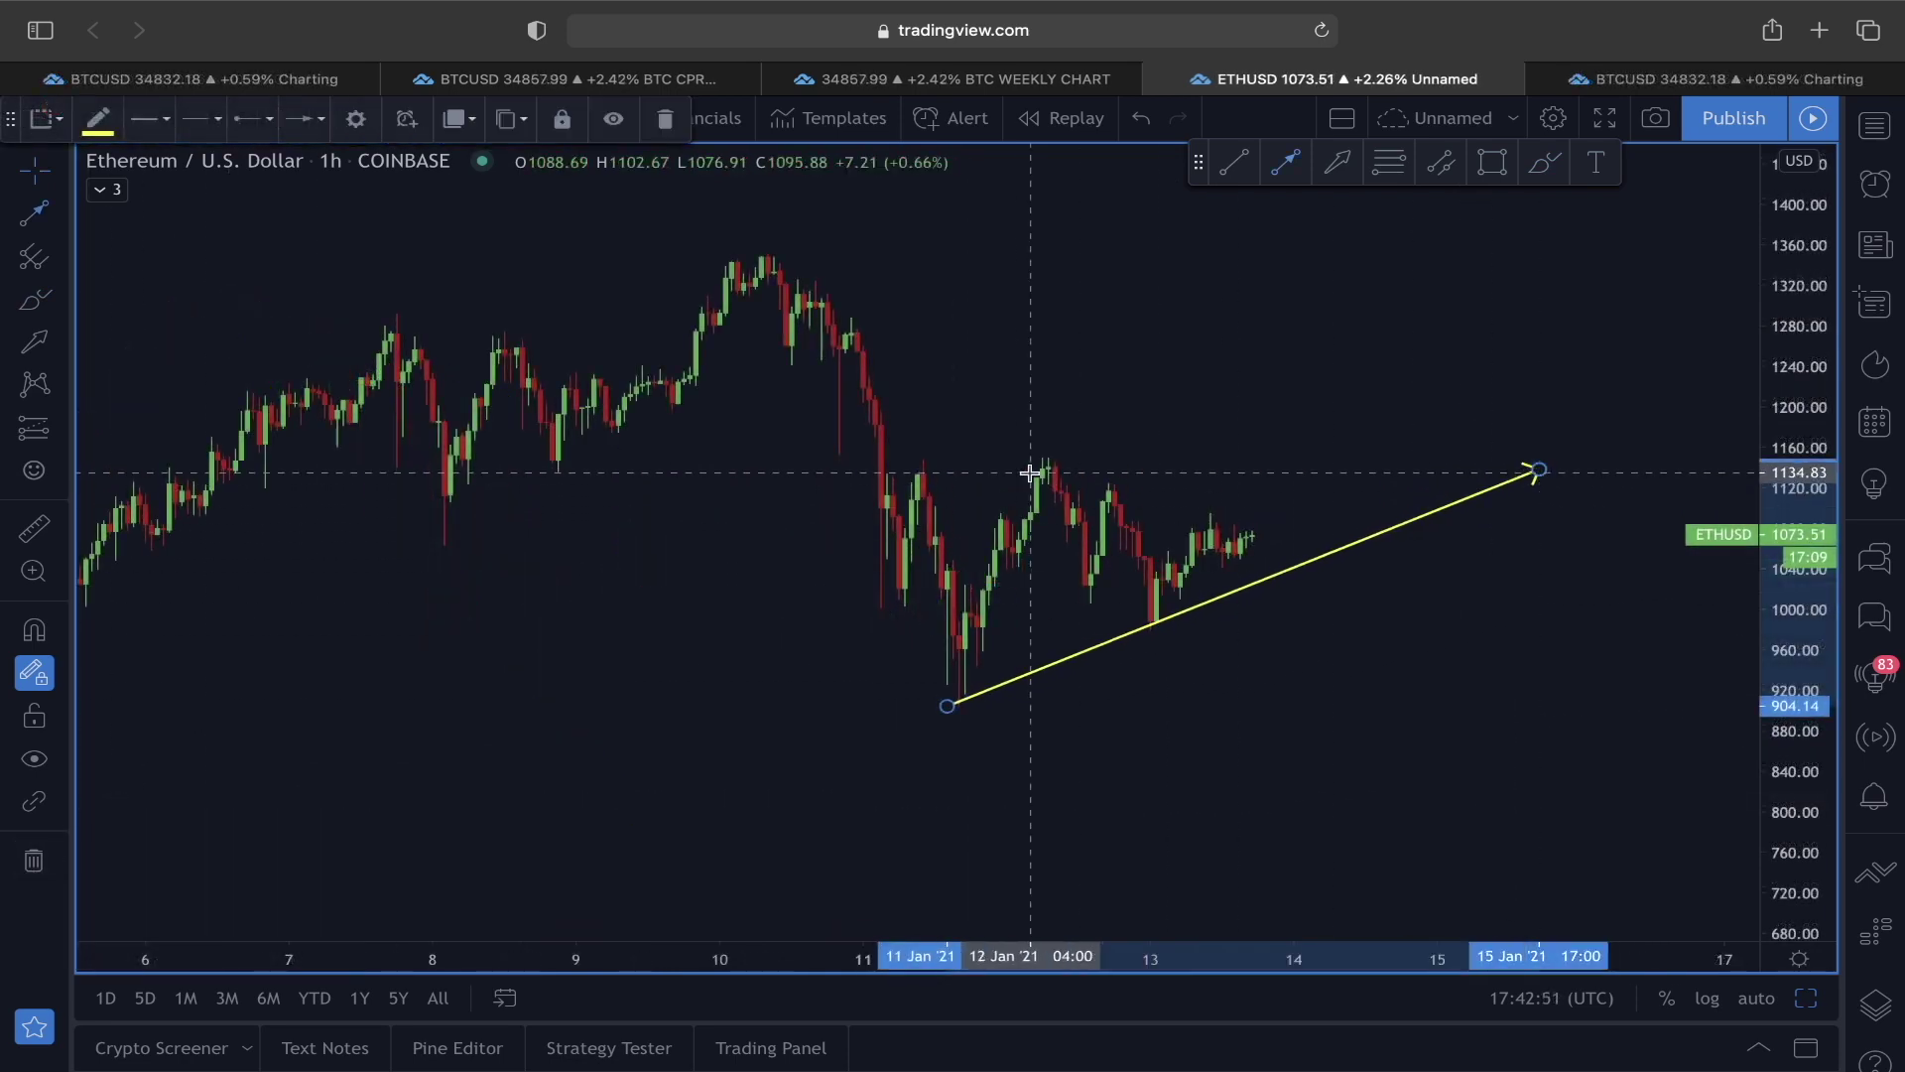
pyautogui.click(899, 462)
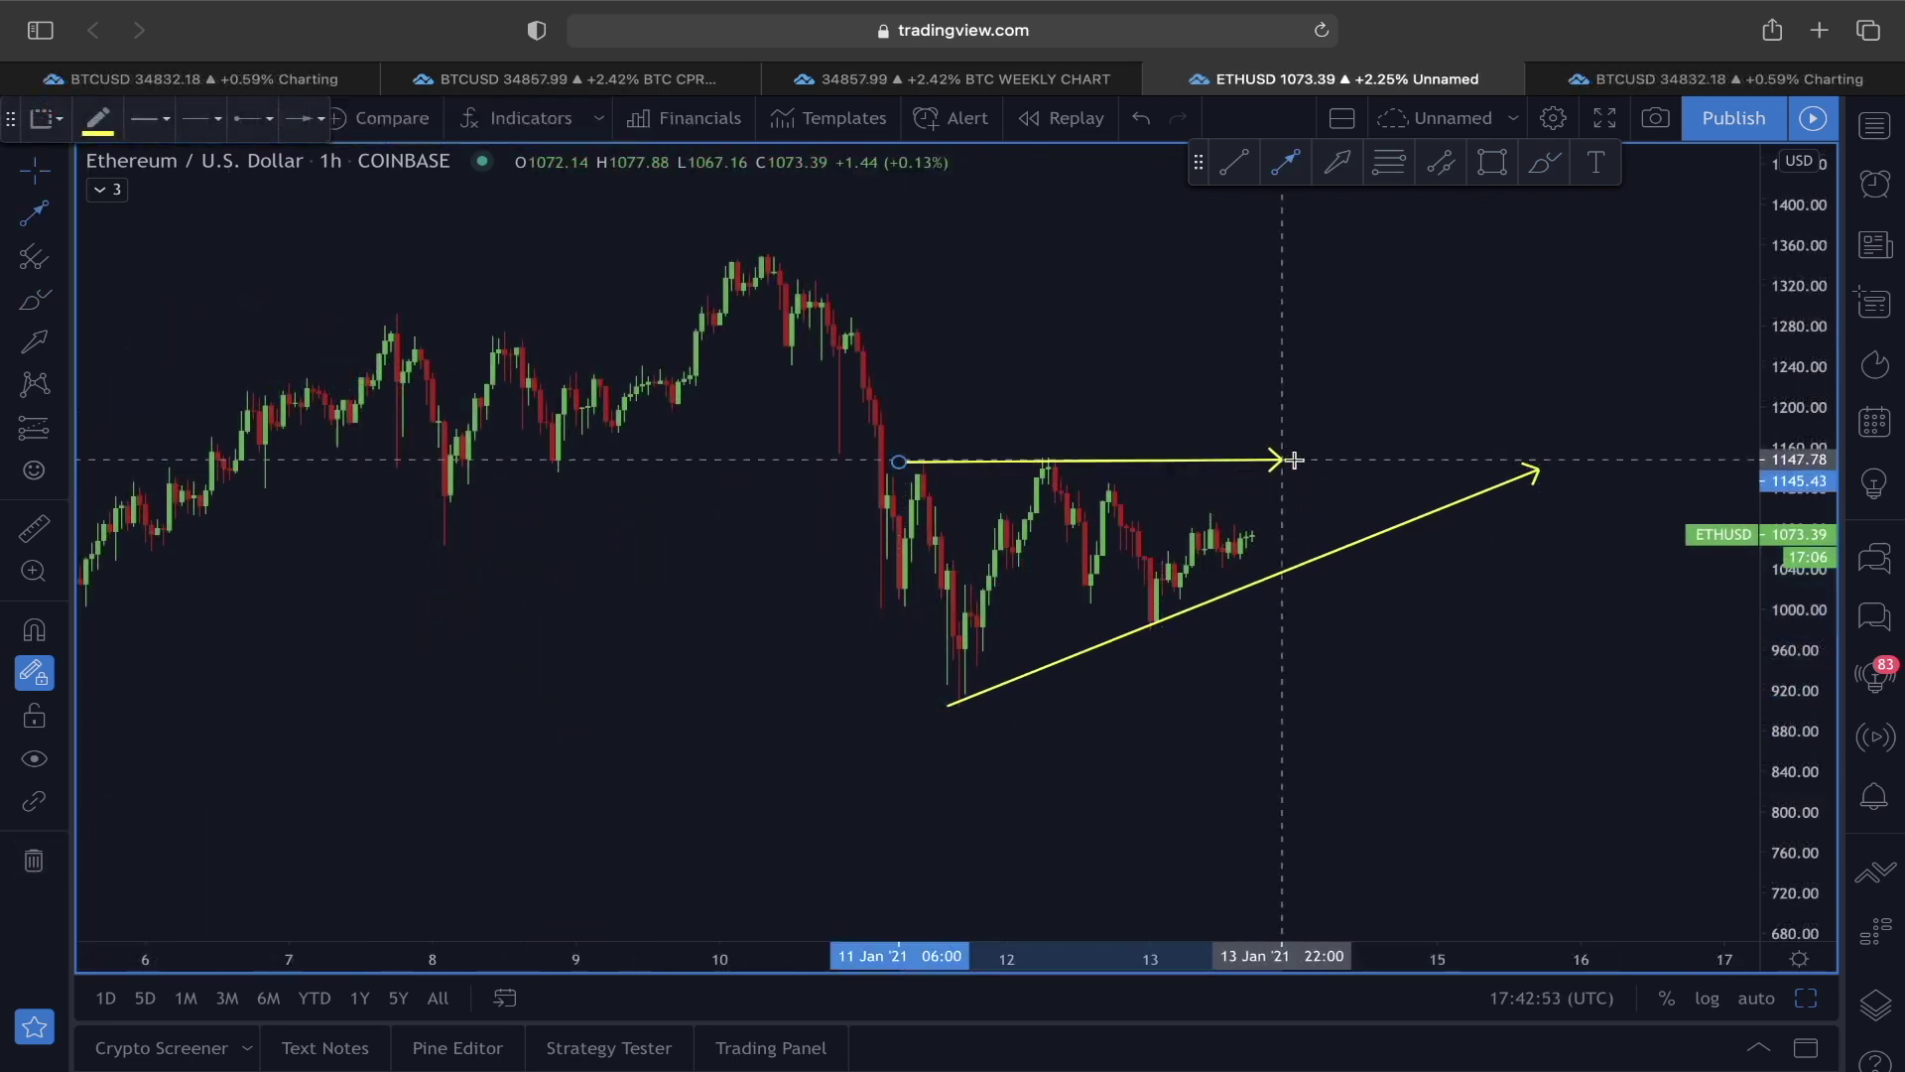
pyautogui.click(1509, 459)
pyautogui.scroll(-2, 1561, 524)
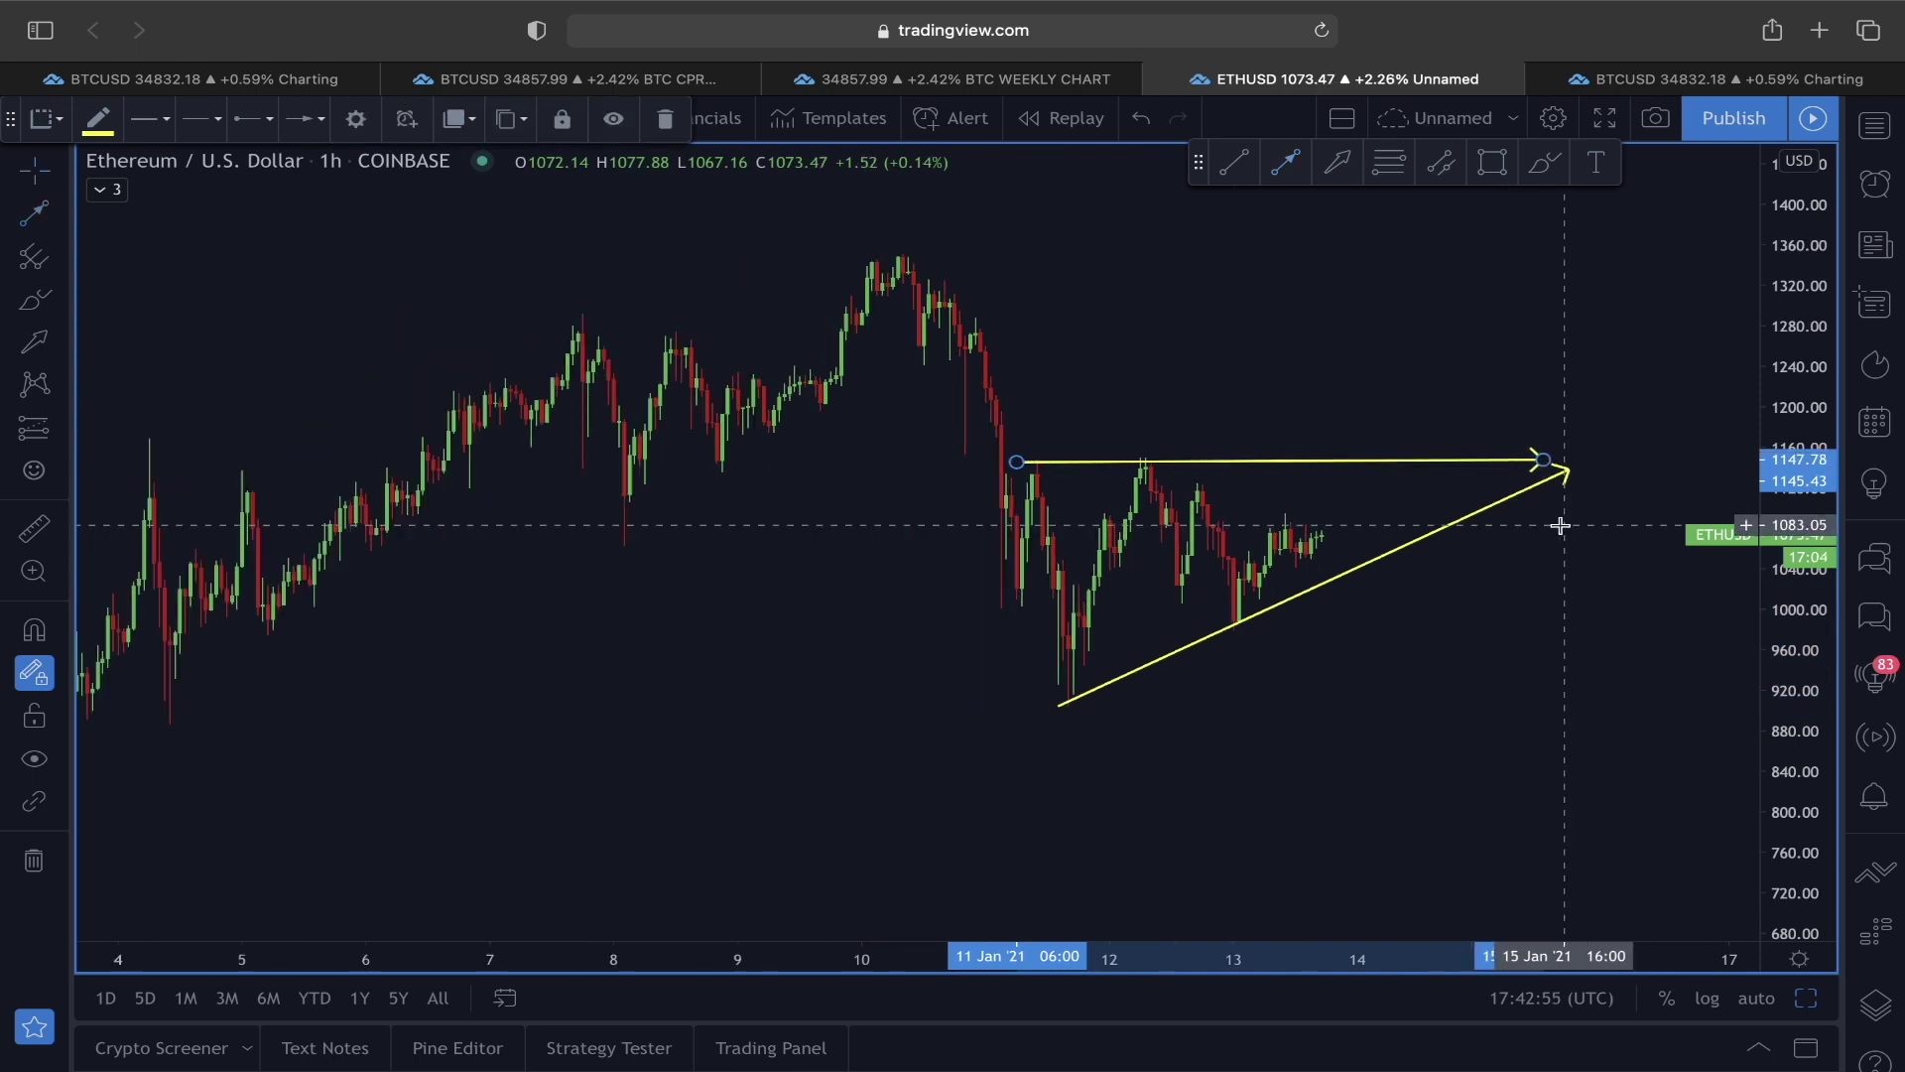
# Step: Draw a zigzag arrow path from the latest candles to a breakout near 1333
pyautogui.click(1300, 170)
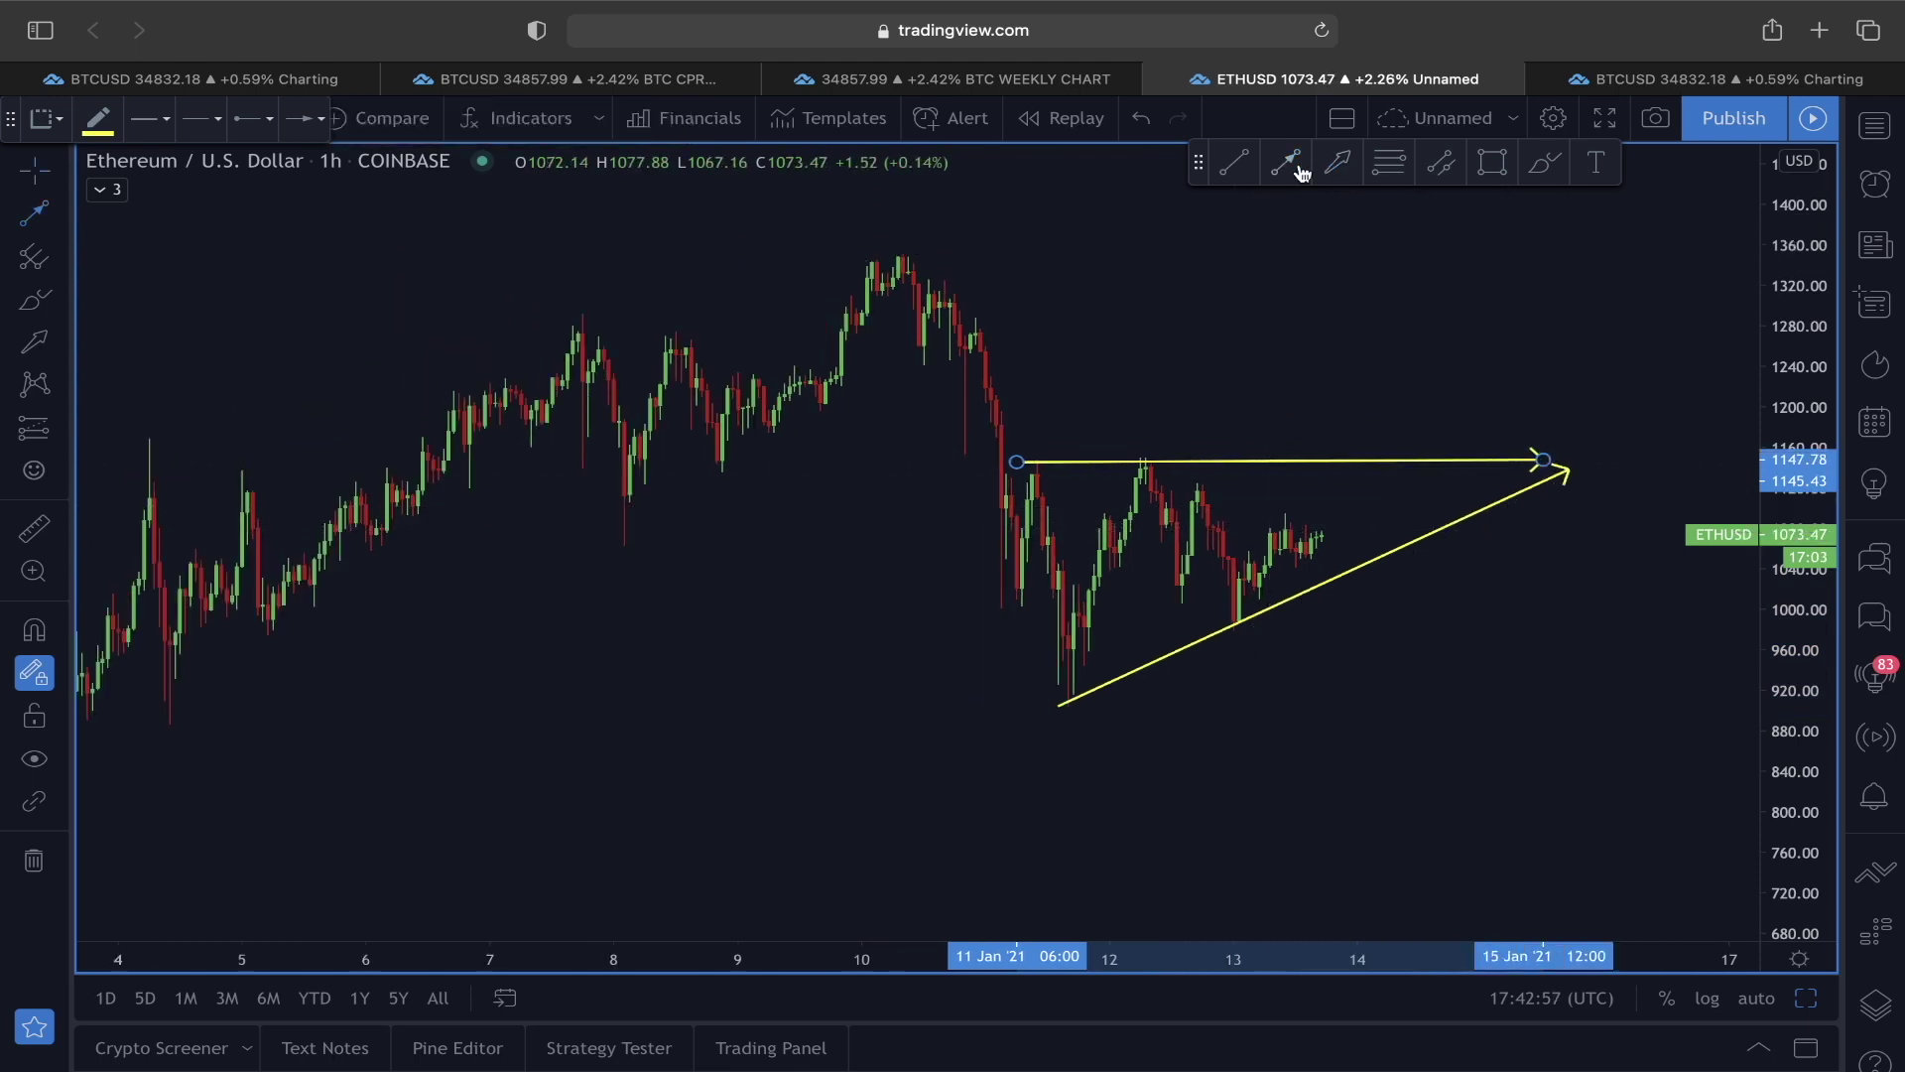
pyautogui.click(1300, 553)
pyautogui.click(1369, 469)
pyautogui.click(1439, 526)
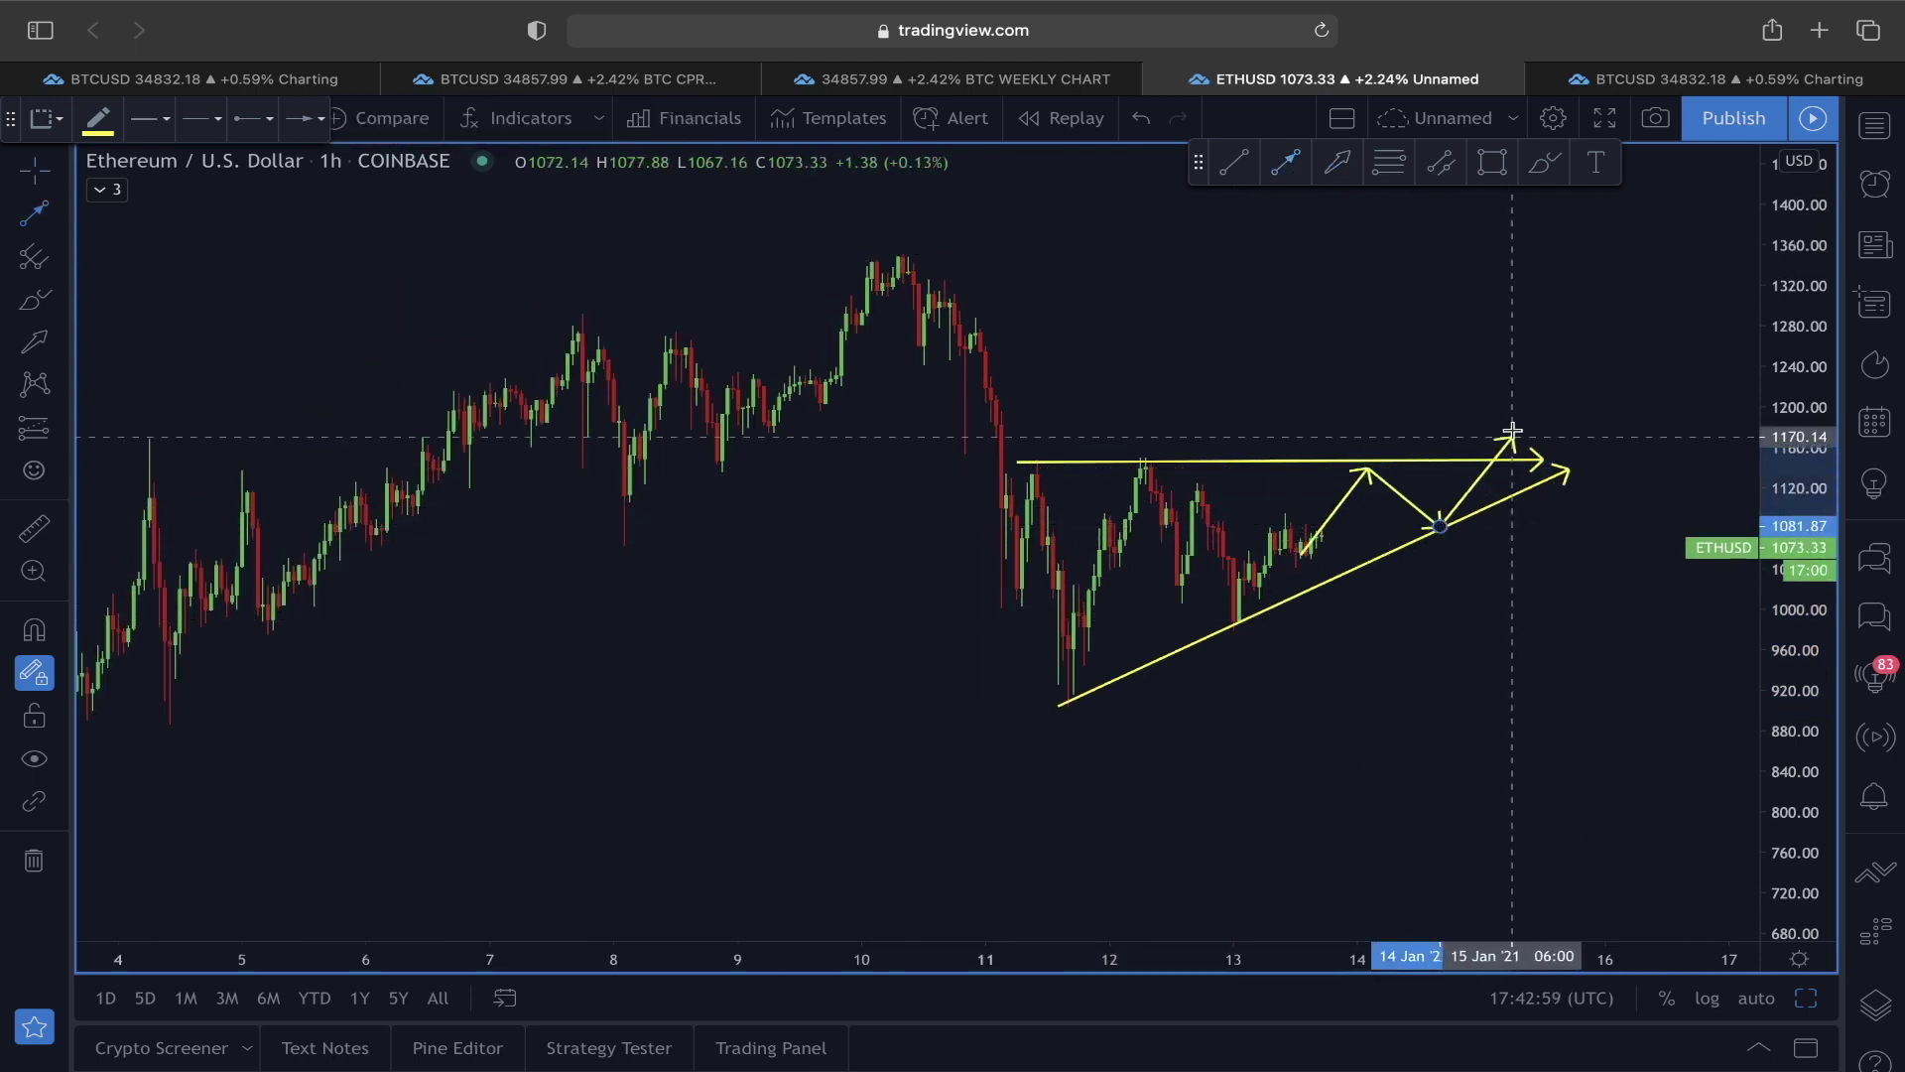
pyautogui.doubleClick(1528, 273)
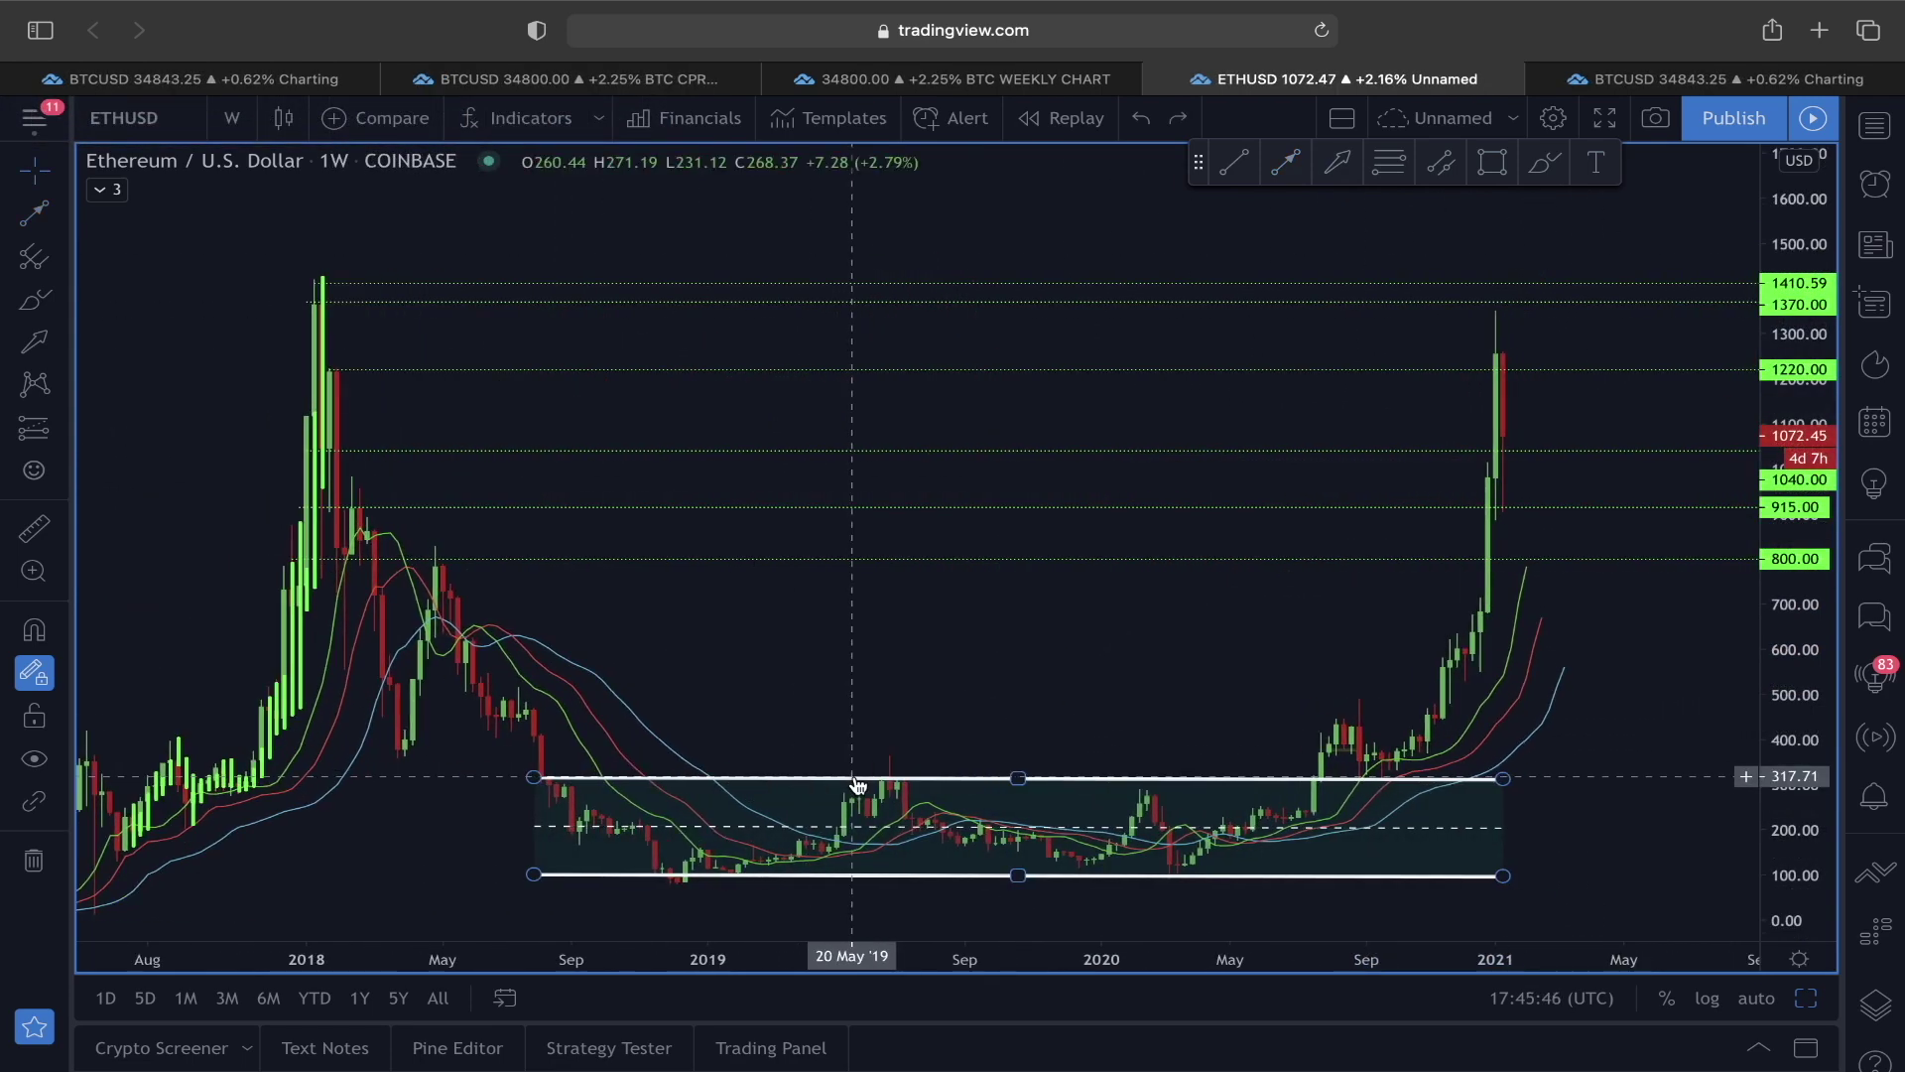
# Step: Draw a yellow freehand arrow pointing at the old highs near 1410
pyautogui.click(1345, 164)
pyautogui.moveTo(1582, 268); pyautogui.dragTo(1579, 275)
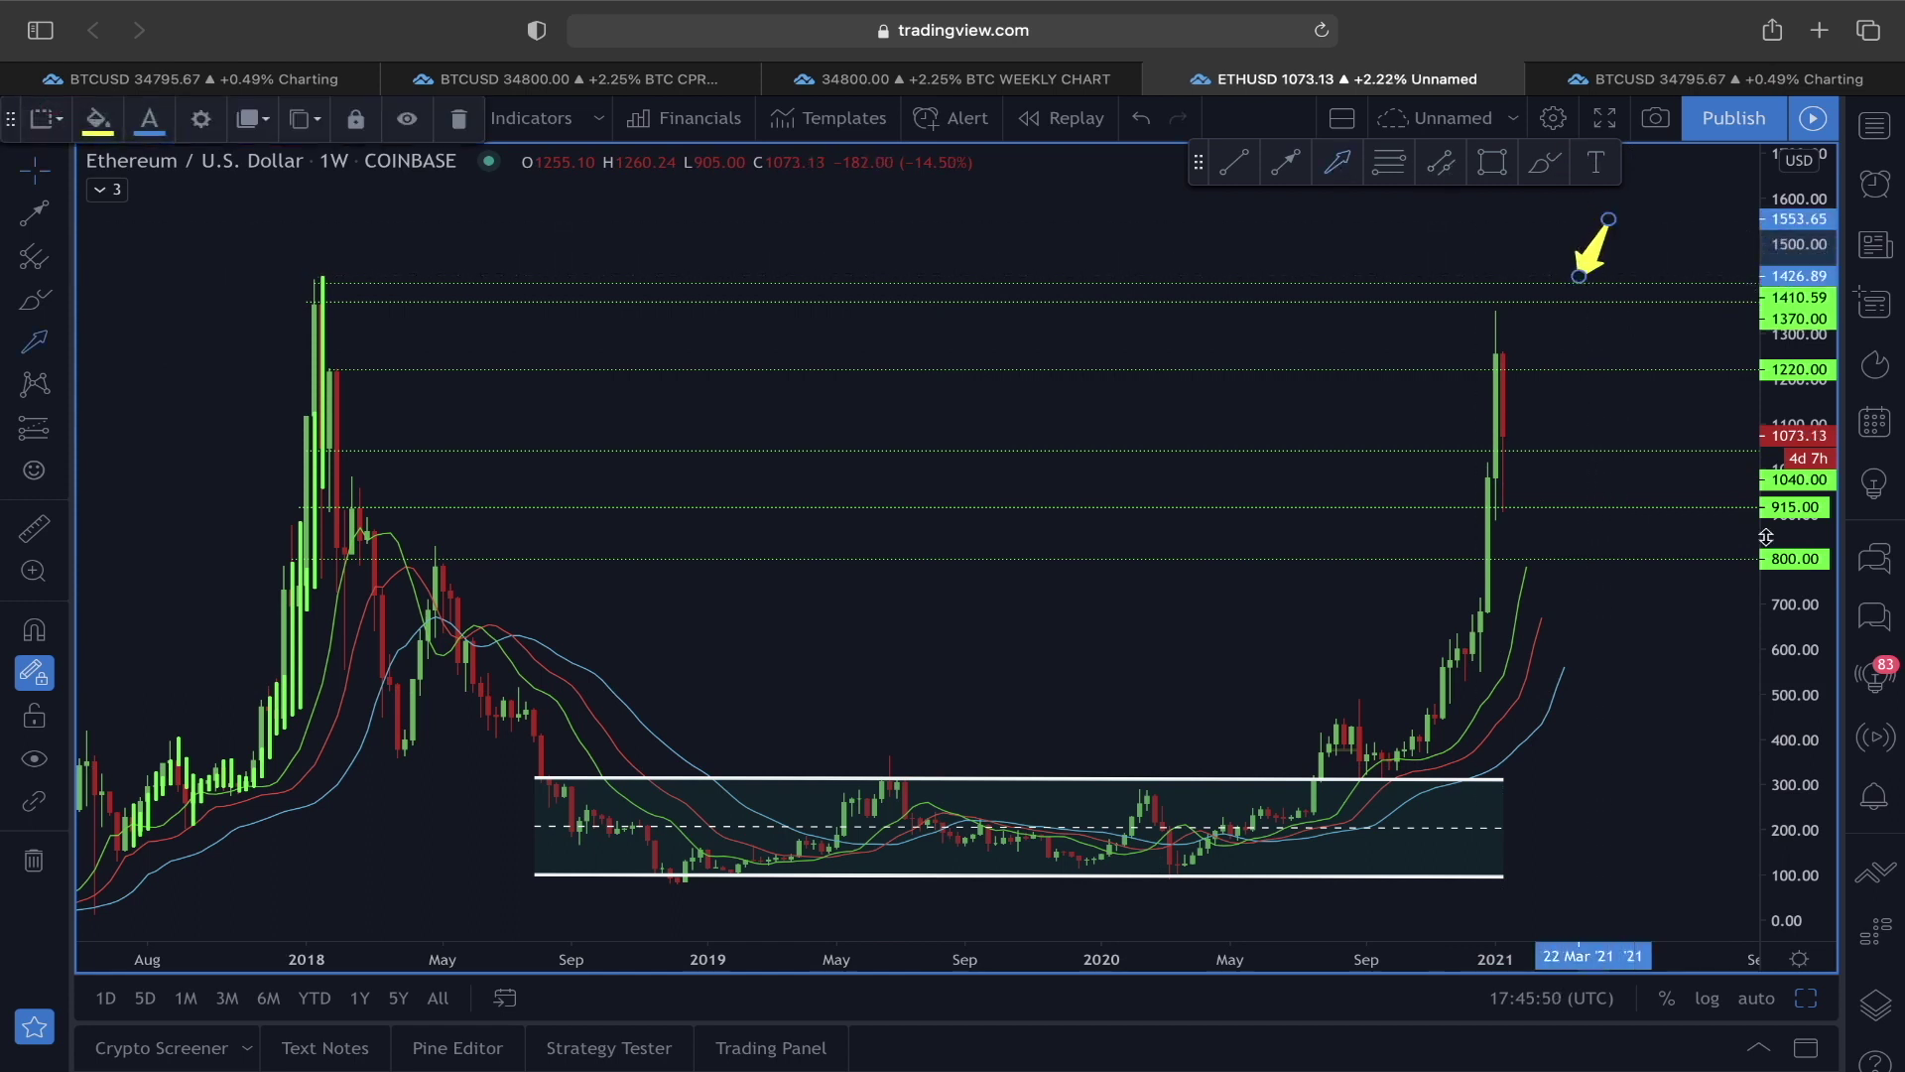
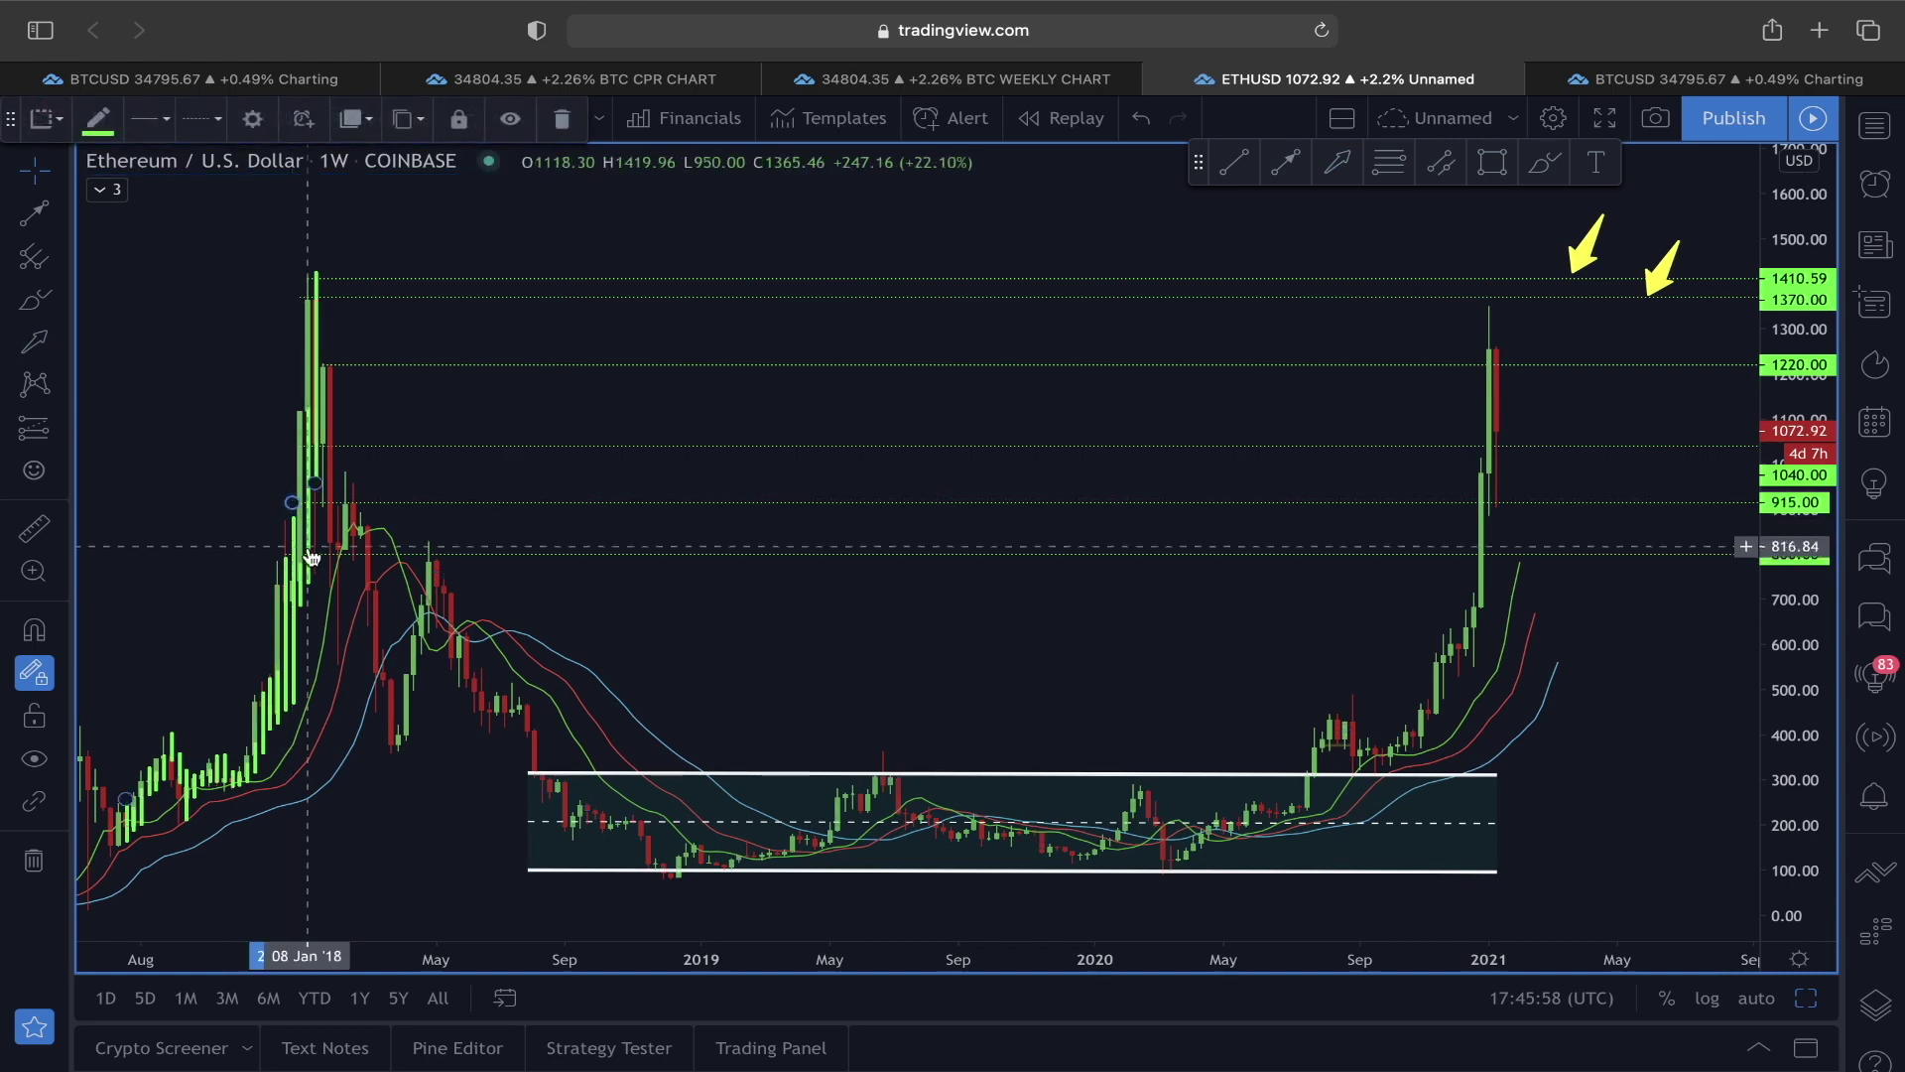
# Step: Circle the early-2018 and 2021 Ethereum peaks with freehand brush strokes on the weekly chart
pyautogui.moveTo(293, 600)
pyautogui.mouseDown()
pyautogui.moveTo(314, 624)
pyautogui.moveTo(338, 595)
pyautogui.moveTo(1537, 526)
pyautogui.moveTo(1493, 536)
pyautogui.moveTo(1472, 571)
pyautogui.mouseUp()
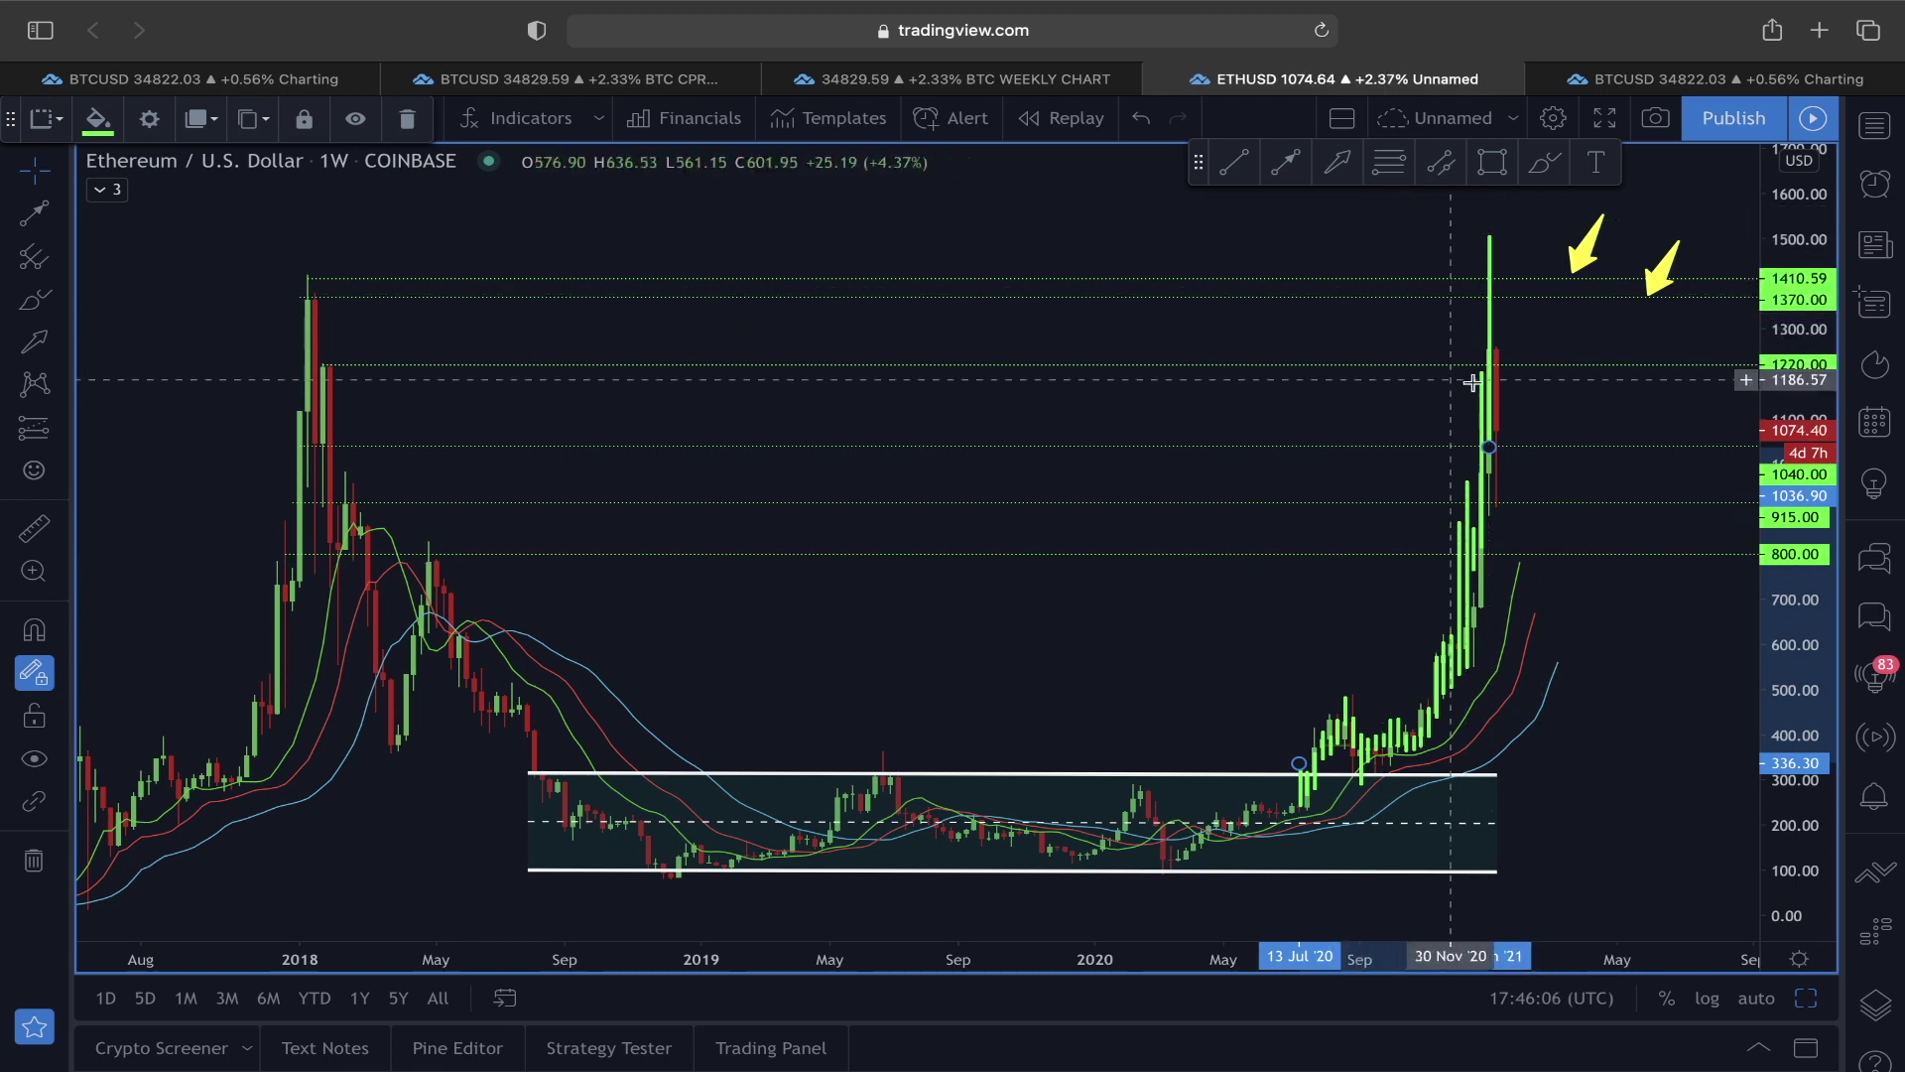
pyautogui.scroll(-1, 711, 323)
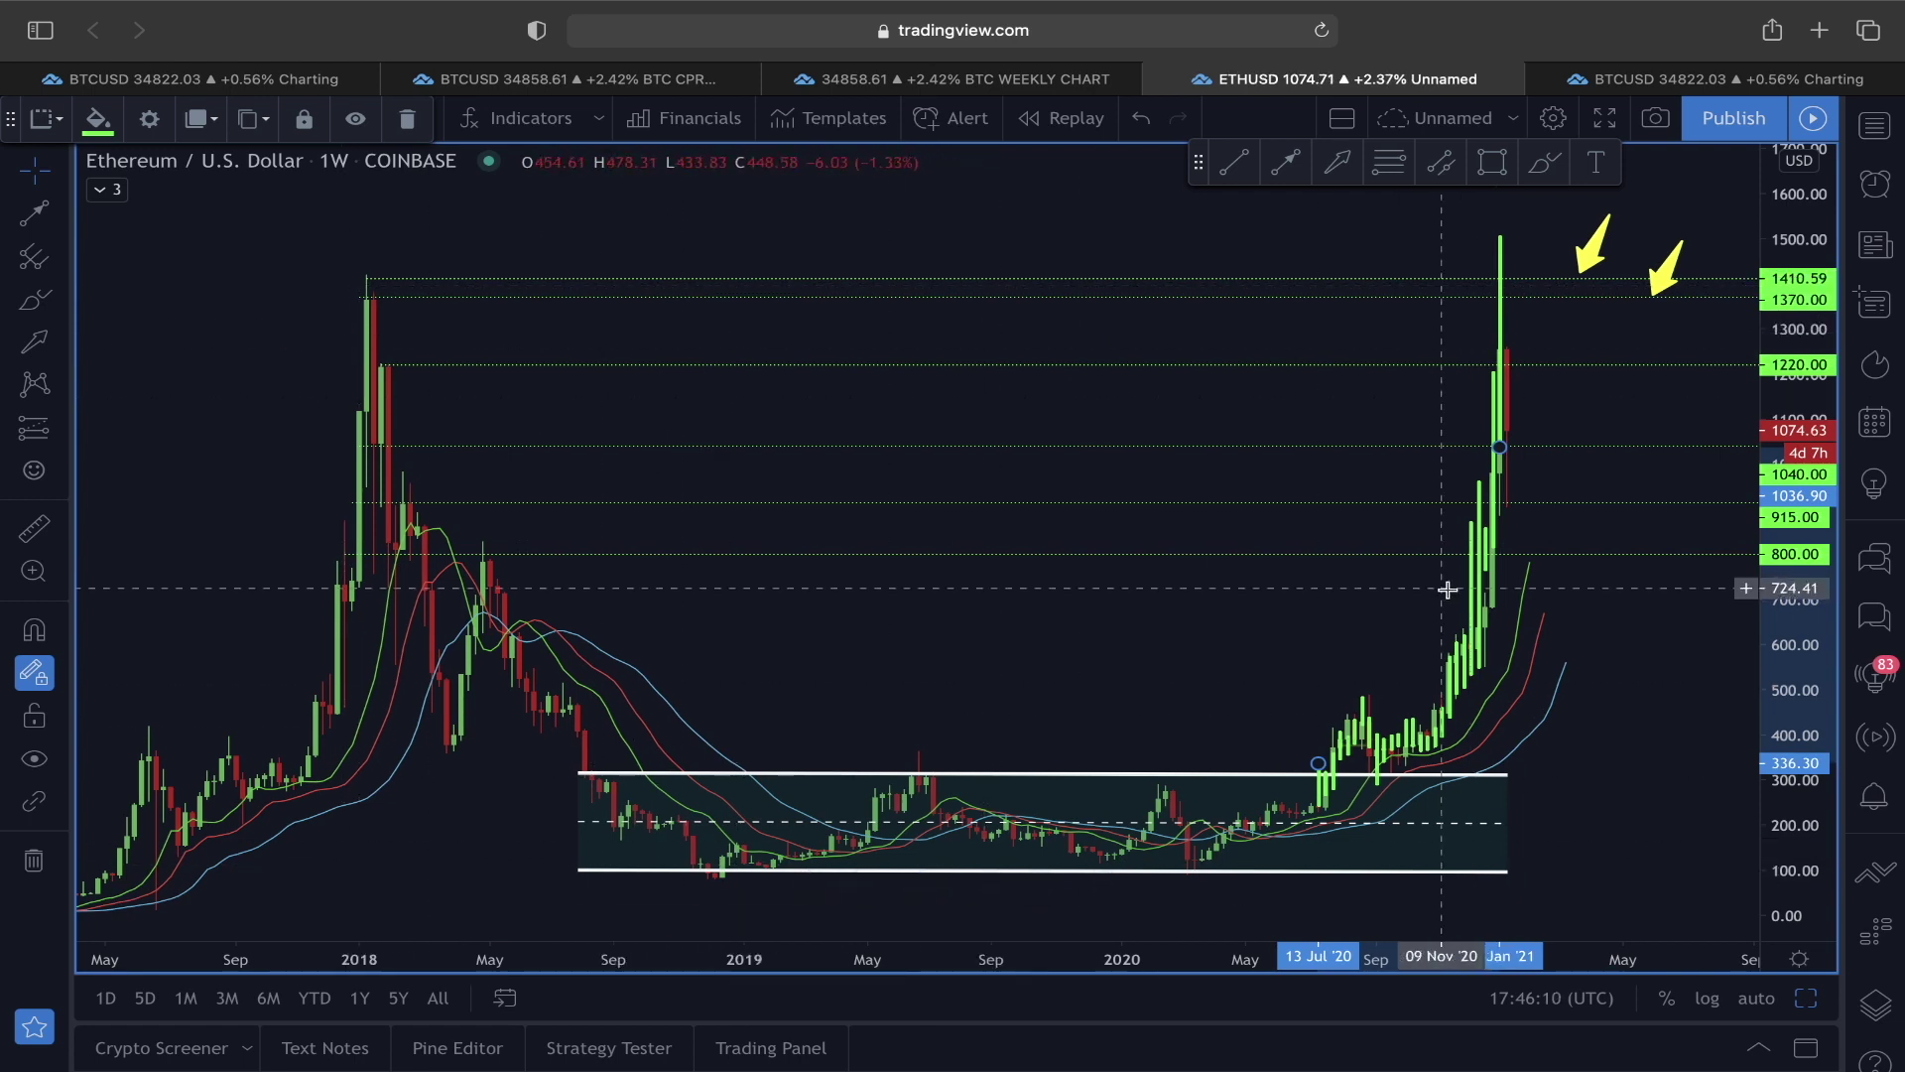
pyautogui.moveTo(411, 243)
pyautogui.mouseDown()
pyautogui.moveTo(523, 289)
pyautogui.moveTo(369, 352)
pyautogui.mouseUp()
pyautogui.moveTo(1472, 209)
pyautogui.mouseDown()
pyautogui.moveTo(1444, 297)
pyautogui.moveTo(1548, 200)
pyautogui.moveTo(1419, 243)
pyautogui.mouseUp()
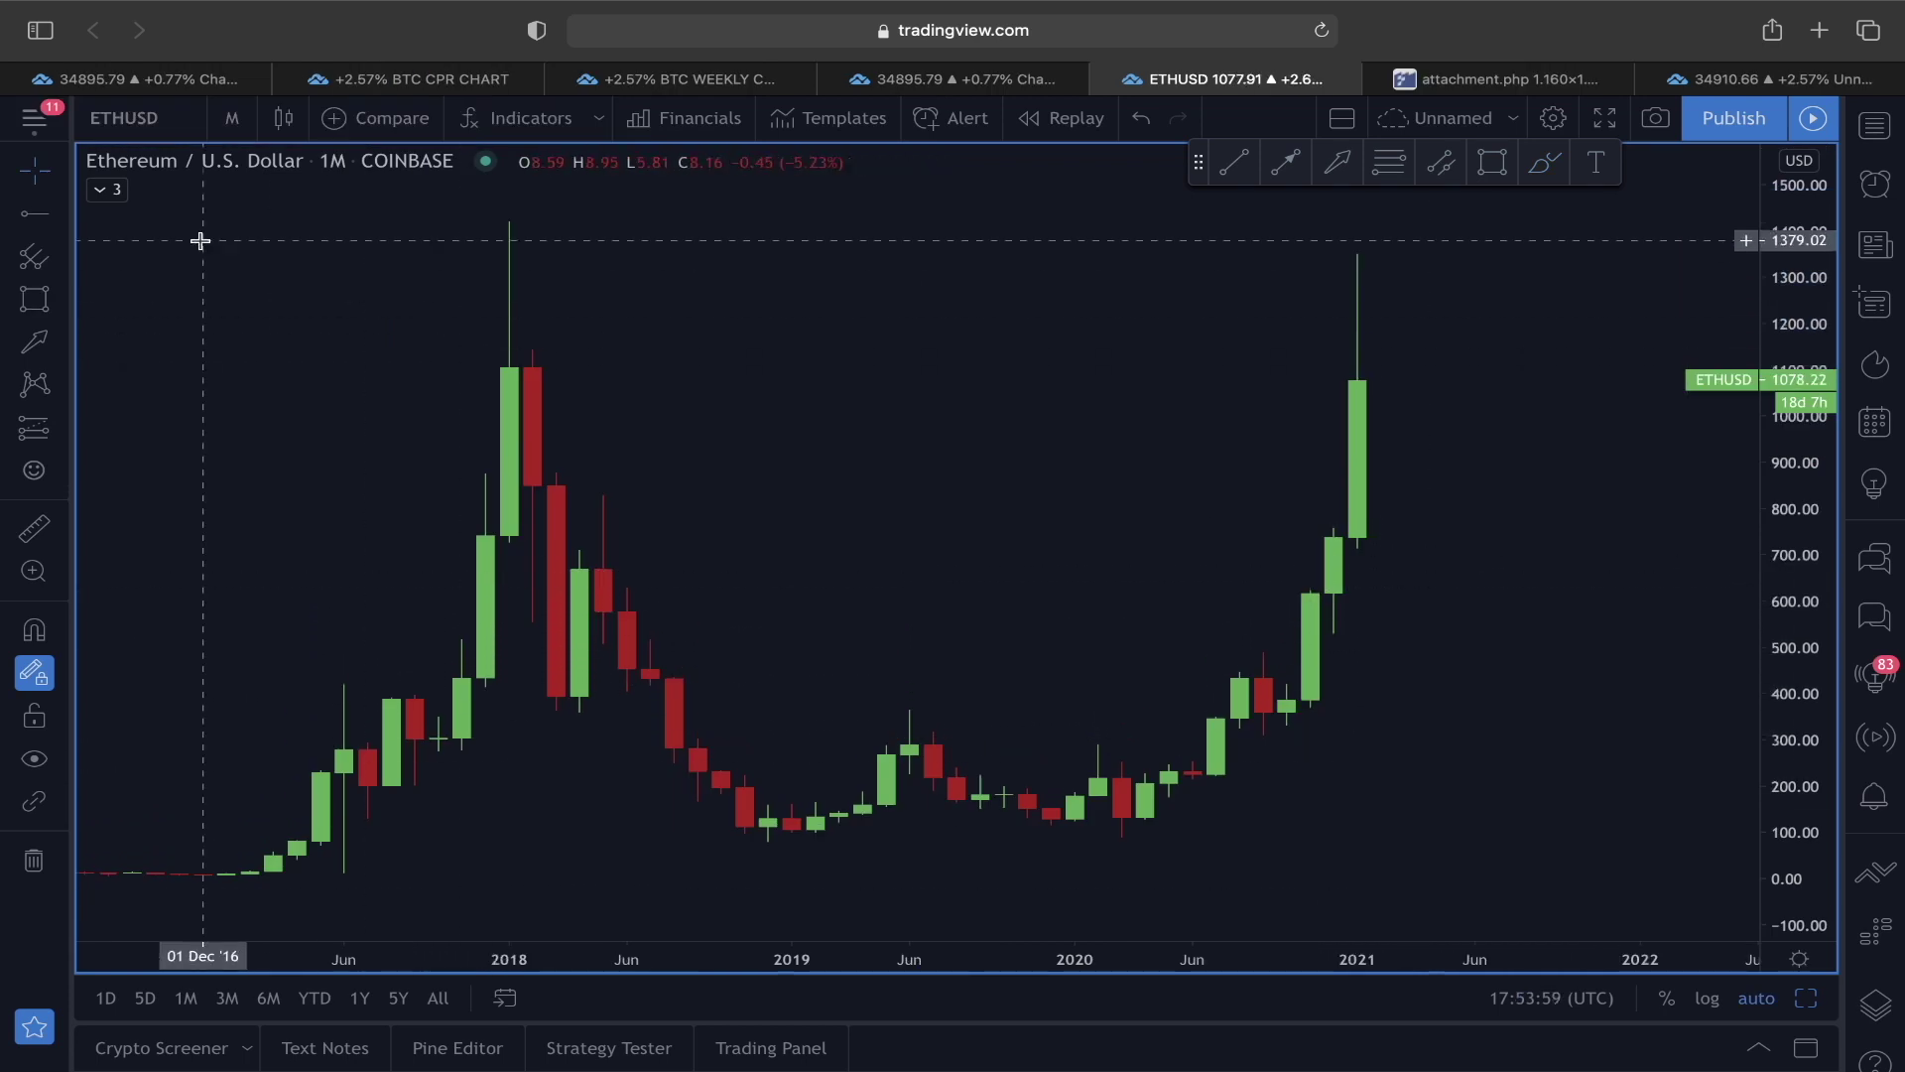
# Step: Add a horizontal ray at Ethereum's 1425.37 high
pyautogui.click(33, 226)
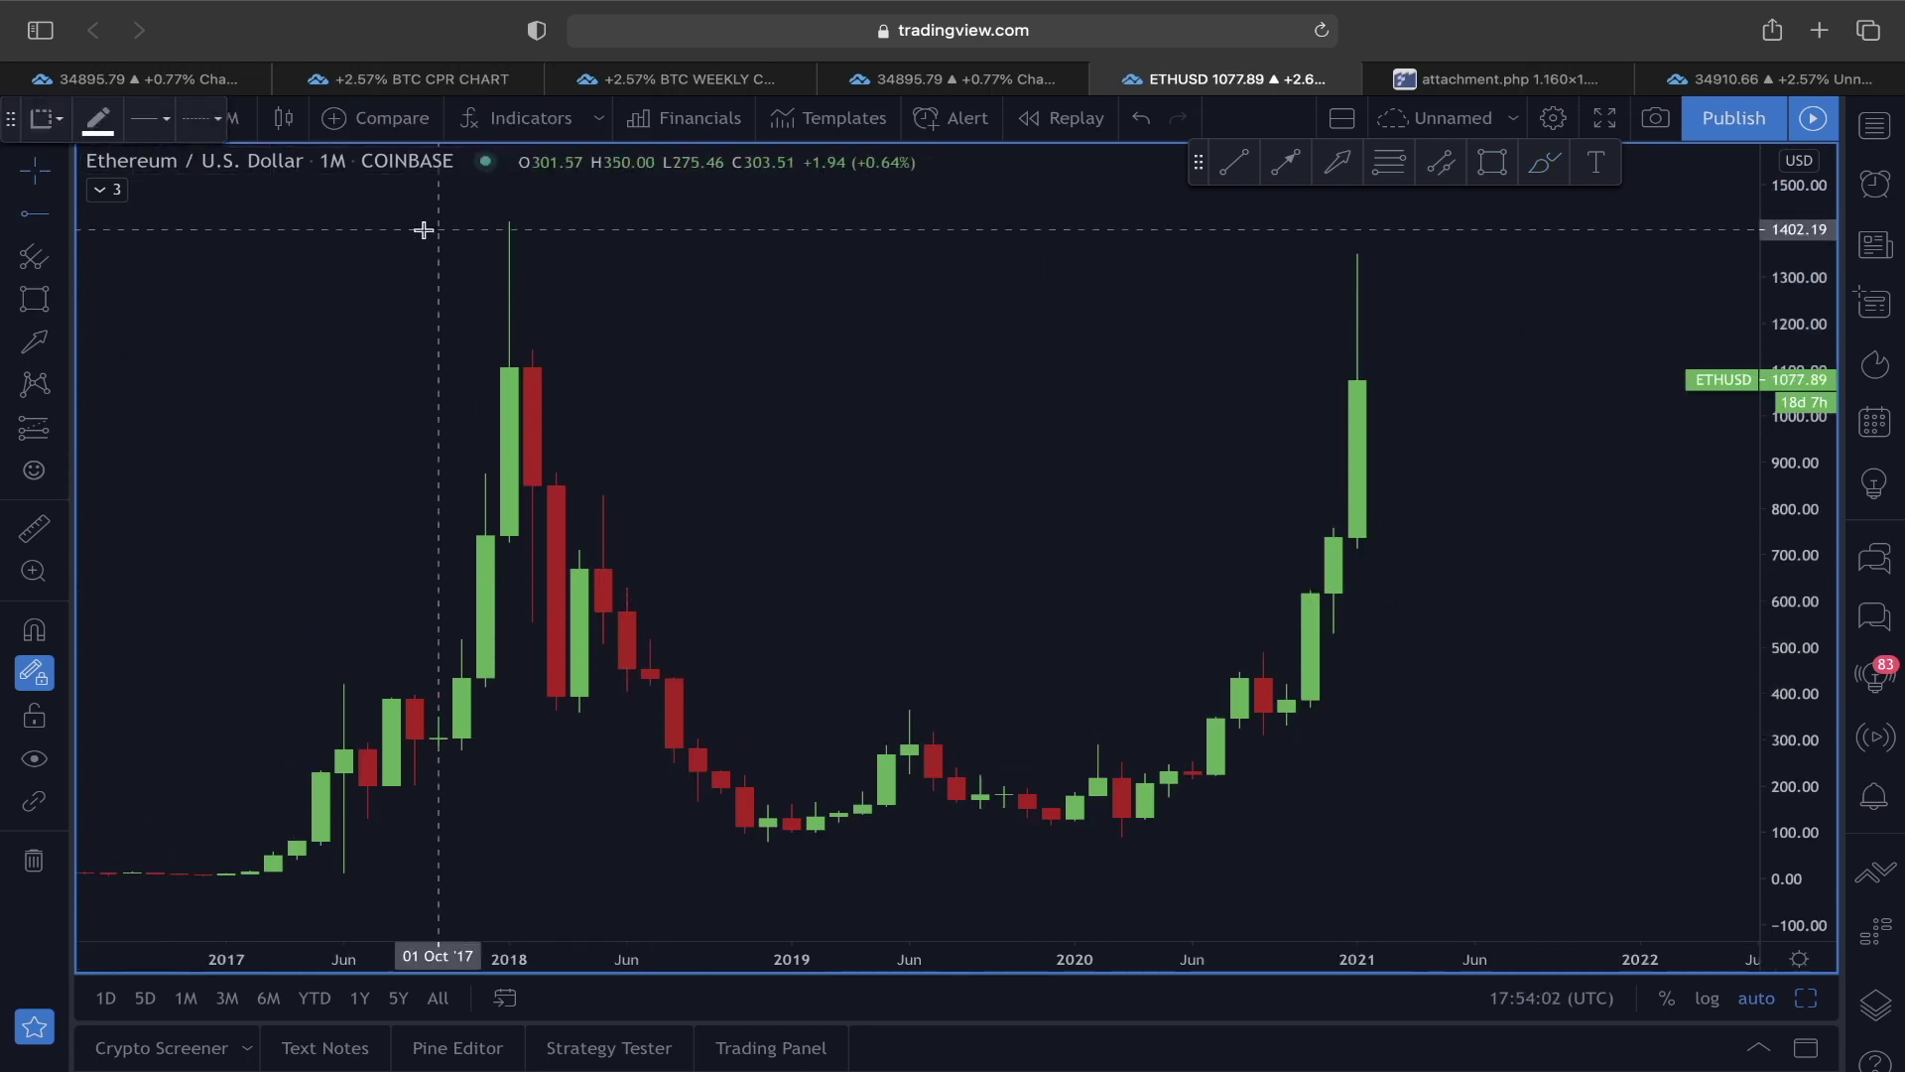
pyautogui.click(504, 219)
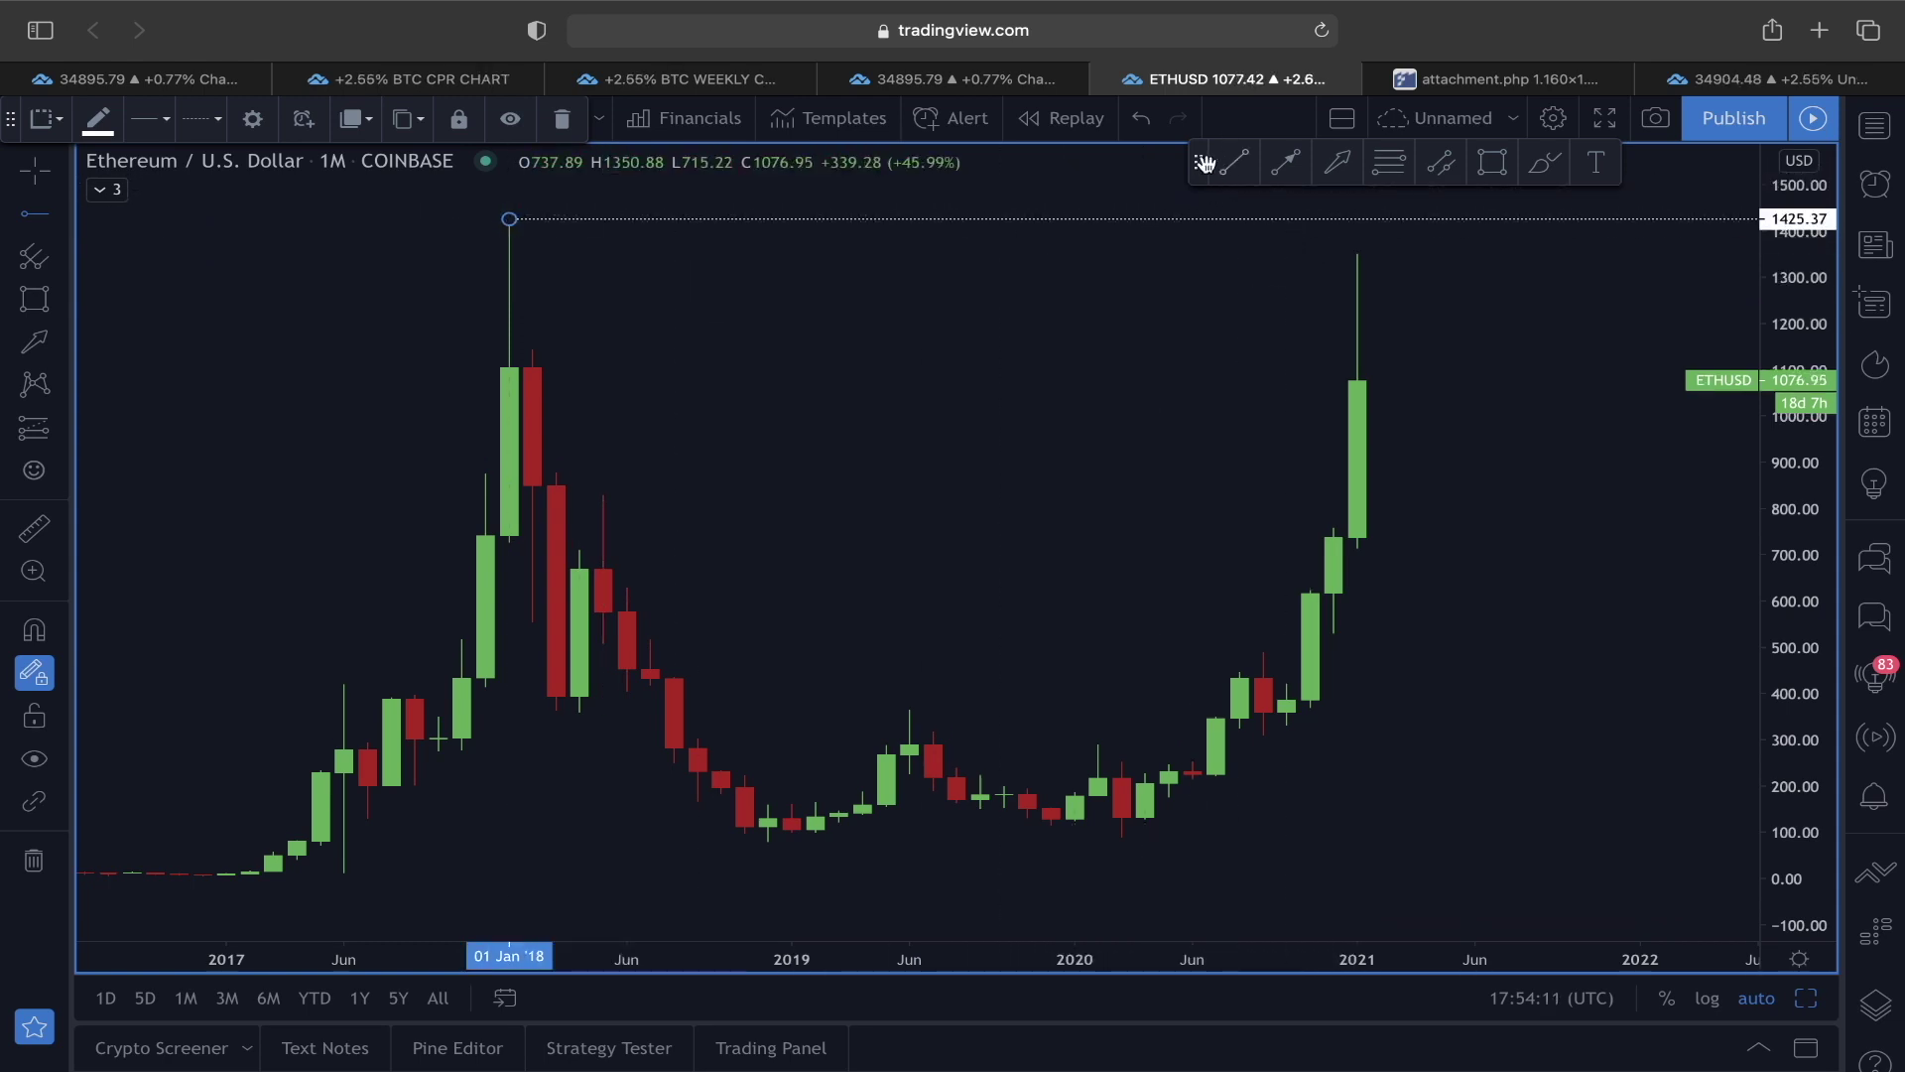
pyautogui.moveTo(1215, 172); pyautogui.dragTo(1257, 128)
# Step: Draw a yellow zigzag breakout arrow up from the 2021 candle, then view the Livermore pivotal point diagram
pyautogui.click(1331, 118)
pyautogui.click(1357, 251)
pyautogui.click(1357, 189)
pyautogui.click(1404, 220)
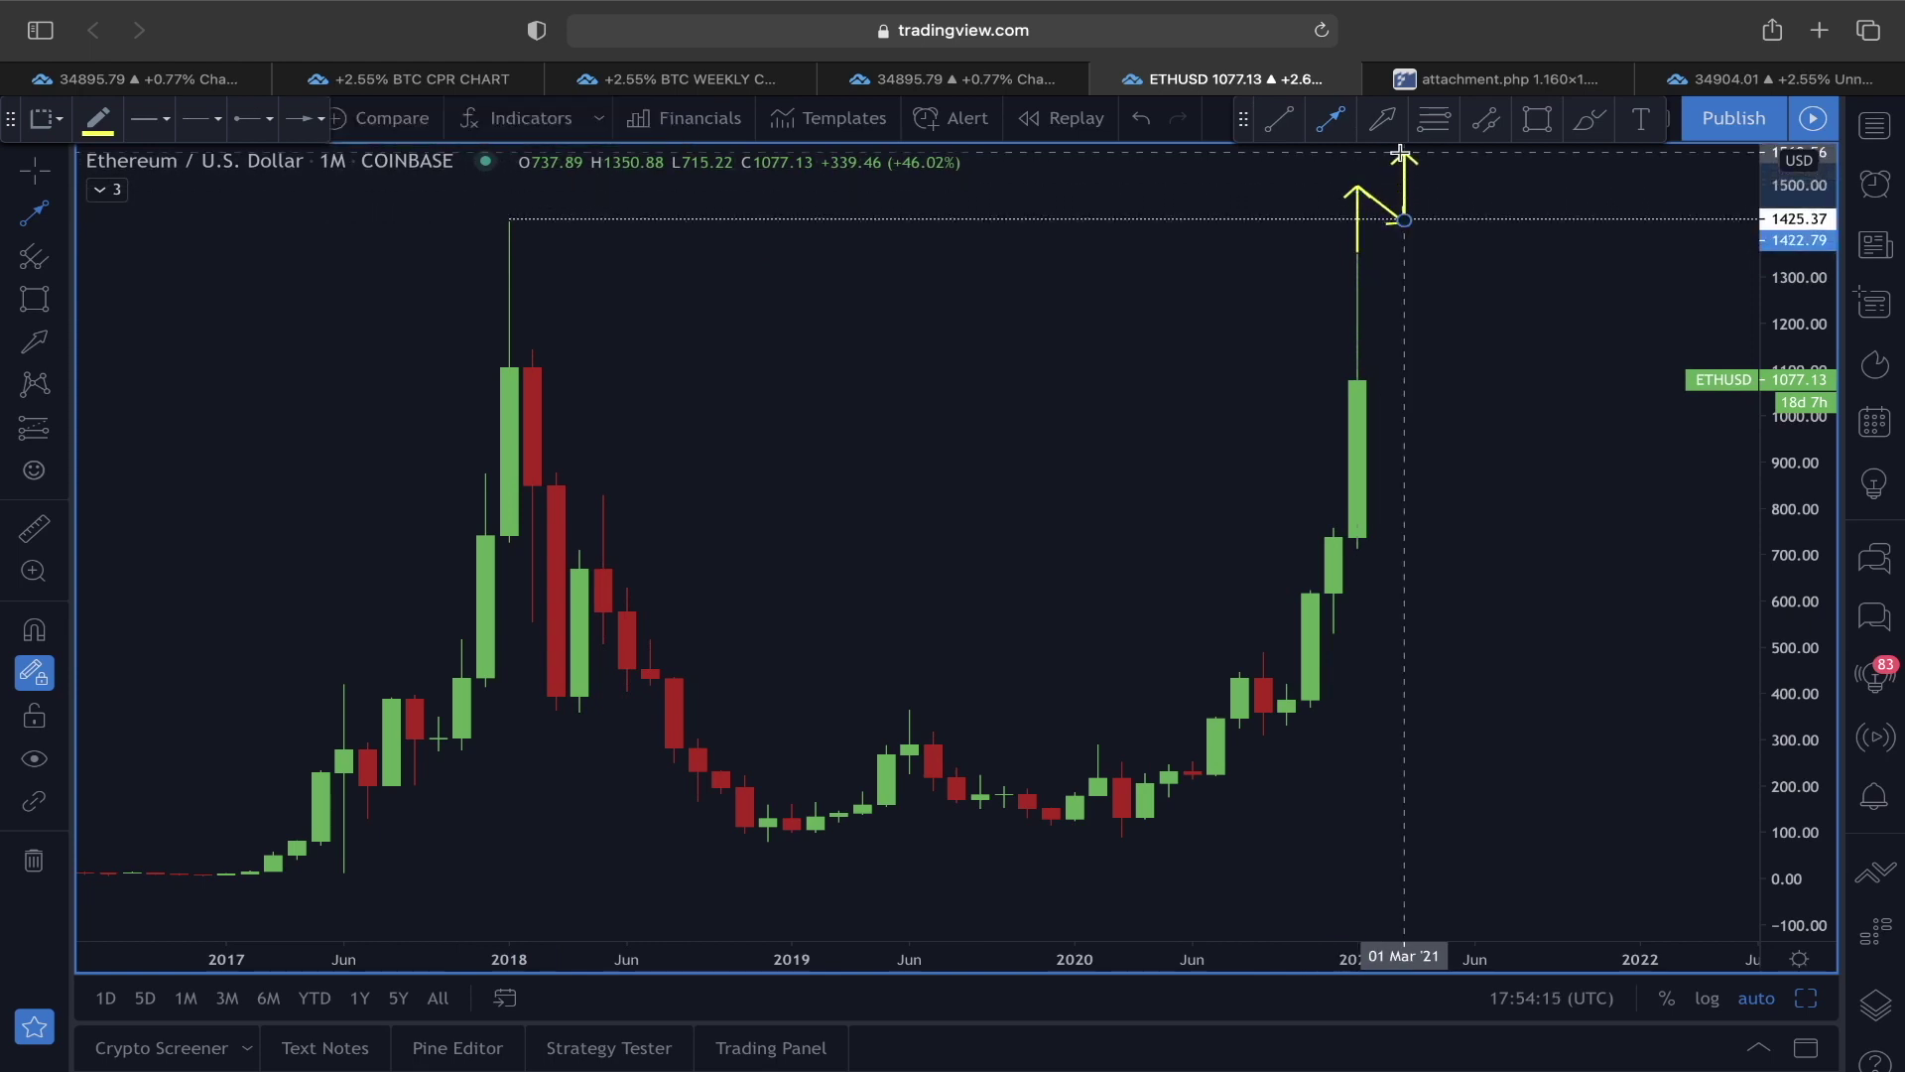
pyautogui.click(1401, 154)
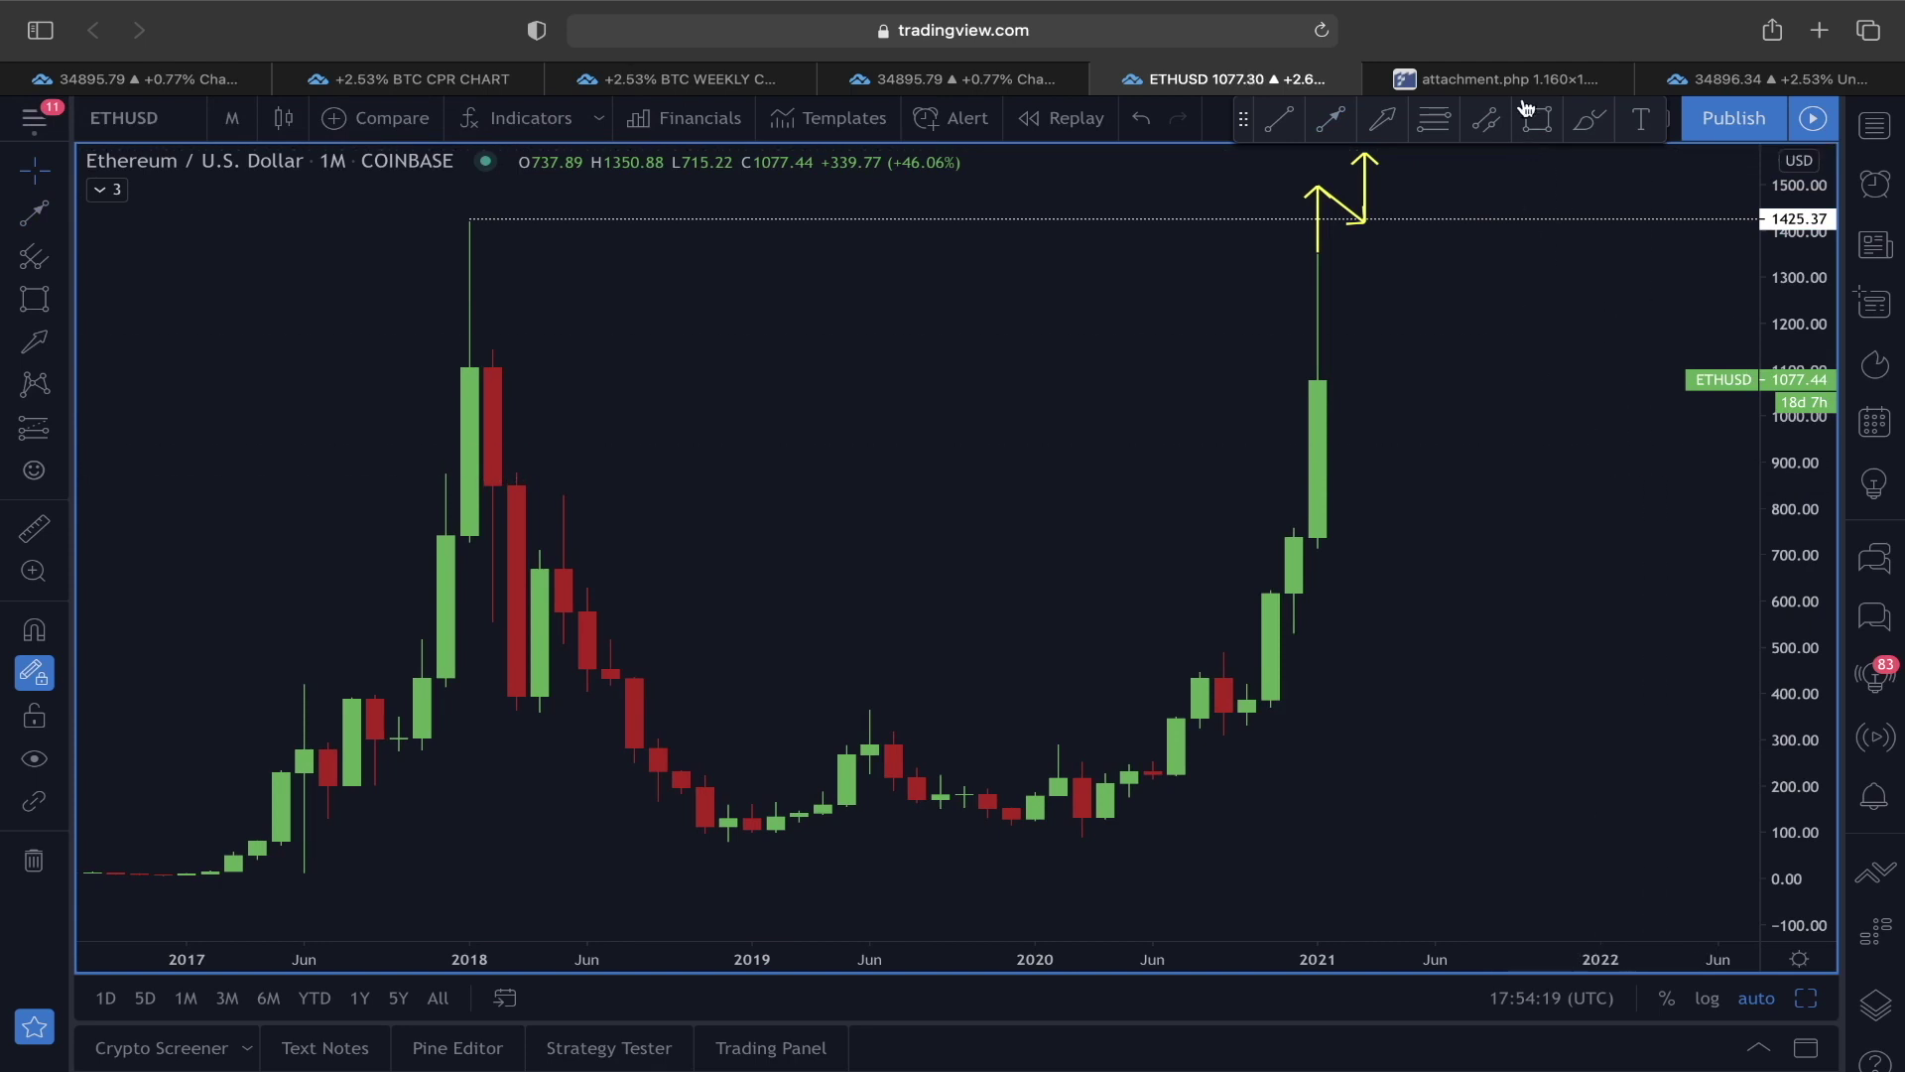
pyautogui.click(1461, 82)
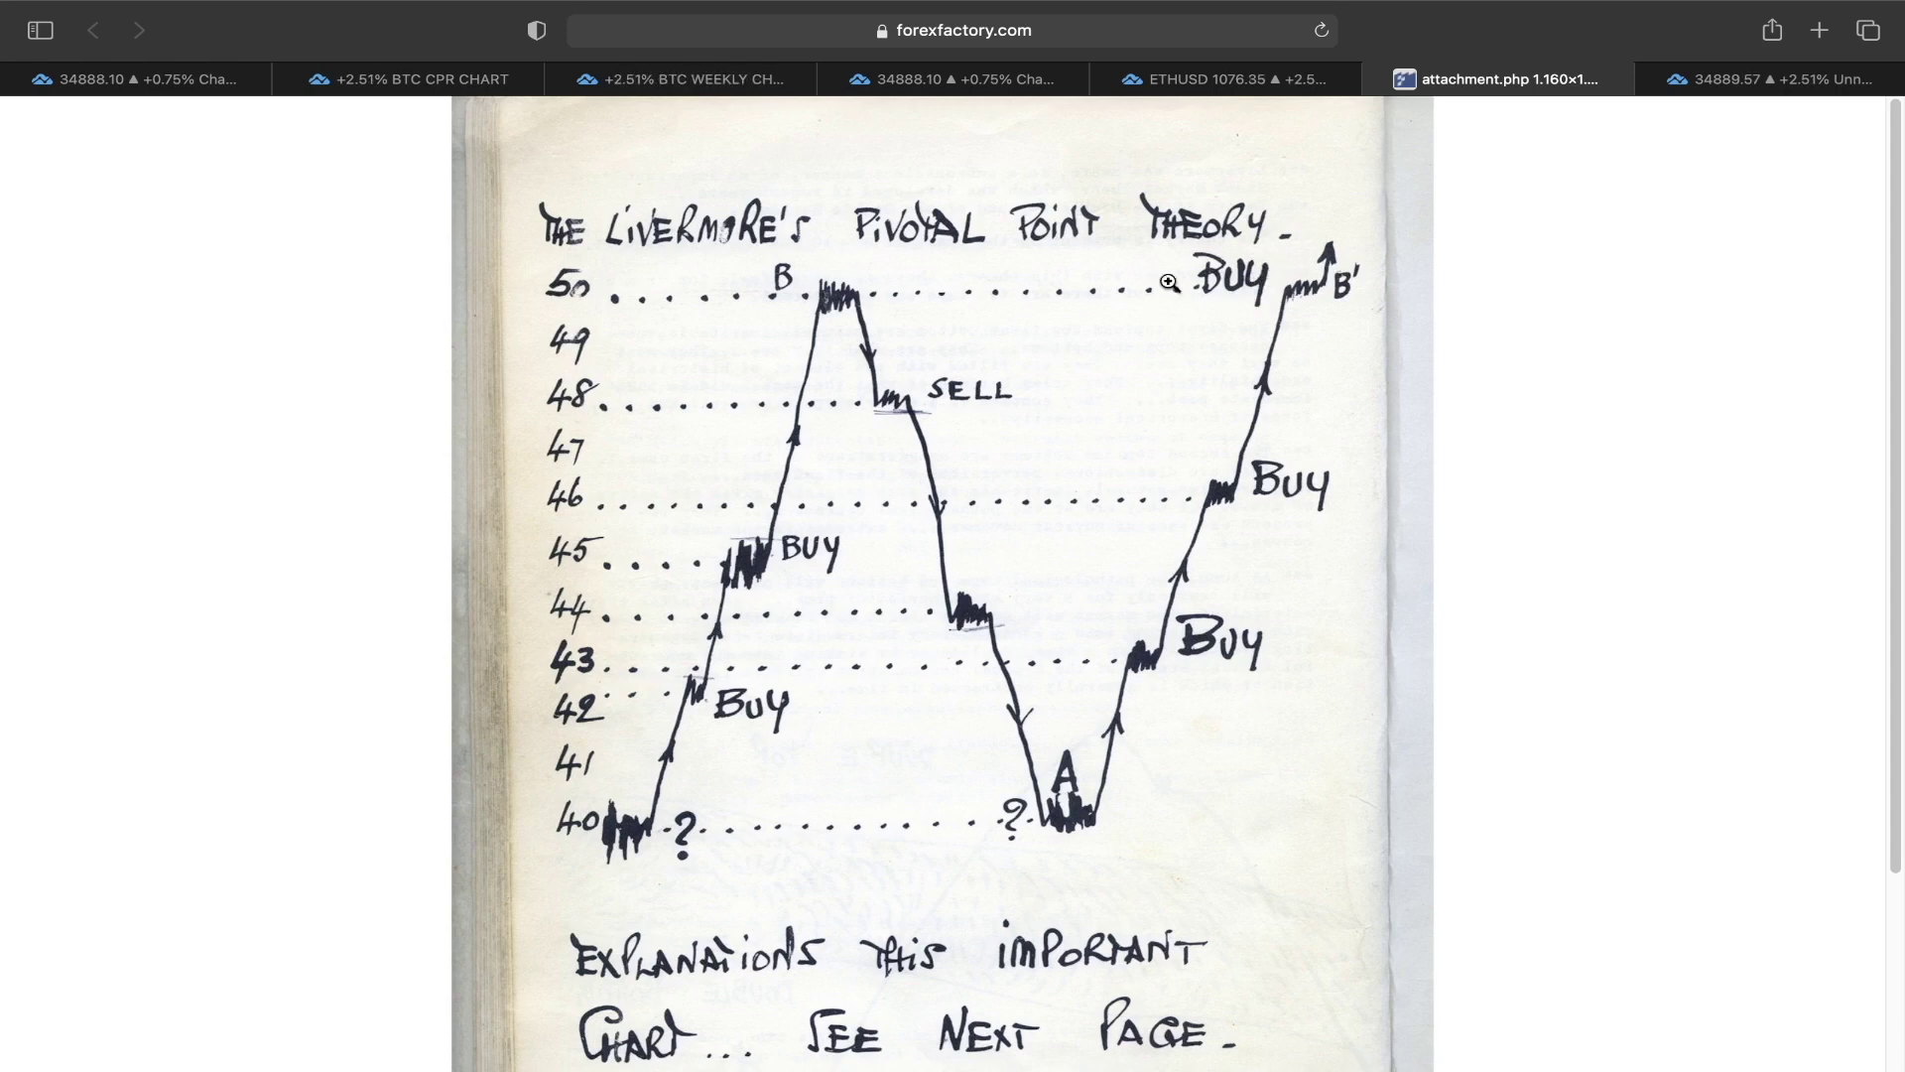
# Step: Back on the Ethereum chart, add a horizontal ray at the 356.81 mid-2019 high
pyautogui.click(1221, 81)
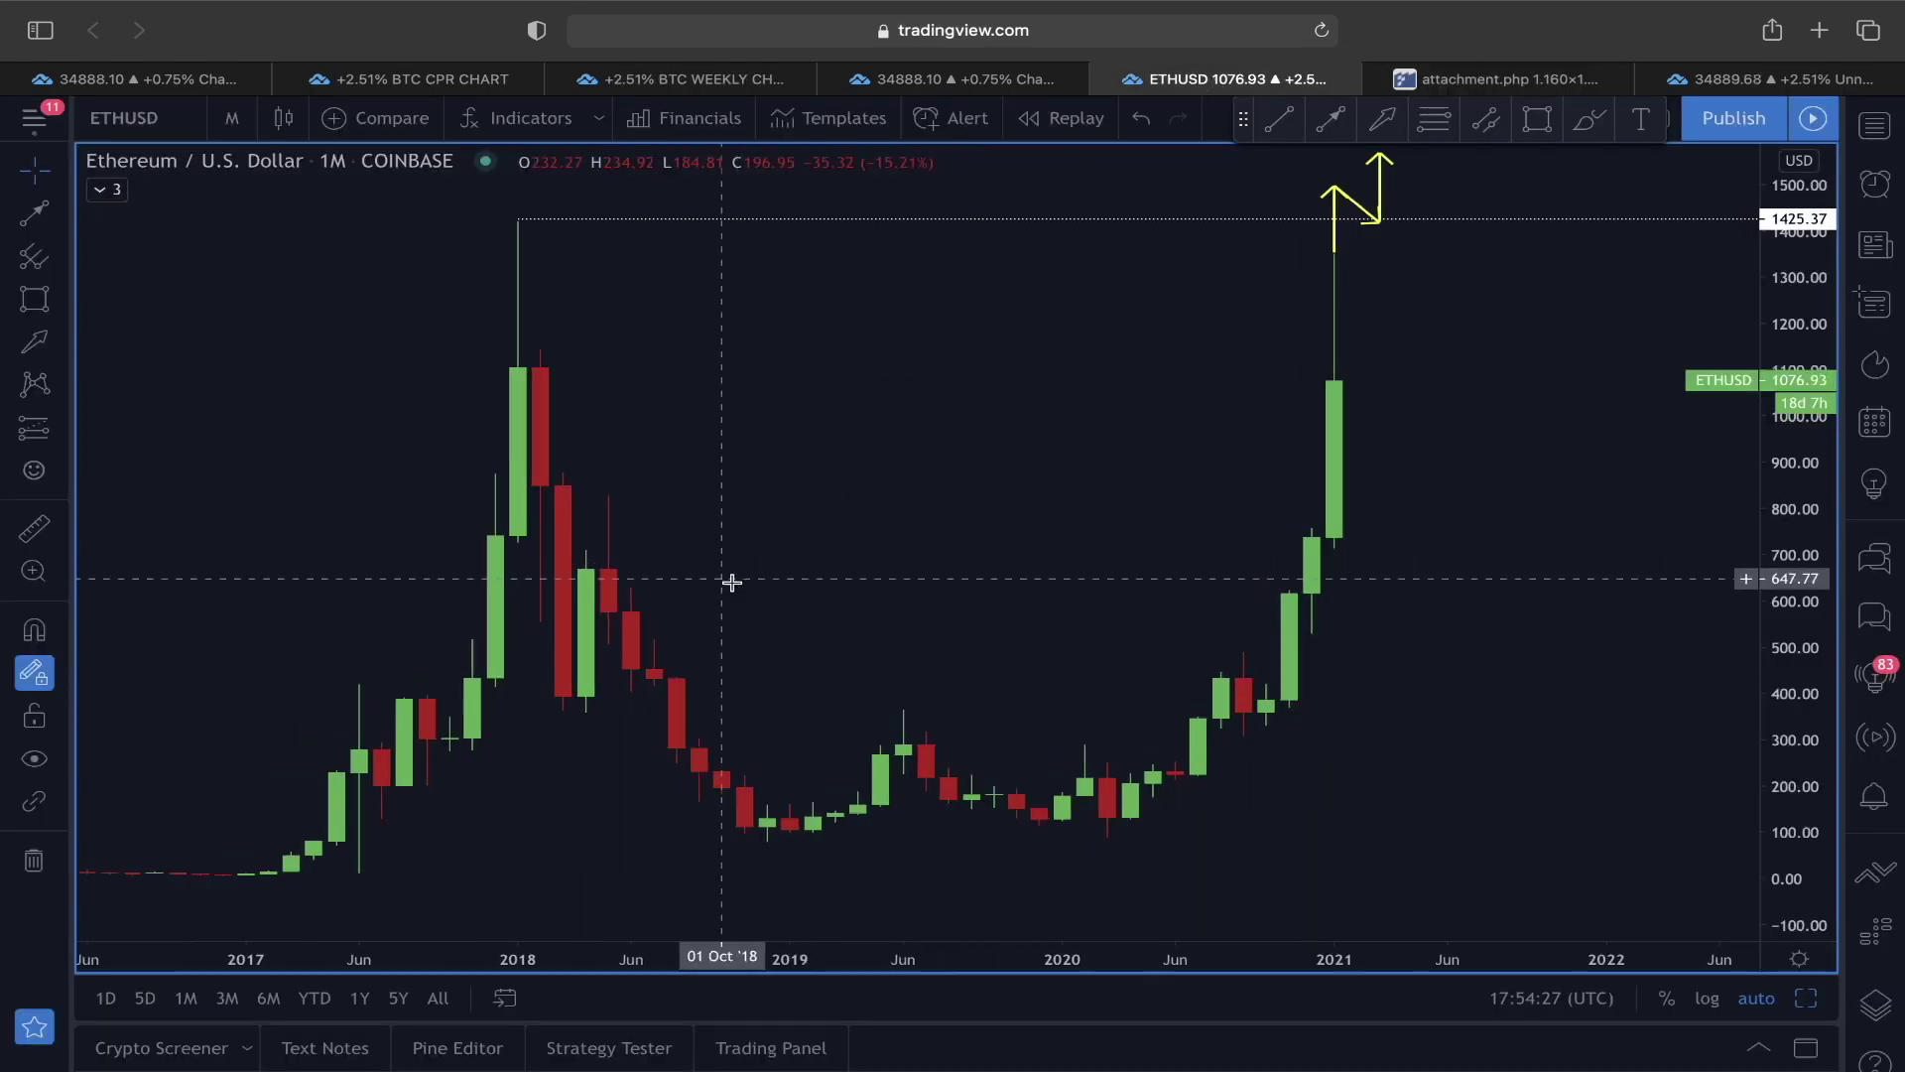
pyautogui.scroll(-2, 1119, 712)
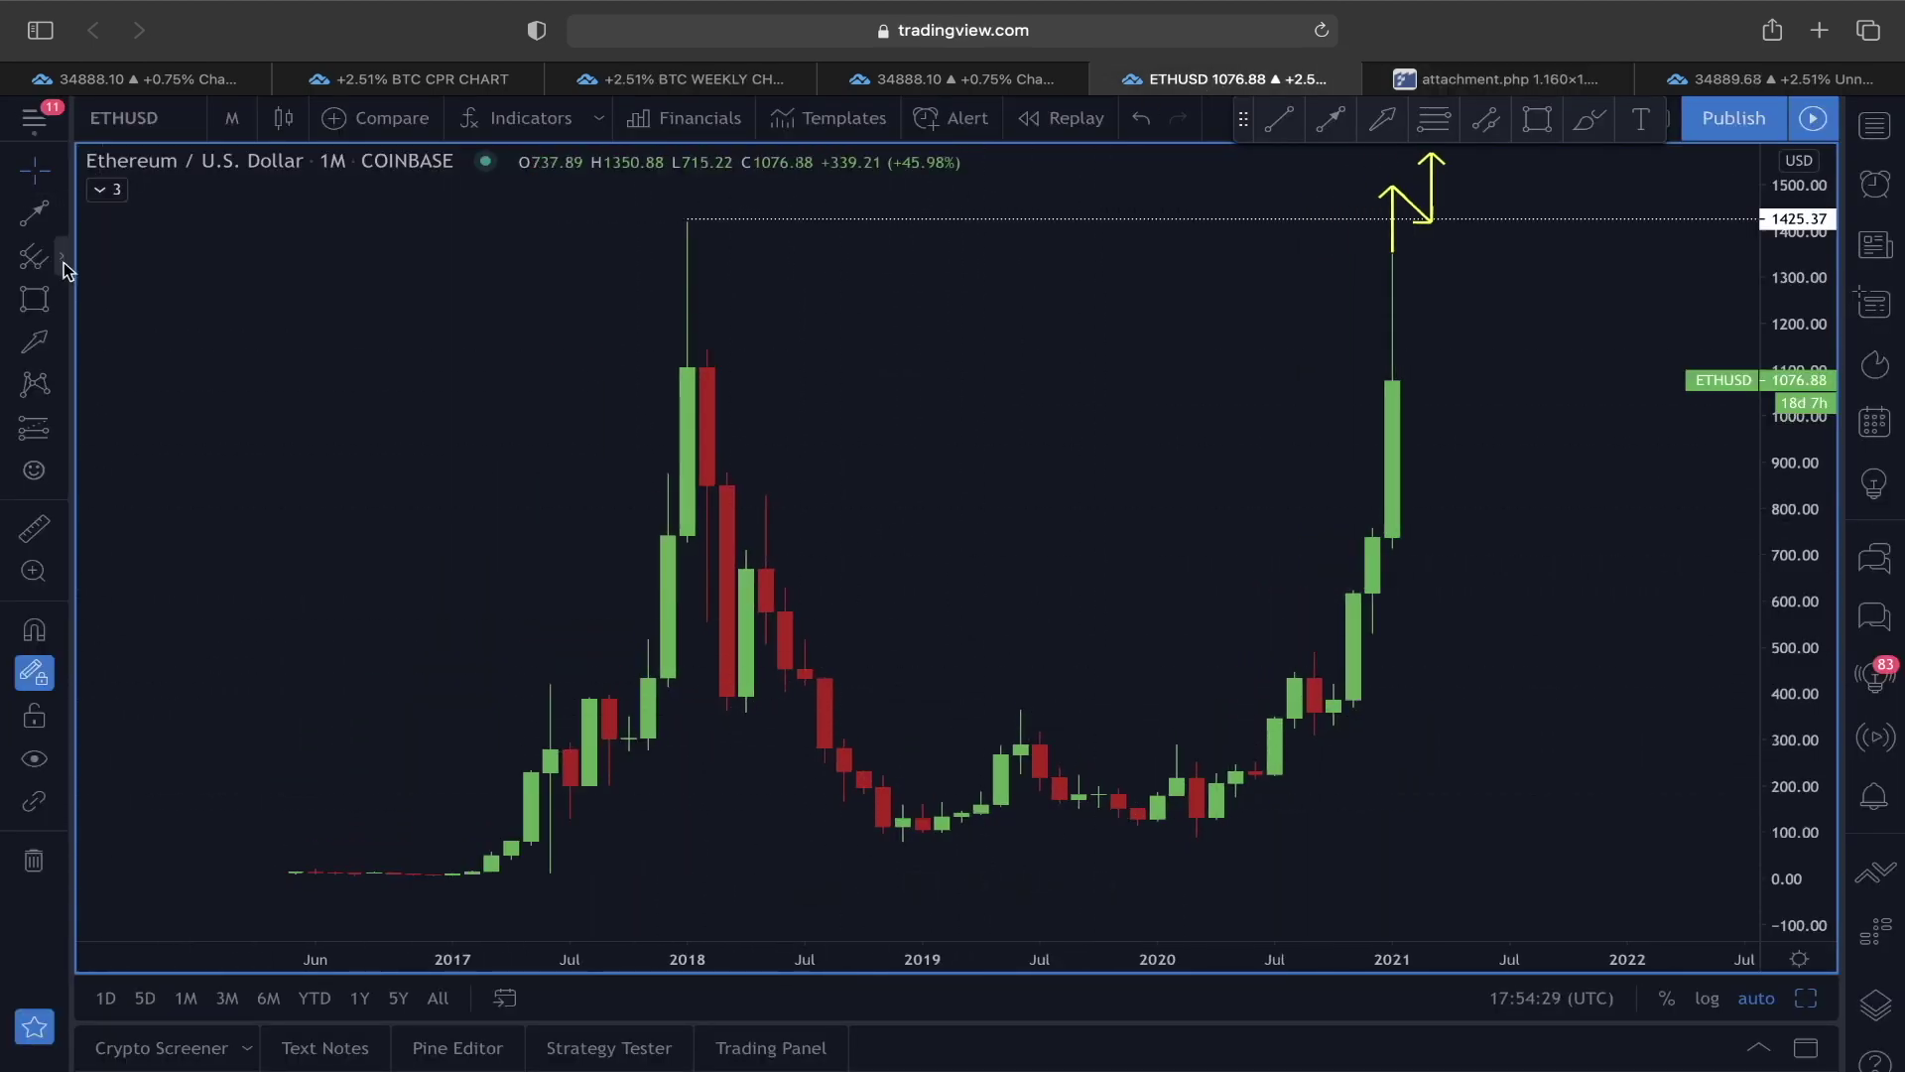
pyautogui.click(35, 220)
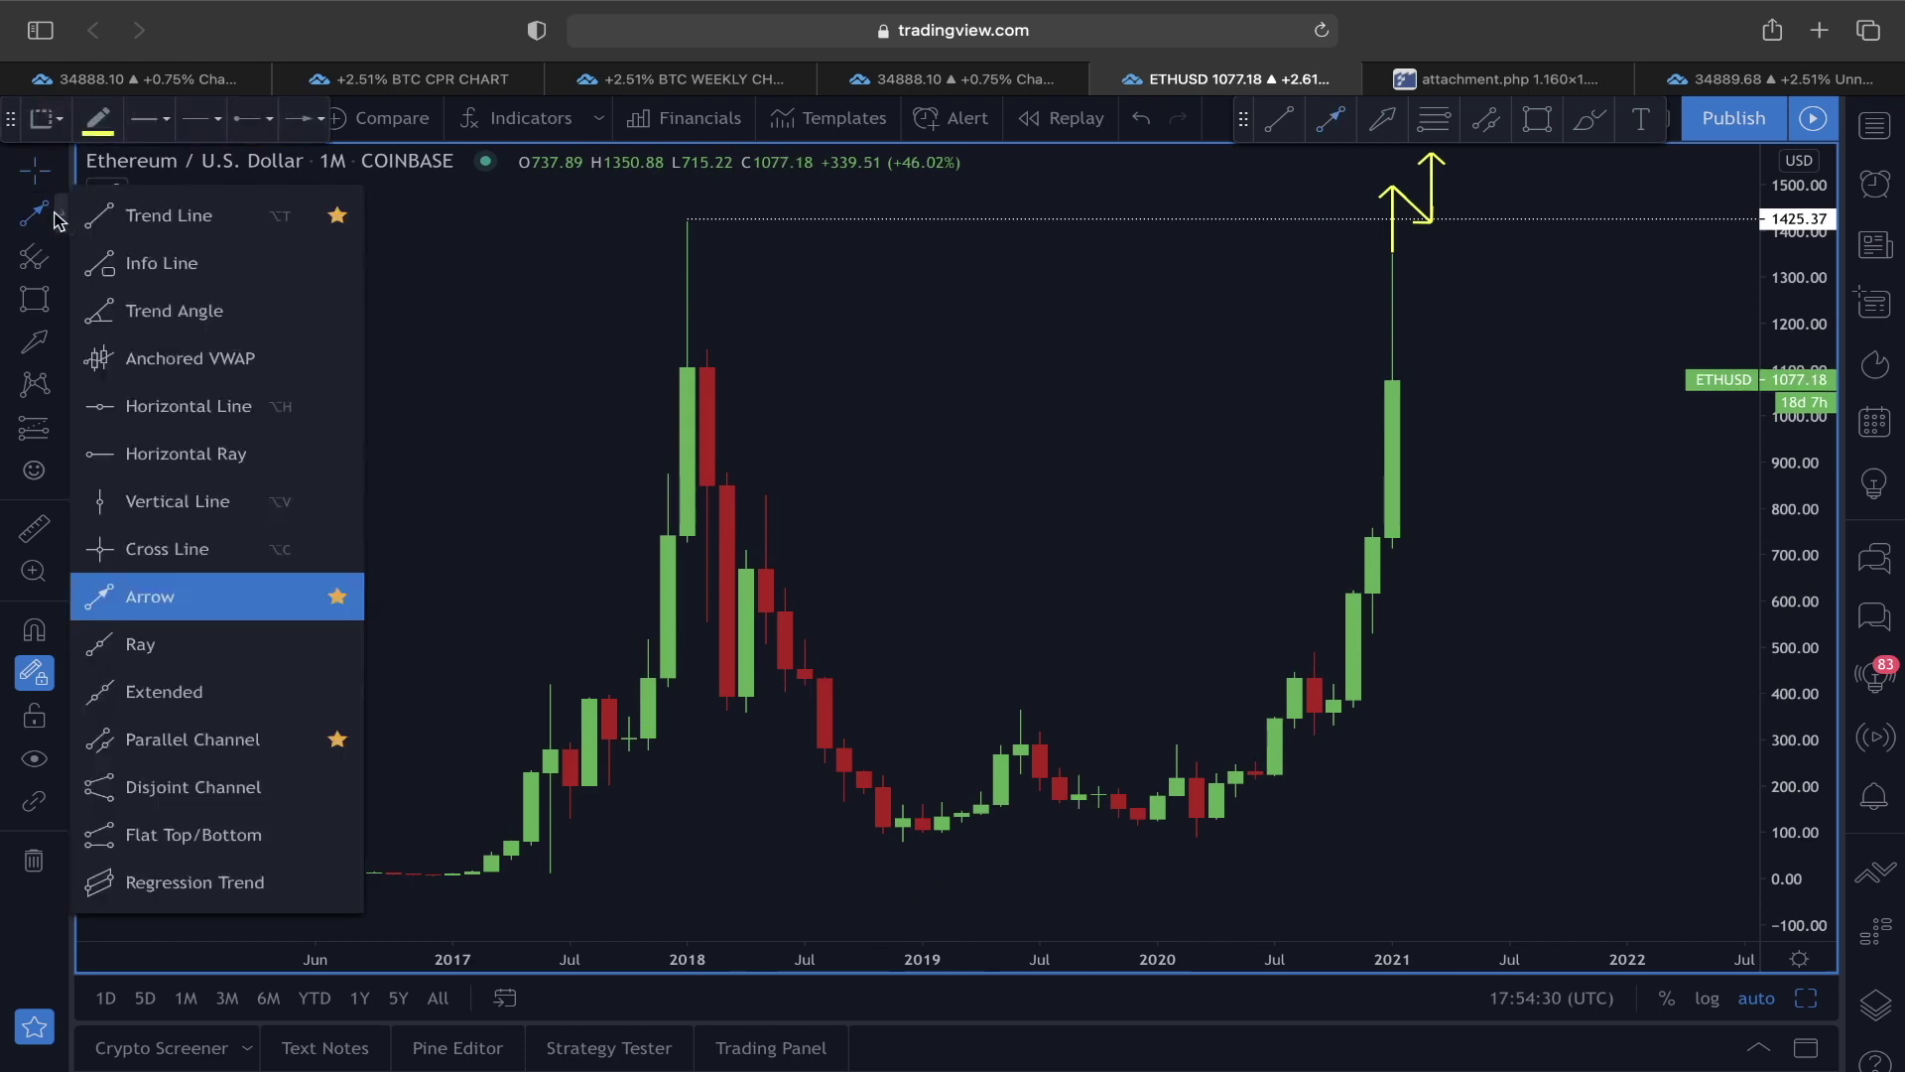
pyautogui.click(110, 455)
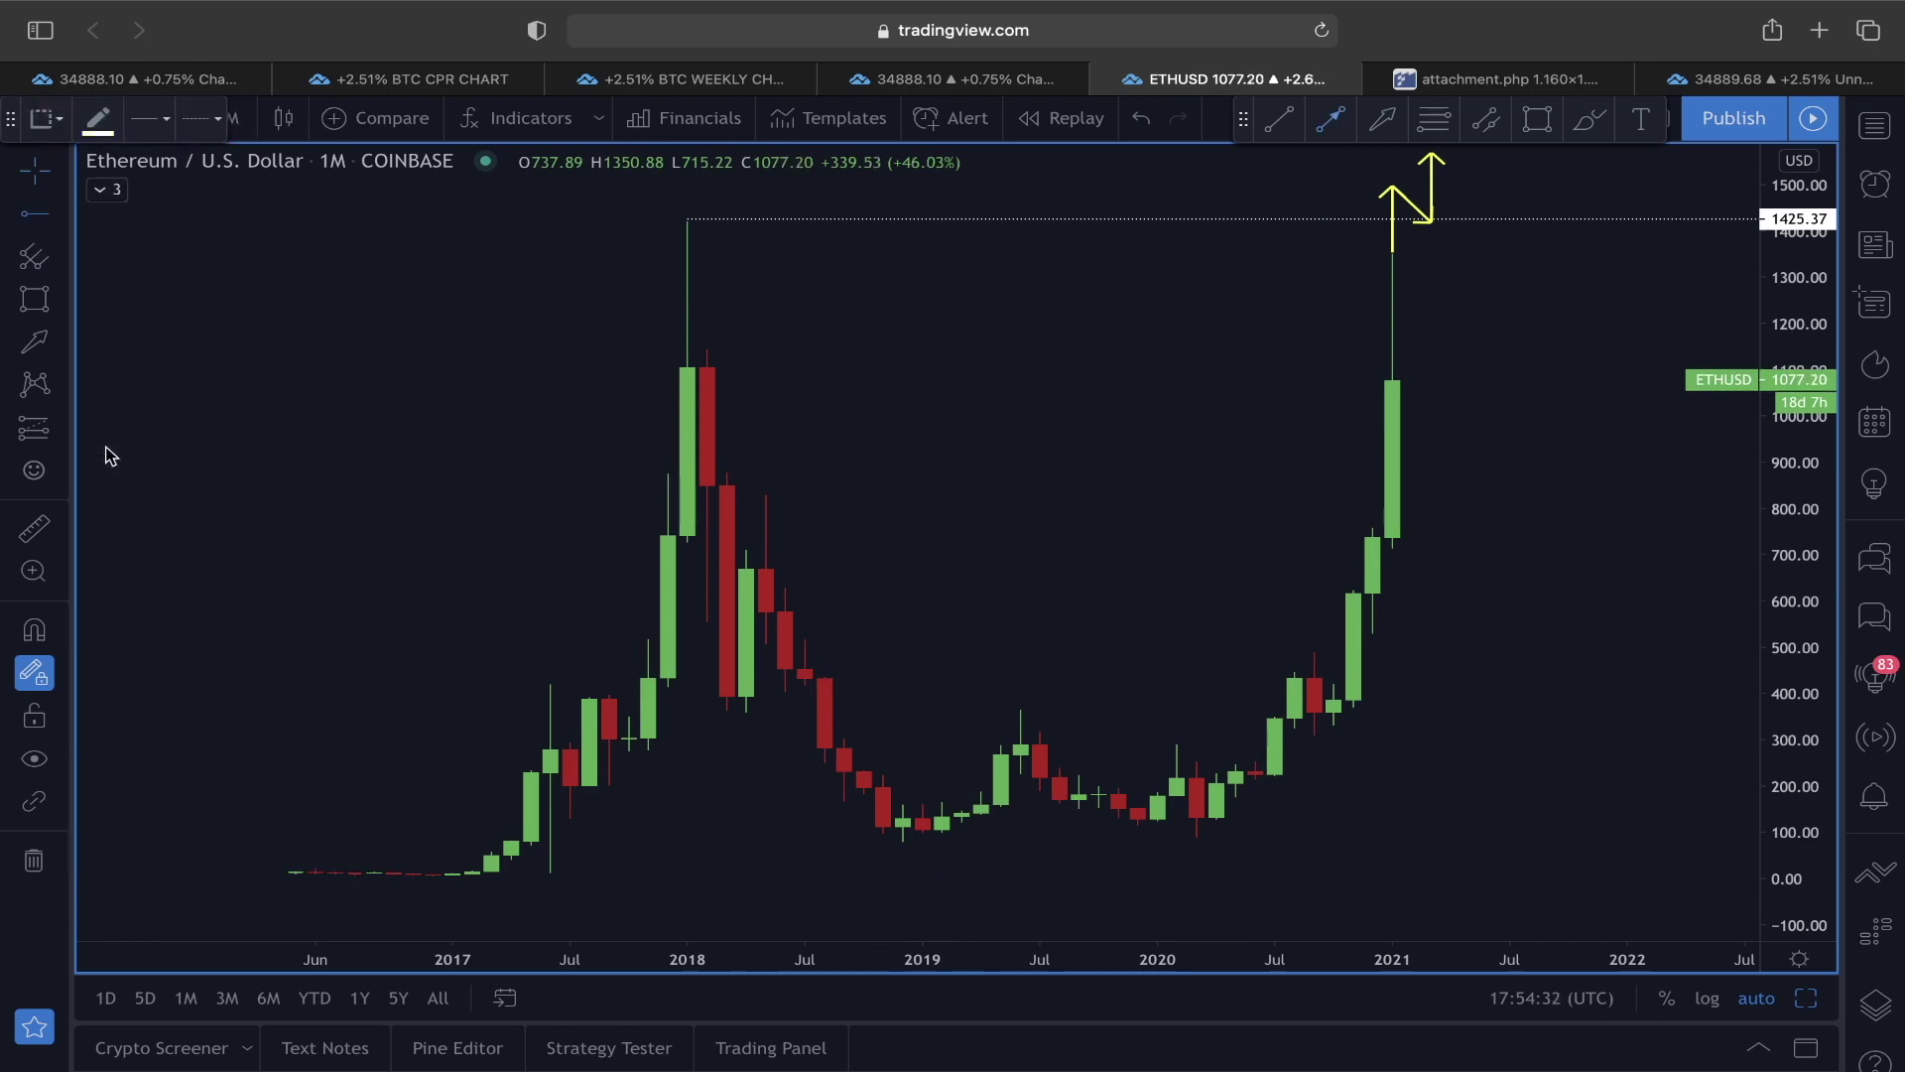
pyautogui.click(1020, 712)
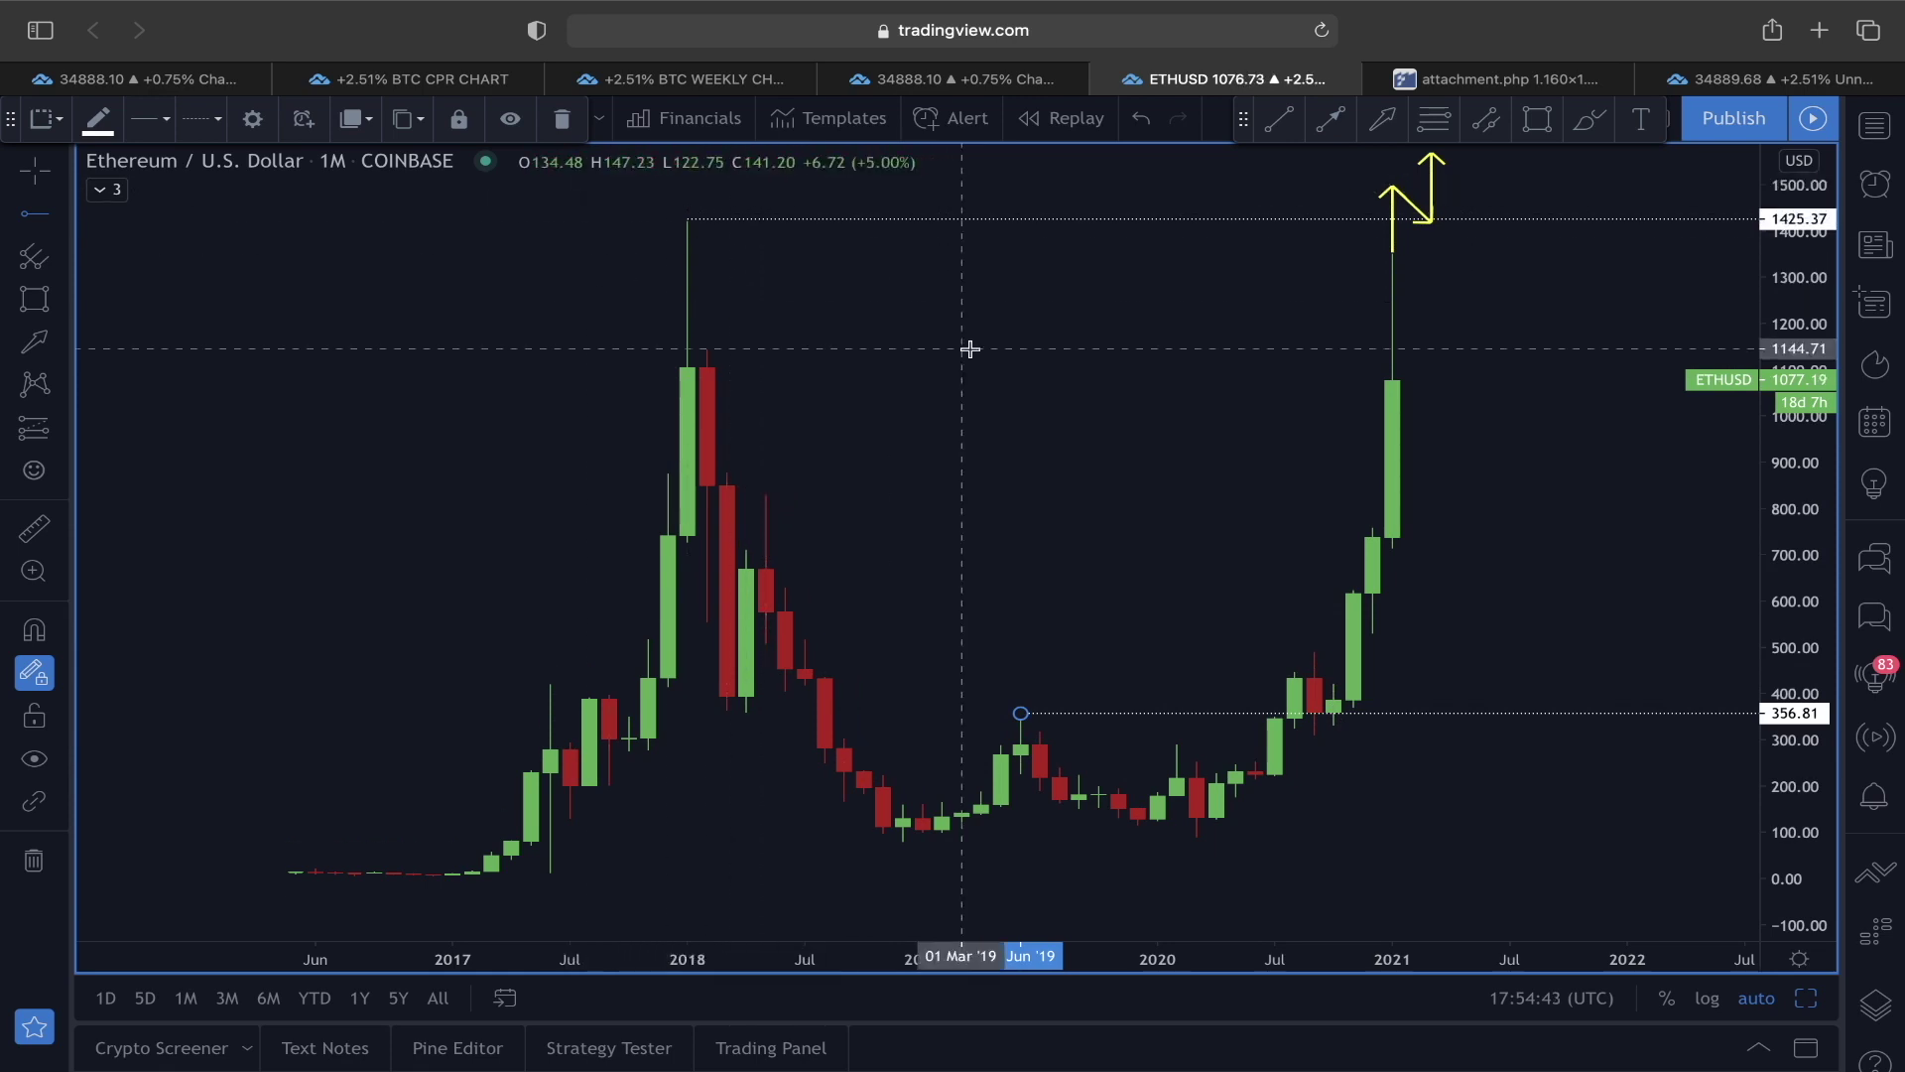
# Step: Nudge the chart along the time axis, then switch to the Bitcoin chart
pyautogui.moveTo(1216, 341); pyautogui.dragTo(1161, 336)
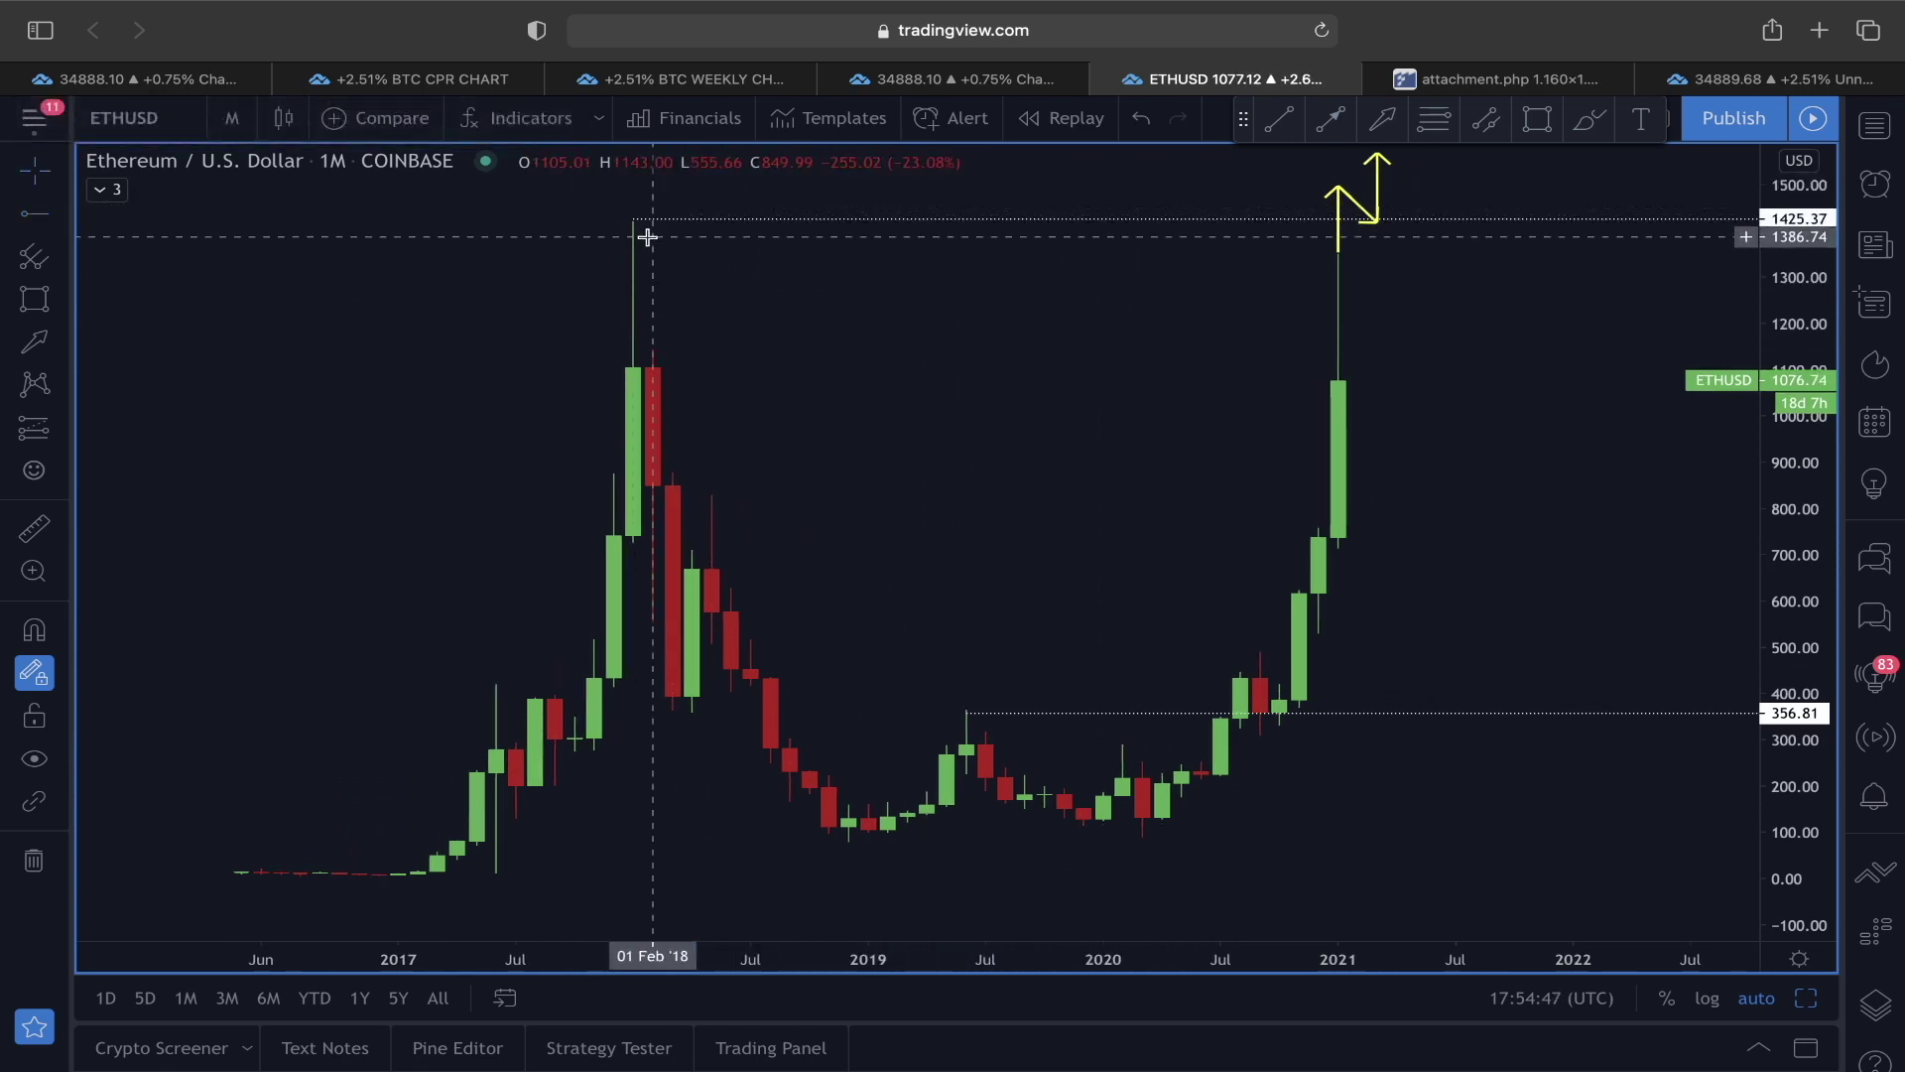
pyautogui.hscroll(-3, 647, 238)
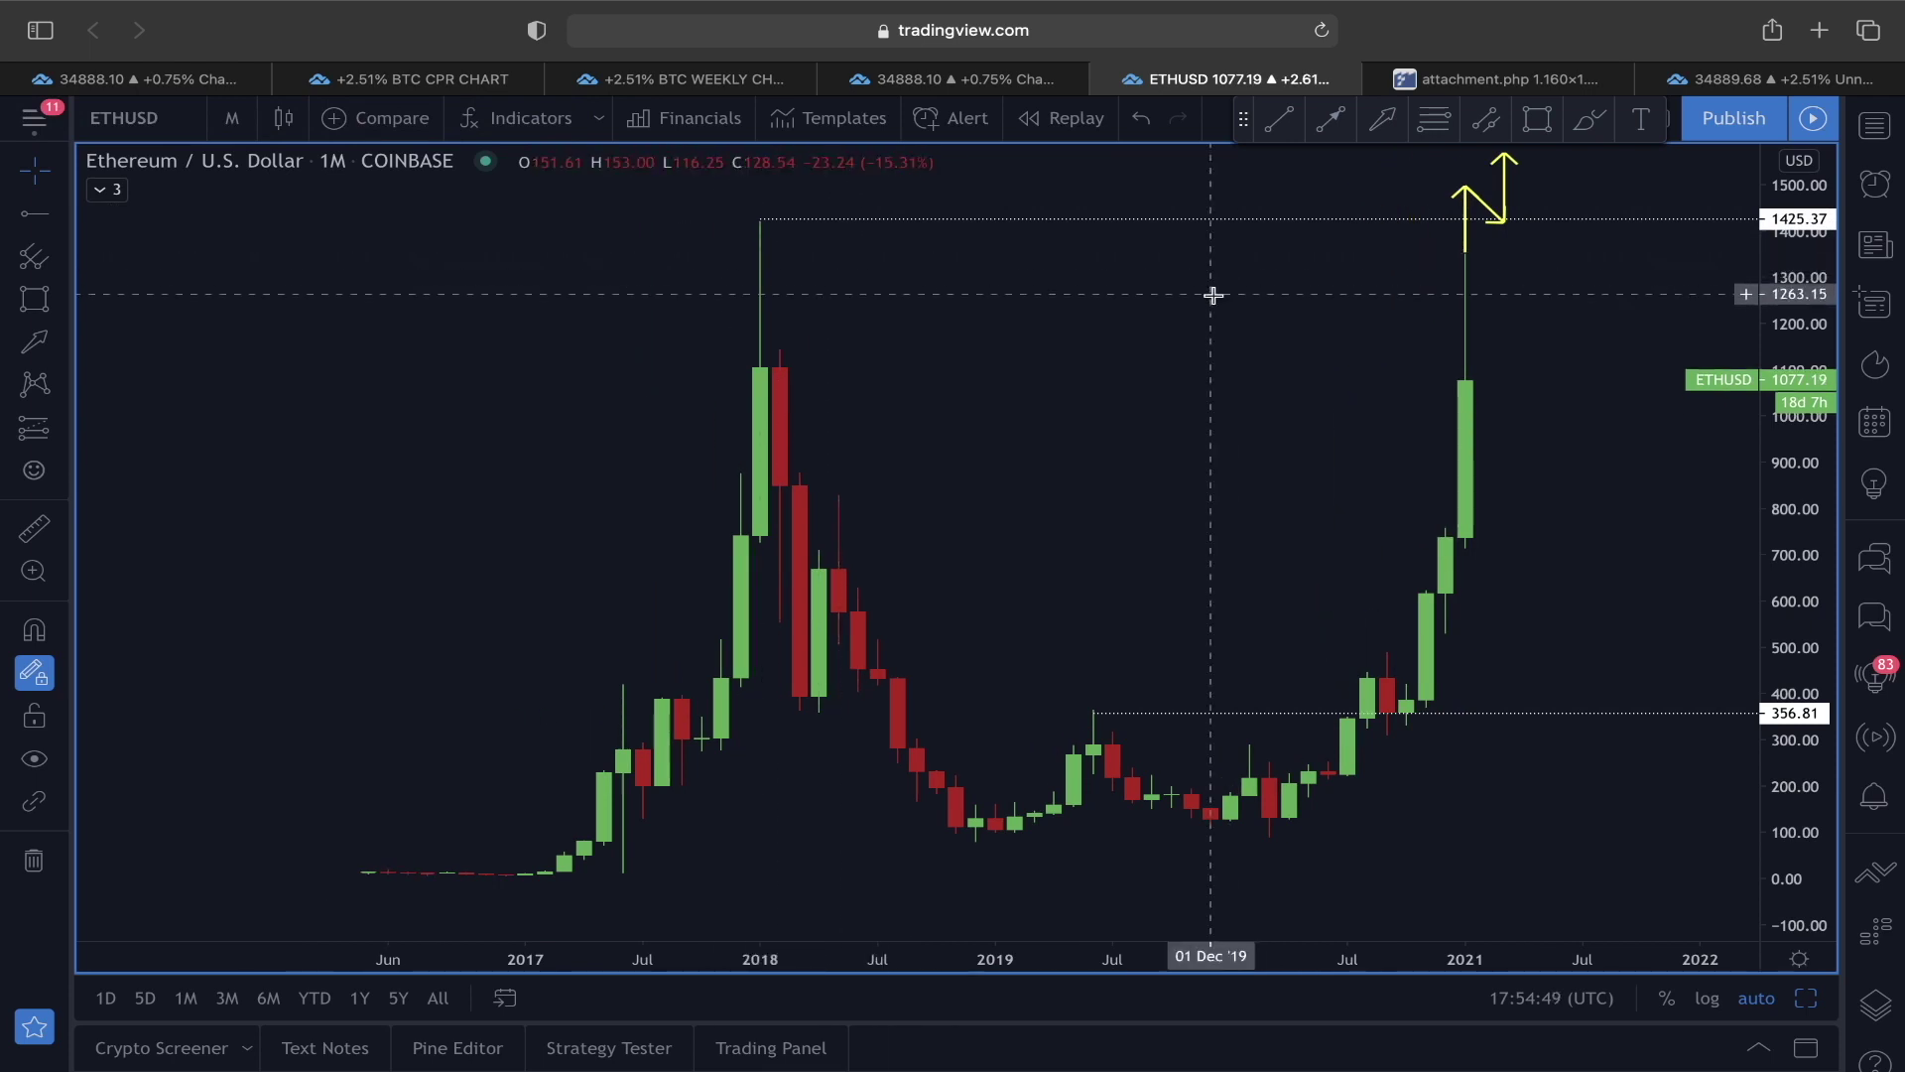
pyautogui.hscroll(2, 1213, 297)
pyautogui.click(1717, 80)
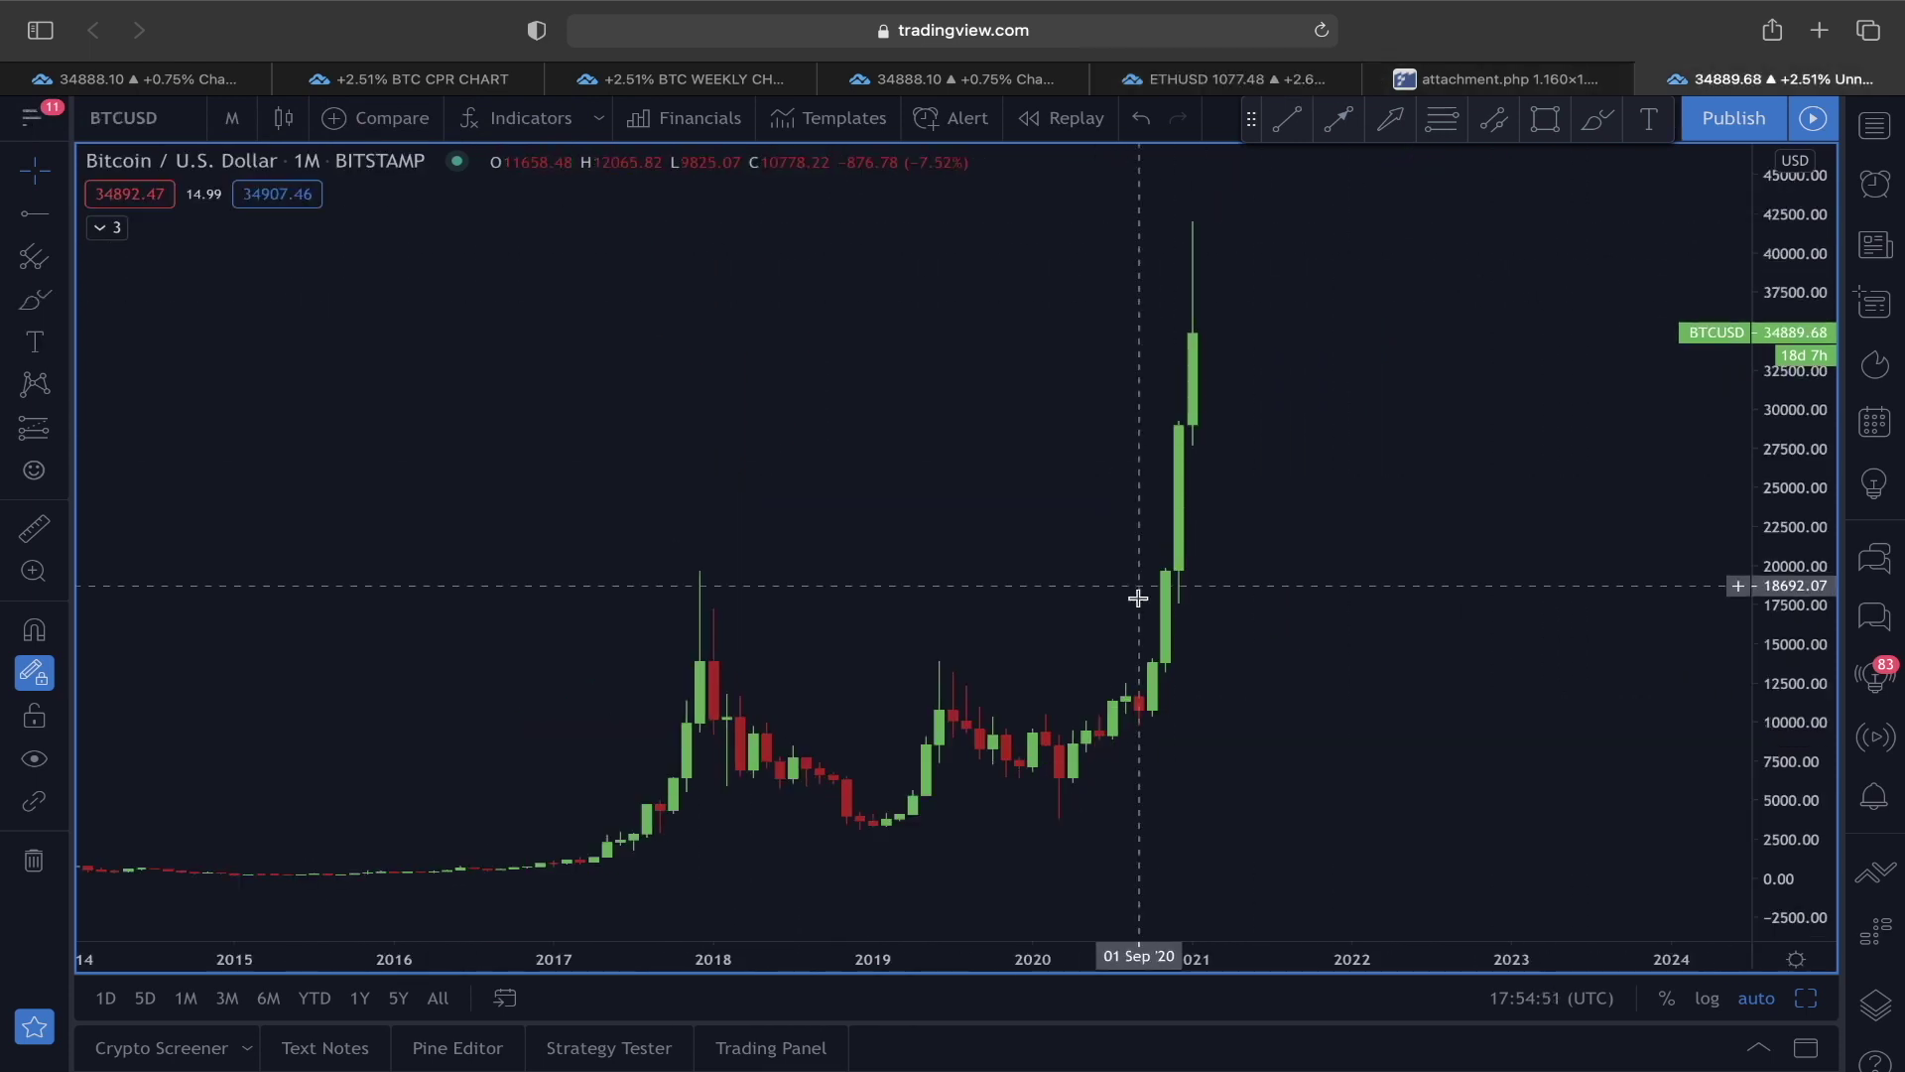
# Step: Mark Bitcoin's 13968.01 mid-2019 high and 19682.60 Dec 2017 high with horizontal rays, then revisit the Livermore diagram
pyautogui.click(993, 660)
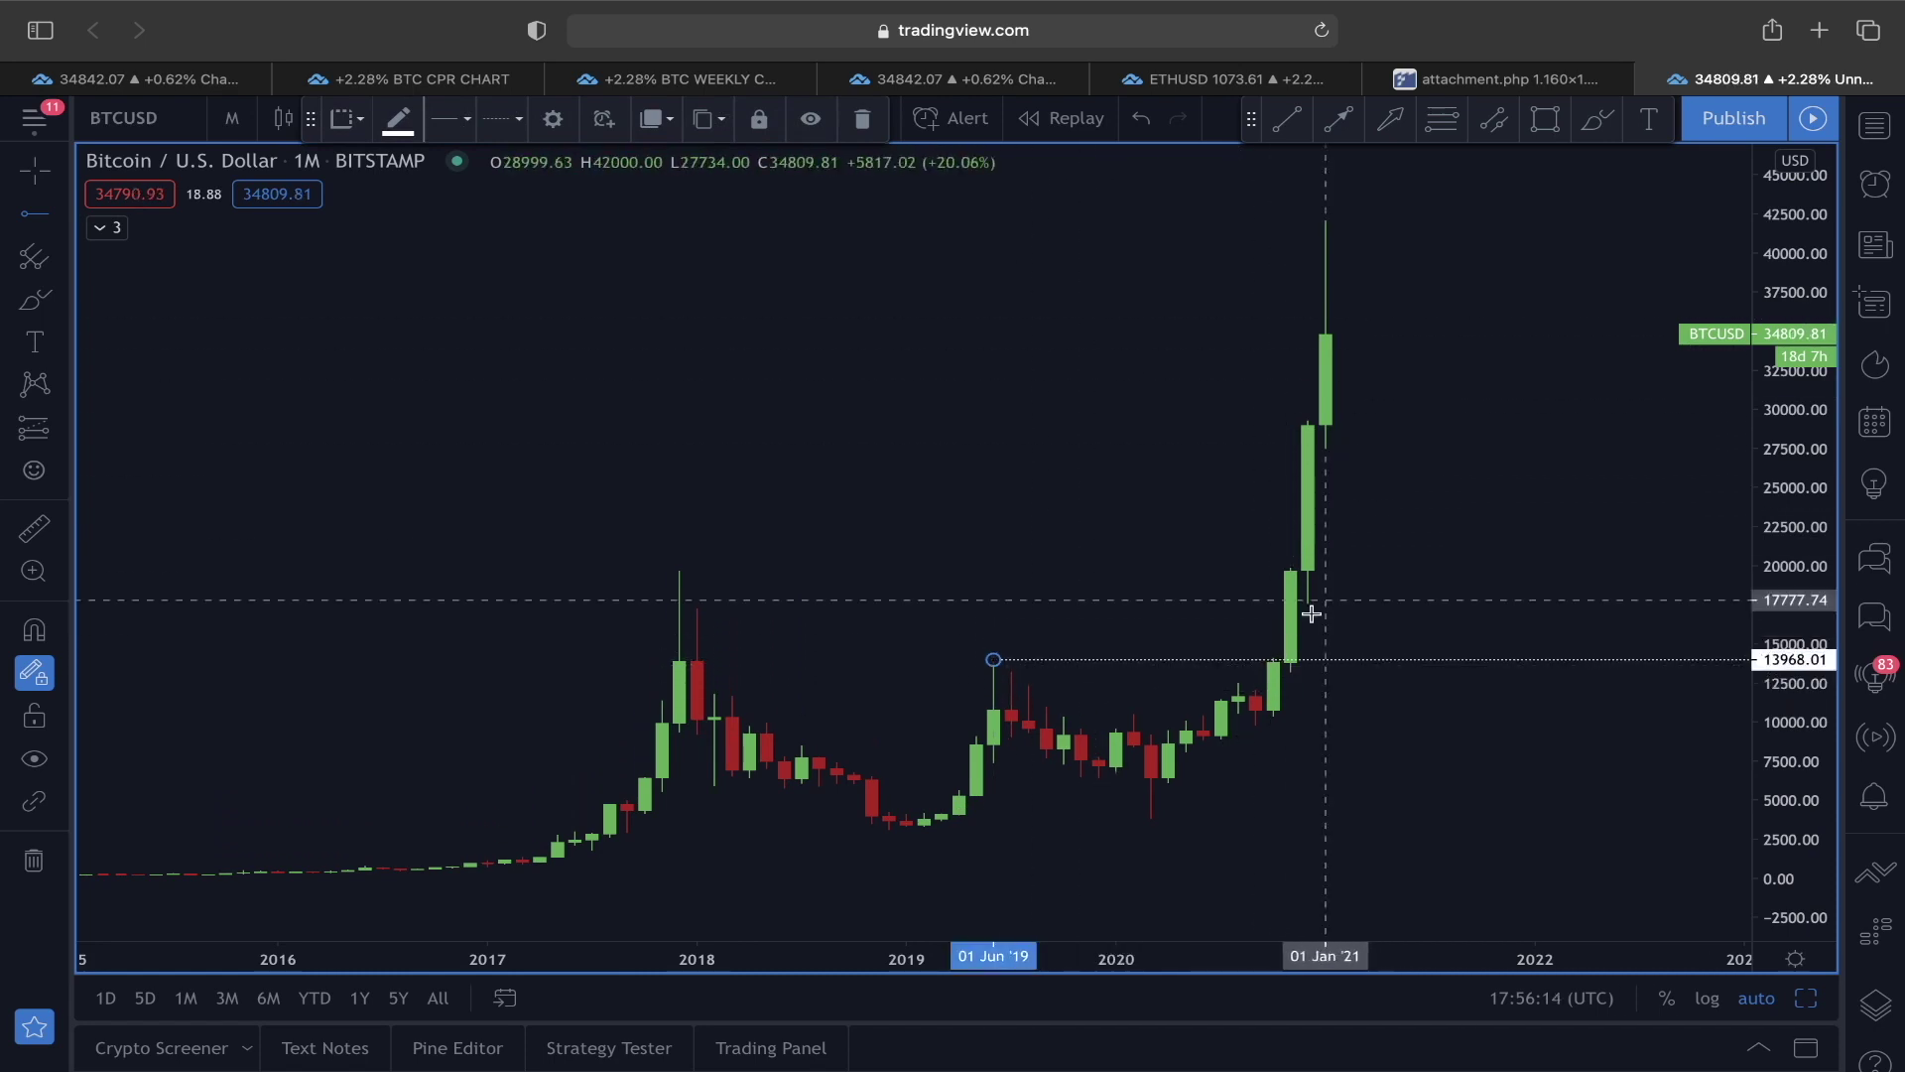
pyautogui.click(674, 573)
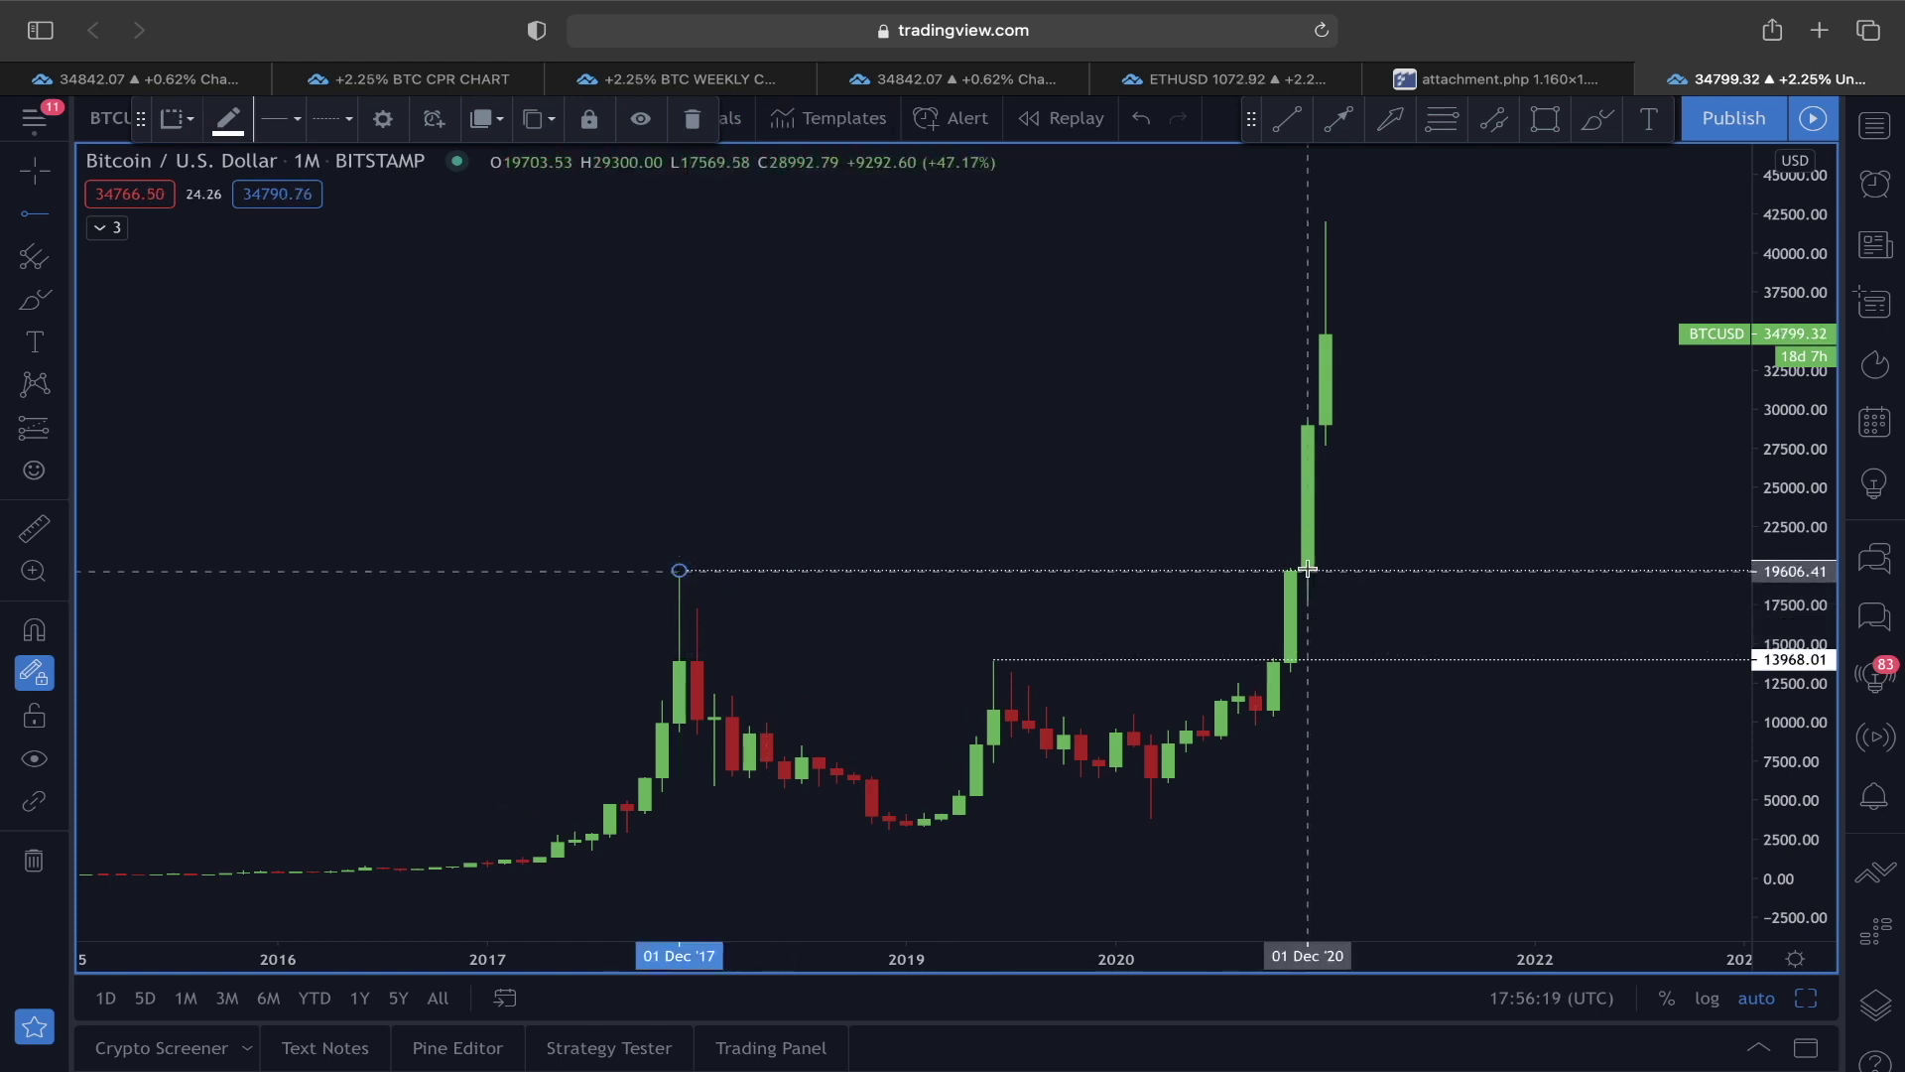
pyautogui.click(1521, 84)
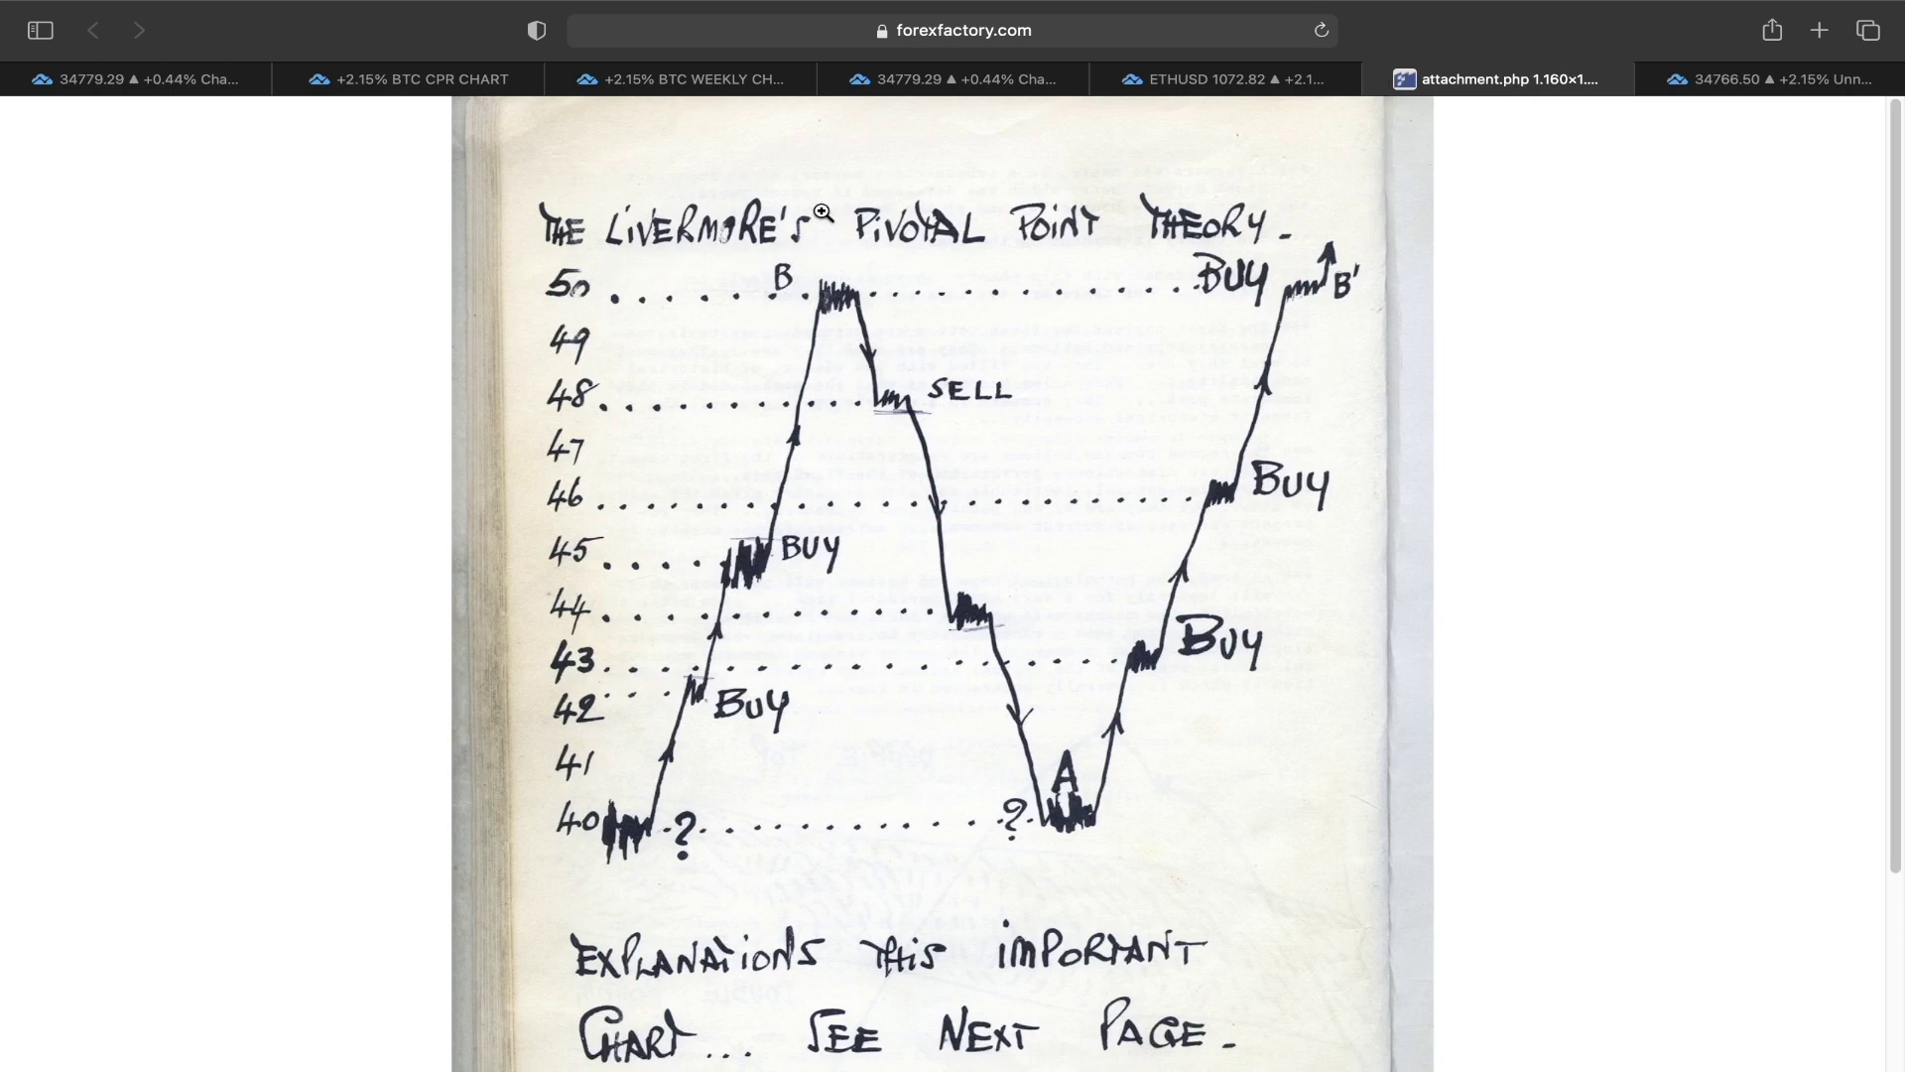